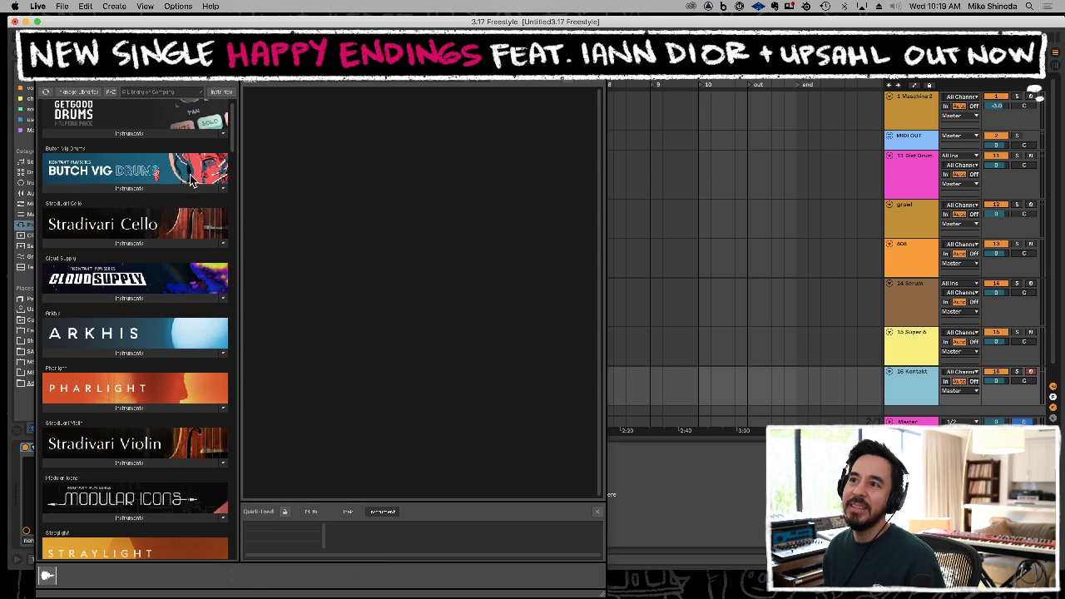
Find Hybrid Keys in the Kontakt library list and load the Hybrid Keys 2.0 instrument into the rack.
{"action": "scroll", "coordinate": [231, 145], "scroll_direction": "down", "scroll_amount": 2}
{"action": "scroll", "coordinate": [232, 149], "scroll_direction": "down", "scroll_amount": 10}
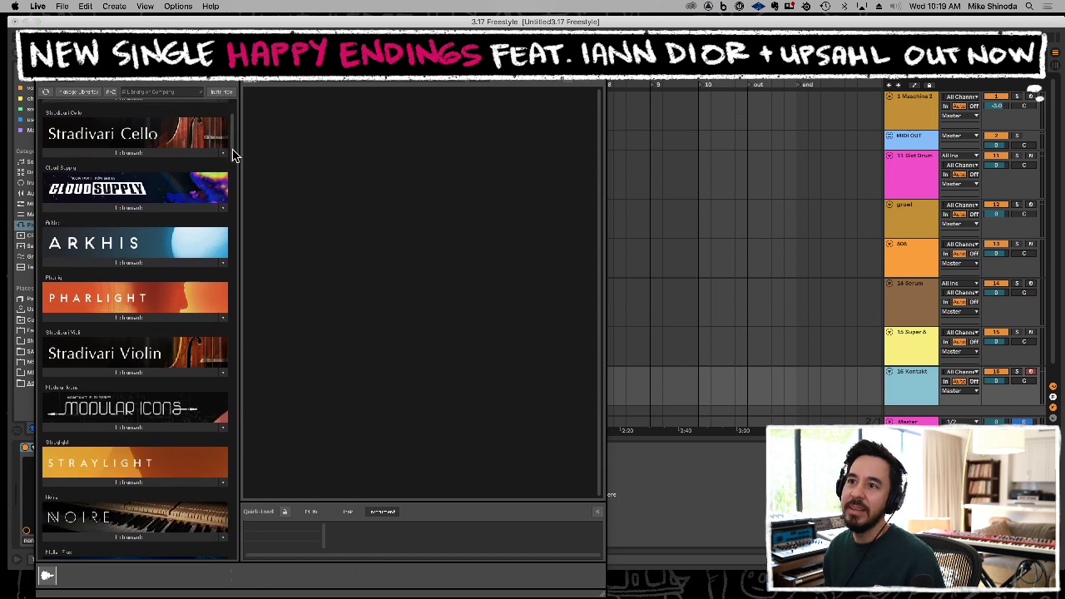
{"action": "scroll", "coordinate": [230, 193], "scroll_direction": "down", "scroll_amount": 3}
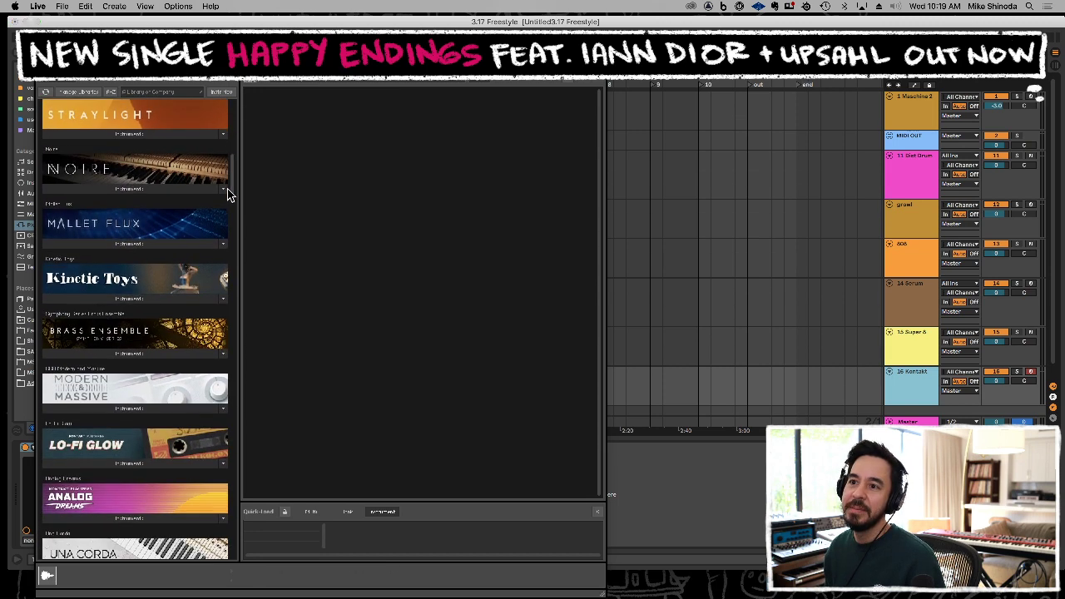
{"action": "scroll", "coordinate": [226, 198], "scroll_direction": "down", "scroll_amount": 12}
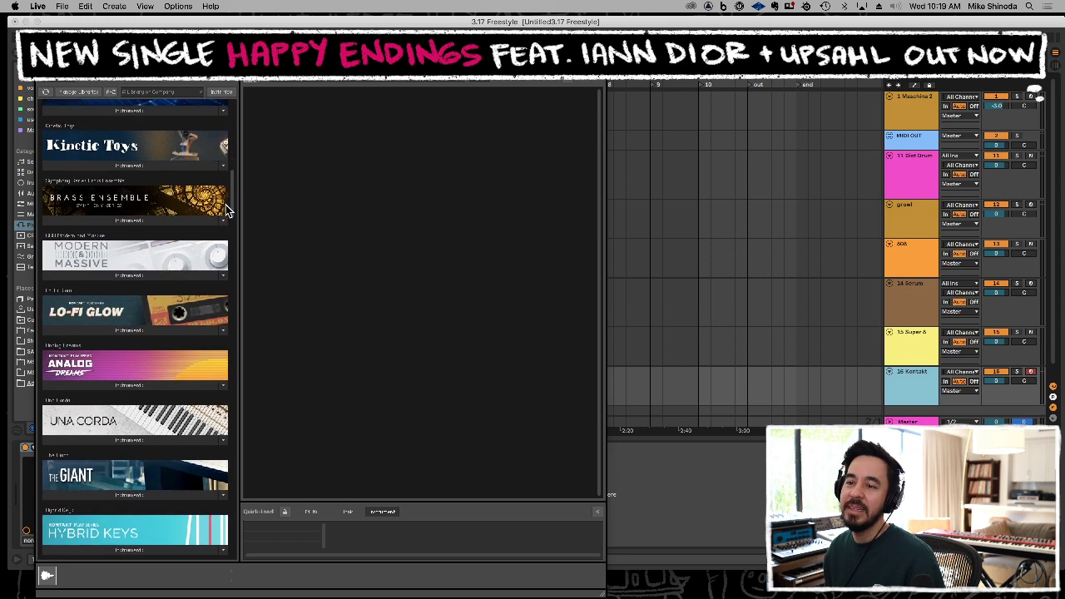
{"action": "scroll", "coordinate": [223, 225], "scroll_direction": "down", "scroll_amount": 6}
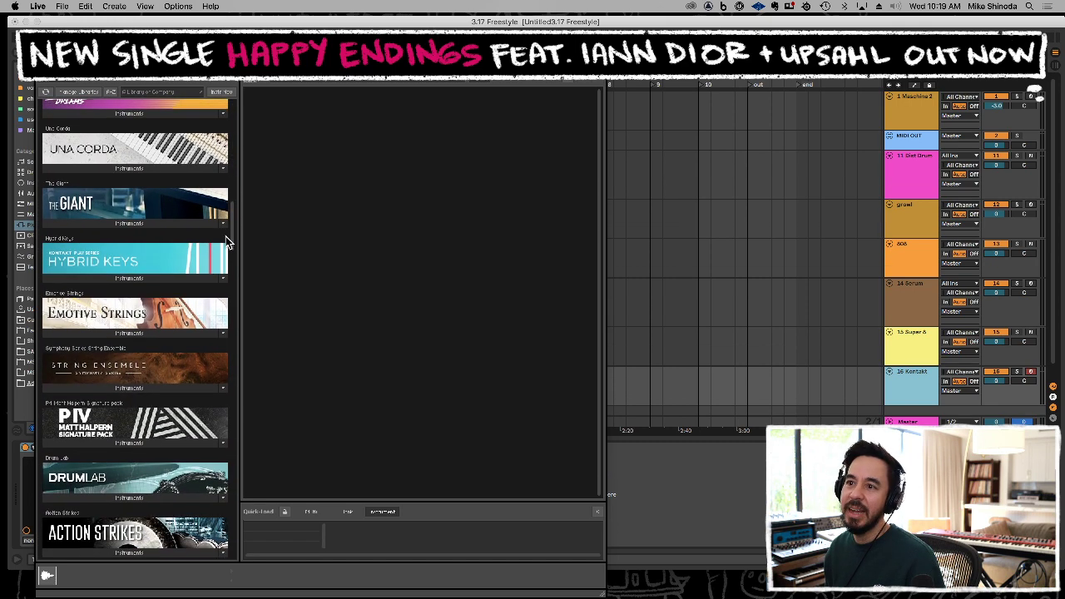
{"action": "left_click", "coordinate": [175, 281]}
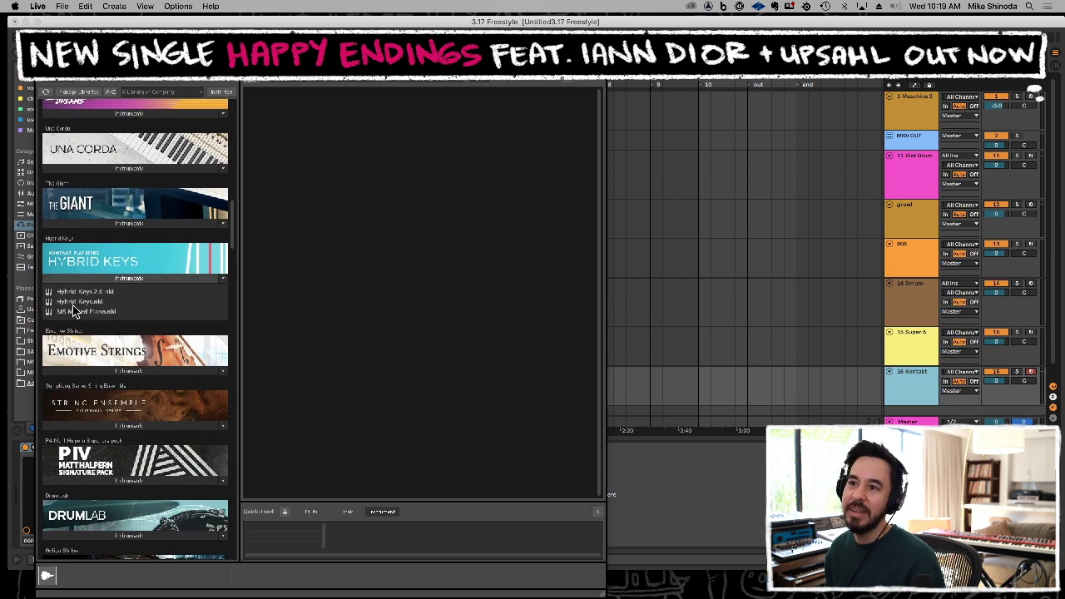
{"action": "left_click_drag", "start_coordinate": [73, 293], "coordinate": [355, 207]}
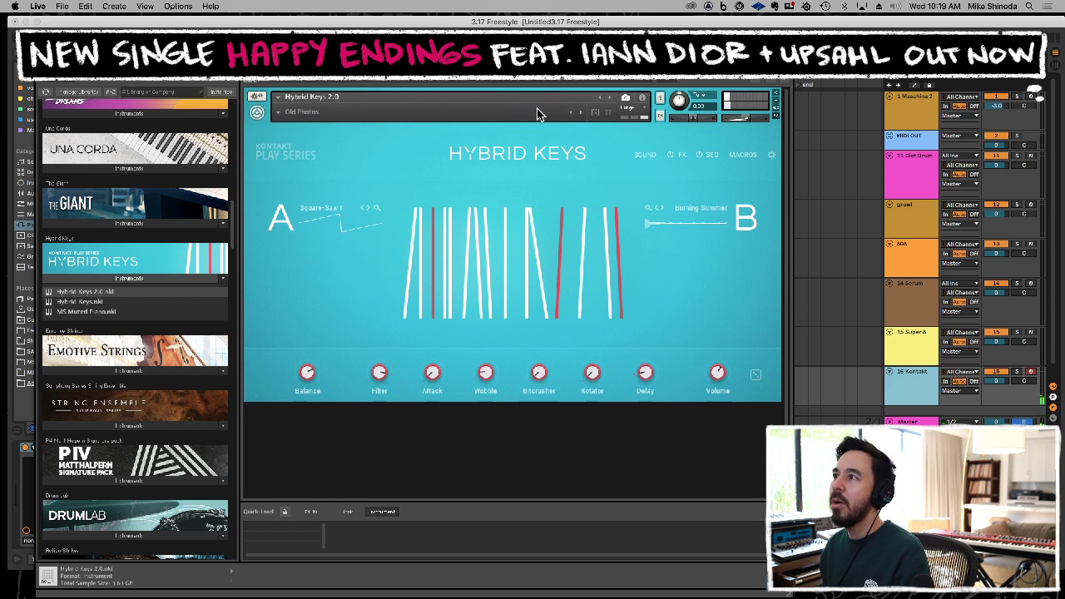
Load the And Then snapshot from the Synthy category of Hybrid Keys 2.0.
{"action": "left_click", "coordinate": [280, 116]}
{"action": "mouse_move", "coordinate": [293, 122]}
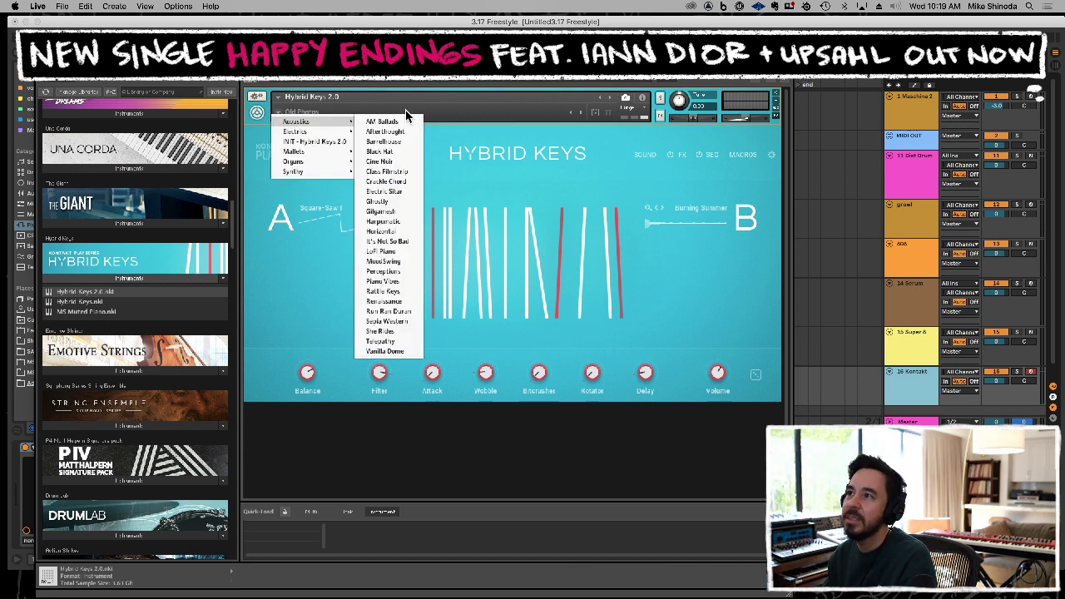
{"action": "mouse_move", "coordinate": [319, 133]}
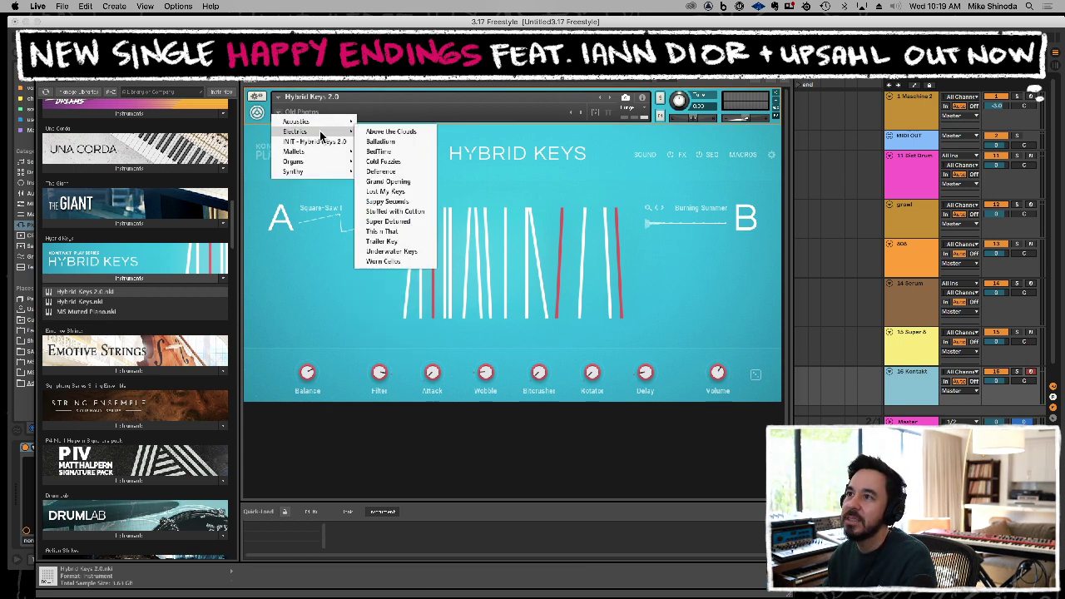
{"action": "mouse_move", "coordinate": [315, 170]}
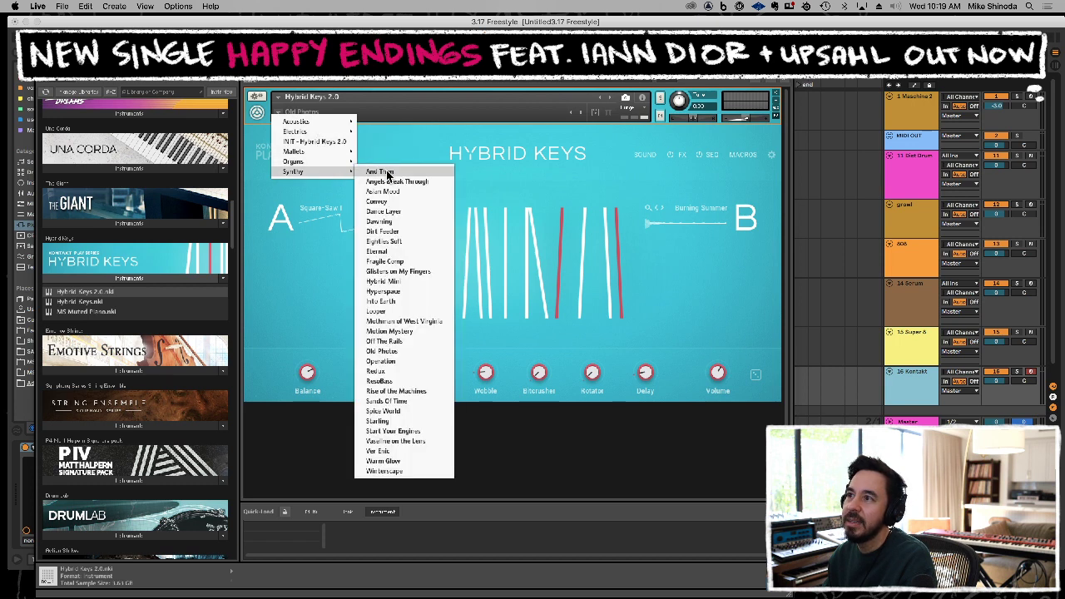
{"action": "left_click", "coordinate": [382, 171]}
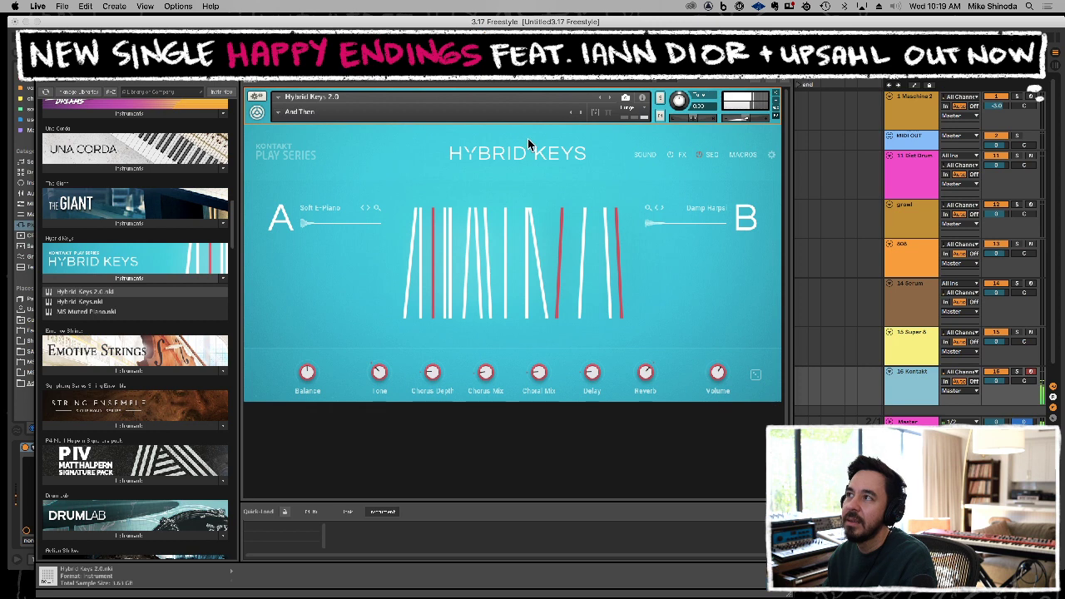
Audition the Synthy snapshots one after another, from Angels Break Through onward, and stop at Hyperspace.
{"action": "left_click", "coordinate": [581, 113]}
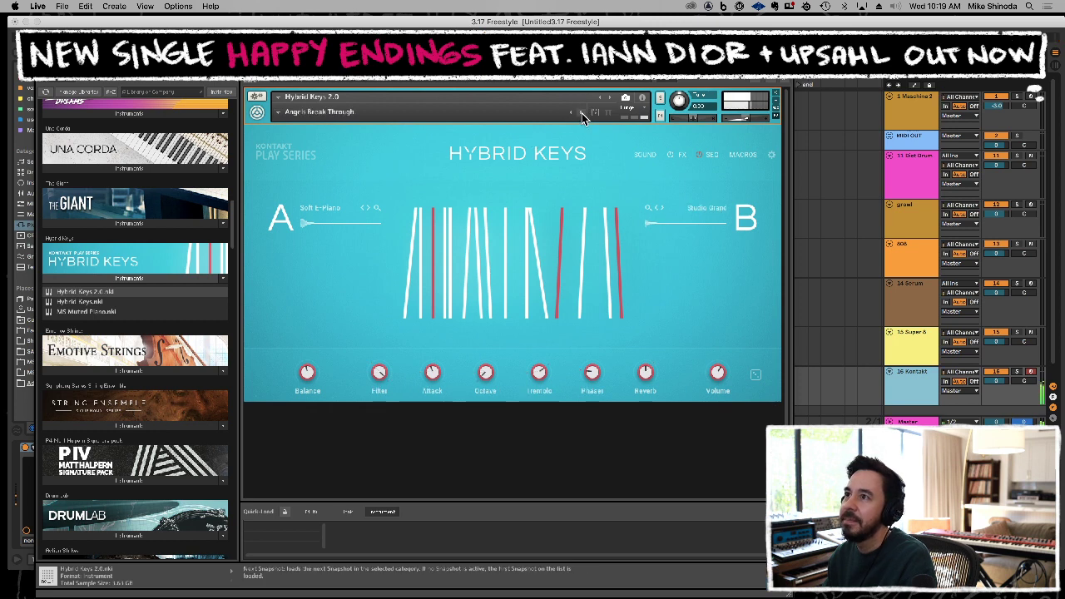
{"action": "left_click", "coordinate": [582, 114]}
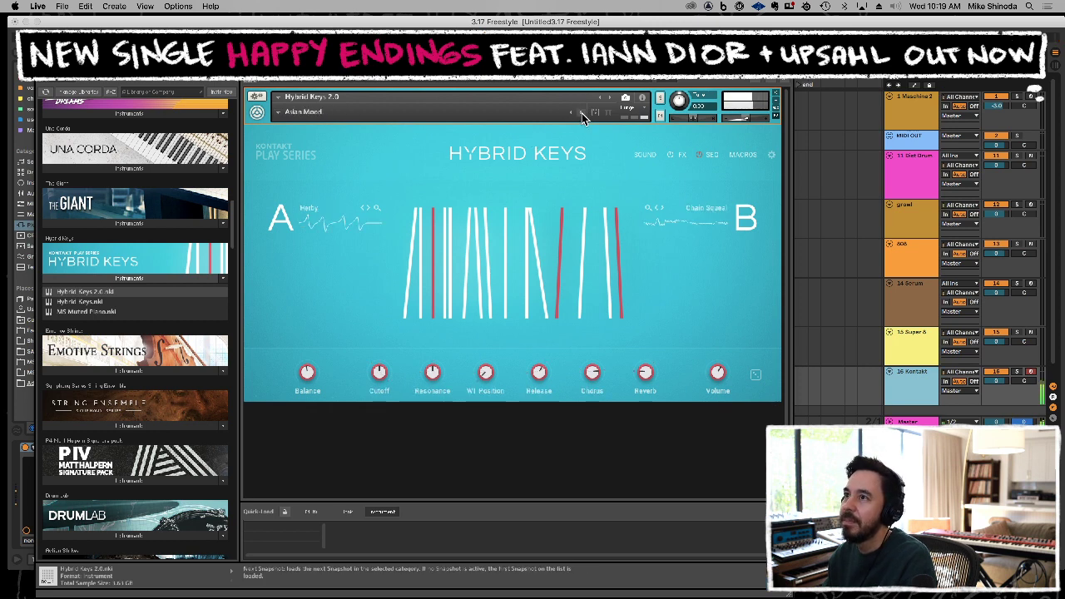
{"action": "left_click", "coordinate": [582, 113]}
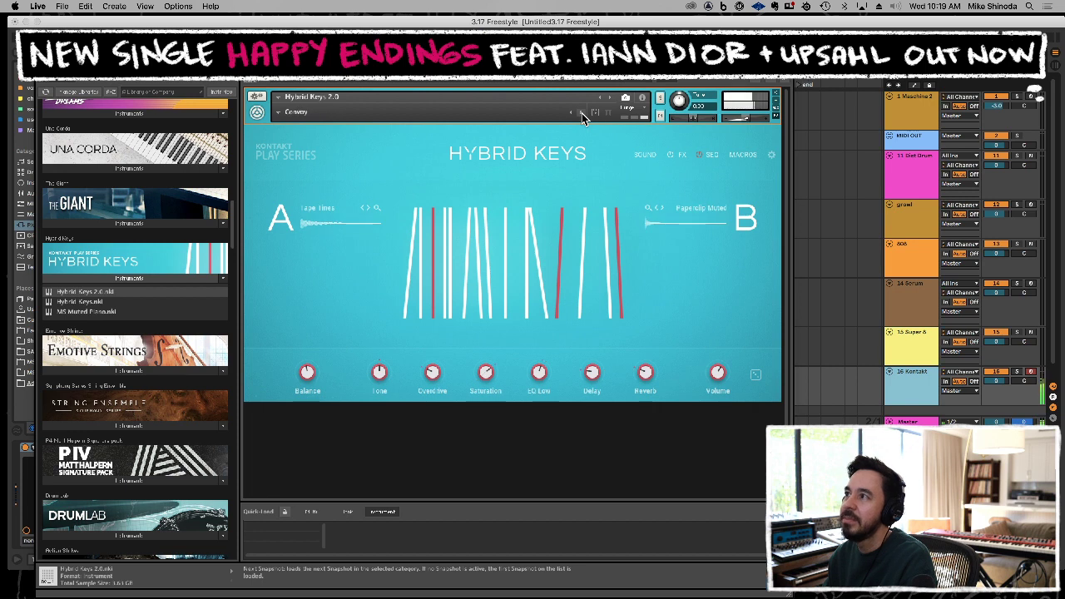
{"action": "left_click", "coordinate": [581, 113]}
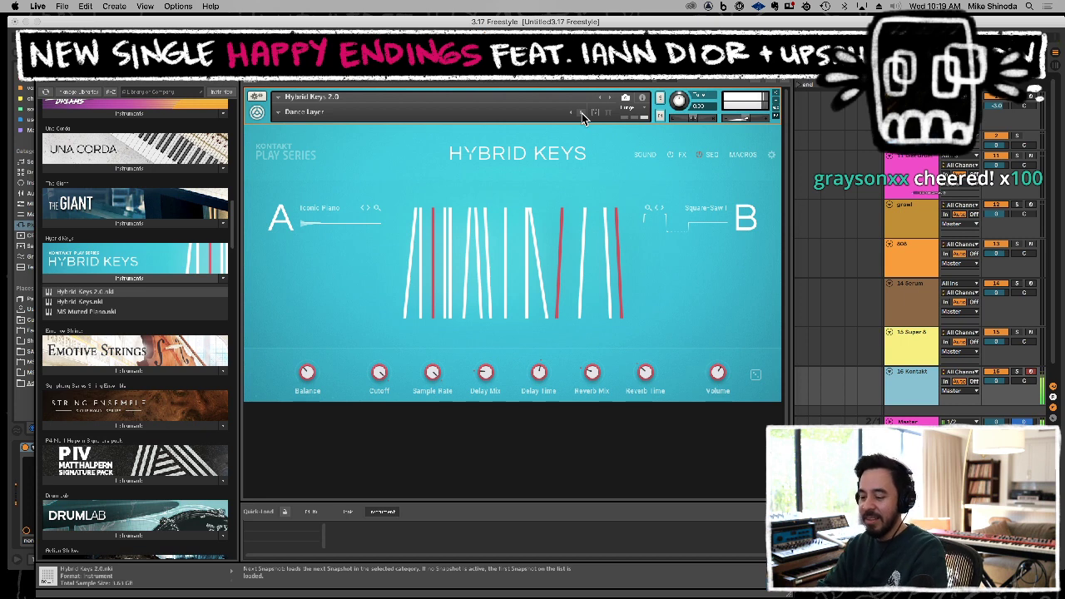
{"action": "left_click", "coordinate": [582, 113]}
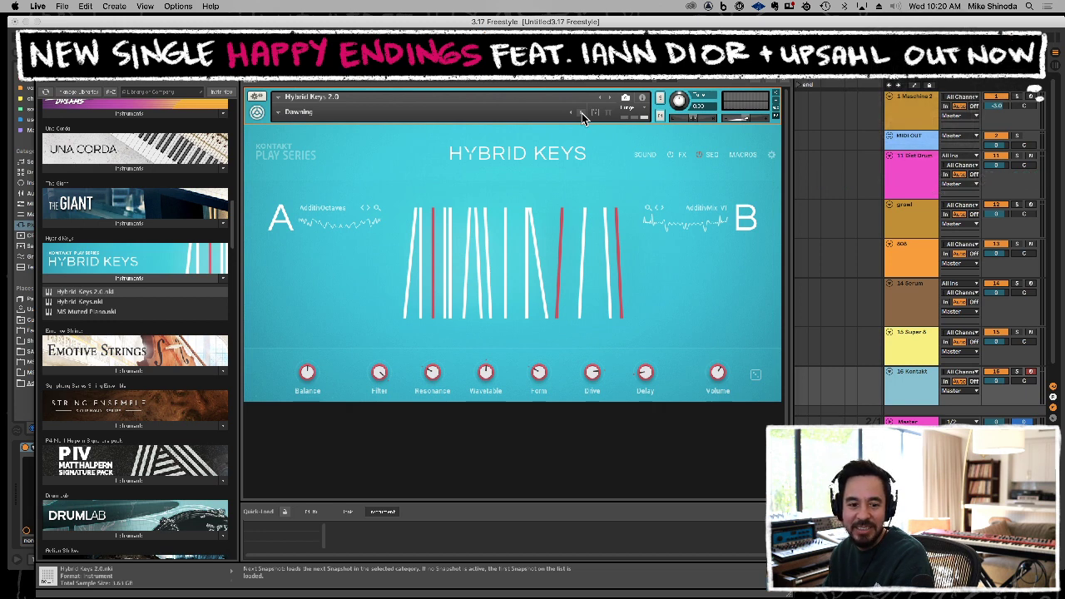
{"action": "left_click", "coordinate": [582, 113]}
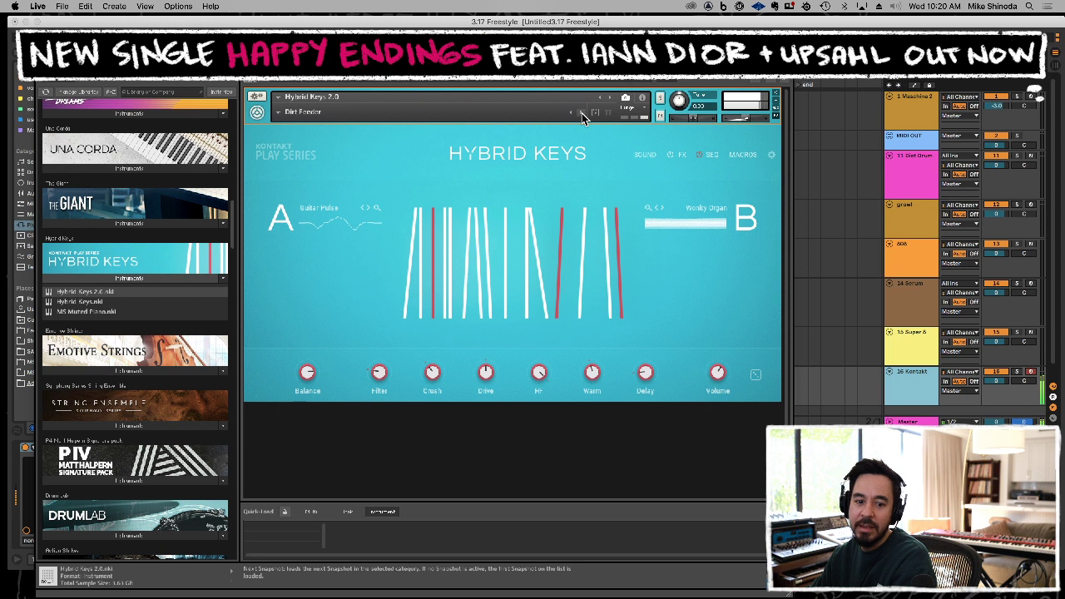
{"action": "left_click", "coordinate": [582, 113]}
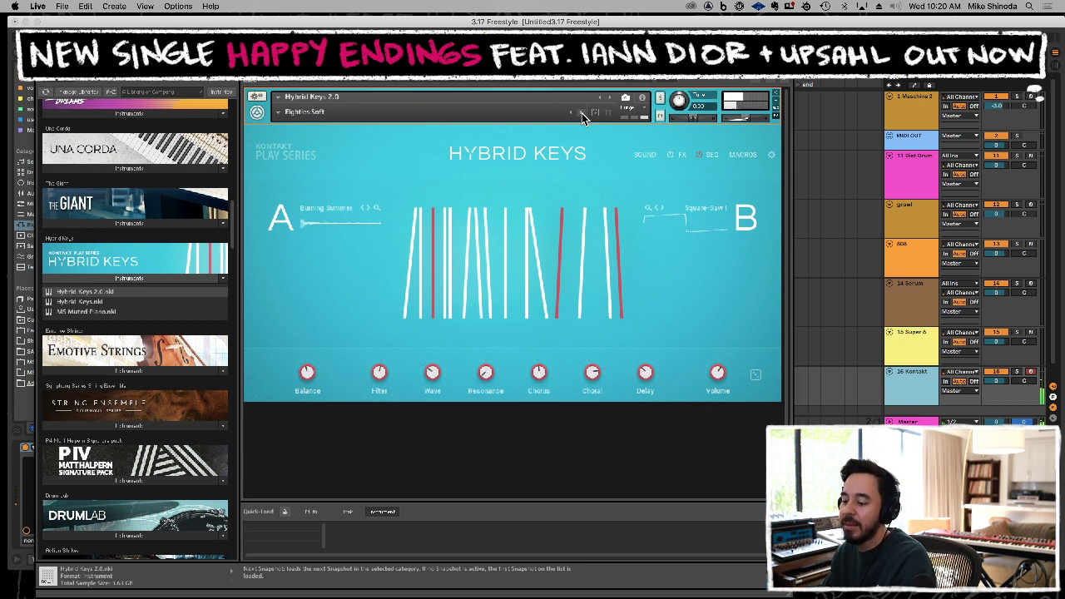
{"action": "left_click", "coordinate": [582, 113]}
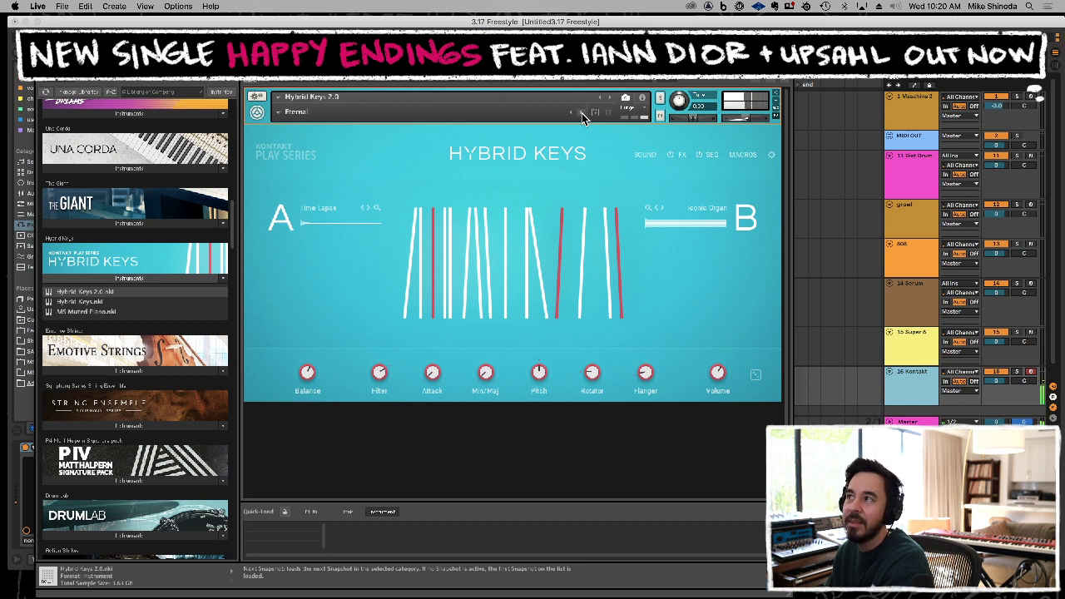
{"action": "left_click", "coordinate": [582, 113]}
{"action": "left_click", "coordinate": [581, 113]}
{"action": "left_click", "coordinate": [582, 113]}
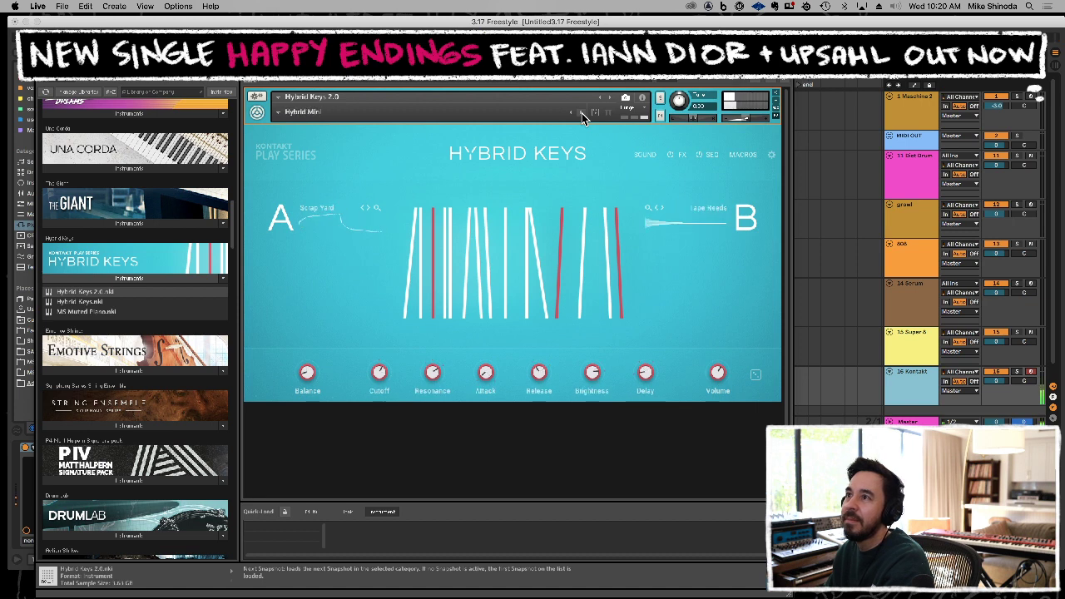
{"action": "left_click", "coordinate": [582, 114]}
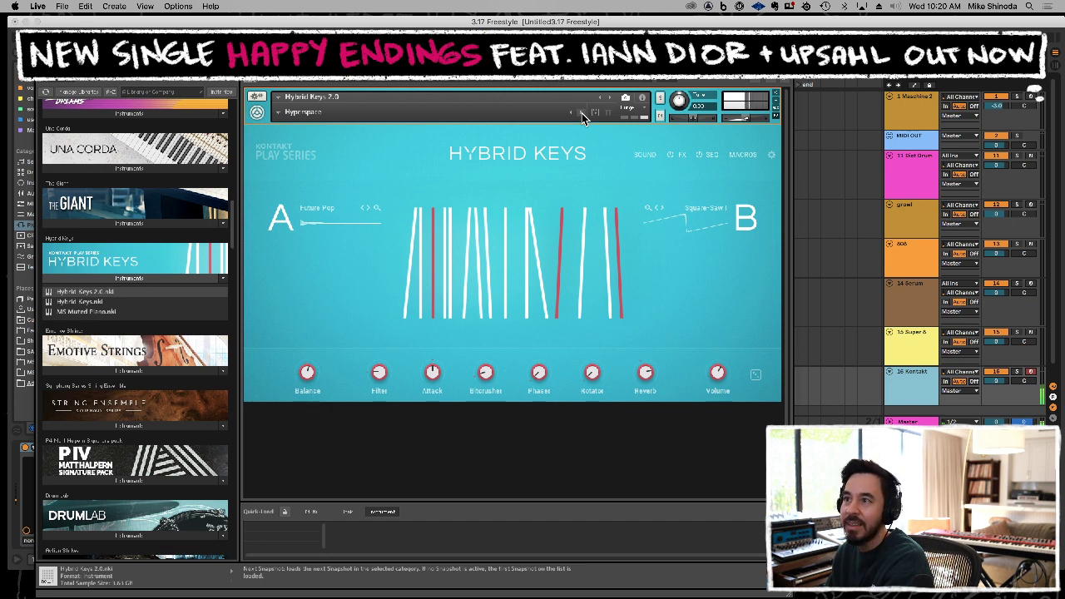
Set the scale of the Hyperspace snapshot's sequencer to Major and hide the plug-in window.
{"action": "left_click", "coordinate": [711, 156]}
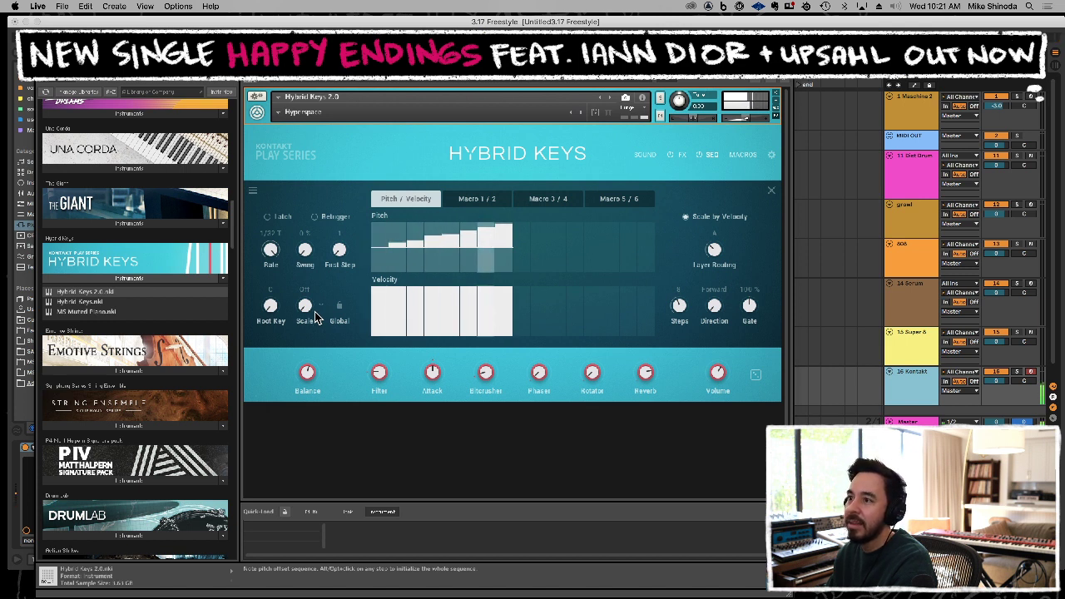
{"action": "left_click_drag", "start_coordinate": [311, 314], "coordinate": [308, 306]}
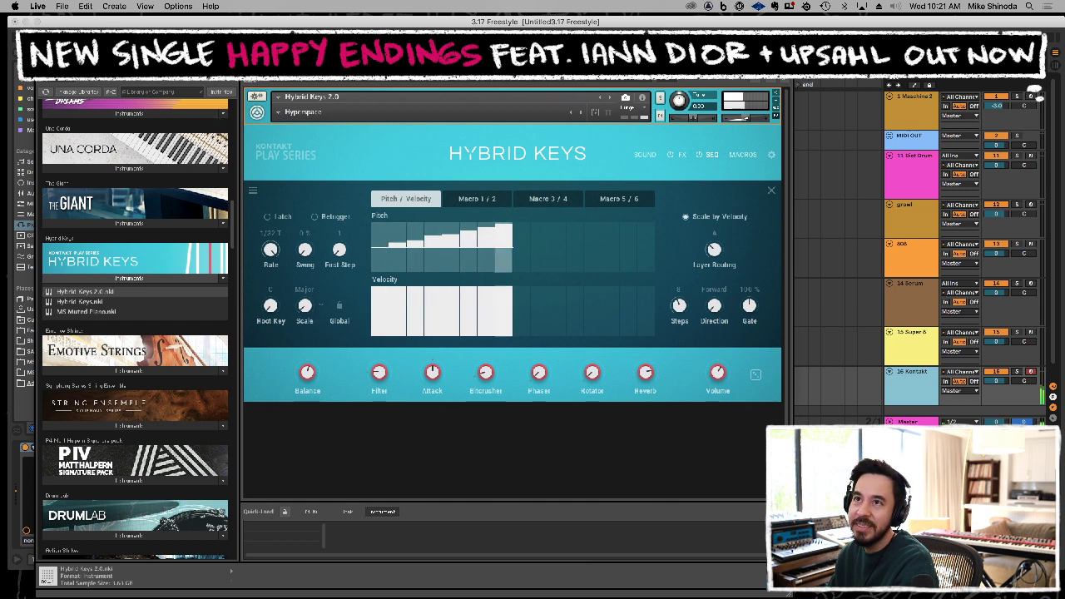
{"action": "key", "text": "super+alt+p"}
{"action": "left_click", "coordinate": [238, 305]}
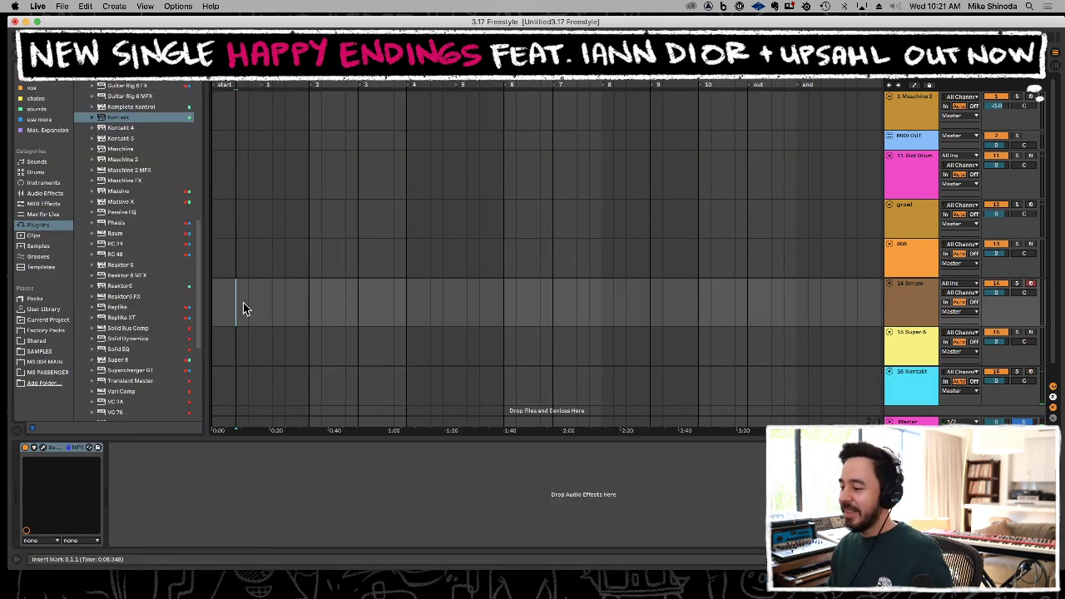
{"action": "key", "text": "F9"}
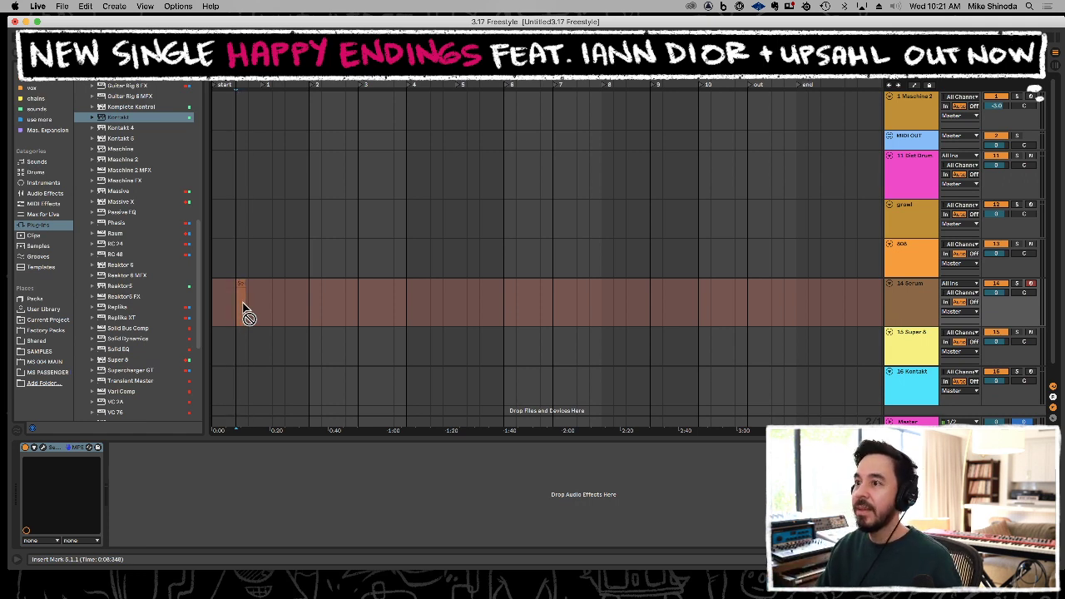
{"action": "key", "text": "space"}
{"action": "key", "text": "super+z"}
Record a MIDI clip on the 16 Kontakt track starting at 5.1.1.
{"action": "left_click", "coordinate": [238, 395]}
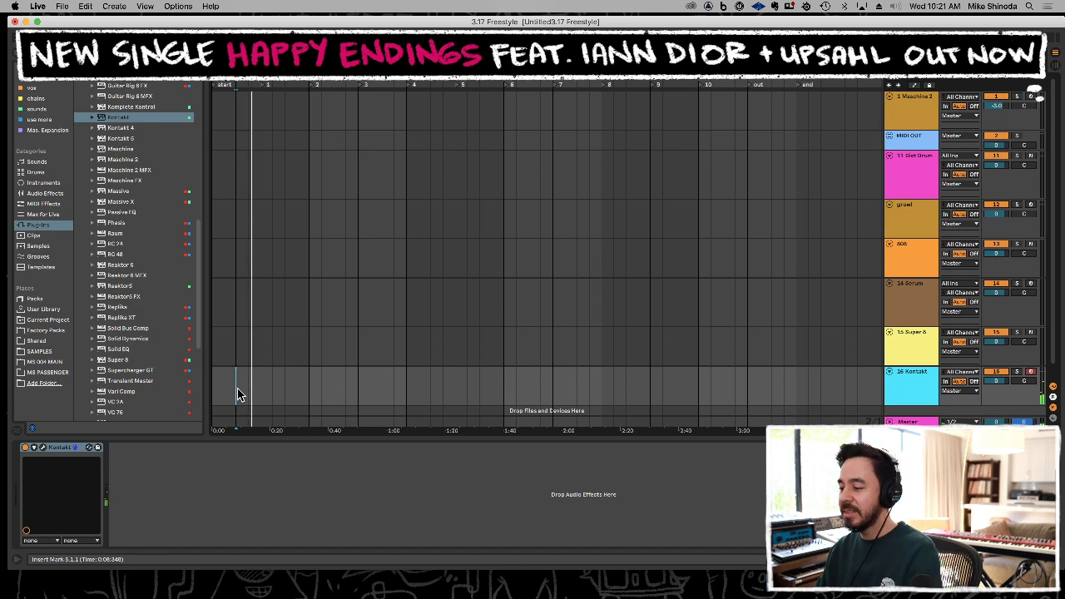
{"action": "key", "text": "F9"}
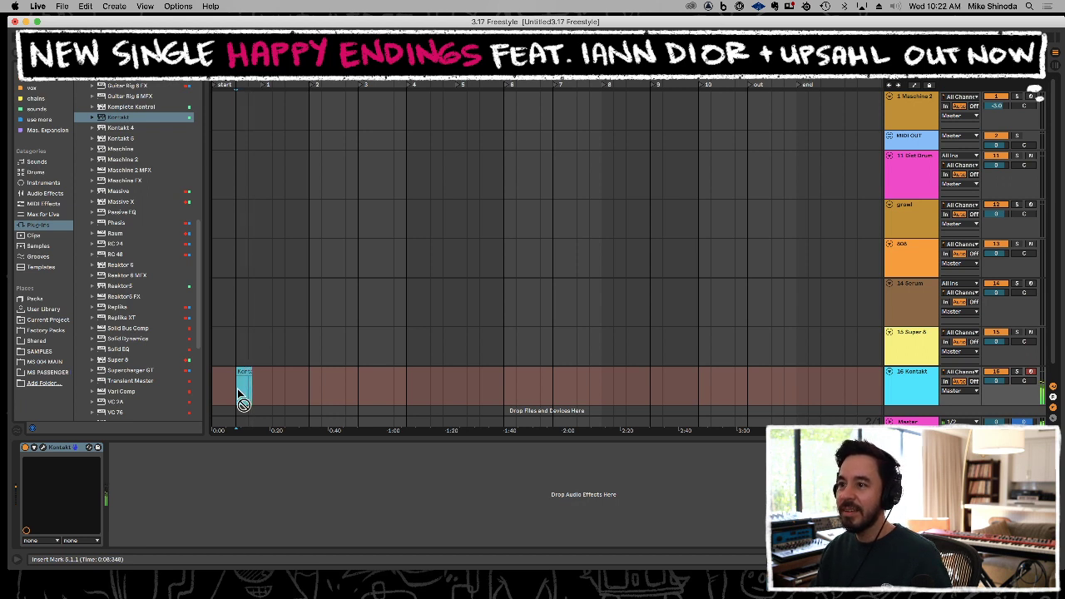
{"action": "key", "text": "space"}
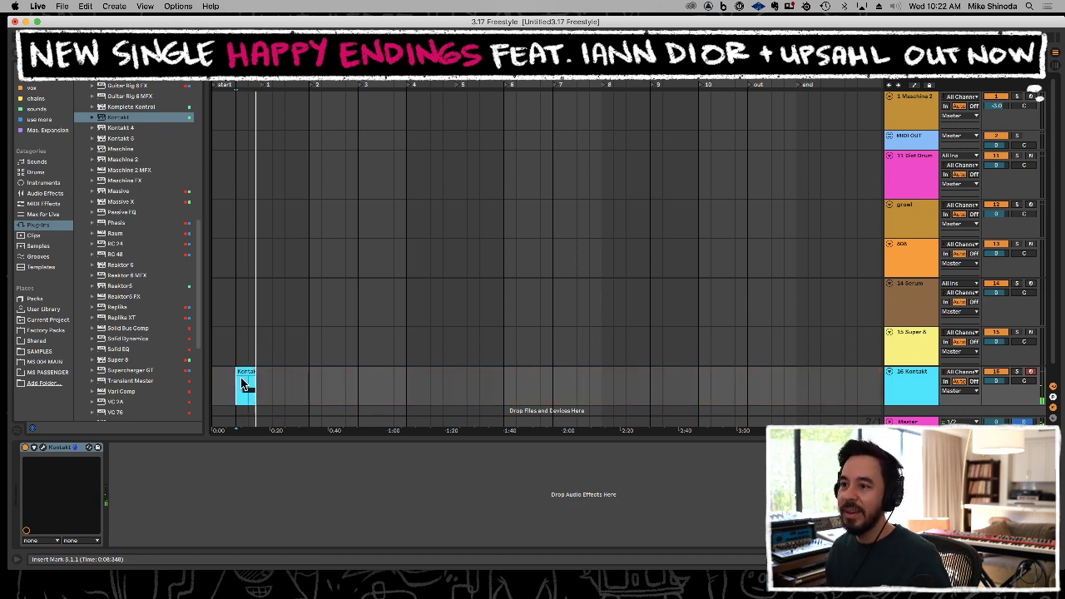
Open the recorded Kontakt clip's notes and shorten the C3 note so it ends at 2.3.1.
{"action": "double_click", "coordinate": [244, 370]}
{"action": "left_click_drag", "start_coordinate": [528, 395], "coordinate": [283, 396]}
{"action": "key", "text": "space"}
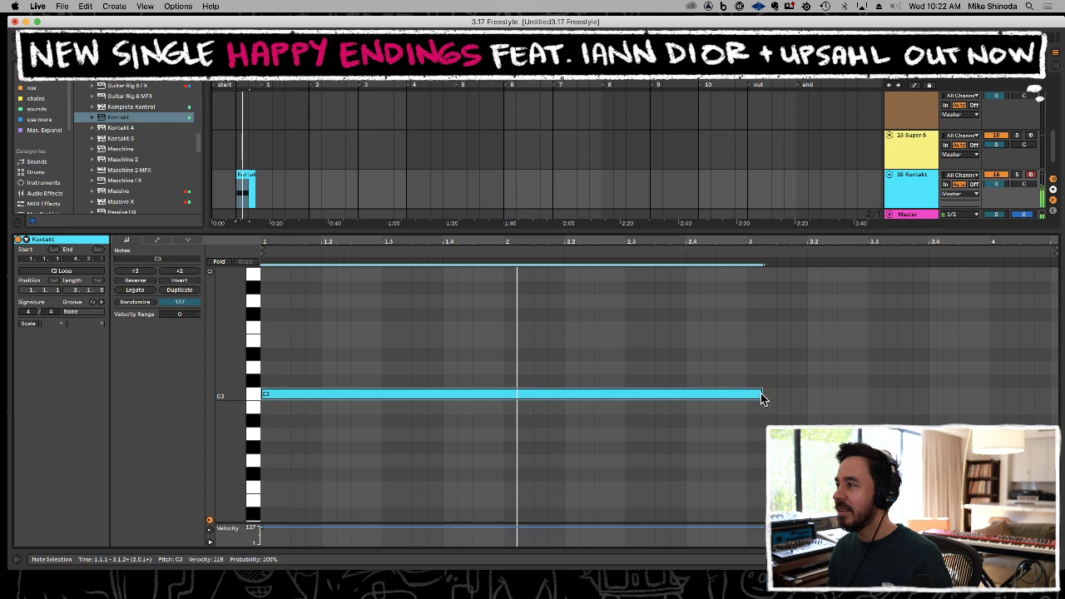
{"action": "left_click_drag", "start_coordinate": [761, 394], "coordinate": [619, 394]}
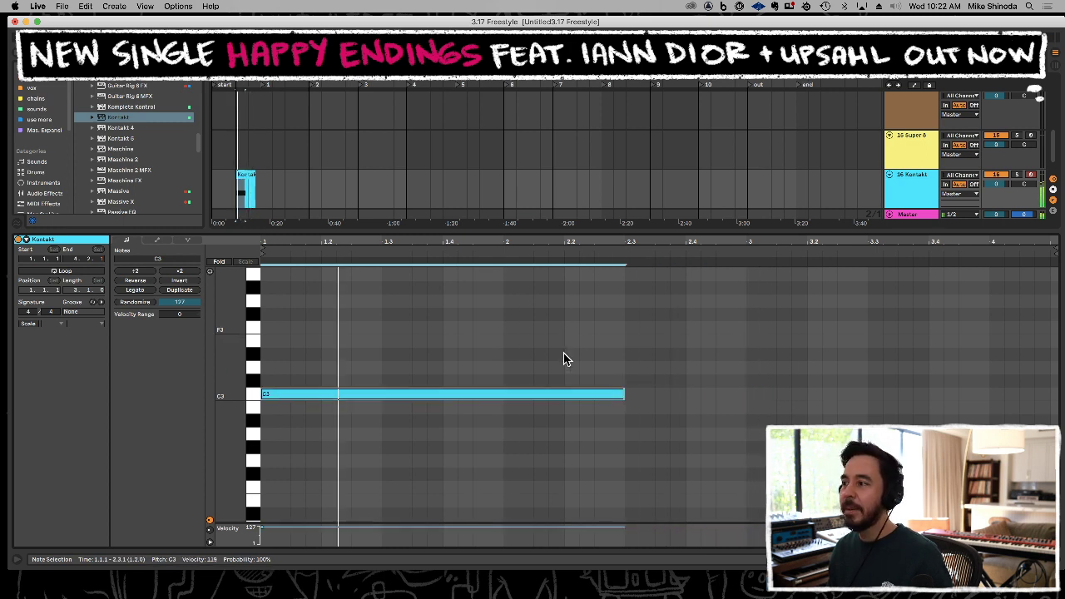
Record the rest of the phrase on the 16 Kontakt track and raise its A#2 note to B2.
{"action": "key", "text": "F9"}
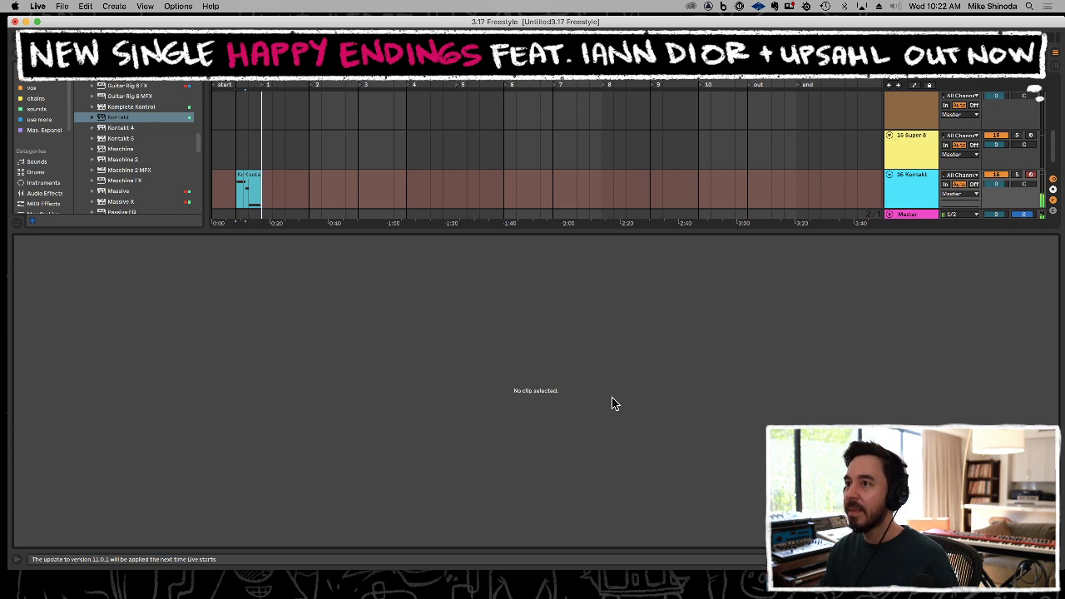
{"action": "key", "text": "super+a"}
{"action": "left_click_drag", "start_coordinate": [857, 240], "coordinate": [580, 232]}
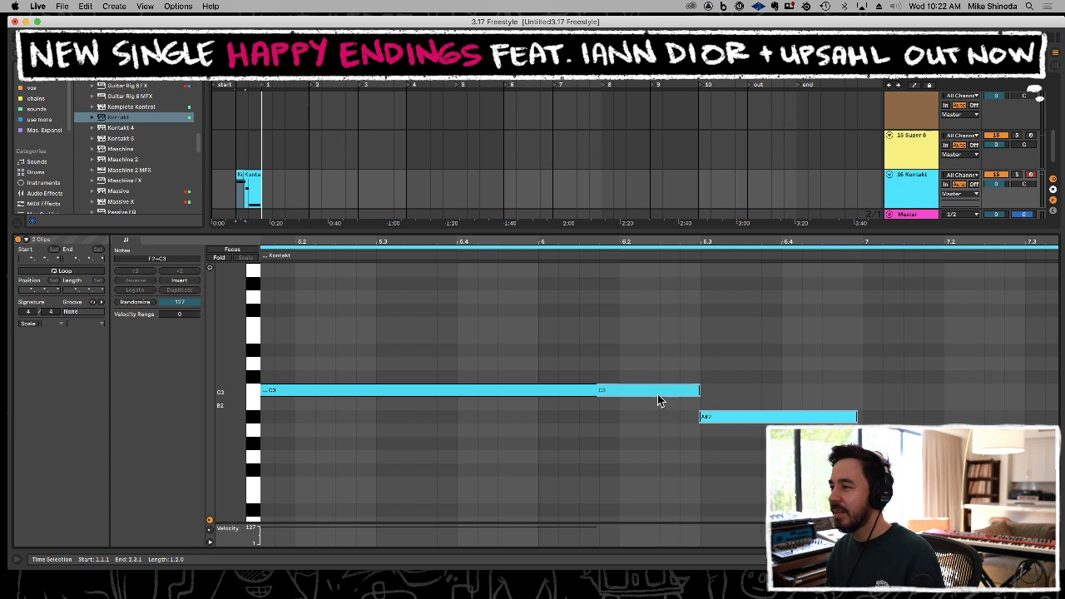
{"action": "left_click", "coordinate": [658, 391]}
{"action": "left_click", "coordinate": [723, 420]}
{"action": "key", "text": "Up"}
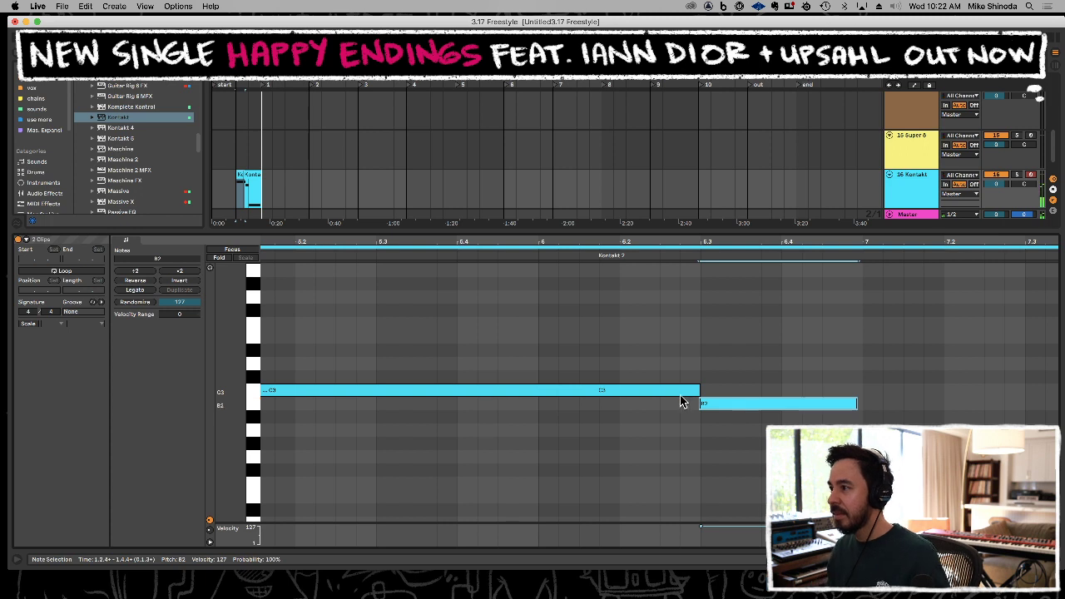
Consolidate the Kontakt clips between 5.1.1 and 9.1.1 into a single clip.
{"action": "left_click", "coordinate": [278, 166]}
{"action": "left_click_drag", "start_coordinate": [236, 200], "coordinate": [263, 201]}
{"action": "left_click", "coordinate": [263, 200]}
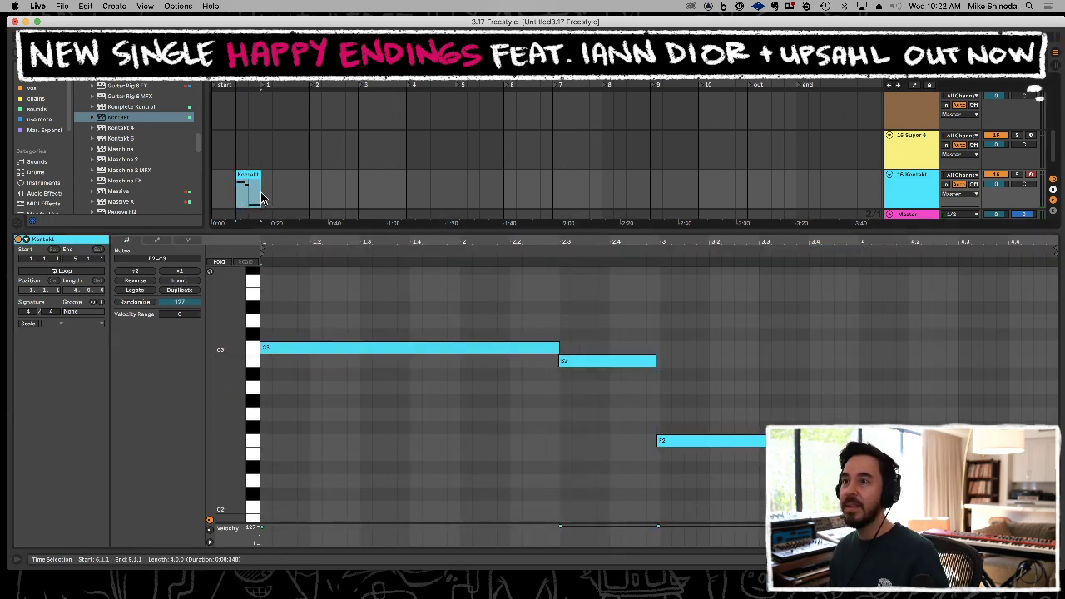
Quantize all the notes in the consolidated Kontakt clip to the grid.
{"action": "left_click", "coordinate": [623, 324]}
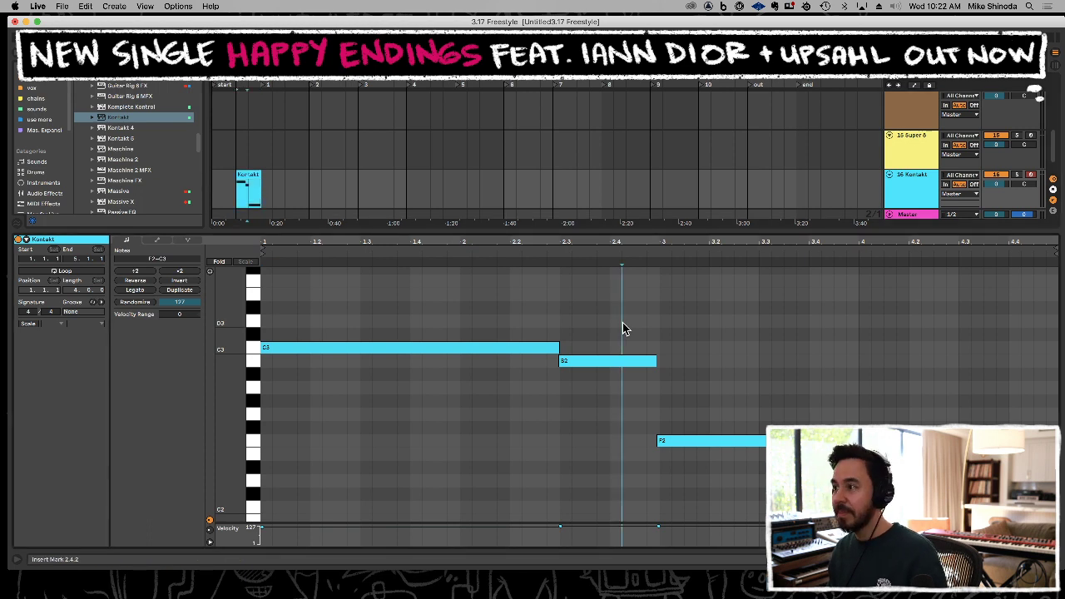
{"action": "key", "text": "super+shift+u"}
{"action": "left_click_drag", "start_coordinate": [572, 301], "coordinate": [572, 295]}
{"action": "left_click", "coordinate": [517, 318]}
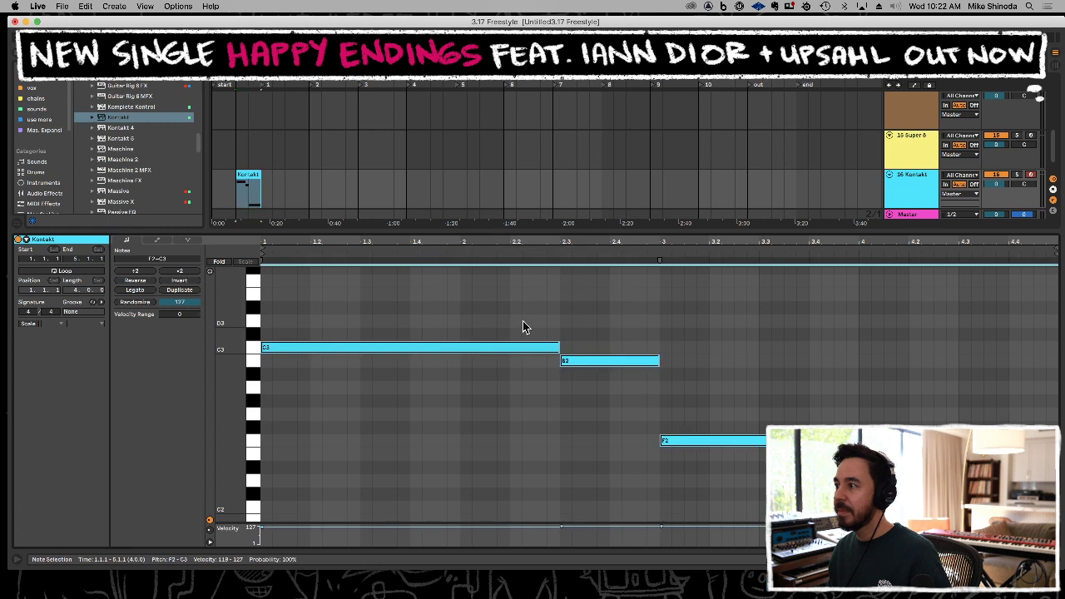
Play back the Kontakt clip and delete the leftover clip sliver between 9.1.1 and 11.1.1 on its track.
{"action": "key", "text": "space"}
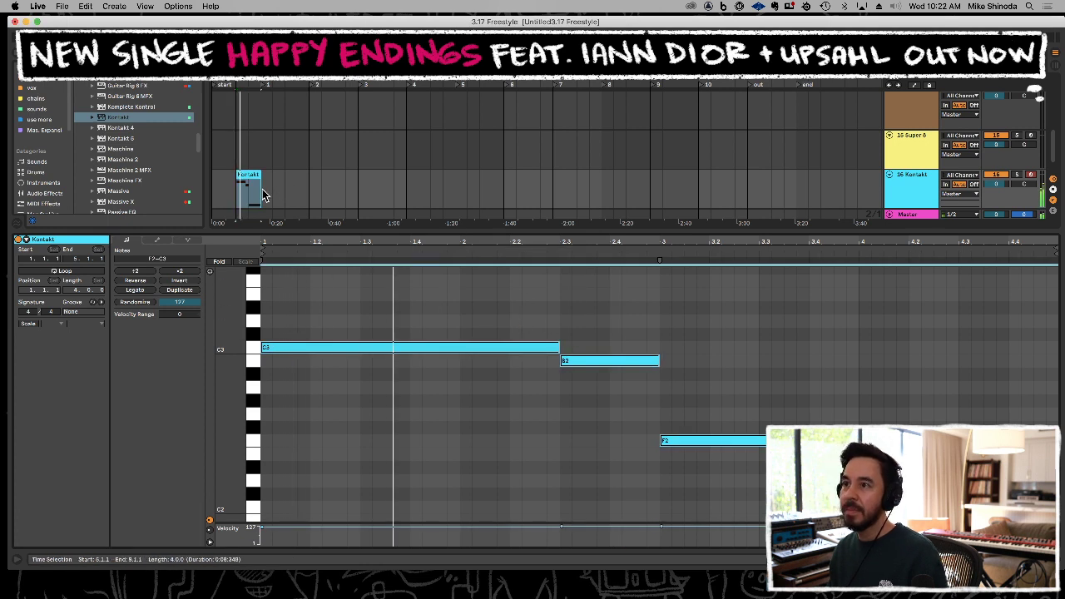
{"action": "left_click_drag", "start_coordinate": [262, 194], "coordinate": [269, 189]}
{"action": "left_click", "coordinate": [299, 191]}
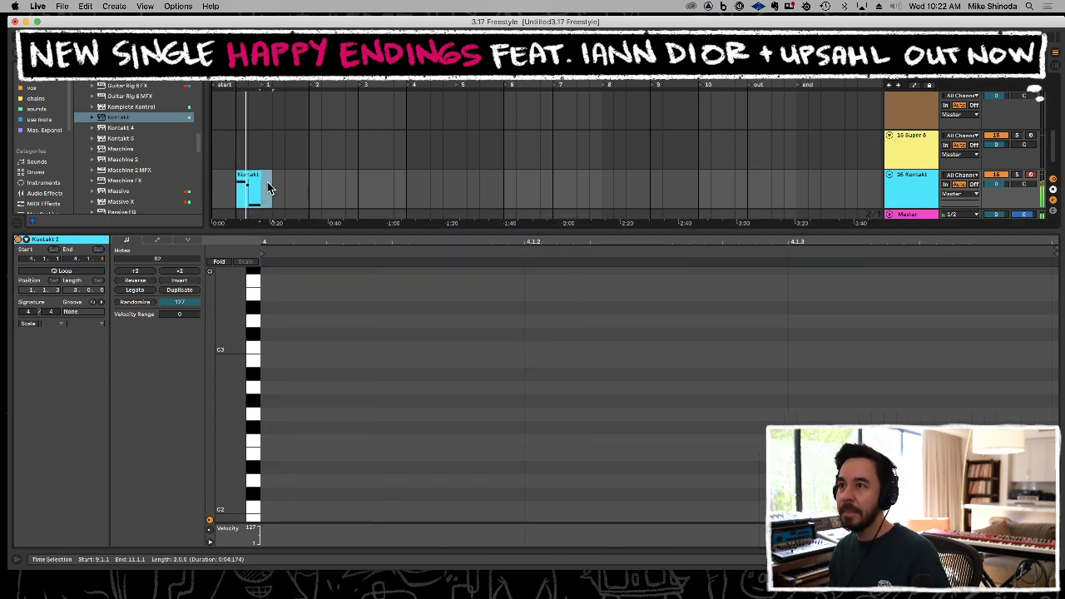
{"action": "scroll", "coordinate": [258, 178], "scroll_direction": "up", "scroll_amount": 3}
{"action": "key", "text": "plus"}
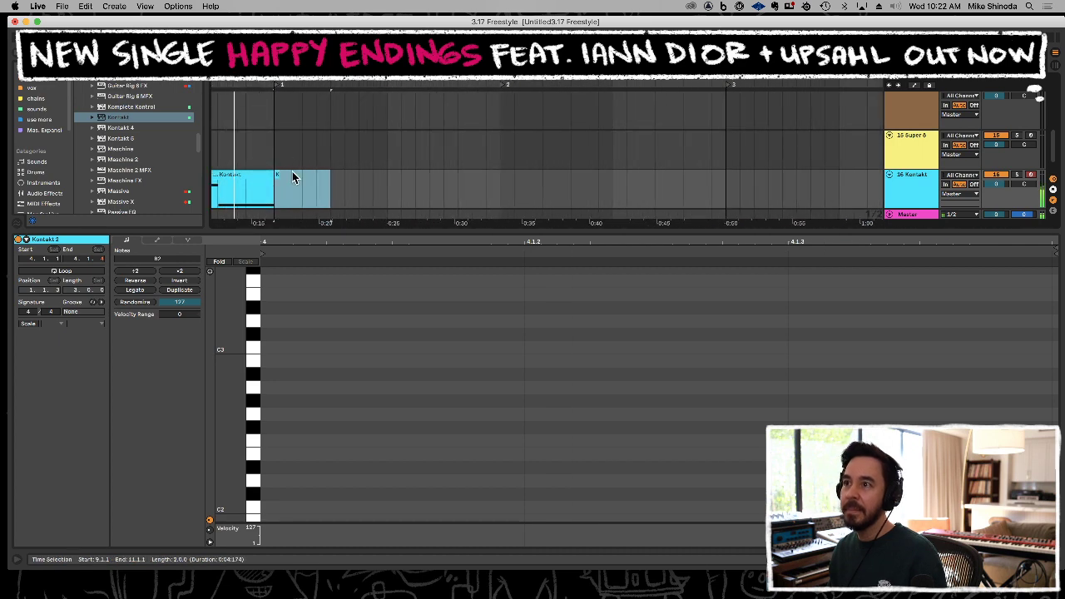
{"action": "left_click", "coordinate": [271, 126]}
{"action": "key", "text": "minus"}
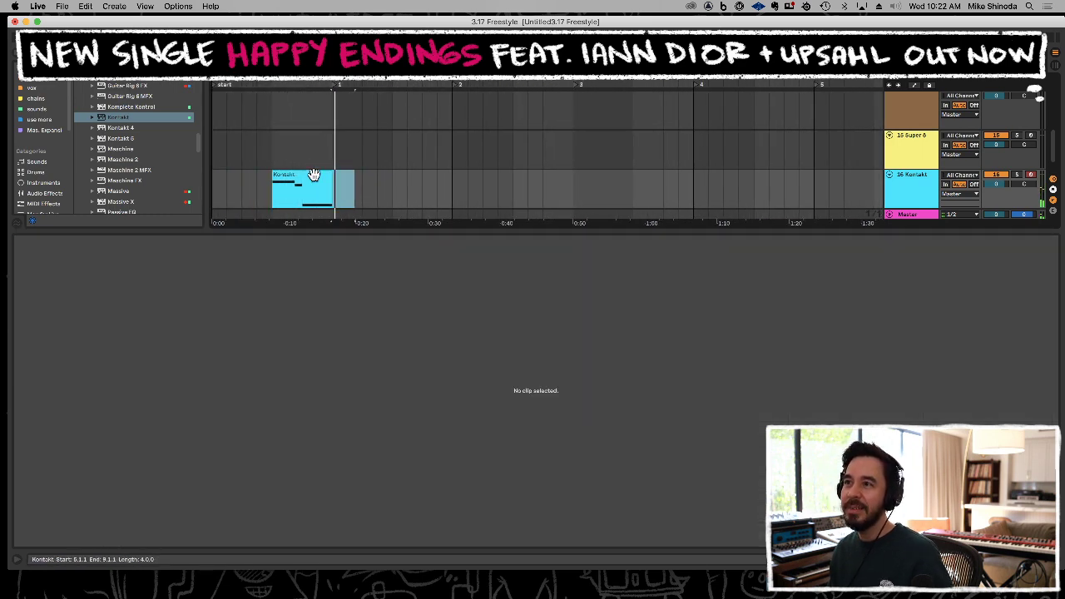
Play the Kontakt clip and examine the Hyperspace sequencer settings in the Hybrid Keys instrument.
{"action": "left_click", "coordinate": [314, 174]}
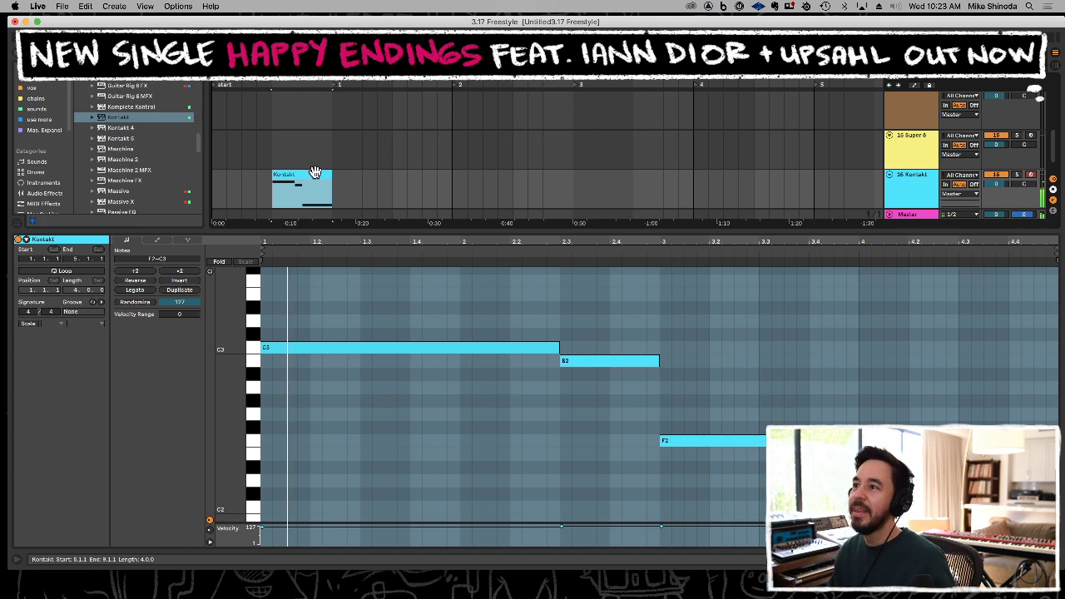
{"action": "left_click", "coordinate": [910, 185]}
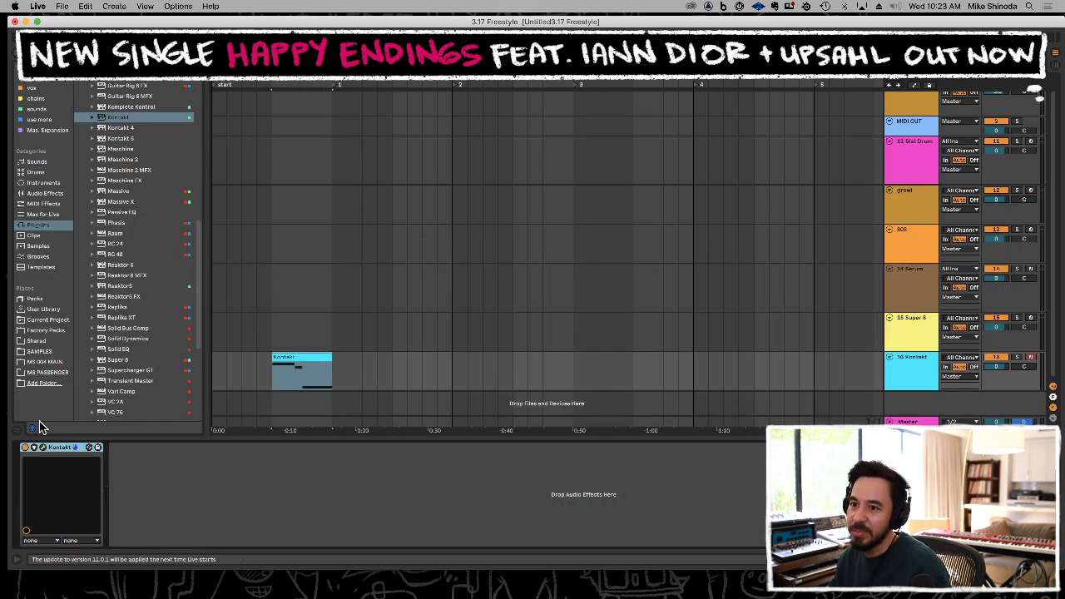
{"action": "left_click", "coordinate": [43, 449]}
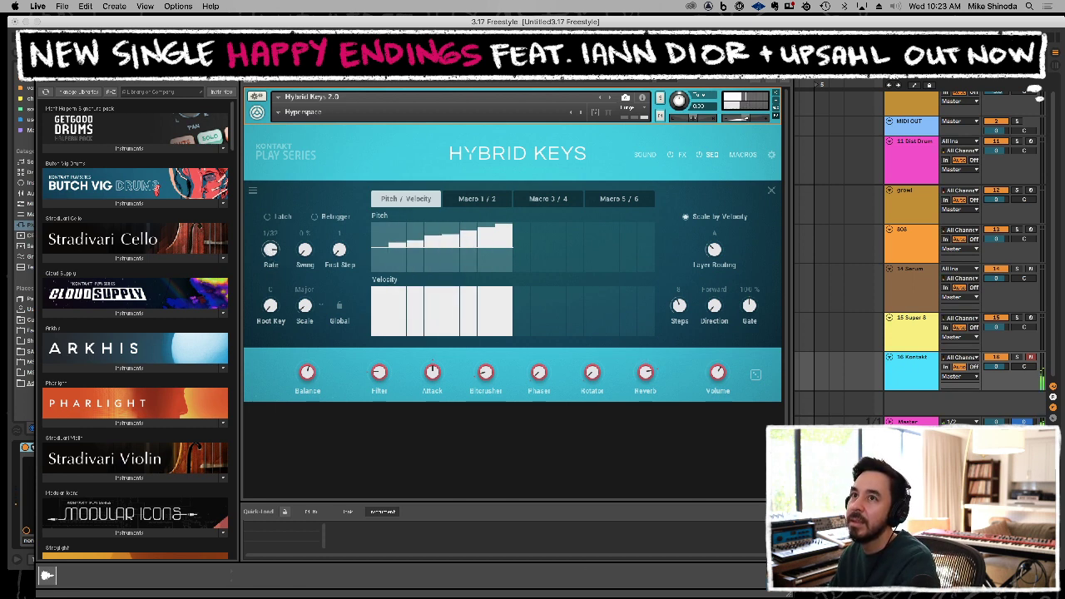
{"action": "key", "text": "super+alt+p"}
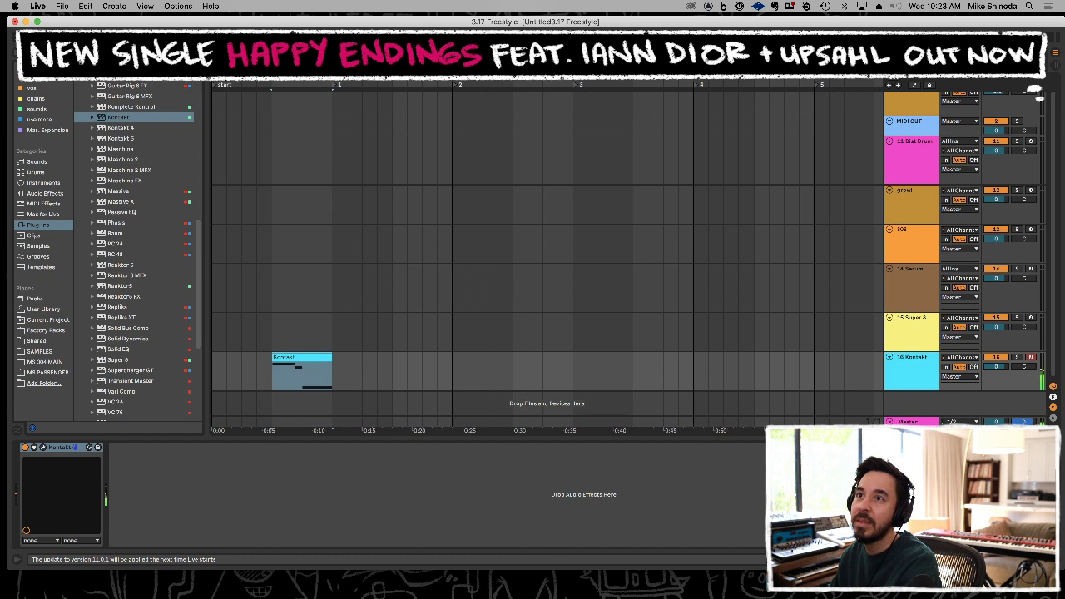
Delete the existing Kontakt clip and record a new, longer take of the phrase on the 16 Kontakt track.
{"action": "left_click", "coordinate": [301, 357]}
{"action": "key", "text": "Delete"}
{"action": "key", "text": "space"}
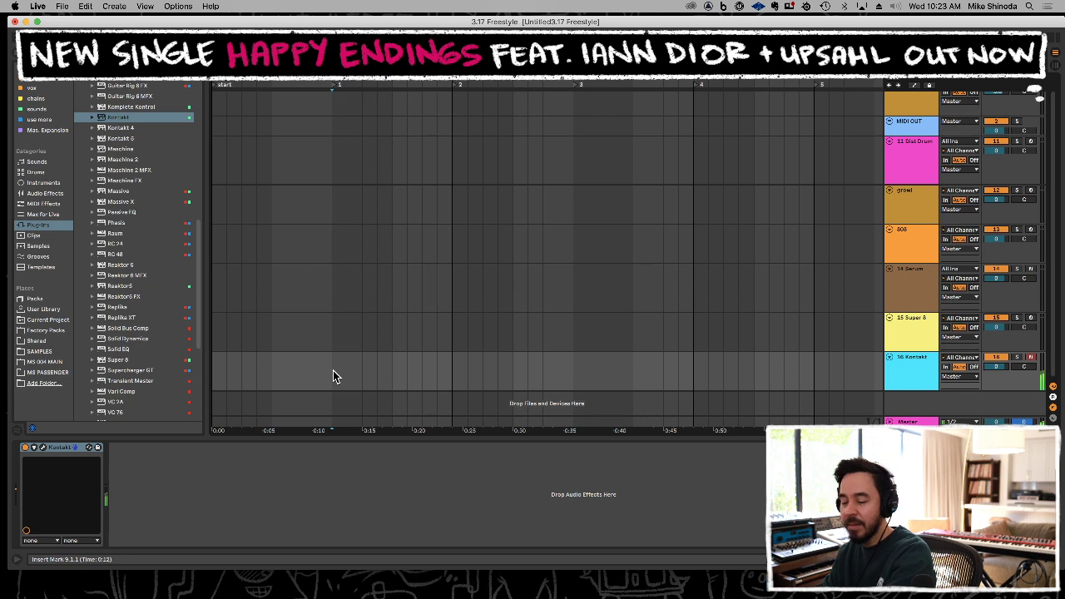
{"action": "key", "text": "F9"}
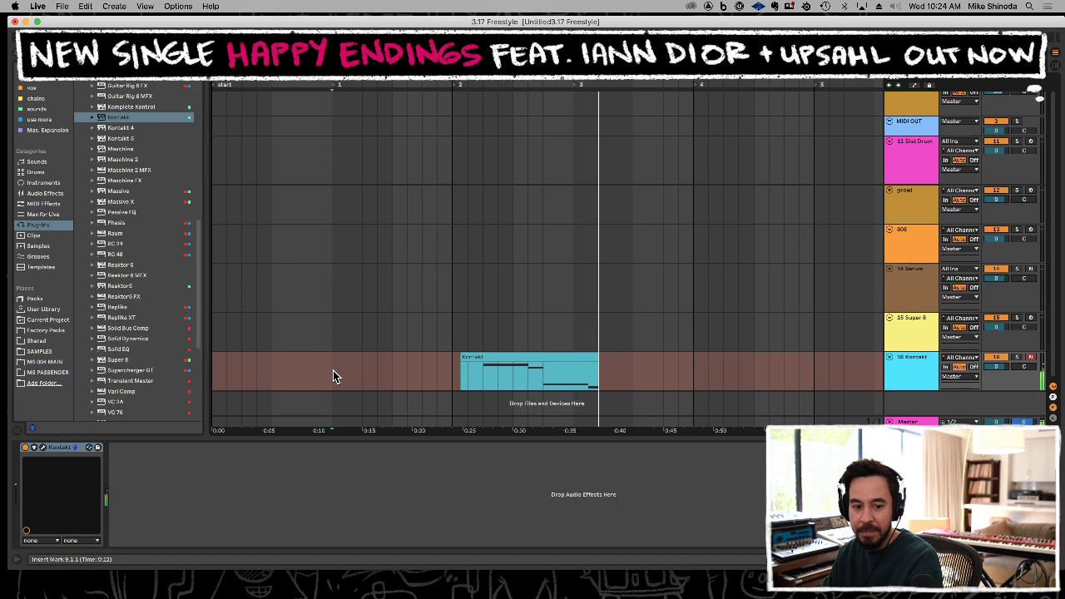
{"action": "key", "text": "space"}
Open the new Kontakt clip's notes and quantize all of them to the grid.
{"action": "double_click", "coordinate": [529, 361]}
{"action": "key", "text": "super+a"}
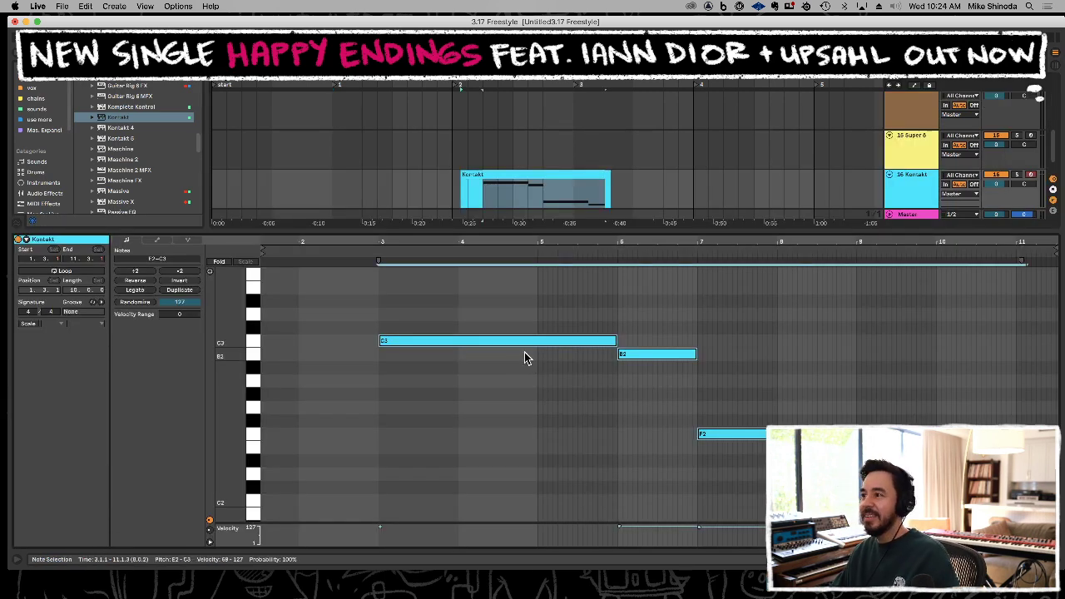
{"action": "left_click", "coordinate": [677, 384]}
{"action": "key", "text": "super+a"}
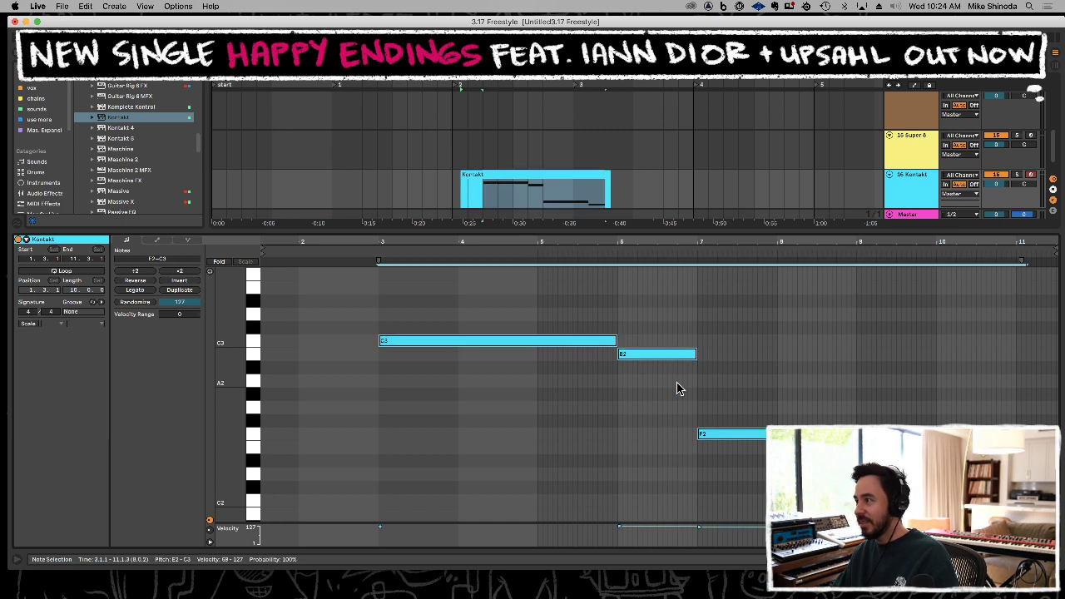
{"action": "left_click_drag", "start_coordinate": [995, 400], "coordinate": [1016, 447]}
{"action": "left_click", "coordinate": [1021, 447]}
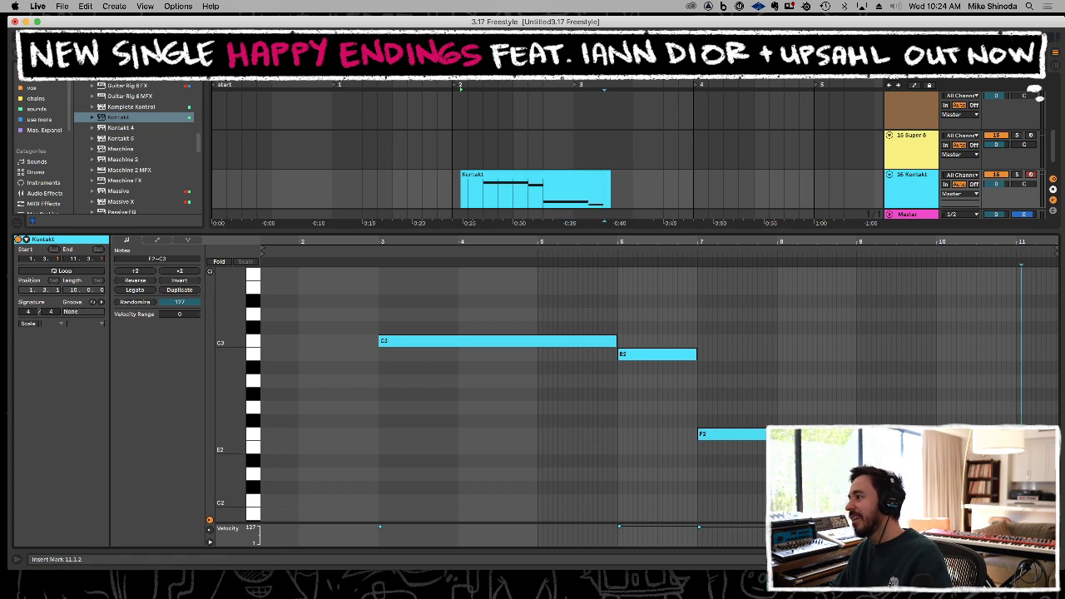
Trim the new Kontakt clip at both ends so it spans 19.1.1 to 27.1.1.
{"action": "left_click_drag", "start_coordinate": [780, 230], "coordinate": [781, 533]}
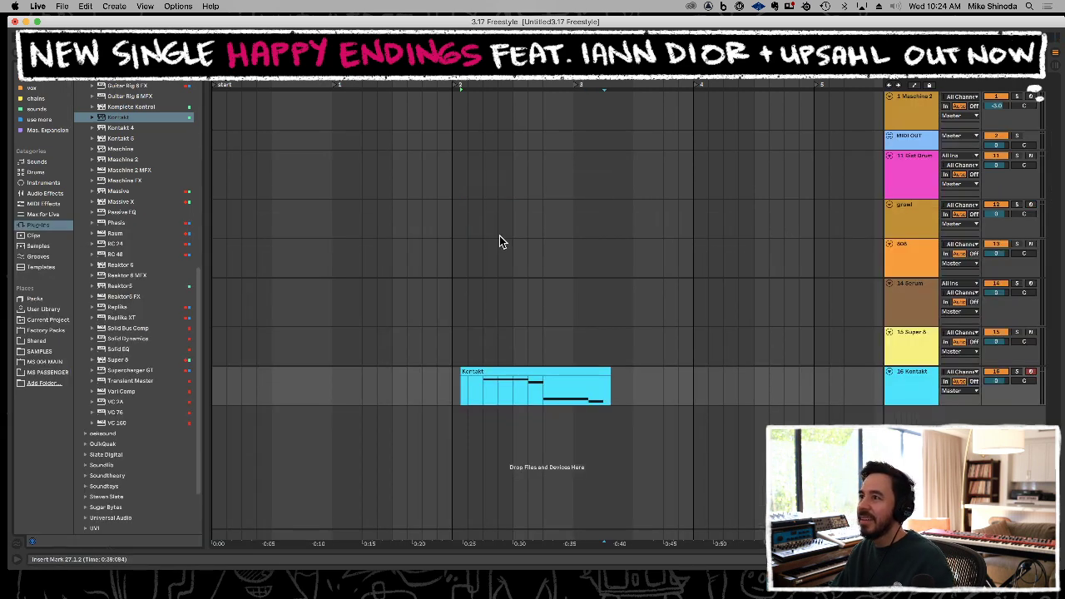
{"action": "left_click_drag", "start_coordinate": [404, 383], "coordinate": [487, 384]}
{"action": "key", "text": "Delete"}
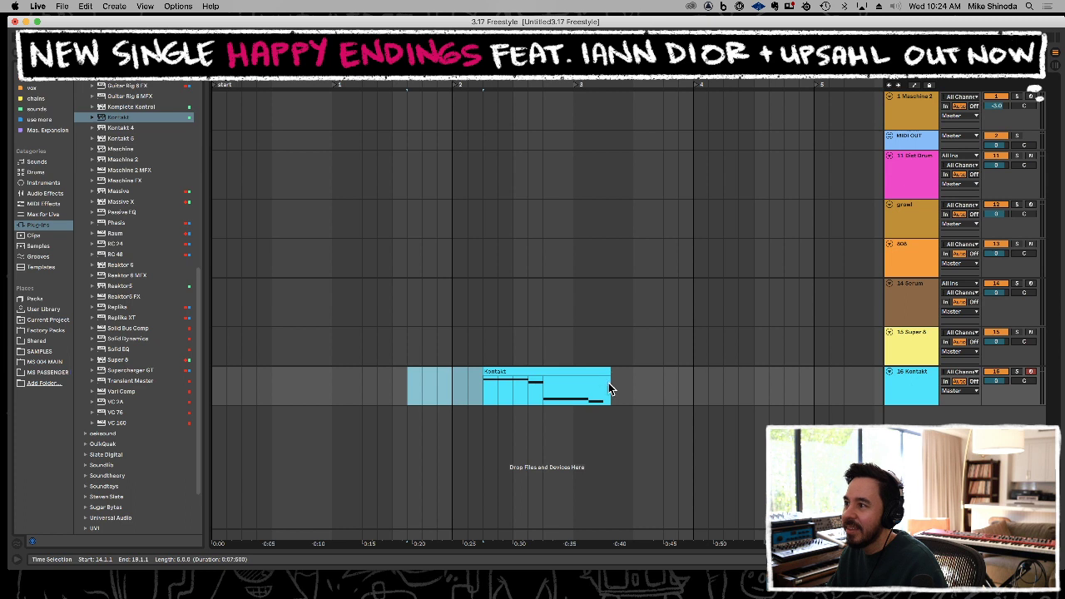
{"action": "left_click", "coordinate": [611, 388]}
{"action": "left_click_drag", "start_coordinate": [611, 388], "coordinate": [663, 388]}
{"action": "key", "text": "Delete"}
Move the trimmed Kontakt clip to 5.1.1 and play it as a loop up to 13.1.1.
{"action": "left_click", "coordinate": [571, 373]}
{"action": "key", "text": "Delete"}
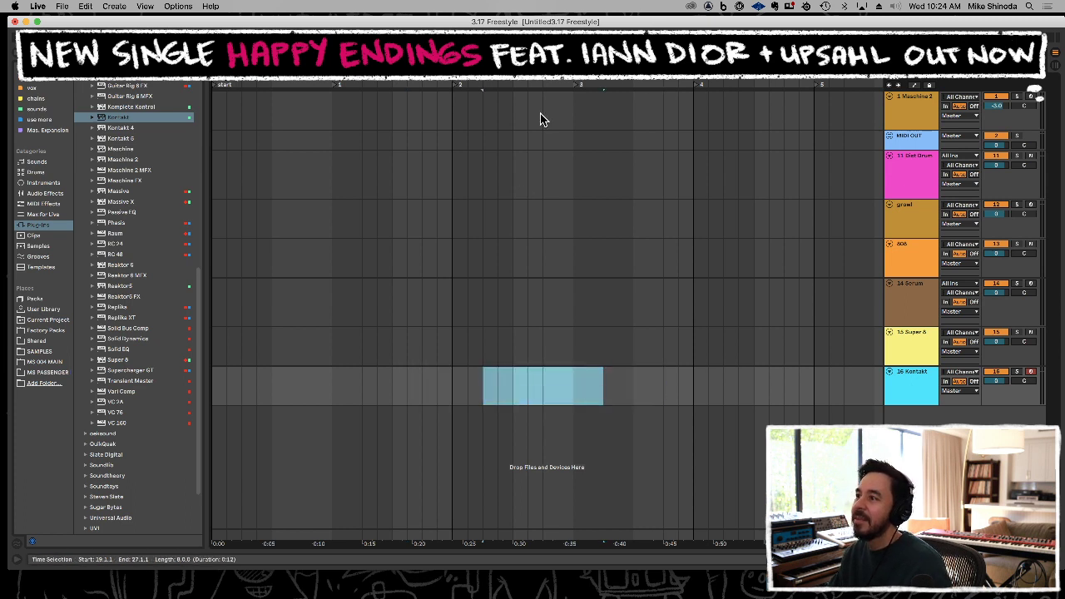
{"action": "key", "text": "minus"}
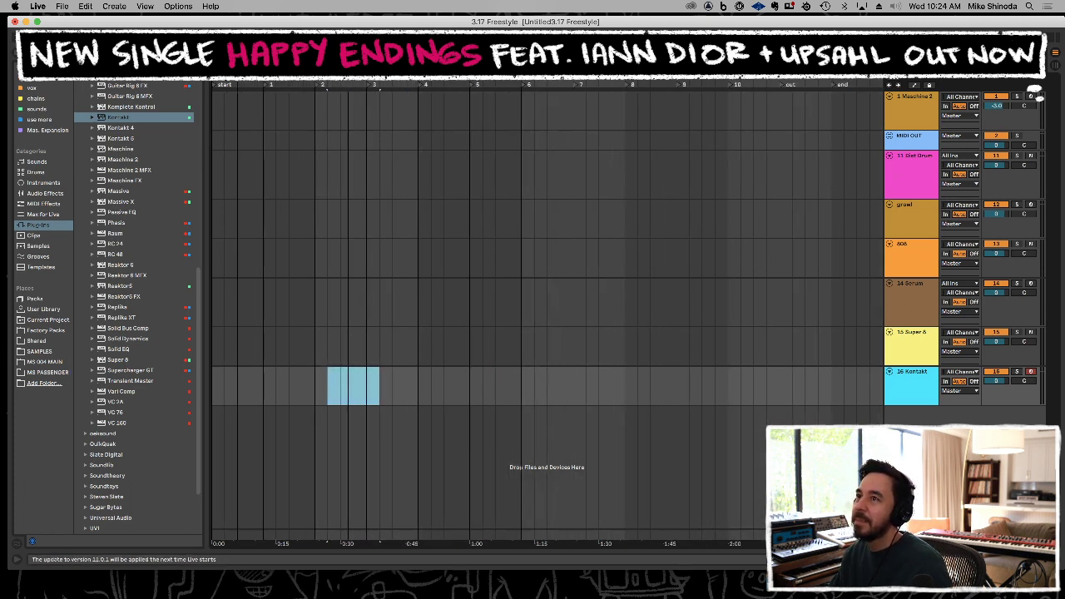
{"action": "key", "text": "super+x"}
{"action": "left_click", "coordinate": [239, 389]}
{"action": "key", "text": "super+v"}
{"action": "key", "text": "space"}
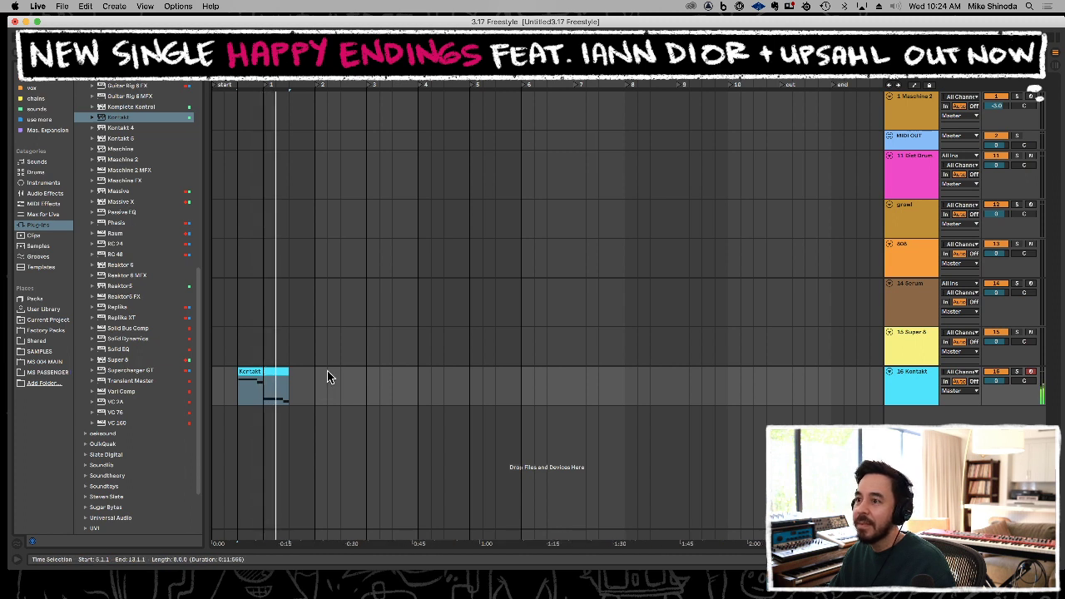
{"action": "left_click", "coordinate": [273, 371]}
{"action": "key", "text": "super+d"}
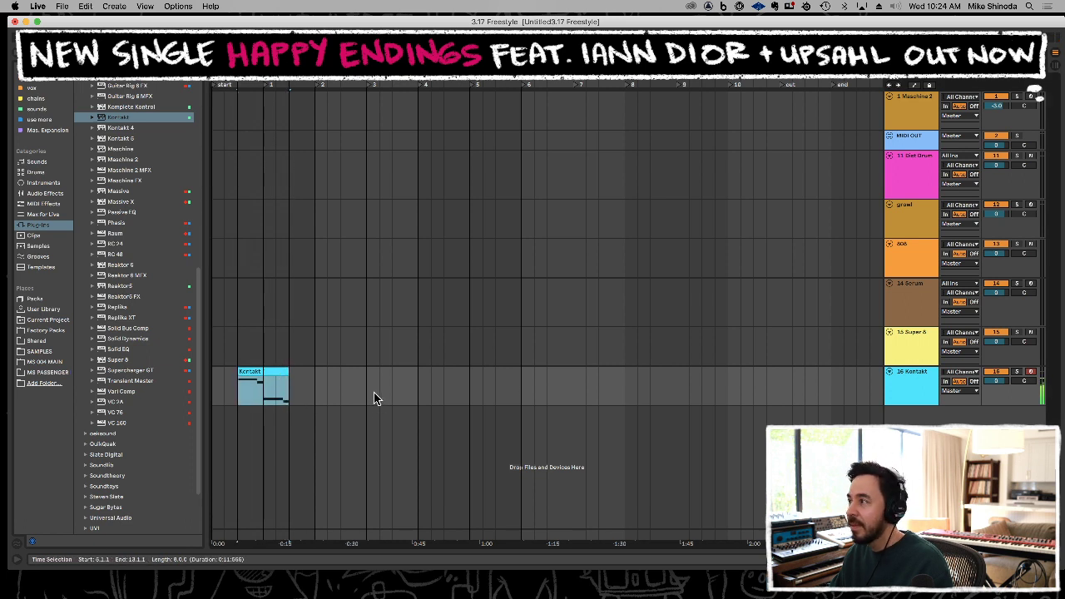
Audition the 15 Super 8 and 14 Serum tracks over the looping Kontakt part, and show the Super 8 device.
{"action": "left_click", "coordinate": [915, 348]}
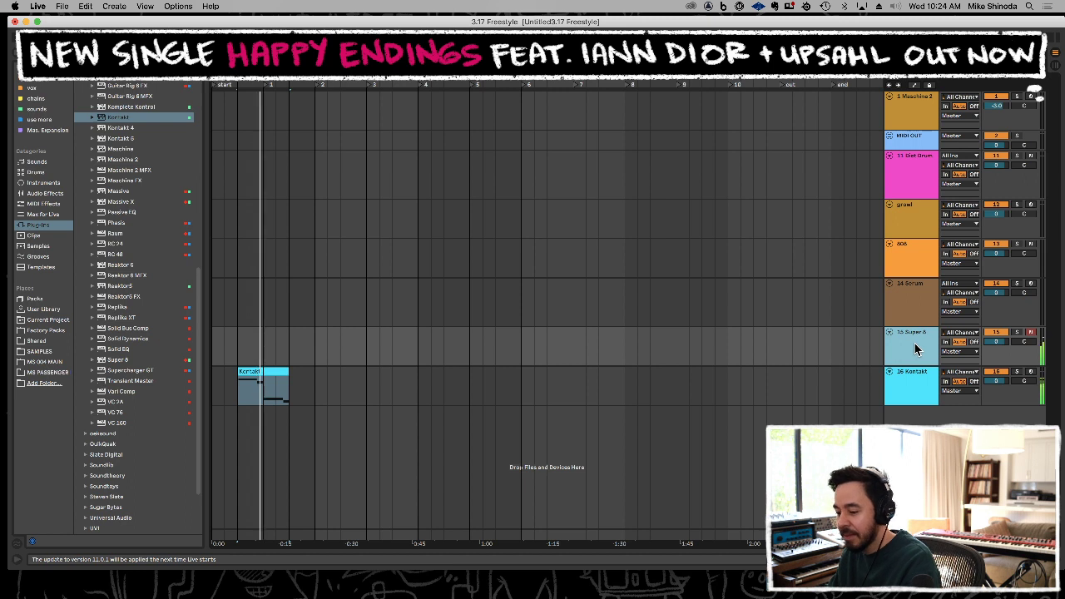
{"action": "left_click", "coordinate": [916, 302]}
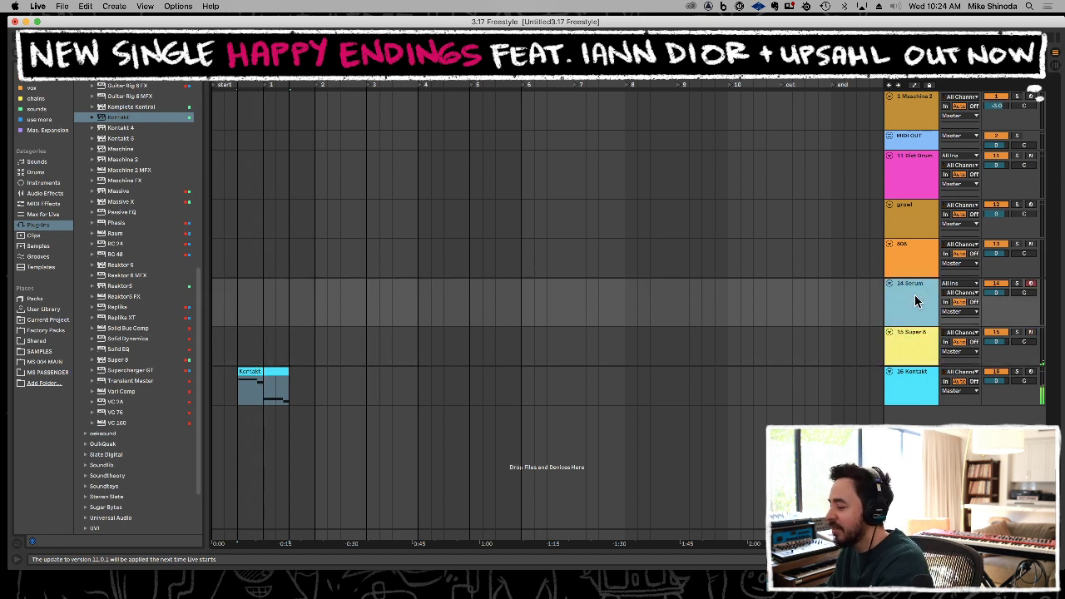
{"action": "left_click", "coordinate": [914, 358]}
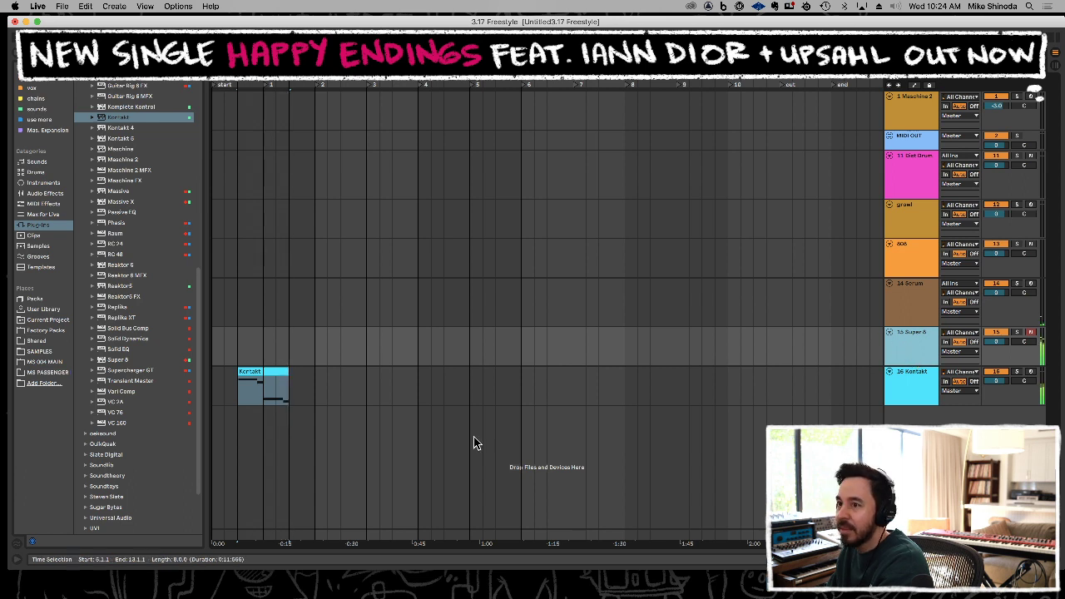
{"action": "double_click", "coordinate": [907, 340]}
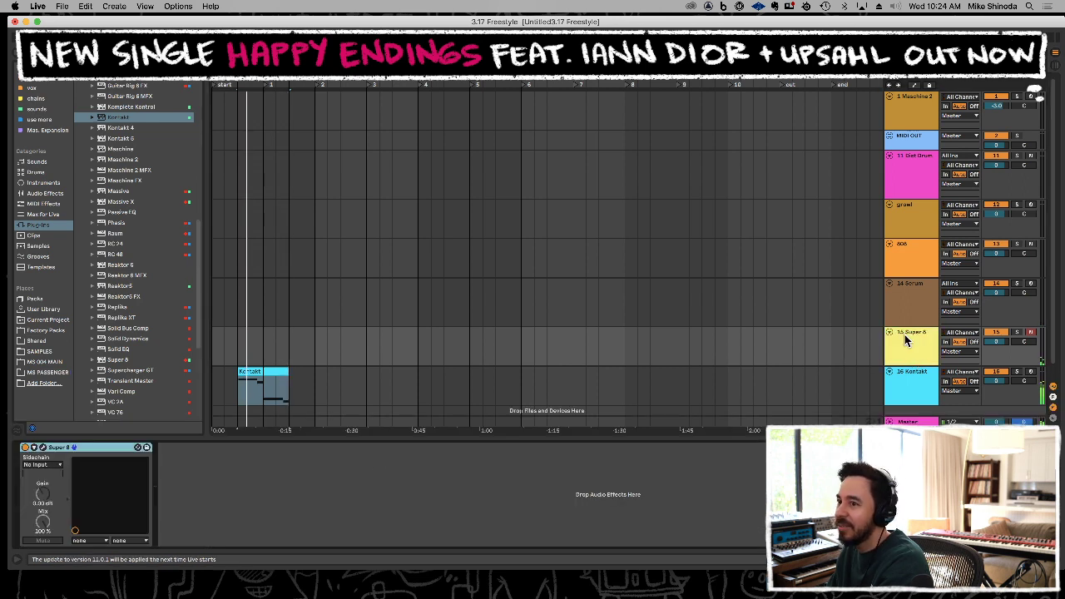
Open the Super 8 synth's interface and examine its oscillator settings and global pitch control while playing along.
{"action": "left_click", "coordinate": [43, 448]}
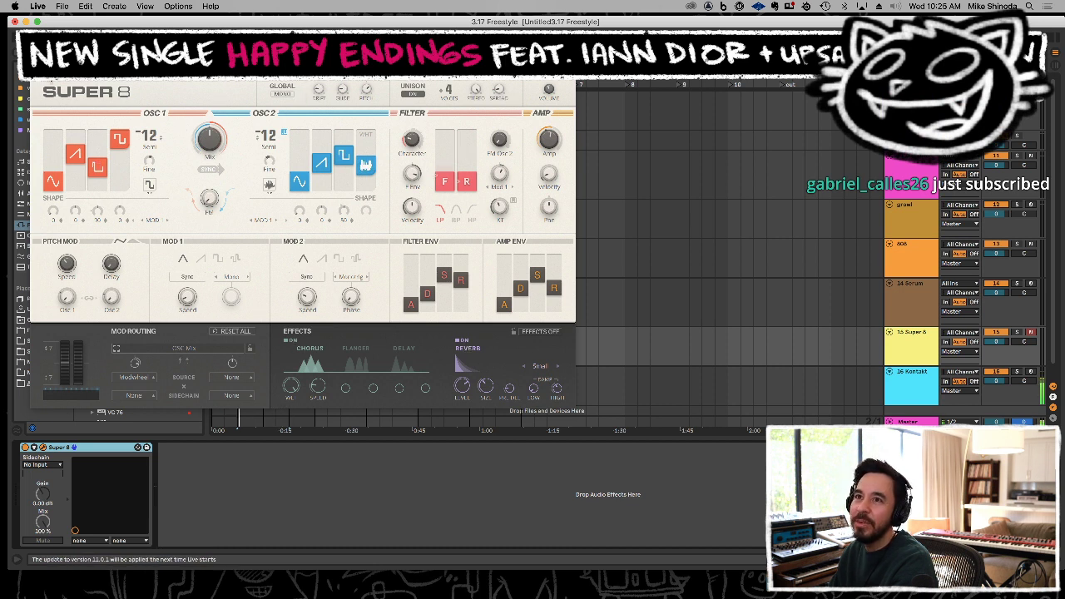
{"action": "left_click", "coordinate": [51, 70]}
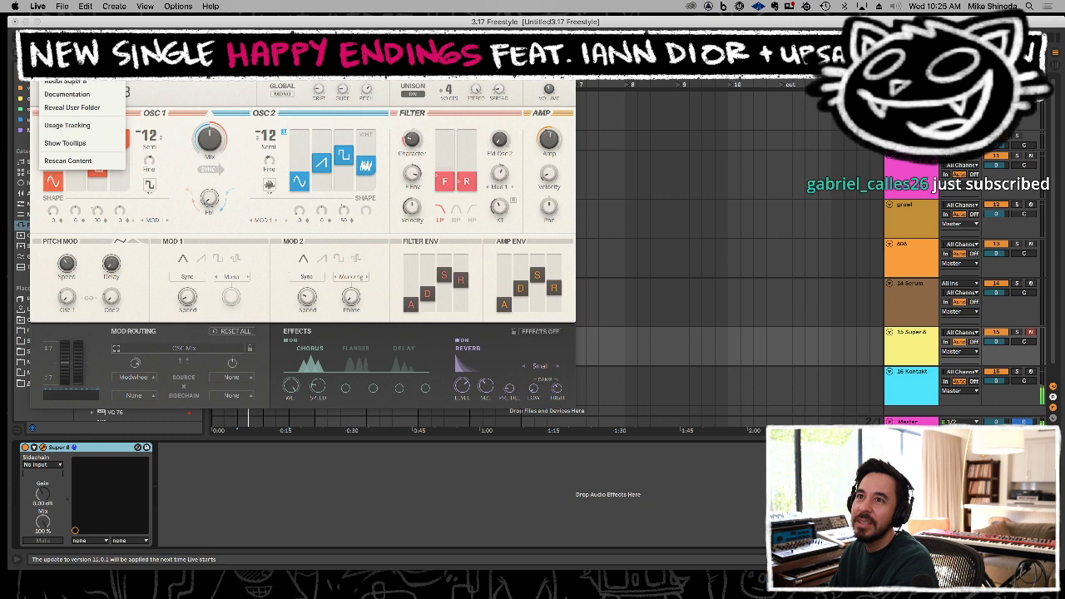
{"action": "left_click", "coordinate": [242, 80]}
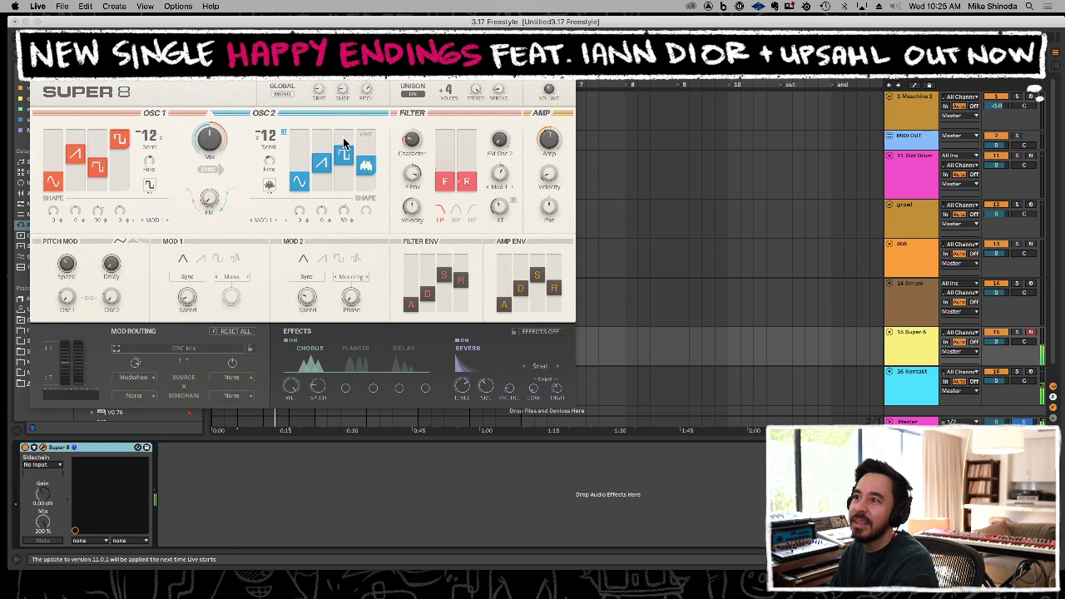
{"action": "left_click", "coordinate": [367, 92]}
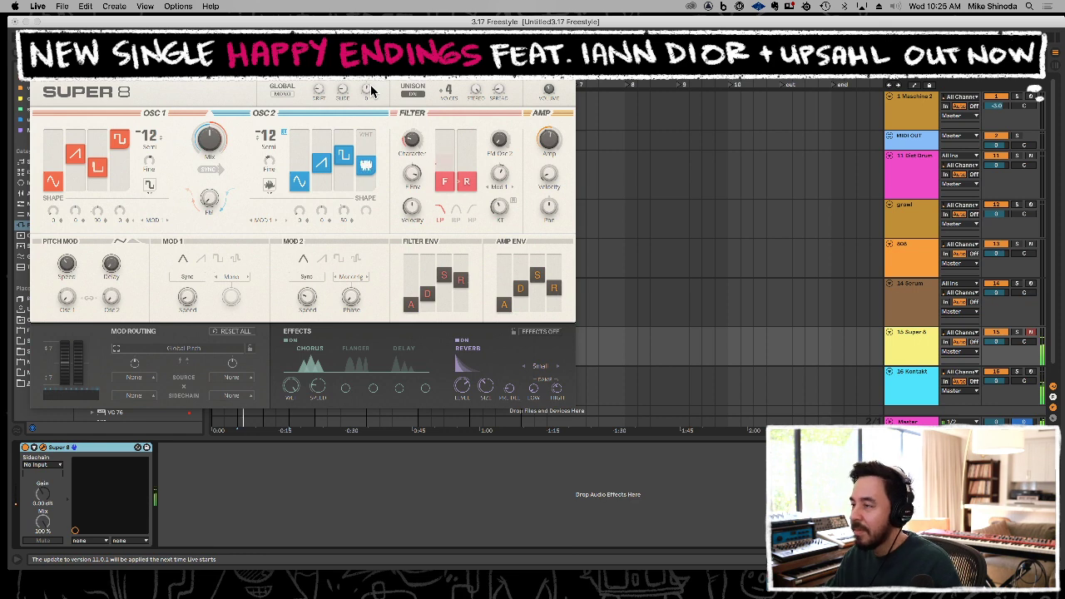
{"action": "key", "text": "alt+super+p"}
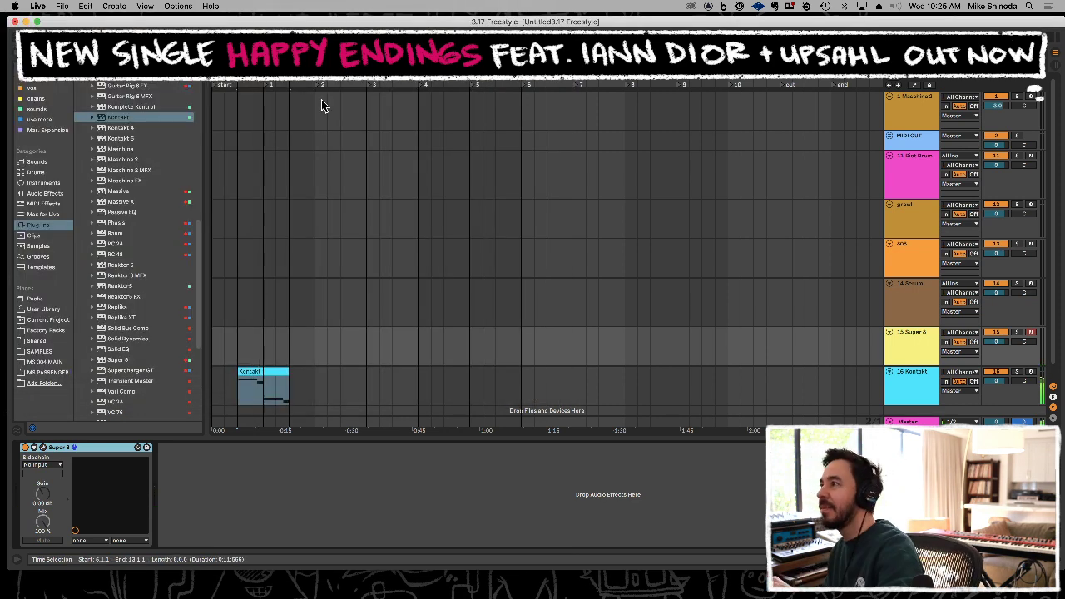
Record a drum pattern with Kick Choke 1 and Perc Billions on the 11 Dist Drum track over the Kontakt loop.
{"action": "left_click", "coordinate": [255, 191]}
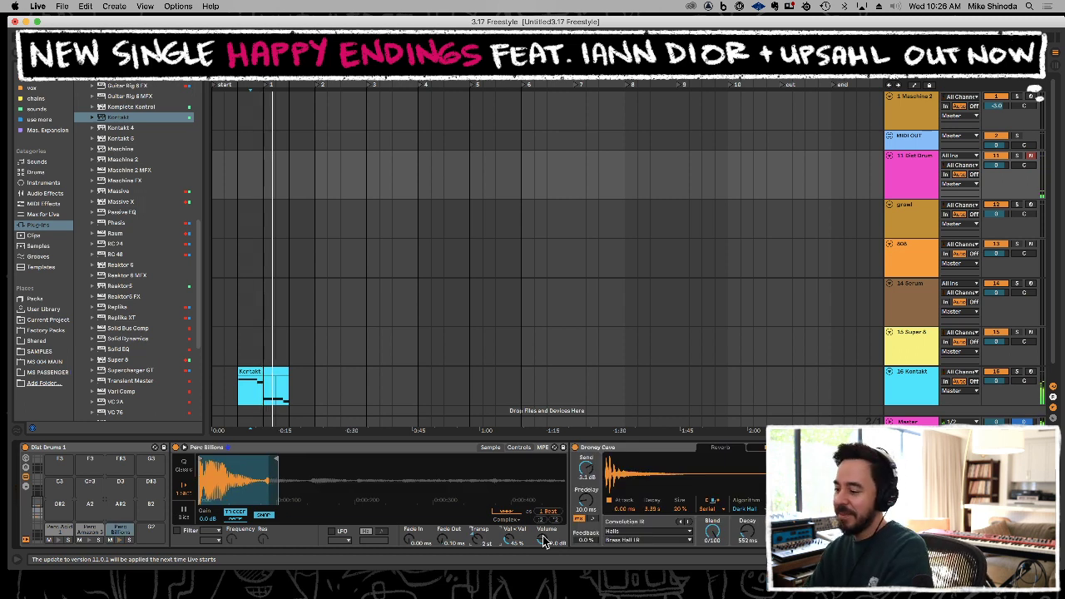
{"action": "key", "text": "F9"}
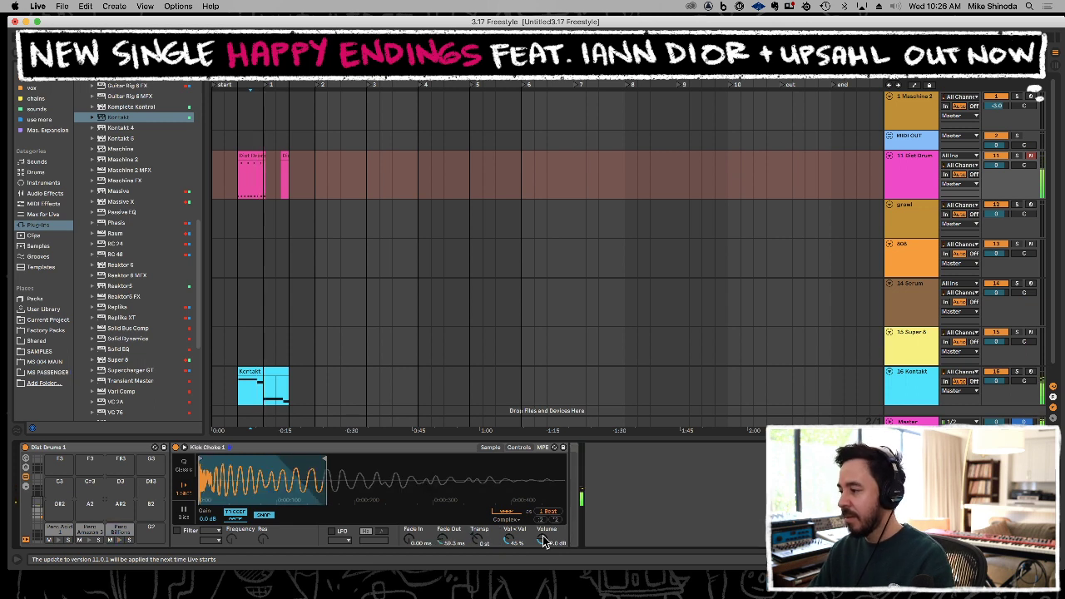
{"action": "key", "text": "space"}
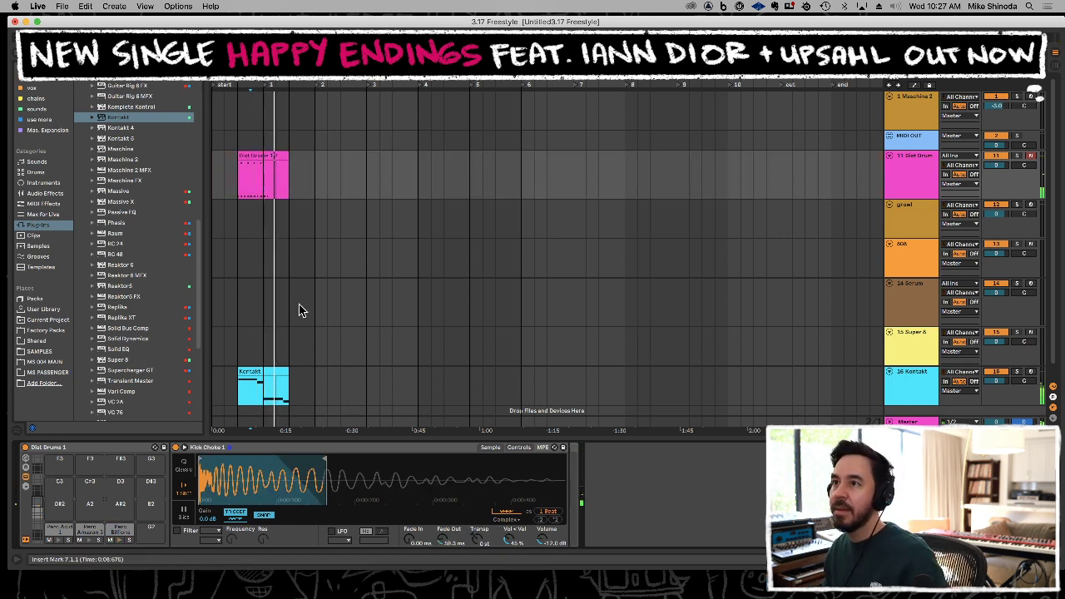
Open the recorded Dist Drums clip and quantize all its kick and percussion notes.
{"action": "double_click", "coordinate": [255, 157]}
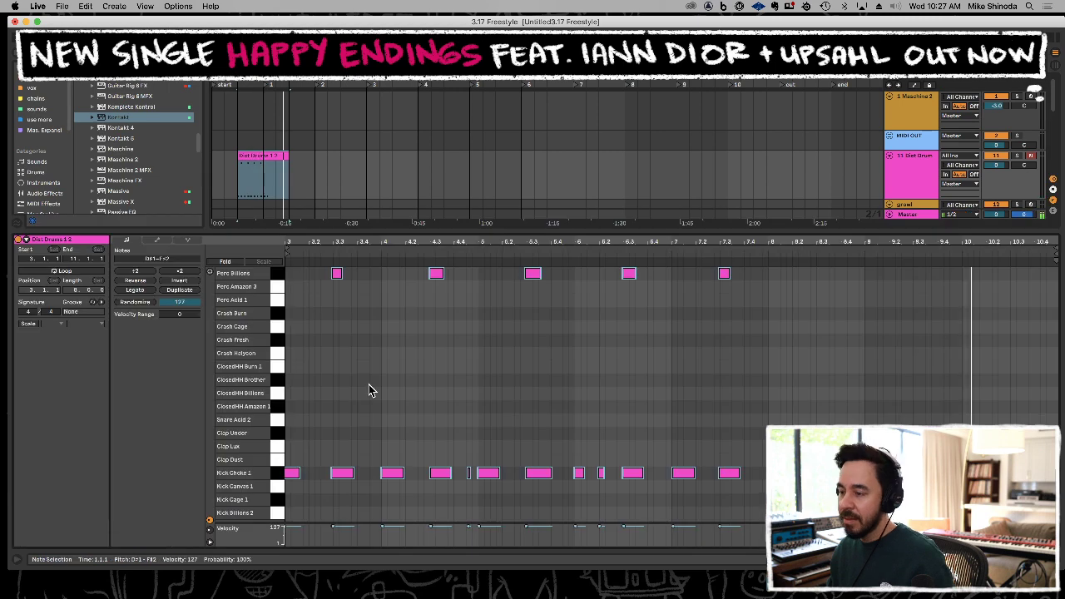
{"action": "left_click", "coordinate": [370, 390]}
{"action": "key", "text": "super+a"}
{"action": "key", "text": "space"}
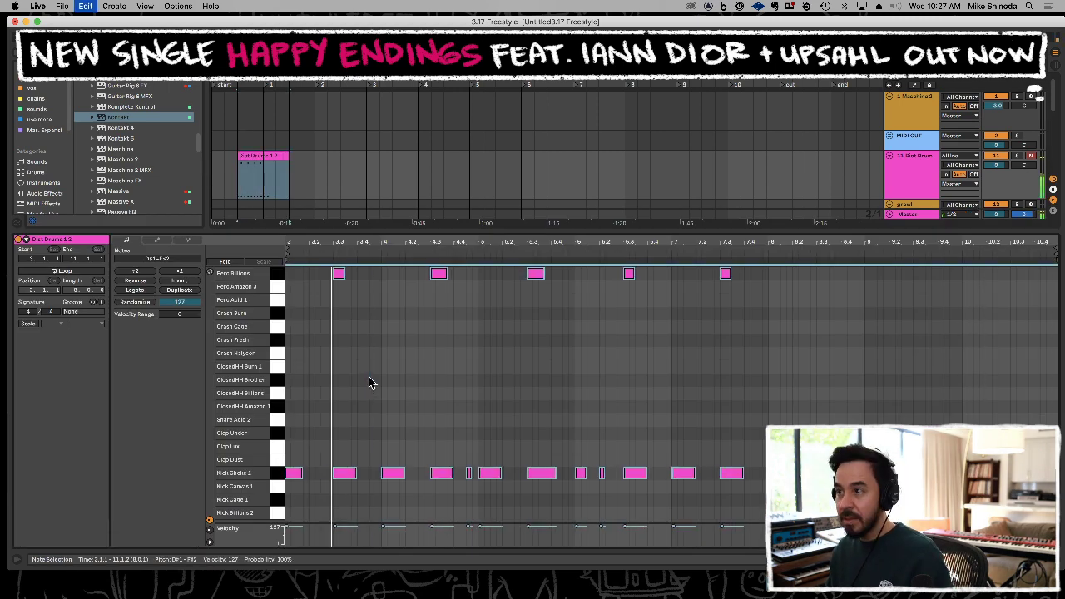
Duplicate the Dist Drums section from 5.1.1 to 9.1.1 into 9.1.1 to 13.1.1, play it and hide the clip's notes.
{"action": "left_click_drag", "start_coordinate": [267, 187], "coordinate": [241, 185]}
{"action": "key", "text": "super+d"}
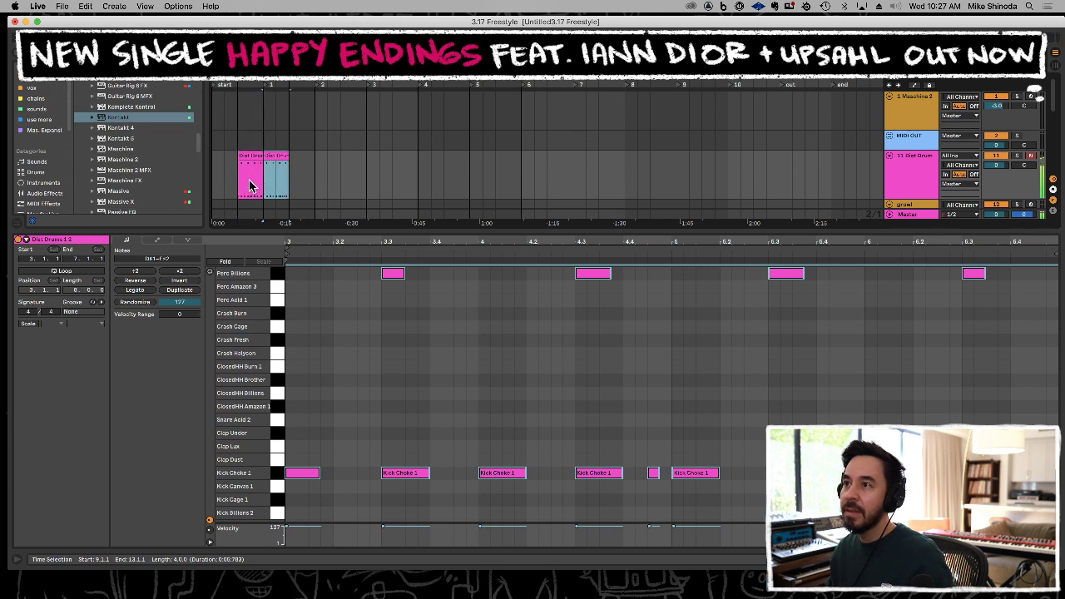
{"action": "key", "text": "space"}
{"action": "key", "text": "space"}
{"action": "key", "text": "super+alt+l"}
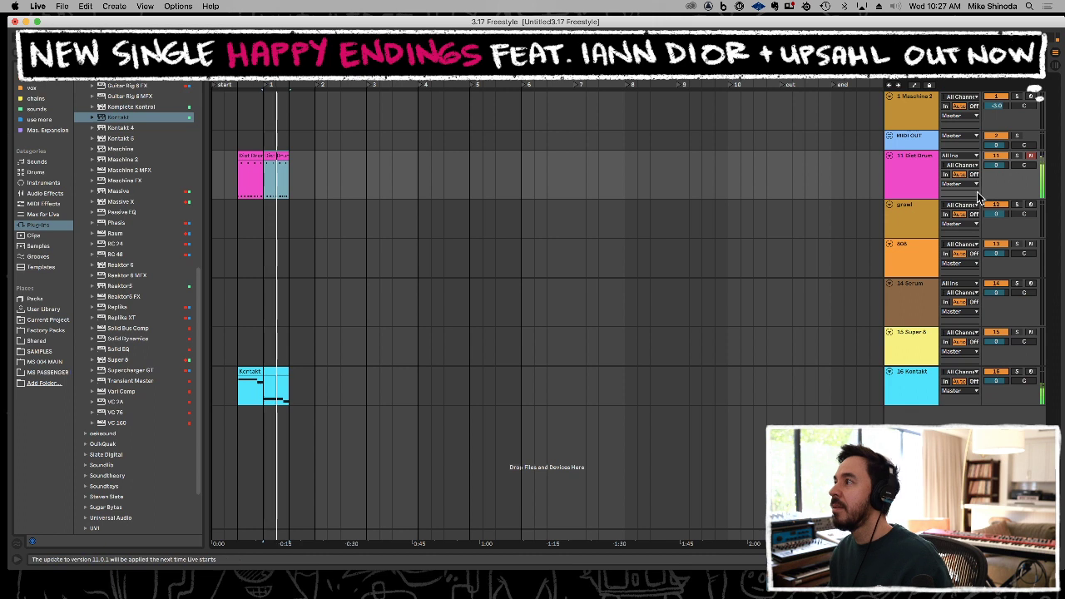
Lower the 11 Dist Drum track's volume to -2.0 and list the available grooves in a widened browser.
{"action": "left_click_drag", "start_coordinate": [999, 164], "coordinate": [999, 173]}
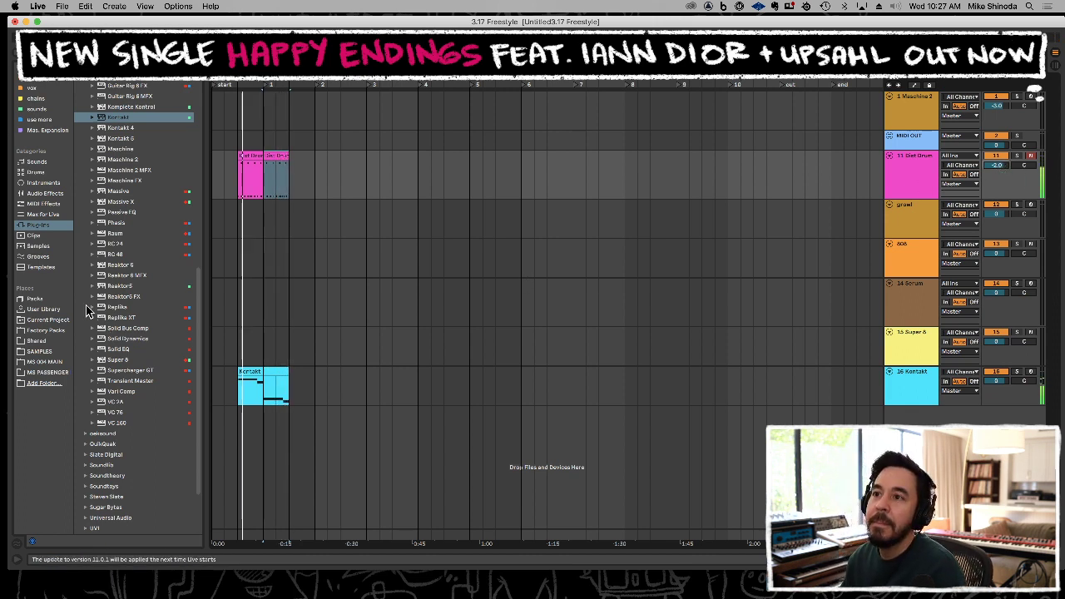
{"action": "left_click", "coordinate": [46, 261]}
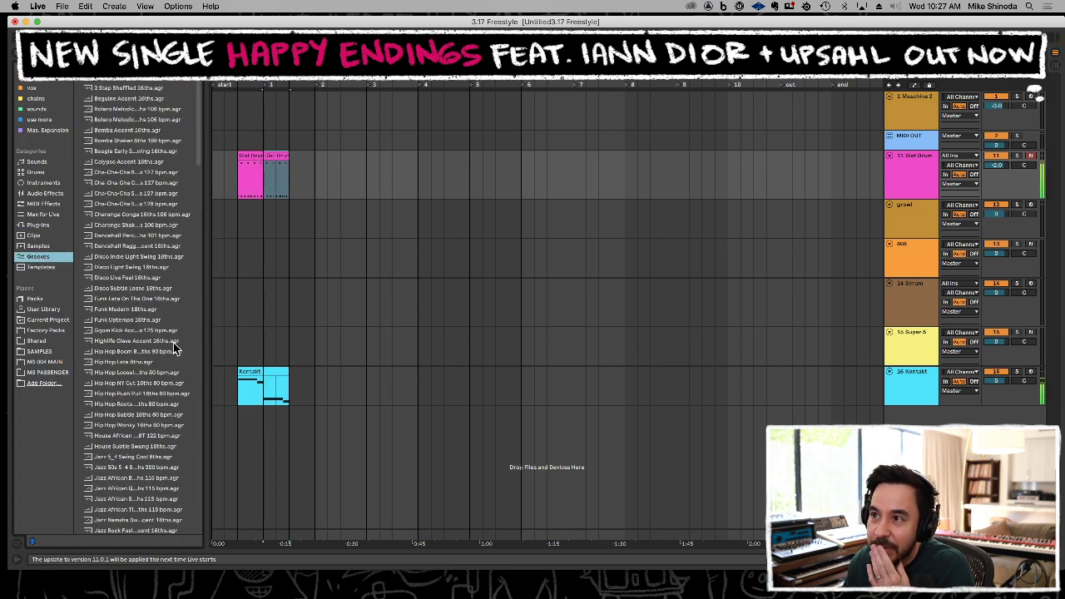
{"action": "scroll", "coordinate": [173, 347], "scroll_direction": "down", "scroll_amount": 1}
{"action": "scroll", "coordinate": [173, 346], "scroll_direction": "down", "scroll_amount": 4}
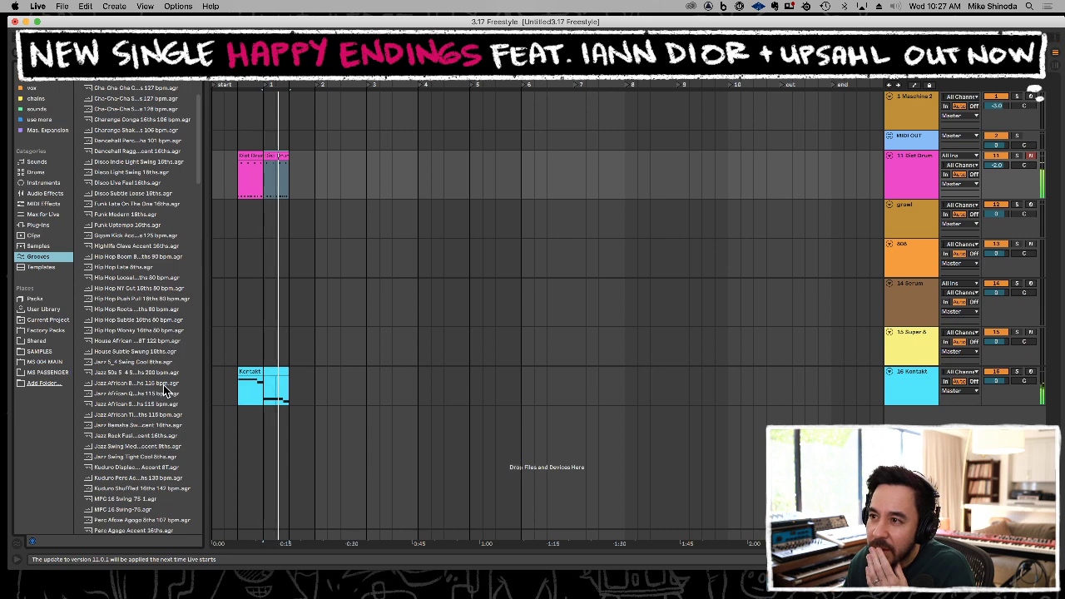
{"action": "left_click_drag", "start_coordinate": [206, 374], "coordinate": [241, 376]}
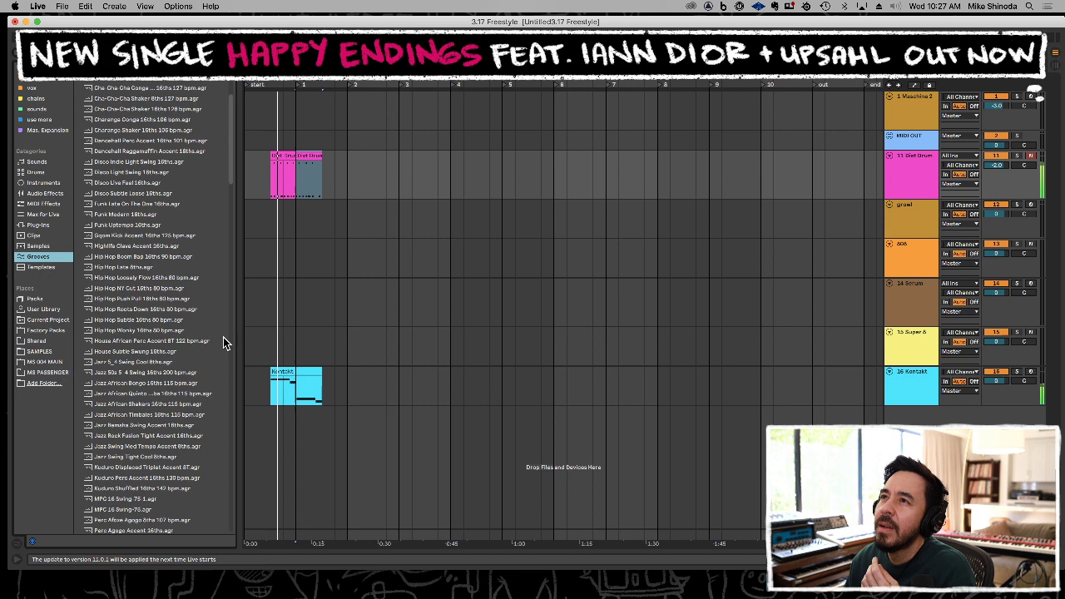
Open the first Dist Drums clip, turn on its loop and crop the clip.
{"action": "double_click", "coordinate": [280, 161]}
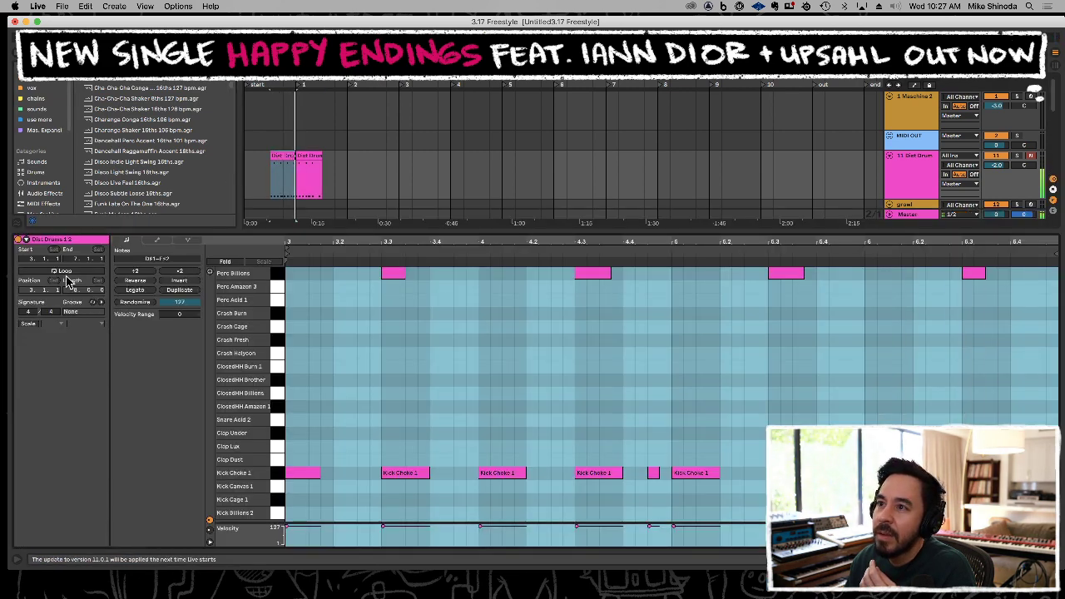
{"action": "left_click", "coordinate": [67, 272]}
{"action": "right_click", "coordinate": [421, 379]}
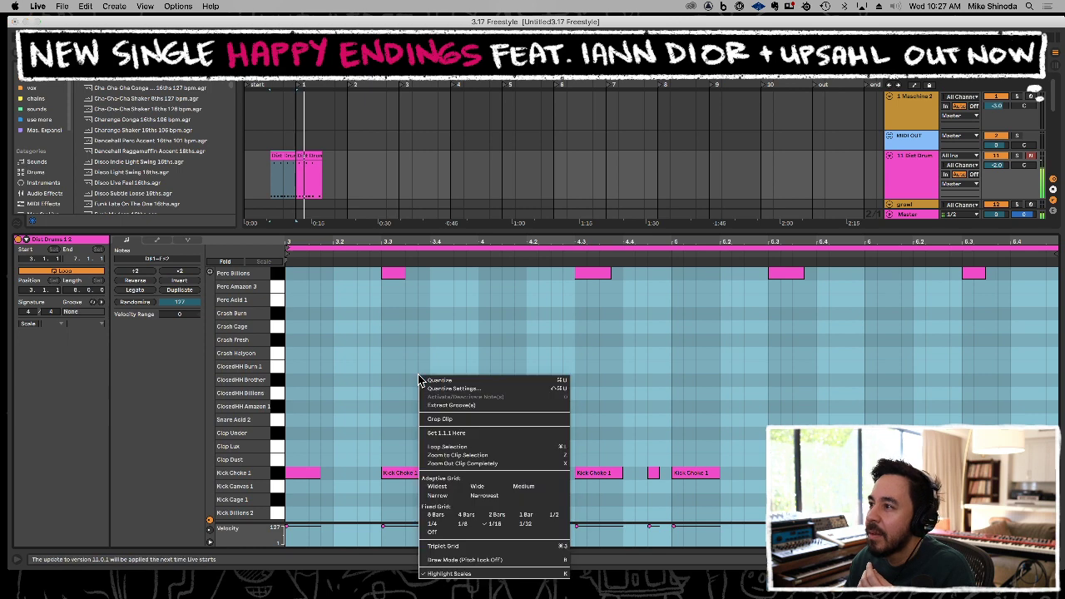
{"action": "left_click", "coordinate": [445, 418]}
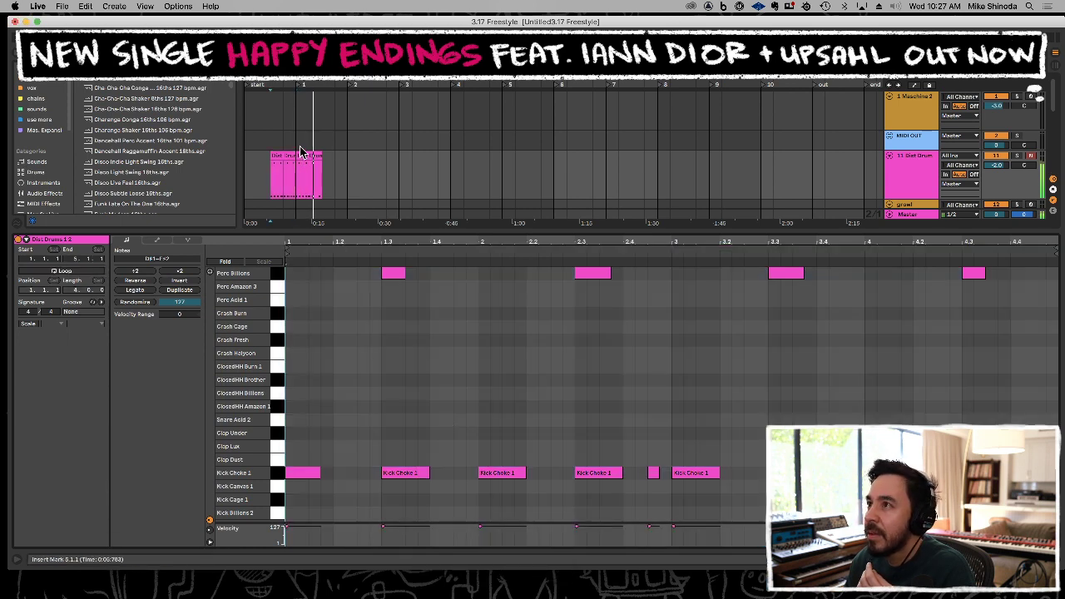
Extend the cropped Dist Drums clip to 13.1.1, split it at 9.1.1 and repeat its first four bars in the second half.
{"action": "left_click_drag", "start_coordinate": [291, 155], "coordinate": [323, 160]}
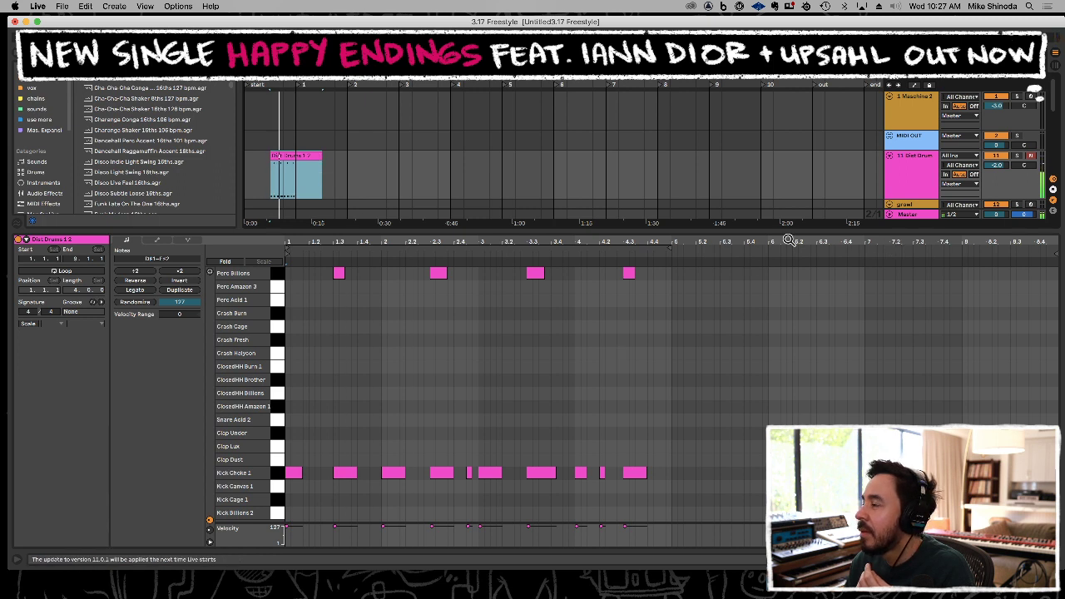
{"action": "left_click_drag", "start_coordinate": [295, 177], "coordinate": [273, 176]}
{"action": "key", "text": "super+e"}
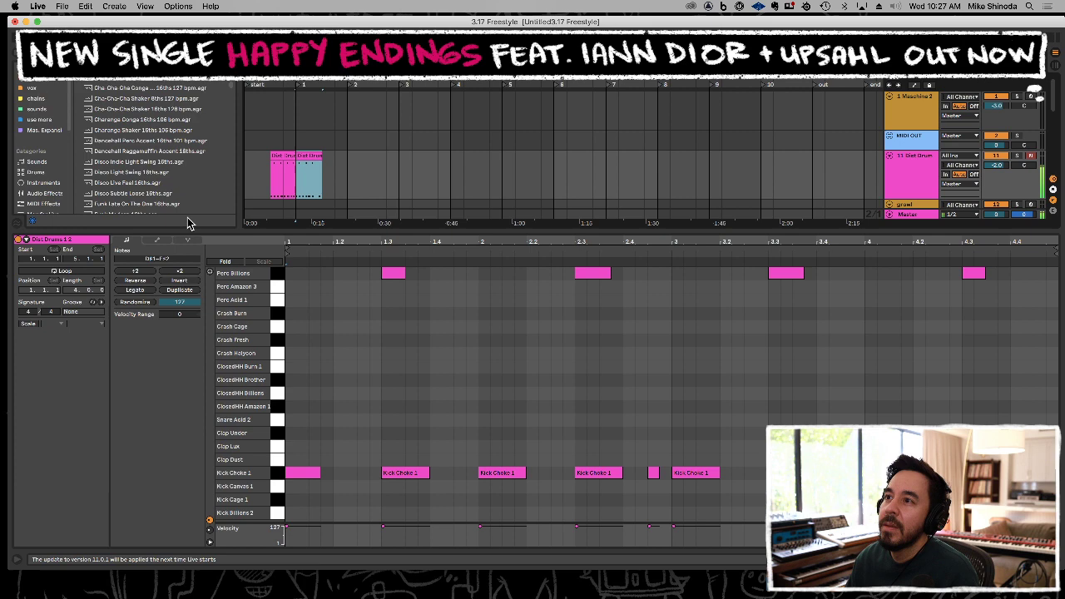
{"action": "double_click", "coordinate": [192, 229]}
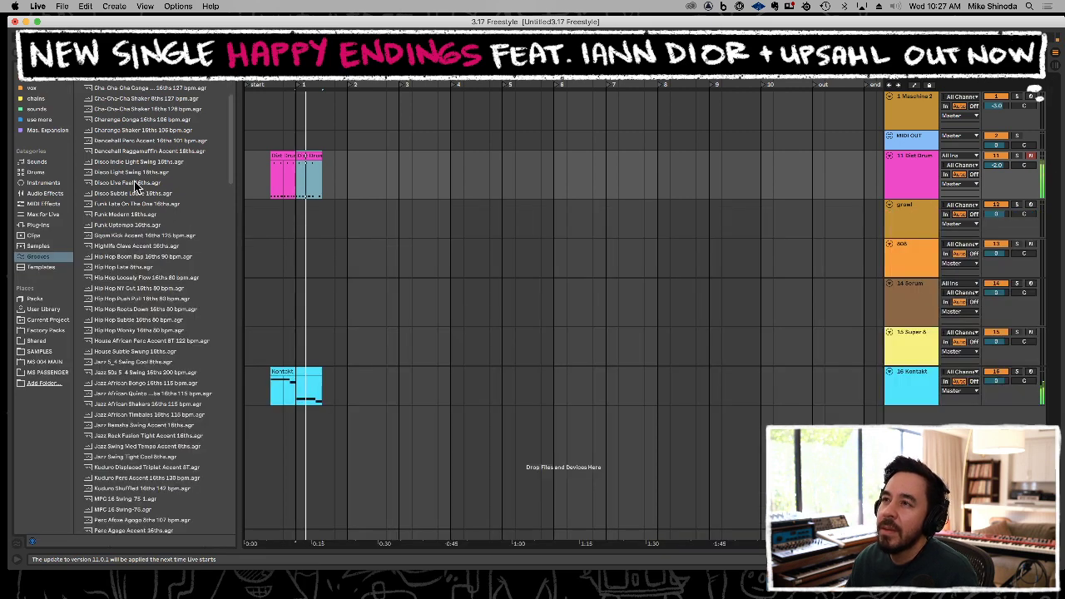
Try the Disco Live Feel 16ths and Disco Light Swing 16ths grooves on the Dist Drums clips during playback.
{"action": "left_click_drag", "start_coordinate": [137, 185], "coordinate": [286, 163]}
{"action": "key", "text": "space"}
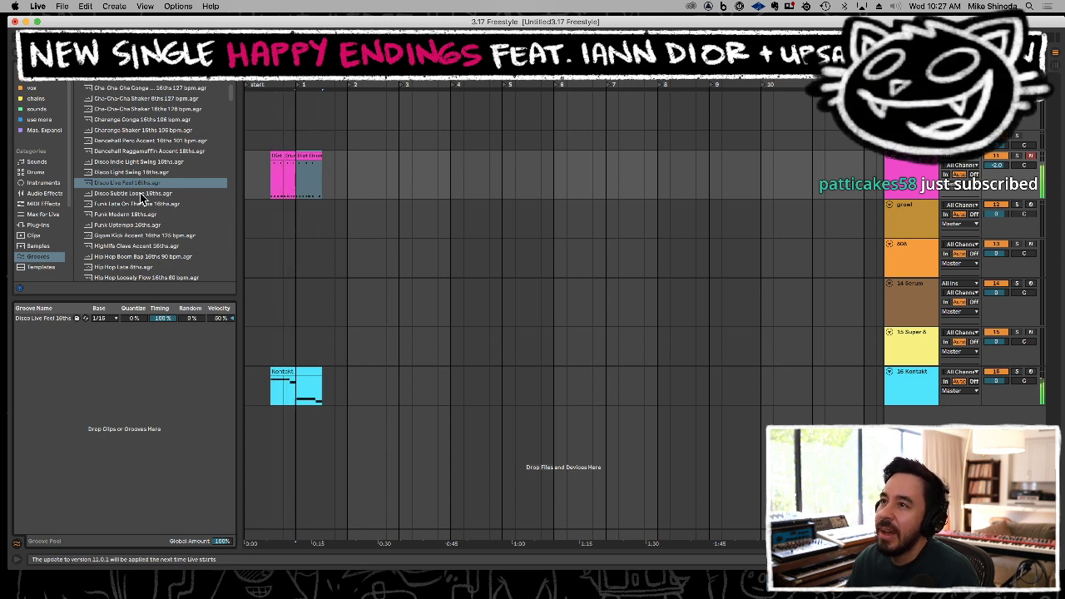
{"action": "left_click_drag", "start_coordinate": [132, 172], "coordinate": [314, 158]}
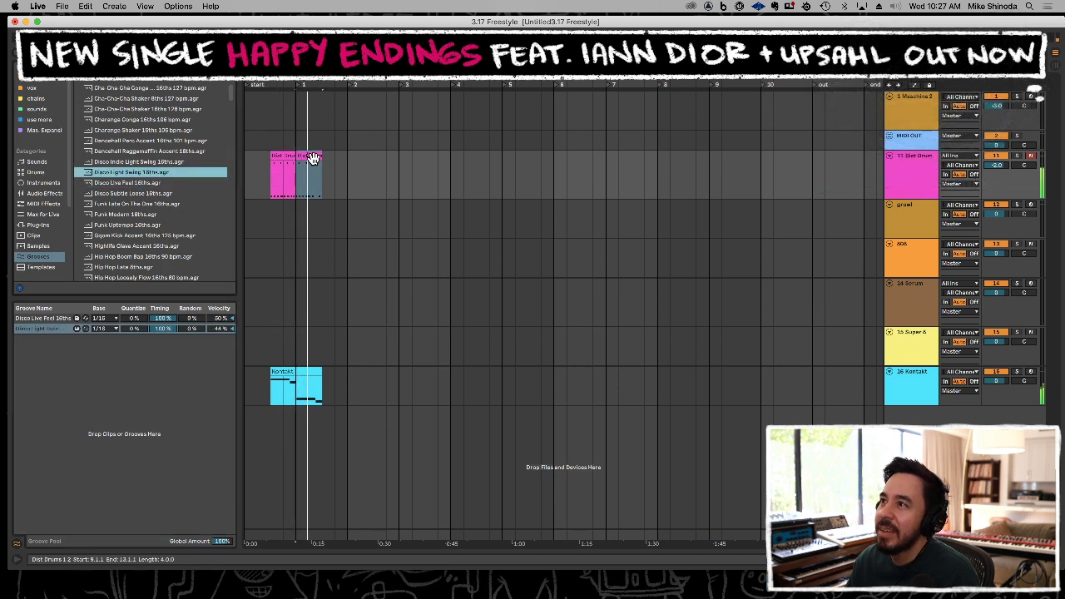
{"action": "left_click", "coordinate": [314, 158]}
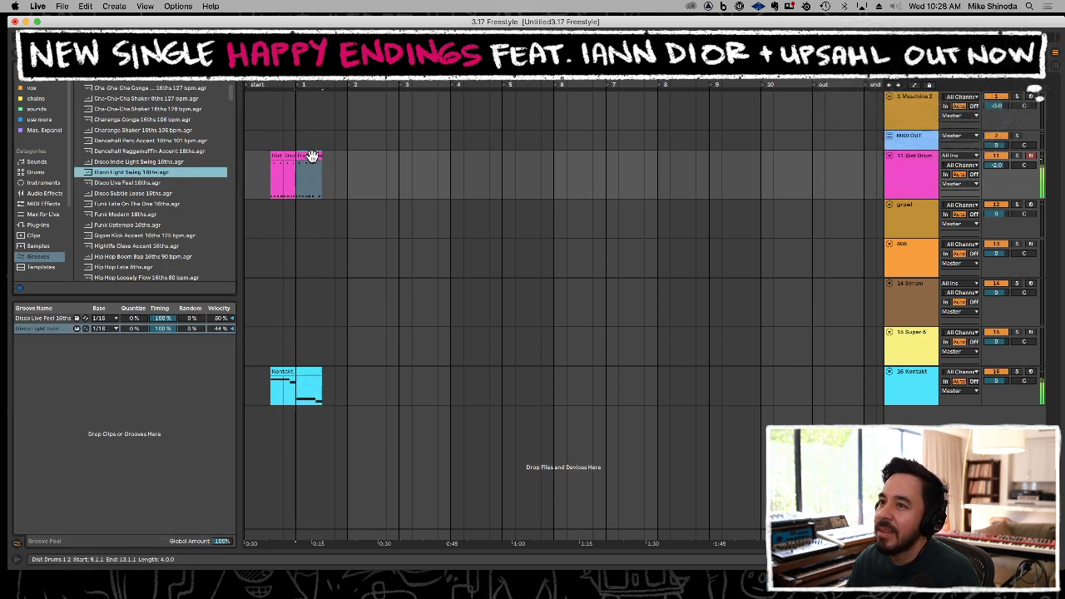
{"action": "left_click", "coordinate": [284, 159]}
{"action": "key", "text": "space"}
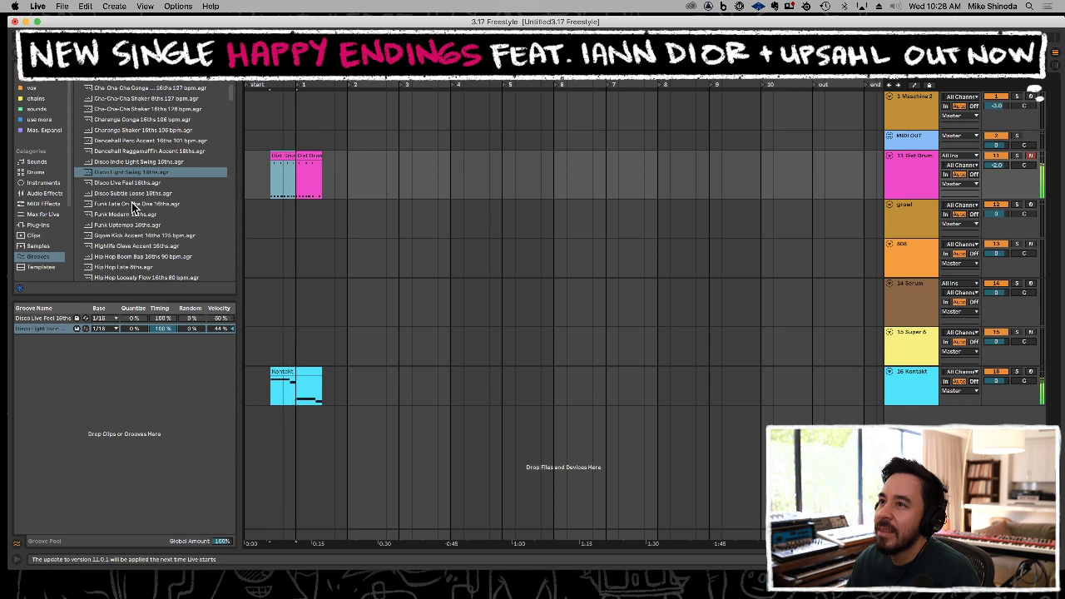
Apply the Funk Modern 16ths groove to the Dist Drums clips and listen to the loop.
{"action": "left_click_drag", "start_coordinate": [131, 218], "coordinate": [302, 160]}
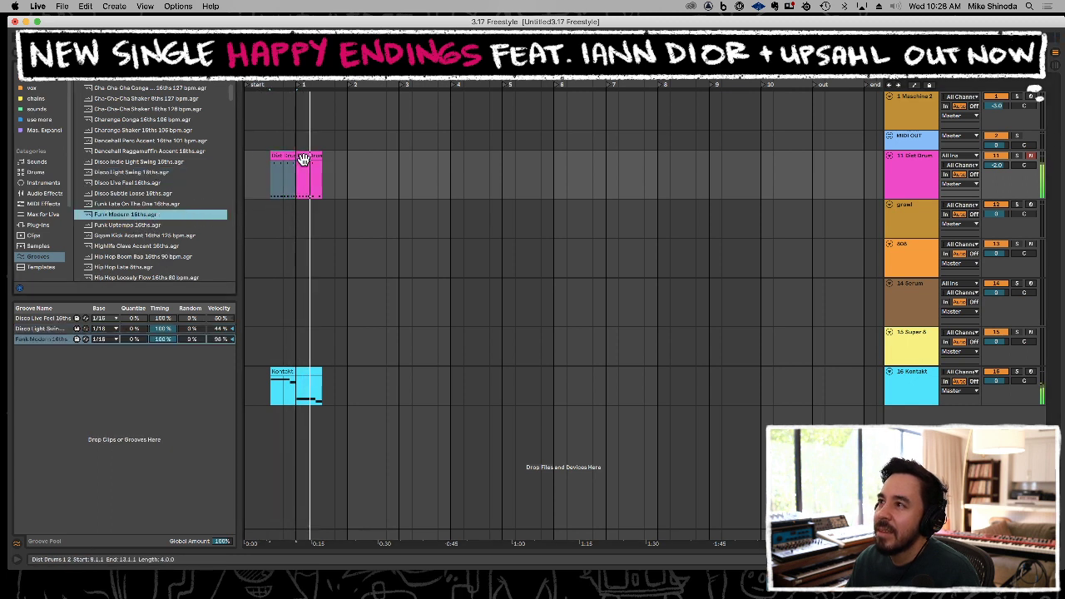
{"action": "left_click", "coordinate": [284, 157]}
{"action": "key", "text": "super+v"}
{"action": "key", "text": "space"}
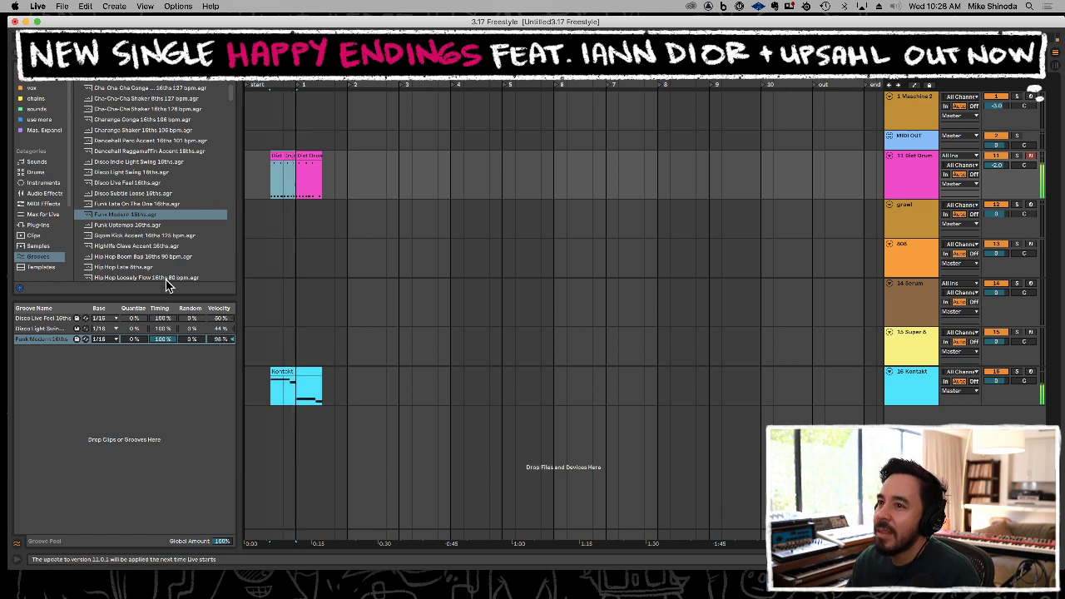
Delete the Disco Light Swing and Disco Live Feel 16ths grooves from the groove pool.
{"action": "left_click", "coordinate": [58, 328]}
{"action": "key", "text": "Delete"}
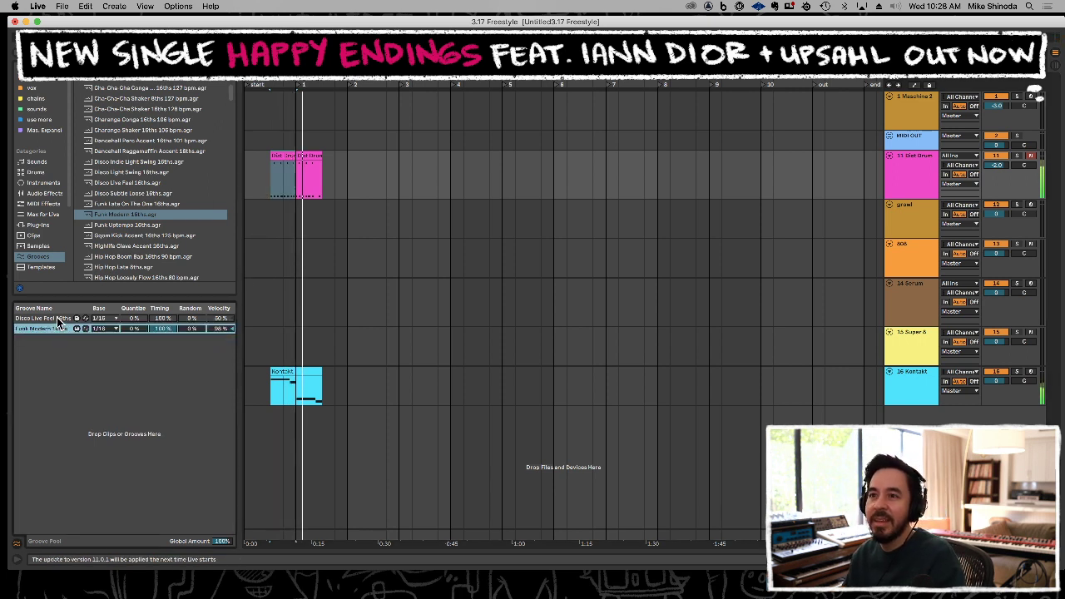
{"action": "left_click", "coordinate": [57, 317]}
{"action": "key", "text": "Delete"}
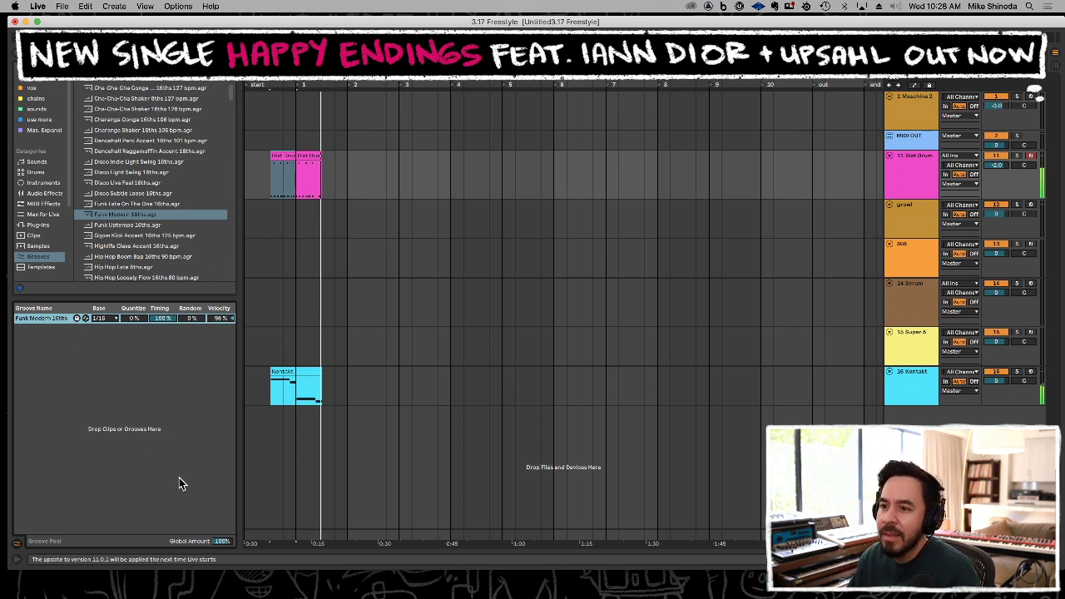
Show the Dist Drum track's devices and adjust the Saturator output level while the loop plays.
{"action": "left_click", "coordinate": [283, 156]}
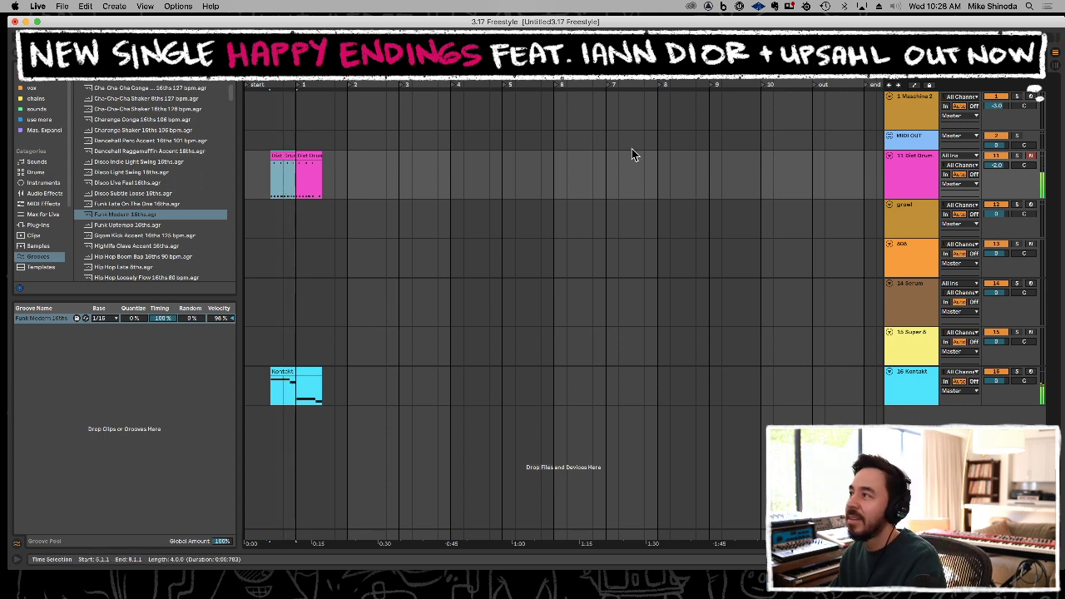
{"action": "left_click", "coordinate": [921, 173]}
{"action": "double_click", "coordinate": [922, 173]}
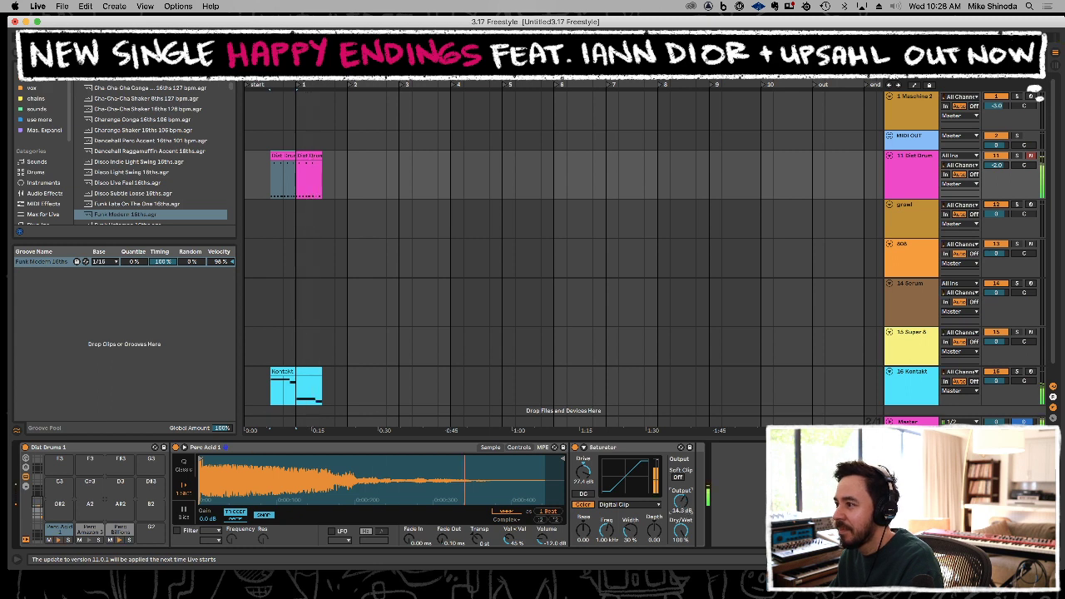
{"action": "key", "text": "space"}
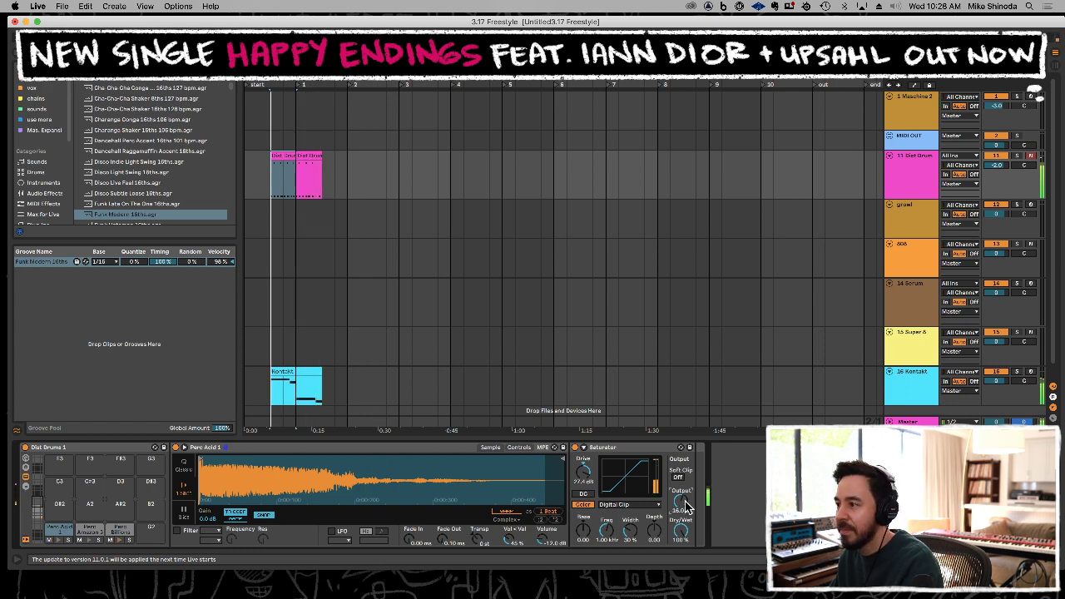
{"action": "mouse_move", "coordinate": [686, 508]}
{"action": "left_mouse_down"}
{"action": "mouse_move", "coordinate": [686, 491]}
{"action": "mouse_move", "coordinate": [687, 501]}
{"action": "left_mouse_up"}
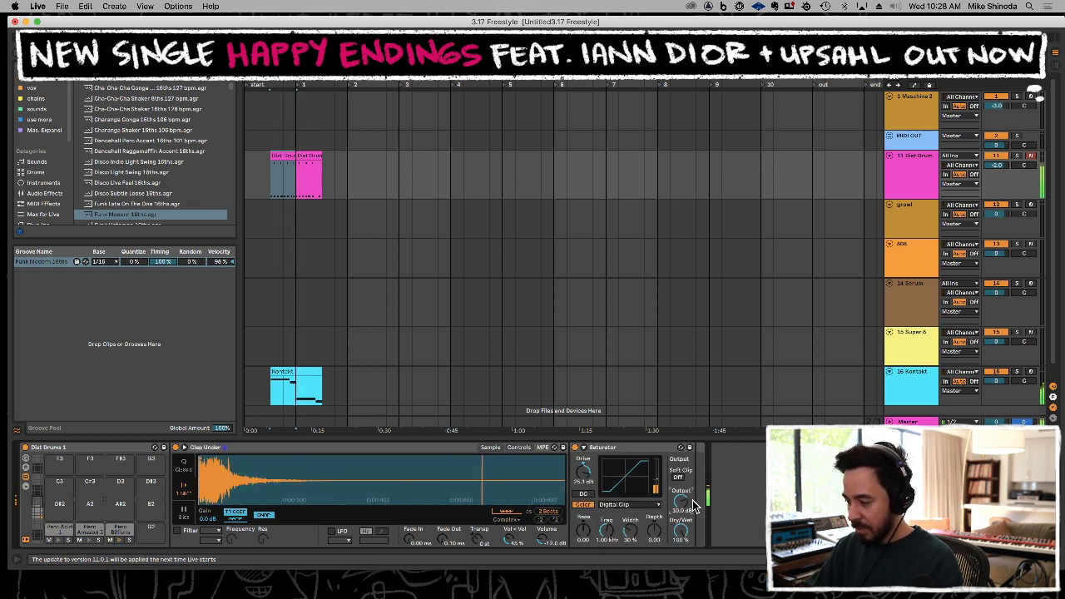
Record additional clap and percussion hits with Clap Dust and Perc Amazon 3 over the looping Dist Drums pattern.
{"action": "key", "text": "F9"}
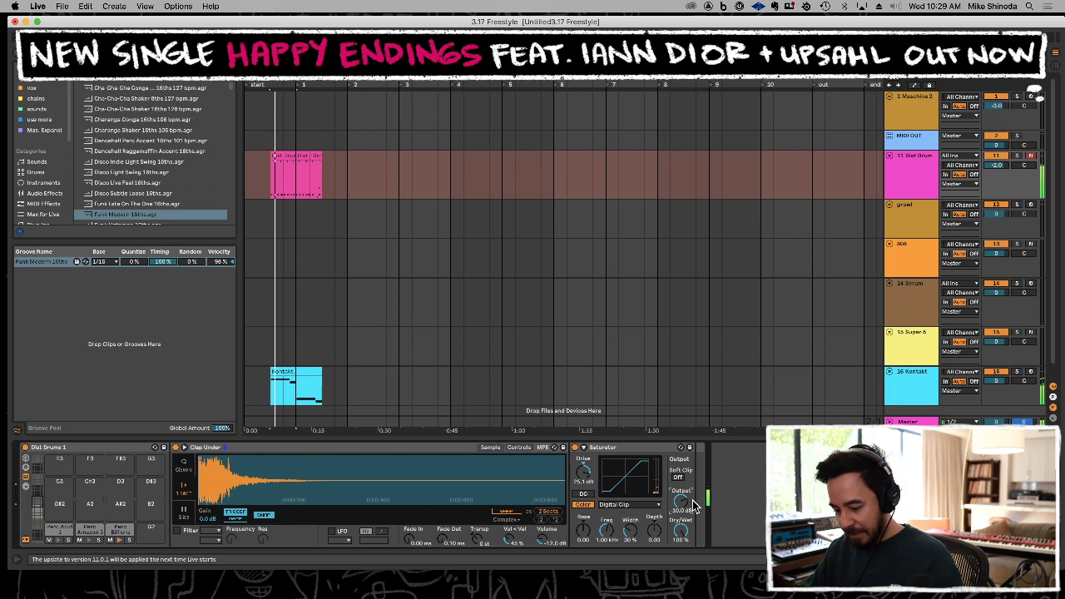
{"action": "key", "text": "F9"}
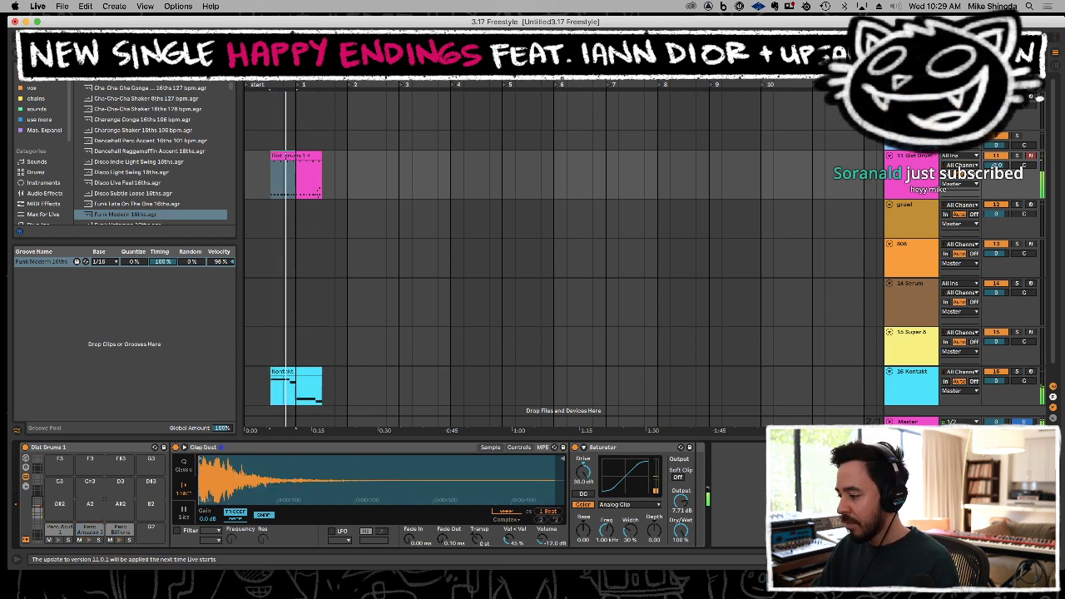
{"action": "key", "text": "F9"}
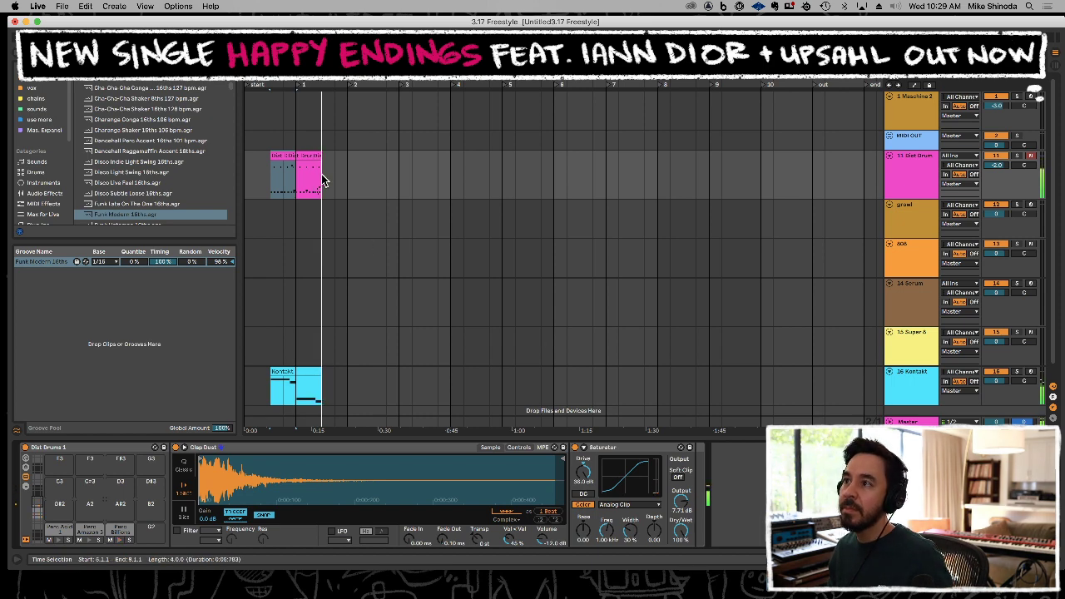
{"action": "key", "text": "space"}
Open the recorded Dist Drums clip, delete its two G2 hits before 4.3 and move the Perc Amazon 3 hit to 4.2.1.
{"action": "left_click", "coordinate": [277, 177]}
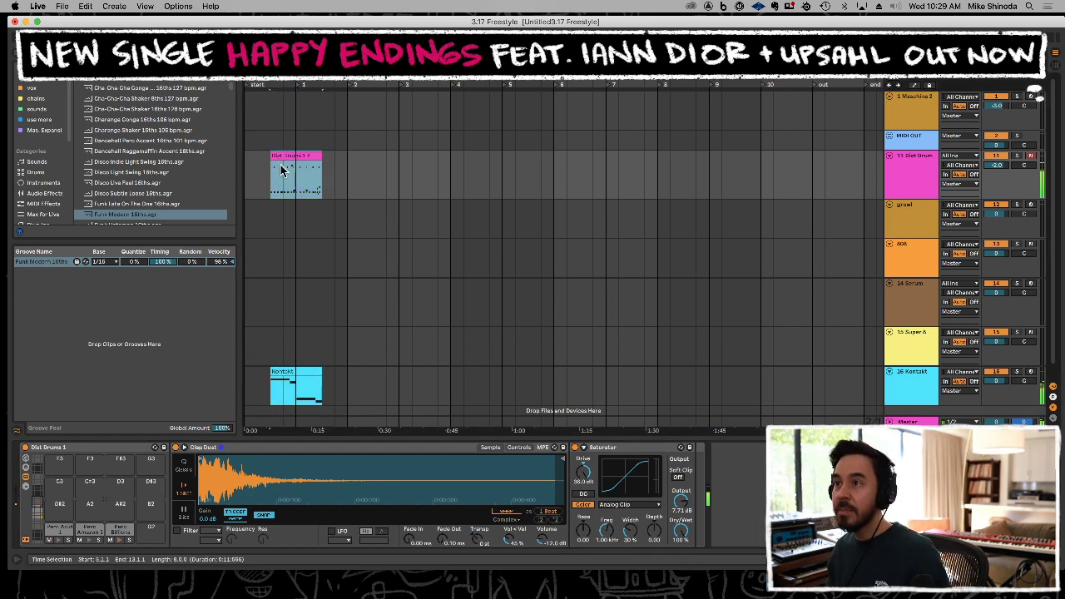
{"action": "double_click", "coordinate": [284, 158]}
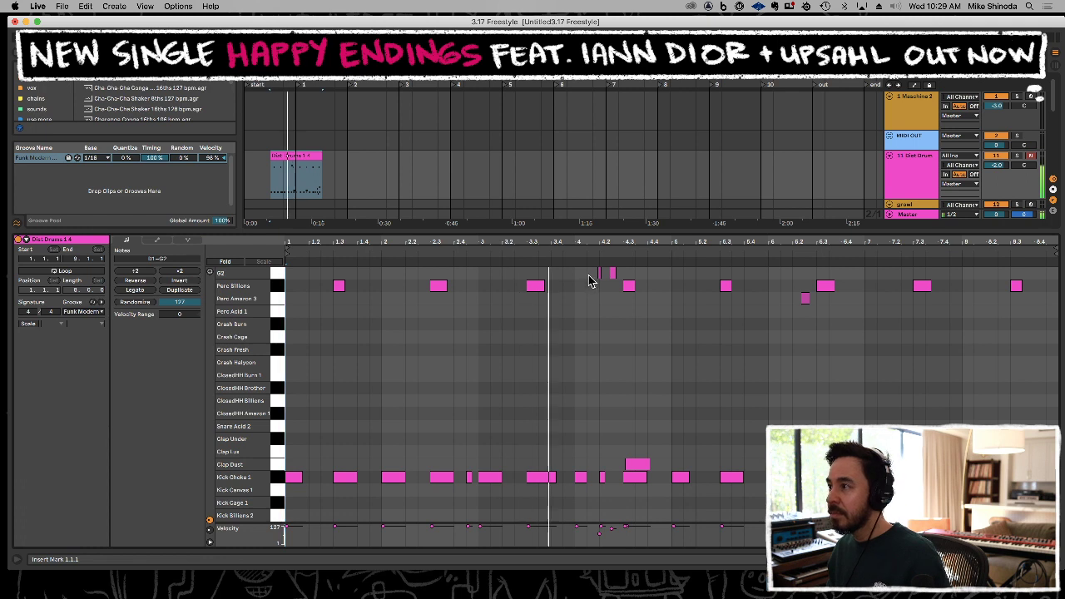
{"action": "left_click_drag", "start_coordinate": [589, 281], "coordinate": [626, 268]}
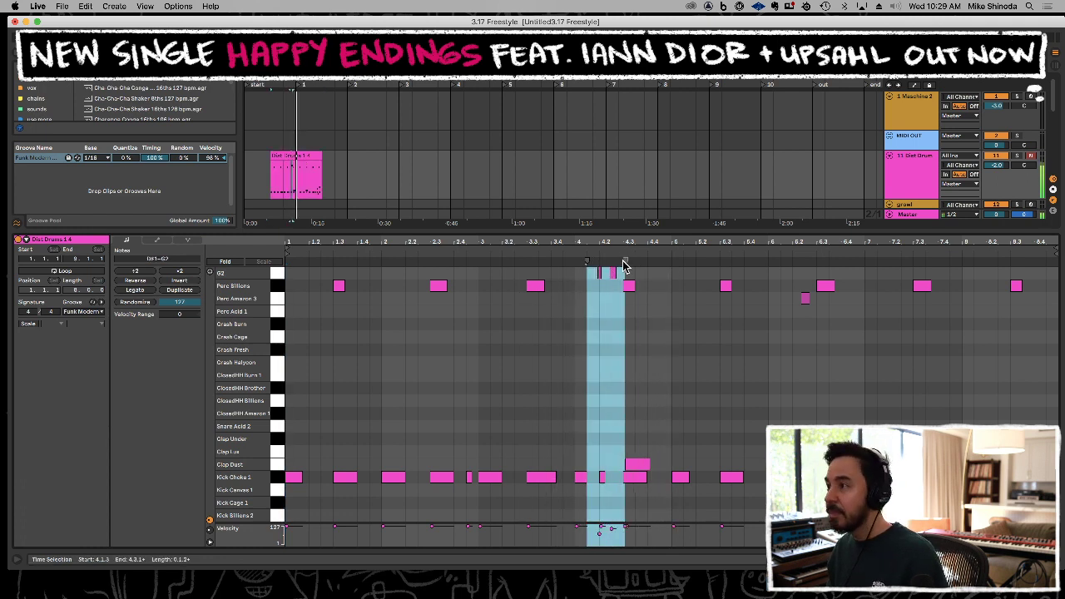
{"action": "left_click", "coordinate": [616, 268]}
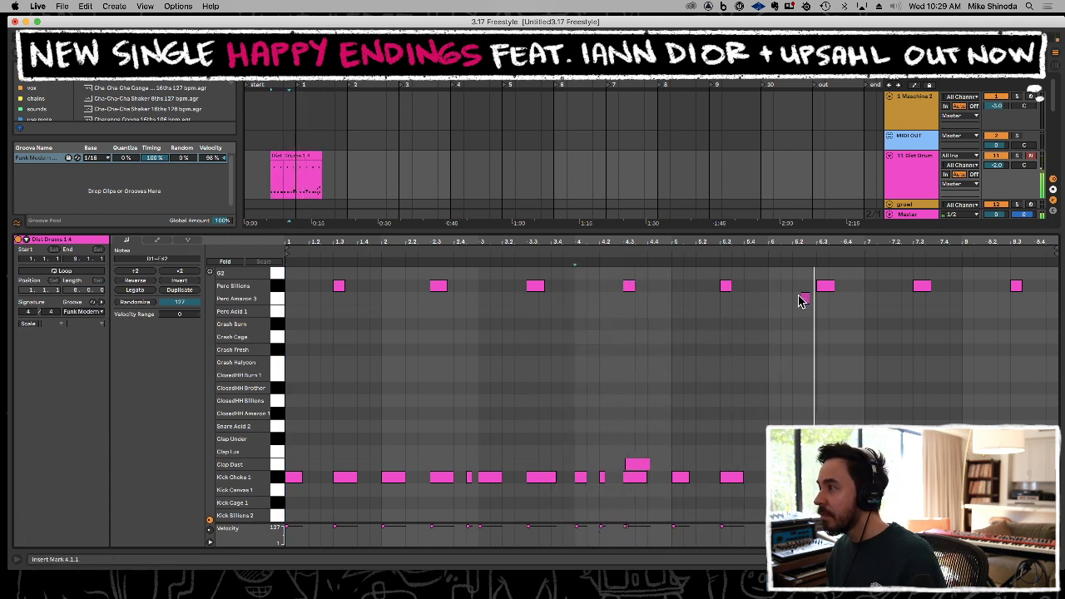
{"action": "left_click_drag", "start_coordinate": [808, 304], "coordinate": [604, 299]}
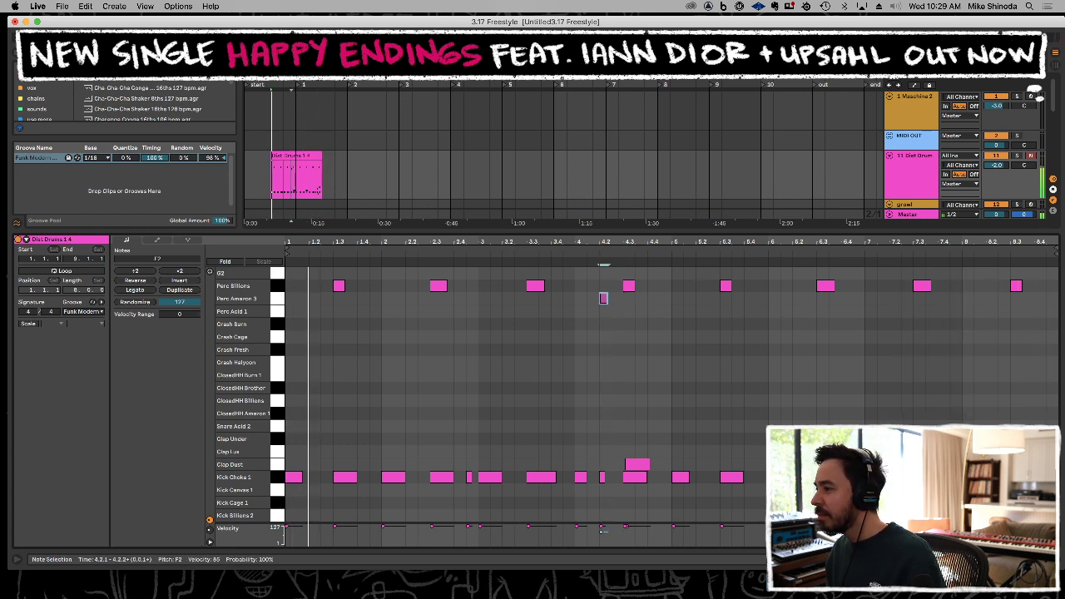
{"action": "left_click", "coordinate": [1003, 490]}
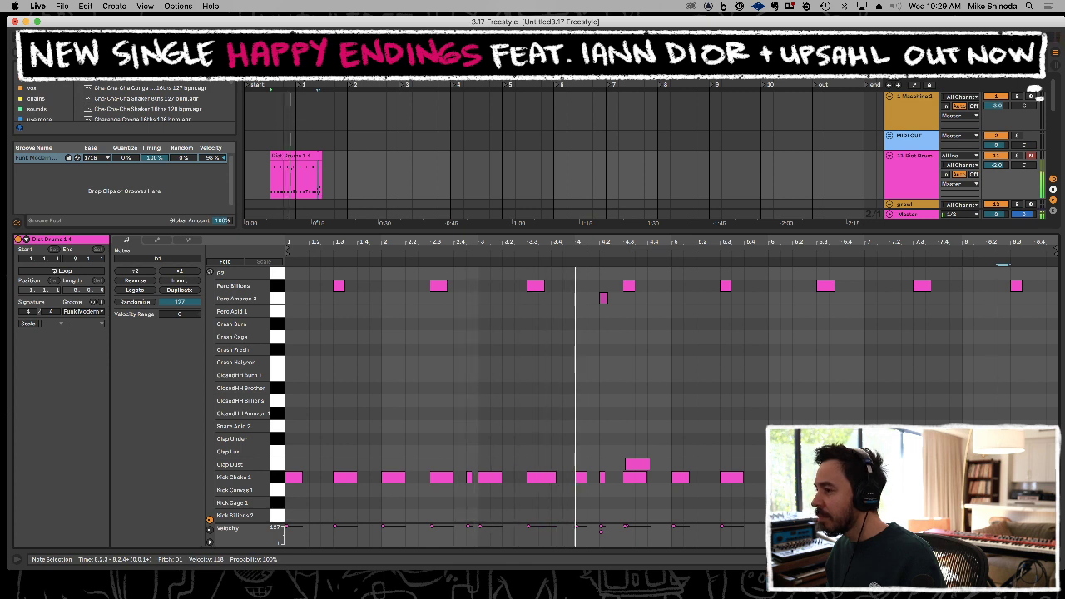
Align the clap hit with the kick at 4.3.1, move it to Clap Under and delete the Perc Amazon 3 hit at 4.2.1.
{"action": "left_click_drag", "start_coordinate": [631, 465], "coordinate": [629, 466]}
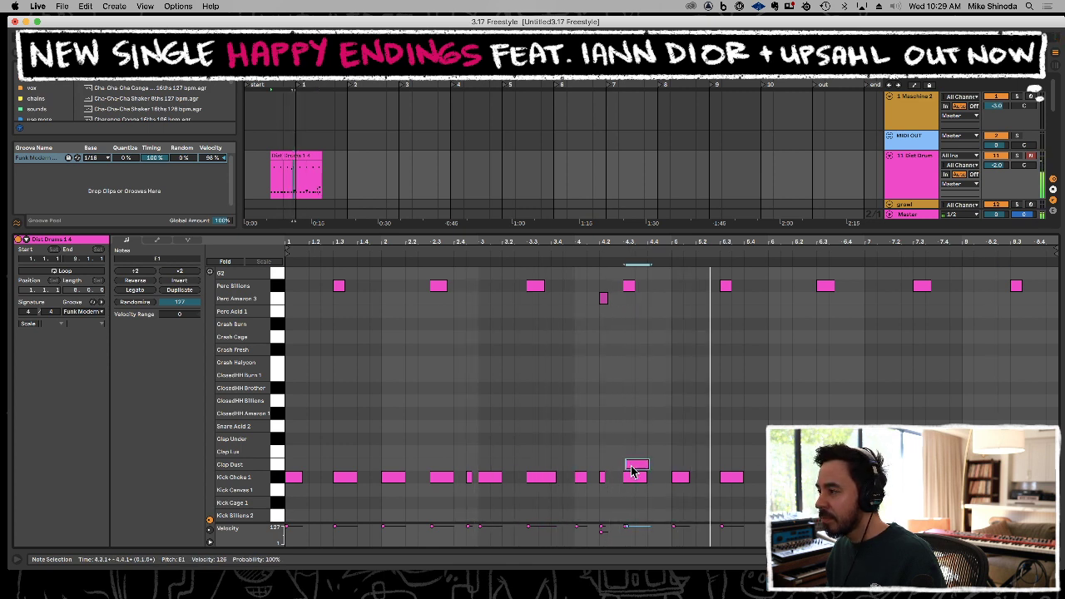
{"action": "left_click", "coordinate": [817, 472]}
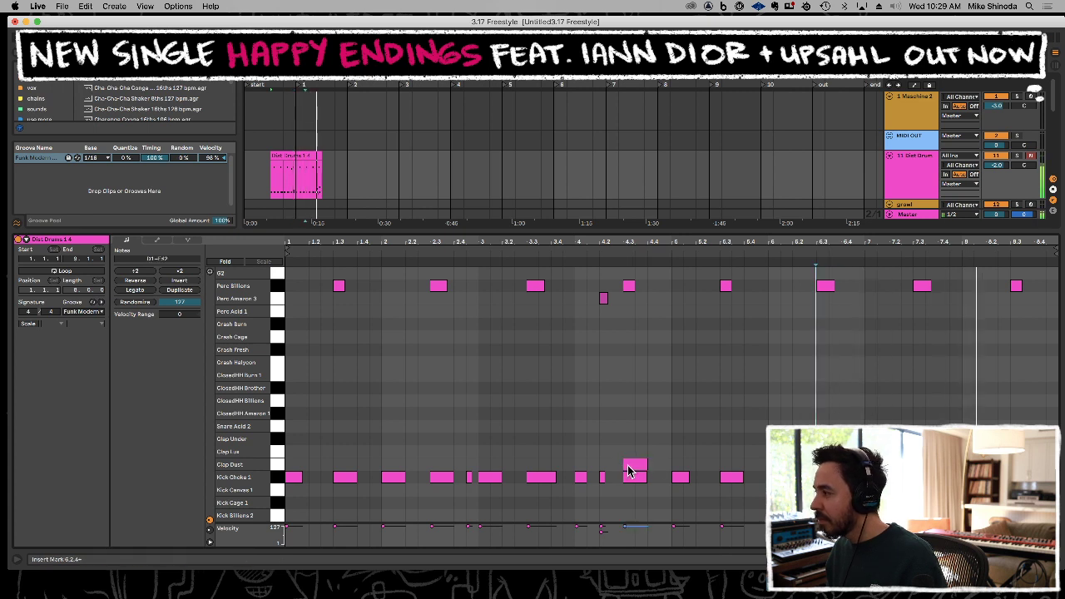
{"action": "mouse_move", "coordinate": [629, 472]}
{"action": "left_mouse_down"}
{"action": "mouse_move", "coordinate": [629, 433]}
{"action": "mouse_move", "coordinate": [631, 446]}
{"action": "left_mouse_up"}
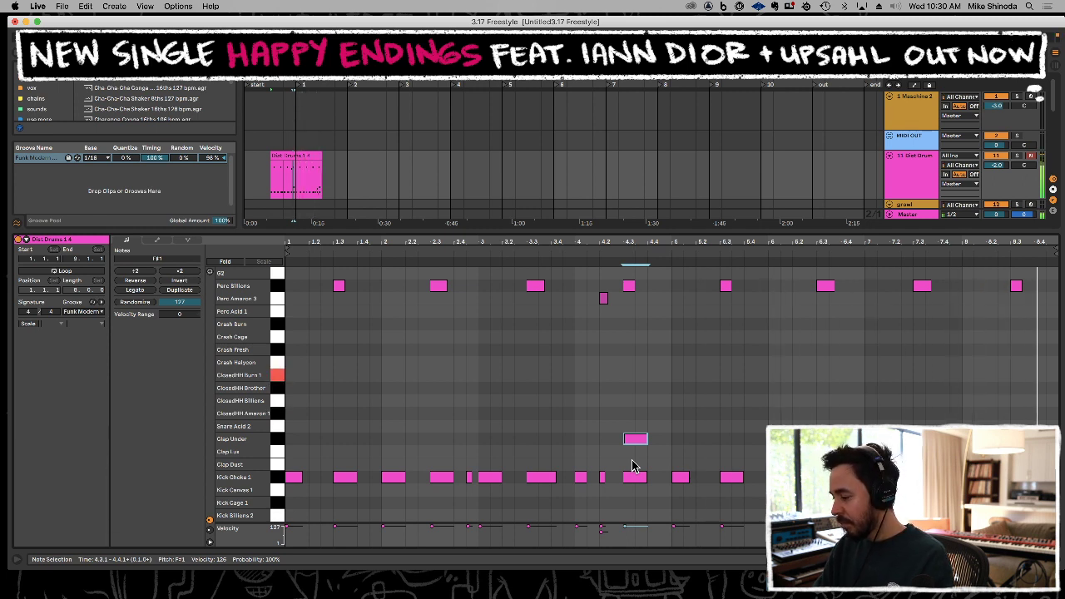
{"action": "double_click", "coordinate": [603, 299]}
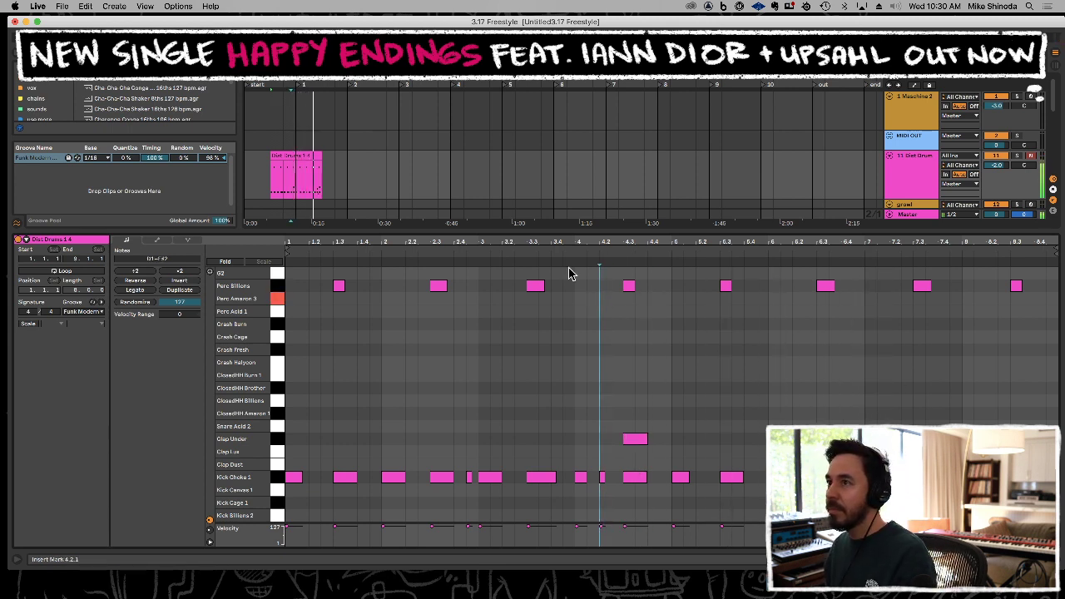
Duplicate the Dist Drums clip to 13.1.1 and record Crash Halycon, closed hi-hat and Perc Amazon 3 hits over the copy.
{"action": "left_click", "coordinate": [296, 175]}
{"action": "key", "text": "super+d"}
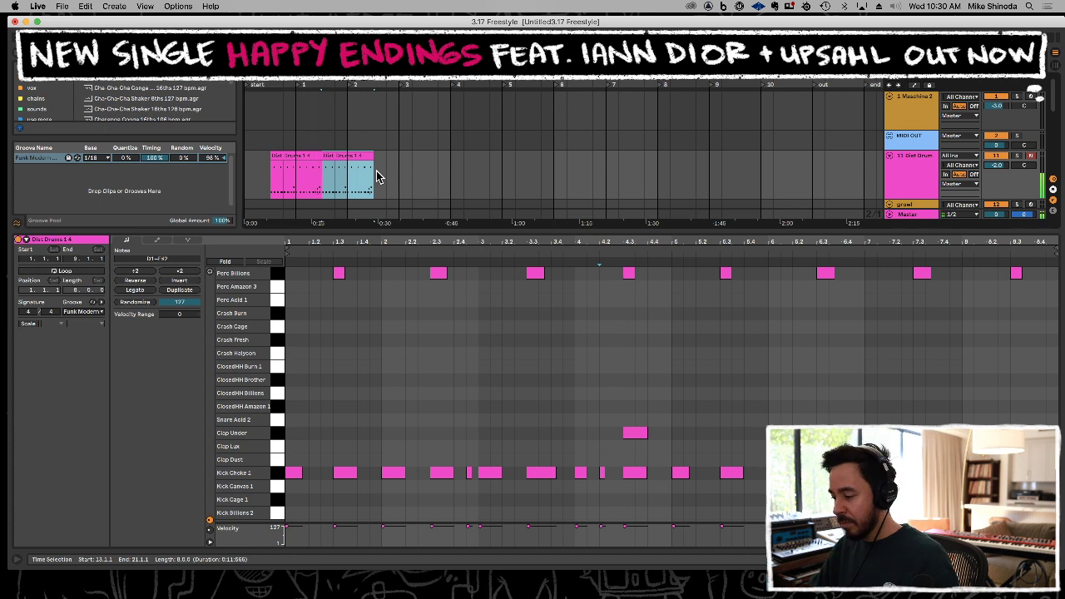
{"action": "left_click", "coordinate": [377, 176]}
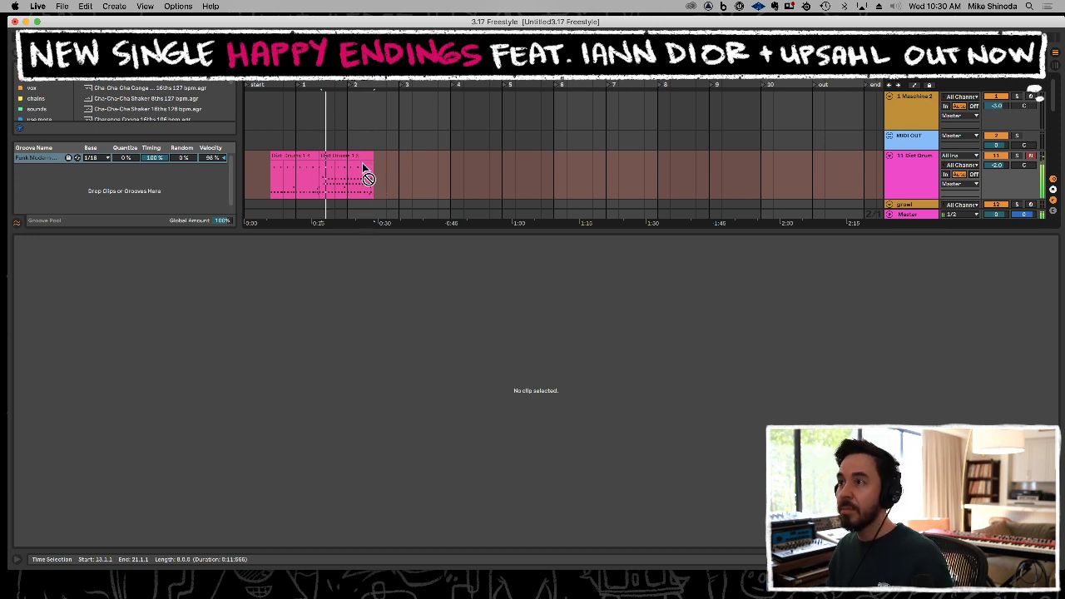
{"action": "key", "text": "space"}
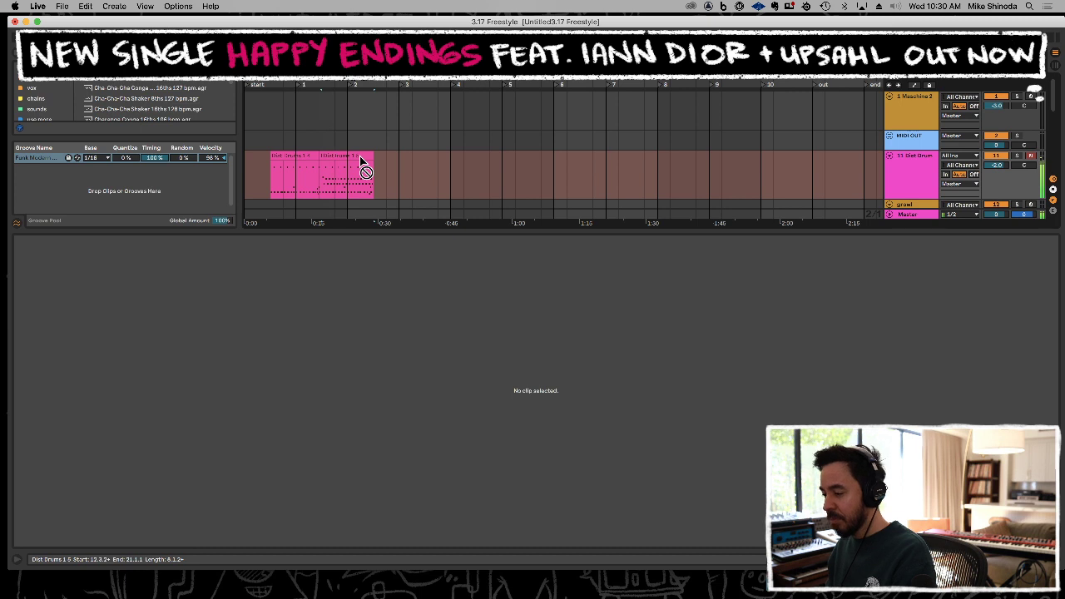
{"action": "left_click", "coordinate": [361, 156]}
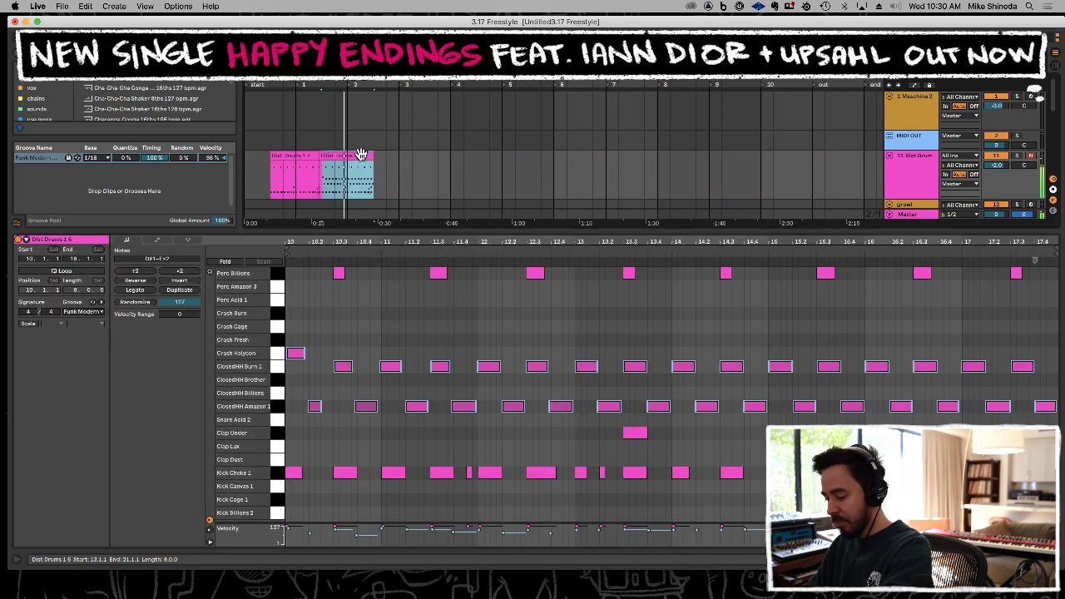
{"action": "key", "text": "F9"}
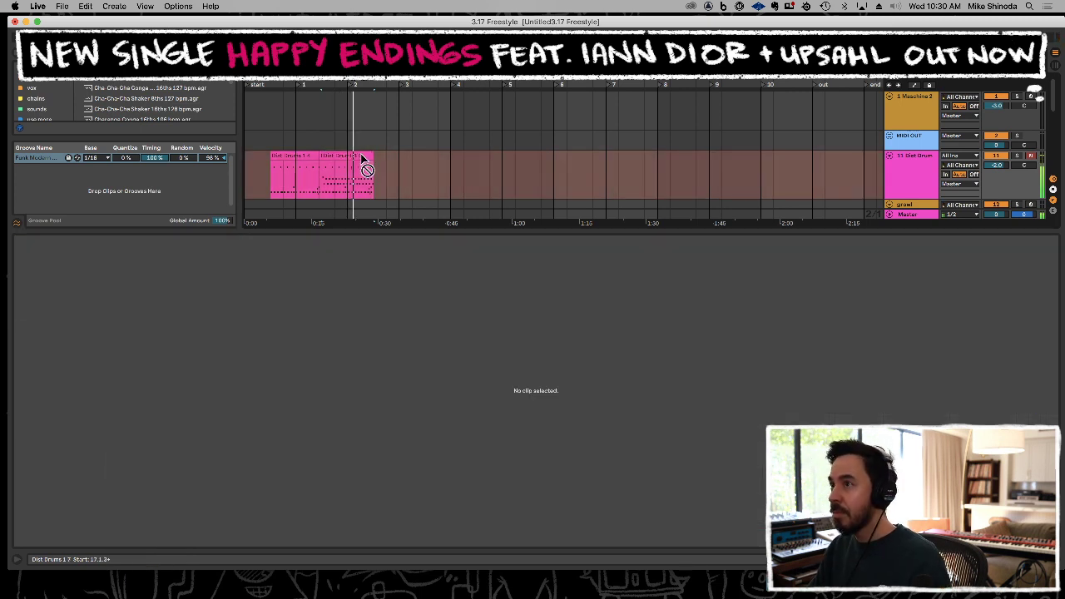
{"action": "left_click", "coordinate": [362, 155]}
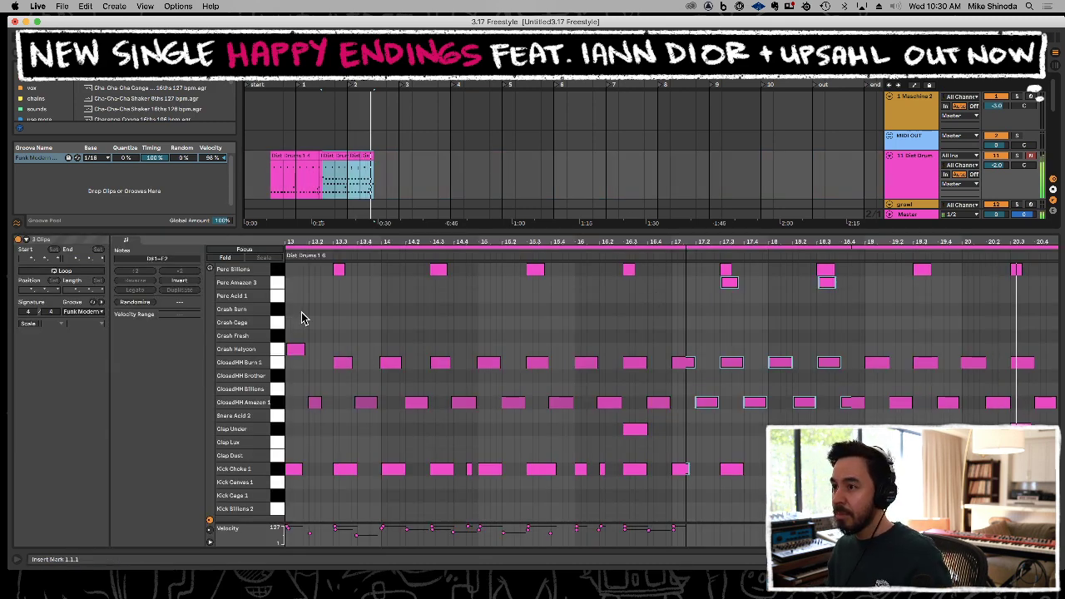
Double the Perc Billions hits with Perc Amazon 3 from bar 13 to 21 and move the opening crash hit to Crash Fresh.
{"action": "left_click_drag", "start_coordinate": [299, 287], "coordinate": [1063, 407]}
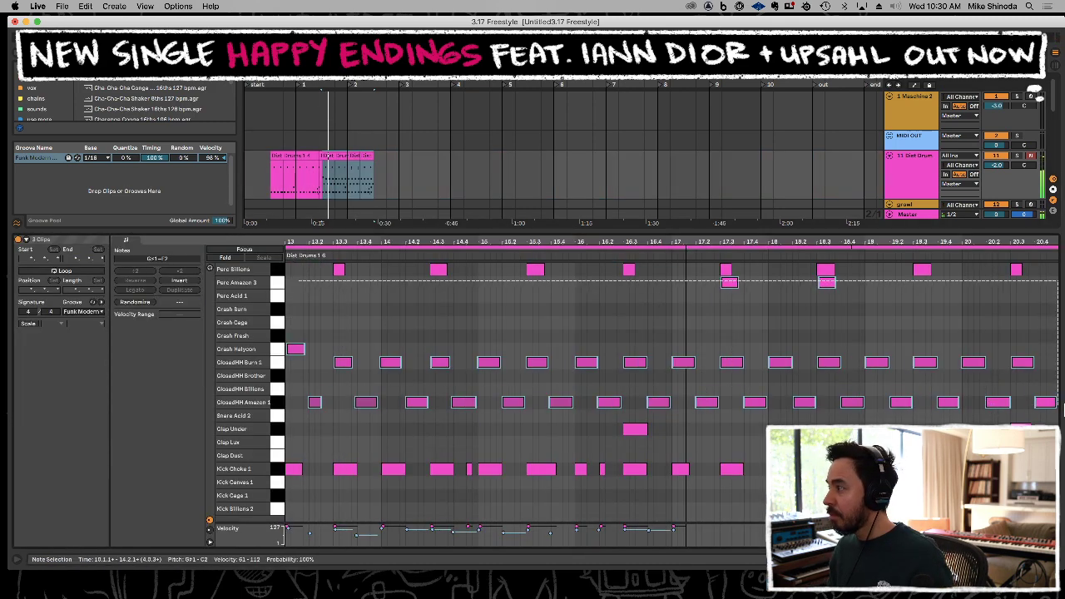
{"action": "left_click", "coordinate": [878, 313]}
{"action": "left_click_drag", "start_coordinate": [904, 278], "coordinate": [926, 285]}
{"action": "left_click", "coordinate": [995, 268]}
{"action": "left_click_drag", "start_coordinate": [653, 271], "coordinate": [345, 293]}
{"action": "left_click_drag", "start_coordinate": [293, 349], "coordinate": [297, 340]}
{"action": "left_click", "coordinate": [373, 275]}
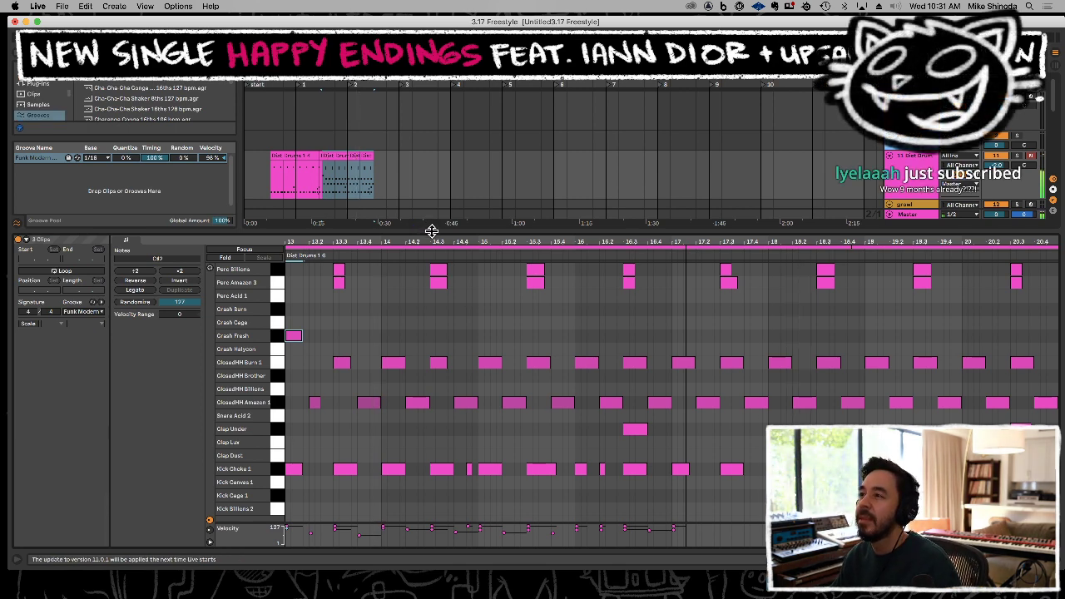
Return to the full arrangement and duplicate the Kontakt clip so it continues under the second drum section.
{"action": "double_click", "coordinate": [432, 231]}
{"action": "left_click", "coordinate": [311, 371]}
{"action": "key", "text": "super+d"}
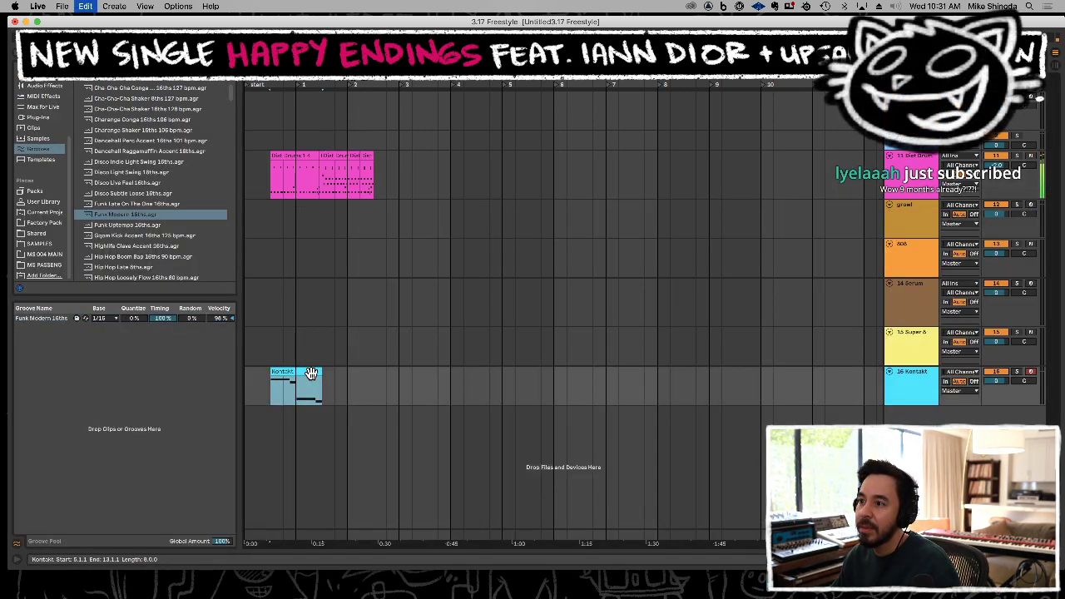
{"action": "left_click", "coordinate": [324, 142]}
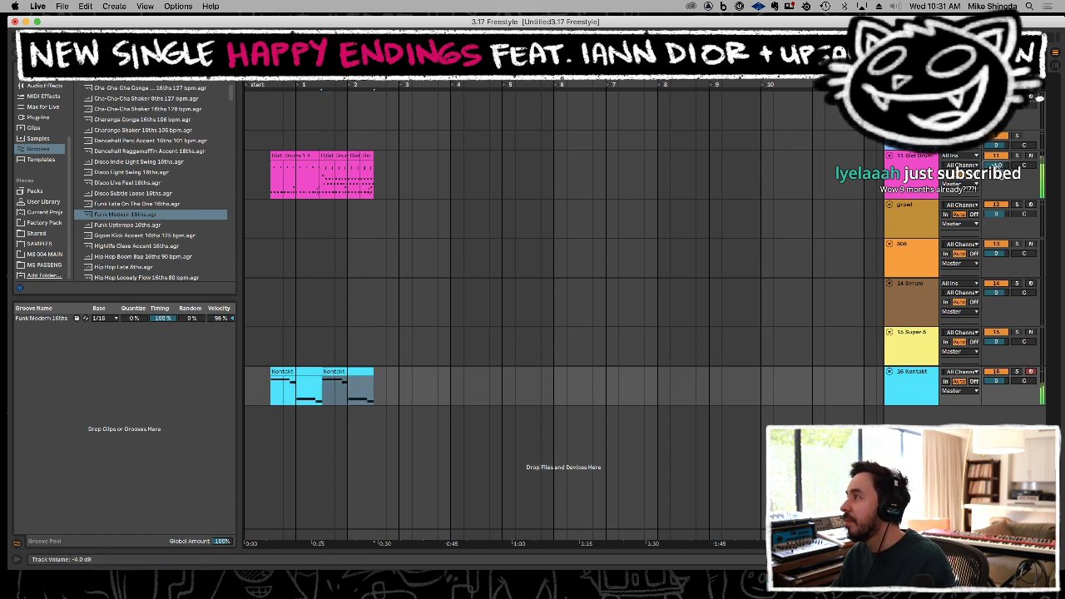
Set the Dist Drum track volume to -4.0 dB and enlarge the browser area above the Groove Pool.
{"action": "left_click_drag", "start_coordinate": [997, 167], "coordinate": [997, 175]}
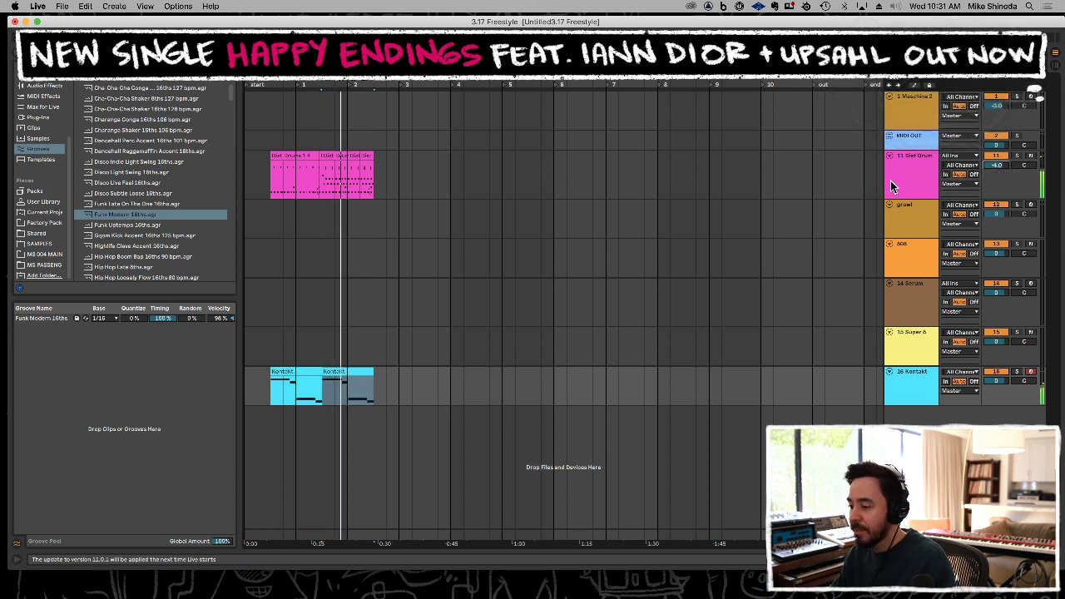
{"action": "left_click", "coordinate": [918, 171]}
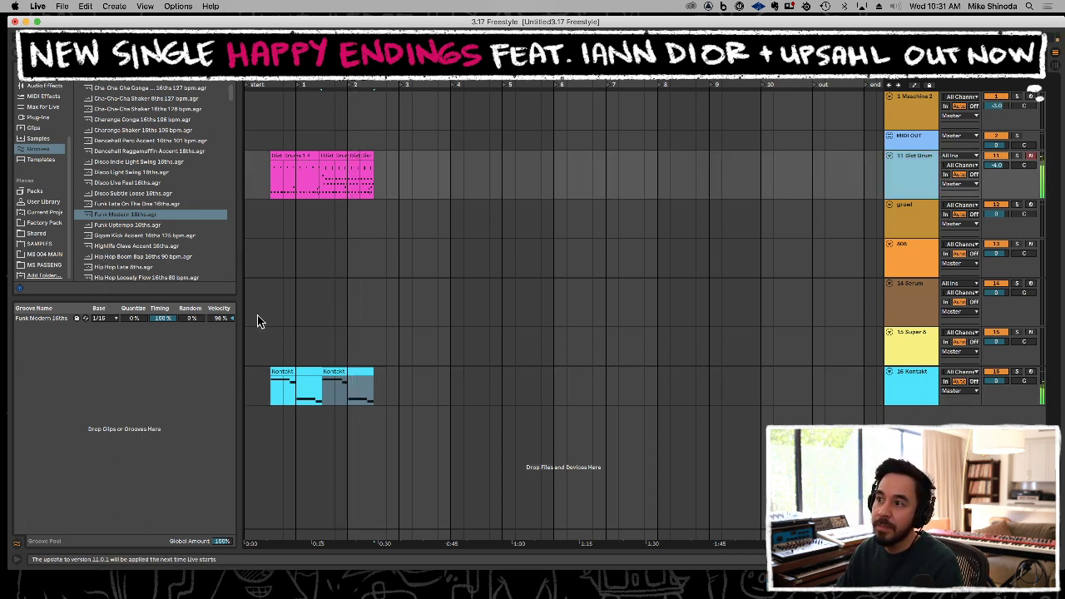
{"action": "left_click_drag", "start_coordinate": [142, 294], "coordinate": [141, 390]}
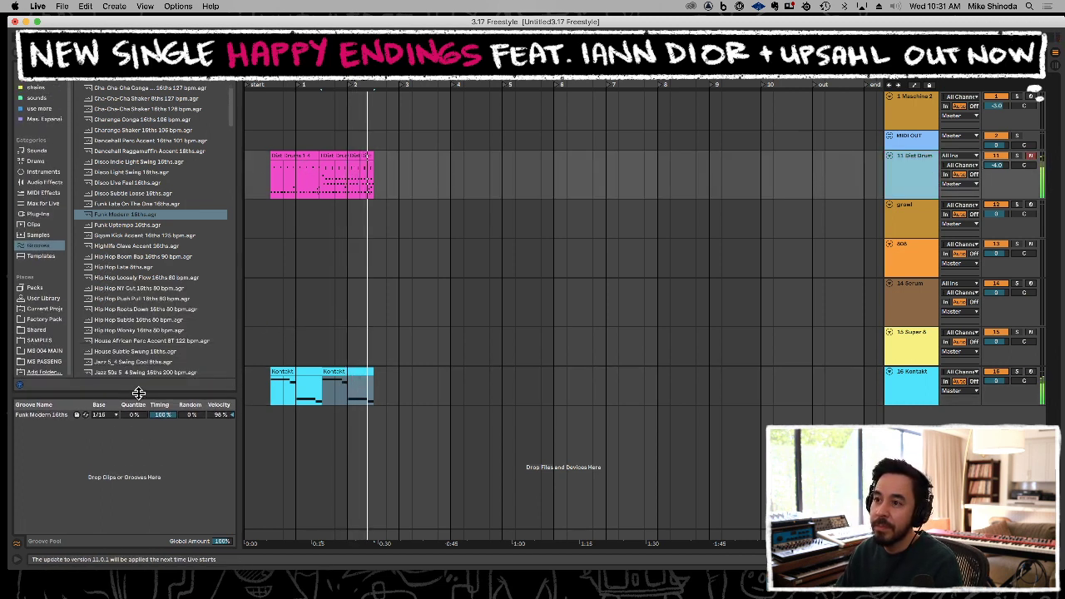
Record a rhythmic Super 8 part from 13.1.1 to 21.1.1 over the looping drums and Kontakt chords.
{"action": "left_click", "coordinate": [932, 342]}
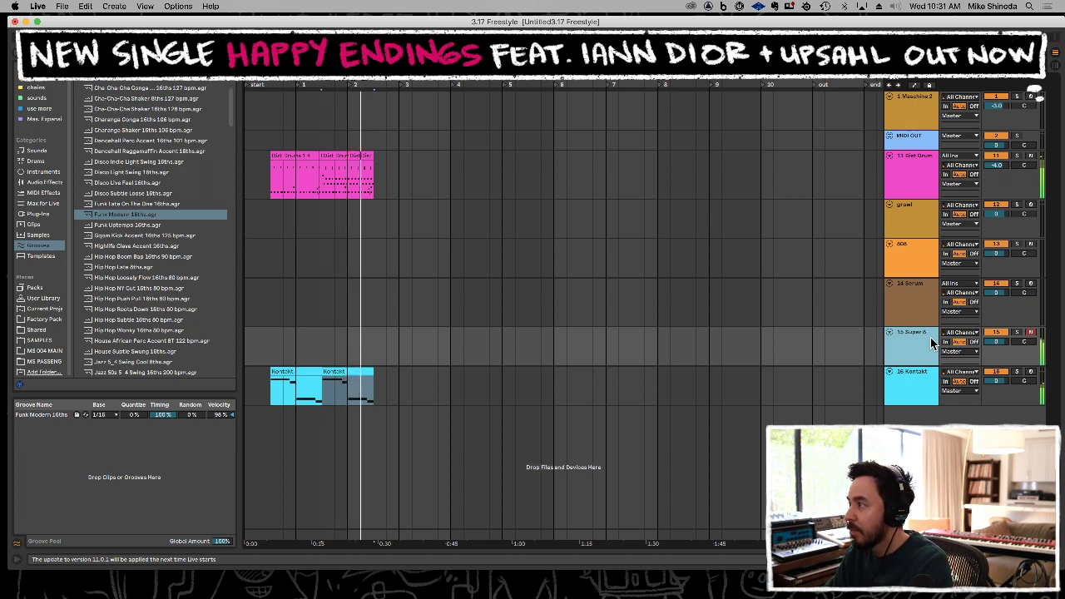
{"action": "key", "text": "space"}
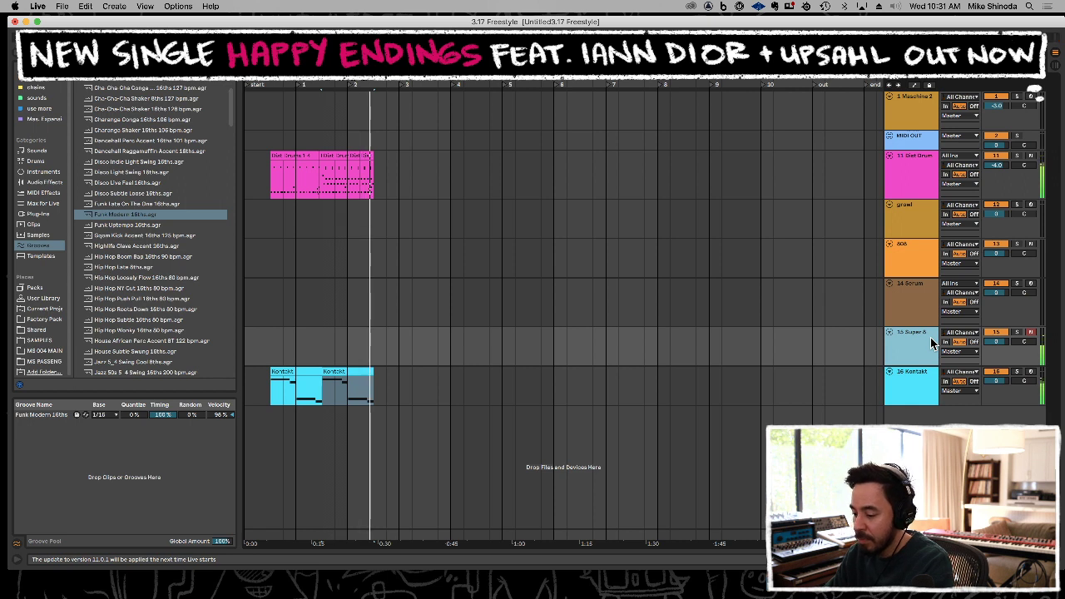
{"action": "key", "text": "space"}
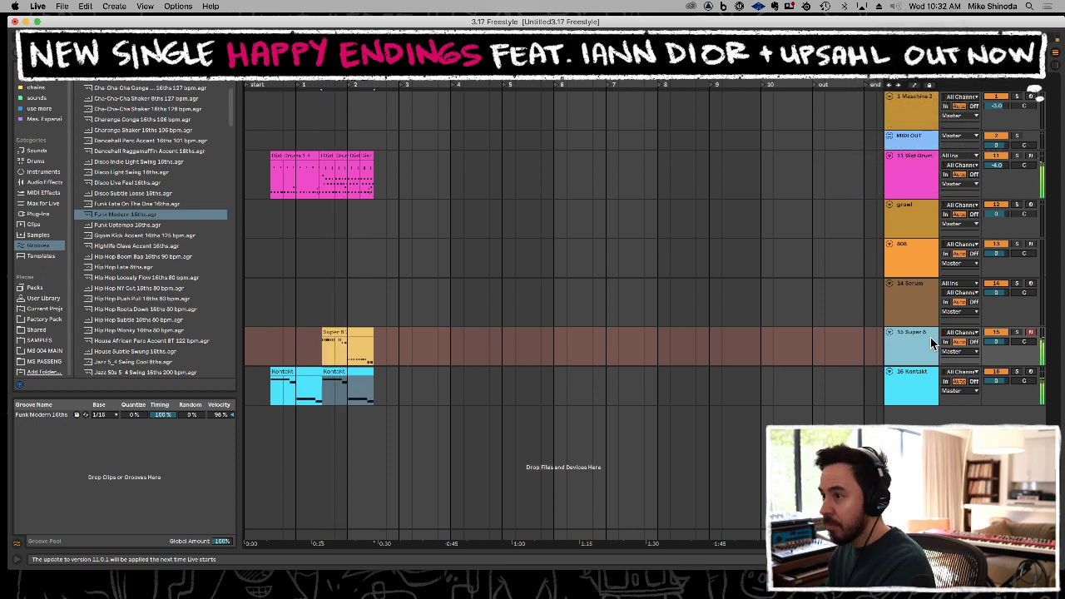
{"action": "key", "text": "space"}
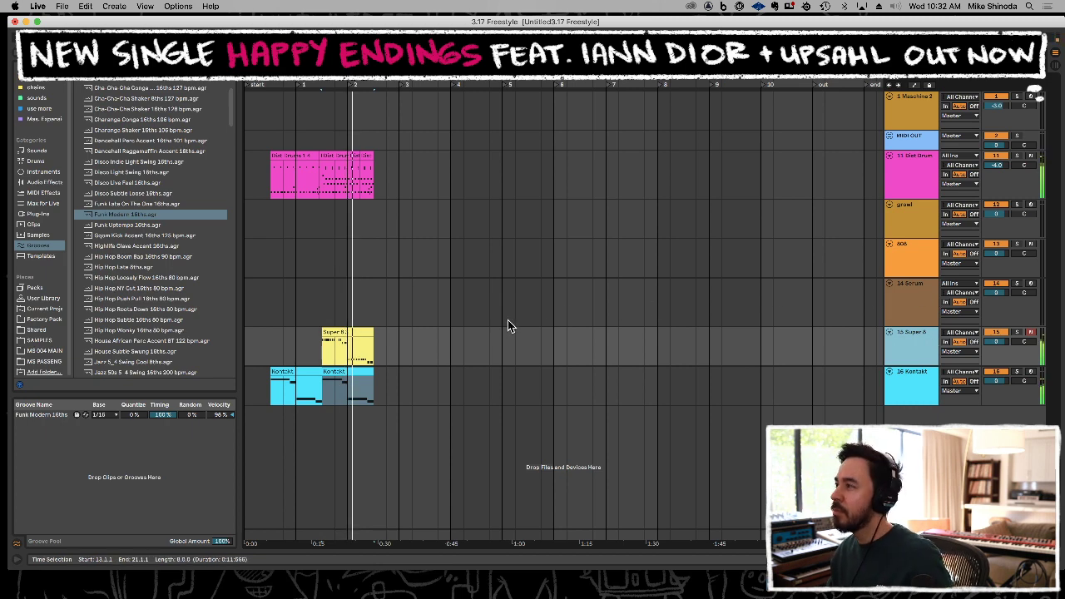
Quantize all notes in the recorded Super 8 clip and check the closely spaced C3 notes just before bar 11.
{"action": "double_click", "coordinate": [357, 332]}
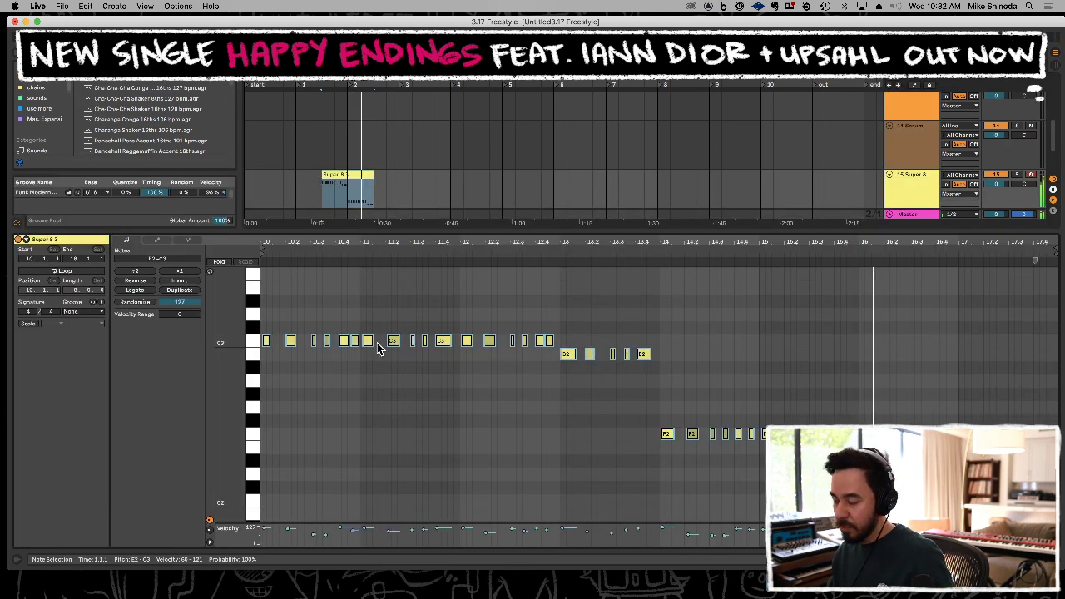
{"action": "key", "text": "super+u"}
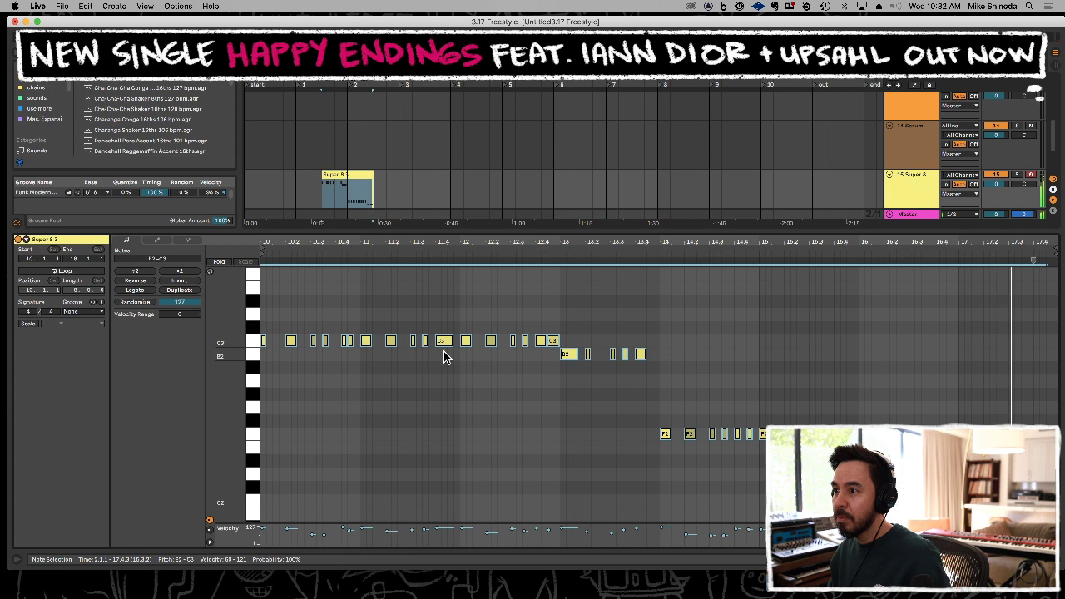
{"action": "key", "text": "super+alt+l"}
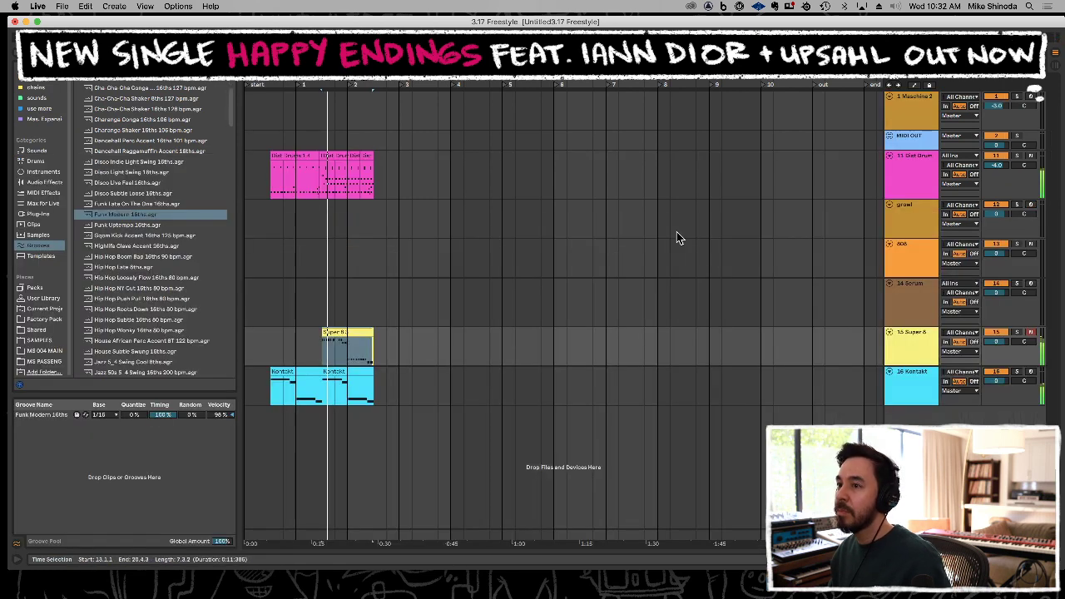
{"action": "double_click", "coordinate": [365, 333]}
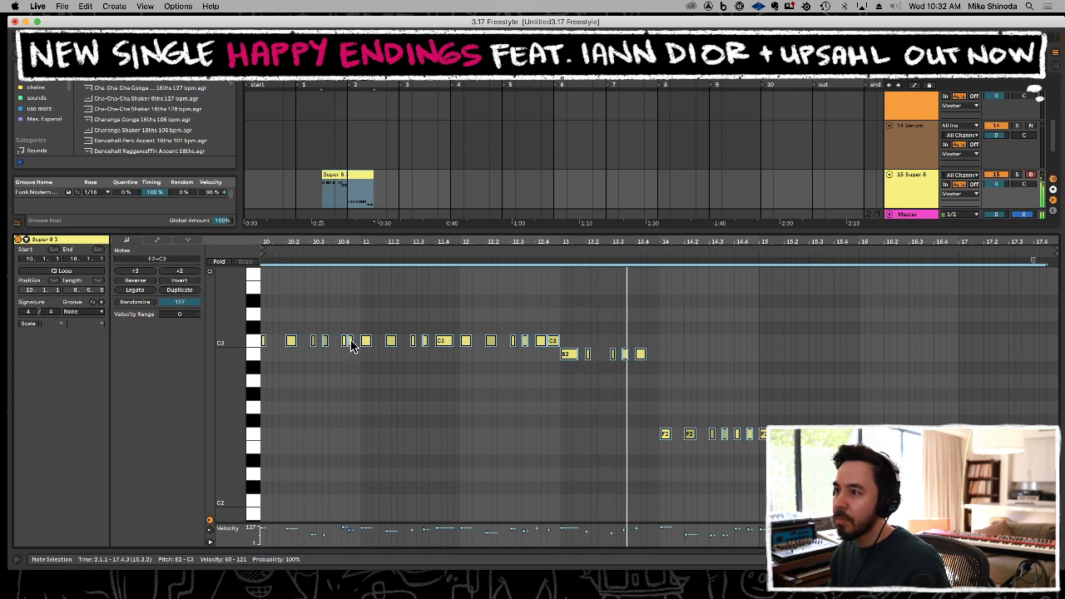
{"action": "left_click", "coordinate": [348, 342]}
{"action": "left_click", "coordinate": [349, 379]}
{"action": "left_click_drag", "start_coordinate": [376, 229], "coordinate": [333, 533]}
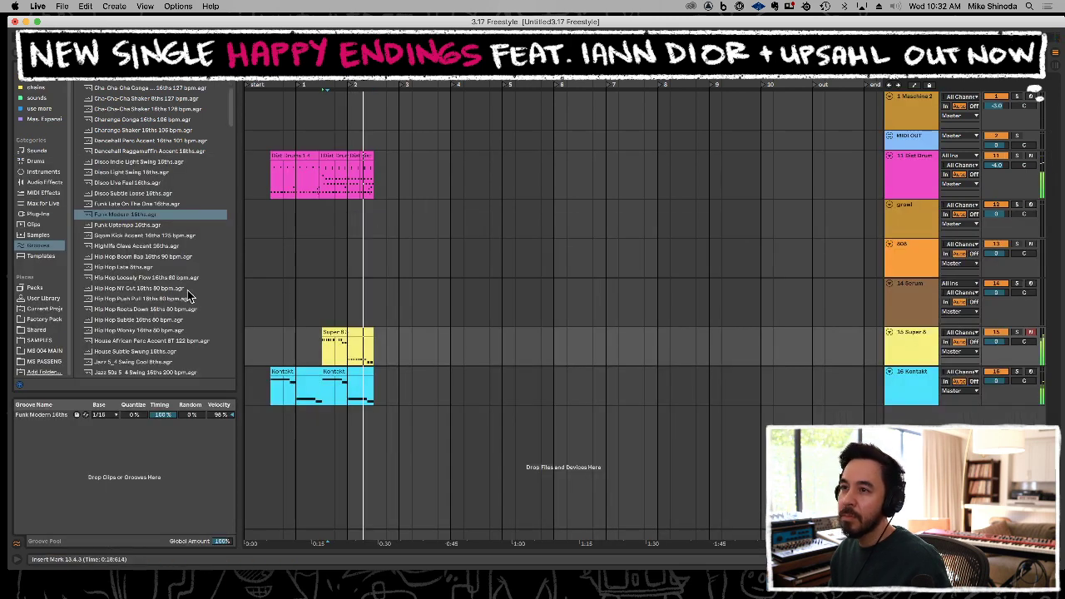
Find LFOTool among the Xfer Records plug-ins and add it to the Super 8 track.
{"action": "left_click", "coordinate": [34, 216]}
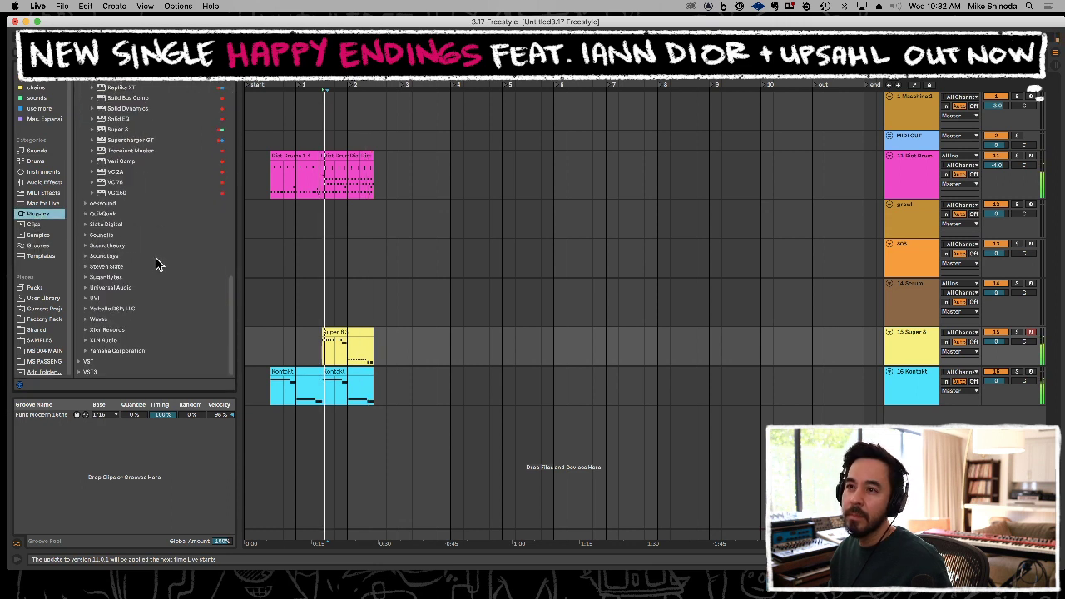
{"action": "left_click", "coordinate": [148, 331]}
{"action": "key", "text": "Down"}
{"action": "key", "text": "Up"}
{"action": "key", "text": "Right"}
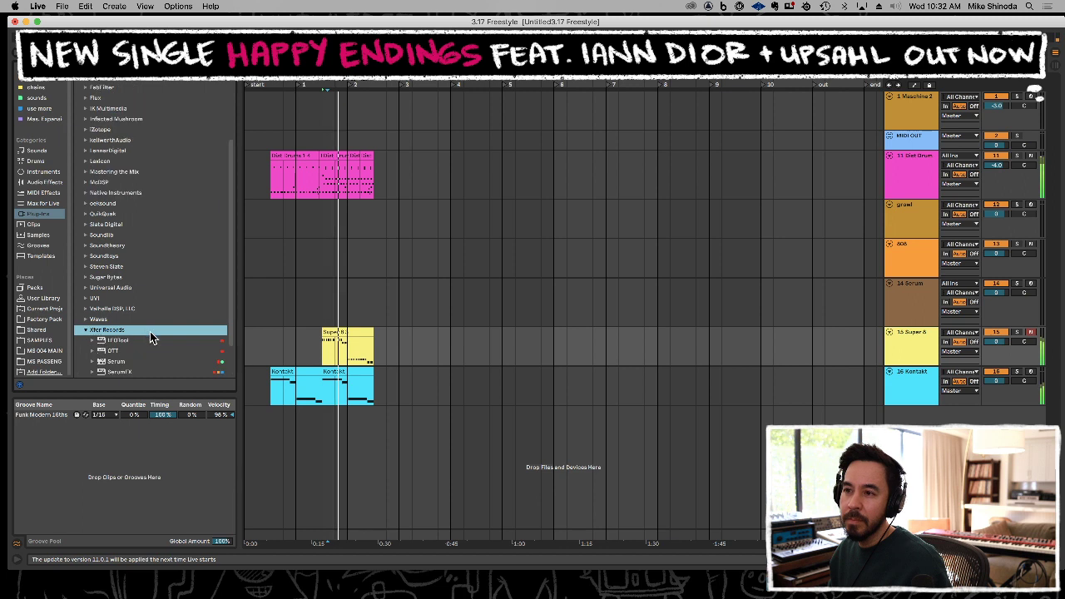
{"action": "left_click_drag", "start_coordinate": [108, 341], "coordinate": [920, 337]}
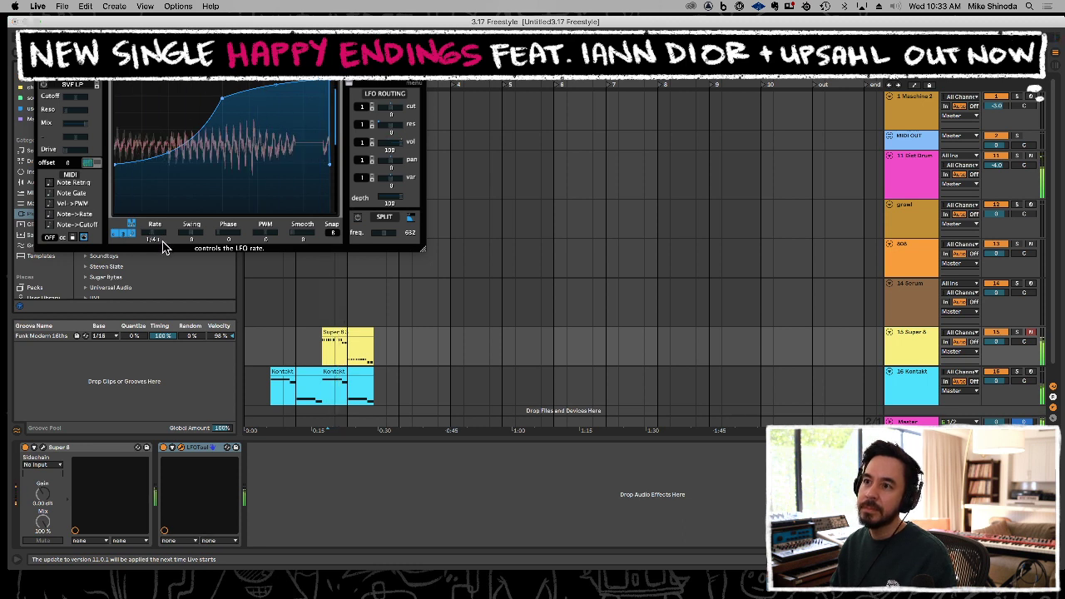
Set the LFOTool rate to 1/2, reshape its volume curve with an earlier peak and lower end point, and close its window.
{"action": "mouse_move", "coordinate": [165, 243]}
{"action": "left_mouse_down"}
{"action": "mouse_move", "coordinate": [174, 243]}
{"action": "mouse_move", "coordinate": [163, 248]}
{"action": "left_mouse_up"}
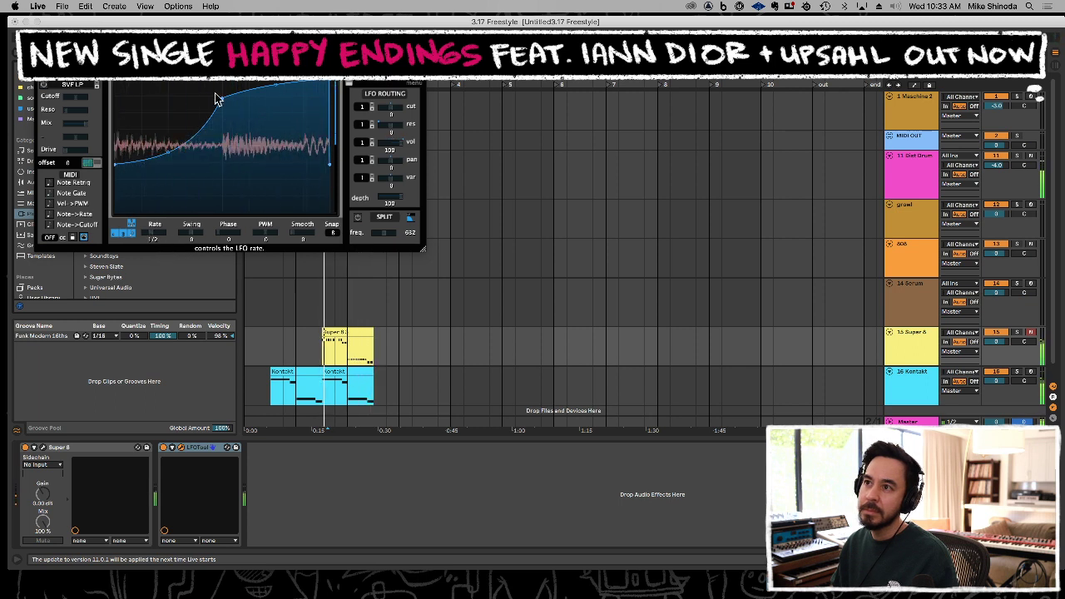
{"action": "left_click_drag", "start_coordinate": [223, 100], "coordinate": [207, 91]}
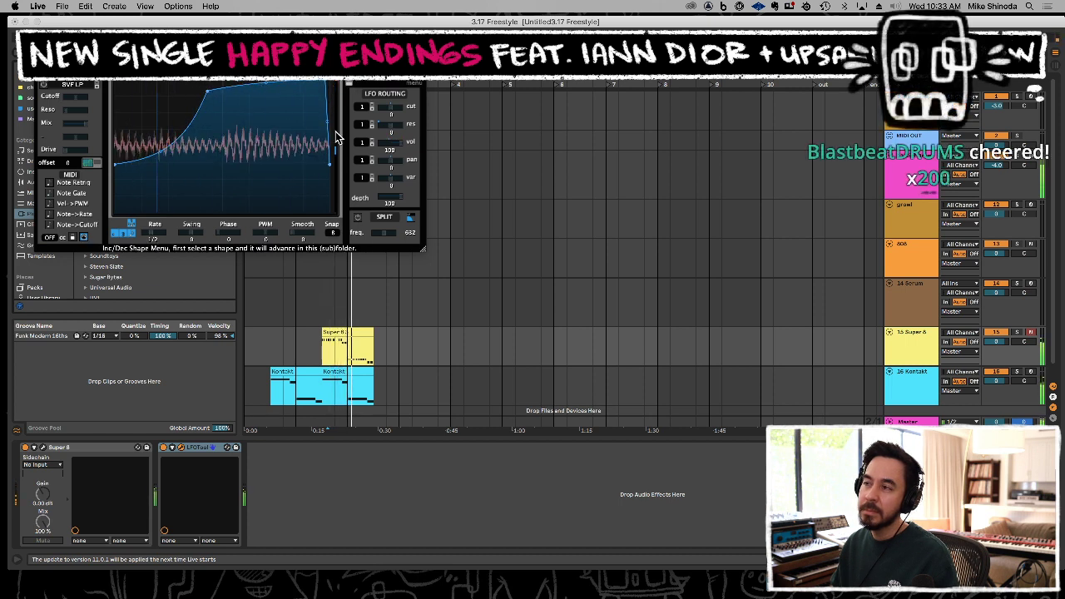
{"action": "left_click_drag", "start_coordinate": [330, 165], "coordinate": [331, 181]}
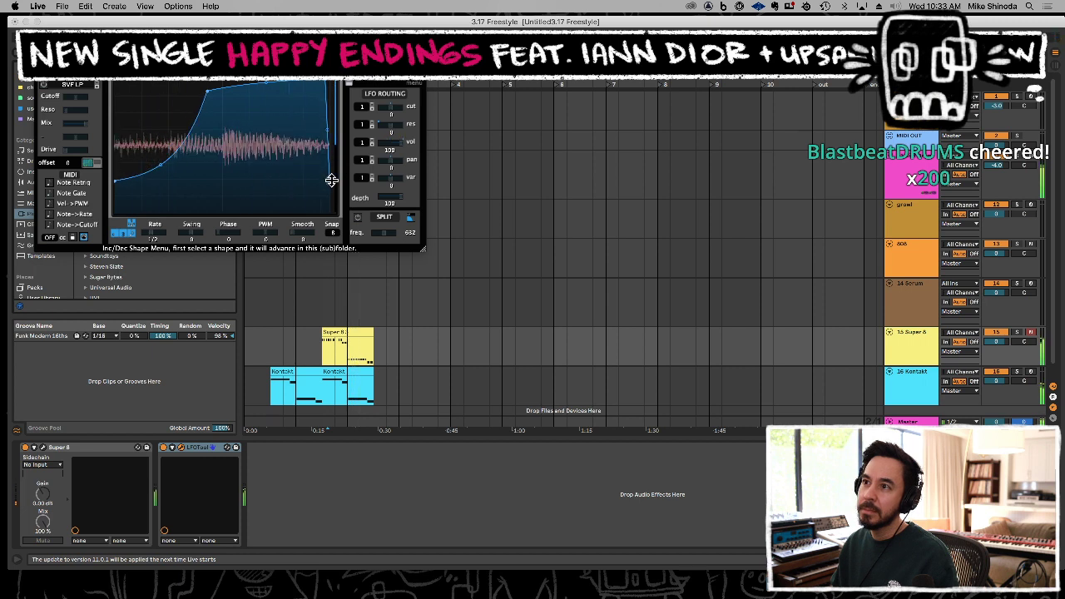
{"action": "left_click", "coordinate": [42, 68]}
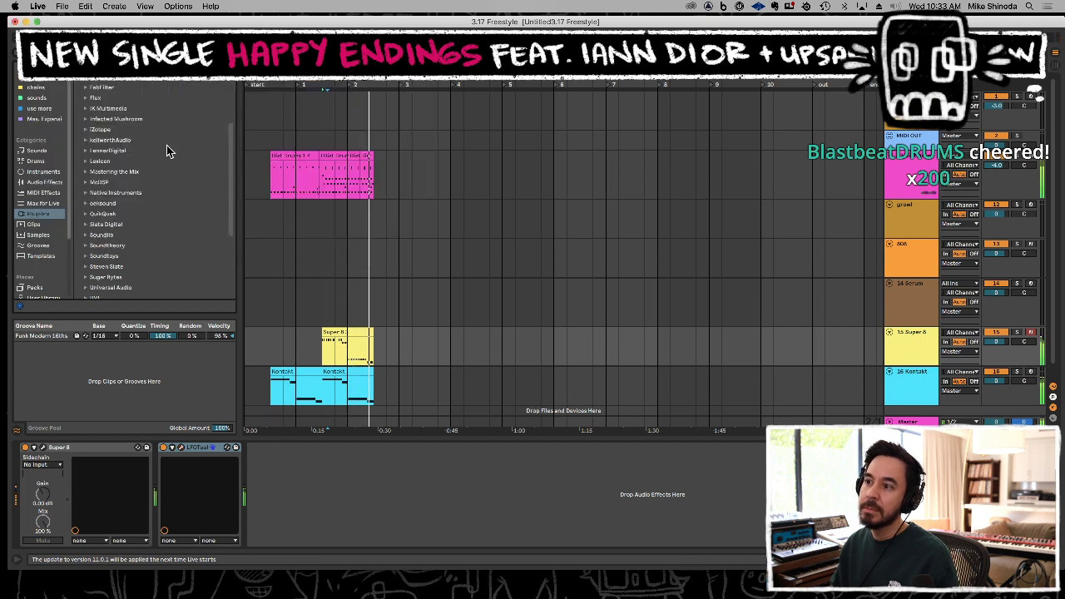
Copy LFOTool from the Super 8 track and paste it after Kontakt on the Kontakt track.
{"action": "left_click", "coordinate": [198, 447]}
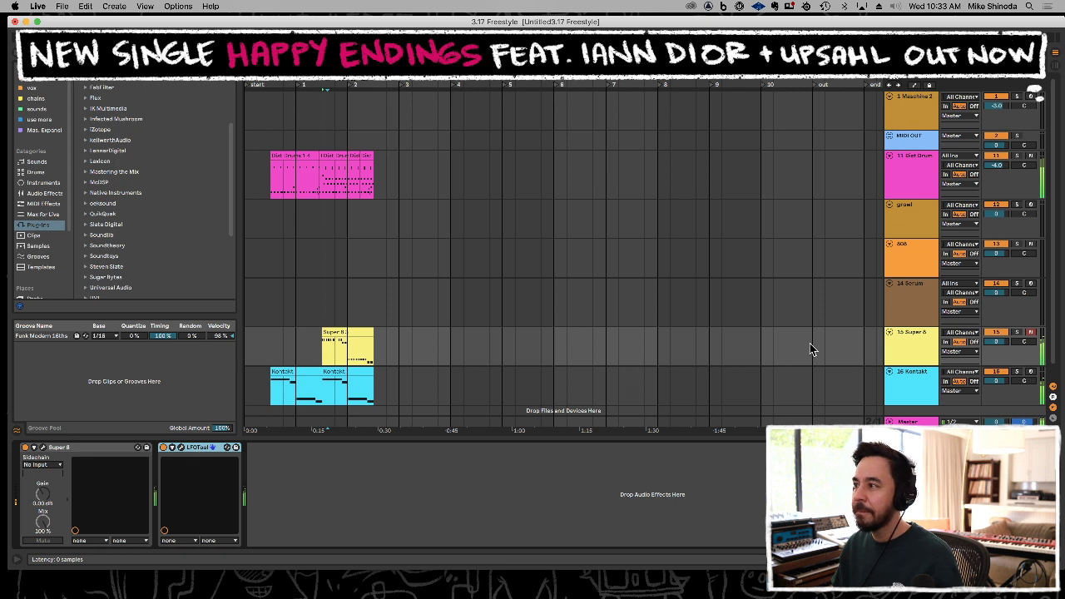
{"action": "key", "text": "super+c"}
{"action": "left_click", "coordinate": [907, 386]}
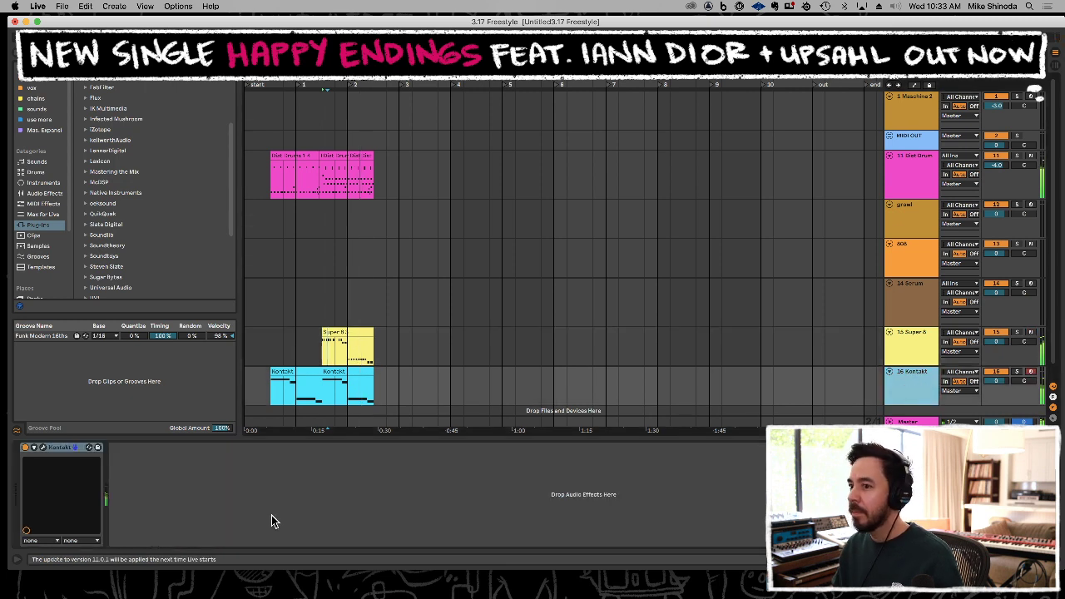
{"action": "left_click", "coordinate": [246, 512]}
{"action": "key", "text": "super+v"}
{"action": "key", "text": "ctrl+v"}
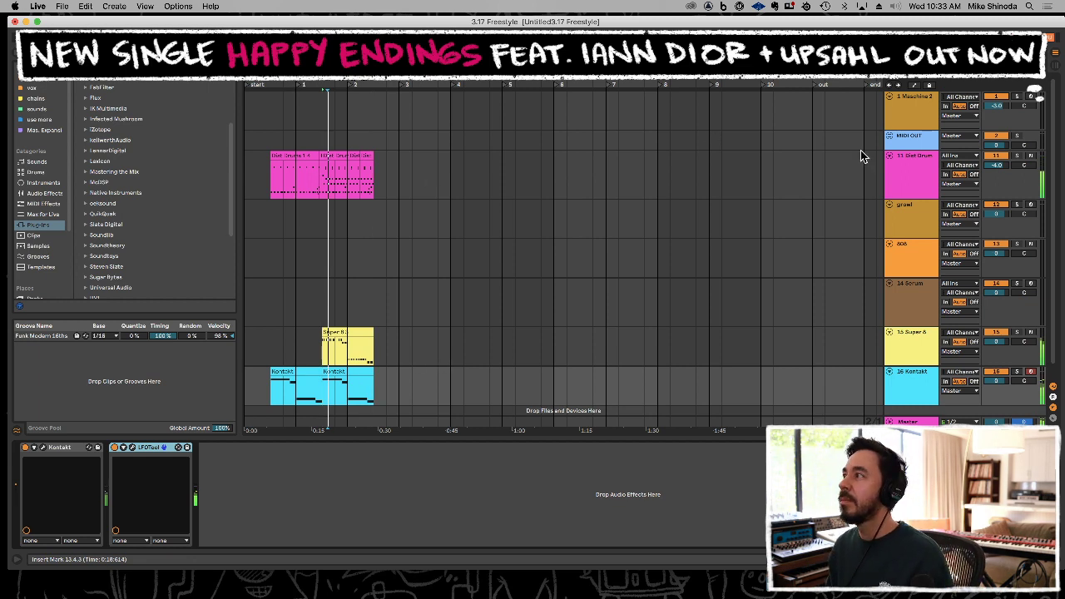
Find the UAD Empirical Labs Distressor among the Universal Audio plug-ins and add it to the Dist Drums track.
{"action": "left_click", "coordinate": [898, 168]}
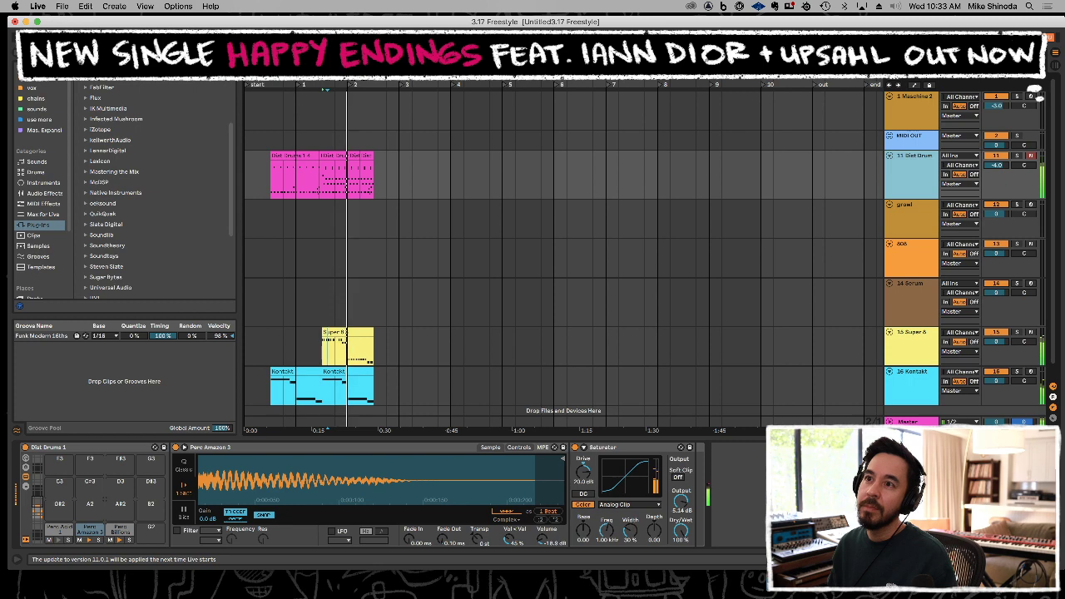
{"action": "left_click", "coordinate": [151, 203]}
{"action": "scroll", "coordinate": [155, 204], "scroll_direction": "down", "scroll_amount": 3}
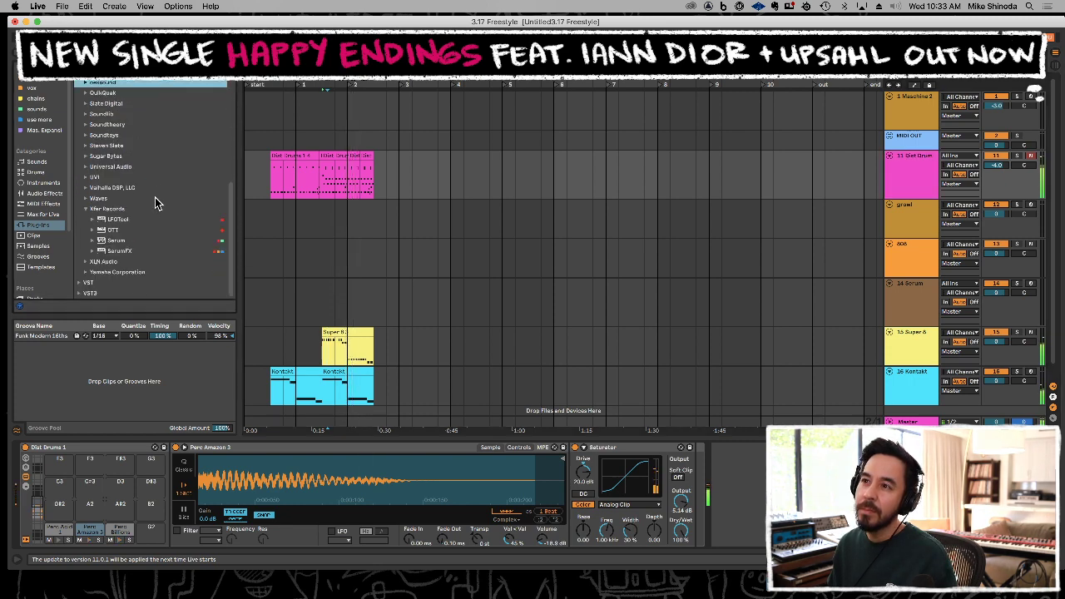
{"action": "left_click", "coordinate": [143, 168]}
{"action": "key", "text": "Right"}
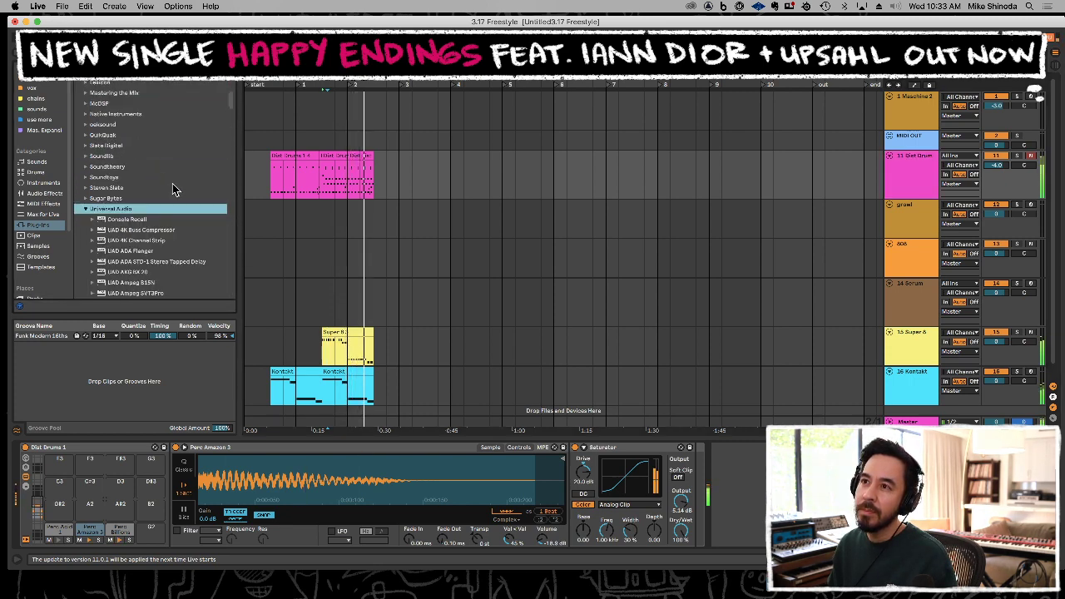
{"action": "scroll", "coordinate": [174, 214], "scroll_direction": "down", "scroll_amount": 15}
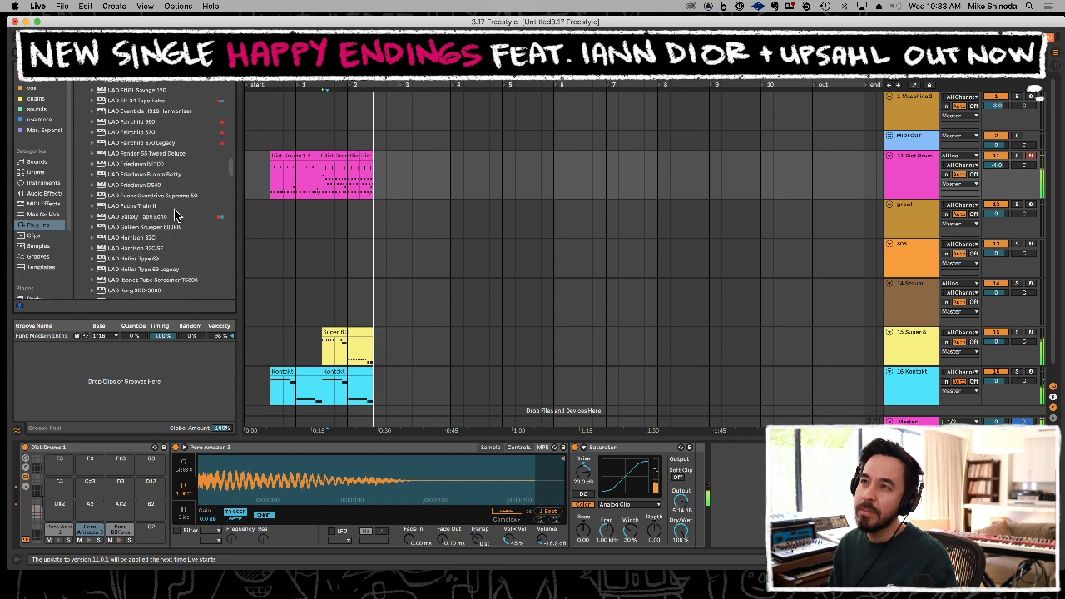
{"action": "scroll", "coordinate": [174, 214], "scroll_direction": "up", "scroll_amount": 6}
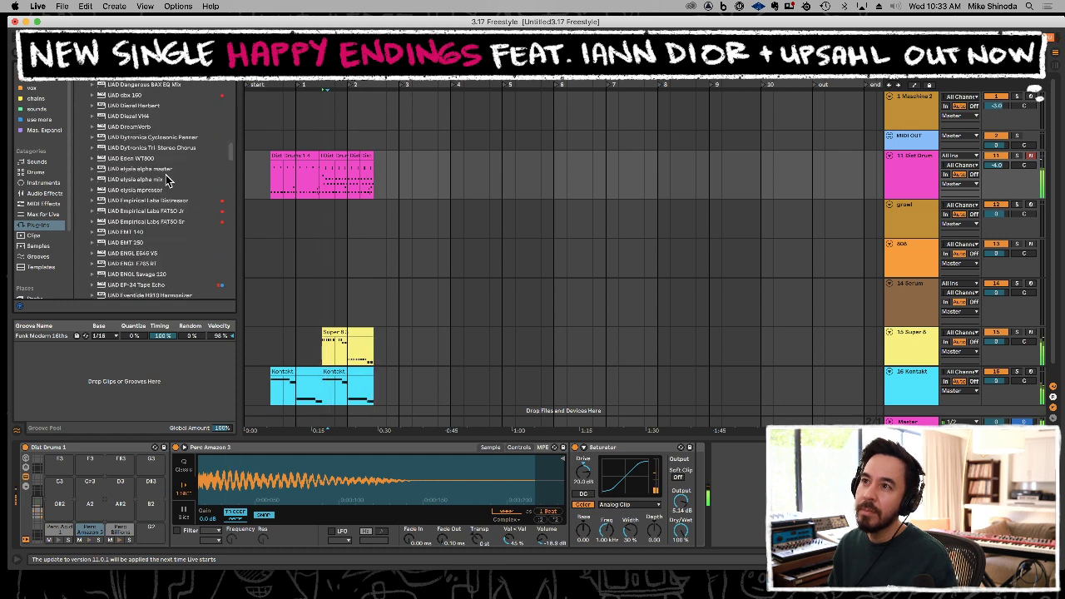
{"action": "scroll", "coordinate": [166, 181], "scroll_direction": "up", "scroll_amount": 1}
{"action": "scroll", "coordinate": [166, 181], "scroll_direction": "up", "scroll_amount": 1}
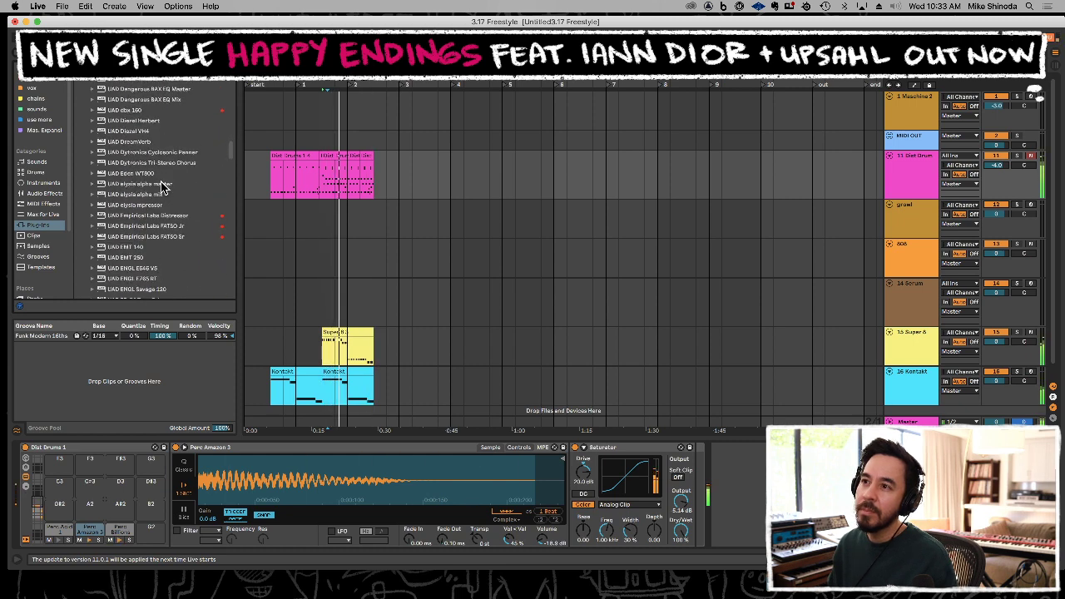
{"action": "left_click_drag", "start_coordinate": [146, 219], "coordinate": [910, 163]}
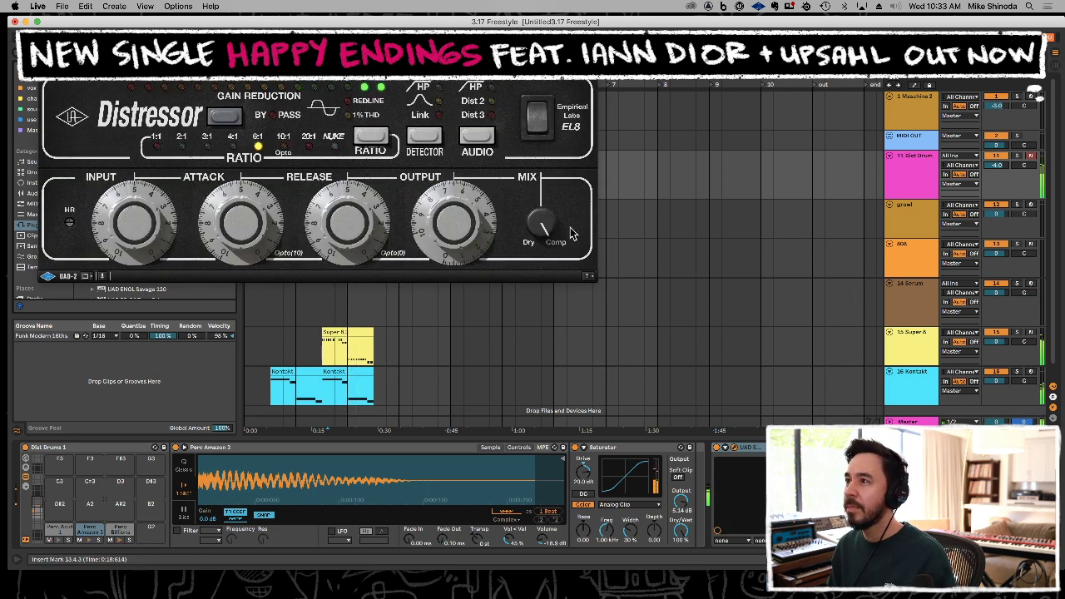
Set the Distressor to a 4:1 ratio with the detector high-pass on, adjust mix, attack, release and input, and close its window.
{"action": "left_click_drag", "start_coordinate": [551, 213], "coordinate": [547, 238]}
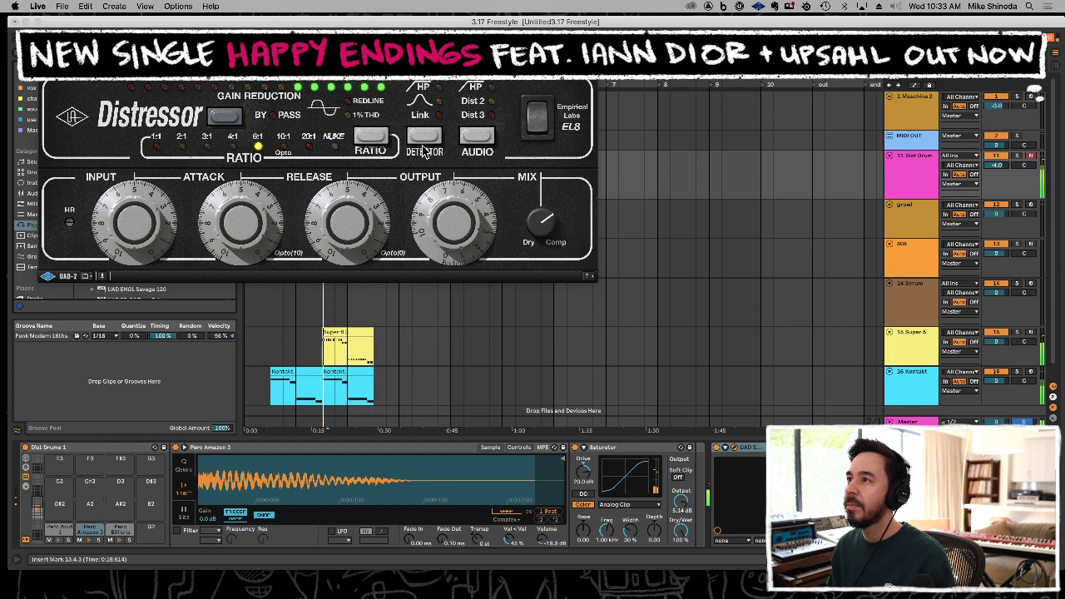
{"action": "left_click", "coordinate": [234, 147]}
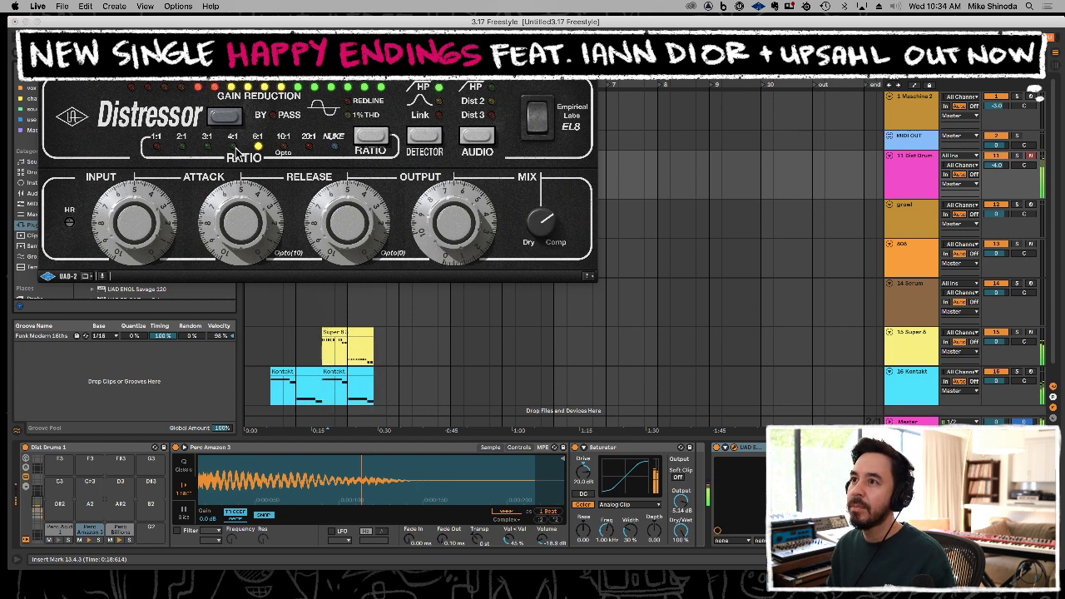
{"action": "left_click_drag", "start_coordinate": [260, 215], "coordinate": [263, 216]}
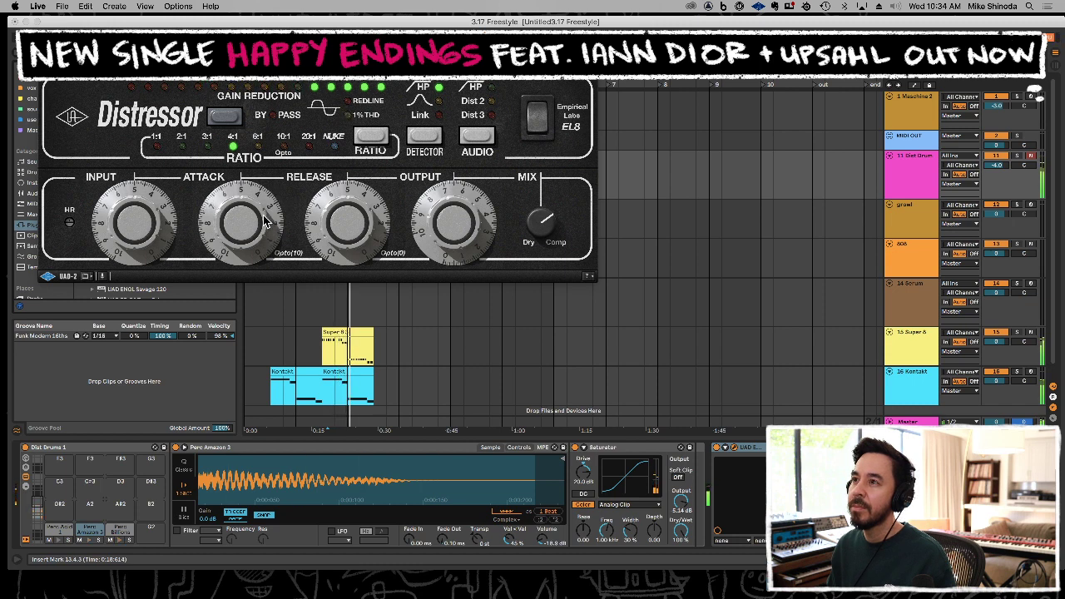
{"action": "left_click_drag", "start_coordinate": [336, 213], "coordinate": [337, 226]}
{"action": "left_click_drag", "start_coordinate": [148, 233], "coordinate": [149, 252]}
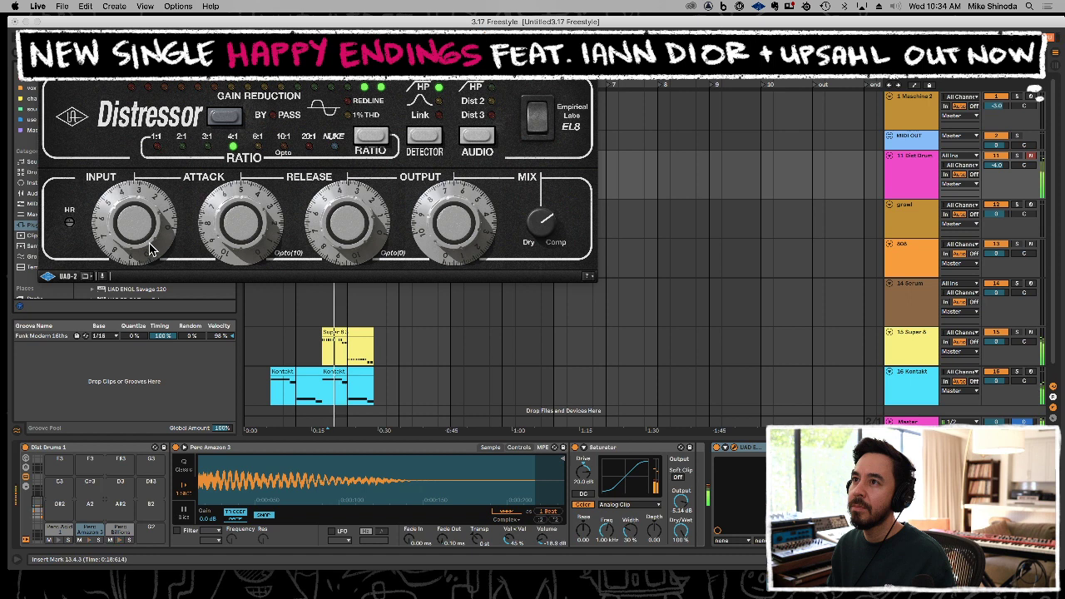
{"action": "left_click", "coordinate": [47, 71]}
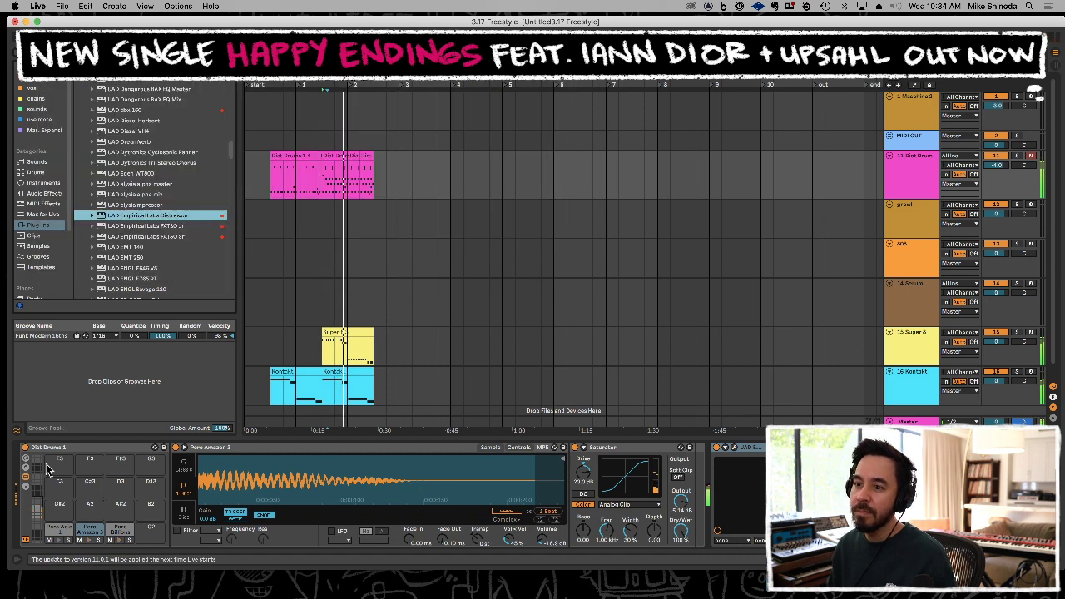
Adjust the volume of the ClosedHH Amazon 1 pad and set the ClosedHH Burn 1 pad's volume to -14.0 dB.
{"action": "left_click", "coordinate": [38, 513]}
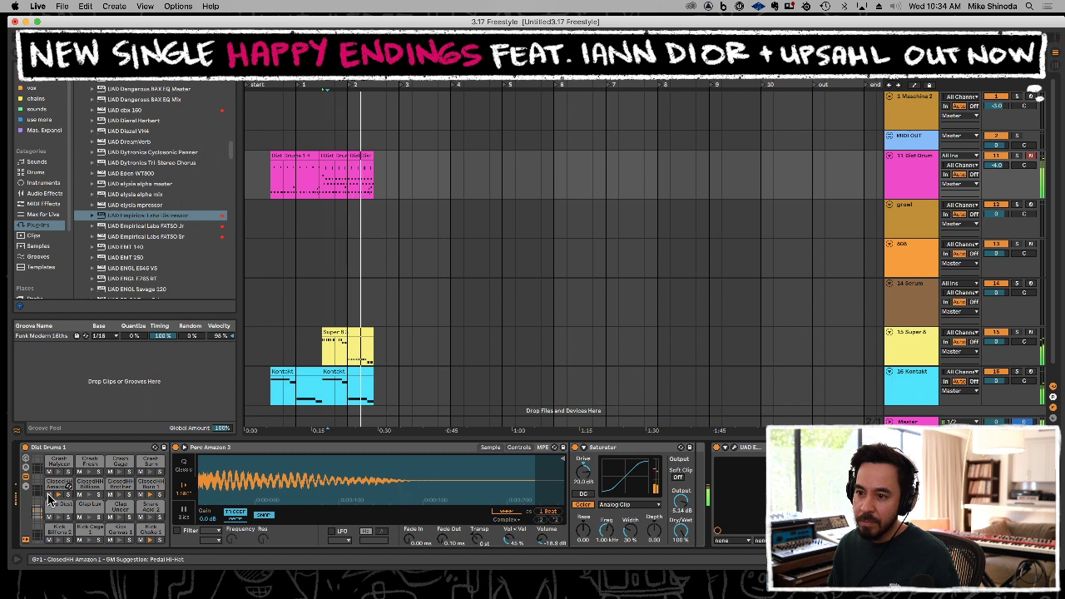
{"action": "left_click", "coordinate": [52, 491]}
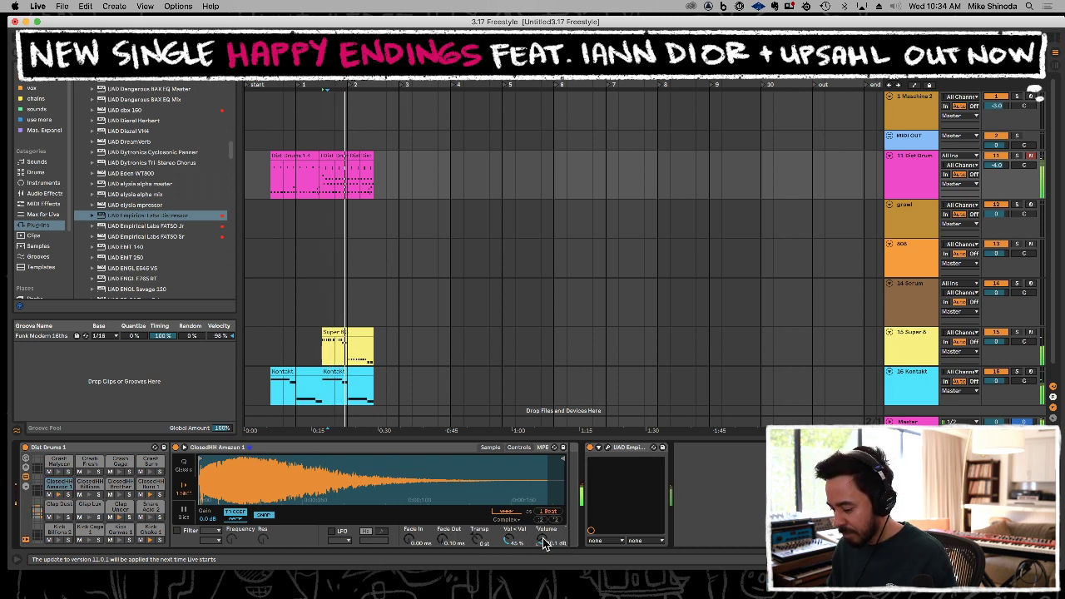
{"action": "left_click", "coordinate": [146, 485]}
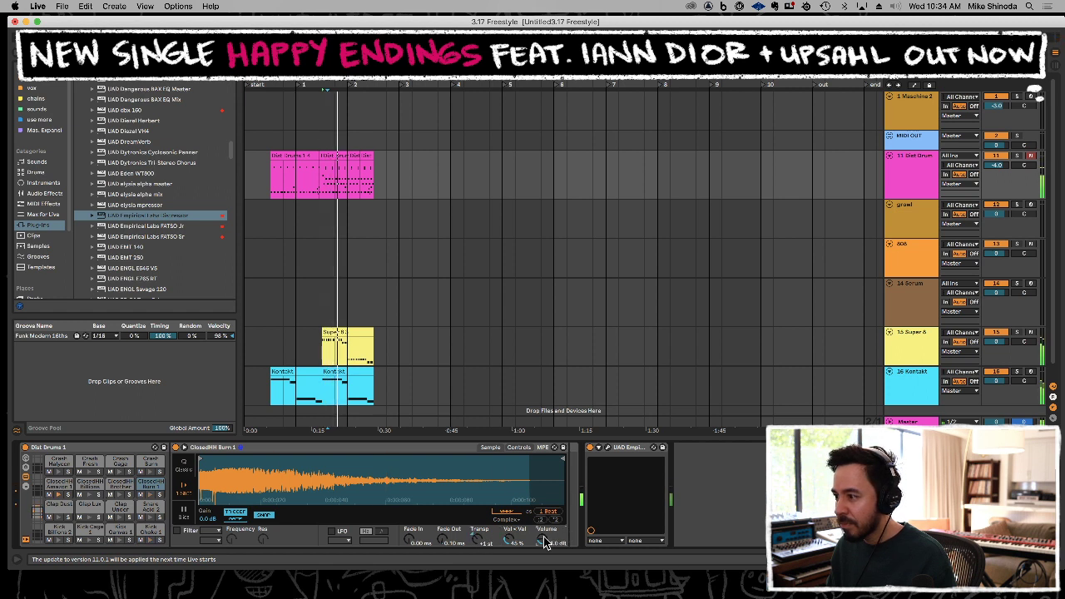
{"action": "key", "text": "space"}
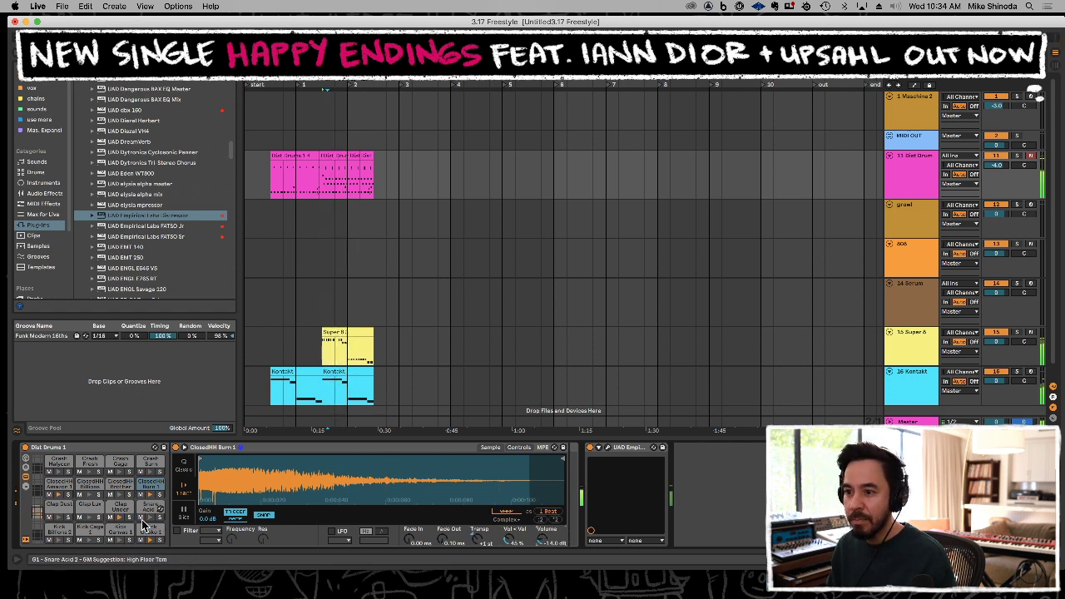
{"action": "key", "text": "space"}
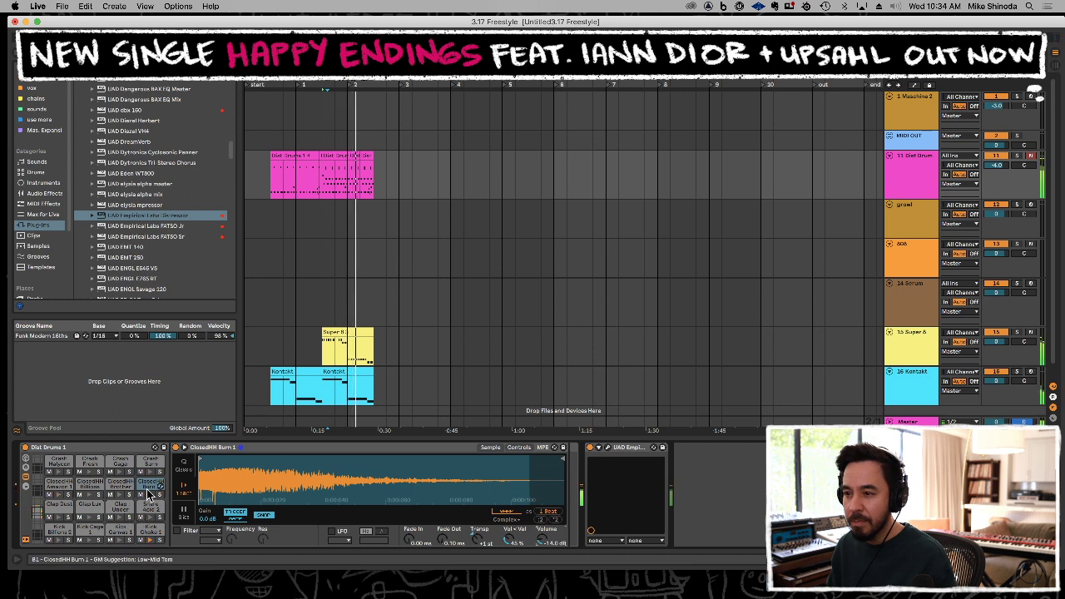
Show the Perc Billions pad's devices in the drum rack, and collapse the device view to enlarge the arrangement.
{"action": "left_click", "coordinate": [37, 504]}
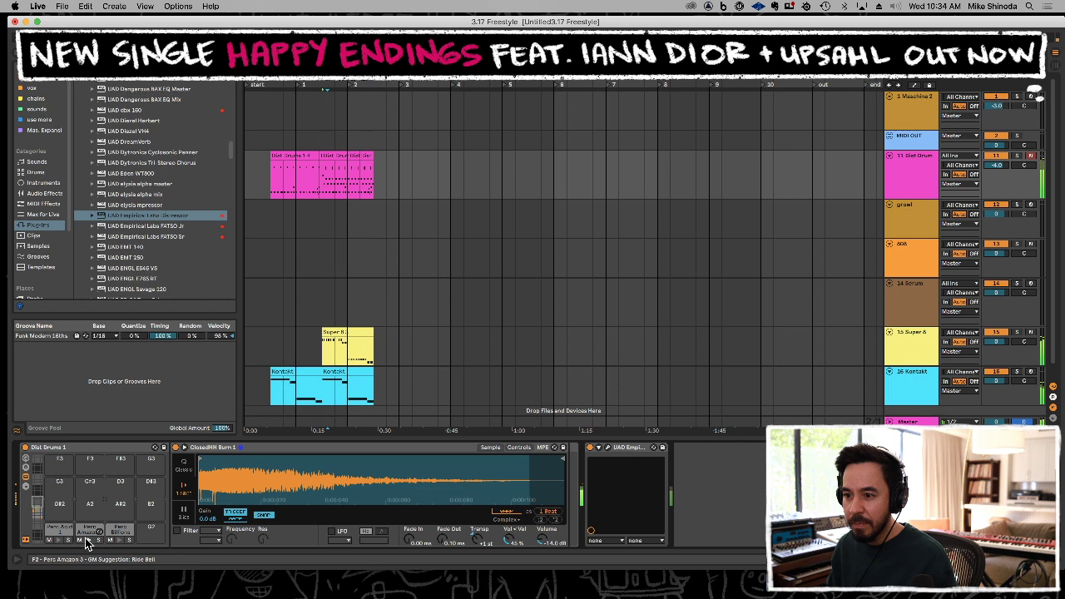
{"action": "left_click", "coordinate": [118, 539]}
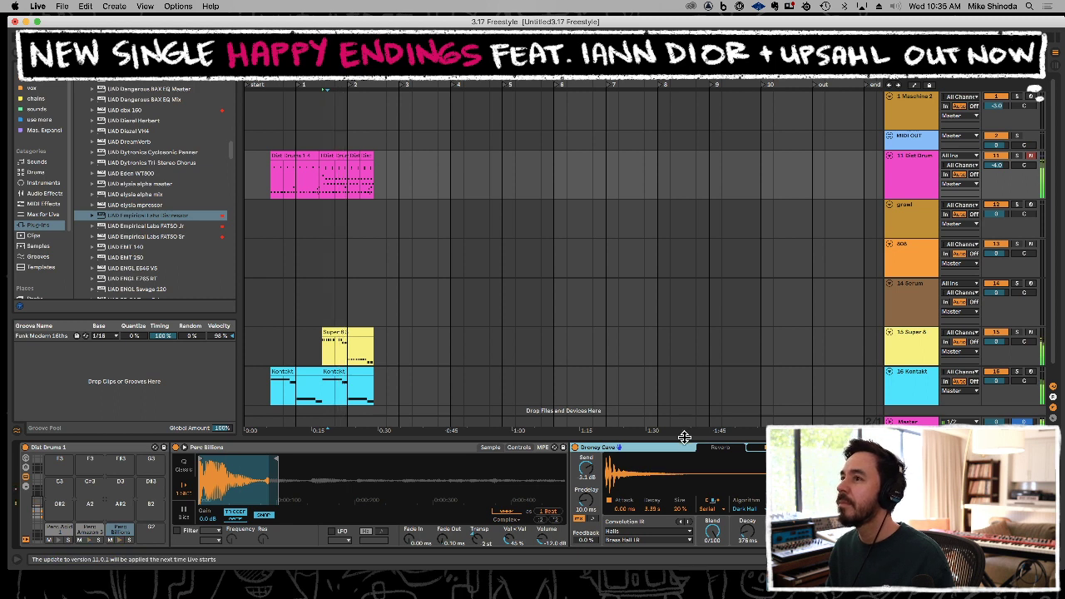
{"action": "left_click_drag", "start_coordinate": [684, 438], "coordinate": [684, 516]}
Check the clip boundaries on the Super 6 and Kontakt tracks across bars 5 to 21 during playback.
{"action": "left_click_drag", "start_coordinate": [372, 349], "coordinate": [271, 350]}
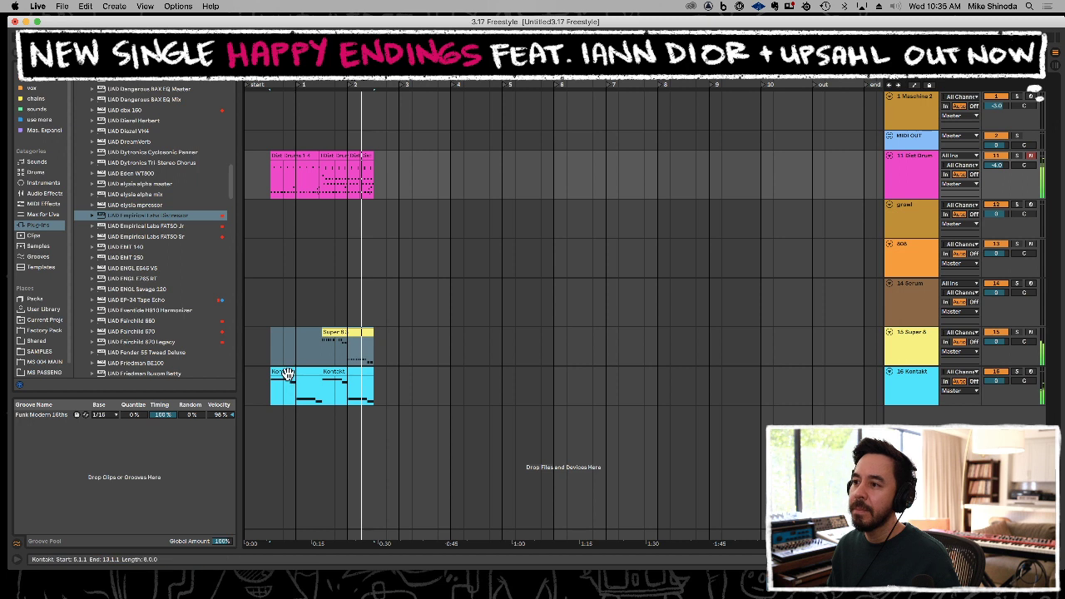
{"action": "left_click", "coordinate": [337, 373]}
{"action": "key", "text": "space"}
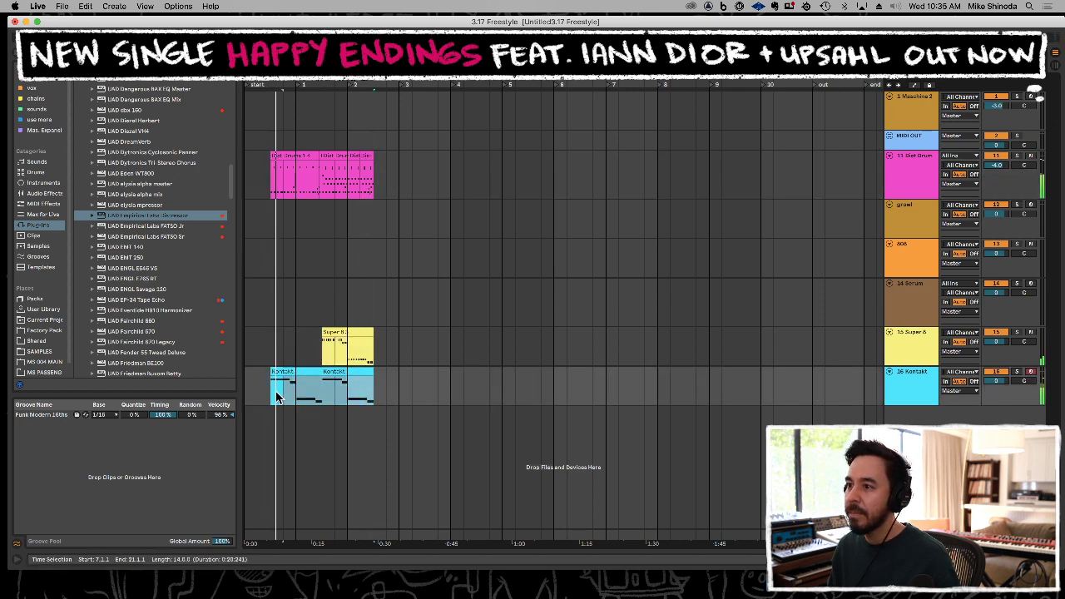
{"action": "left_click", "coordinate": [283, 370]}
{"action": "left_click", "coordinate": [372, 387]}
{"action": "left_click", "coordinate": [373, 387], "text": "shift"}
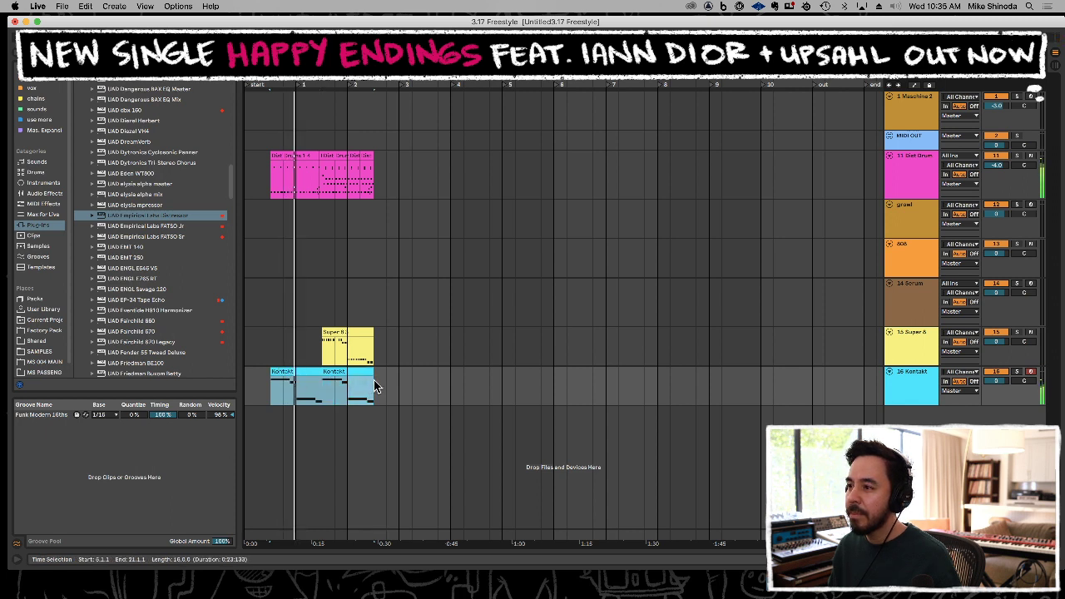
Consolidate the Dist Drums clips into two 8-bar clips covering bars 5 to 13 and bars 13 to 21.
{"action": "left_click_drag", "start_coordinate": [324, 178], "coordinate": [270, 181]}
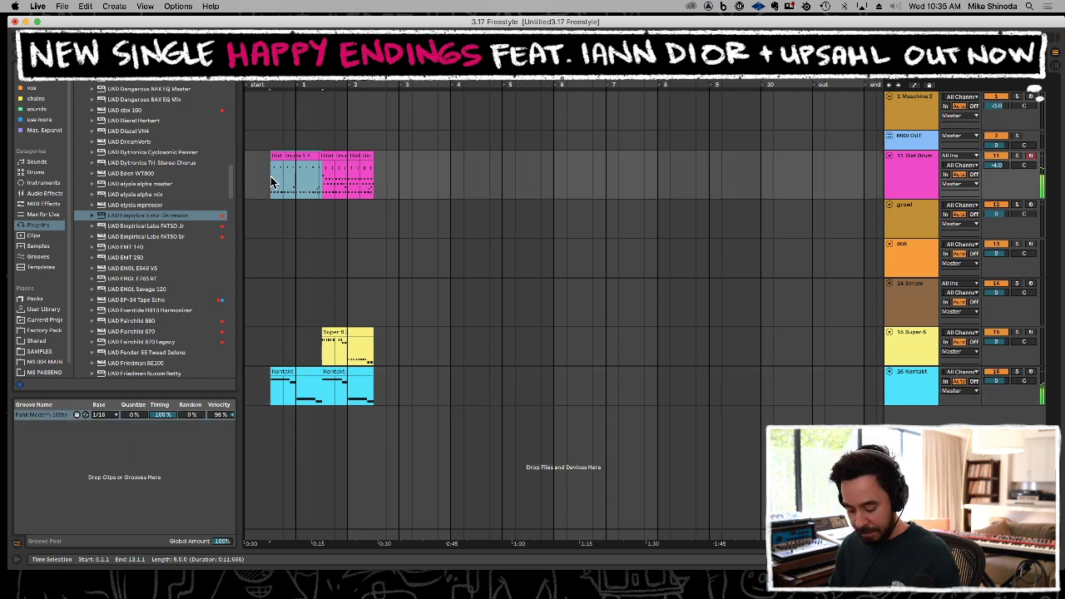
{"action": "left_click", "coordinate": [329, 183]}
{"action": "left_click_drag", "start_coordinate": [339, 183], "coordinate": [372, 180]}
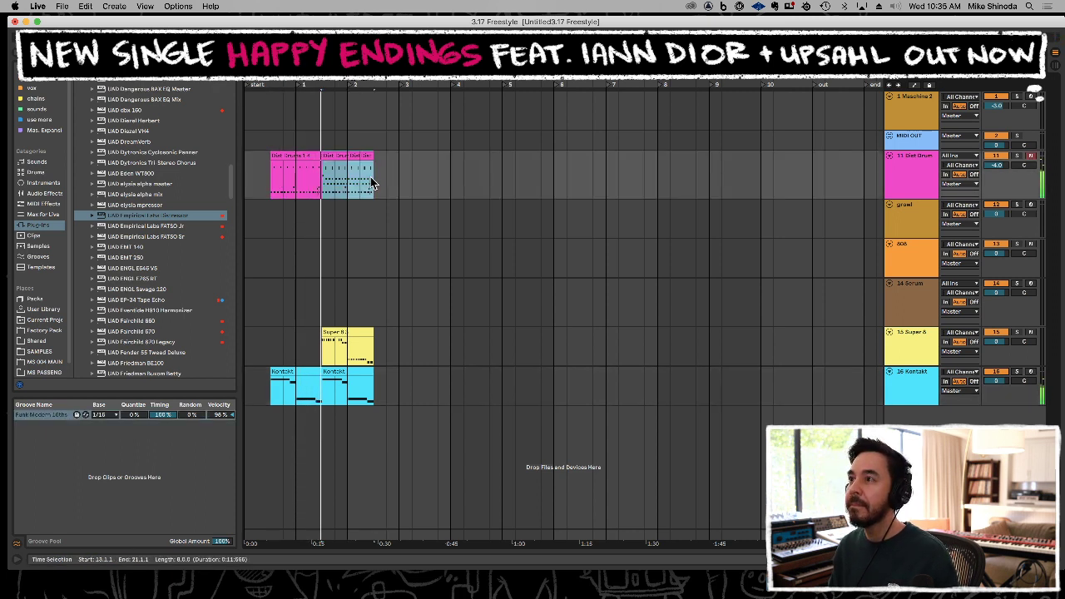
{"action": "key", "text": "space"}
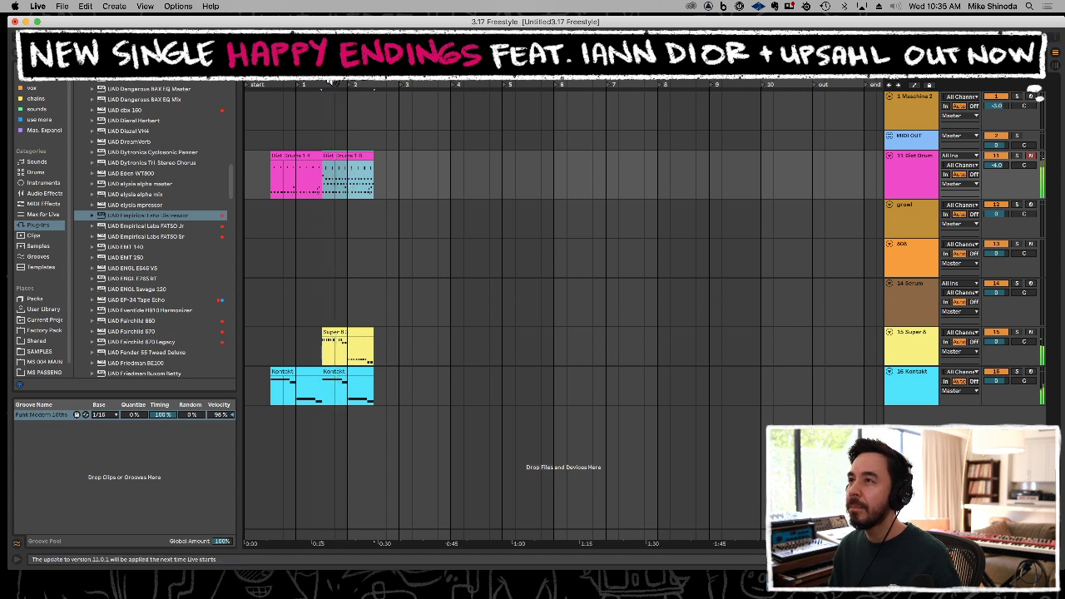
Try to insert four bars of time at bar 5 ahead of all clips, and undo the insertion.
{"action": "left_click_drag", "start_coordinate": [269, 535], "coordinate": [244, 536]}
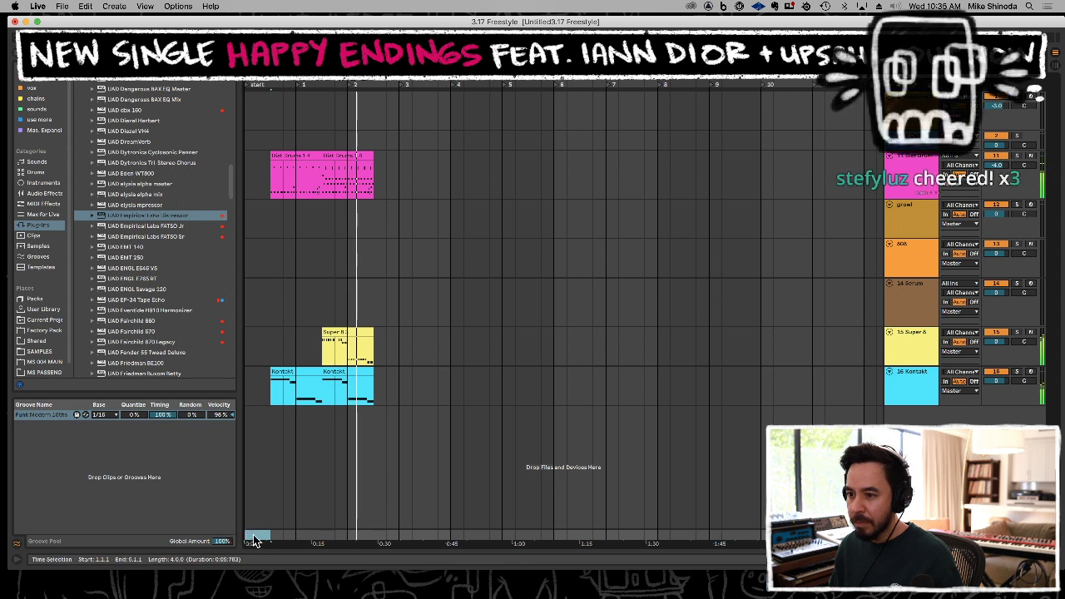
{"action": "left_click", "coordinate": [268, 539]}
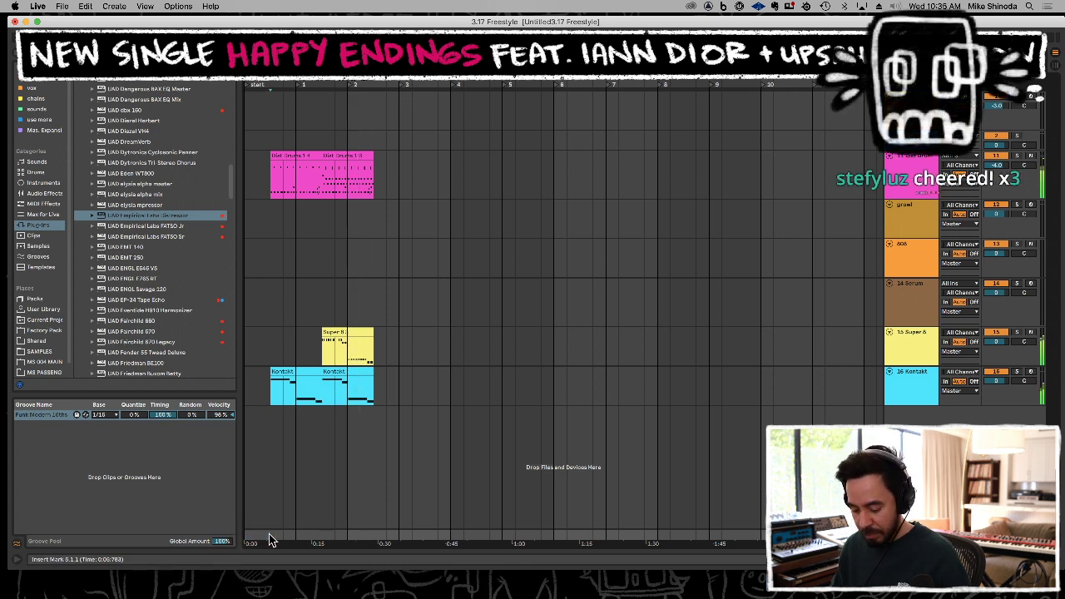
{"action": "key", "text": "super+i"}
{"action": "key", "text": "Return"}
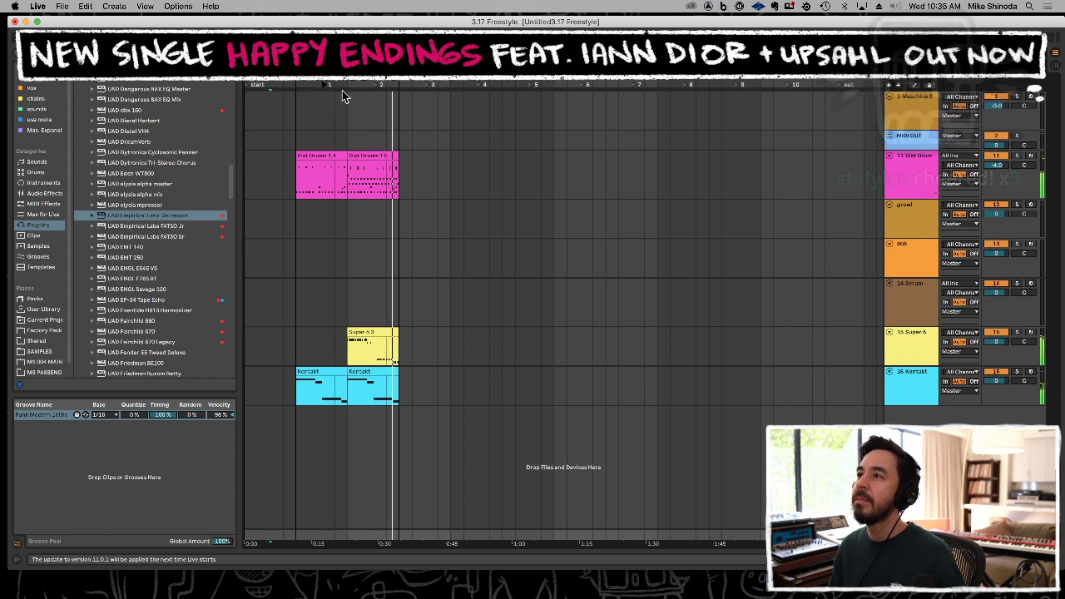
{"action": "key", "text": "super+z"}
Move all Dist Drums, Super 6 and Kontakt clips four bars later so they start at bar 9.
{"action": "left_click_drag", "start_coordinate": [274, 176], "coordinate": [383, 385]}
{"action": "key", "text": "Delete"}
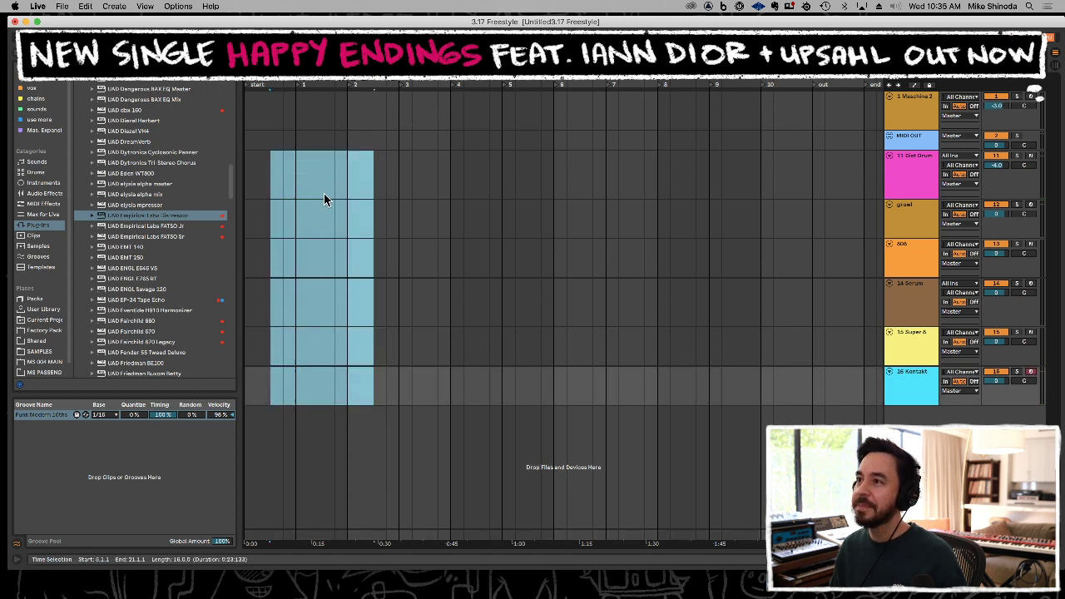
{"action": "left_click_drag", "start_coordinate": [300, 178], "coordinate": [418, 373]}
{"action": "key", "text": "super+v"}
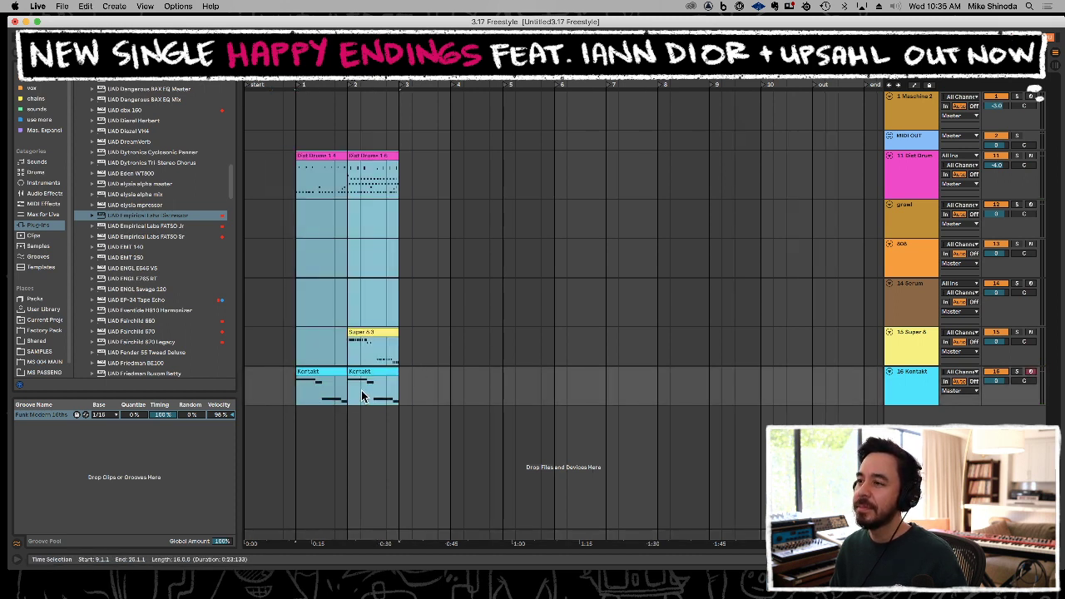
Copy the 8-bar Kontakt clip at bar 9 and paste it at bar 1 as an intro.
{"action": "left_click", "coordinate": [325, 371]}
{"action": "key", "text": "super+c"}
{"action": "left_click_drag", "start_coordinate": [282, 376], "coordinate": [225, 382]}
{"action": "key", "text": "super+v"}
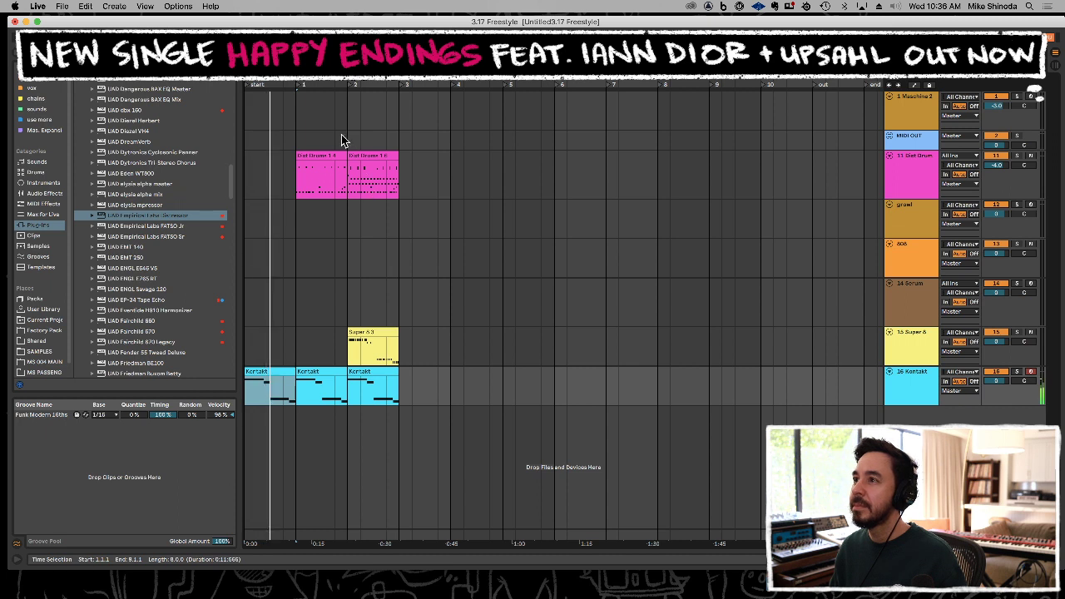
Move the Dist Drums, Super 6 and Kontakt clips in bars 9 to 25 so they start at bar 17.
{"action": "left_click_drag", "start_coordinate": [302, 185], "coordinate": [392, 384]}
{"action": "key", "text": "BackSpace"}
{"action": "left_click_drag", "start_coordinate": [347, 185], "coordinate": [385, 371]}
{"action": "key", "text": "super+v"}
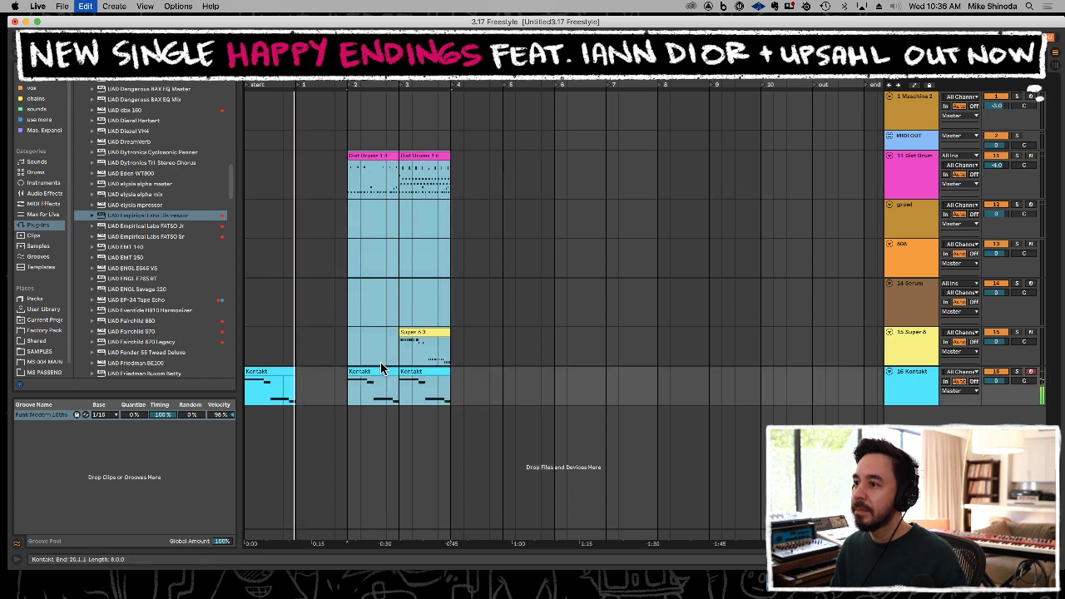
Duplicate the intro Kontakt clip into bars 9 to 17 and play the arrangement.
{"action": "left_click", "coordinate": [287, 369]}
{"action": "key", "text": "super+d"}
{"action": "key", "text": "space"}
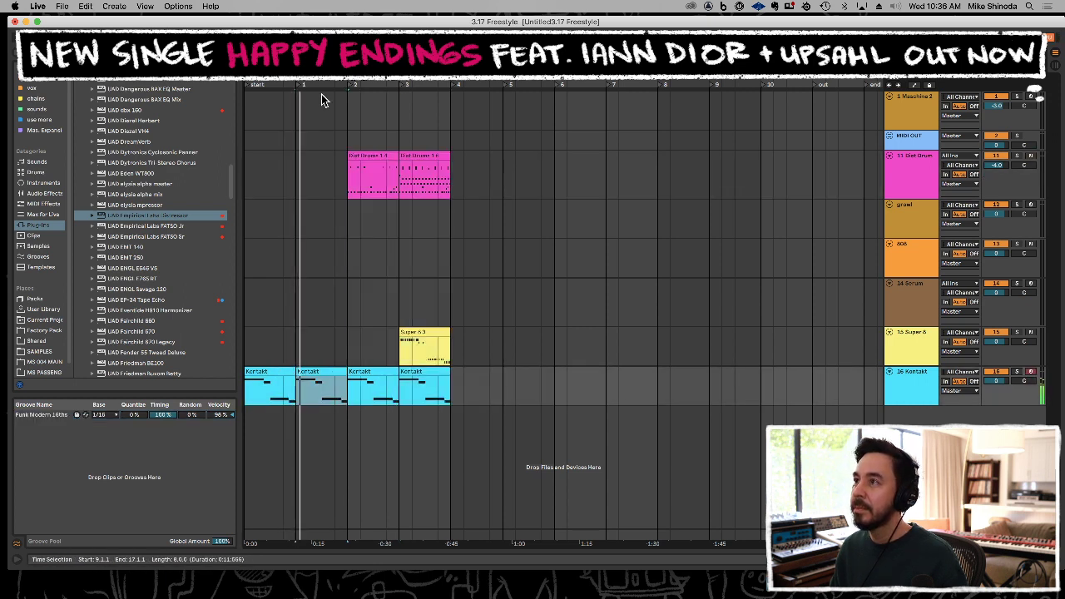
Move the second Dist Drums clip from bar 25 to bar 33 and duplicate the first one into bars 25 to 33.
{"action": "left_click_drag", "start_coordinate": [412, 150], "coordinate": [452, 166]}
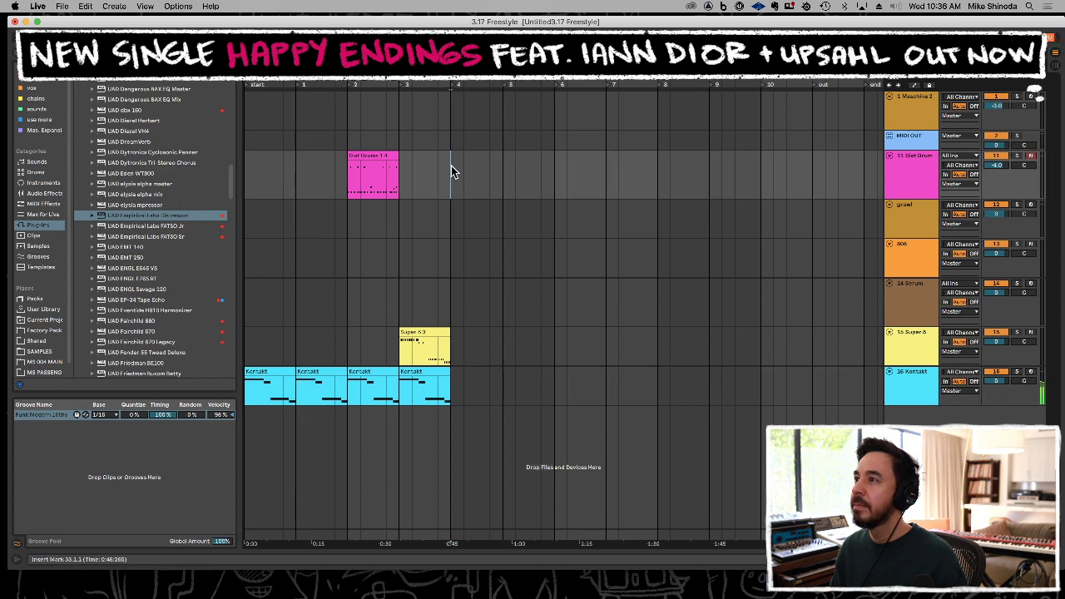
{"action": "left_click", "coordinate": [391, 163]}
{"action": "key", "text": "ctrl+d"}
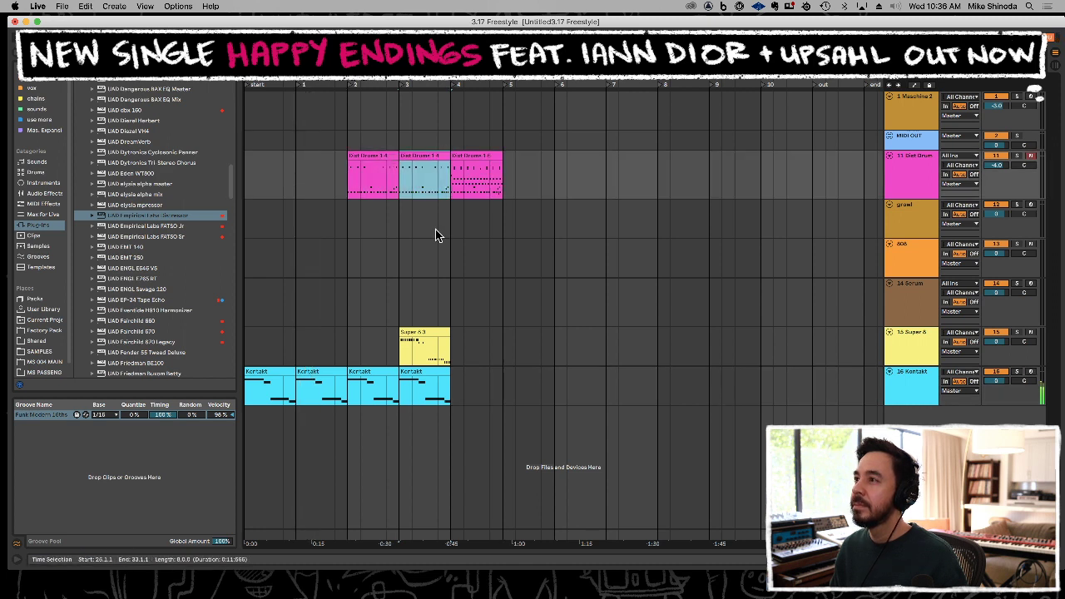
Duplicate the Super 6 and Kontakt clips from bar 25 twice, through bar 49, and delete the Super 6 clip at bar 25.
{"action": "left_click", "coordinate": [415, 331]}
{"action": "left_click", "coordinate": [419, 372], "text": "shift"}
{"action": "key", "text": "super+d"}
{"action": "key", "text": "super+d"}
{"action": "left_click", "coordinate": [421, 345]}
{"action": "key", "text": "Delete"}
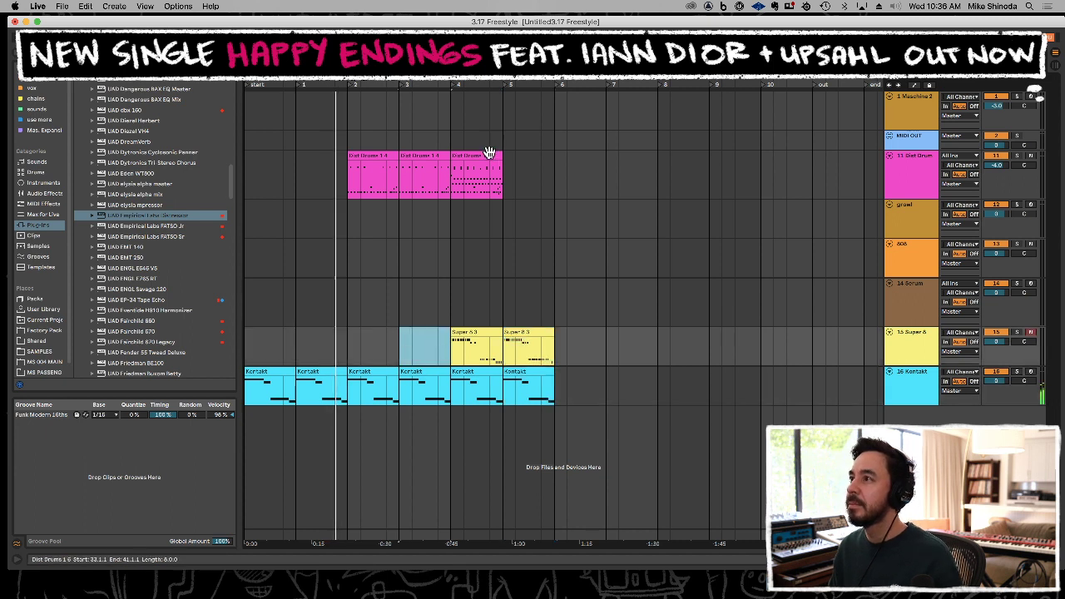
Duplicate the Dist Drums clip at bar 33 into bars 41 to 49.
{"action": "left_click", "coordinate": [488, 156]}
{"action": "key", "text": "super+d"}
{"action": "left_click_drag", "start_coordinate": [384, 80], "coordinate": [443, 81]}
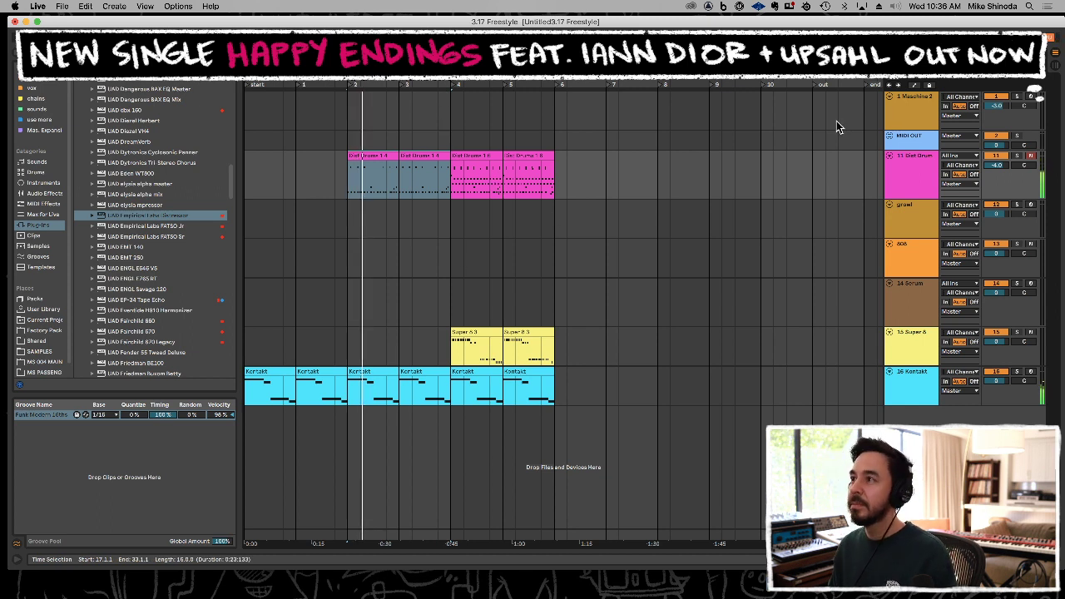
Display the Dist Drums rack, select its Clap Under pad and play the arrangement from bar 17.
{"action": "left_click", "coordinate": [925, 175]}
{"action": "double_click", "coordinate": [925, 176]}
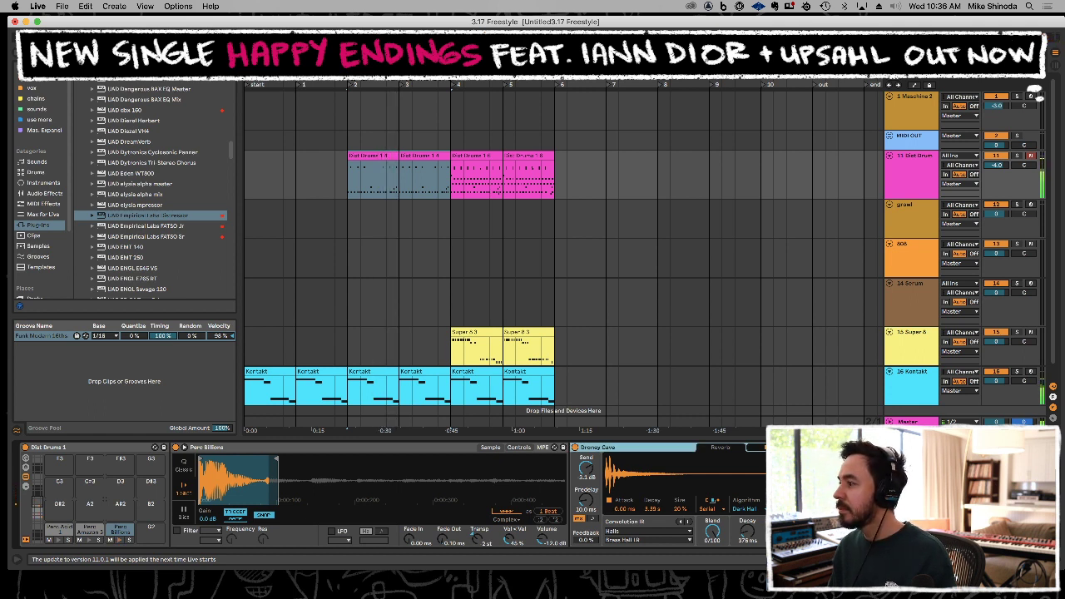
{"action": "left_click", "coordinate": [42, 516]}
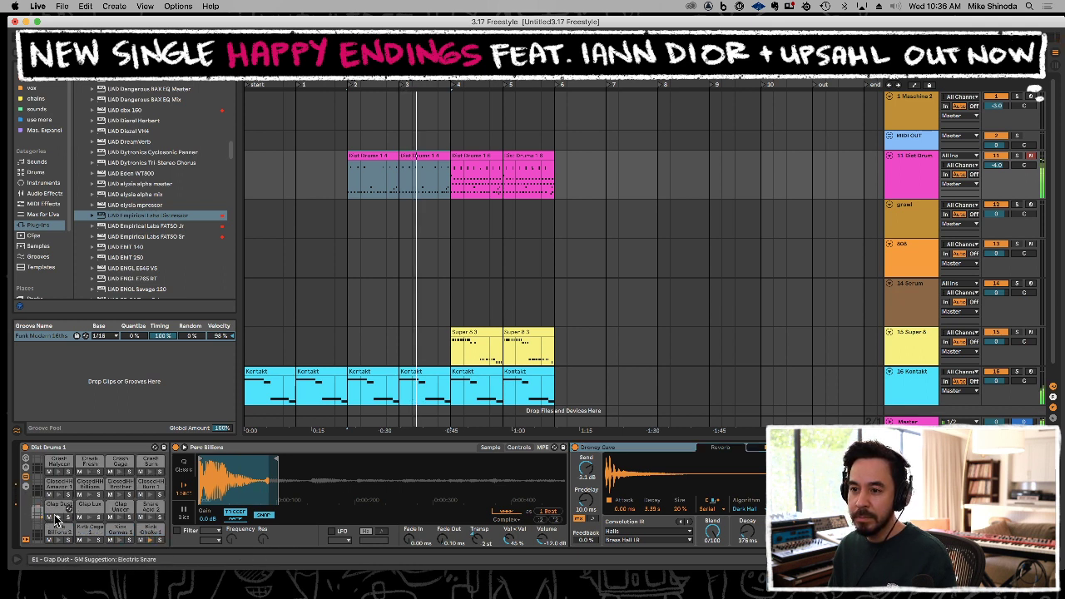
{"action": "left_click", "coordinate": [119, 509]}
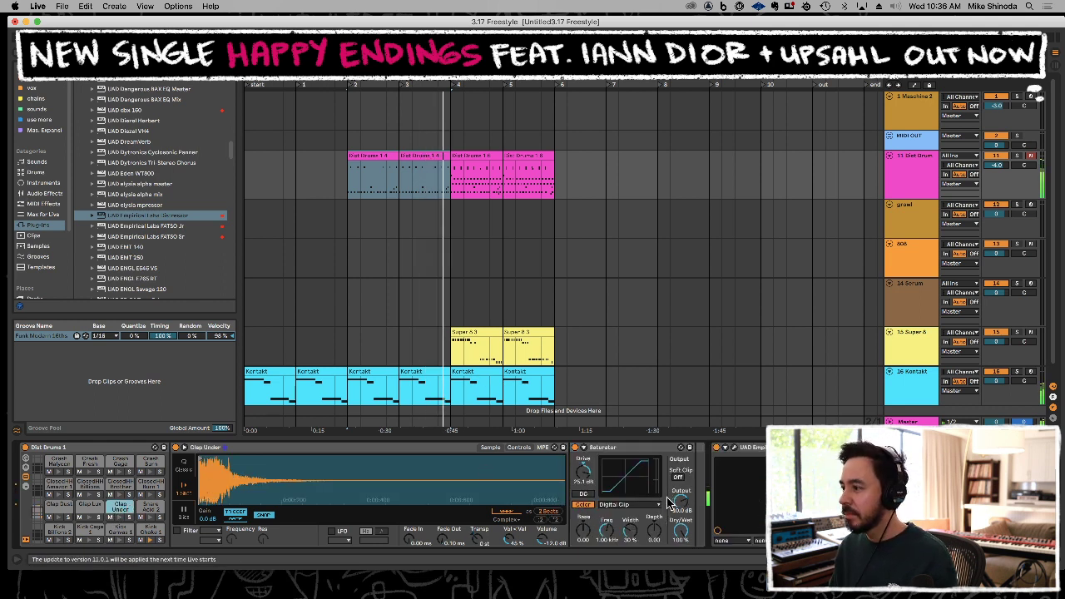
{"action": "key", "text": "space"}
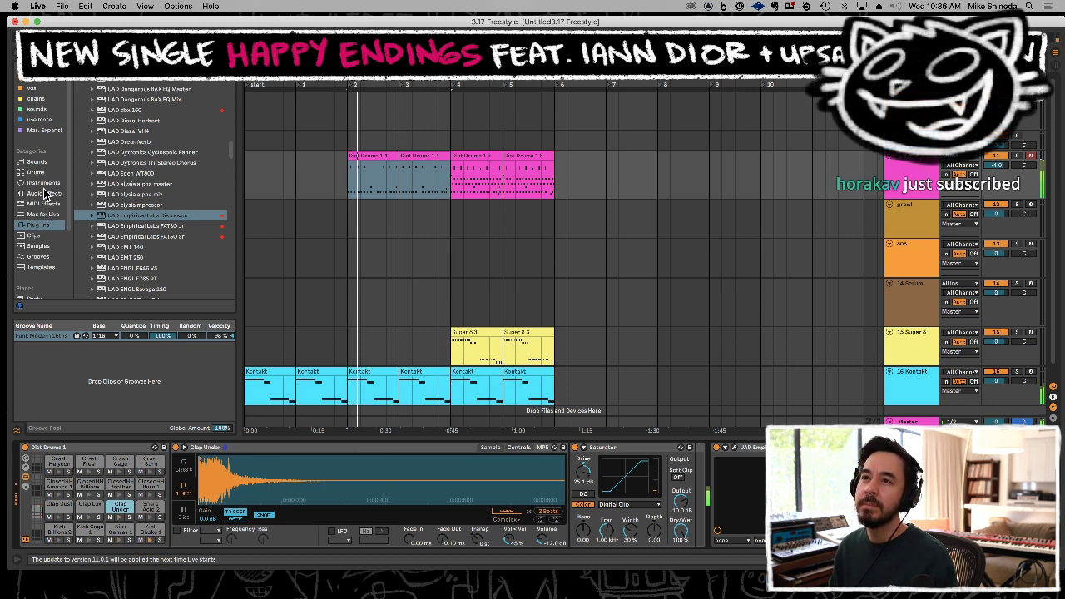
Add the Car Garage room preset of Hybrid Reverb to the Clap Under pad directly after its sampler and play the result.
{"action": "left_click", "coordinate": [45, 194]}
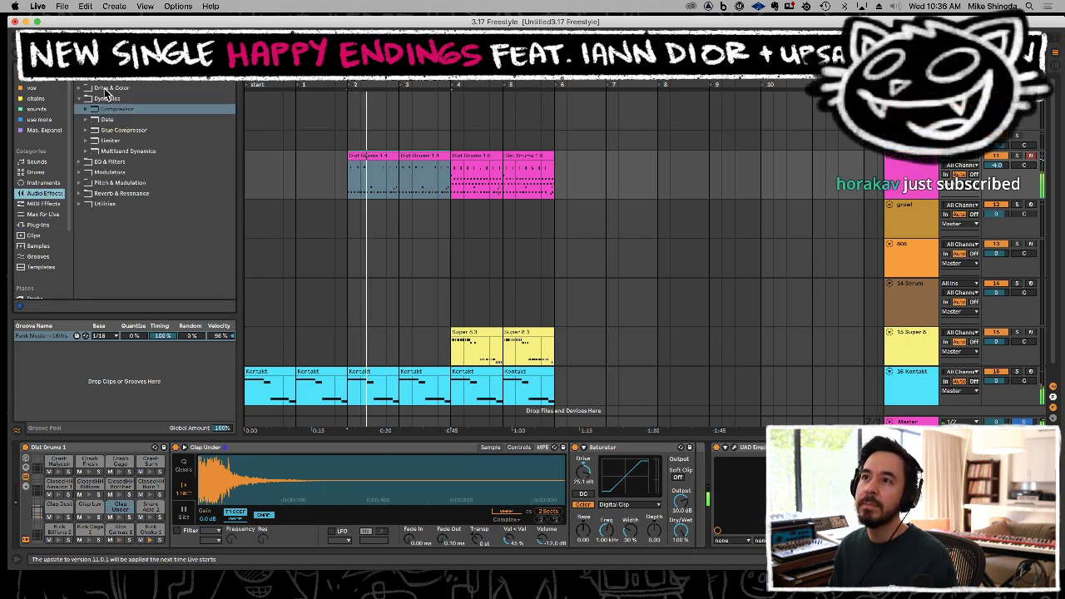
{"action": "left_click", "coordinate": [106, 194]}
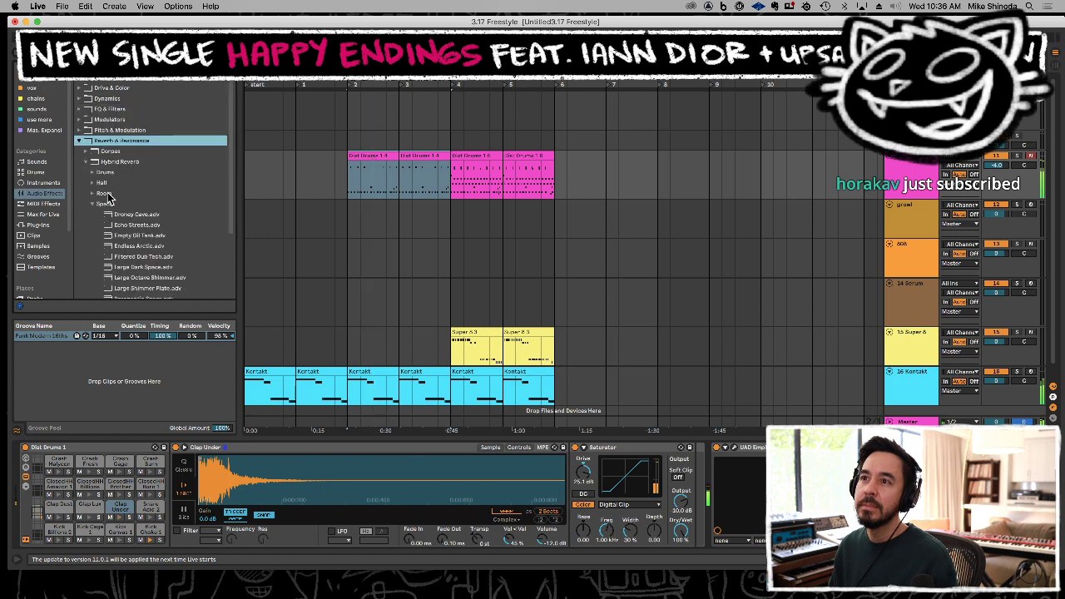
{"action": "left_click", "coordinate": [104, 194]}
{"action": "left_click", "coordinate": [113, 205]}
{"action": "left_click_drag", "start_coordinate": [113, 207], "coordinate": [582, 466]}
{"action": "key", "text": "space"}
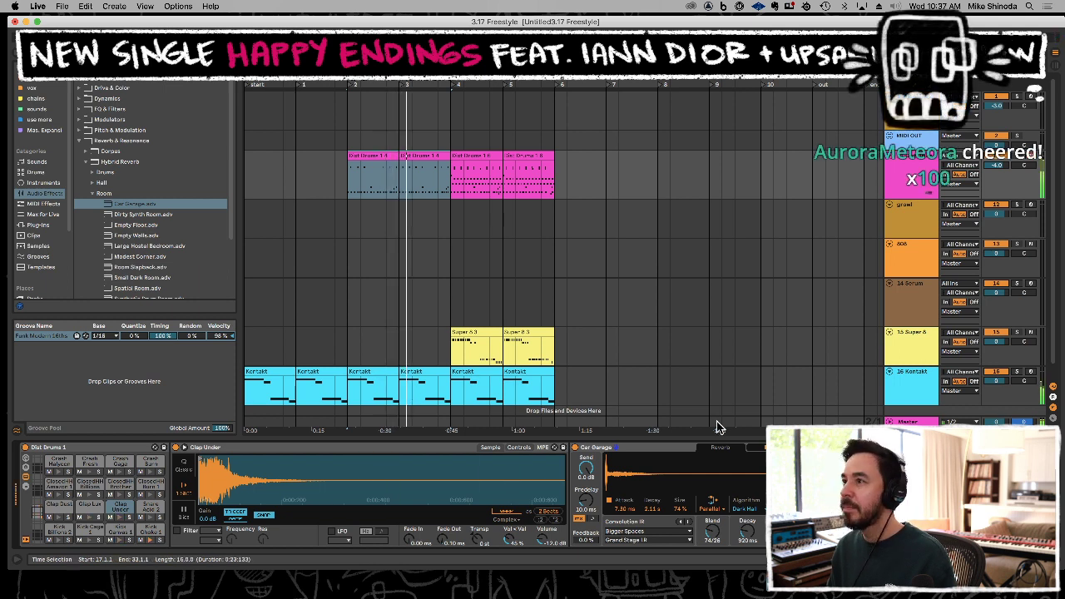
Cut a drum break out of Dist Drums from 29.3.1 to 32.1.1 and select the drum clip at bar 33.
{"action": "left_click_drag", "start_coordinate": [419, 81], "coordinate": [527, 81]}
{"action": "left_click_drag", "start_coordinate": [418, 71], "coordinate": [418, 147]}
{"action": "left_click_drag", "start_coordinate": [466, 176], "coordinate": [541, 173]}
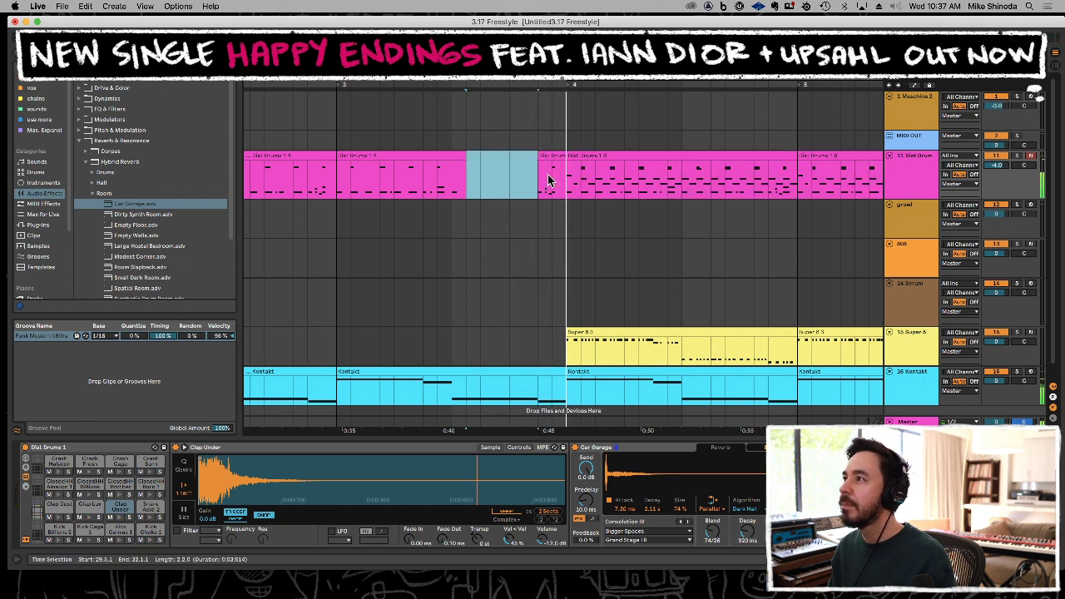
{"action": "left_click_drag", "start_coordinate": [618, 85], "coordinate": [424, 59]}
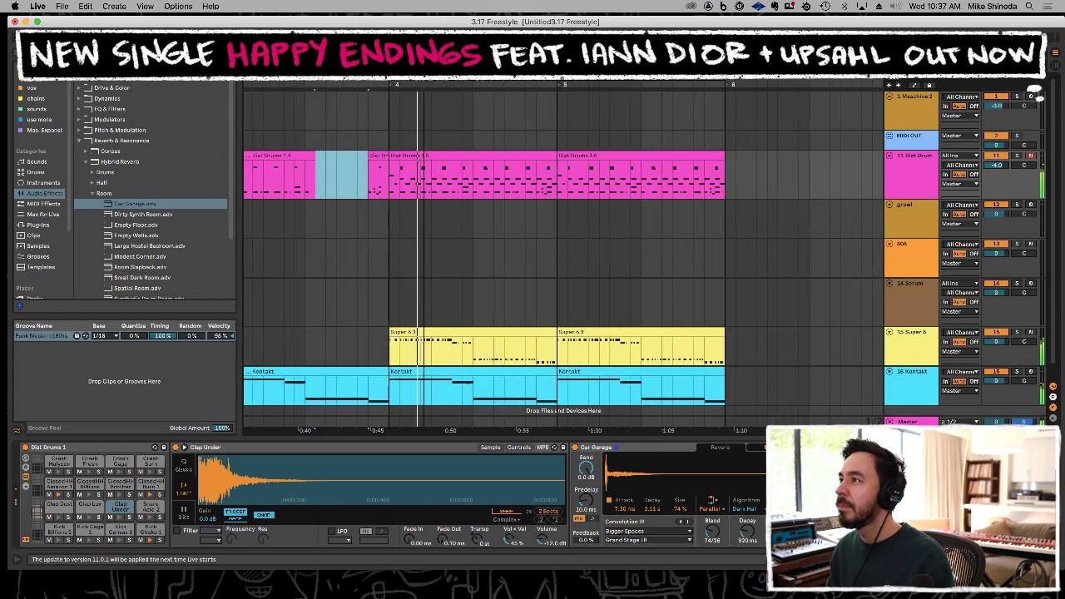
{"action": "key", "text": "minus"}
{"action": "left_click", "coordinate": [467, 154]}
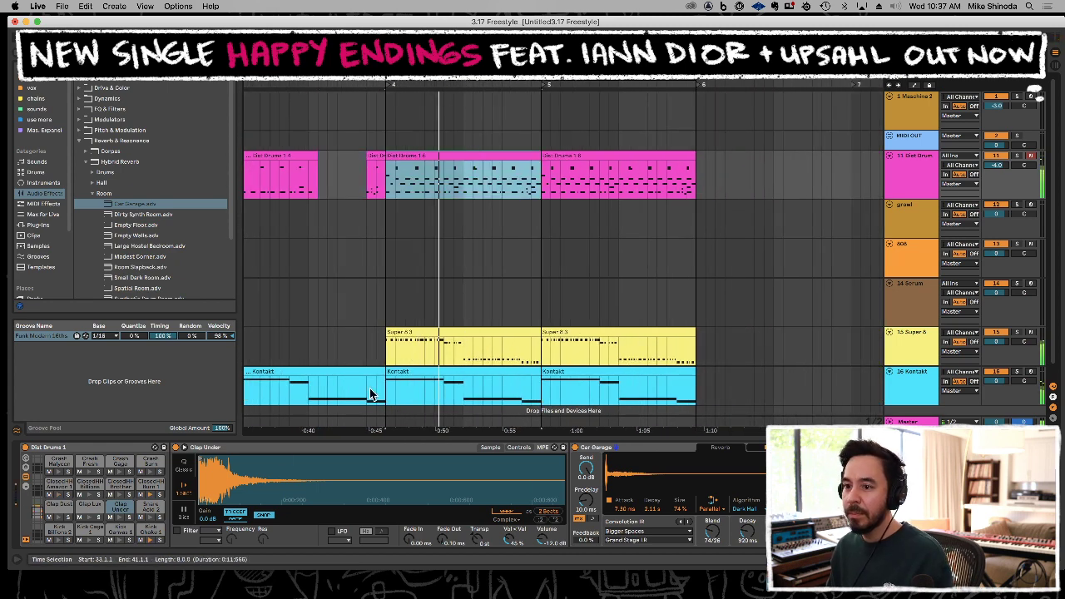
On the Perc Amazon 3 pad, set the Saturator to Medium Curve with Dry/Wet at 45.7 %.
{"action": "left_click", "coordinate": [36, 508]}
{"action": "key", "text": "space"}
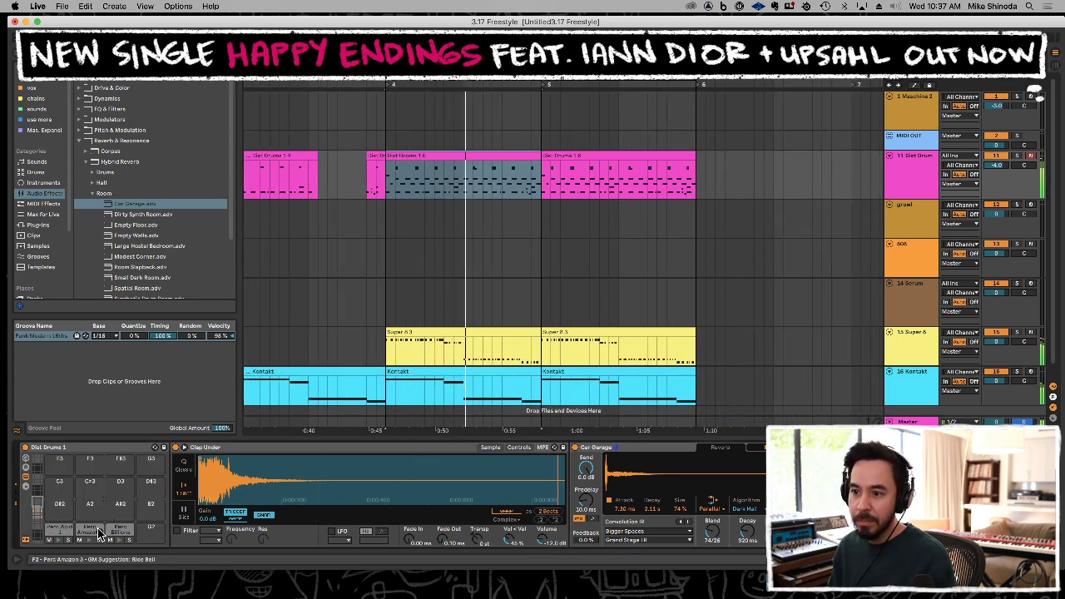
{"action": "left_click", "coordinate": [92, 541]}
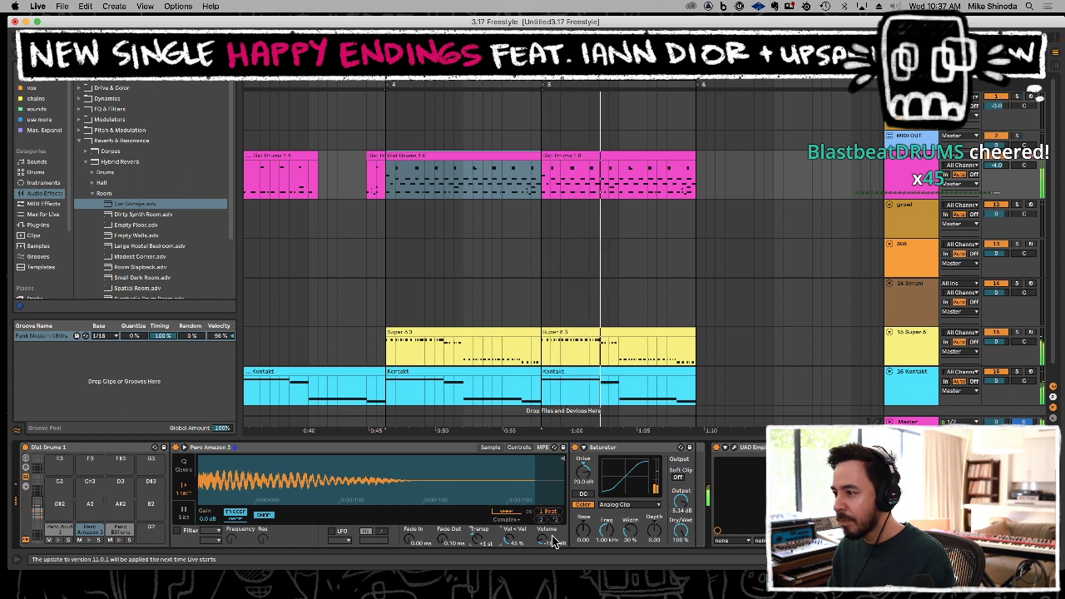
{"action": "left_click", "coordinate": [639, 505]}
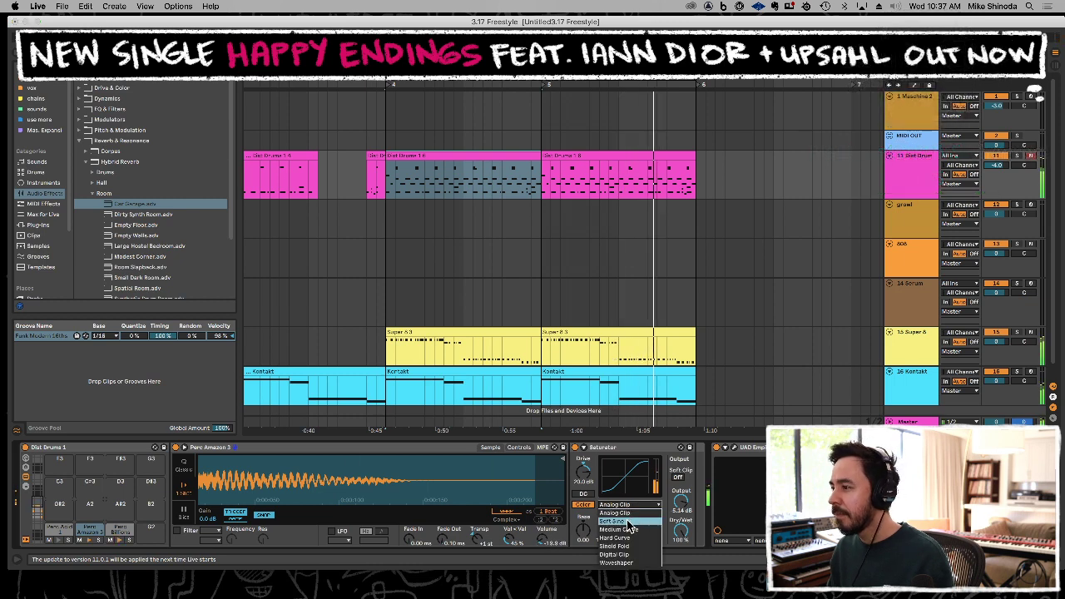
{"action": "left_click", "coordinate": [631, 521]}
{"action": "left_click", "coordinate": [631, 505]}
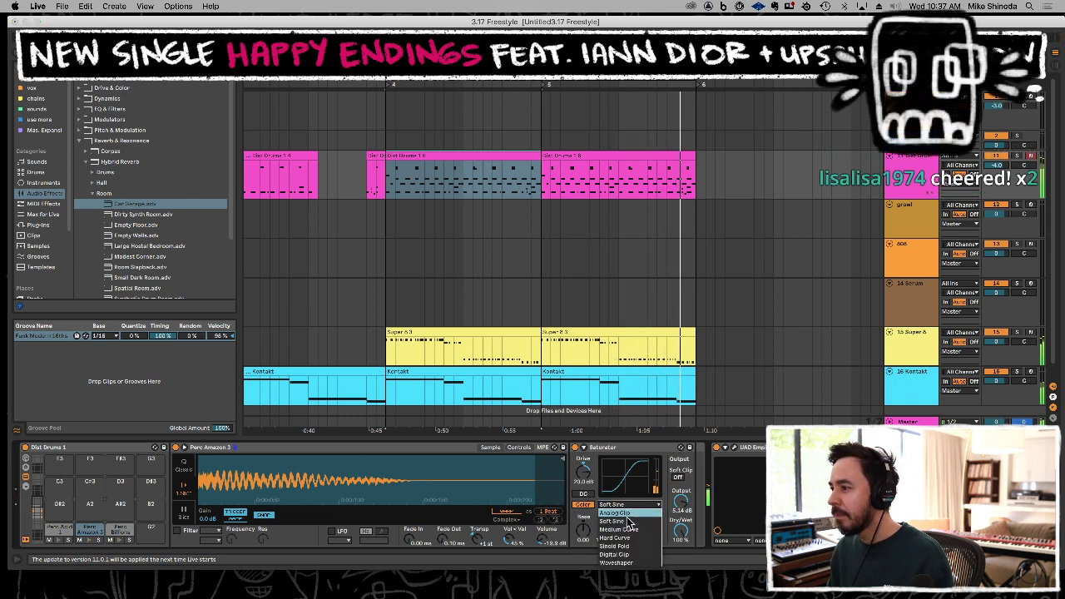
{"action": "left_click", "coordinate": [629, 535]}
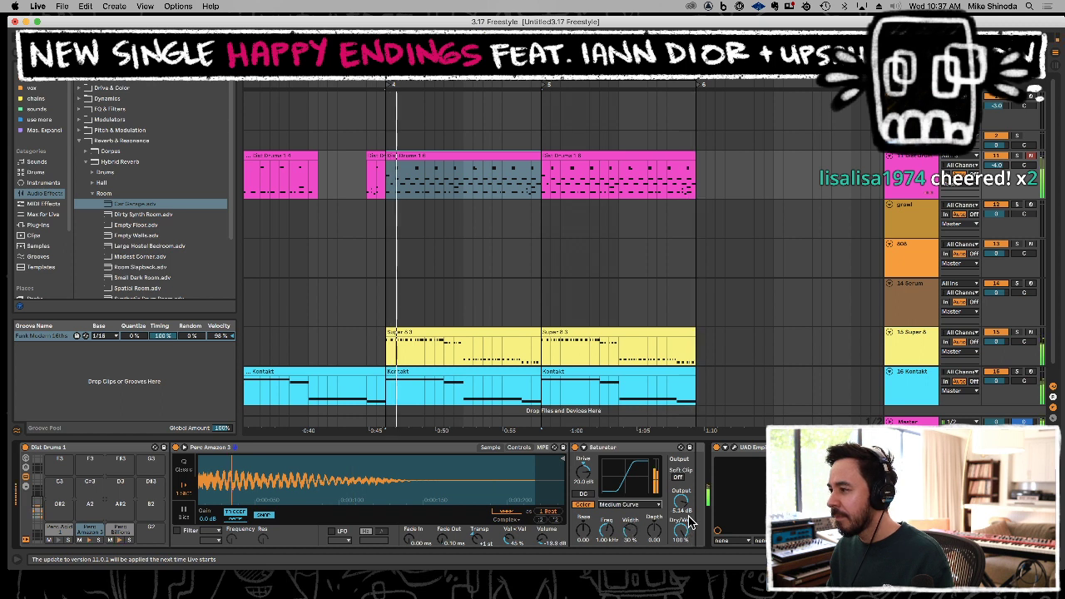
{"action": "left_click_drag", "start_coordinate": [681, 530], "coordinate": [681, 556]}
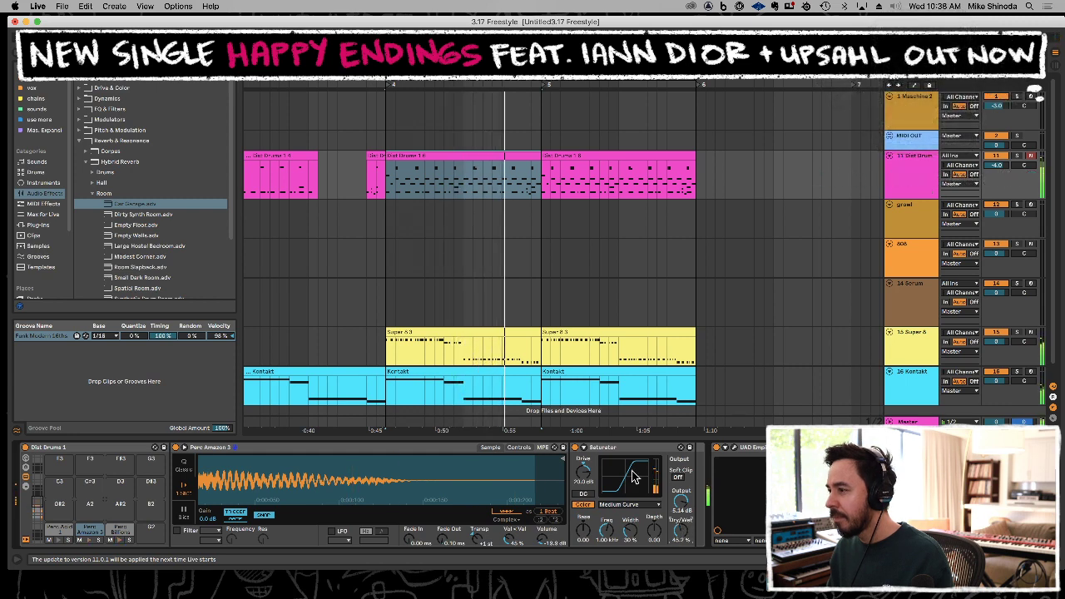
Set the Serum track volume to -21.4 dB and record a Serum part through bars 41 to 49.
{"action": "left_click_drag", "start_coordinate": [549, 84], "coordinate": [450, 60]}
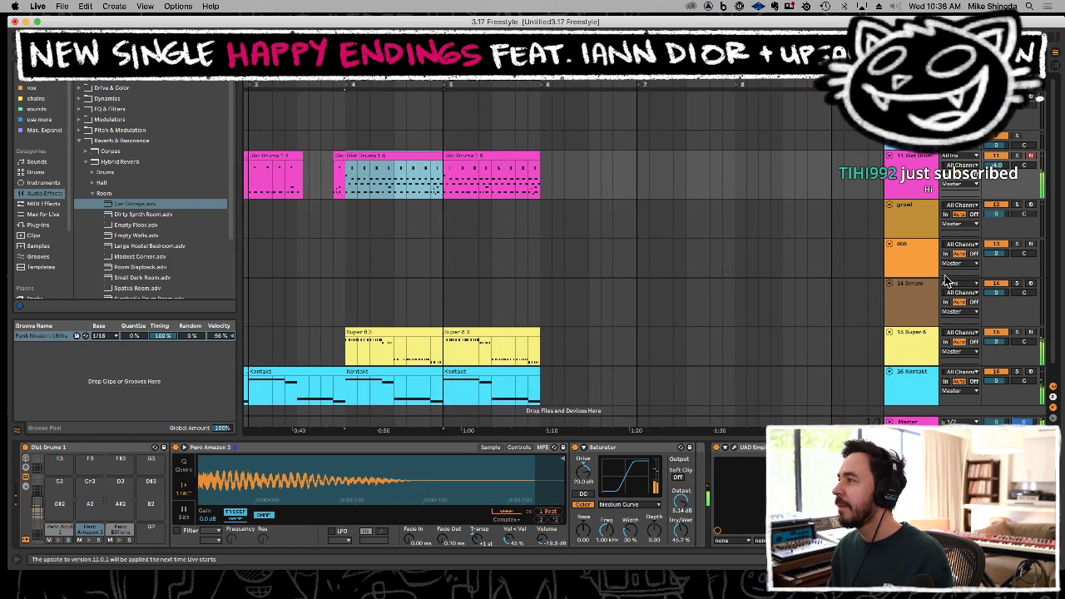
{"action": "left_click", "coordinate": [511, 155]}
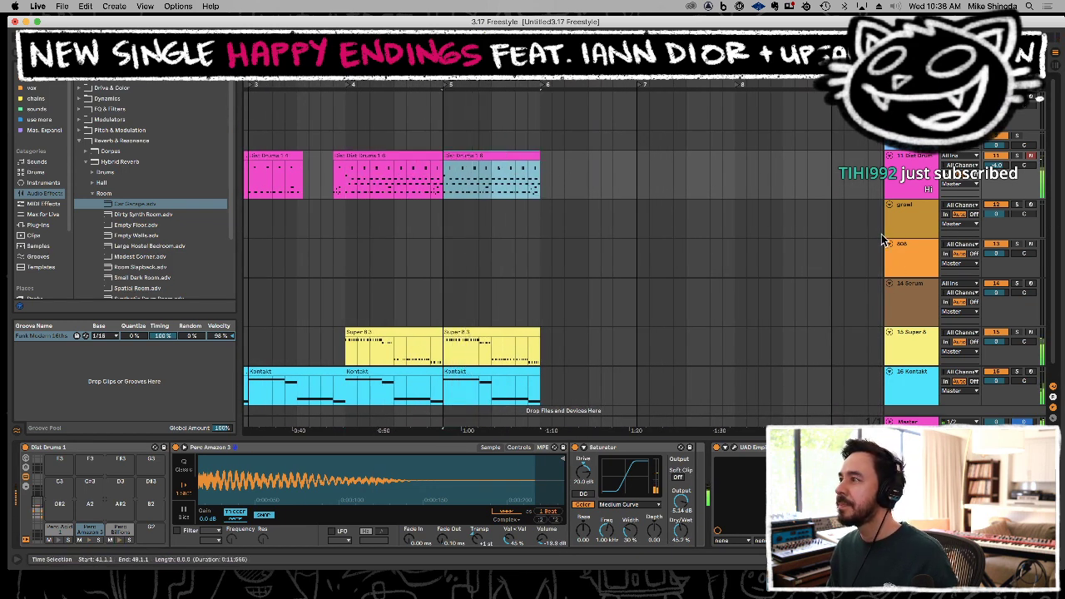
{"action": "left_click", "coordinate": [913, 304]}
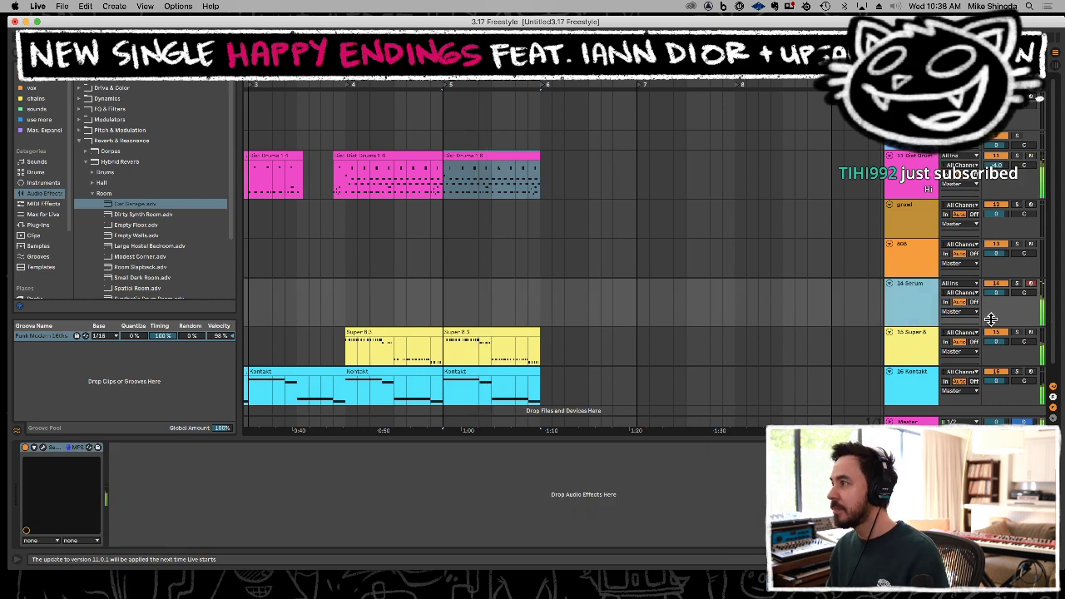
{"action": "left_click_drag", "start_coordinate": [996, 292], "coordinate": [997, 325]}
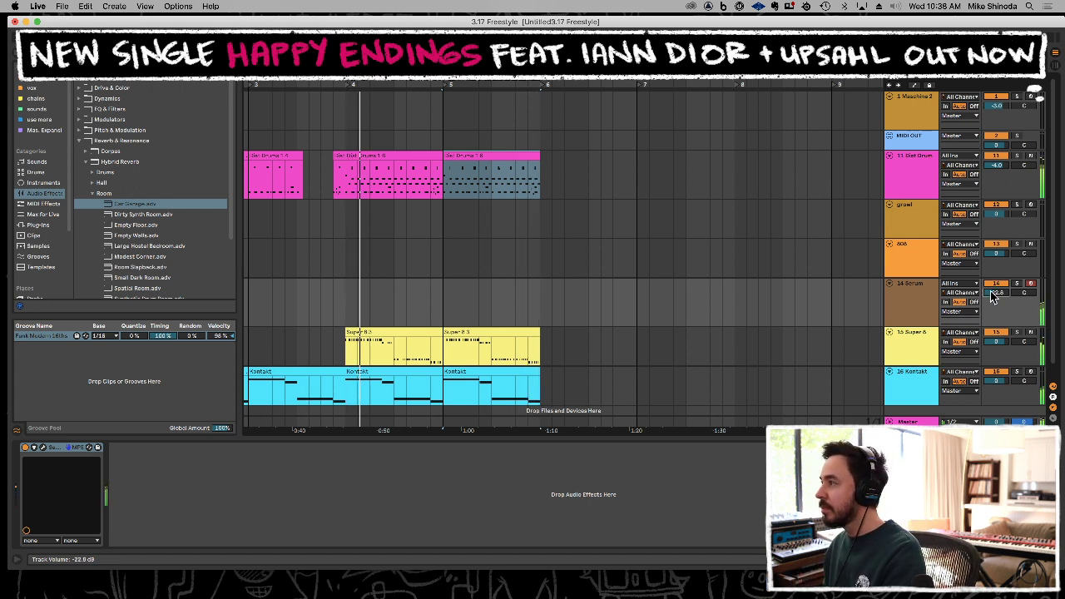
{"action": "left_click_drag", "start_coordinate": [998, 292], "coordinate": [997, 289]}
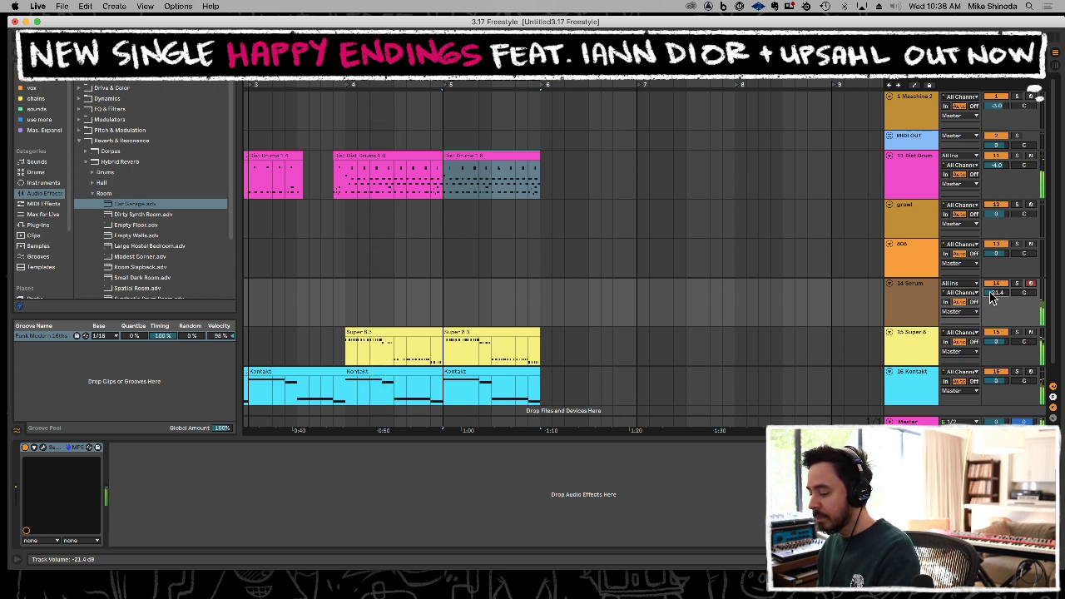
{"action": "key", "text": "space"}
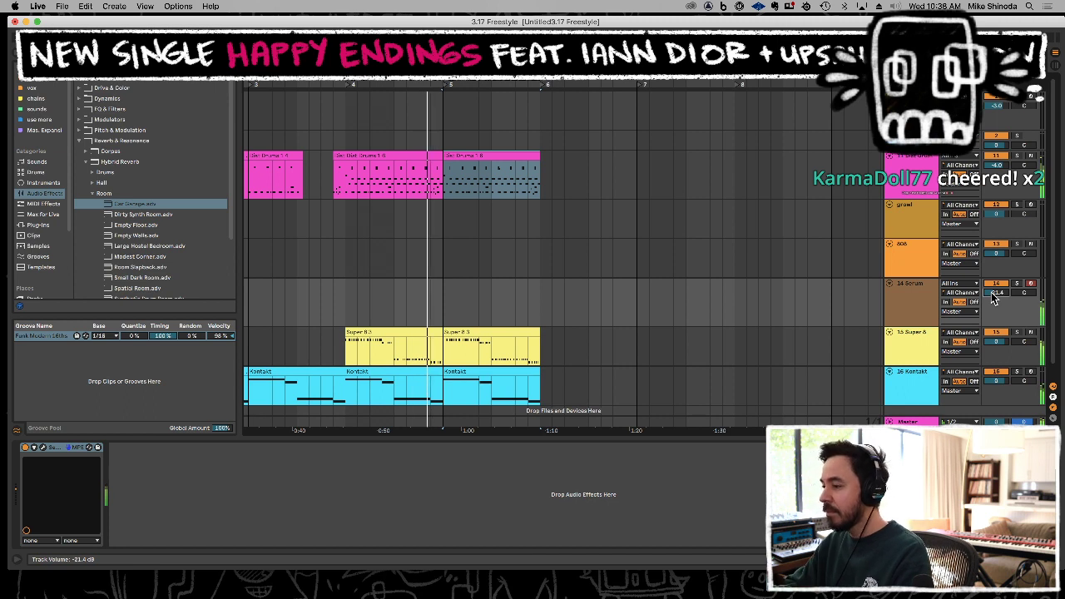
{"action": "key", "text": "F9"}
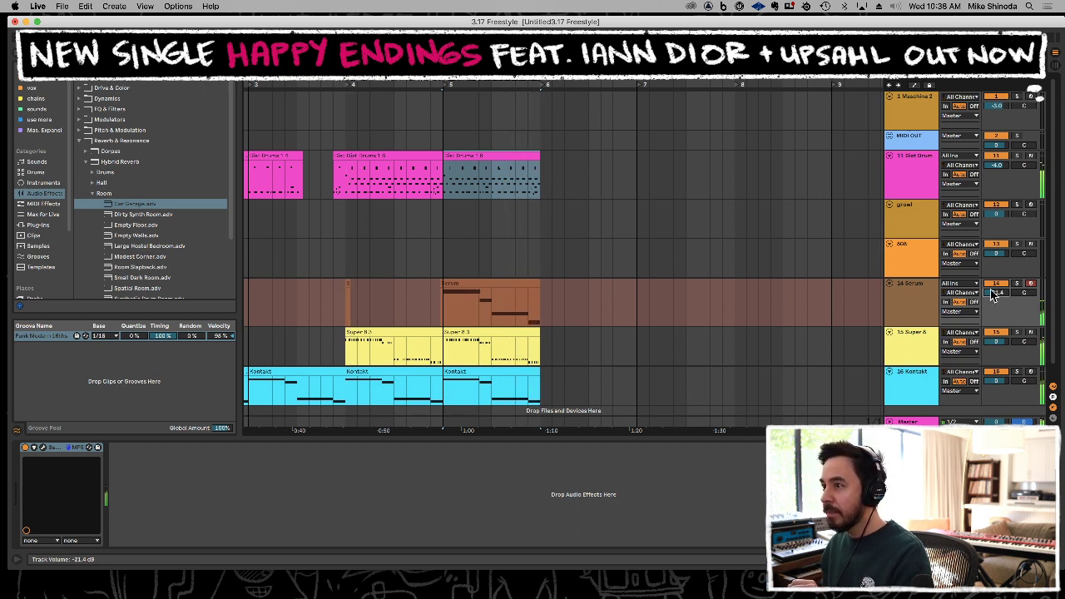
Raise the first two long notes of the recorded Serum clip to E3 and D3 and select all its notes.
{"action": "double_click", "coordinate": [487, 285]}
{"action": "left_click_drag", "start_coordinate": [705, 289], "coordinate": [838, 391]}
{"action": "key", "text": "Up"}
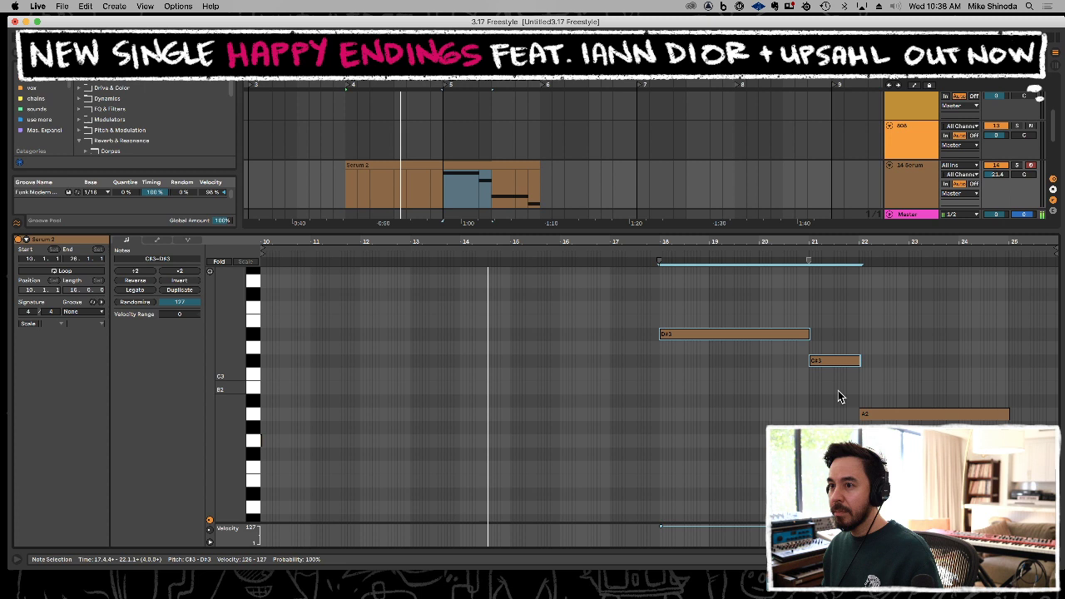
{"action": "key", "text": "Up"}
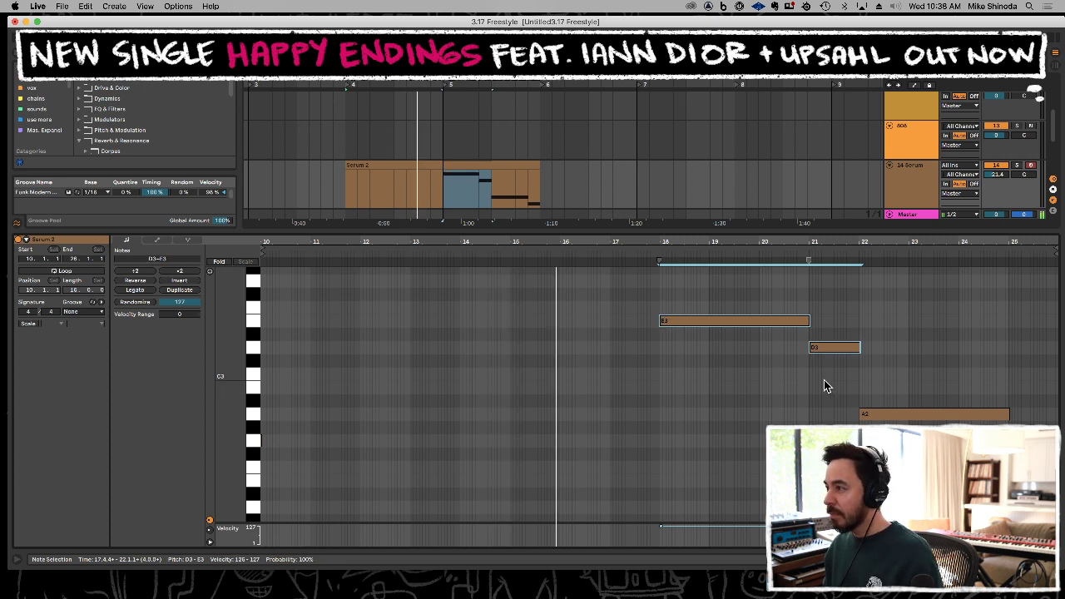
{"action": "key", "text": "super+a"}
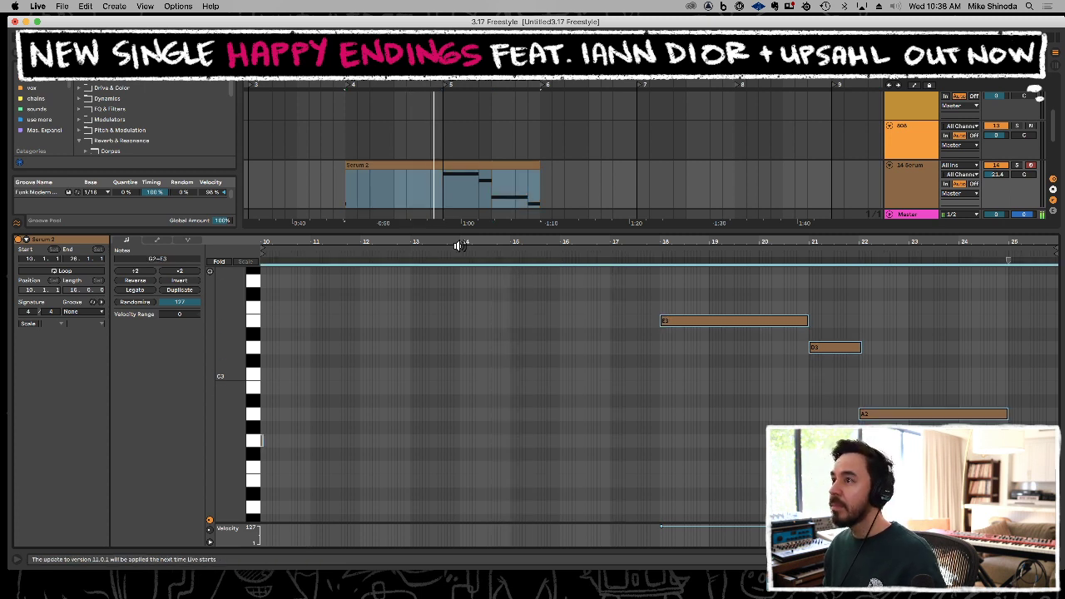
Remove the Serum clip's section before bar 41, close the clip editor and restart playback.
{"action": "left_click_drag", "start_coordinate": [321, 183], "coordinate": [433, 177]}
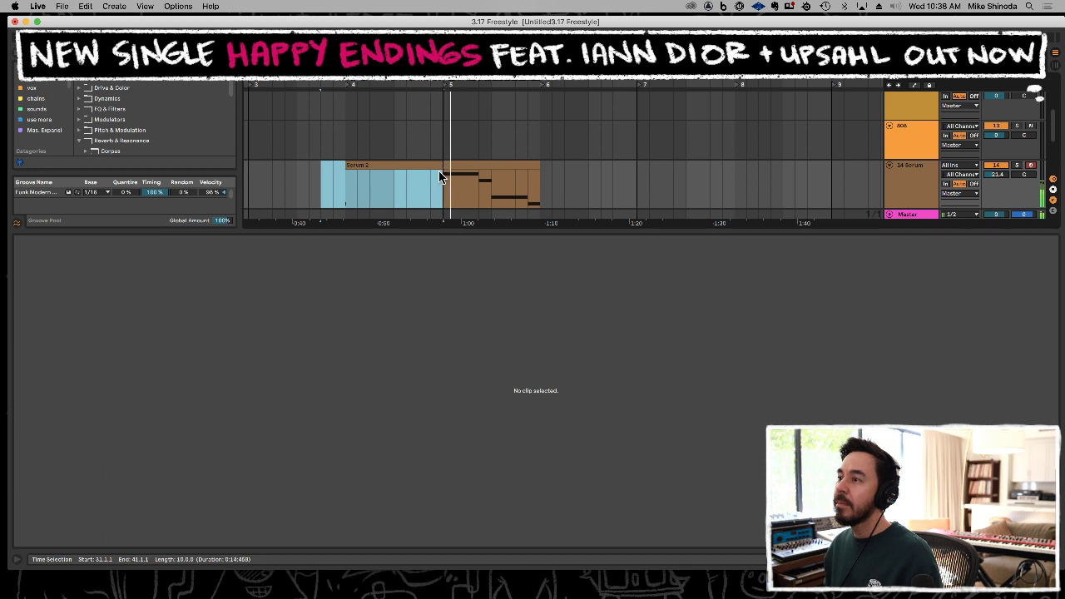
{"action": "key", "text": "super+e"}
{"action": "key", "text": "super+alt+l"}
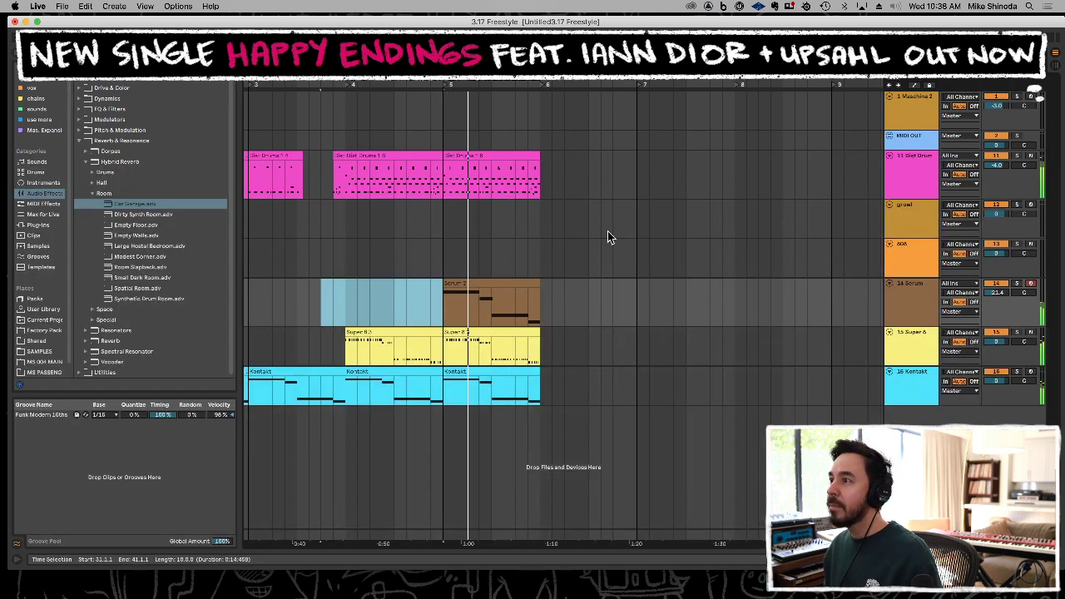
{"action": "key", "text": "space"}
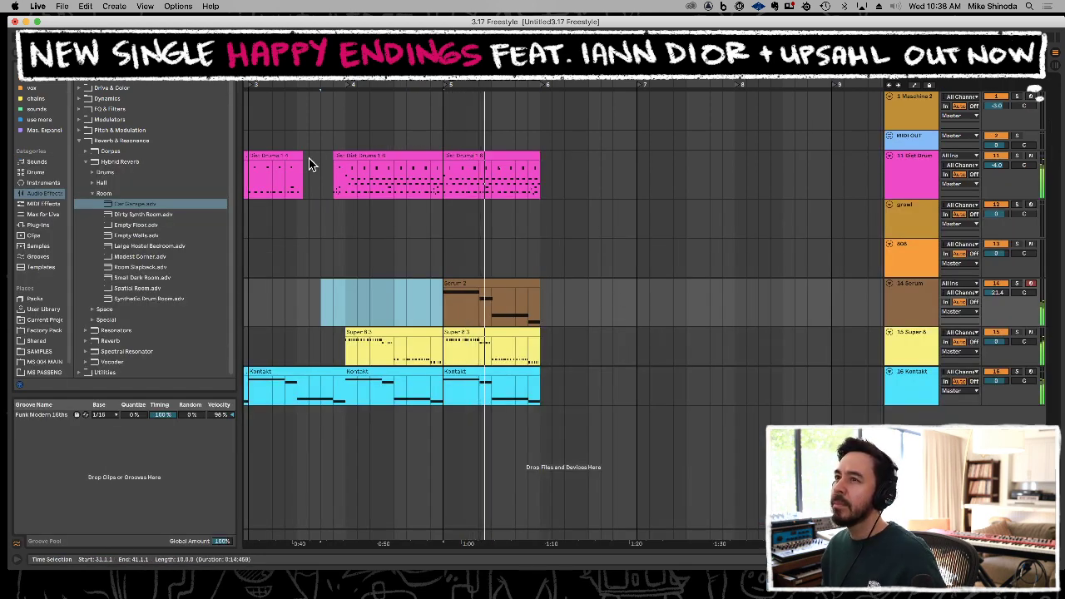
Copy the Dist Drums clip at bar 17 and paste it at bar 49.
{"action": "key", "text": "minus"}
{"action": "key", "text": "minus"}
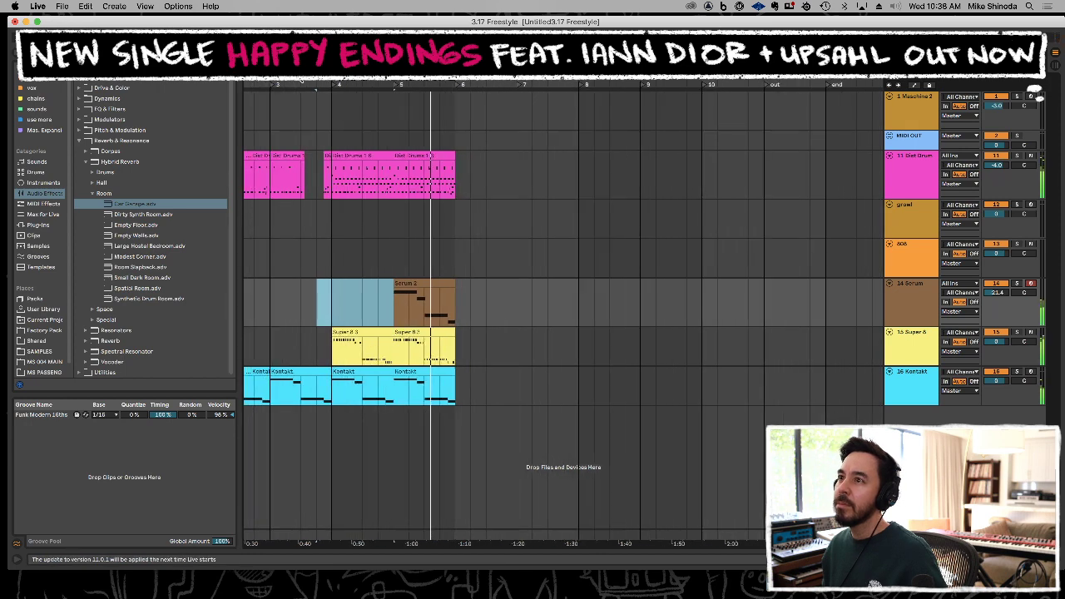
{"action": "left_click", "coordinate": [259, 154]}
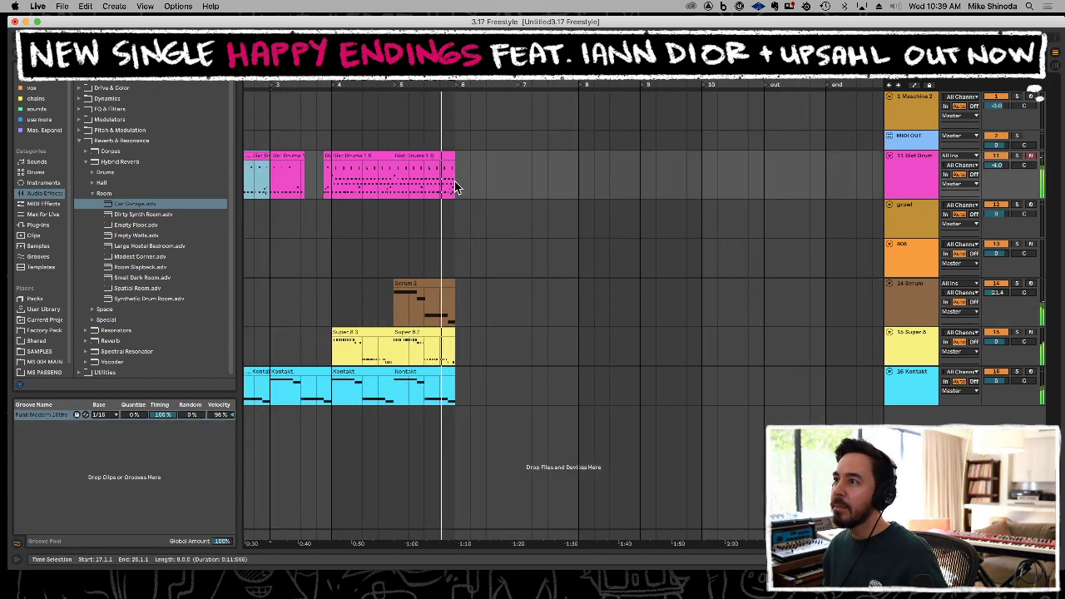
{"action": "left_click", "coordinate": [456, 184]}
{"action": "key", "text": "super+v"}
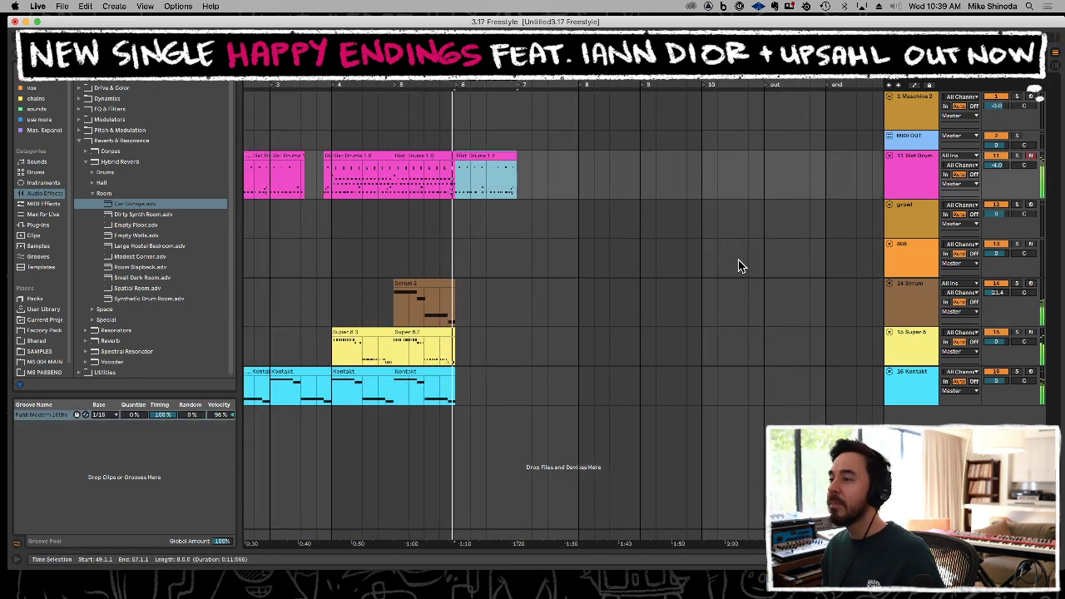
Set the growl track's Kick Amazon 2 sampler to a transpose of +3 st and a detune of -50 ct and restart playback.
{"action": "left_click", "coordinate": [902, 213]}
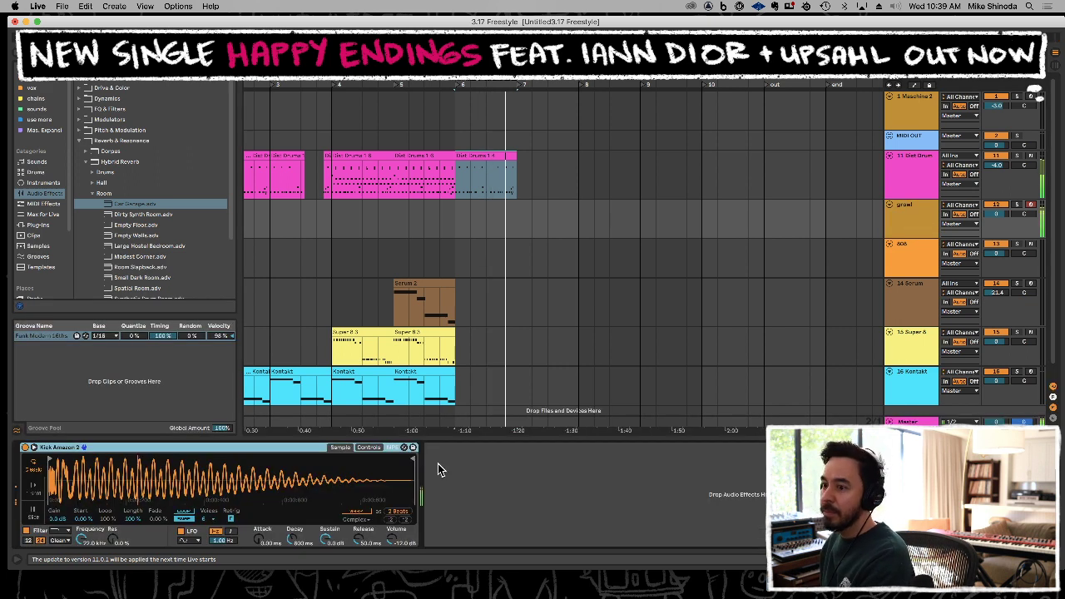
{"action": "left_click", "coordinate": [370, 448]}
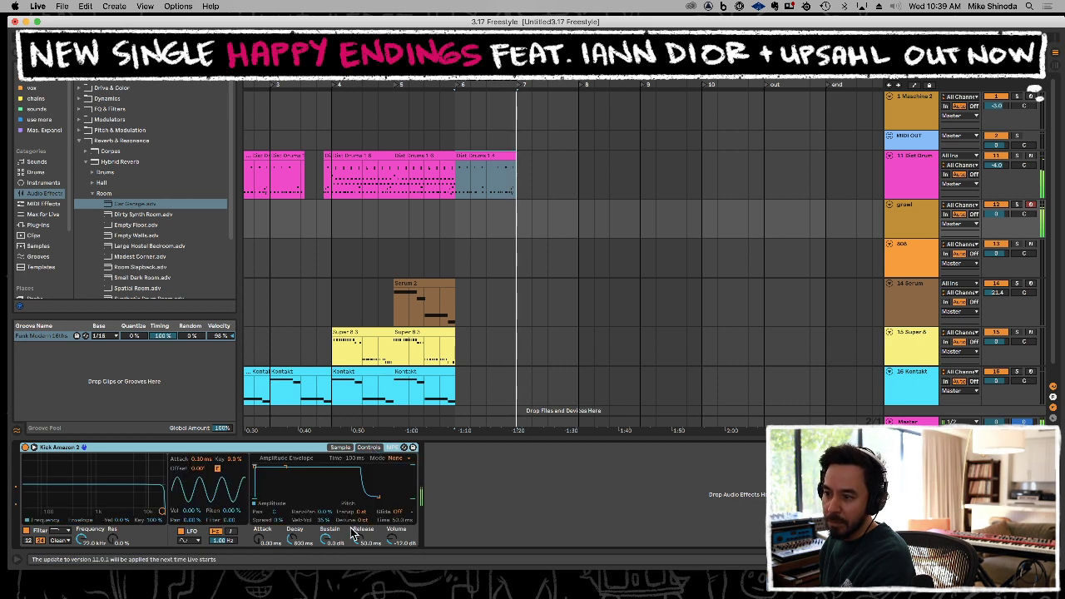
{"action": "left_click_drag", "start_coordinate": [362, 520], "coordinate": [362, 509]}
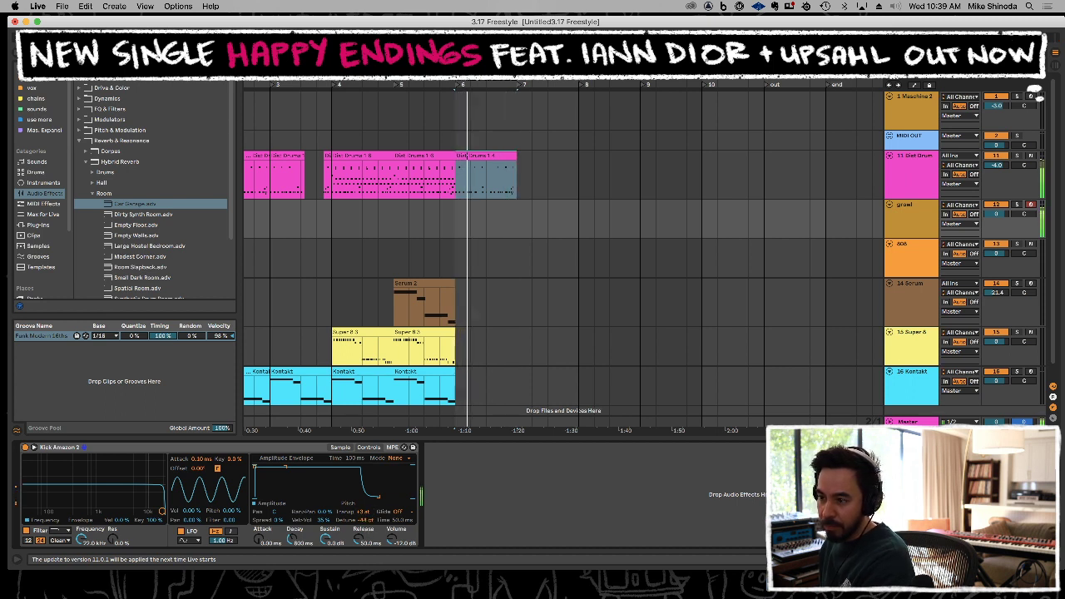
{"action": "key", "text": "space"}
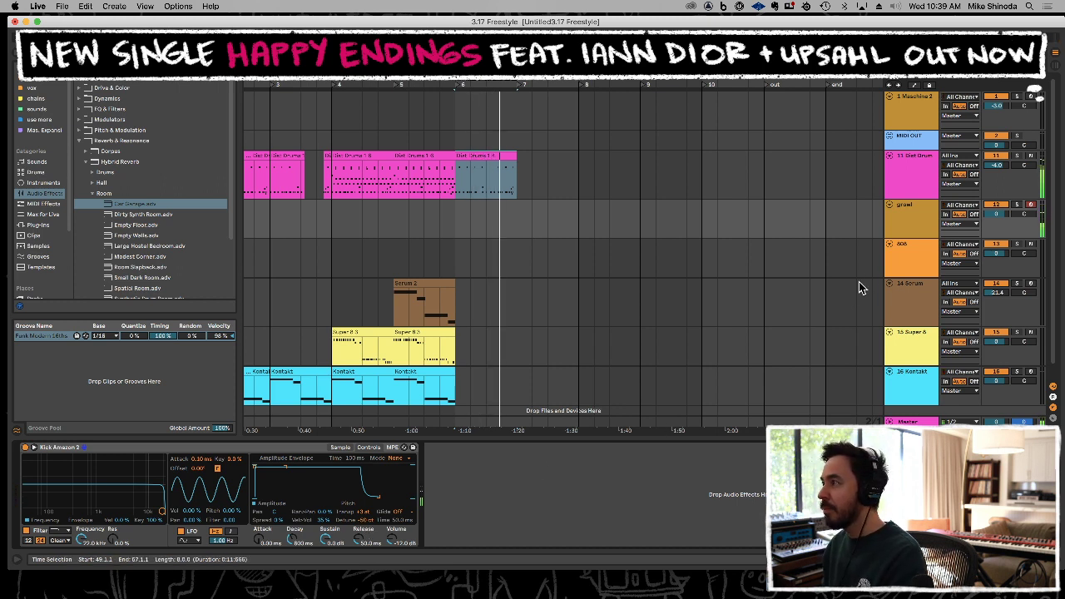
Audition the 808 and Serum tracks against the drums at bar 49 and record a Serum part through bars 49 to 57.
{"action": "left_click", "coordinate": [895, 265]}
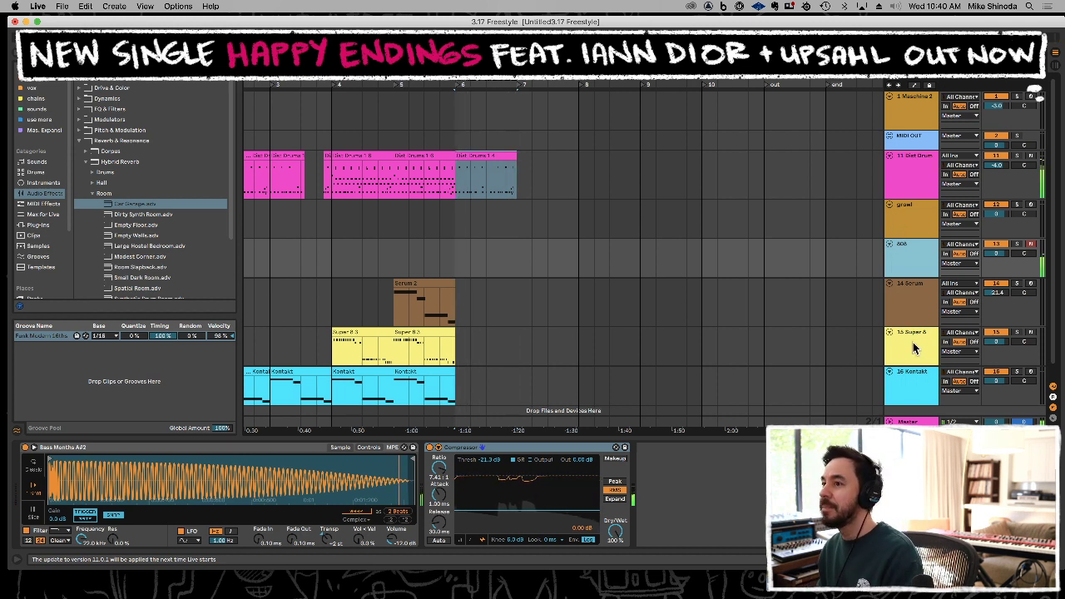
{"action": "left_click", "coordinate": [908, 302]}
{"action": "key", "text": "space"}
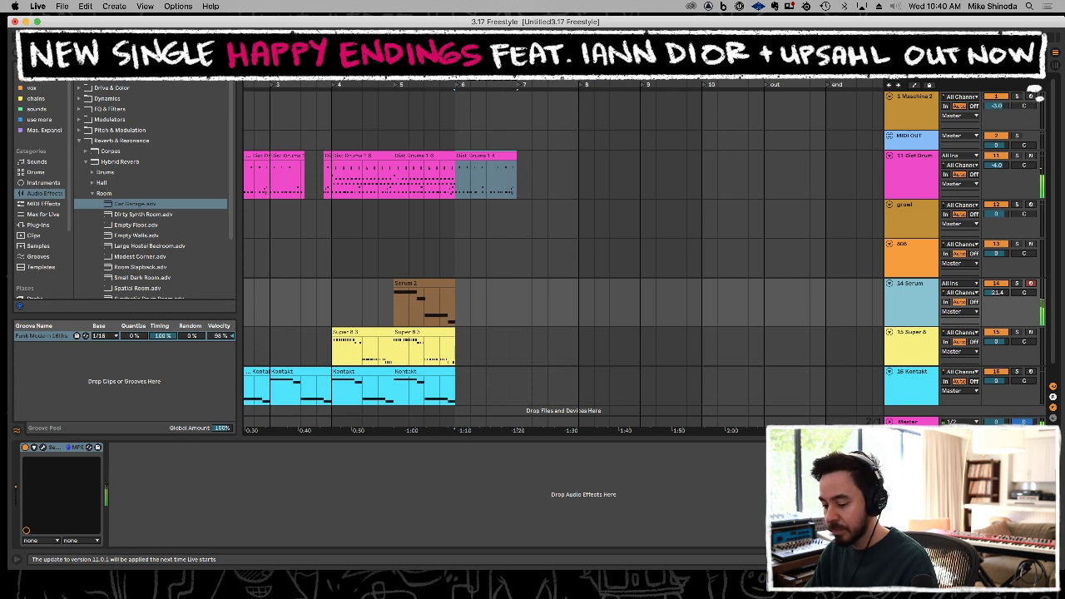
{"action": "key", "text": "space"}
{"action": "left_click", "coordinate": [457, 157]}
{"action": "key", "text": "space"}
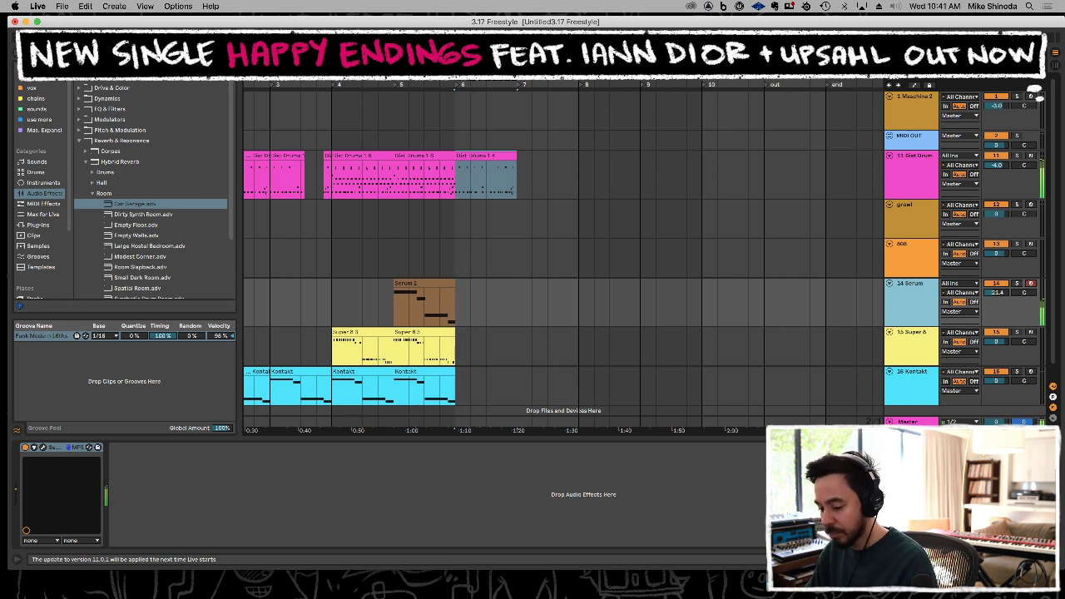
{"action": "key", "text": "space"}
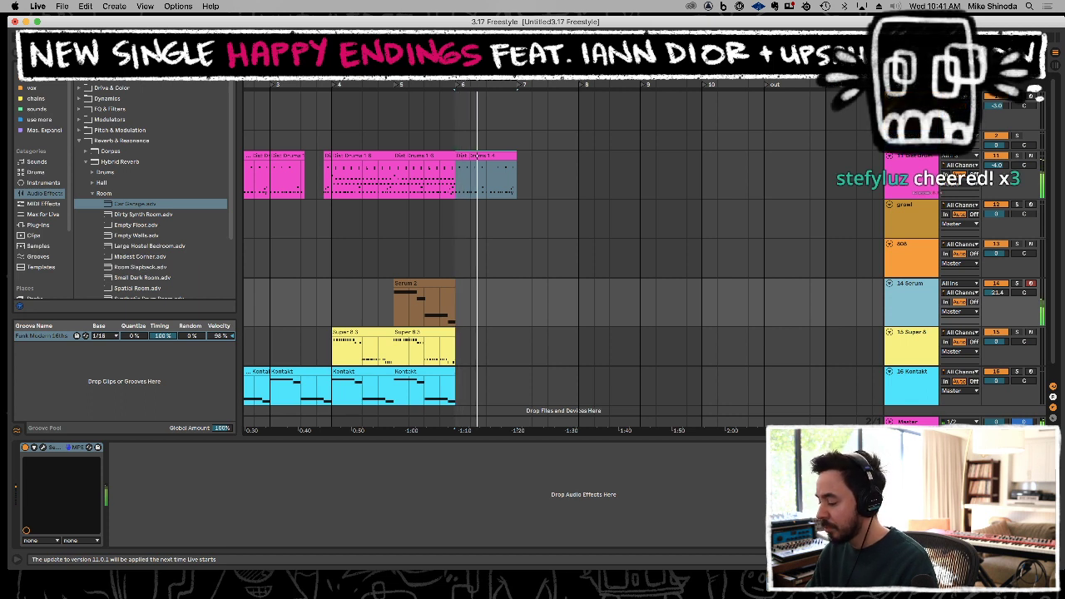
{"action": "key", "text": "F9"}
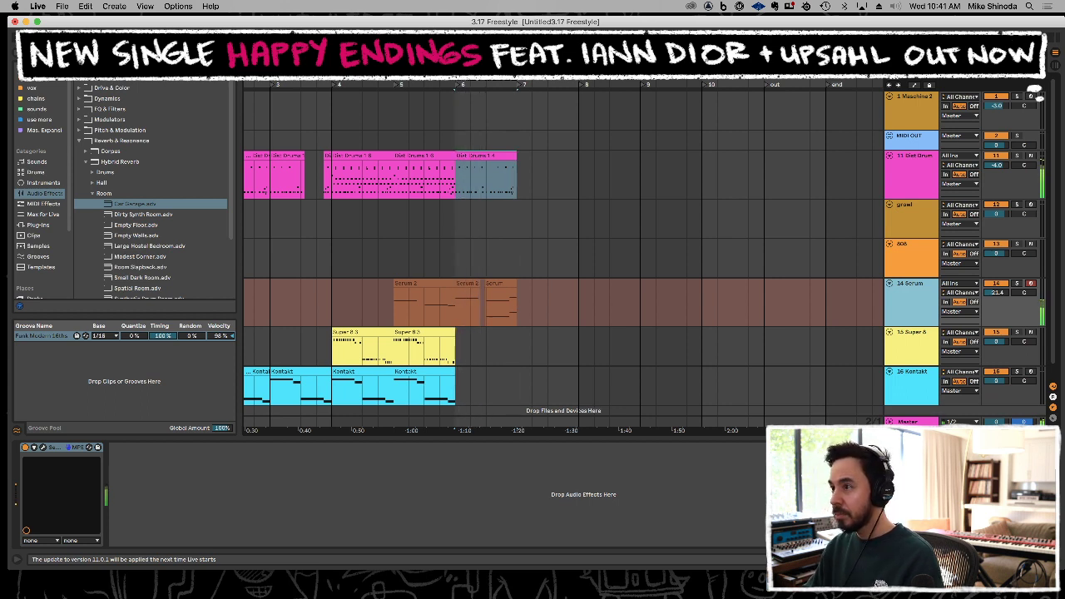
{"action": "key", "text": "F9"}
Split the recorded Serum clip at bar 53 and delete its section between bars 49 and 53.
{"action": "left_click", "coordinate": [435, 284]}
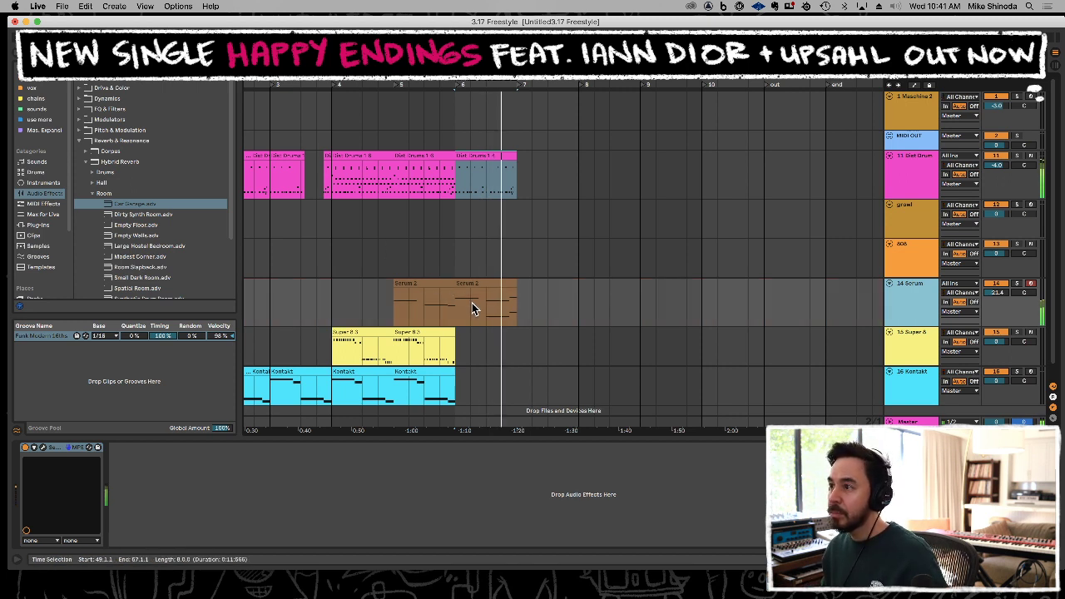
{"action": "left_click", "coordinate": [488, 305]}
{"action": "key", "text": "super+e"}
{"action": "left_click", "coordinate": [475, 283]}
{"action": "key", "text": "Delete"}
{"action": "mouse_move", "coordinate": [504, 285]}
{"action": "left_mouse_down"}
{"action": "mouse_move", "coordinate": [463, 288]}
{"action": "mouse_move", "coordinate": [475, 297]}
{"action": "mouse_move", "coordinate": [517, 285]}
{"action": "left_mouse_up"}
{"action": "key", "text": "super+z"}
{"action": "key", "text": "Right"}
{"action": "key", "text": "Right"}
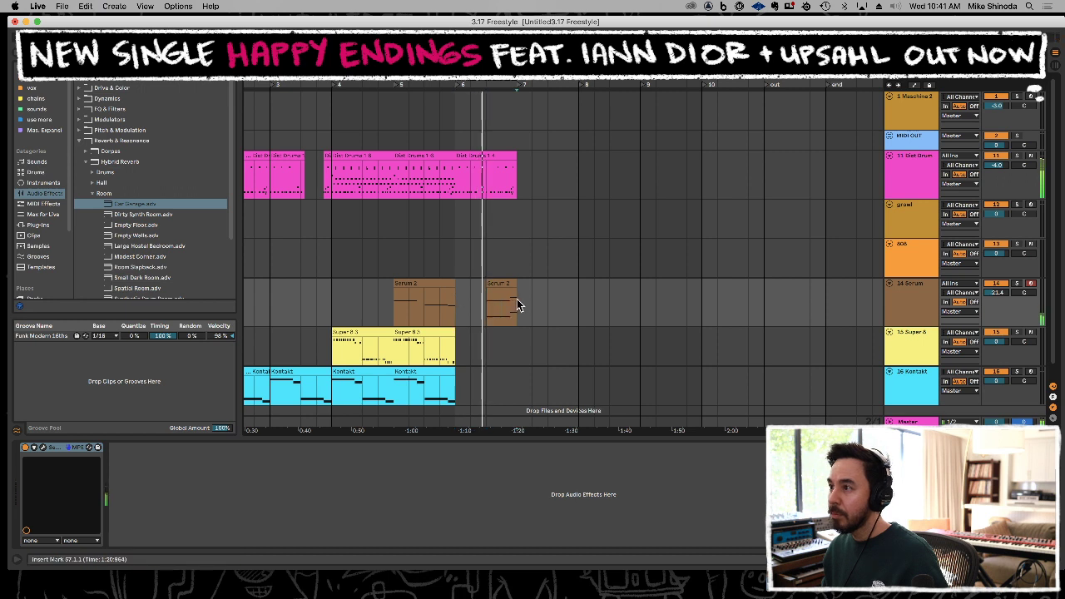
Cut the remaining Serum material from bars 53 to 61 and paste it at bar 49 as one clip.
{"action": "key", "text": "super+d"}
{"action": "left_click", "coordinate": [494, 302], "text": "shift"}
{"action": "key", "text": "super+x"}
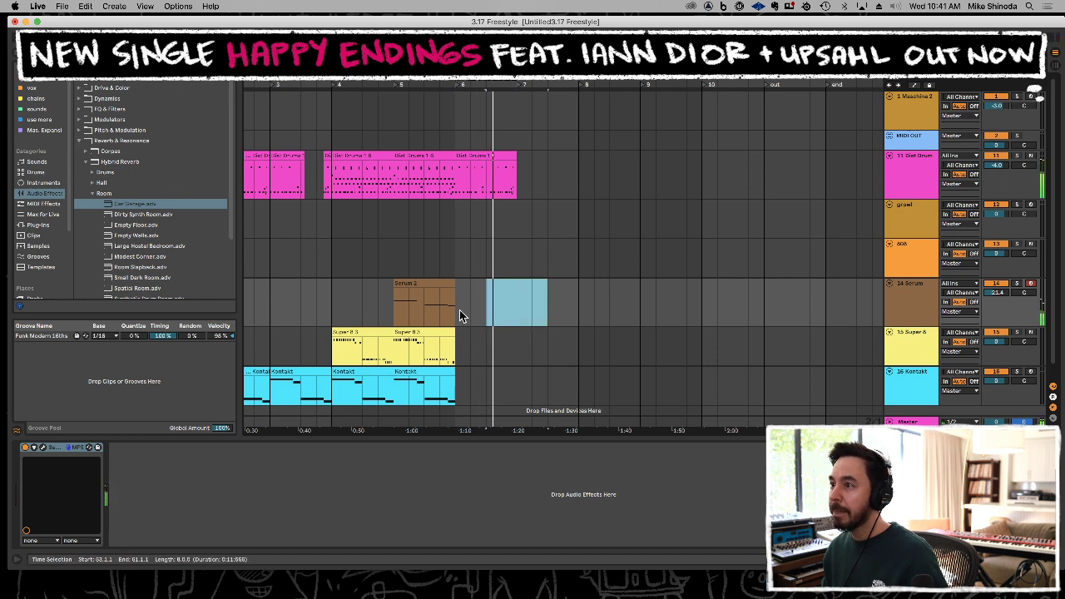
{"action": "left_click", "coordinate": [459, 310]}
{"action": "key", "text": "super+v"}
{"action": "key", "text": "super+j"}
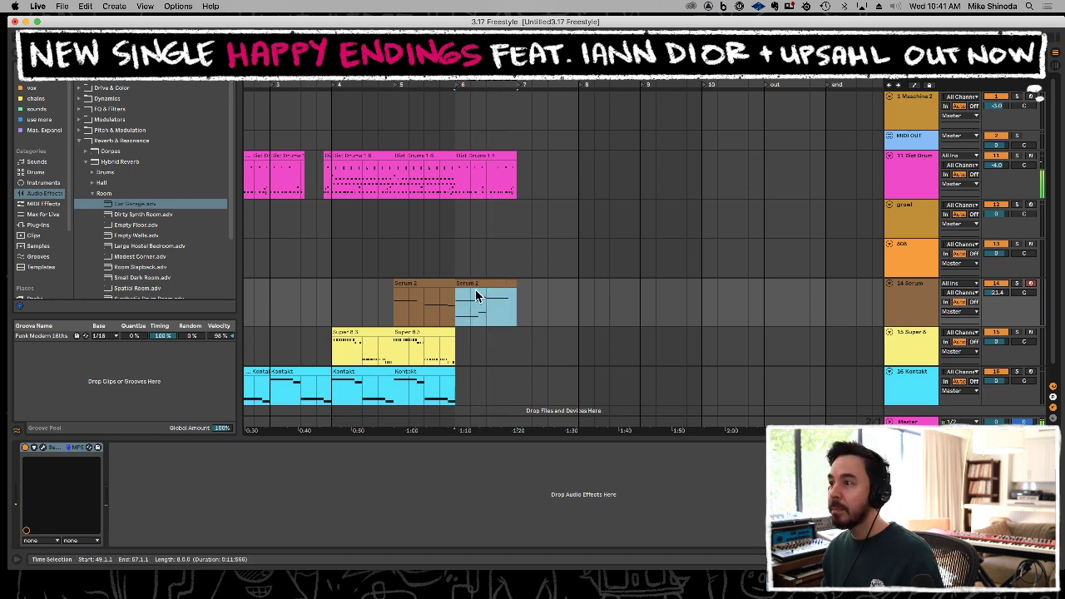
Open the Serum clip at bar 49 and quantize all its notes.
{"action": "double_click", "coordinate": [481, 281]}
{"action": "left_click", "coordinate": [304, 390]}
{"action": "key", "text": "space"}
{"action": "key", "text": "super+a"}
{"action": "key", "text": "super+u"}
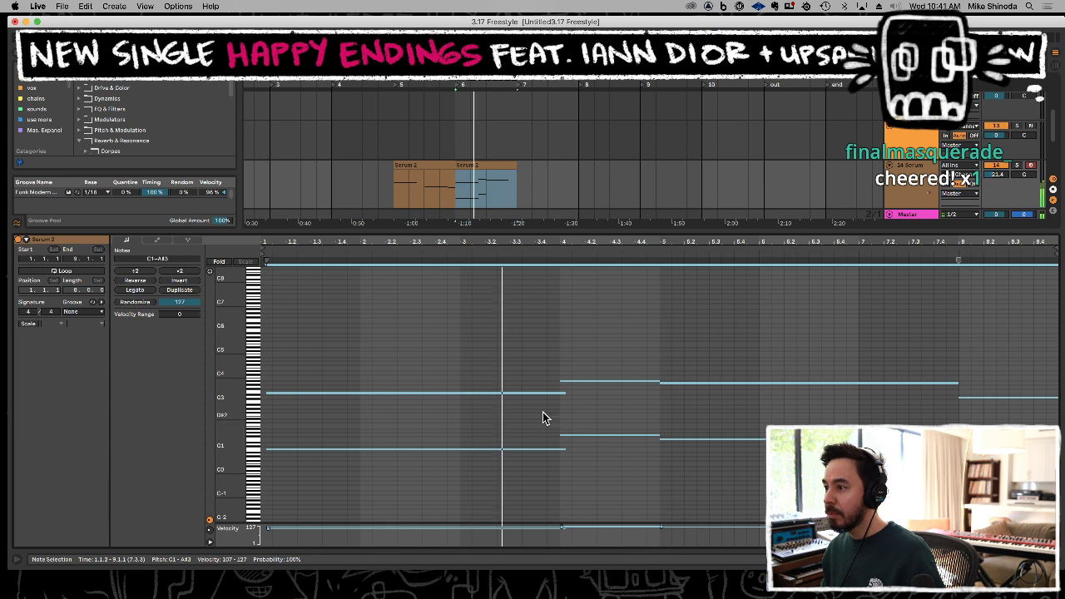
Make the Serum clip's first C1 and E3 notes run from 1.1.1 to 4.1.1 and close the clip editor.
{"action": "mouse_move", "coordinate": [519, 480]}
{"action": "left_mouse_down"}
{"action": "mouse_move", "coordinate": [524, 366]}
{"action": "mouse_move", "coordinate": [560, 393]}
{"action": "left_mouse_up"}
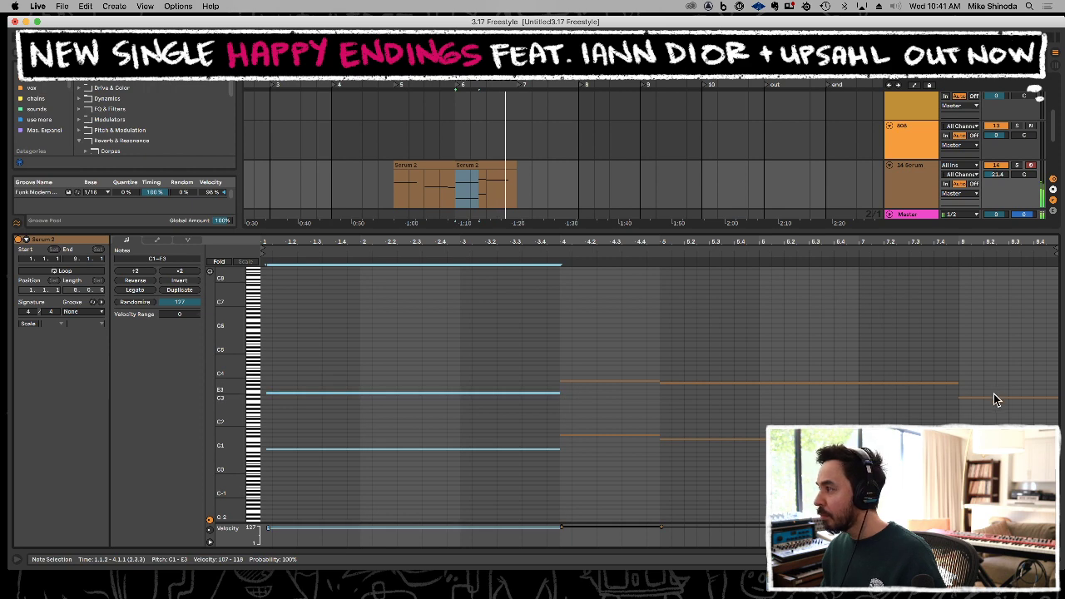
{"action": "left_click_drag", "start_coordinate": [230, 475], "coordinate": [244, 475]}
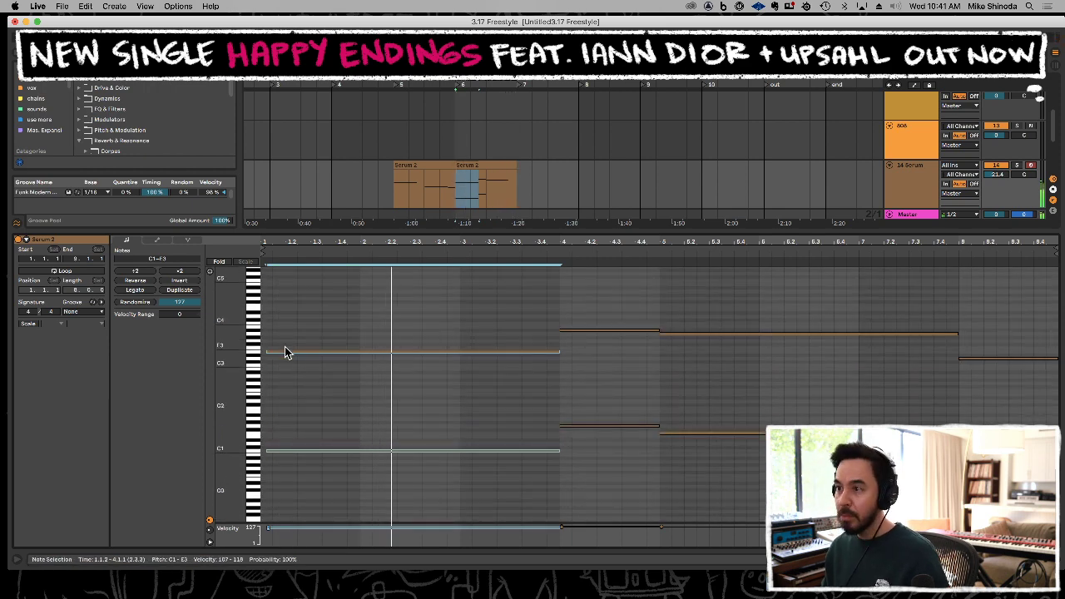
{"action": "key", "text": "Left"}
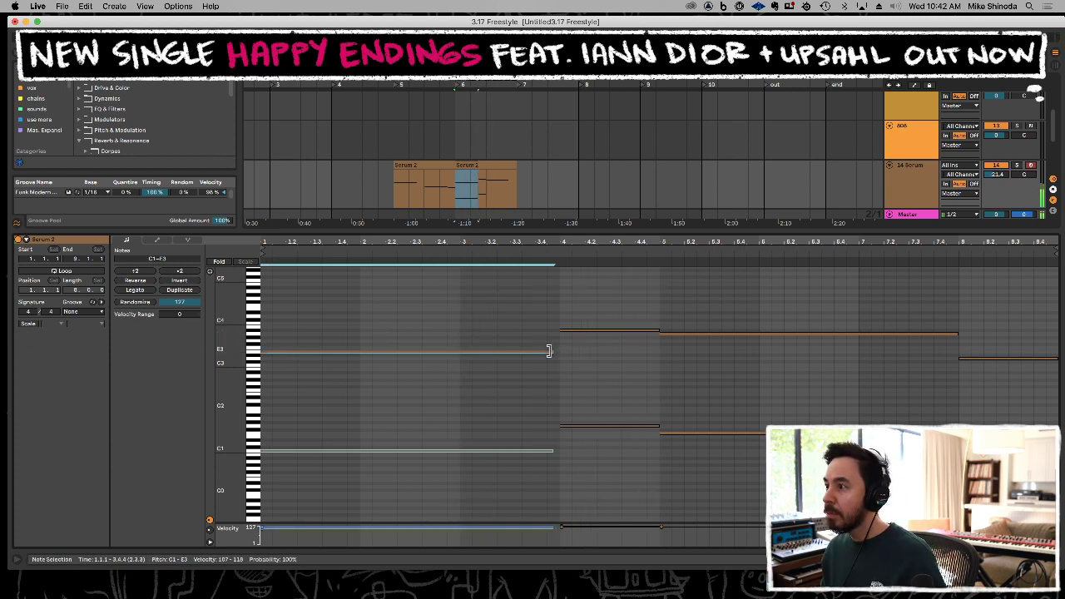
{"action": "left_click_drag", "start_coordinate": [549, 350], "coordinate": [557, 352]}
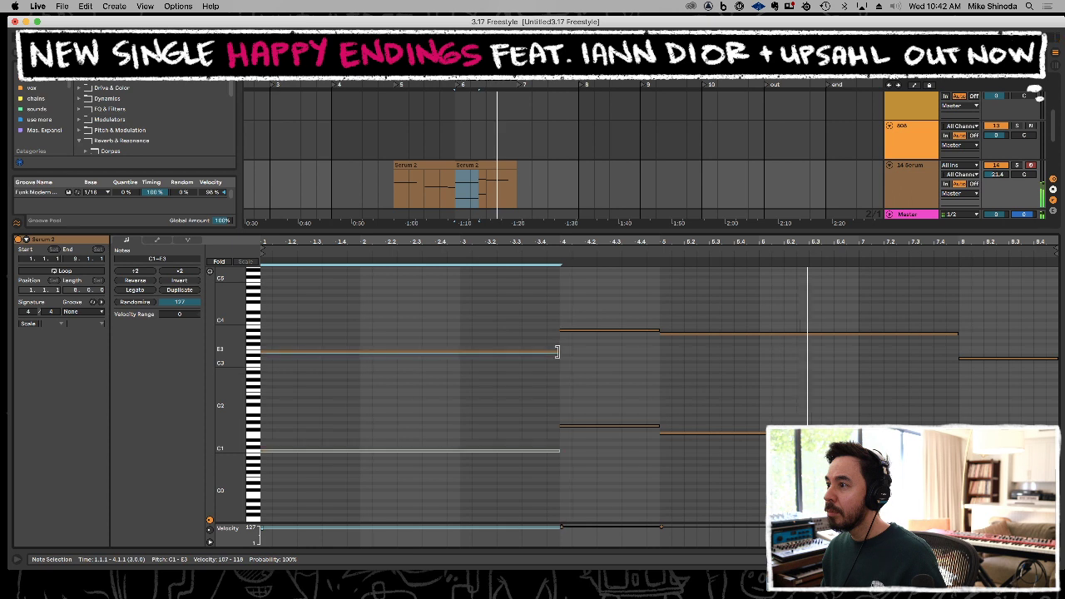
{"action": "left_click", "coordinate": [797, 350]}
{"action": "left_click", "coordinate": [970, 360]}
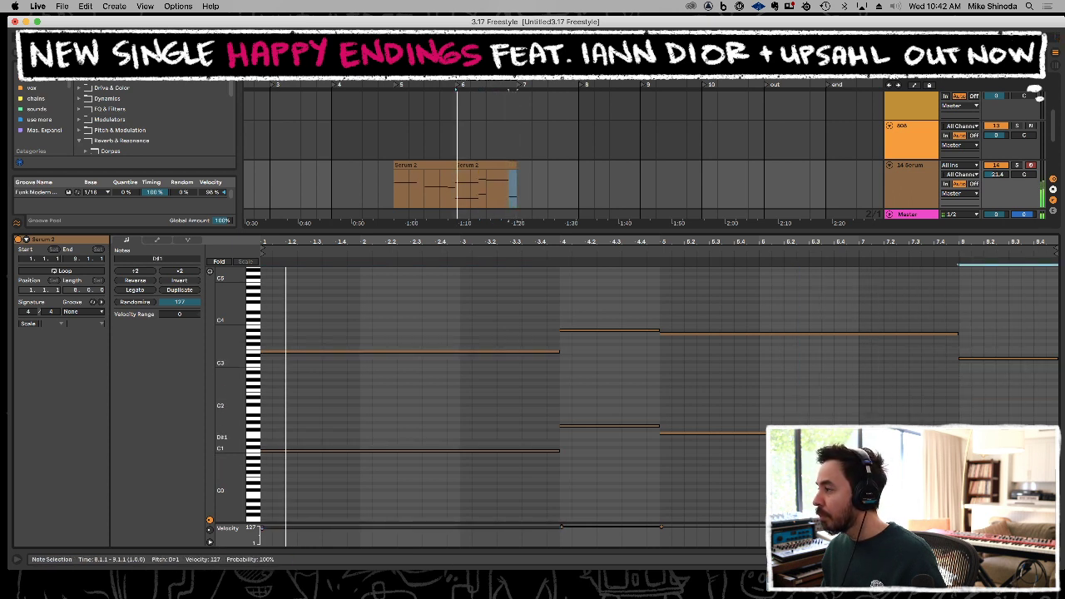
{"action": "left_click_drag", "start_coordinate": [229, 396], "coordinate": [258, 396]}
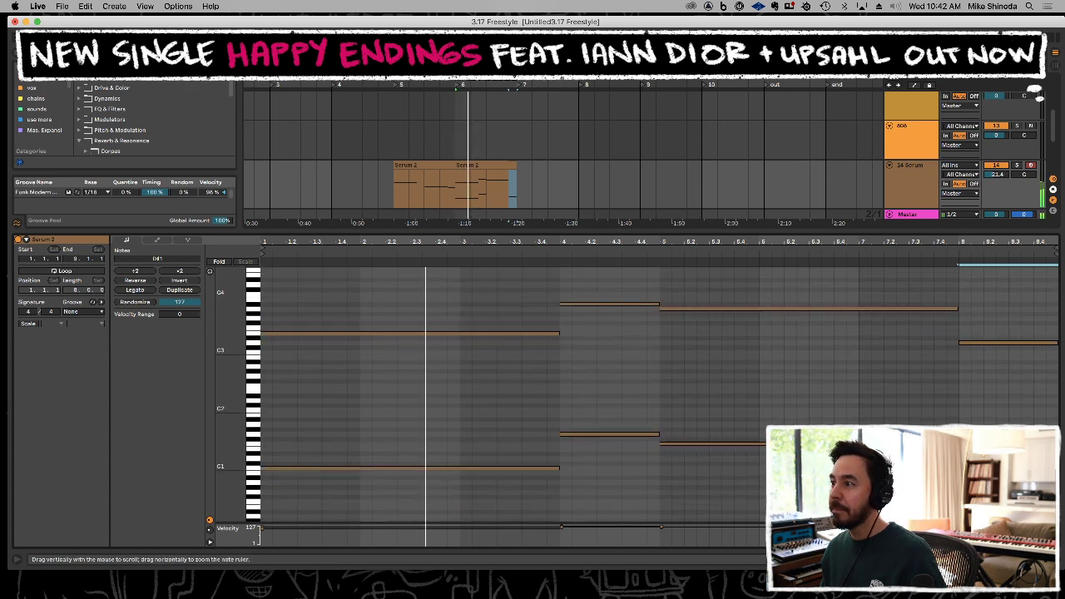
{"action": "double_click", "coordinate": [573, 230]}
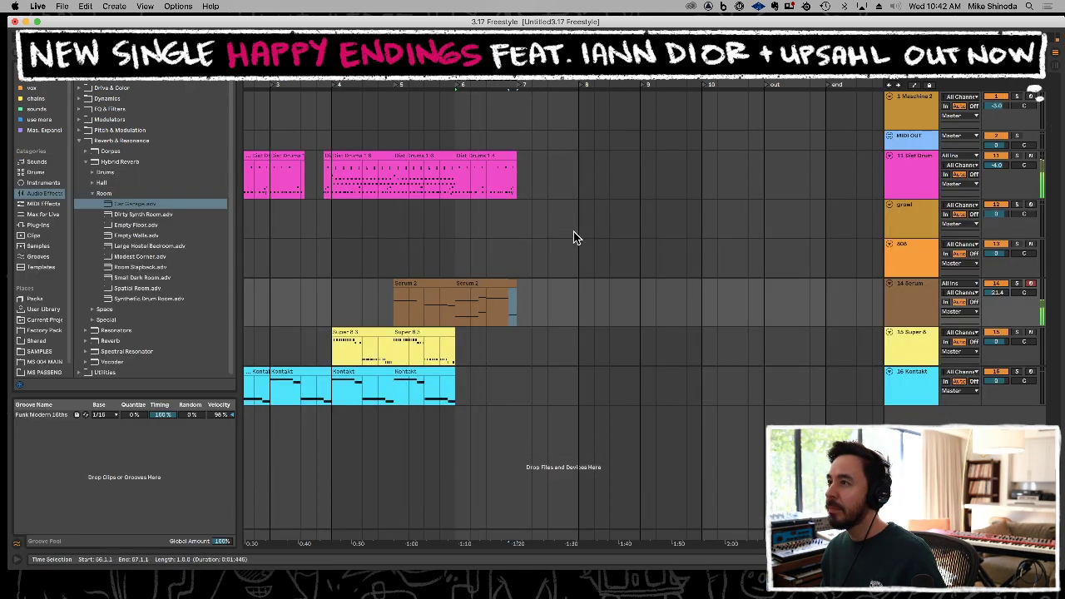
Audition the 808 and growl sounds while replaying the section from bar 49.
{"action": "left_click", "coordinate": [455, 258]}
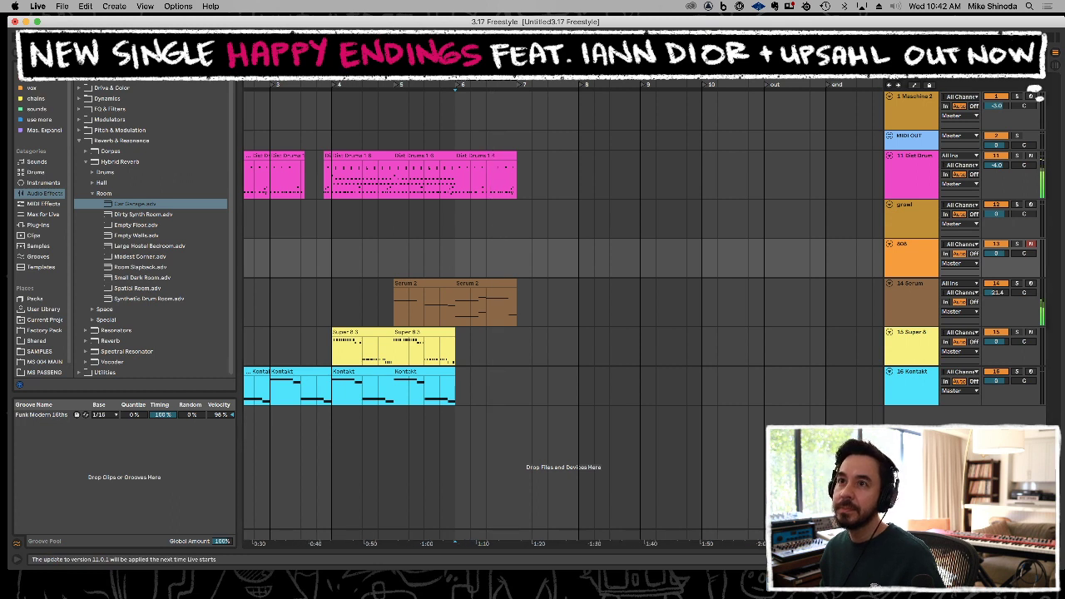
{"action": "key", "text": "space"}
{"action": "key", "text": "space"}
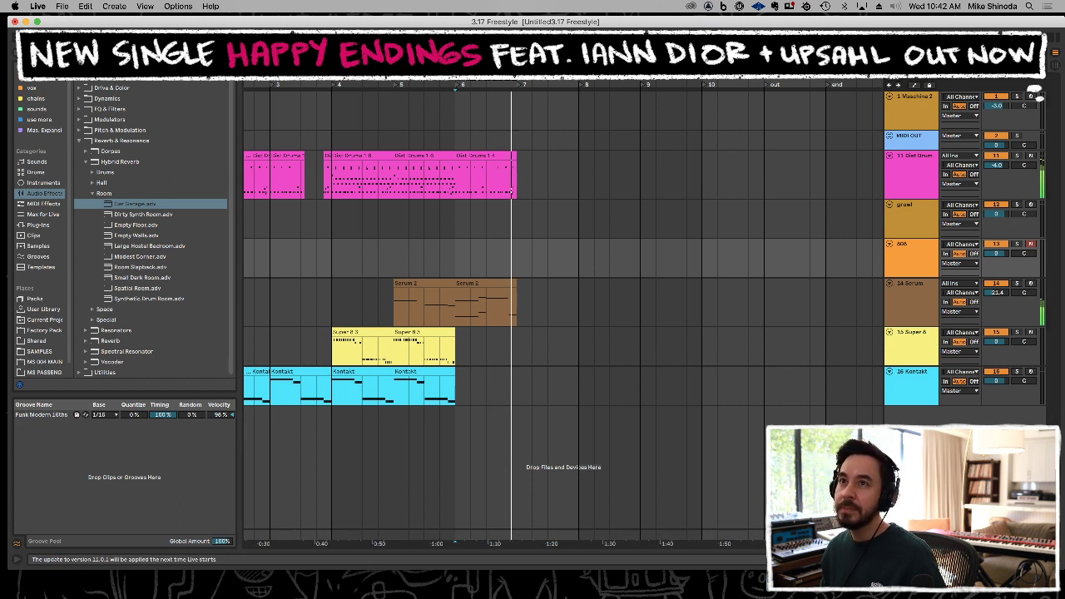
{"action": "key", "text": "space"}
{"action": "key", "text": "space"}
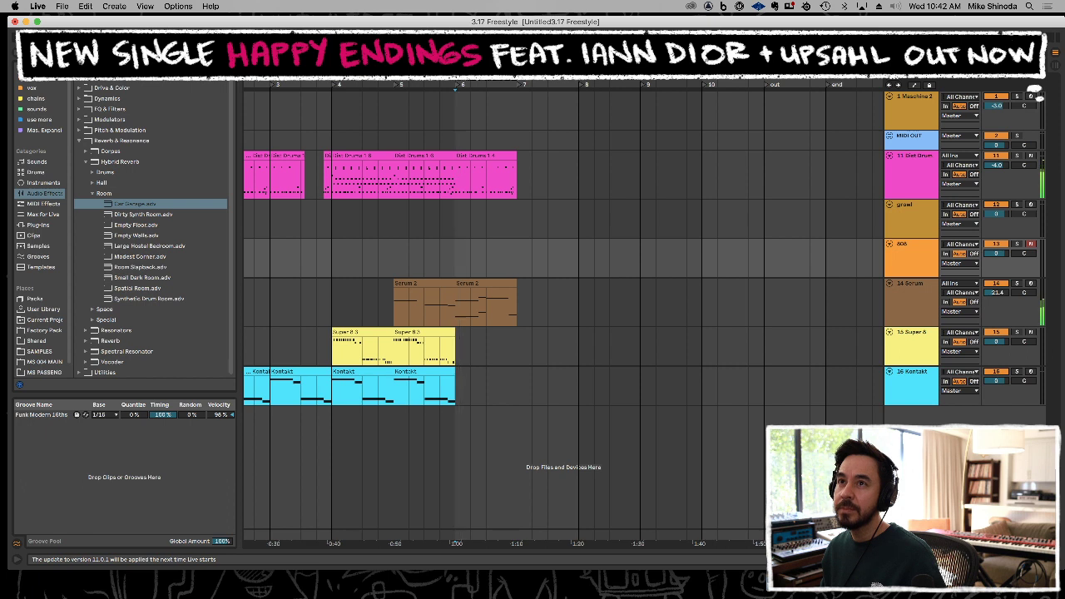
{"action": "key", "text": "space"}
{"action": "key", "text": "space"}
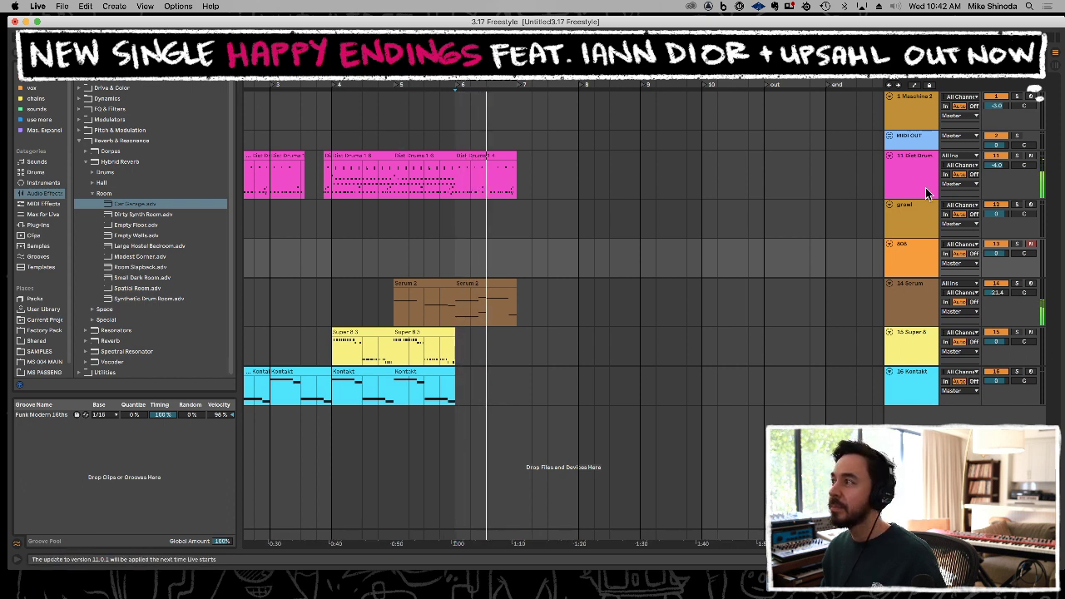
{"action": "left_click", "coordinate": [912, 218]}
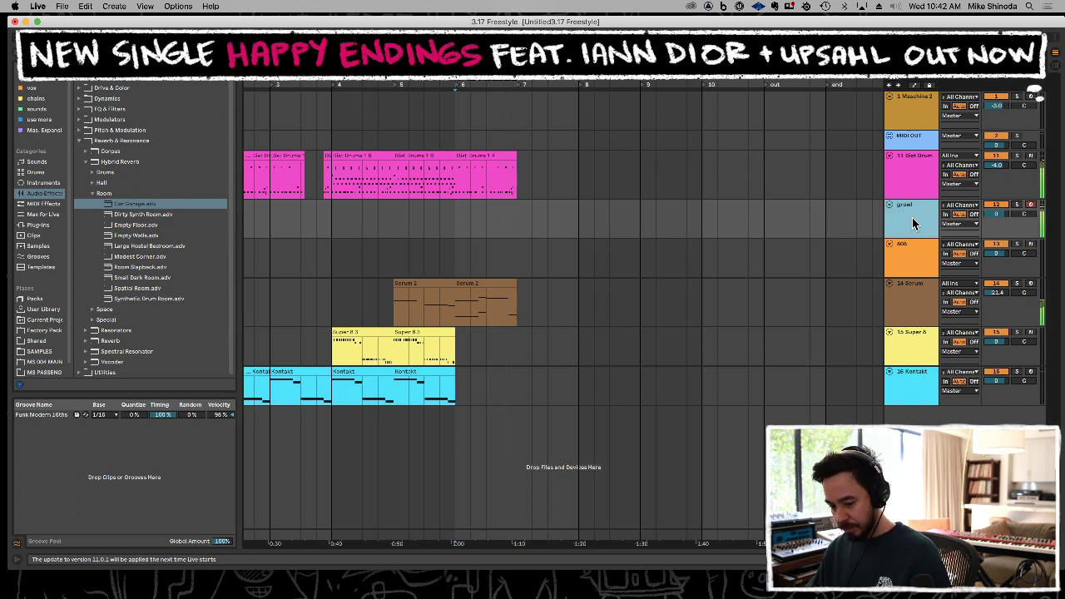
{"action": "key", "text": "space"}
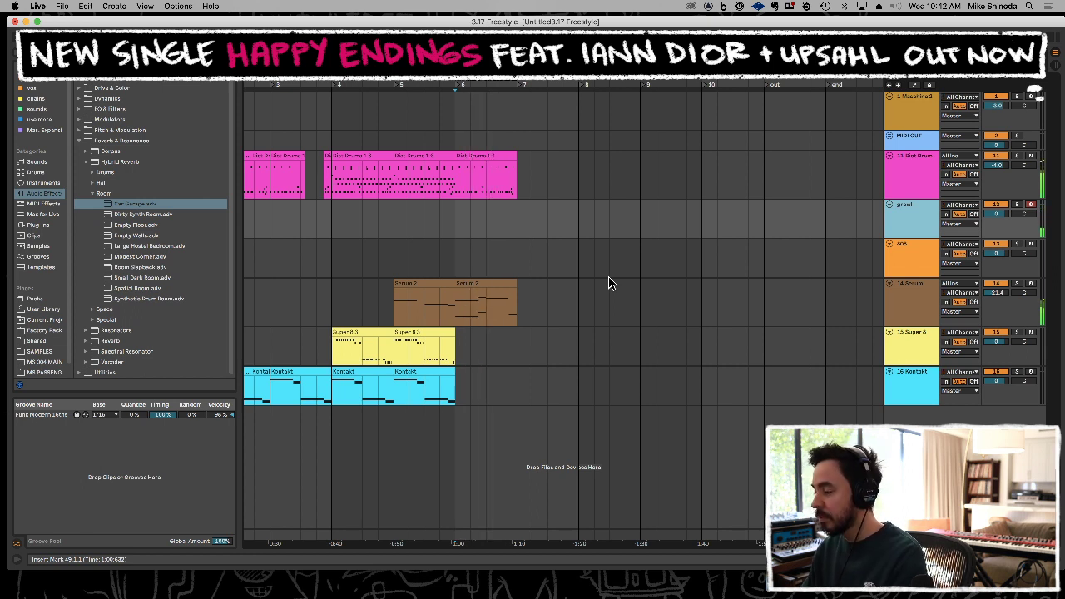
{"action": "key", "text": "space"}
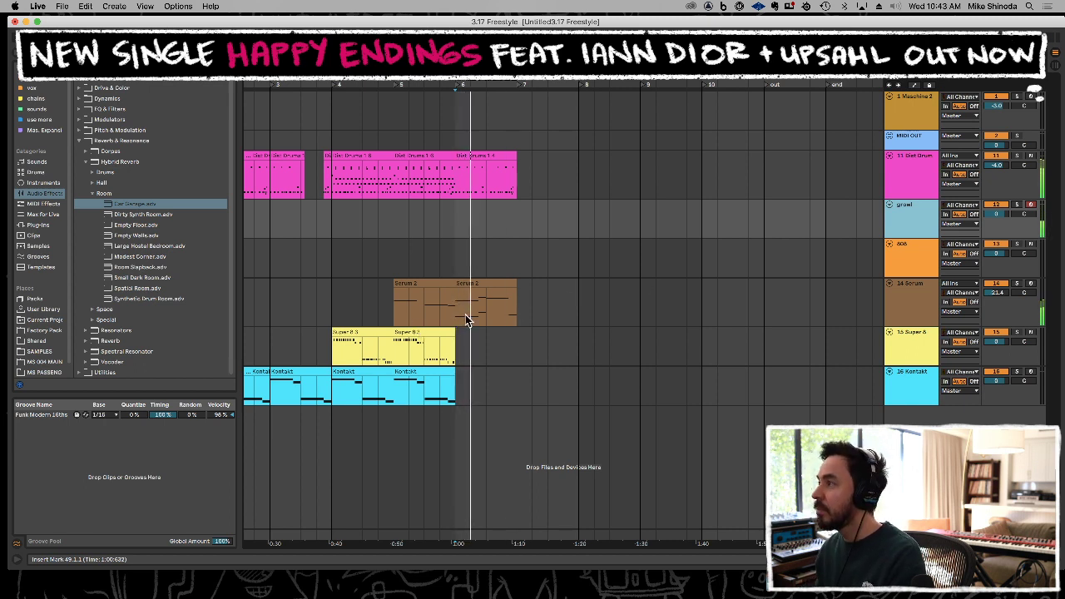
{"action": "key", "text": "space"}
Select the 808 track, rehearse from bar 49 and record an 808 part through bars 49 to 57.
{"action": "left_click", "coordinate": [907, 258]}
{"action": "key", "text": "space"}
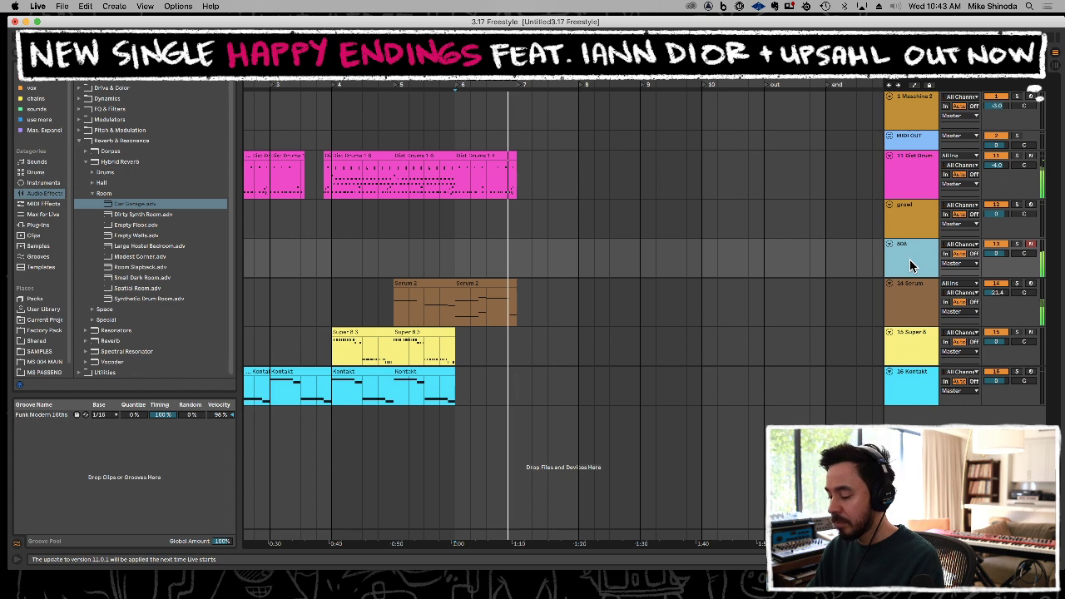
{"action": "key", "text": "space"}
{"action": "key", "text": "space"}
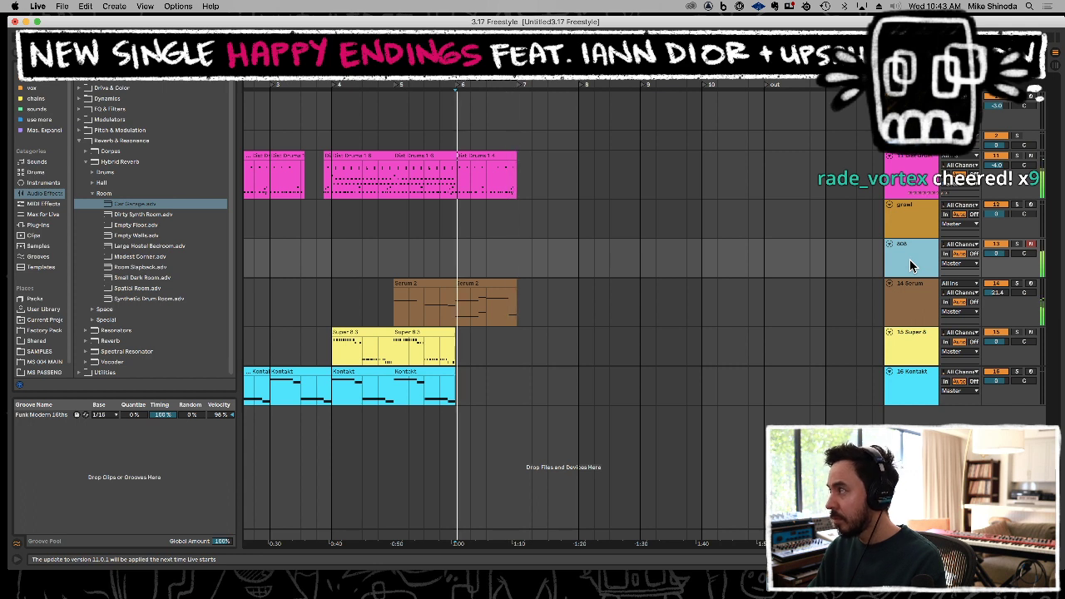
{"action": "key", "text": "space"}
{"action": "key", "text": "space"}
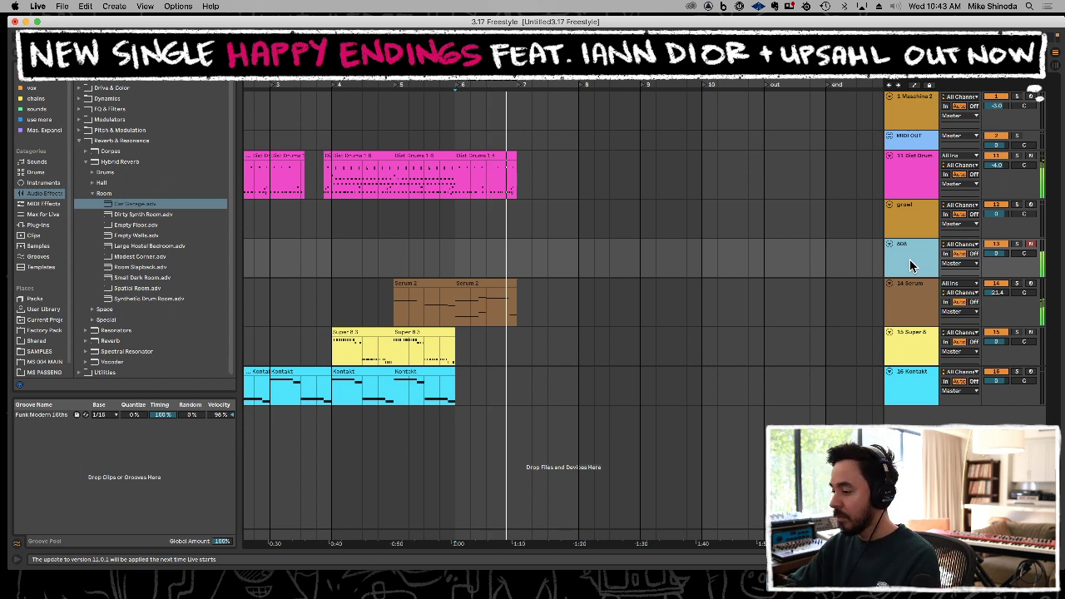
{"action": "key", "text": "F9"}
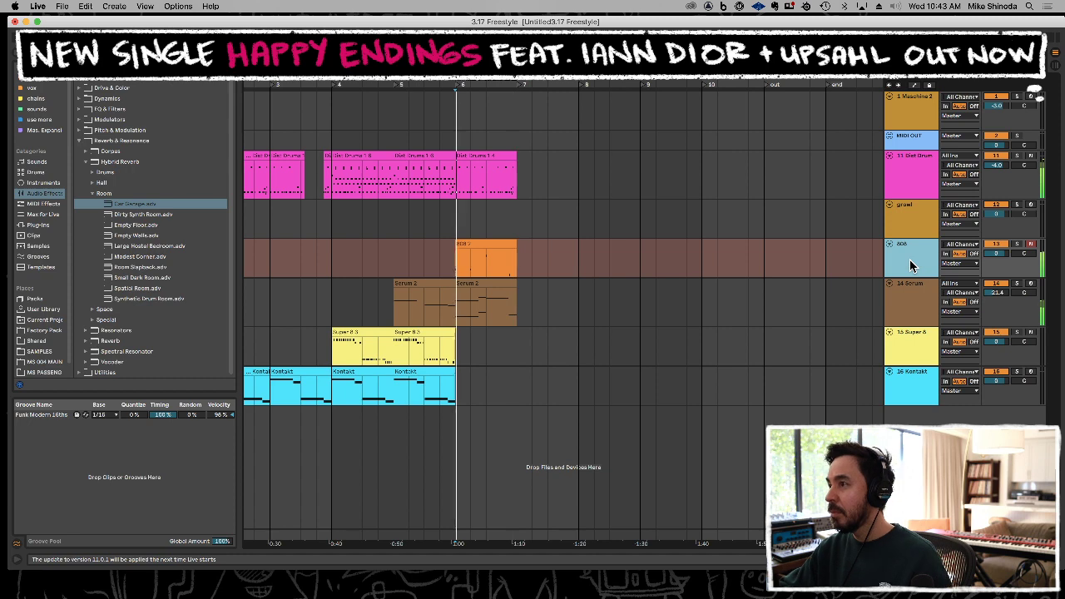
{"action": "key", "text": "space"}
Quantize all notes of the recorded 808 clip, close the clip editor and return to the start of the arrangement.
{"action": "double_click", "coordinate": [489, 247]}
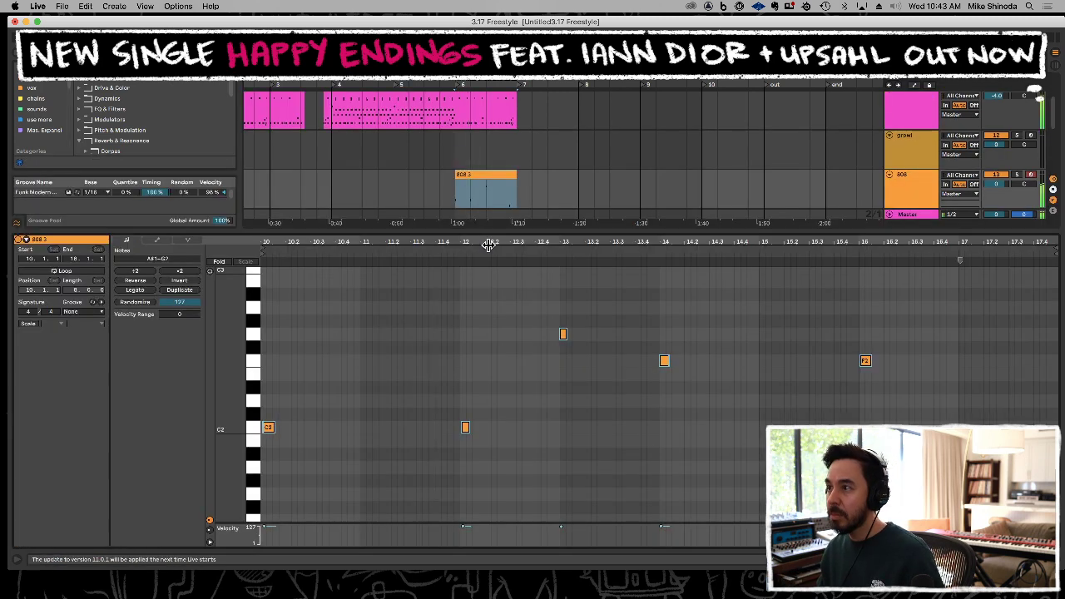
{"action": "key", "text": "space"}
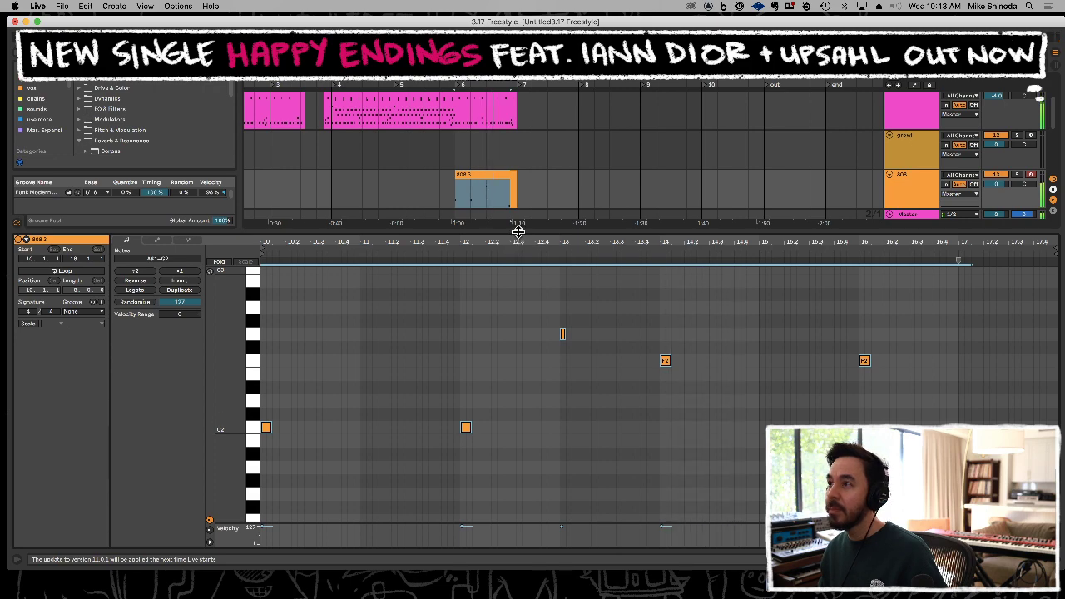
{"action": "key", "text": "super+alt+l"}
{"action": "key", "text": "space"}
{"action": "left_click_drag", "start_coordinate": [414, 81], "coordinate": [214, 83]}
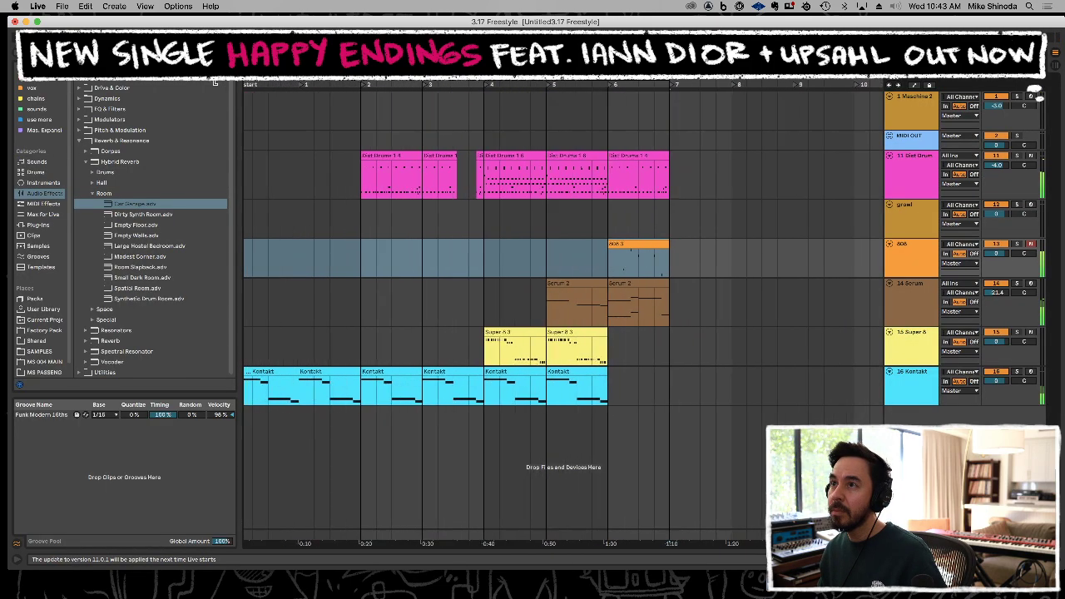
Duplicate the bars 49 to 57 section of the Dist Drums, growl, 808 and Serum tracks to bar 57, and save the set.
{"action": "key", "text": "space"}
{"action": "left_click_drag", "start_coordinate": [316, 71], "coordinate": [316, 78]}
{"action": "scroll", "coordinate": [563, 313], "scroll_direction": "left", "scroll_amount": 1}
{"action": "left_click", "coordinate": [642, 174]}
{"action": "left_click_drag", "start_coordinate": [656, 200], "coordinate": [712, 295]}
{"action": "key", "text": "ctrl+d"}
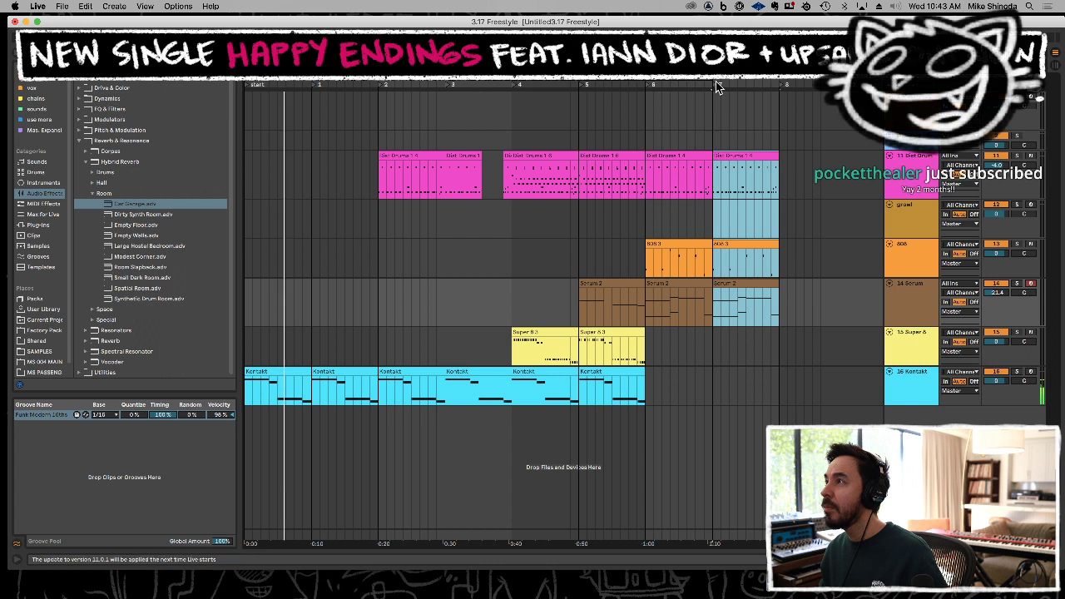
{"action": "left_click_drag", "start_coordinate": [716, 82], "coordinate": [779, 82]}
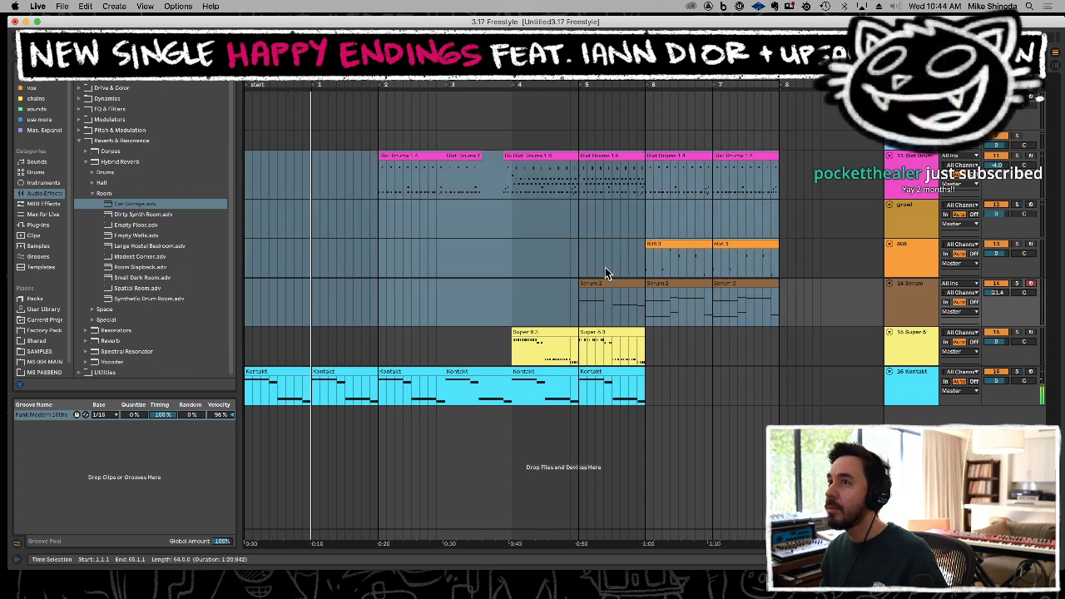
{"action": "key", "text": "super+s"}
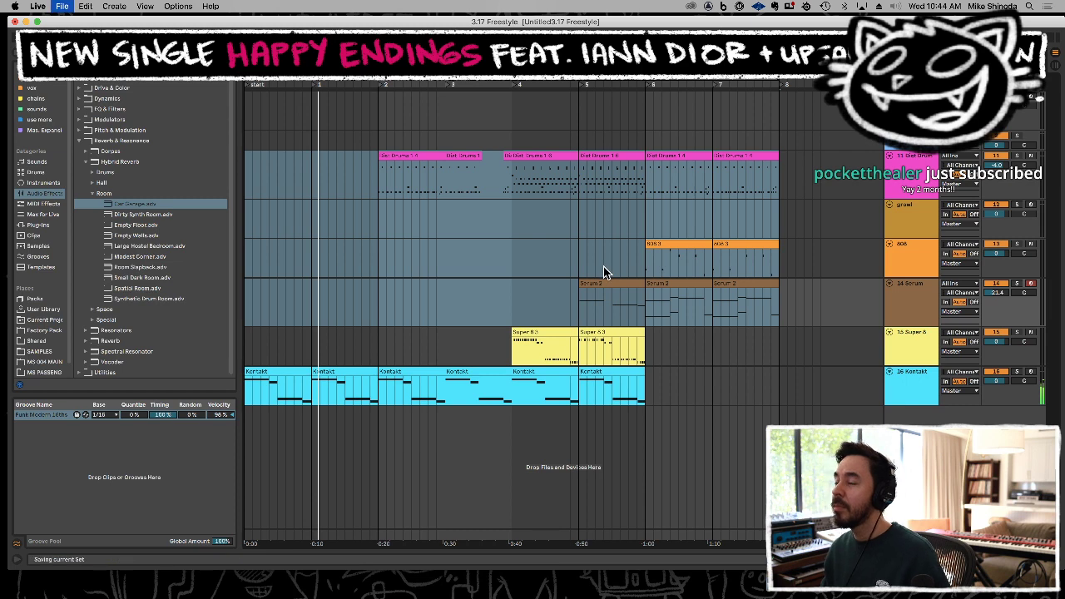
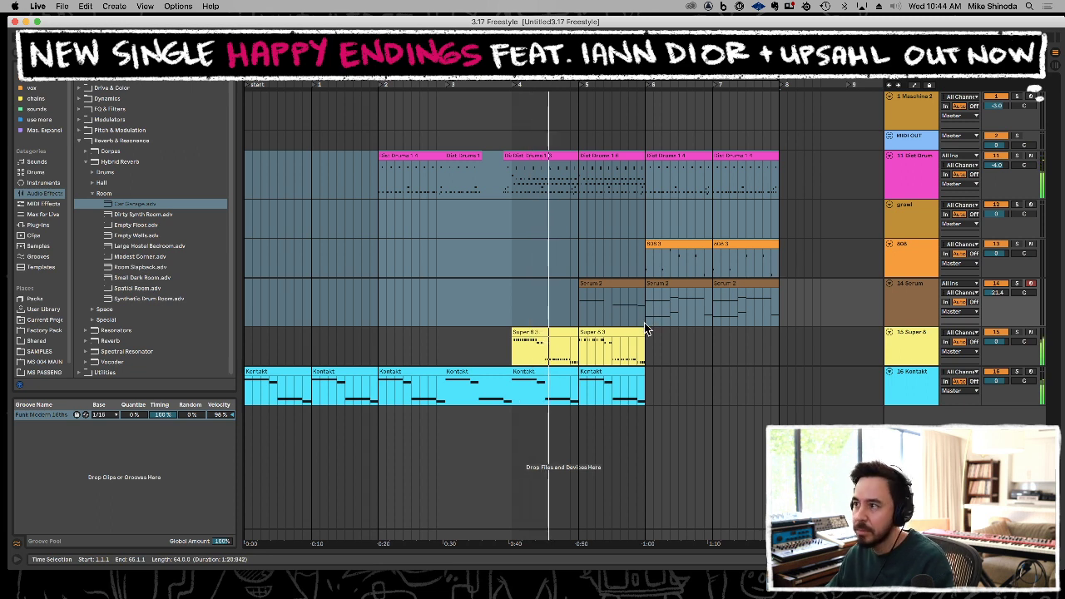
Select bars 41 to 49 on the growl track as the section to play back.
{"action": "left_click", "coordinate": [511, 220]}
{"action": "left_click", "coordinate": [513, 217]}
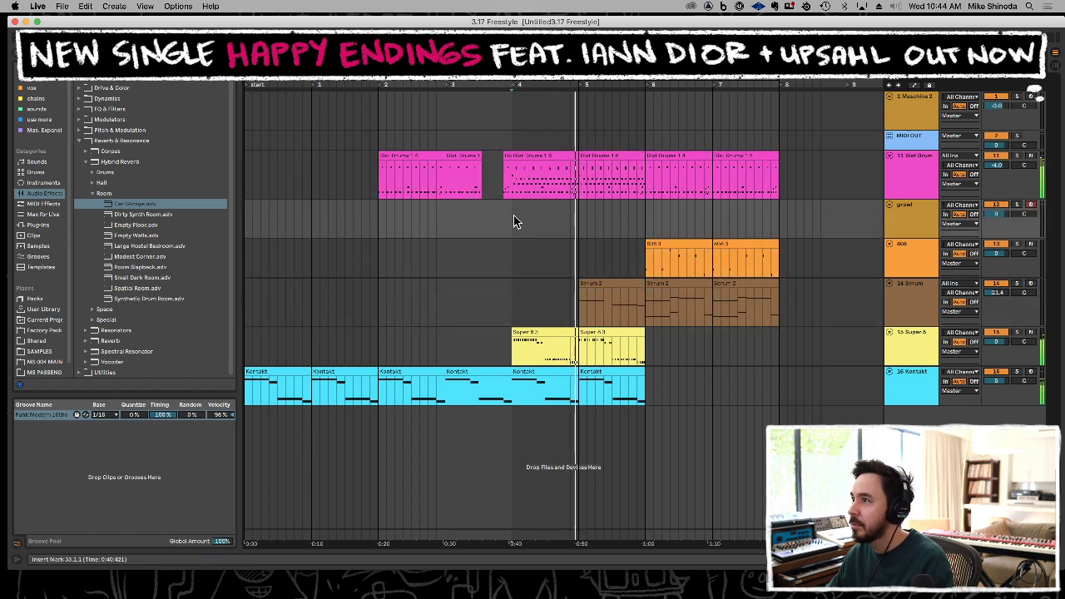
{"action": "left_click_drag", "start_coordinate": [513, 217], "coordinate": [646, 207]}
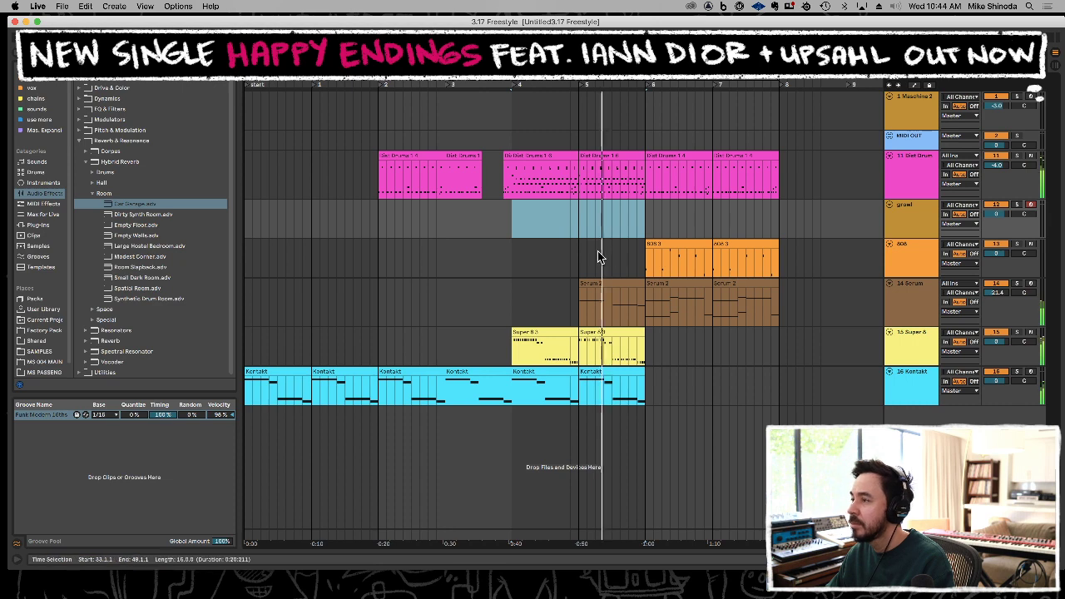
{"action": "left_click", "coordinate": [580, 234]}
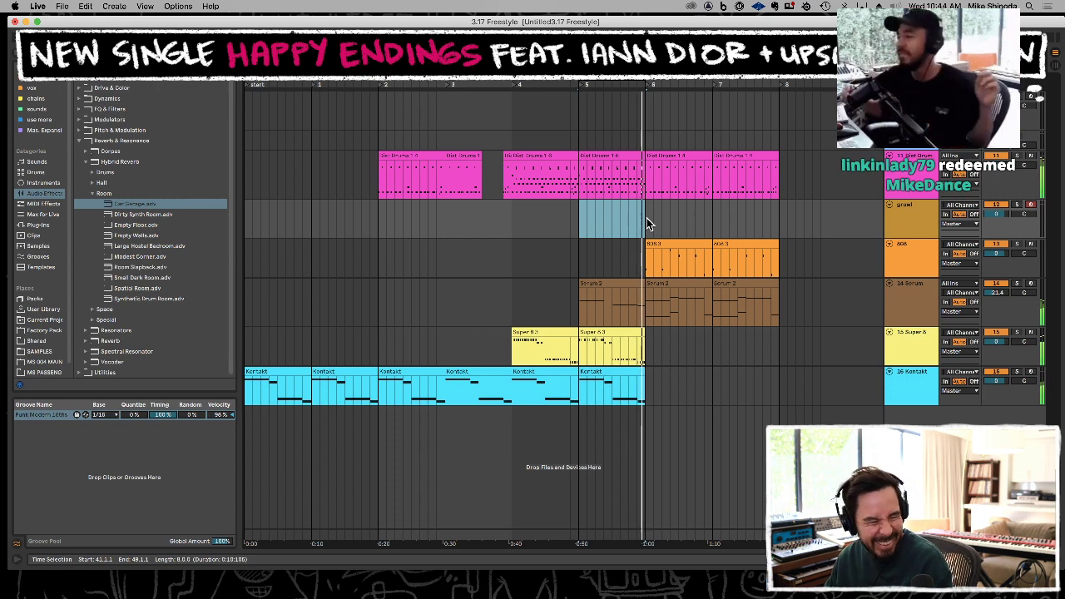
{"action": "key", "text": "space"}
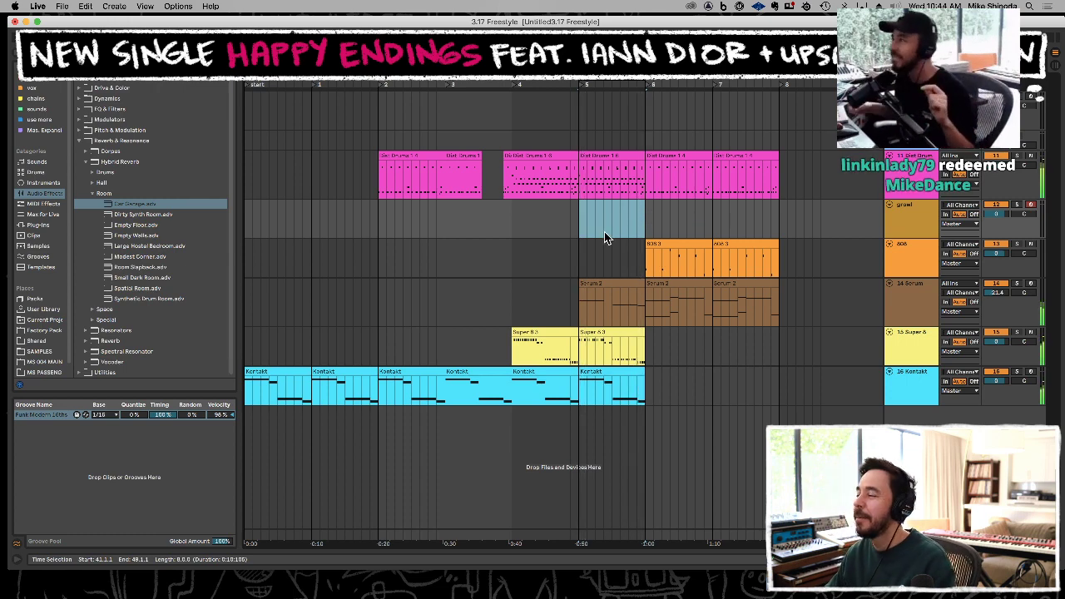
In the Serum track's synth effects, set the distortion to HardClip with a pre filter and place it after the compressor.
{"action": "double_click", "coordinate": [903, 288]}
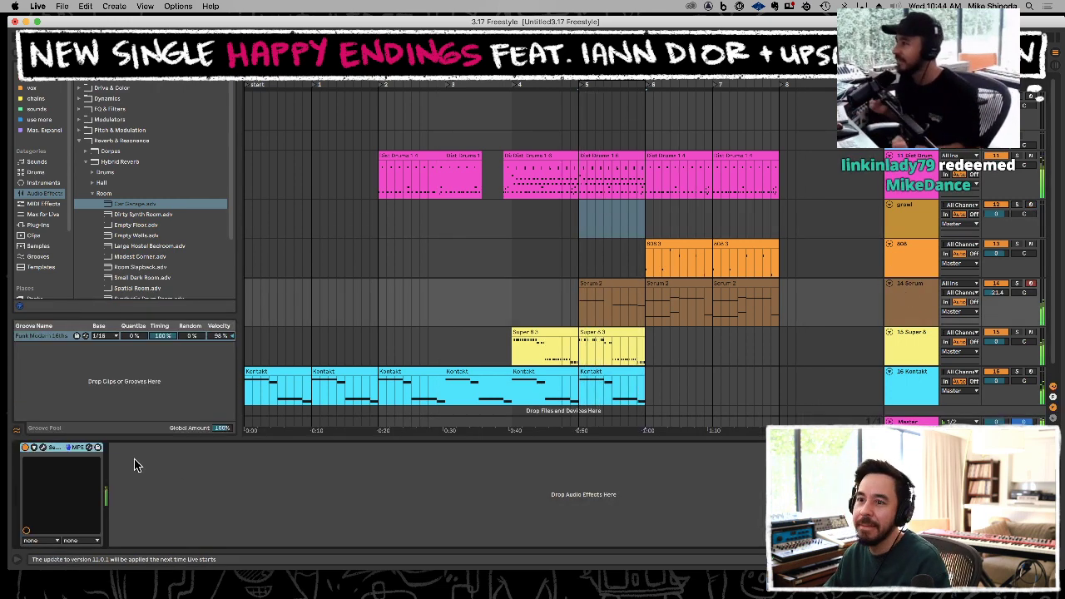
{"action": "left_click", "coordinate": [43, 448]}
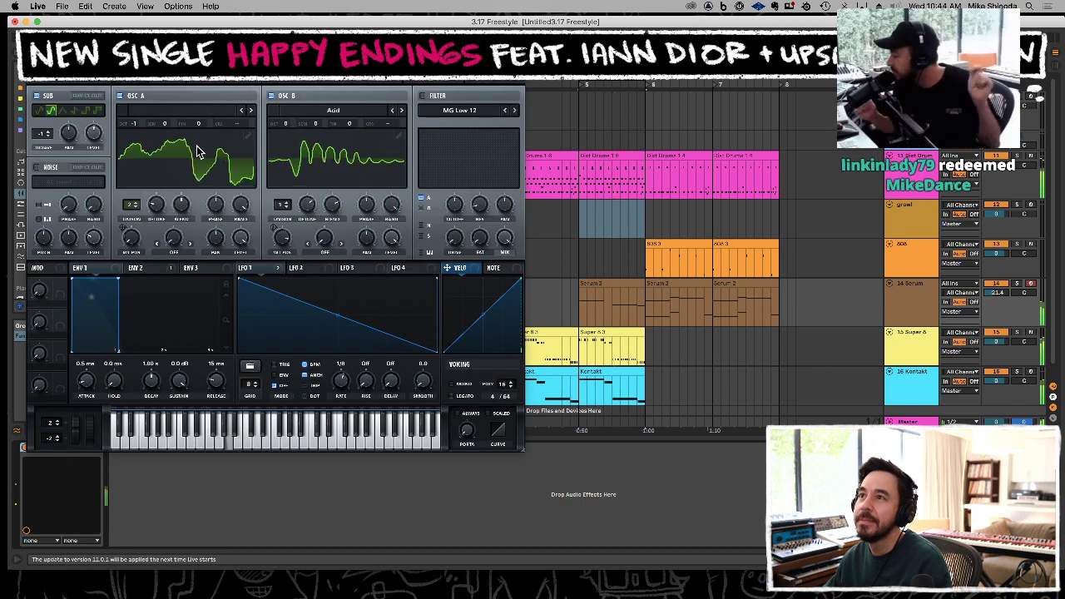
{"action": "left_click", "coordinate": [173, 74]}
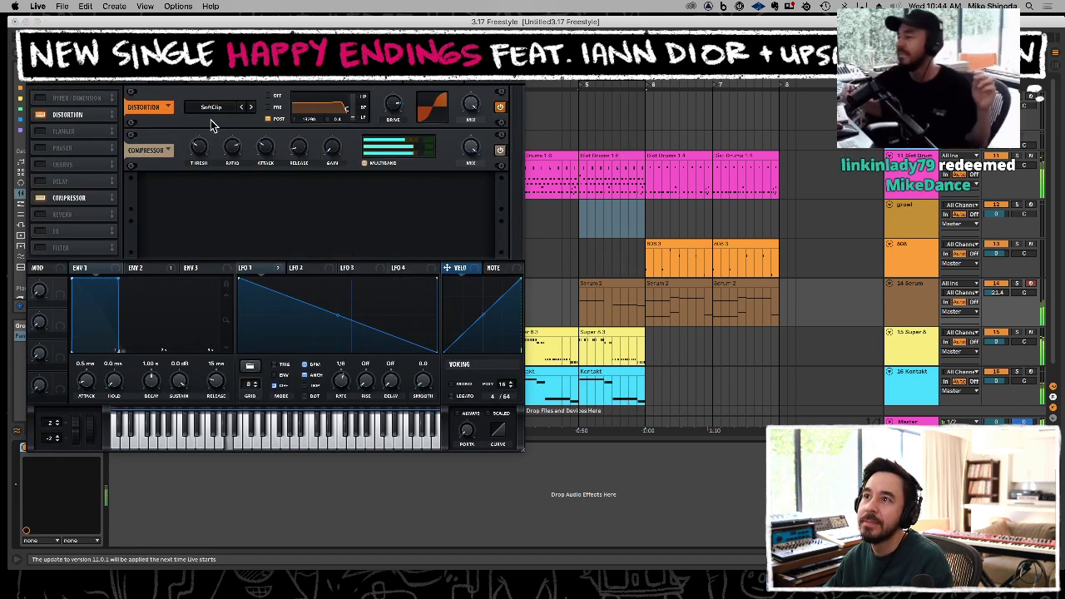
{"action": "key", "text": "space"}
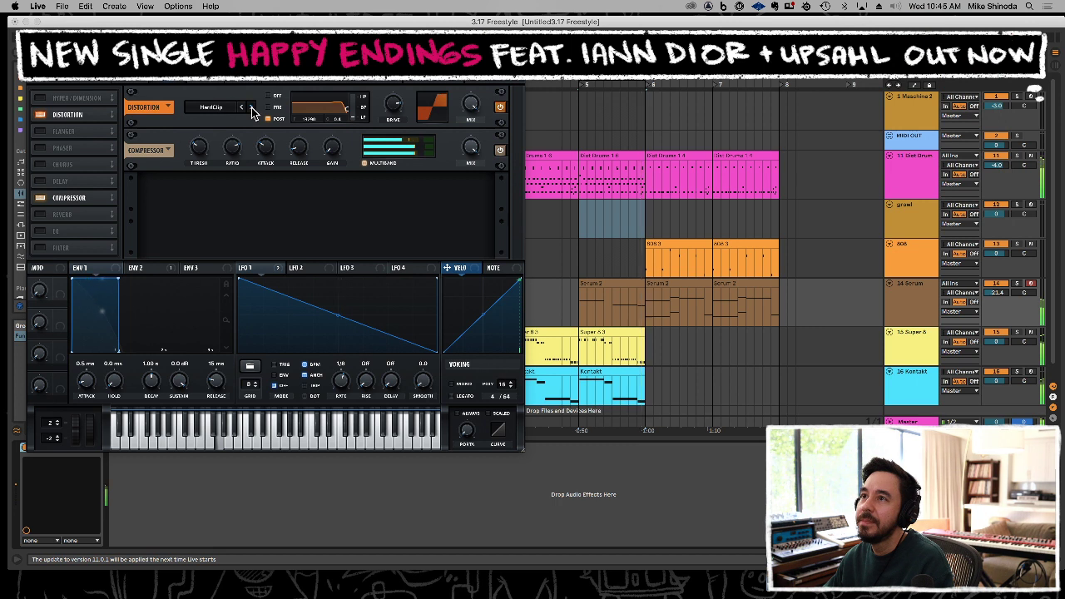
{"action": "left_click", "coordinate": [268, 107]}
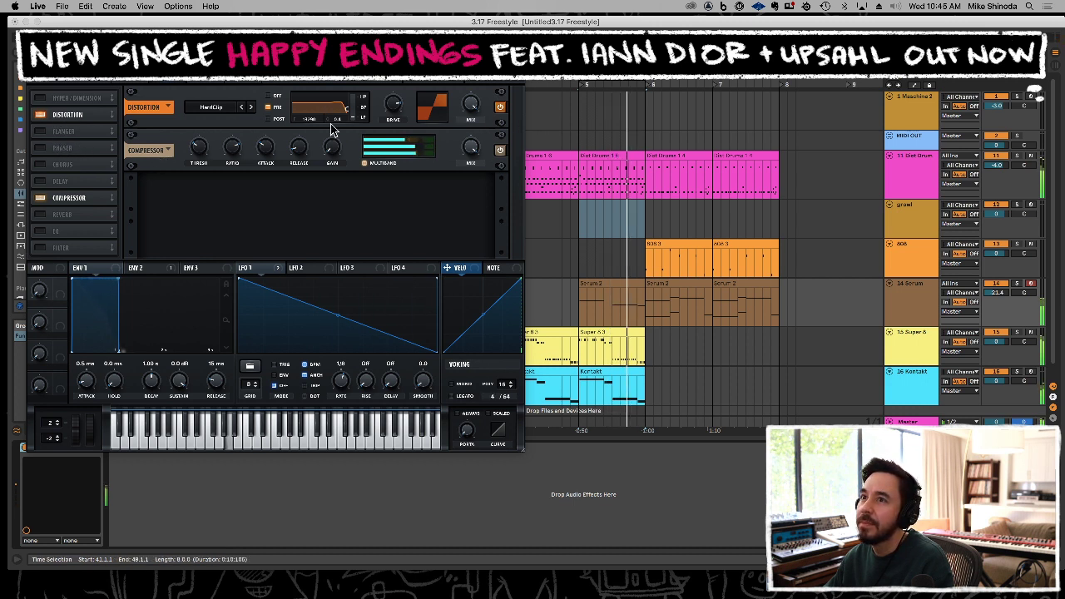
{"action": "left_click_drag", "start_coordinate": [113, 119], "coordinate": [112, 200]}
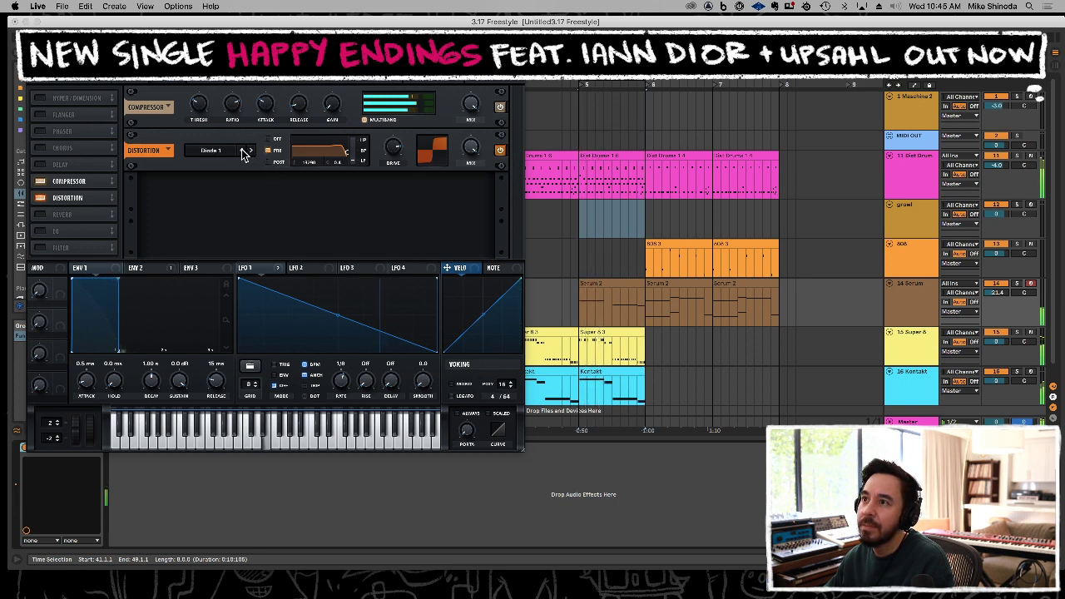
Switch off oscillator B in Serum, then solo the Serum track and bring its synth window back up.
{"action": "left_click", "coordinate": [138, 71]}
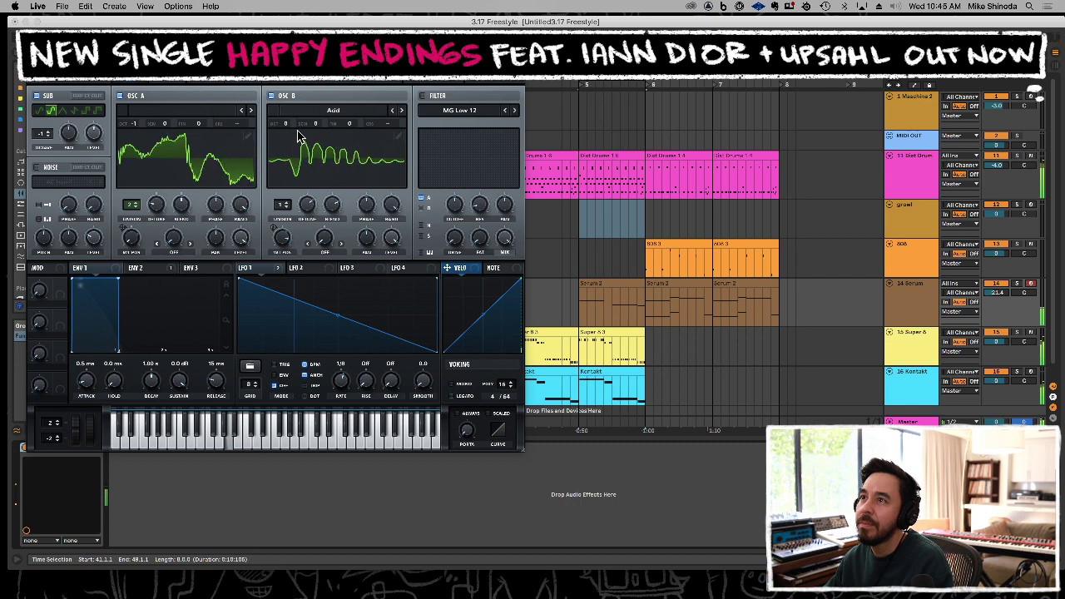
{"action": "left_click", "coordinate": [271, 96]}
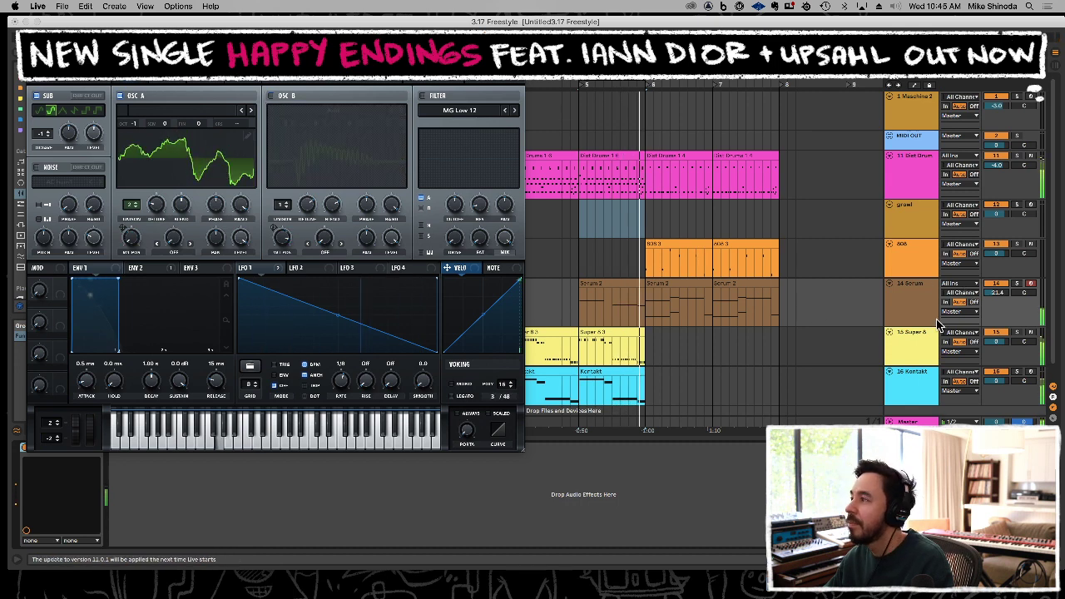
{"action": "left_click", "coordinate": [1017, 332]}
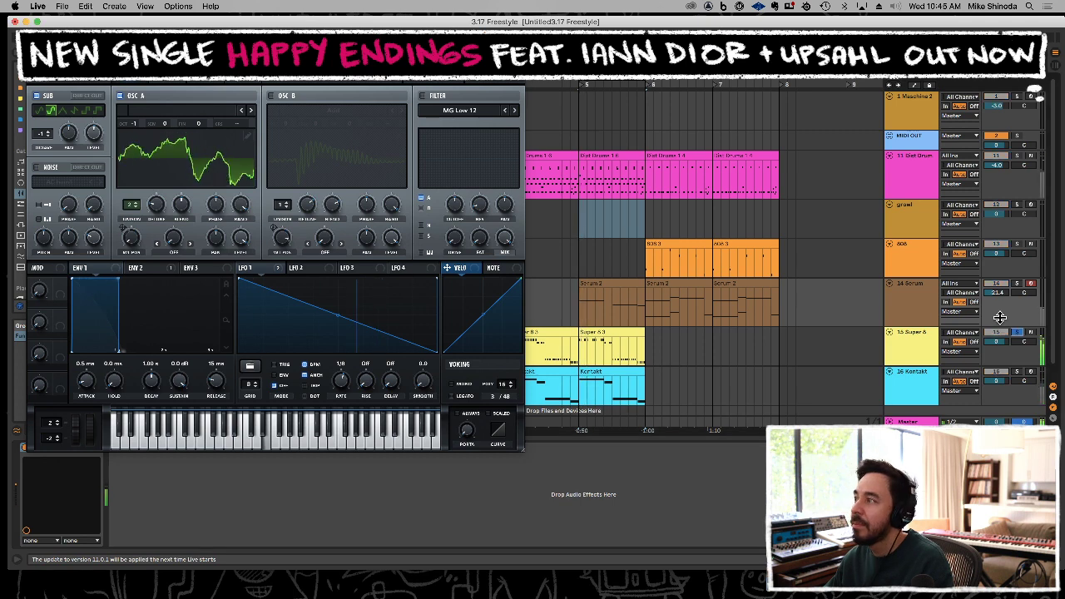
{"action": "left_click", "coordinate": [1018, 276]}
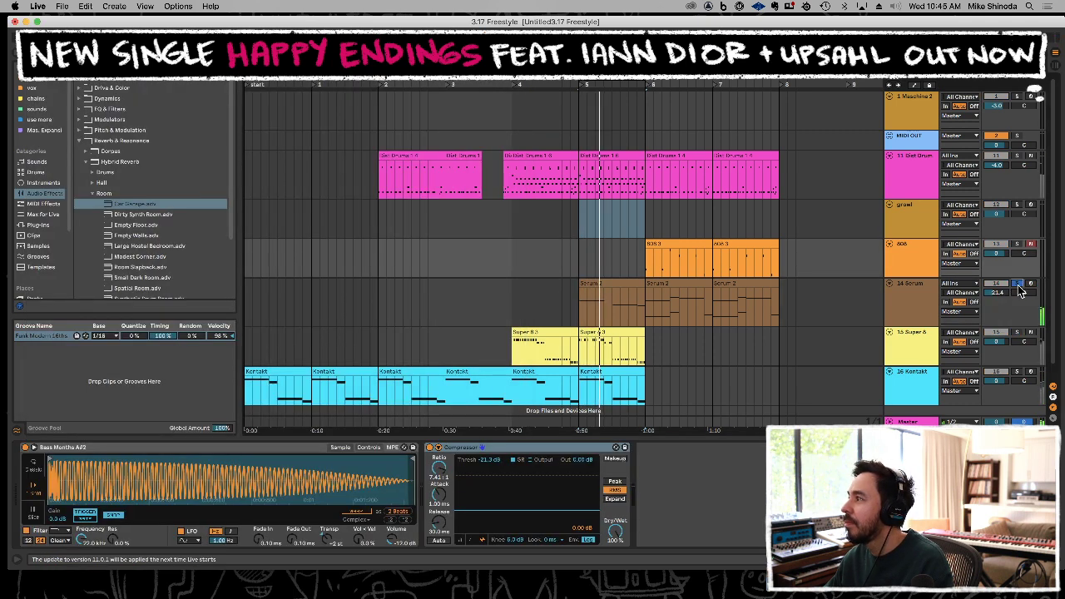
{"action": "left_click", "coordinate": [866, 299]}
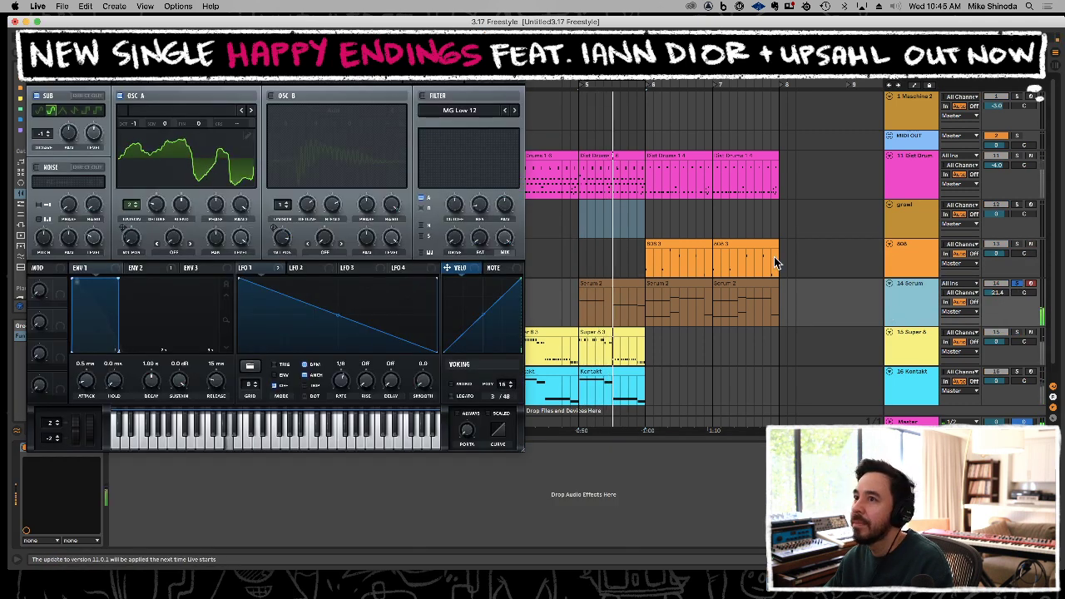
Enable Serum's MG Low 12 filter, turn oscillator B back on and lower its wavetable position.
{"action": "left_click", "coordinate": [422, 96]}
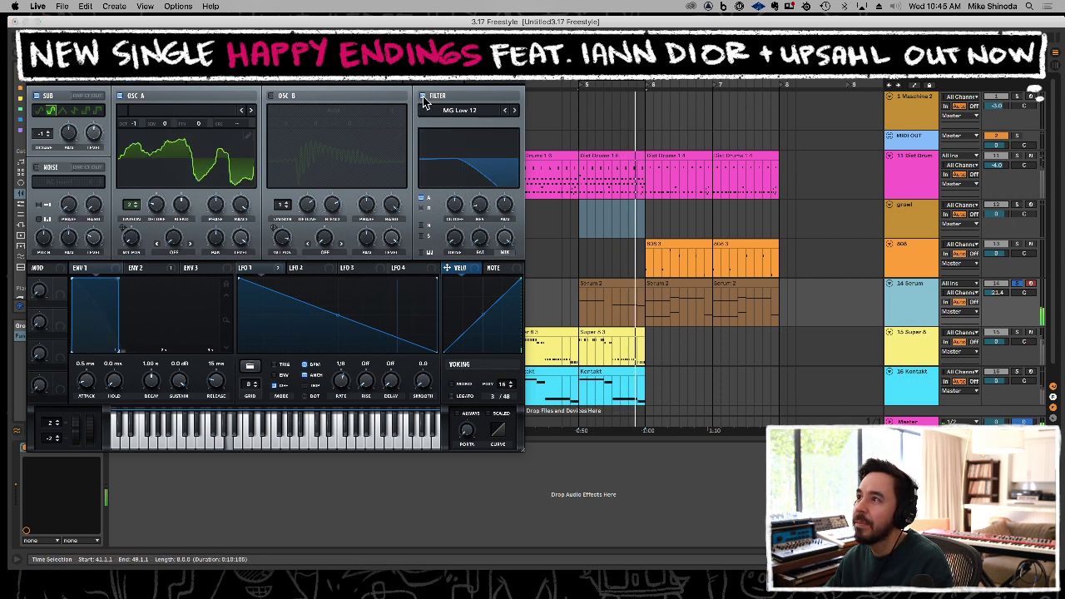
{"action": "left_click", "coordinate": [271, 95]}
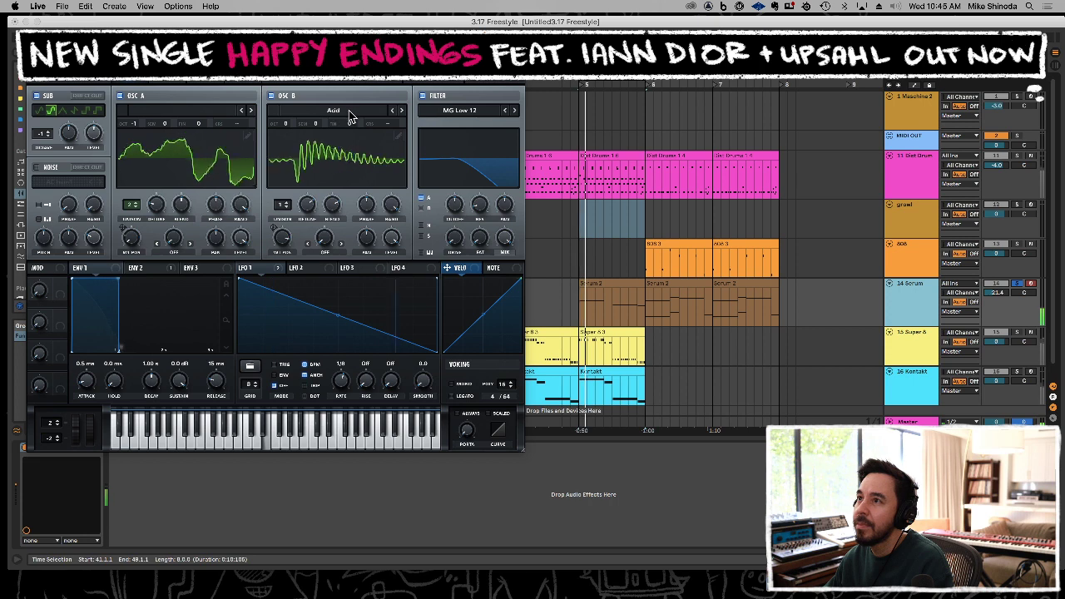
{"action": "left_click_drag", "start_coordinate": [281, 242], "coordinate": [277, 309]}
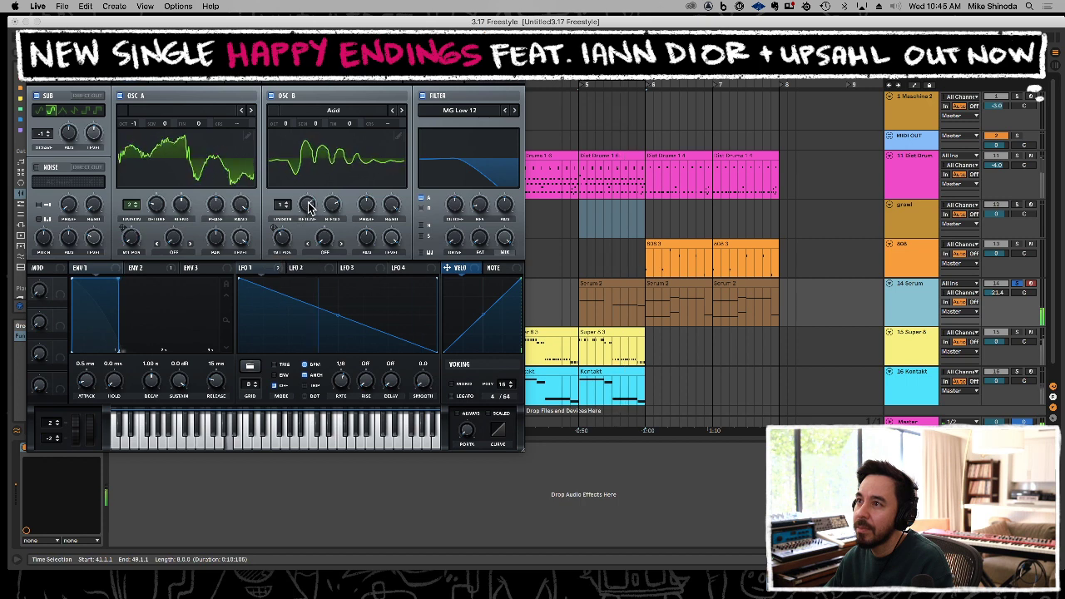
{"action": "mouse_move", "coordinate": [331, 216]}
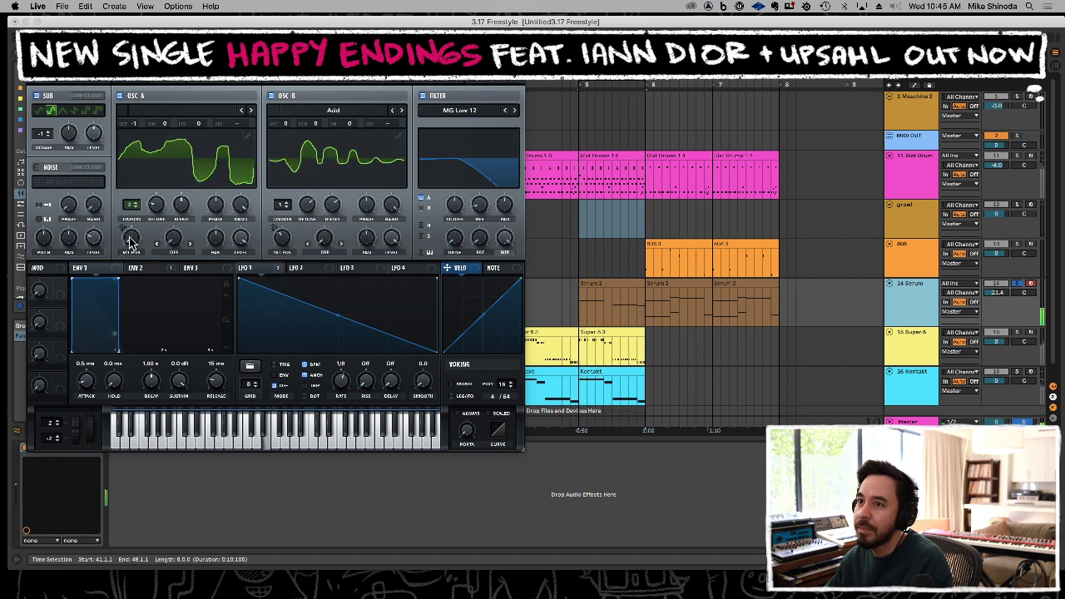
Audition Serum's distortion modes, choose Sine Shaper and lower the distortion filter's cutoff.
{"action": "left_click", "coordinate": [181, 82]}
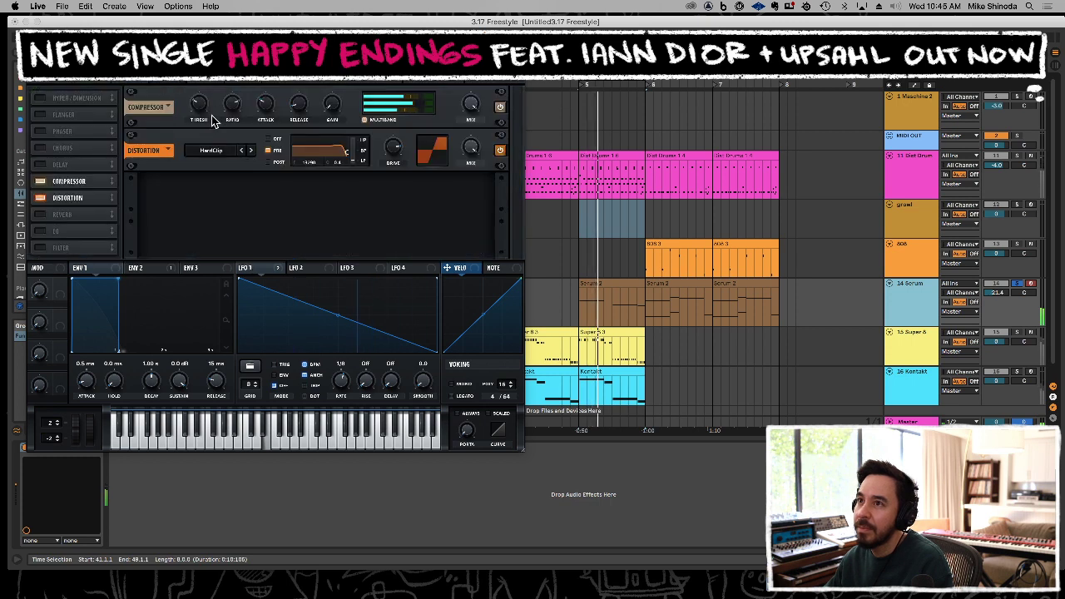
{"action": "left_click", "coordinate": [252, 150]}
{"action": "left_click", "coordinate": [252, 150]}
{"action": "left_click", "coordinate": [252, 150]}
{"action": "left_click", "coordinate": [251, 151]}
{"action": "left_click", "coordinate": [252, 151]}
{"action": "left_click", "coordinate": [251, 151]}
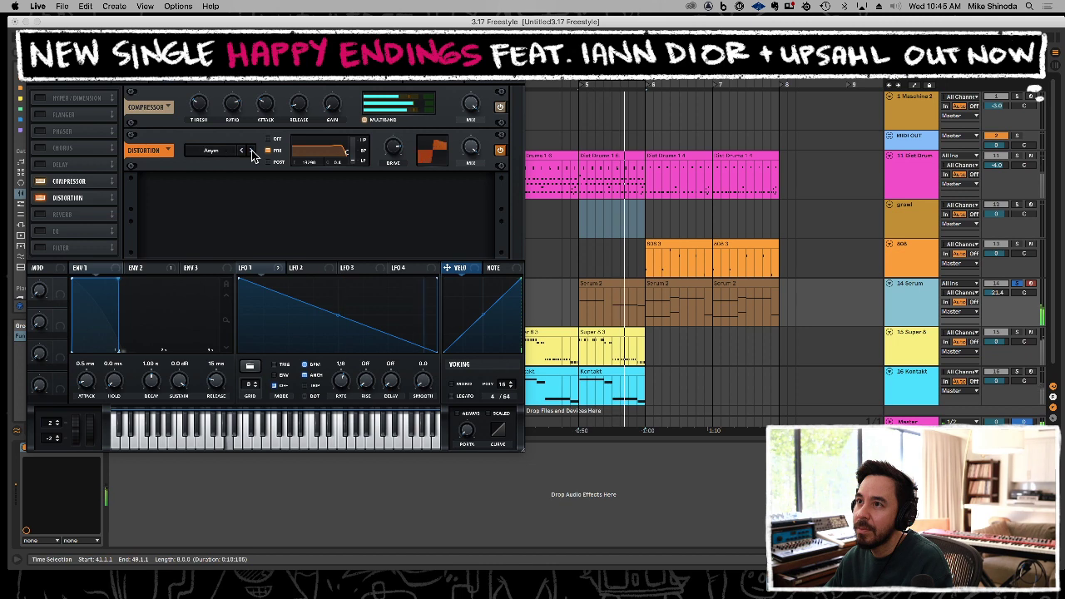
{"action": "left_click", "coordinate": [252, 151]}
{"action": "left_click", "coordinate": [252, 150]}
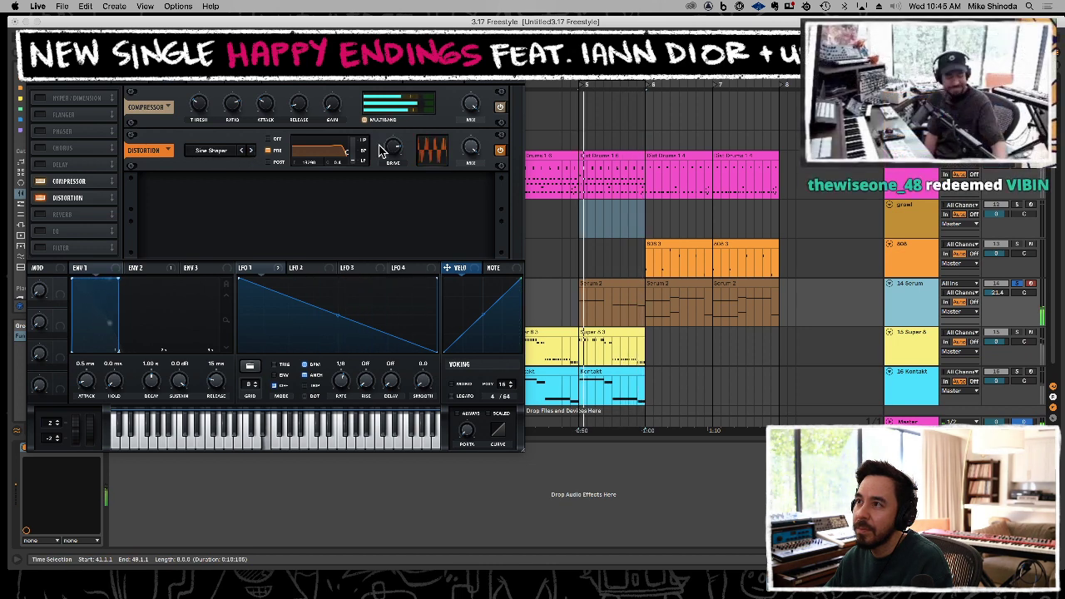
{"action": "left_click_drag", "start_coordinate": [338, 151], "coordinate": [330, 154]}
Load the Basic Mg wavetable into oscillator B, modulate its wavetable position with LFO 1 and review the modulation matrix.
{"action": "left_click", "coordinate": [134, 71]}
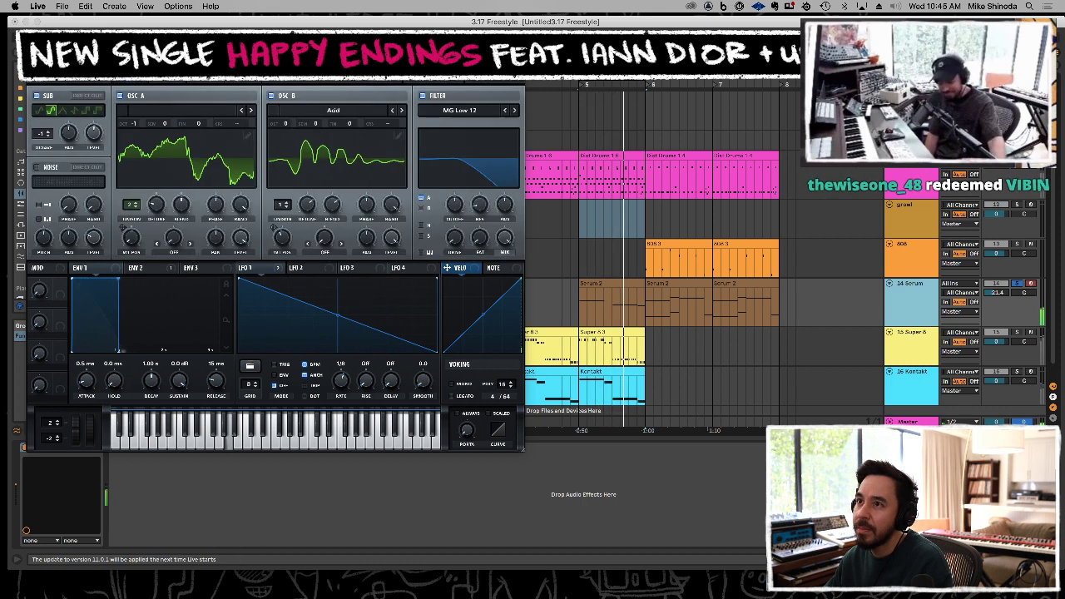
{"action": "mouse_move", "coordinate": [278, 240]}
{"action": "left_mouse_down"}
{"action": "mouse_move", "coordinate": [273, 216]}
{"action": "mouse_move", "coordinate": [282, 241]}
{"action": "left_mouse_up"}
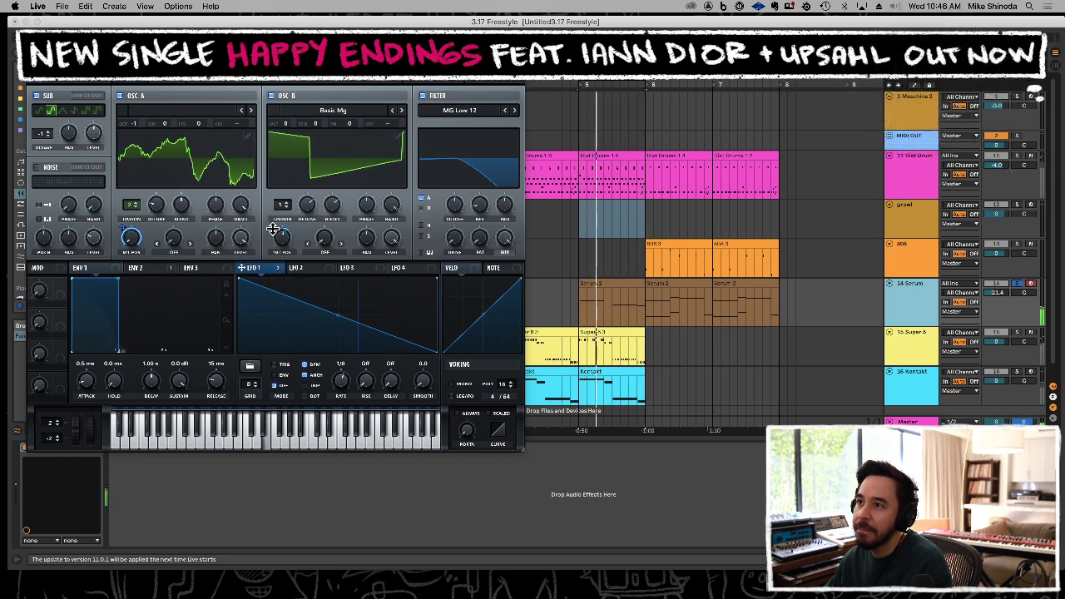
{"action": "left_click_drag", "start_coordinate": [279, 273], "coordinate": [272, 218]}
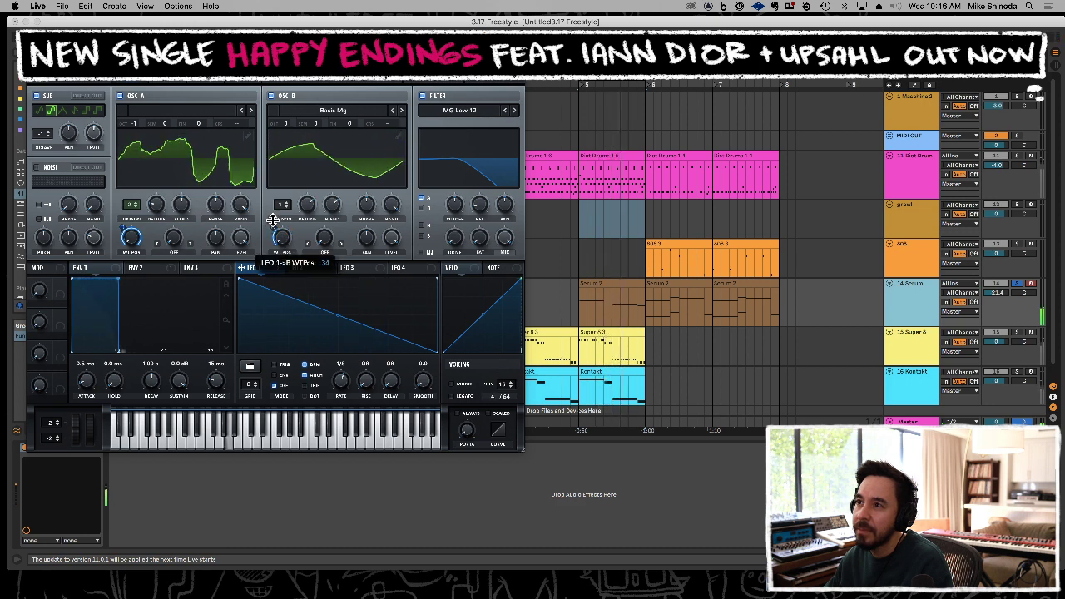
{"action": "left_click_drag", "start_coordinate": [281, 236], "coordinate": [283, 223]}
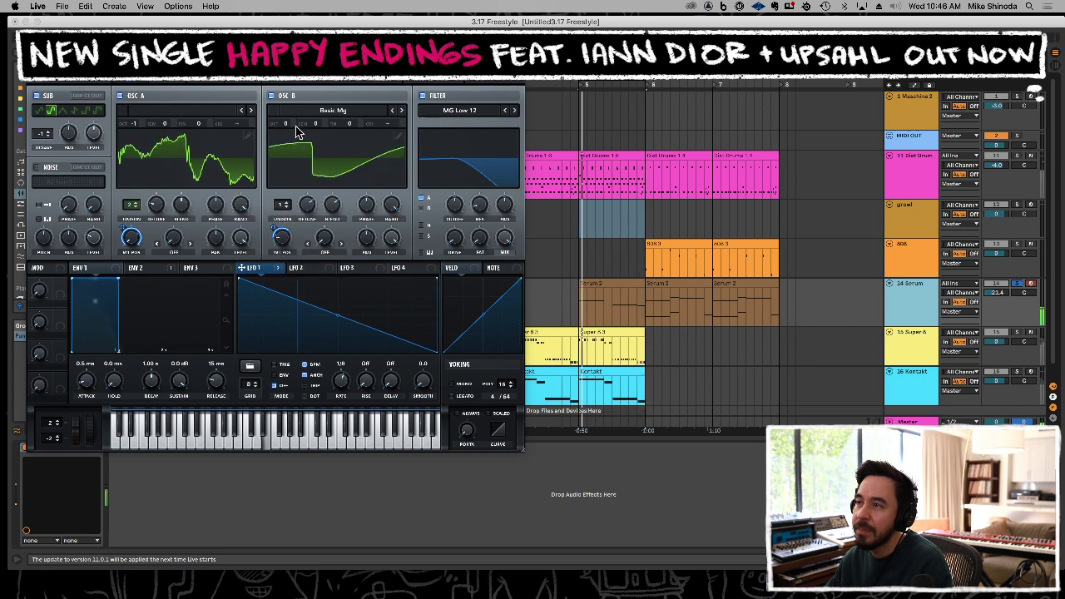
{"action": "left_click", "coordinate": [223, 72]}
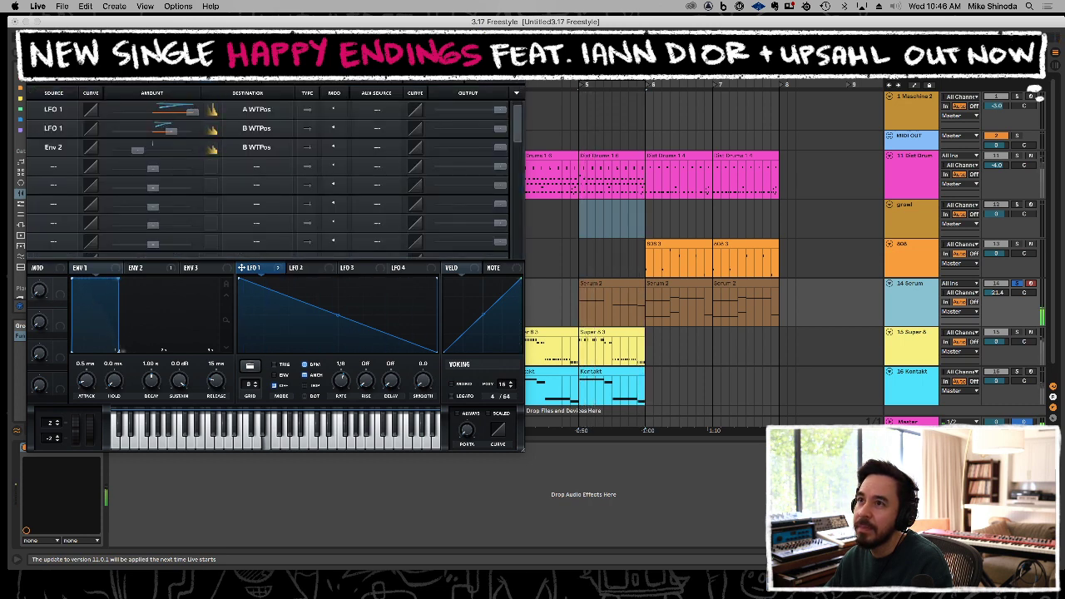
Set the drive of Serum's Sine Shaper distortion to about 64%.
{"action": "left_click", "coordinate": [164, 79]}
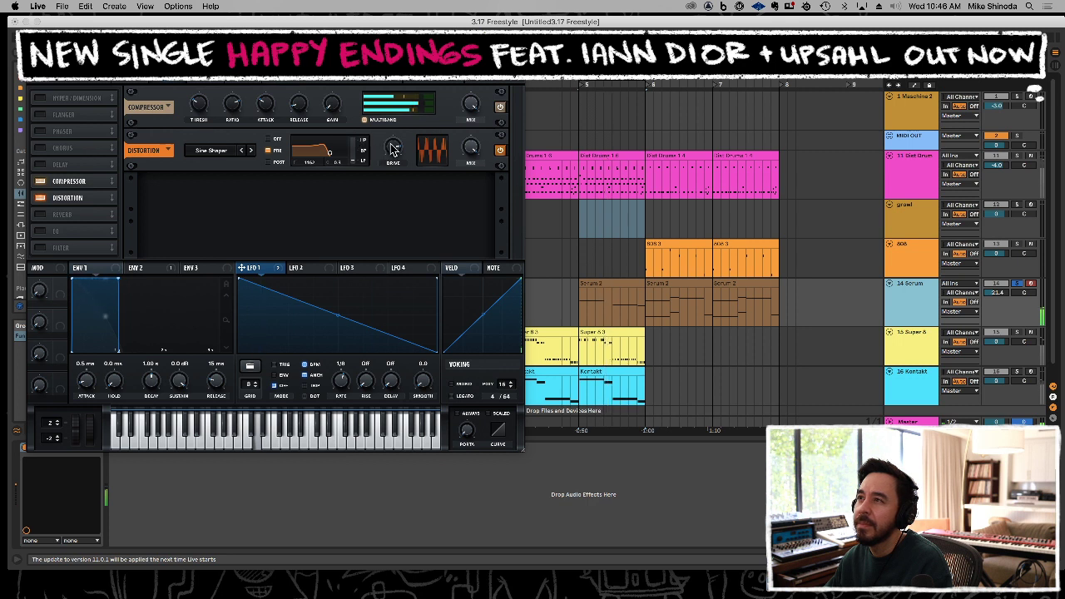
{"action": "left_click_drag", "start_coordinate": [395, 149], "coordinate": [387, 174]}
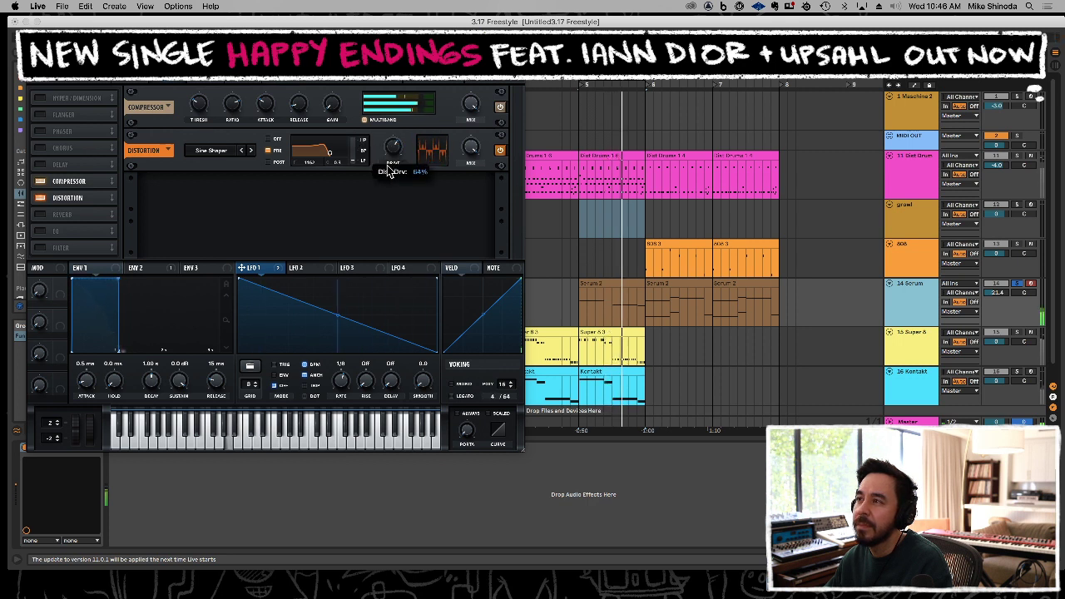
{"action": "left_click", "coordinate": [680, 235]}
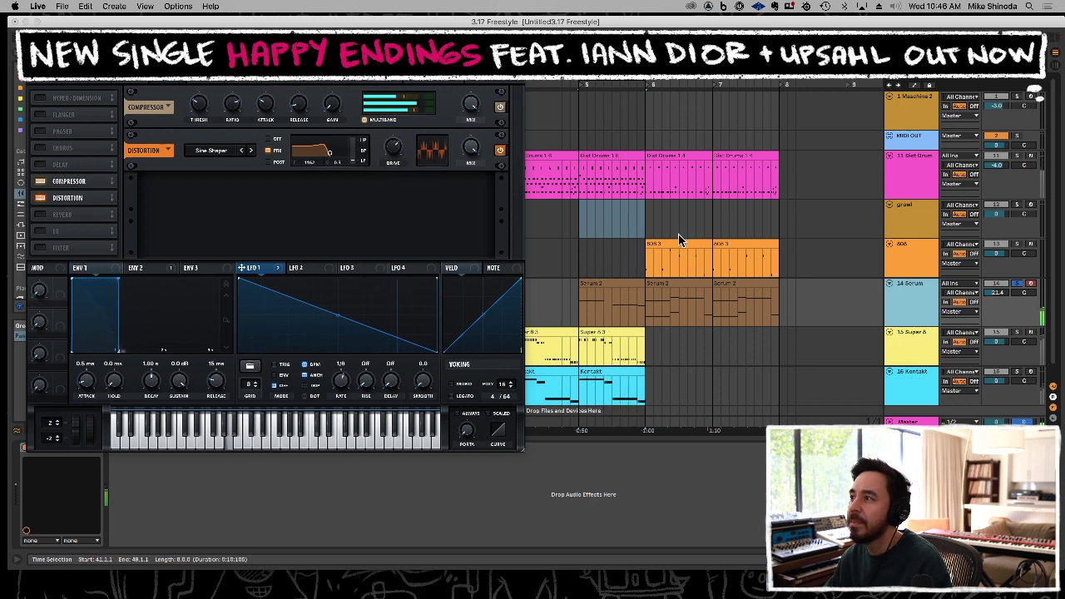
With the Serum clip at marker 6 selected, set Serum's distortion type to Stomp Box and its drive to about 53%.
{"action": "left_click", "coordinate": [691, 283]}
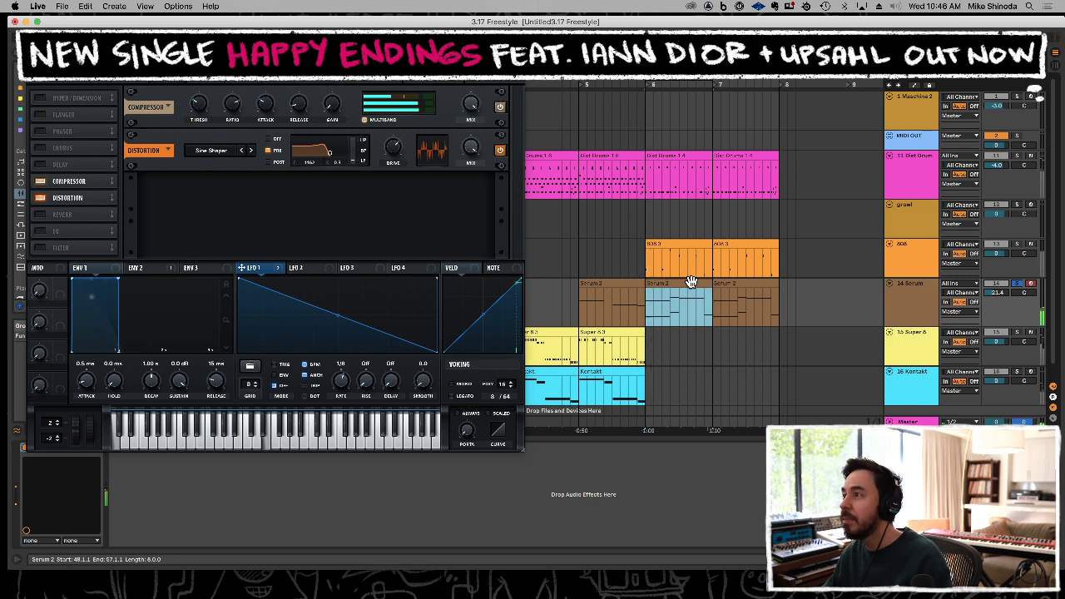
{"action": "left_click", "coordinate": [250, 150]}
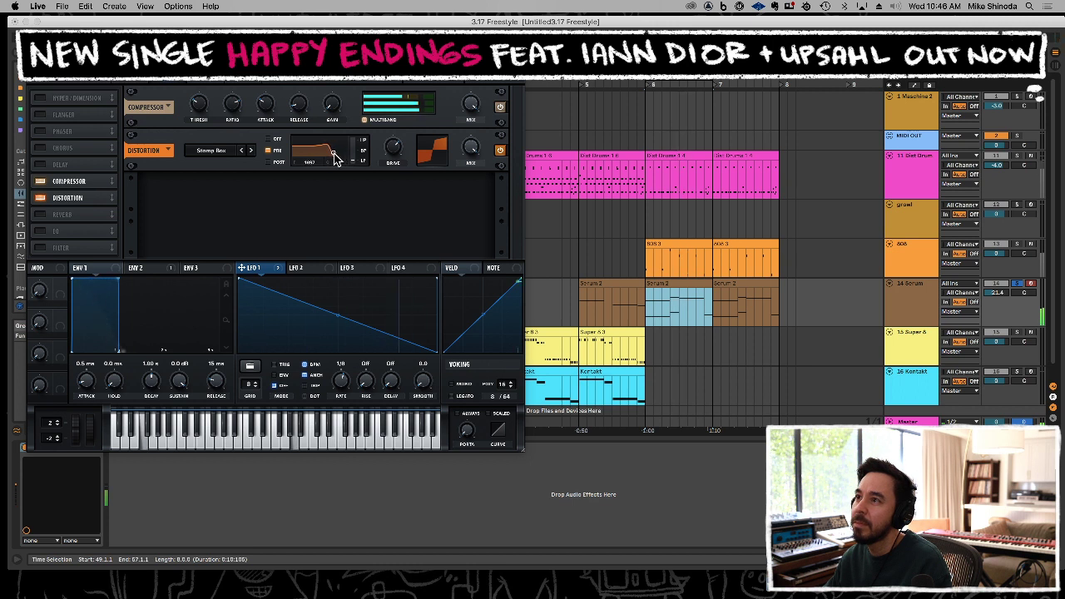
{"action": "mouse_move", "coordinate": [393, 151]}
{"action": "left_mouse_down"}
{"action": "mouse_move", "coordinate": [386, 221]}
{"action": "mouse_move", "coordinate": [391, 166]}
{"action": "left_mouse_up"}
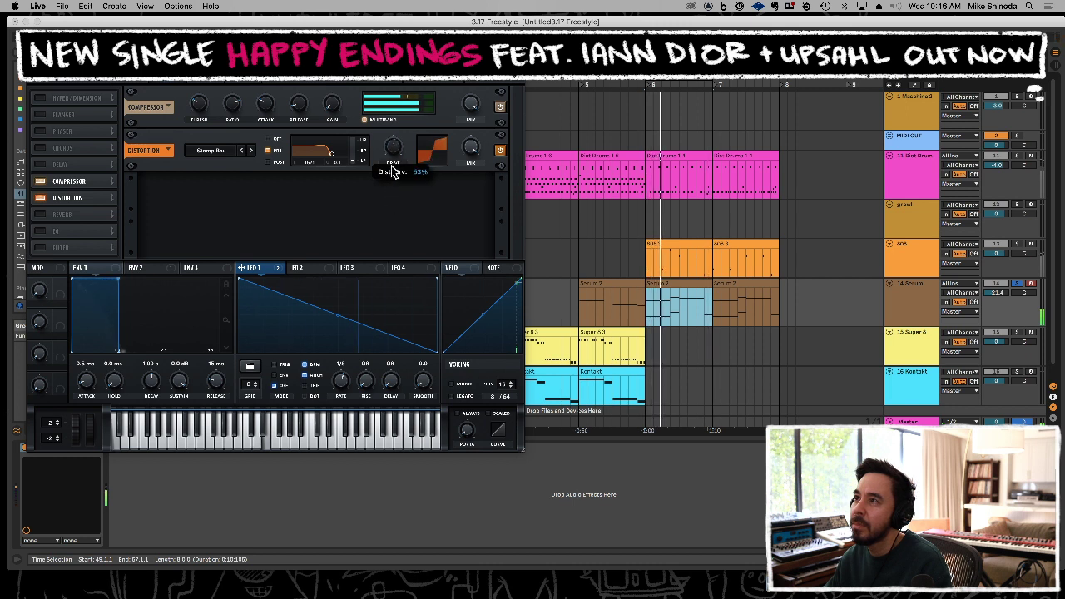
Move the distortion ahead of the compressor with its filter set to Post, and set the multiband compressor's high band to about 83%.
{"action": "left_click_drag", "start_coordinate": [111, 197], "coordinate": [112, 179]}
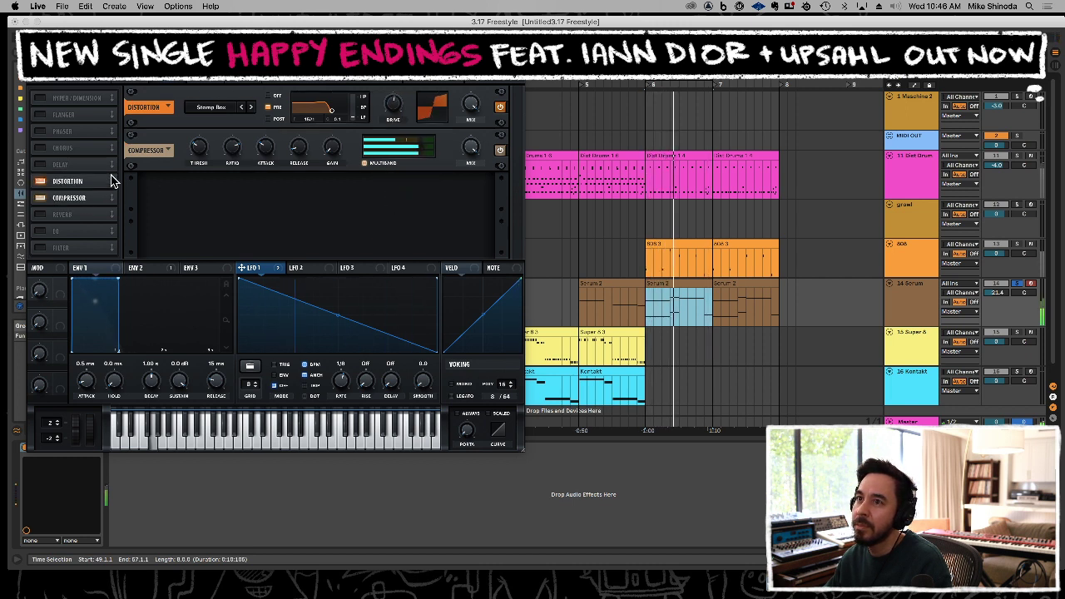
{"action": "left_click_drag", "start_coordinate": [438, 147], "coordinate": [419, 148]}
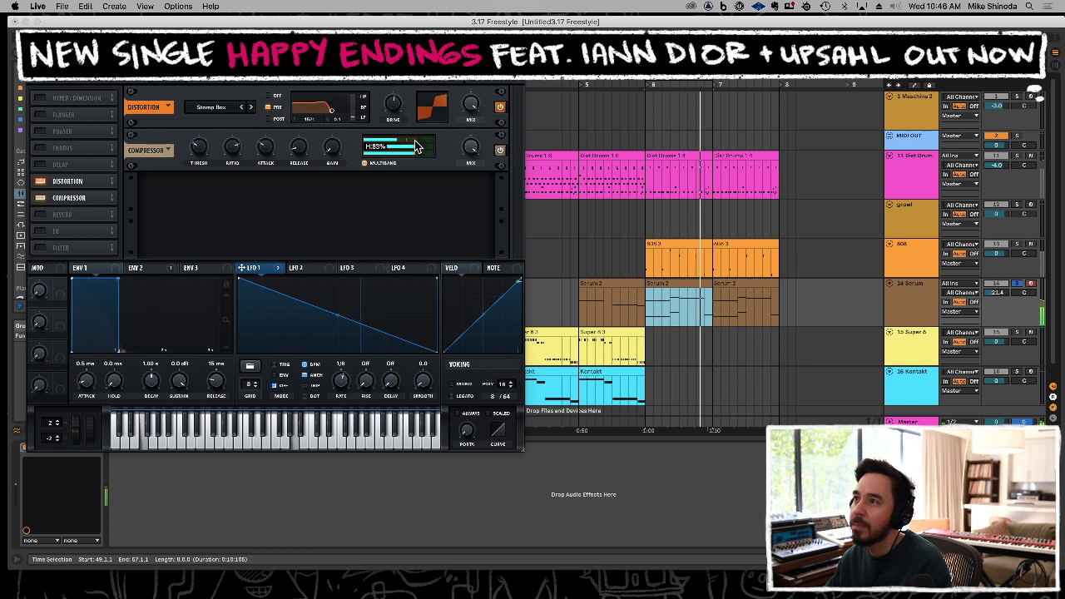
{"action": "left_click", "coordinate": [269, 121]}
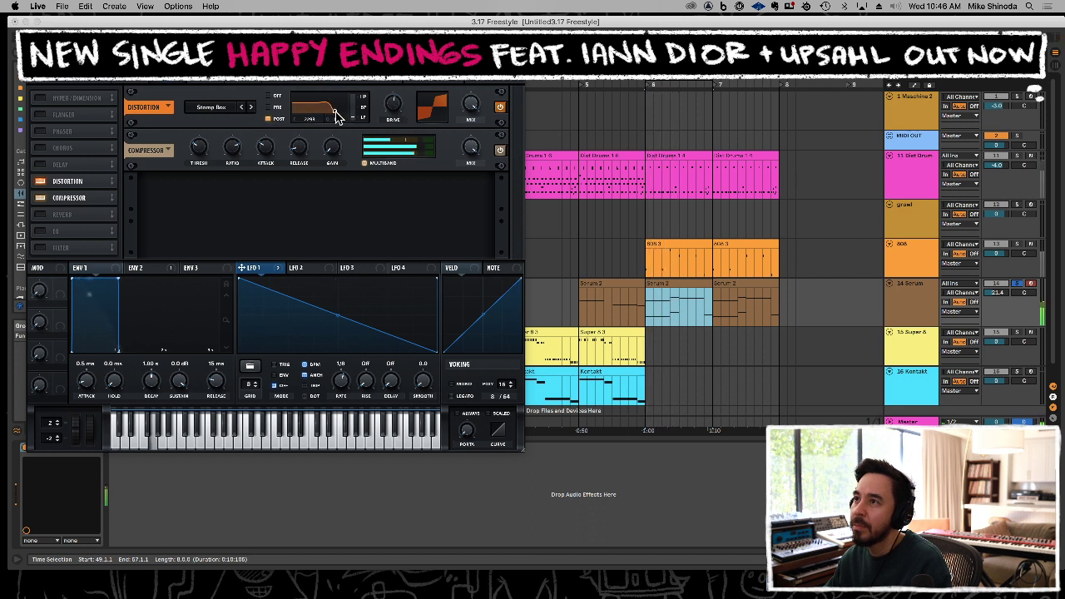
Fine-tune OSC B's wavetable position and compare the sound with OSC B off and on.
{"action": "left_click", "coordinate": [228, 70]}
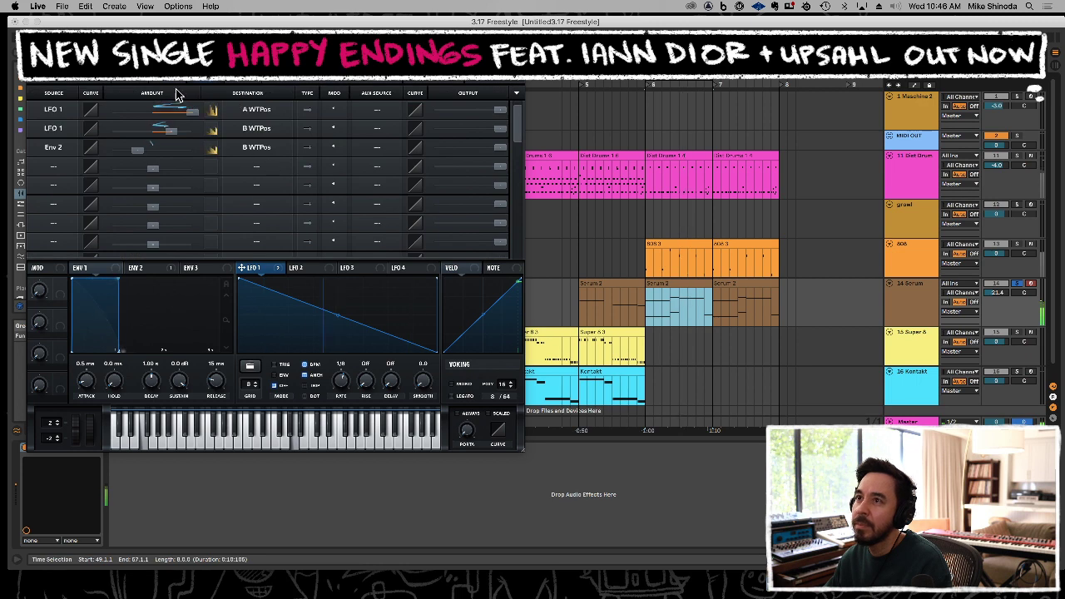
{"action": "left_click", "coordinate": [142, 71]}
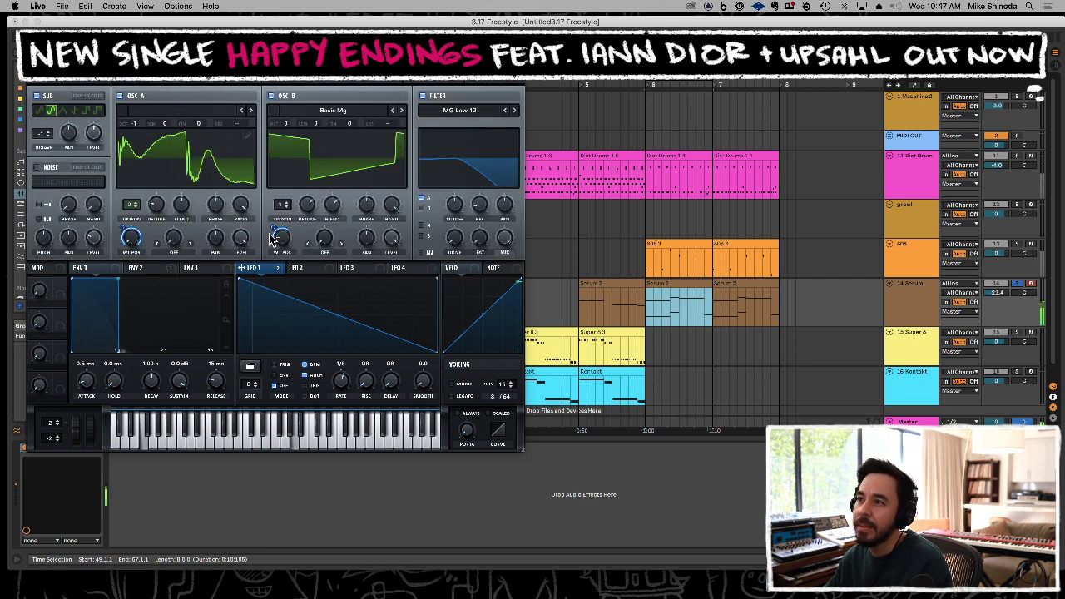
{"action": "left_click_drag", "start_coordinate": [277, 236], "coordinate": [275, 232]}
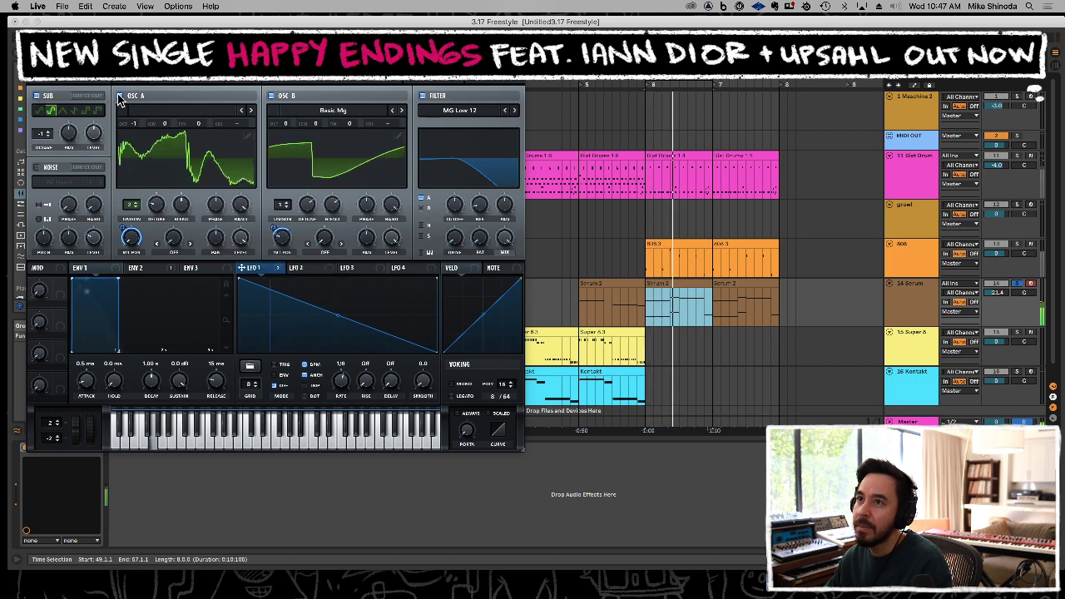
{"action": "left_click", "coordinate": [271, 96]}
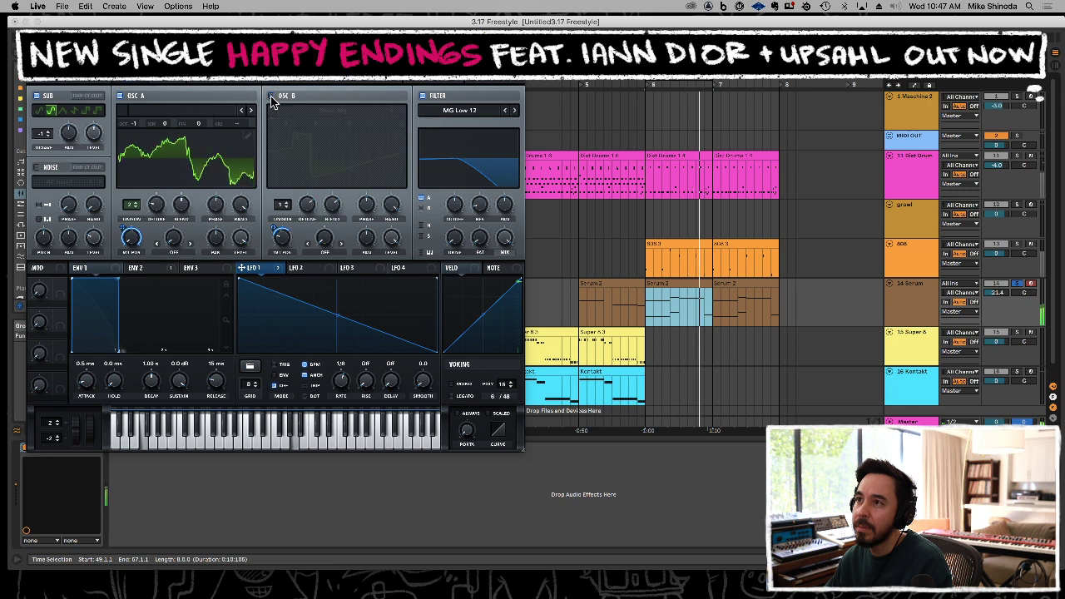
{"action": "left_click", "coordinate": [271, 96]}
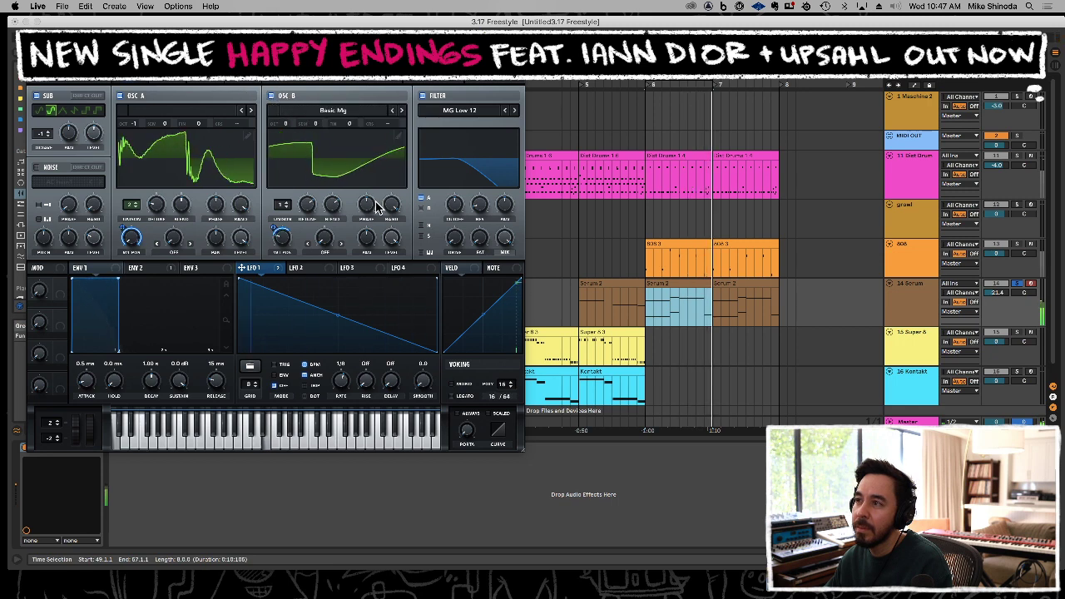
Set the sub oscillator's octave to 1 and try the filter's cutoff, OSC B routing and mix.
{"action": "left_click", "coordinate": [50, 133]}
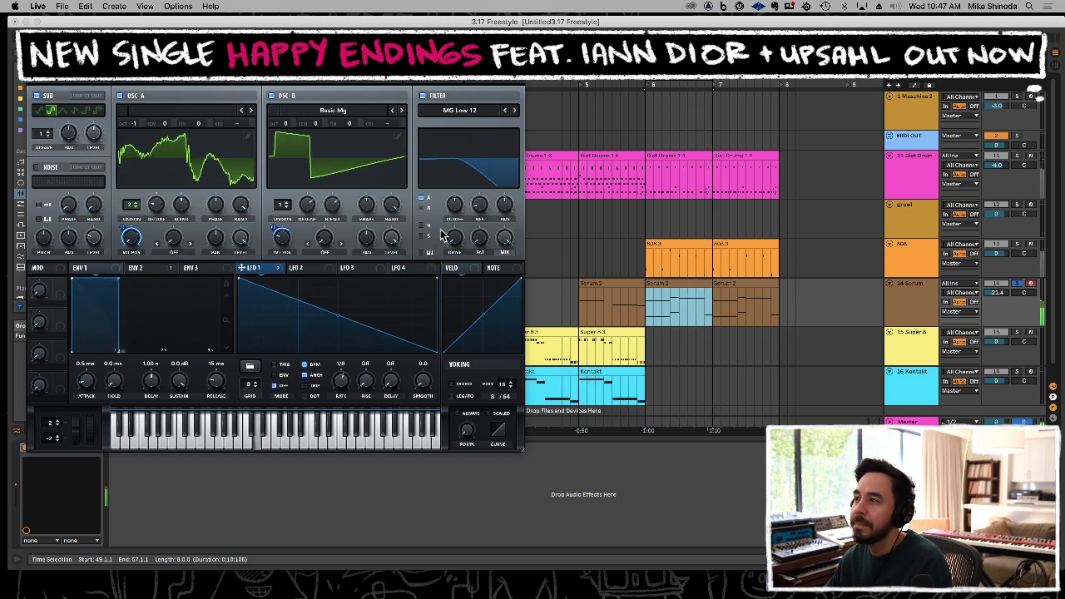
{"action": "mouse_move", "coordinate": [456, 205]}
{"action": "left_mouse_down"}
{"action": "mouse_move", "coordinate": [456, 183]}
{"action": "mouse_move", "coordinate": [455, 207]}
{"action": "left_mouse_up"}
{"action": "left_click", "coordinate": [421, 208]}
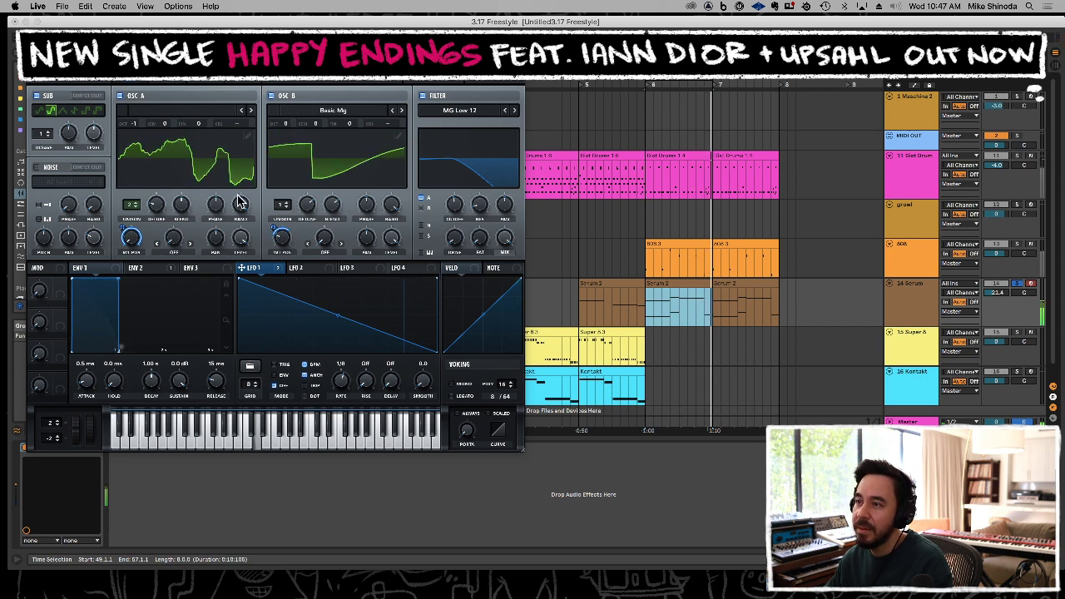
{"action": "mouse_move", "coordinate": [506, 238]}
{"action": "left_mouse_down"}
{"action": "mouse_move", "coordinate": [506, 277]}
{"action": "mouse_move", "coordinate": [506, 228]}
{"action": "left_mouse_up"}
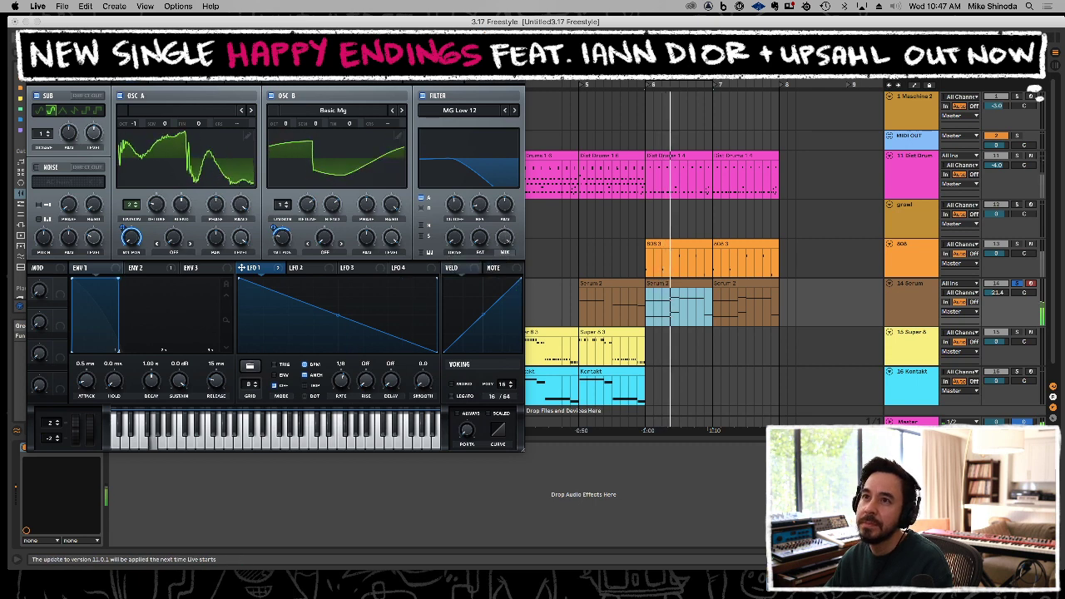
Hide the Serum window, unsolo the Serum track and set its volume to -16.4 dB while playing the full arrangement from marker 5.
{"action": "key", "text": "super+alt+p"}
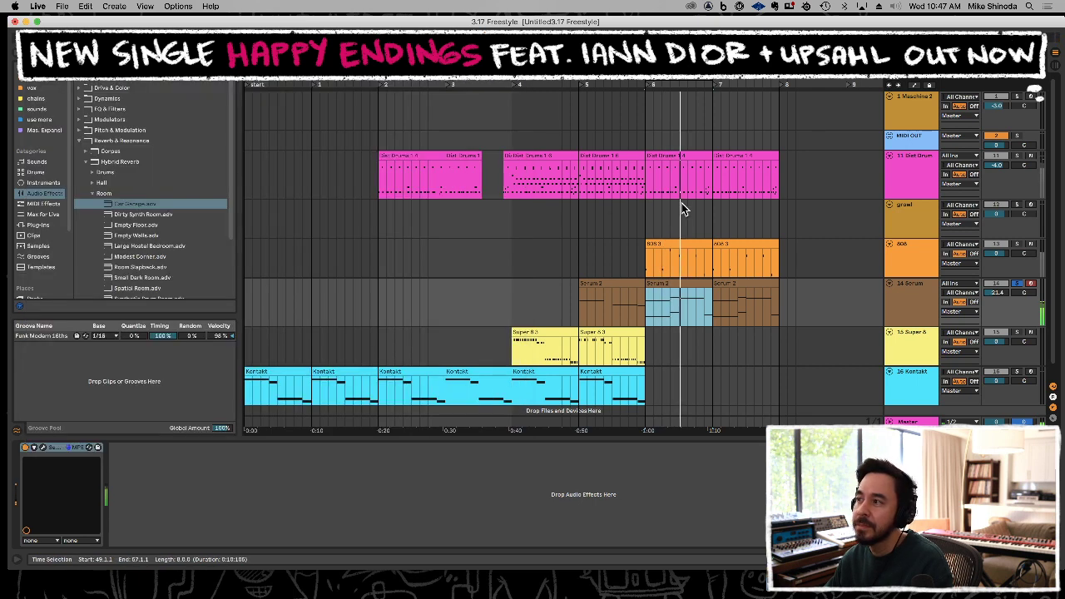
{"action": "left_click", "coordinate": [1018, 285]}
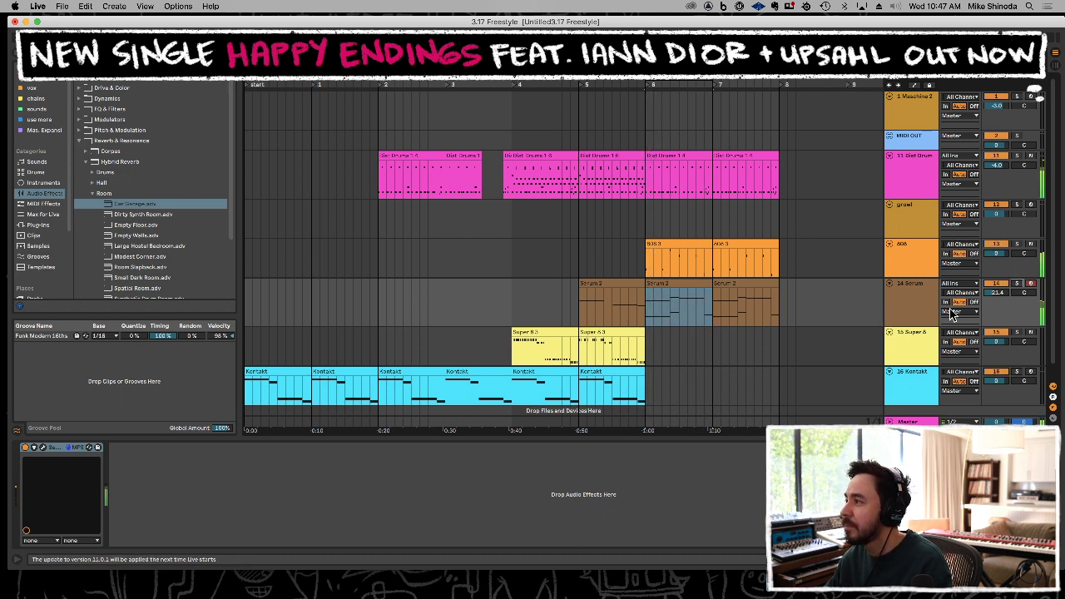
{"action": "left_click", "coordinate": [653, 87]}
{"action": "left_click_drag", "start_coordinate": [646, 304], "coordinate": [580, 303]}
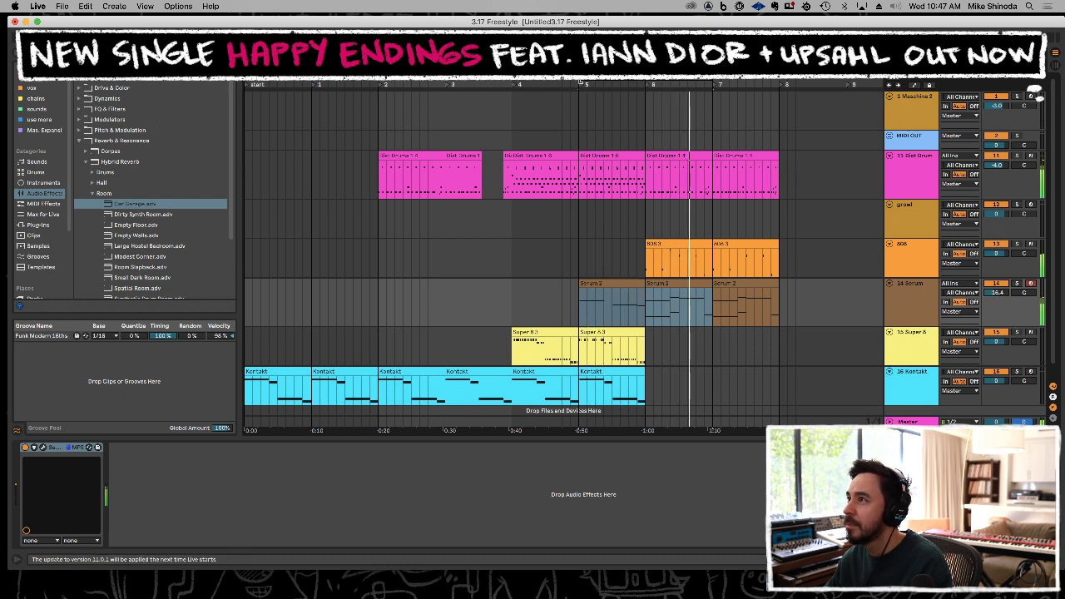
Clear the 808 clips at markers 6 and 7 and paste one 808 clip at marker 8.
{"action": "left_click", "coordinate": [683, 244]}
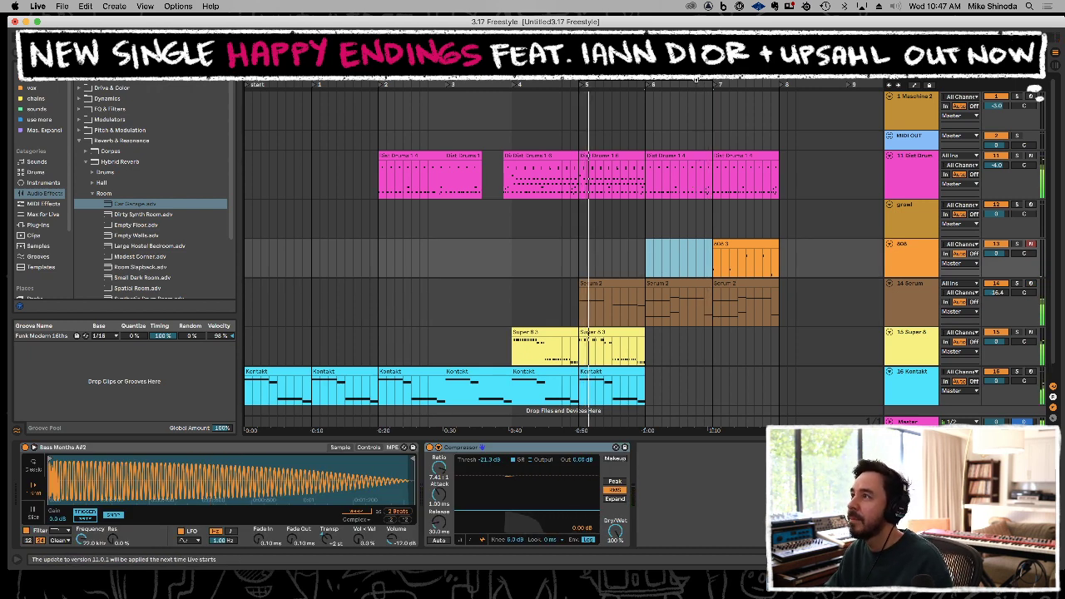
{"action": "left_click_drag", "start_coordinate": [695, 80], "coordinate": [516, 76]}
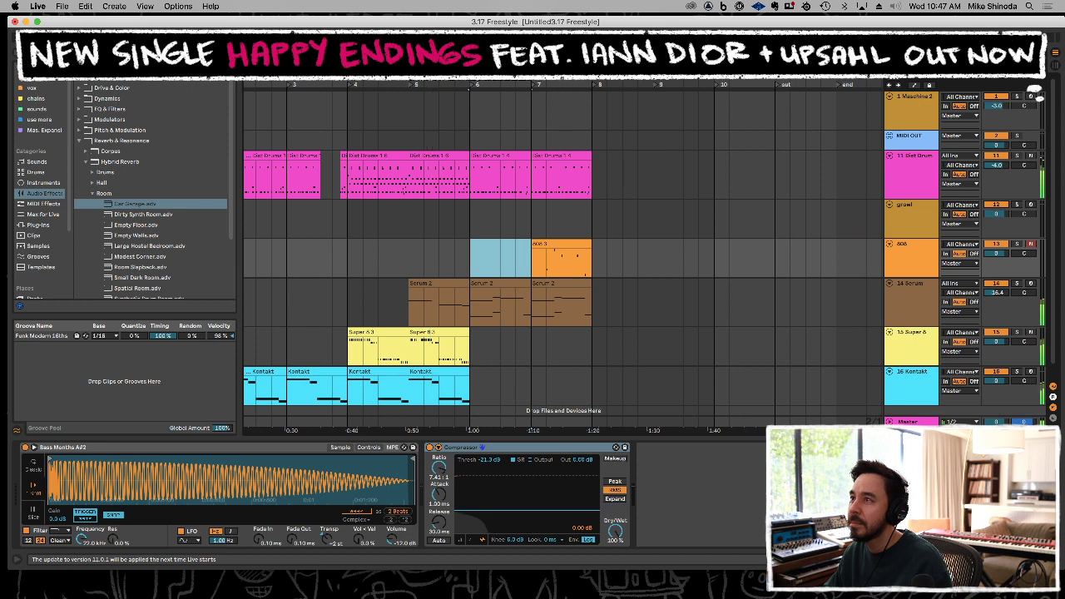
{"action": "left_click_drag", "start_coordinate": [471, 260], "coordinate": [589, 259]}
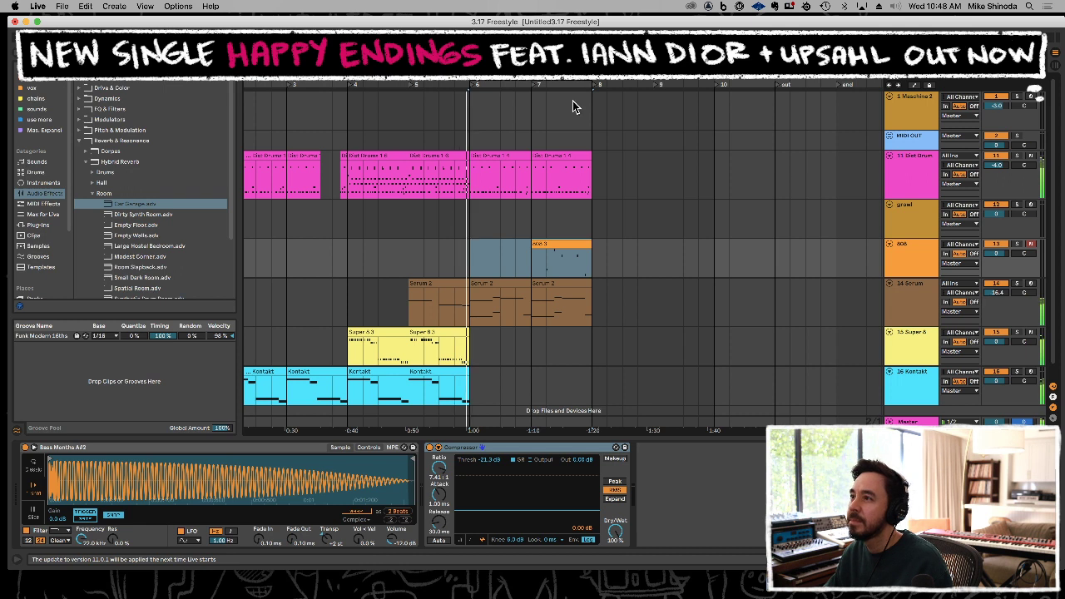
{"action": "left_click", "coordinate": [591, 261]}
{"action": "key", "text": "super+x"}
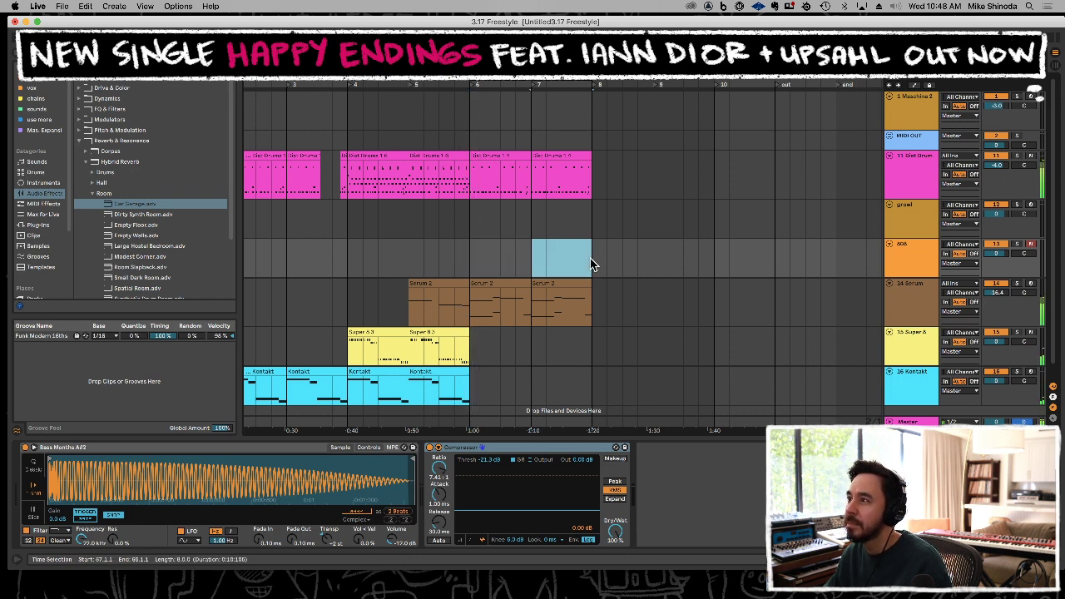
{"action": "left_click", "coordinate": [591, 258]}
{"action": "key", "text": "super+v"}
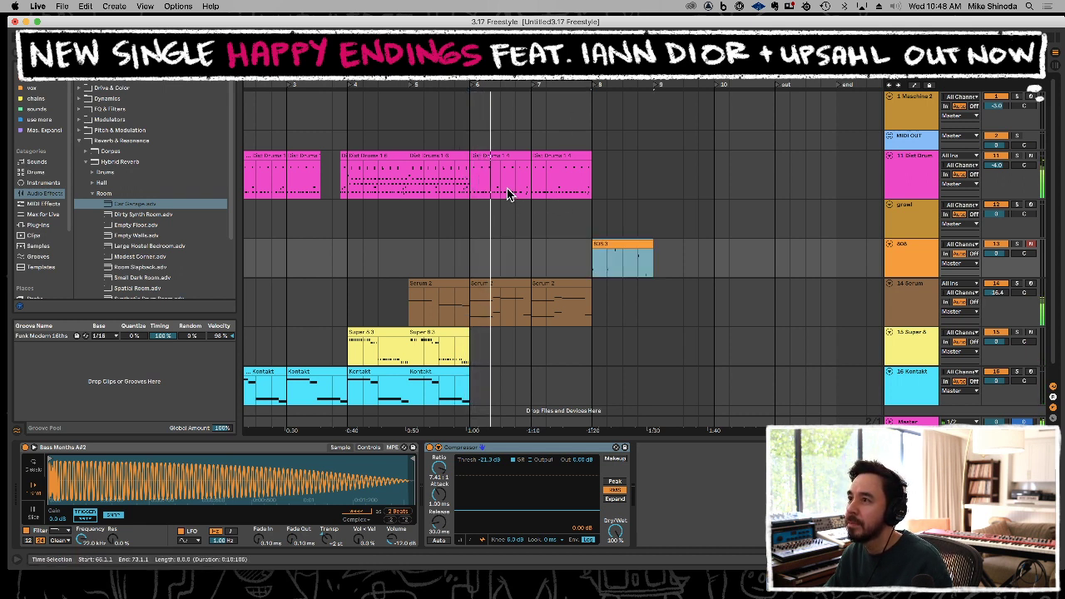
Duplicate the Serum clip at marker 7 twice and the 808 clip once, filling both tracks up to marker 10.
{"action": "key", "text": "space"}
{"action": "left_click", "coordinate": [559, 283]}
{"action": "key", "text": "super+d"}
{"action": "key", "text": "super+d"}
{"action": "left_click", "coordinate": [613, 245]}
{"action": "key", "text": "space"}
{"action": "key", "text": "super+d"}
Duplicate the Dist Drums clip at marker 7 twice to extend the drums to marker 10.
{"action": "left_click", "coordinate": [559, 162]}
{"action": "key", "text": "super+d"}
{"action": "key", "text": "super+d"}
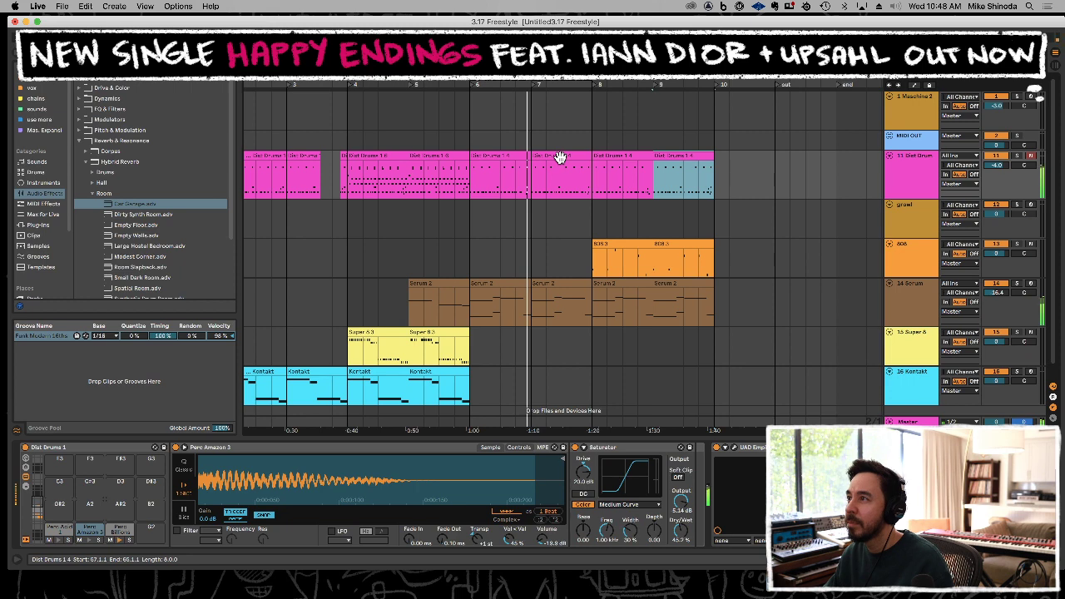
Audition the extended section from marker 8, selecting the growl track and the Dist Drum track in turn.
{"action": "left_click", "coordinate": [594, 185], "text": "shift"}
{"action": "key", "text": "space"}
{"action": "key", "text": "minus"}
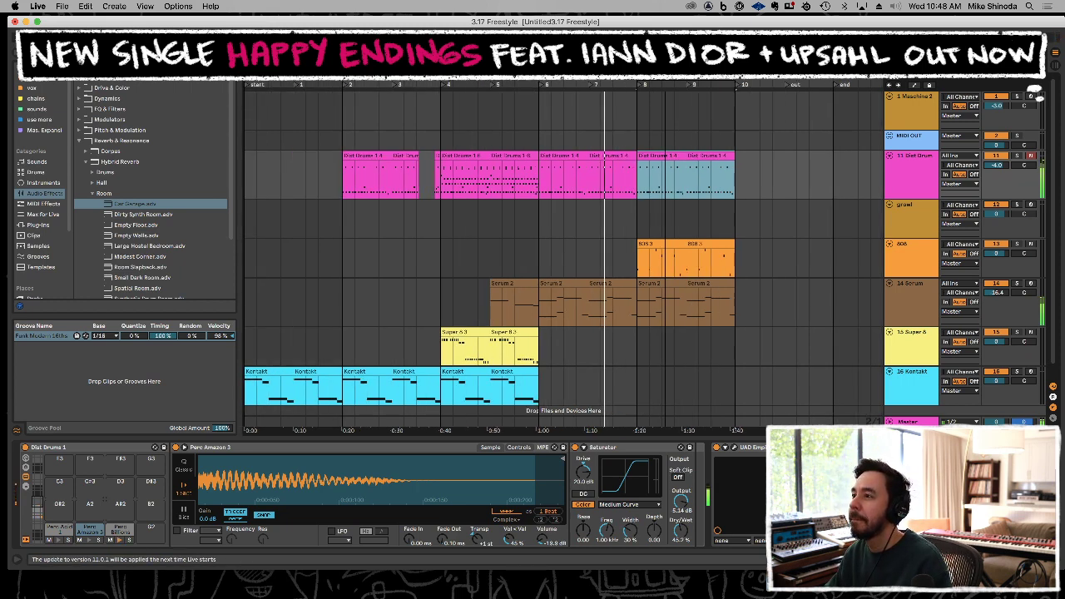
{"action": "scroll", "coordinate": [776, 265], "scroll_direction": "down", "scroll_amount": 1}
{"action": "left_click", "coordinate": [917, 201]}
{"action": "key", "text": "space"}
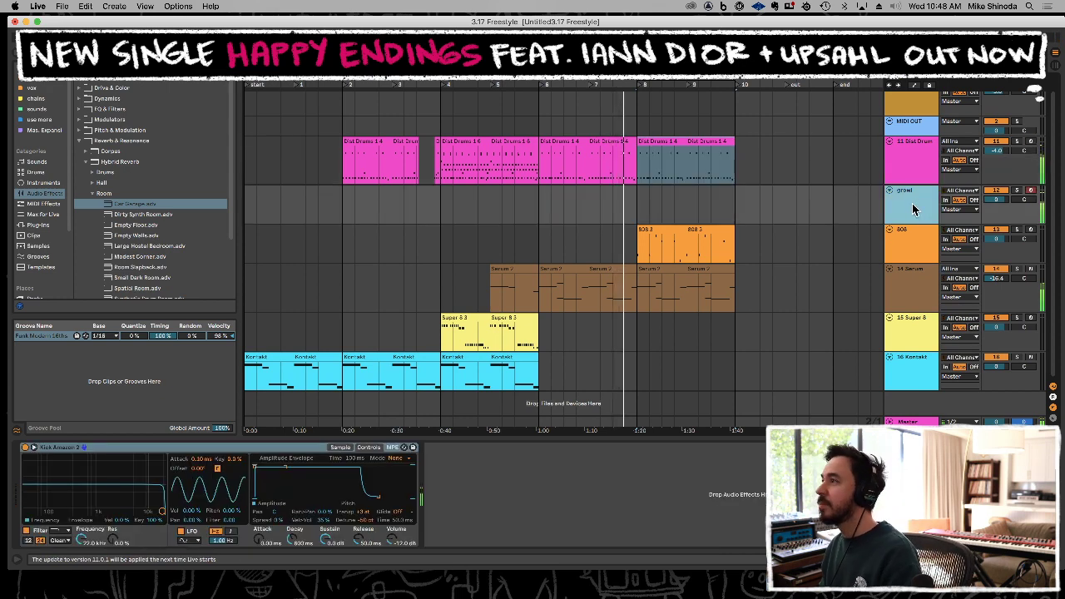
{"action": "scroll", "coordinate": [905, 179], "scroll_direction": "up", "scroll_amount": 1}
{"action": "left_click", "coordinate": [906, 162]}
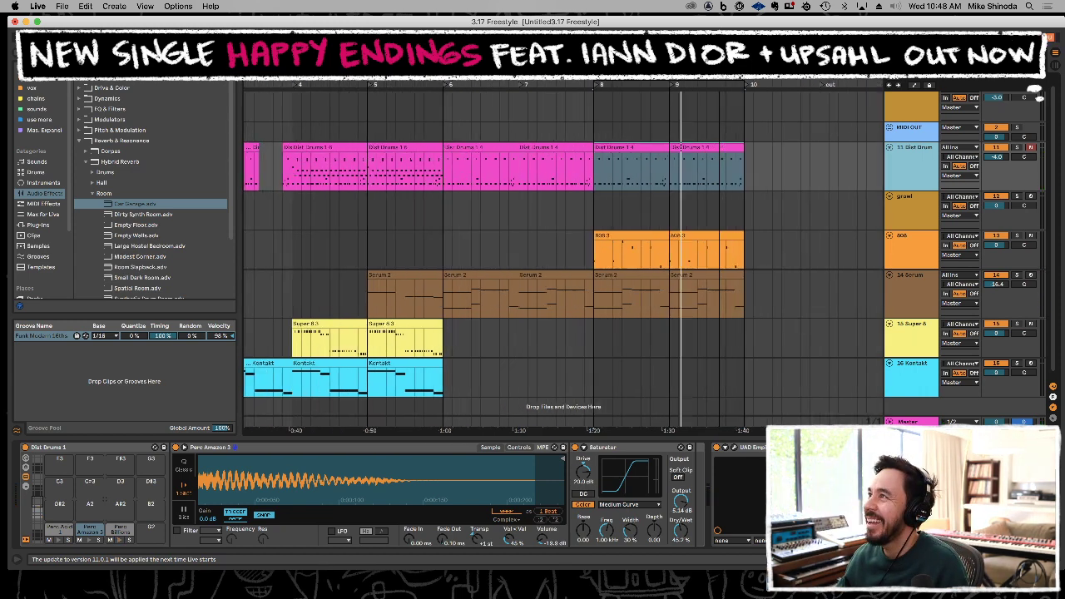
{"action": "scroll", "coordinate": [716, 206], "scroll_direction": "down", "scroll_amount": 1}
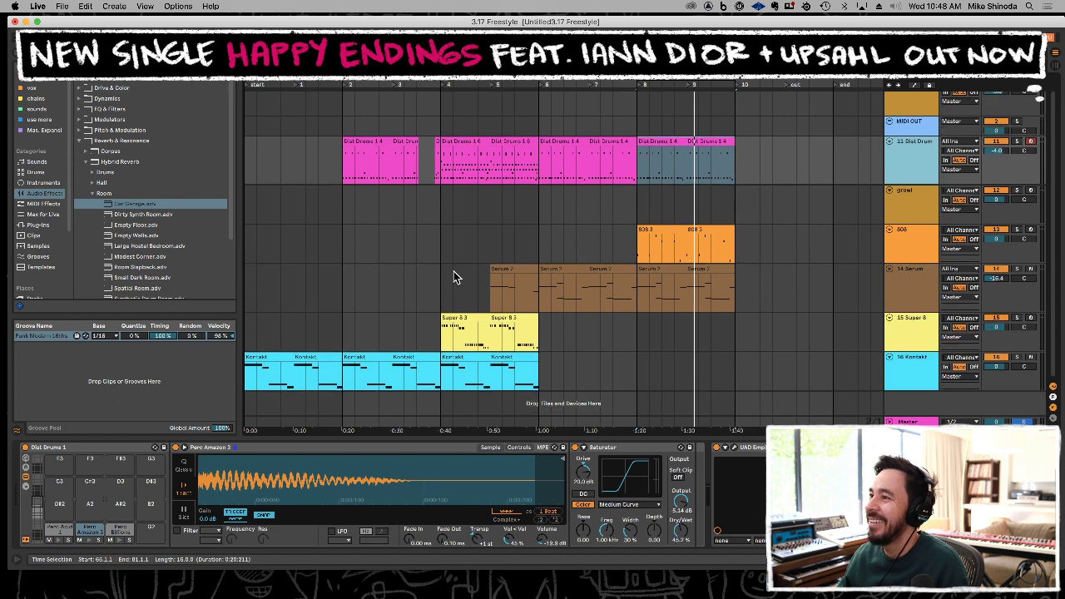
Copy the Kontakt clip at marker 3 and paste it twice starting at marker 10.
{"action": "left_click", "coordinate": [406, 358]}
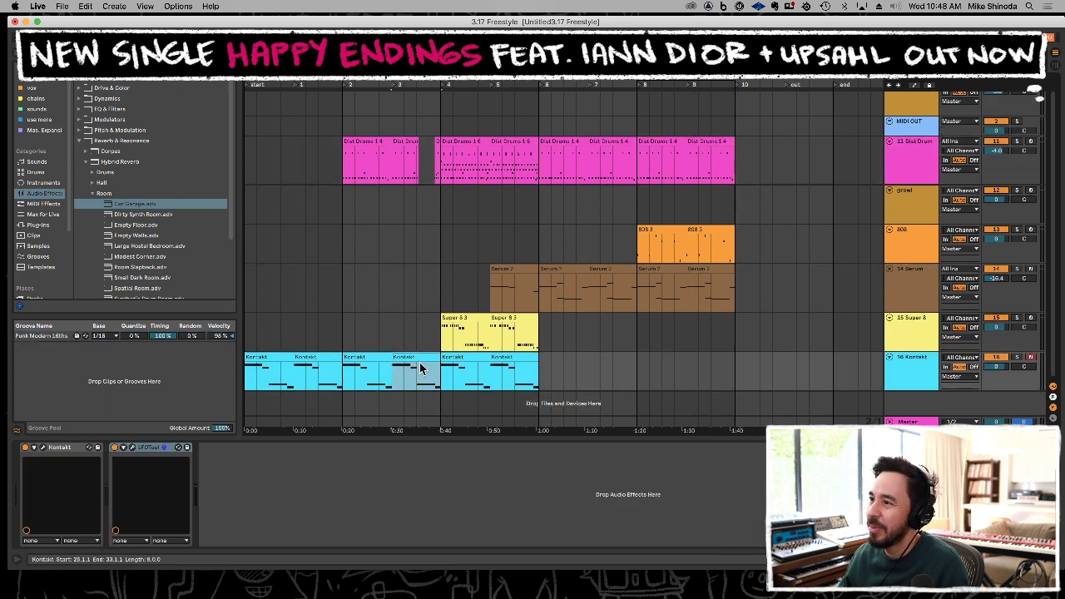
{"action": "left_click", "coordinate": [739, 371]}
{"action": "key", "text": "super+v"}
{"action": "key", "text": "super+v"}
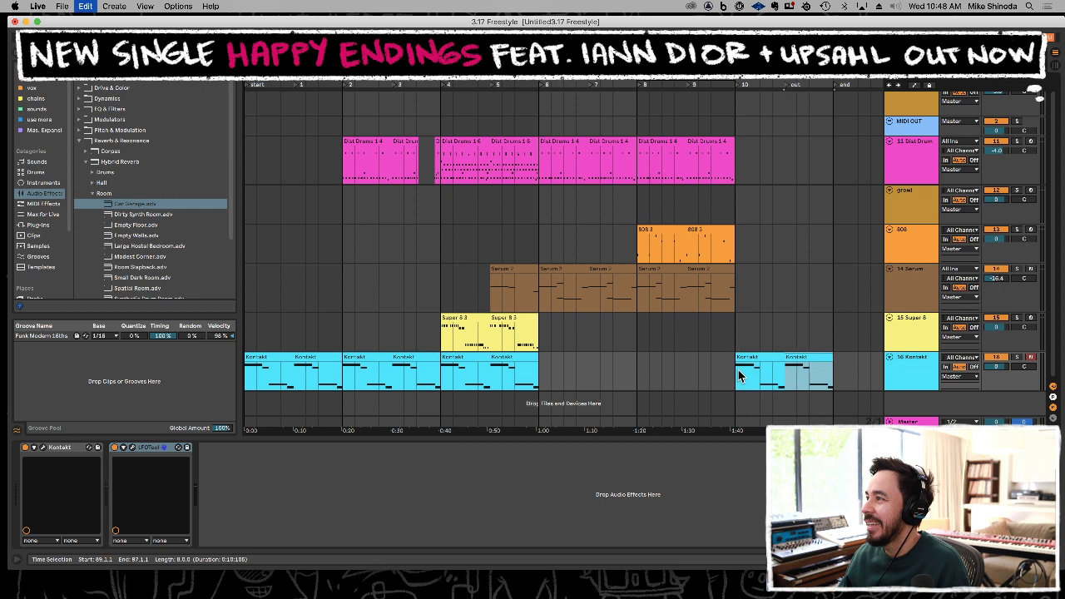
Copy all tracks' clips between markers 5 and 6, paste them at marker 10, duplicate them once and play the transition.
{"action": "left_click_drag", "start_coordinate": [541, 385], "coordinate": [495, 147]}
{"action": "key", "text": "super+c"}
{"action": "left_click_drag", "start_coordinate": [735, 166], "coordinate": [789, 366]}
{"action": "key", "text": "super+v"}
{"action": "key", "text": "super+d"}
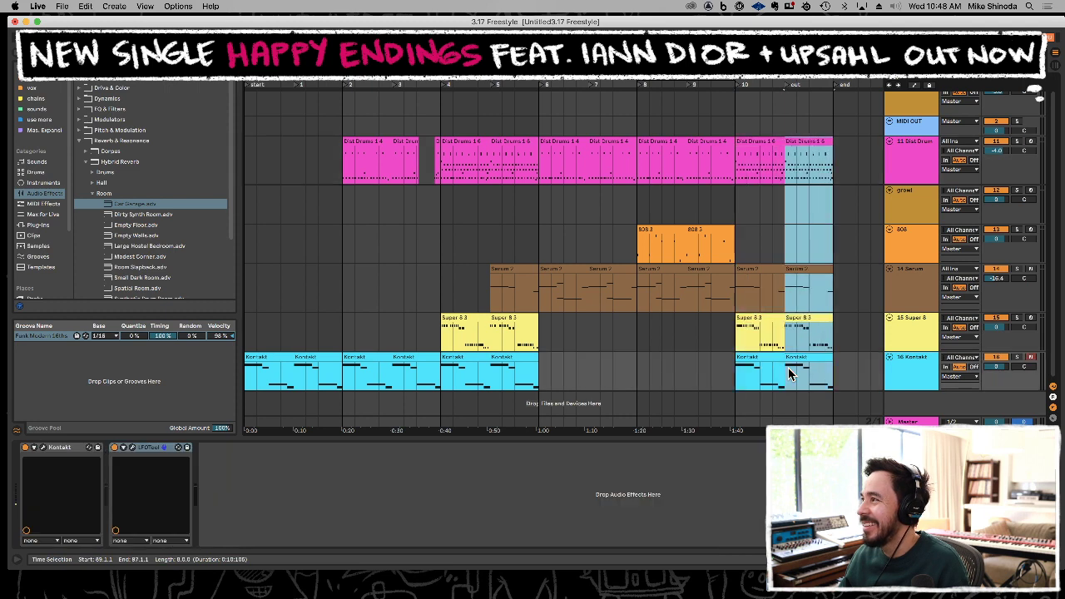
{"action": "left_click", "coordinate": [721, 203]}
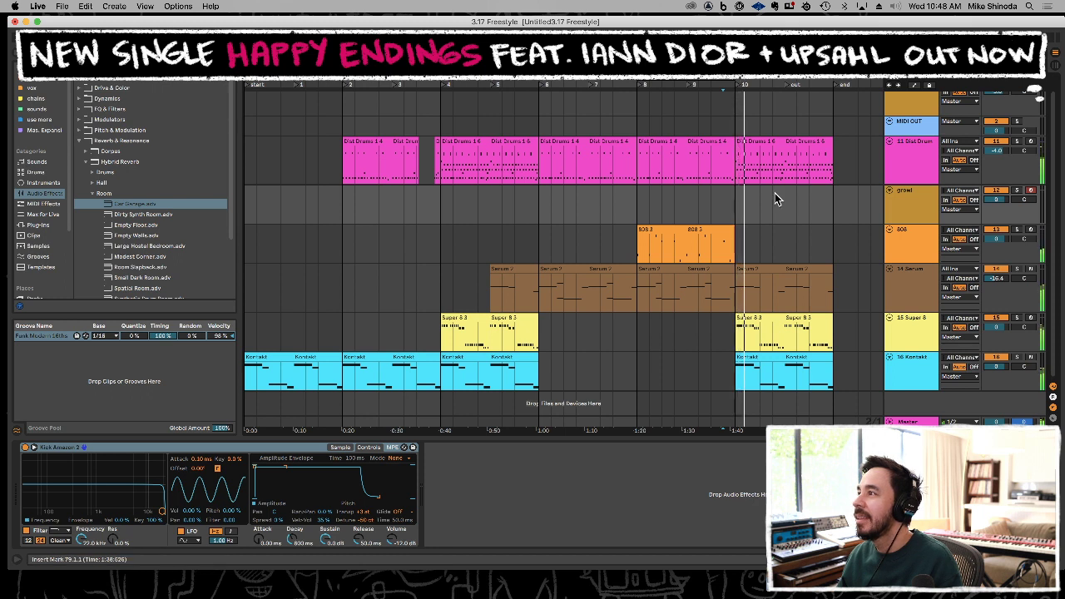
{"action": "key", "text": "space"}
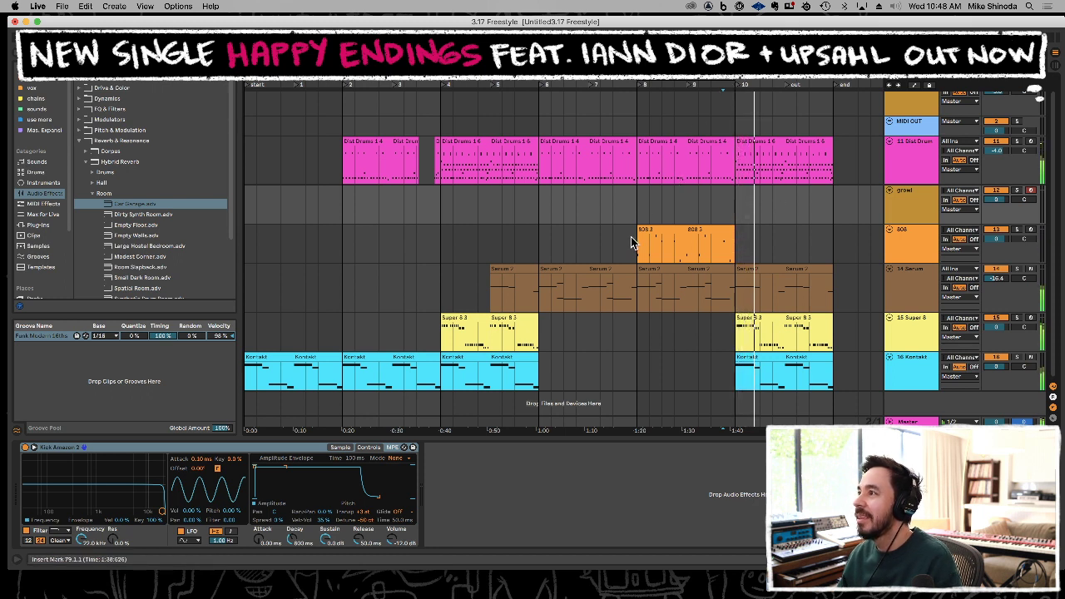
Delete the time between markers 8 and 10 across all tracks and play from bar 47, just before marker 6.
{"action": "left_click_drag", "start_coordinate": [736, 422], "coordinate": [645, 418]}
{"action": "key", "text": "super+shift+Delete"}
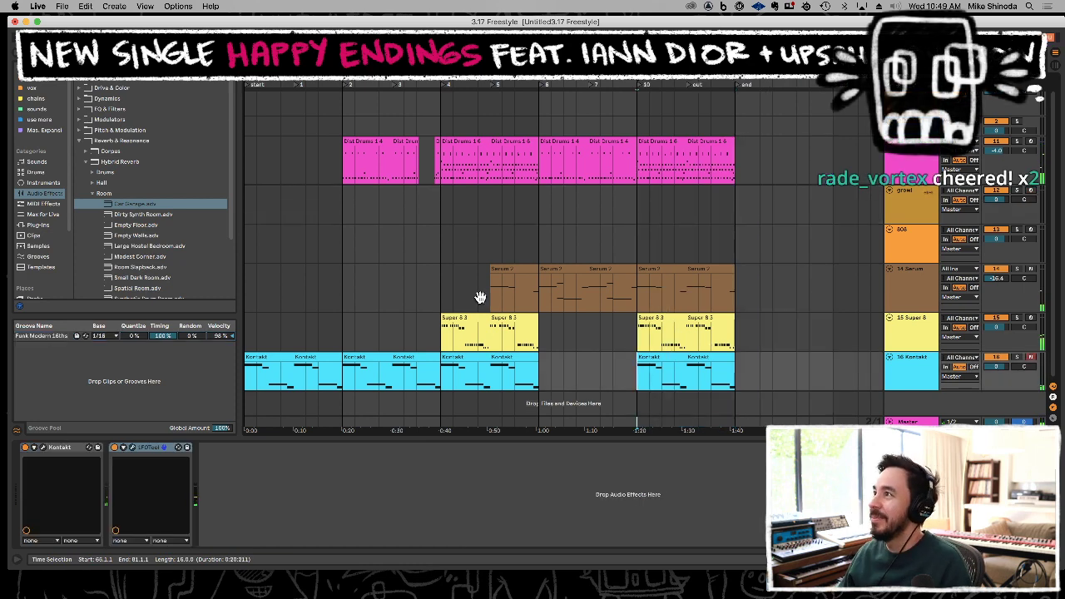
{"action": "left_click", "coordinate": [524, 182]}
{"action": "key", "text": "space"}
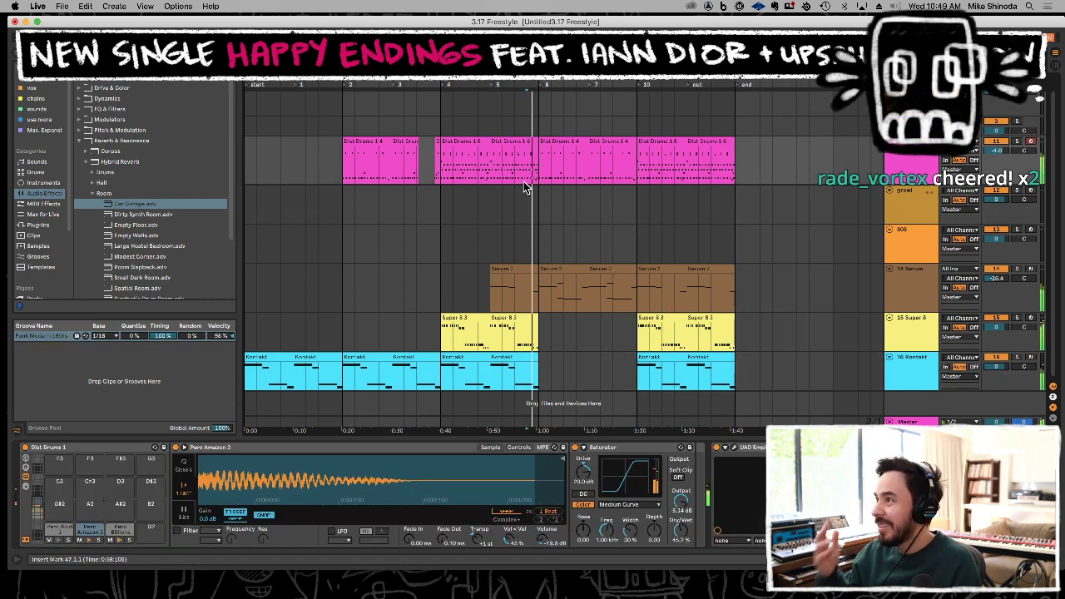
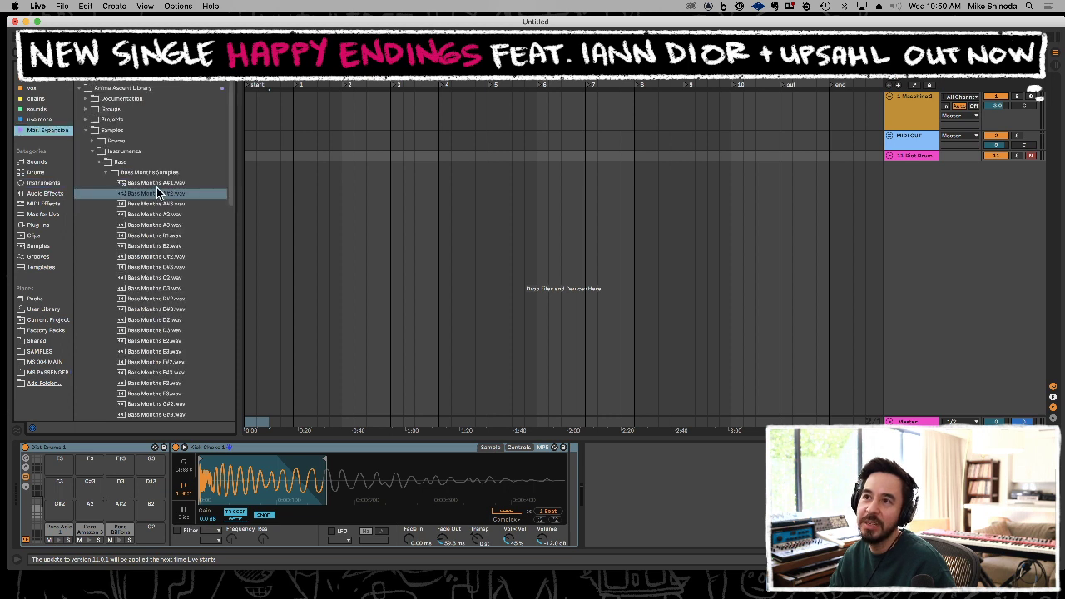
Audition the Bass Months samples and load Bass Months C2.wav as the instrument on a new MIDI track.
{"action": "left_click", "coordinate": [145, 205]}
{"action": "key", "text": "Down"}
{"action": "key", "text": "Down"}
{"action": "key", "text": "Down"}
{"action": "key", "text": "Down"}
{"action": "key", "text": "Down"}
{"action": "key", "text": "Down"}
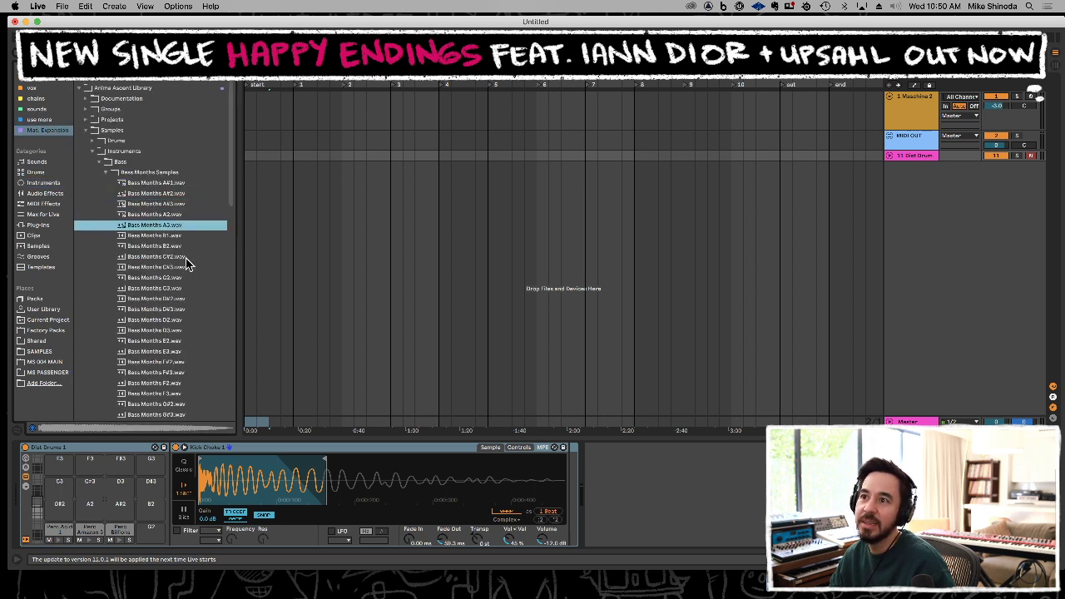
{"action": "key", "text": "Down"}
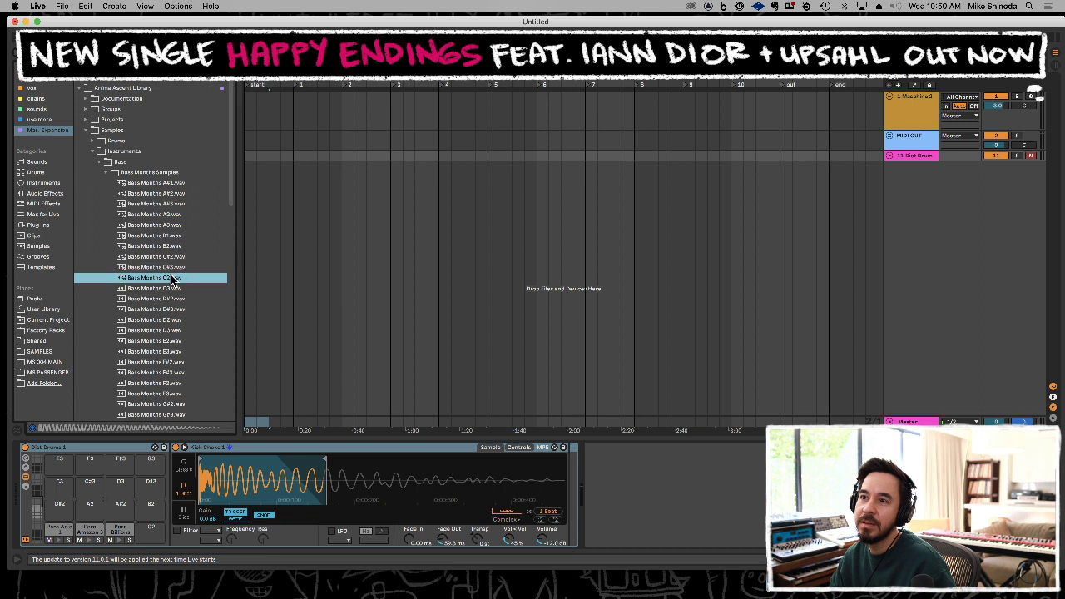
{"action": "key", "text": "super+shift+t"}
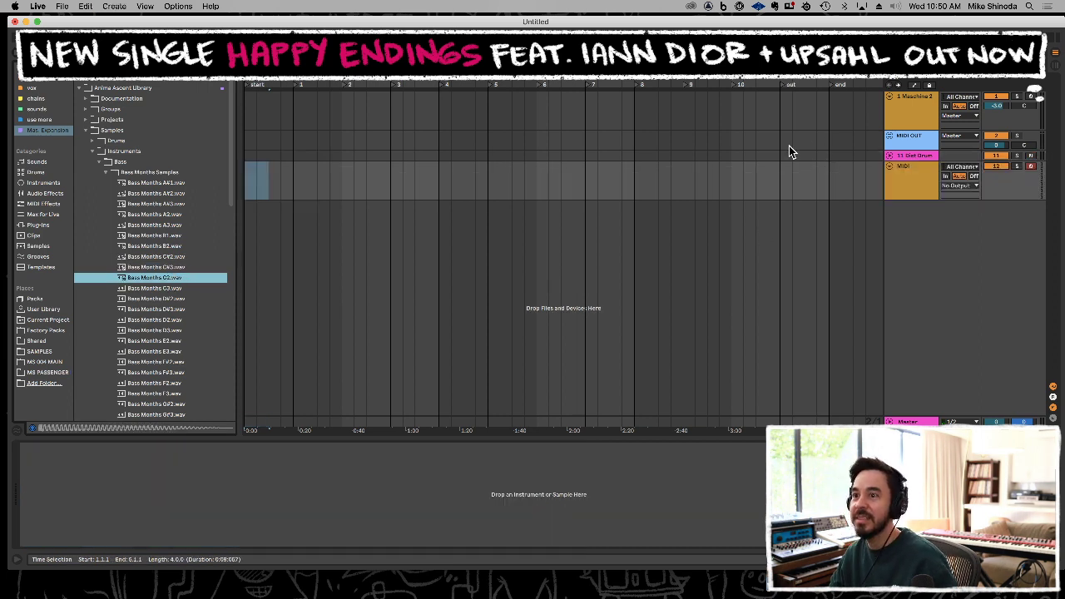
{"action": "left_click_drag", "start_coordinate": [167, 347], "coordinate": [143, 491]}
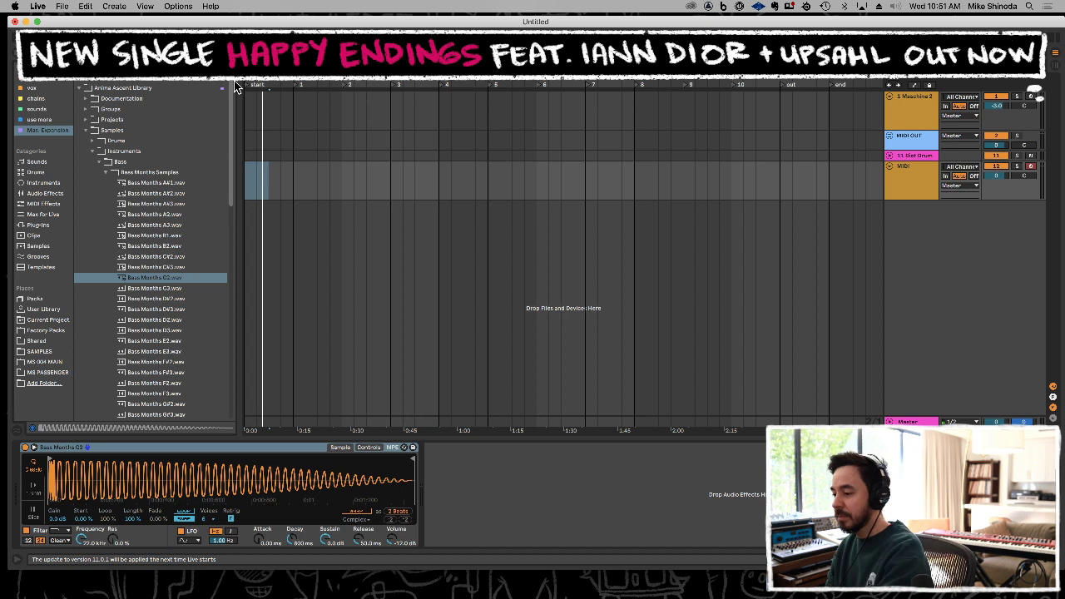
Record a four-bar bass phrase on the new MIDI track and quantize all its notes.
{"action": "key", "text": "F9"}
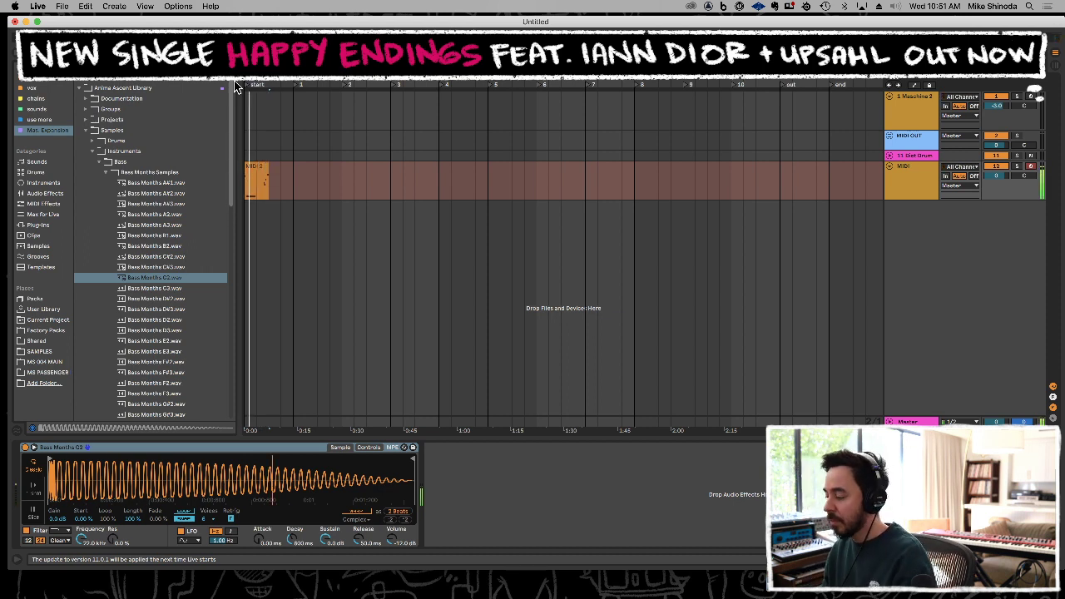
{"action": "key", "text": "F9"}
{"action": "double_click", "coordinate": [262, 167]}
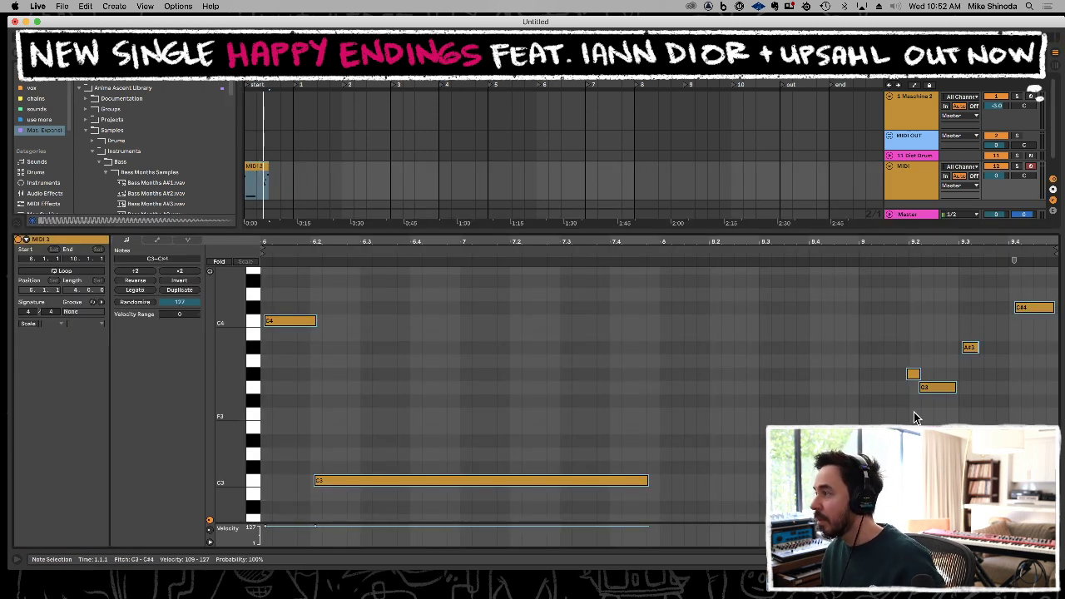
{"action": "left_click_drag", "start_coordinate": [956, 387], "coordinate": [956, 388]}
{"action": "left_click", "coordinate": [965, 390]}
{"action": "key", "text": "super+a"}
{"action": "key", "text": "super+u"}
Adjust the closing notes' lengths so G3 ends at 9.2.4, A#3 at 9.3.3 and C#4 at the clip's end.
{"action": "left_click", "coordinate": [965, 390]}
{"action": "left_click_drag", "start_coordinate": [956, 387], "coordinate": [946, 387]}
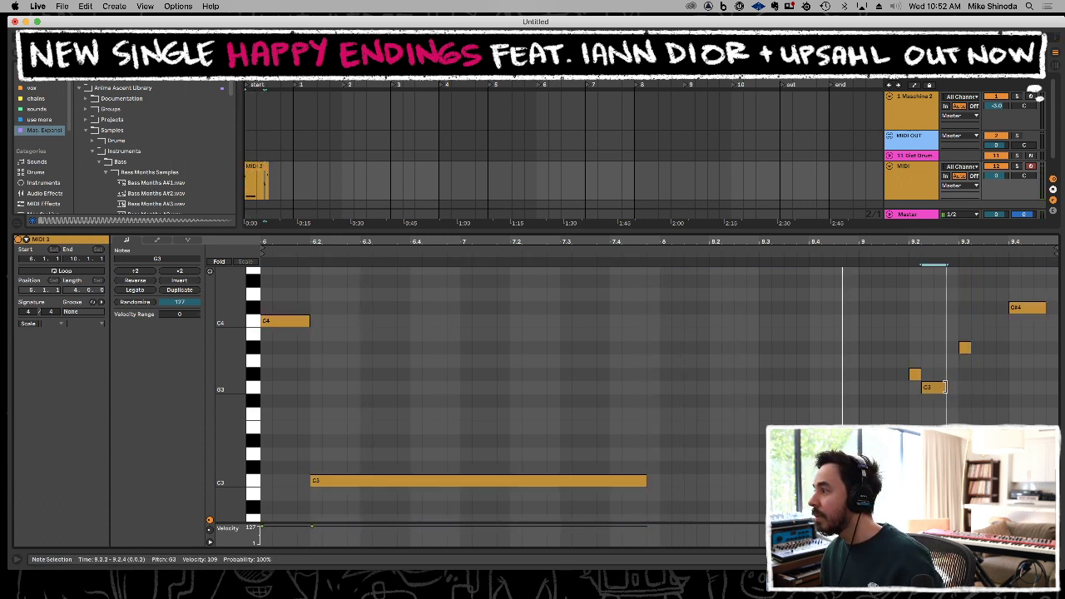
{"action": "left_click", "coordinate": [965, 349]}
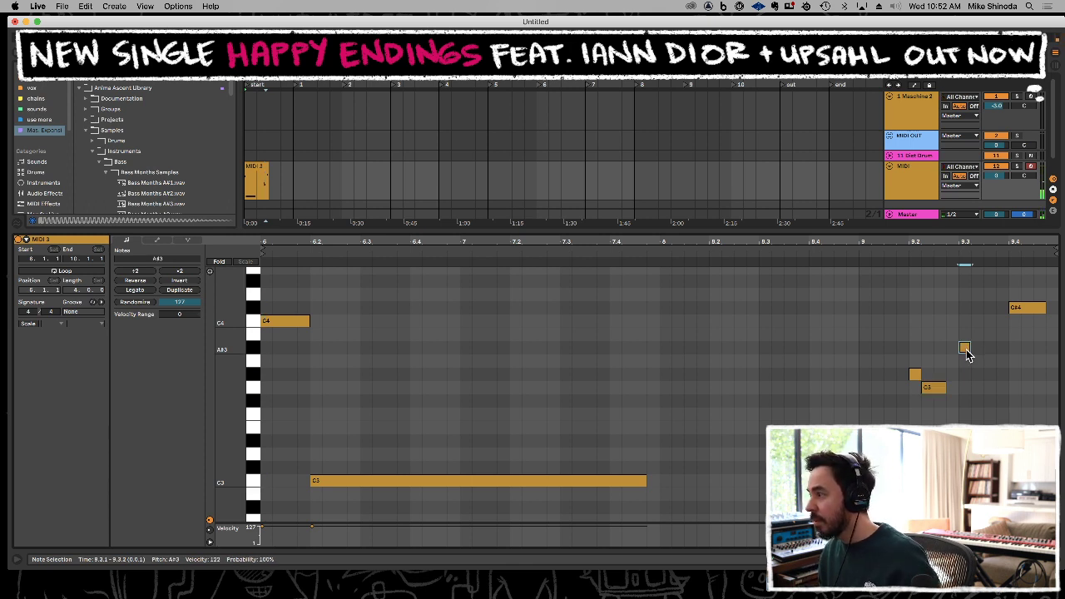
{"action": "left_click_drag", "start_coordinate": [952, 467], "coordinate": [984, 347]}
{"action": "key", "text": "space"}
{"action": "left_click", "coordinate": [1038, 308]}
{"action": "left_click_drag", "start_coordinate": [1039, 310], "coordinate": [1052, 309]}
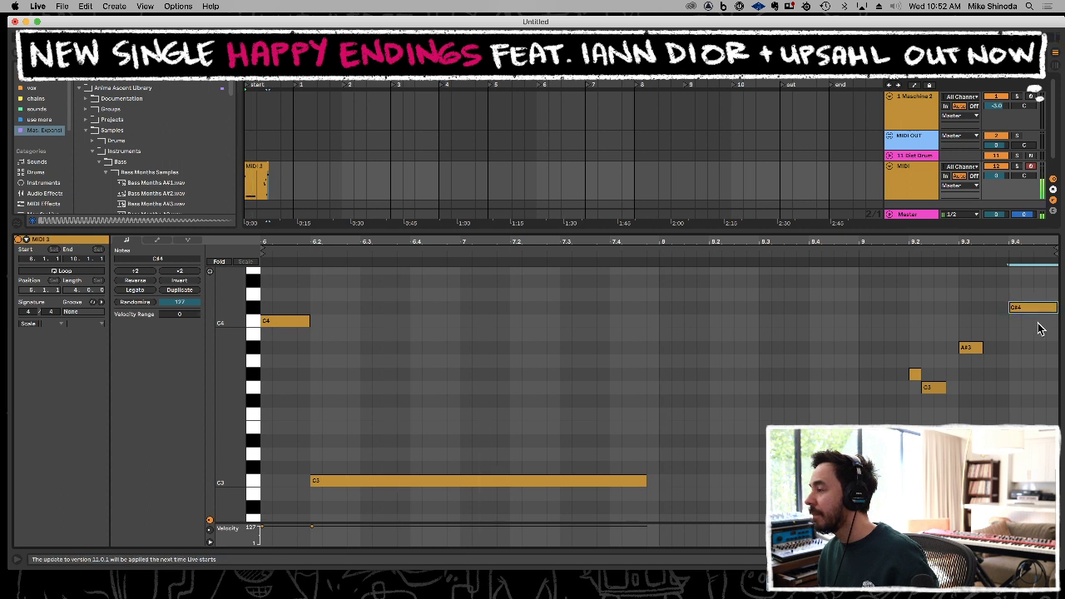
Trim the long C3 note to 7.4.3 and duplicate it into C3 notes spanning 7.4.3 to 8.2.1 and 8.2.1 to 9.2.1.
{"action": "mouse_move", "coordinate": [646, 482]}
{"action": "left_mouse_down"}
{"action": "mouse_move", "coordinate": [611, 484]}
{"action": "mouse_move", "coordinate": [634, 485]}
{"action": "left_mouse_up"}
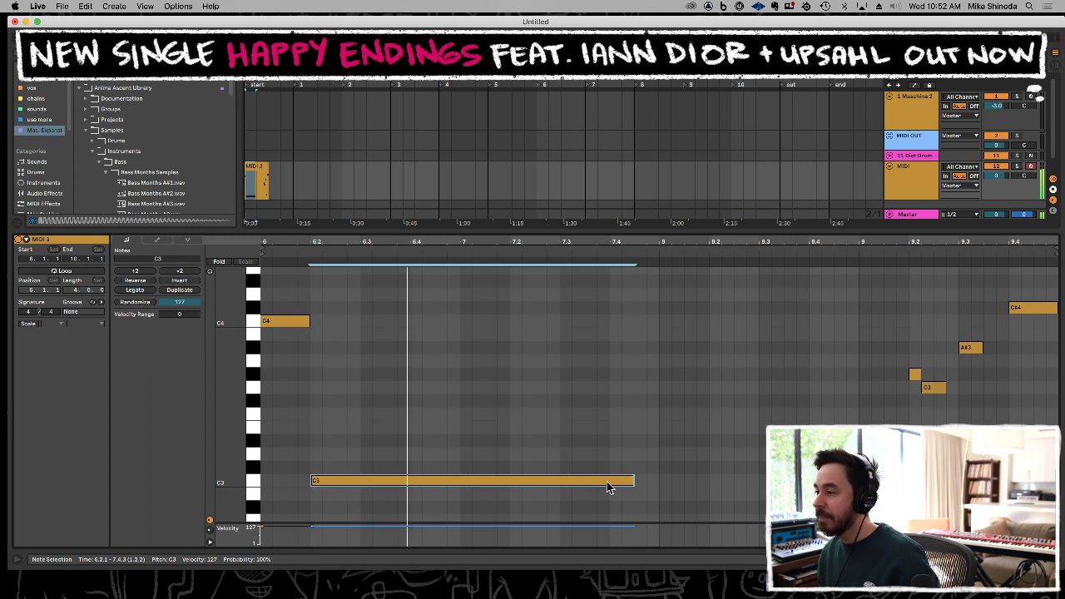
{"action": "left_click_drag", "start_coordinate": [582, 481], "coordinate": [799, 484]}
{"action": "left_click", "coordinate": [710, 487]}
{"action": "mouse_move", "coordinate": [733, 482]}
{"action": "left_mouse_down"}
{"action": "mouse_move", "coordinate": [681, 483]}
{"action": "mouse_move", "coordinate": [718, 487]}
{"action": "left_mouse_up"}
{"action": "left_click_drag", "start_coordinate": [784, 481], "coordinate": [909, 480]}
{"action": "left_click", "coordinate": [834, 465]}
{"action": "left_click_drag", "start_coordinate": [724, 483], "coordinate": [750, 483]}
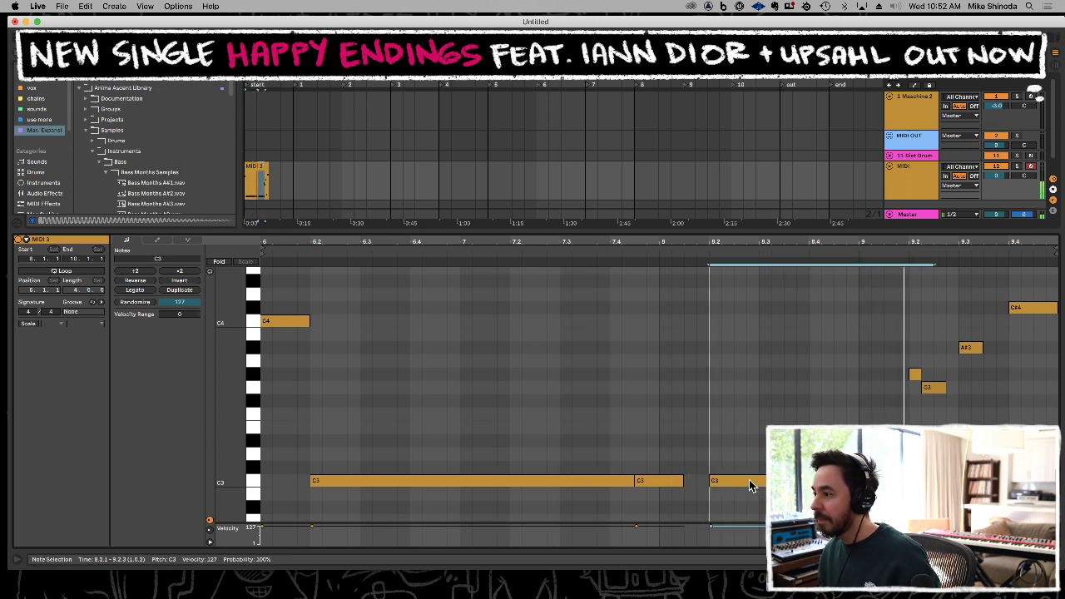
{"action": "left_click_drag", "start_coordinate": [935, 480], "coordinate": [909, 480]}
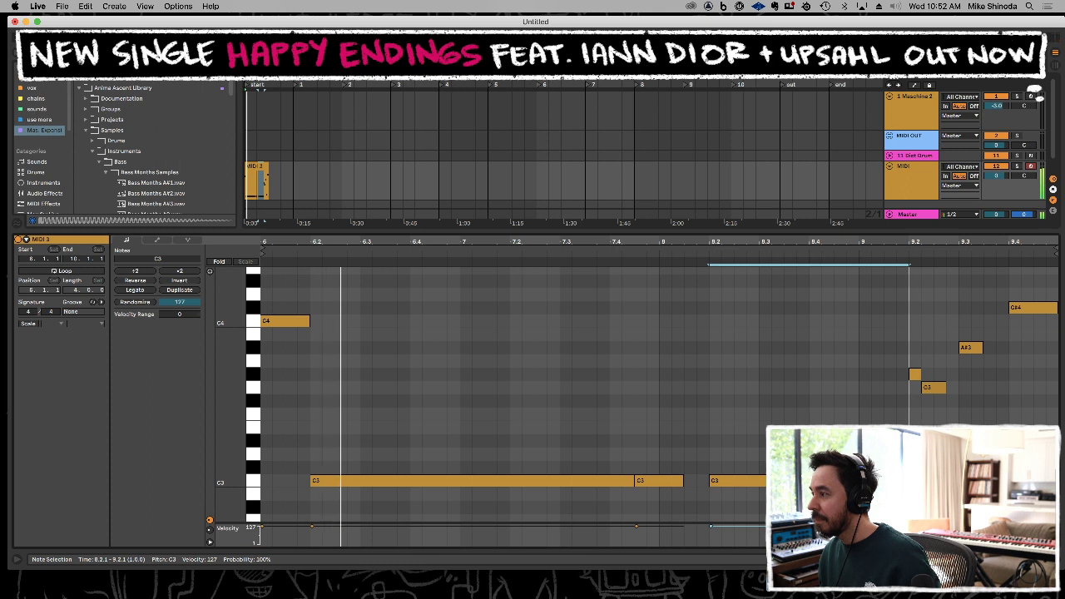
{"action": "left_click_drag", "start_coordinate": [681, 481], "coordinate": [708, 483]}
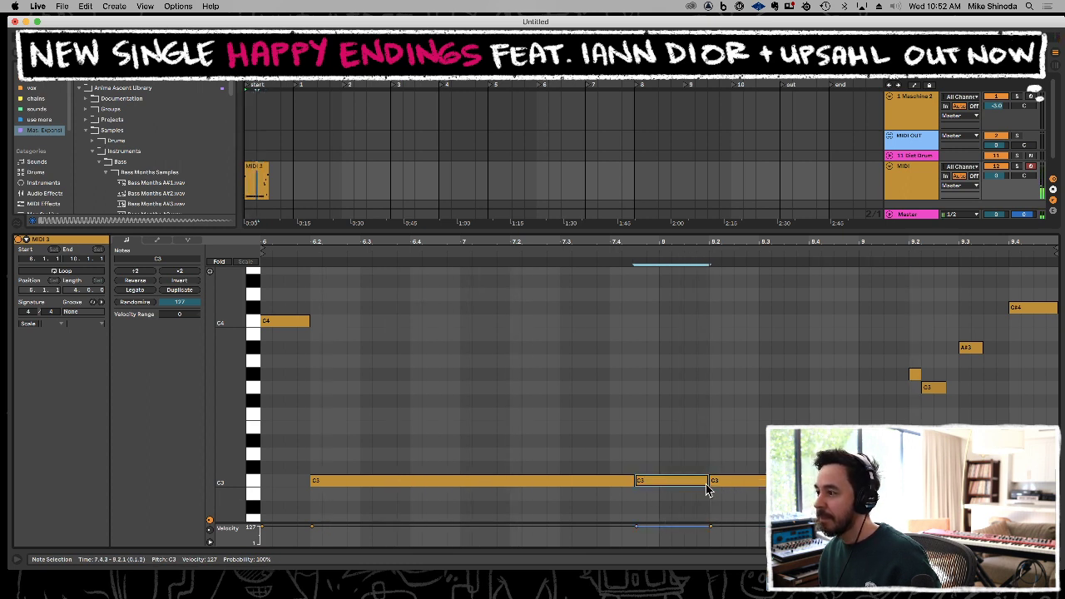
Listen to the edited bass phrase and show the MIDI track's Bass Months C2 device.
{"action": "left_click", "coordinate": [677, 449]}
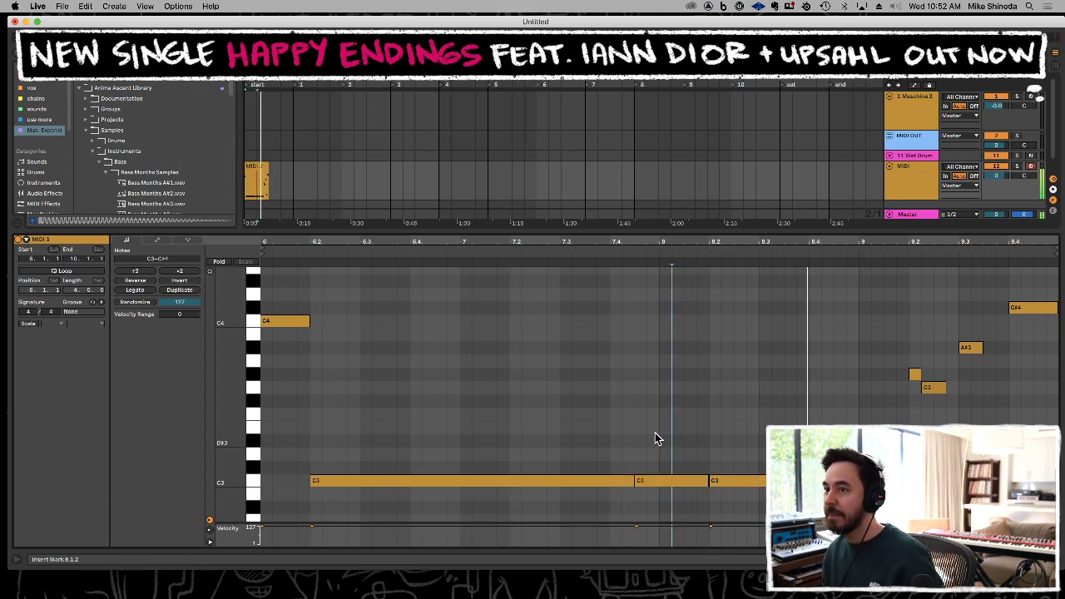
{"action": "double_click", "coordinate": [545, 231]}
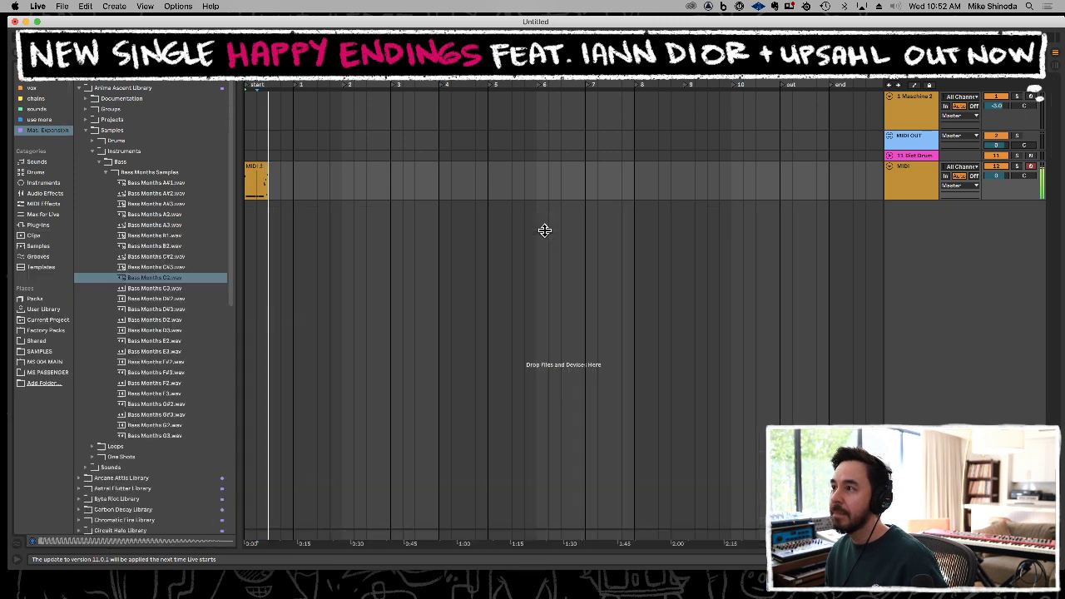
{"action": "double_click", "coordinate": [898, 194]}
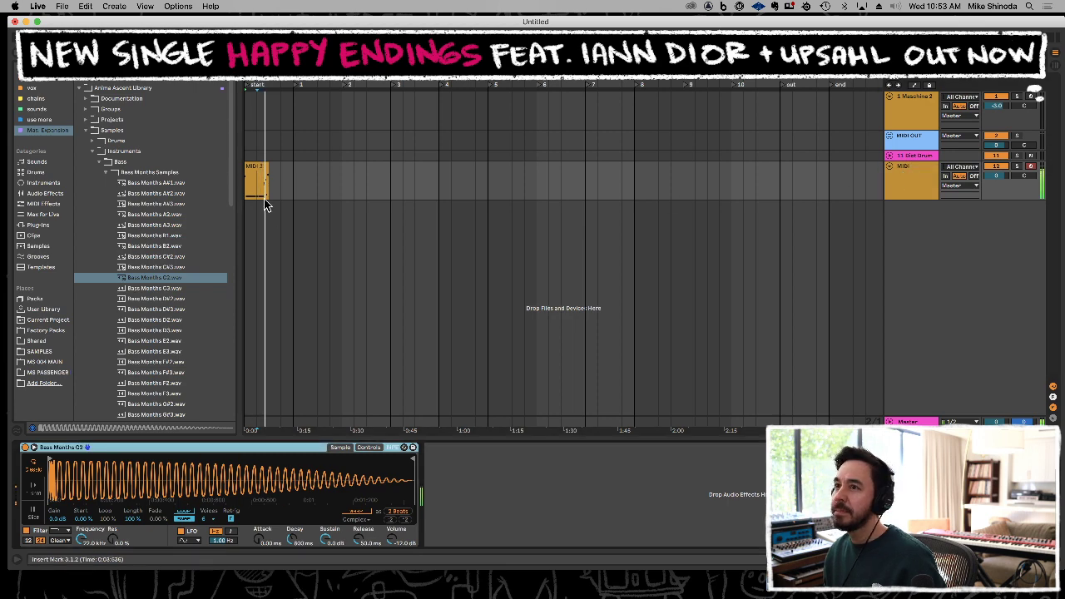
Try transposing the whole bass phrase up two and three semitones during playback, and return it to its original C3 pitch.
{"action": "double_click", "coordinate": [257, 166]}
{"action": "key", "text": "space"}
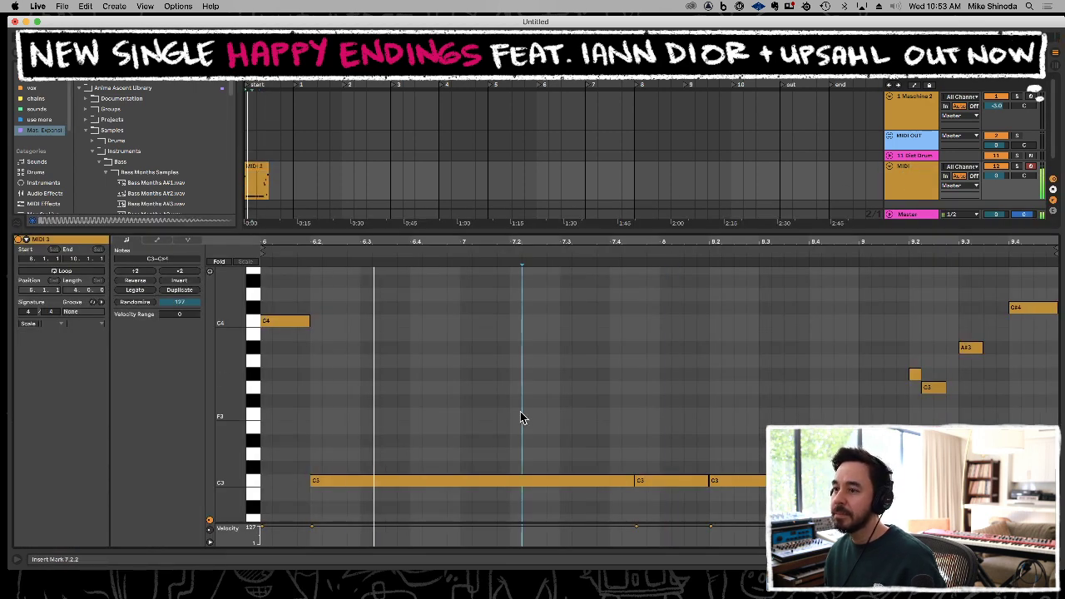
{"action": "key", "text": "super+a"}
{"action": "key", "text": "Up"}
{"action": "key", "text": "Up"}
{"action": "key", "text": "space"}
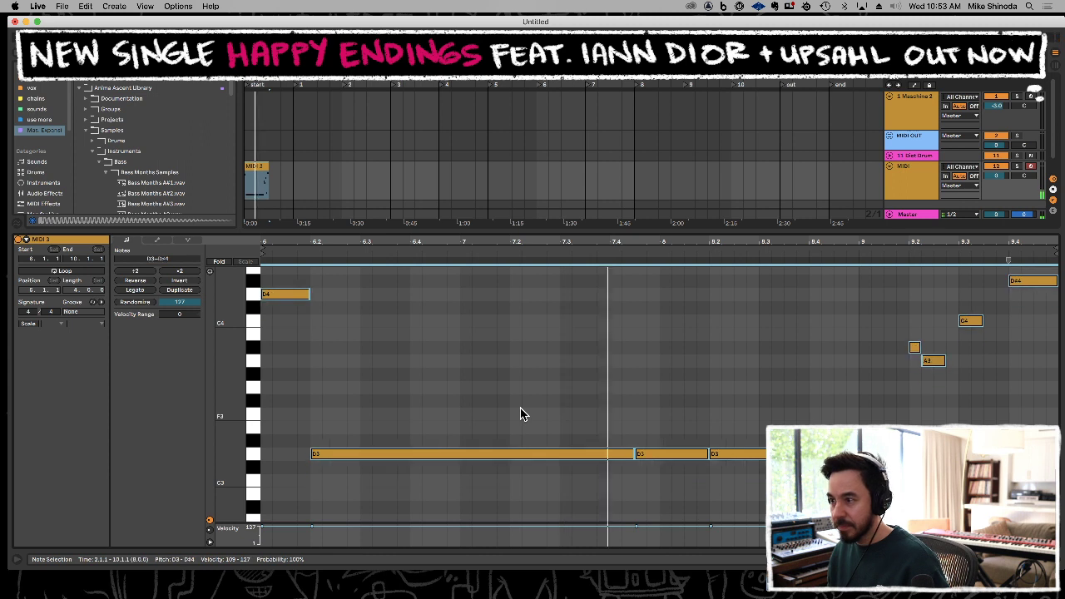
{"action": "key", "text": "space"}
{"action": "key", "text": "Up"}
{"action": "key", "text": "Up"}
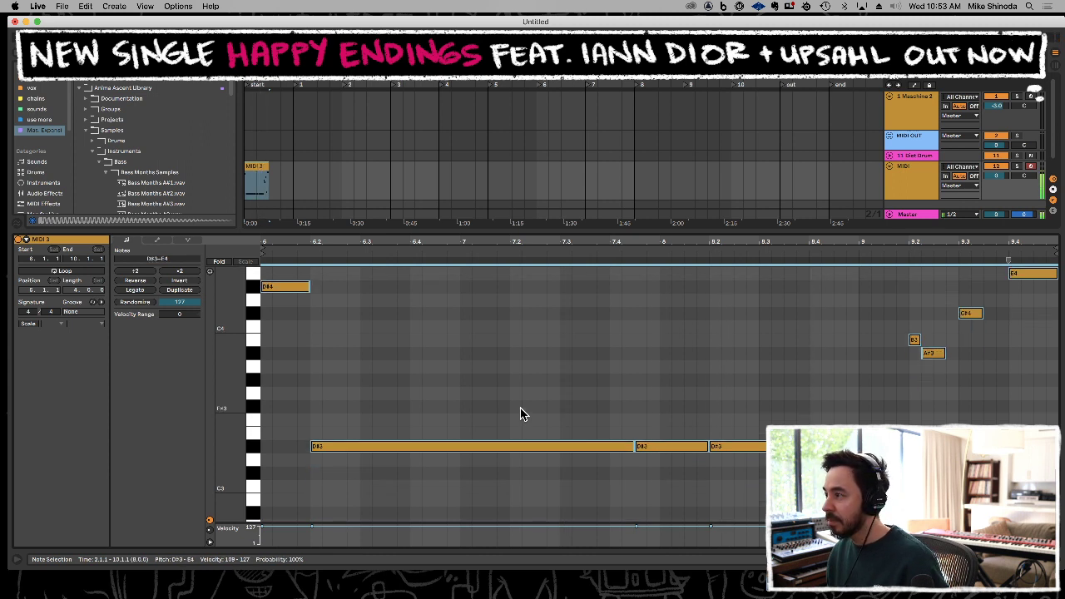
{"action": "key", "text": "space"}
{"action": "key", "text": "Down"}
{"action": "key", "text": "Down"}
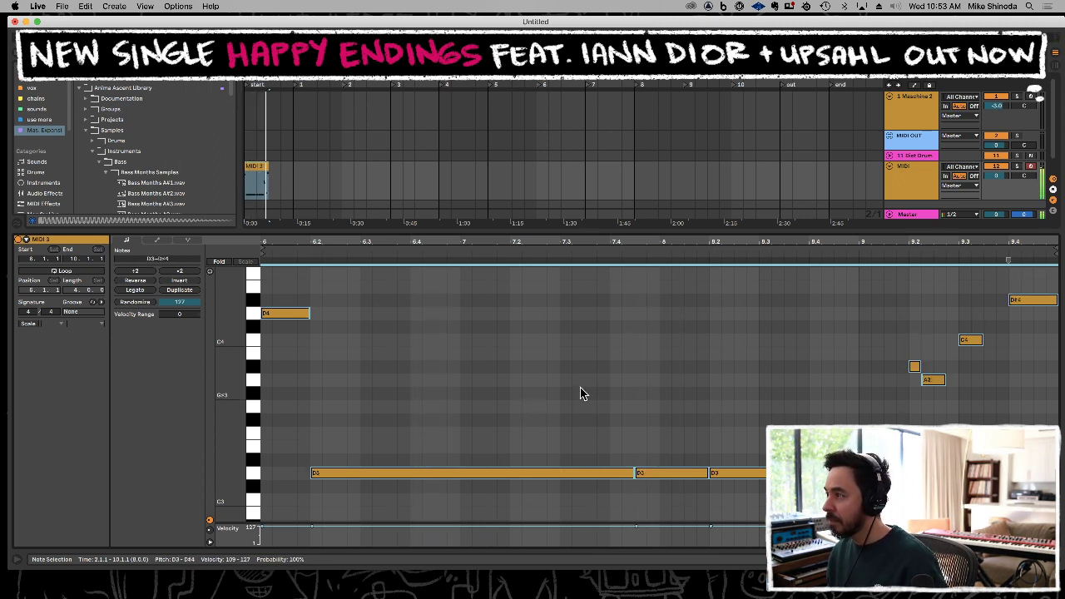
{"action": "key", "text": "Down"}
{"action": "key", "text": "Down"}
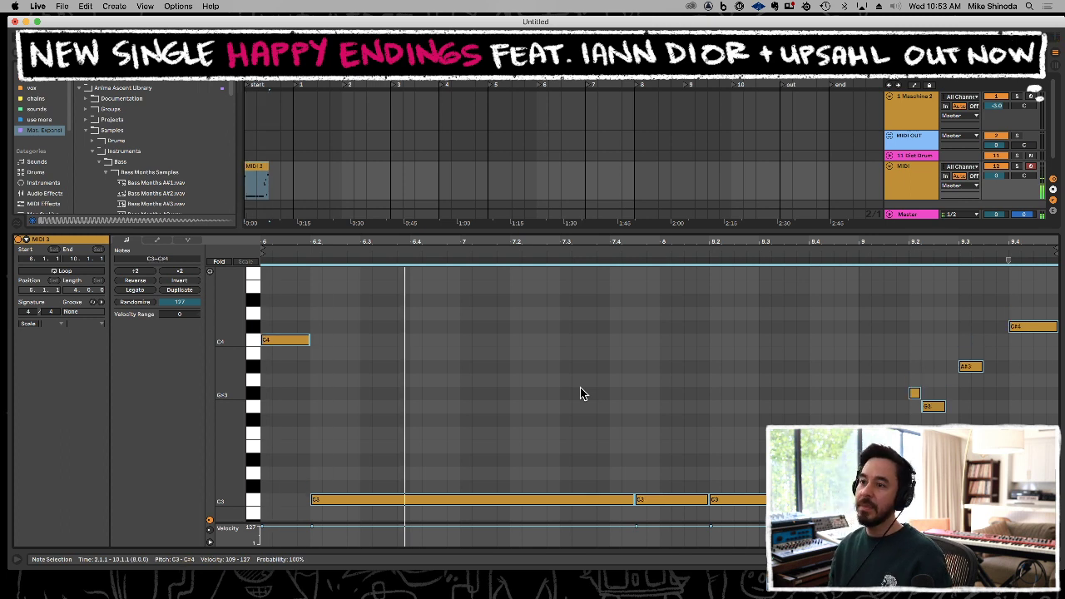
Enlarge the Dist Drum track and record a four-bar closed hi-hat pattern on it.
{"action": "left_click_drag", "start_coordinate": [615, 229], "coordinate": [616, 516]}
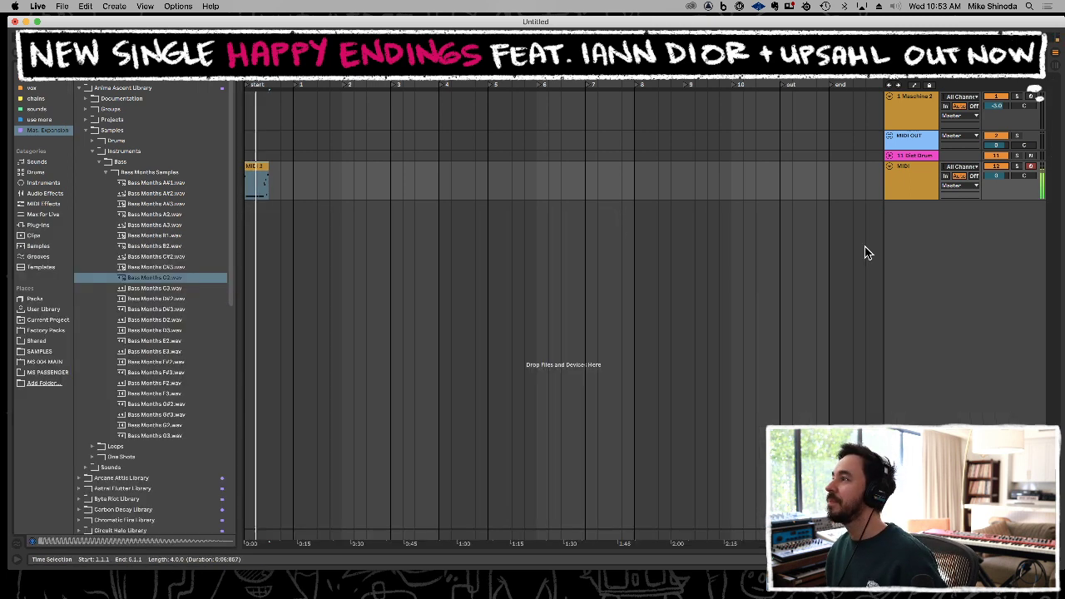
{"action": "left_click_drag", "start_coordinate": [914, 159], "coordinate": [914, 215]}
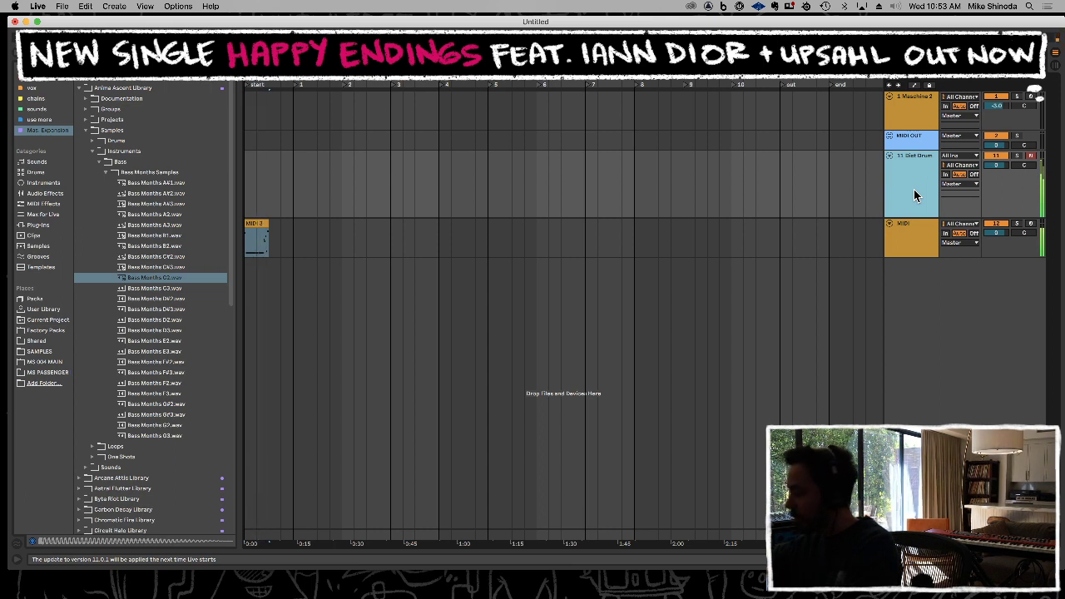
{"action": "key", "text": "F9"}
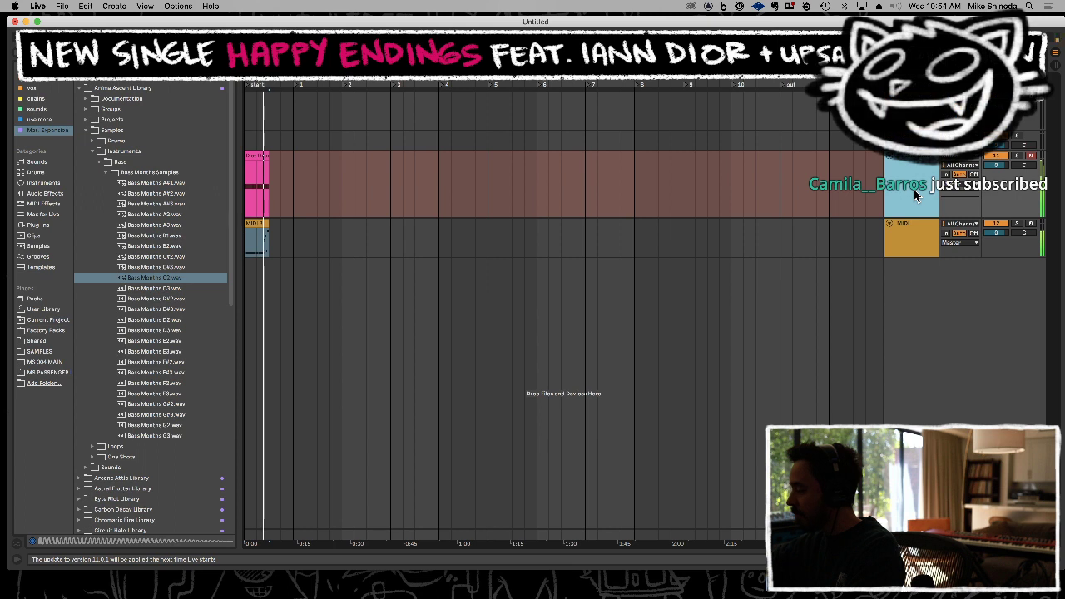
{"action": "key", "text": "space"}
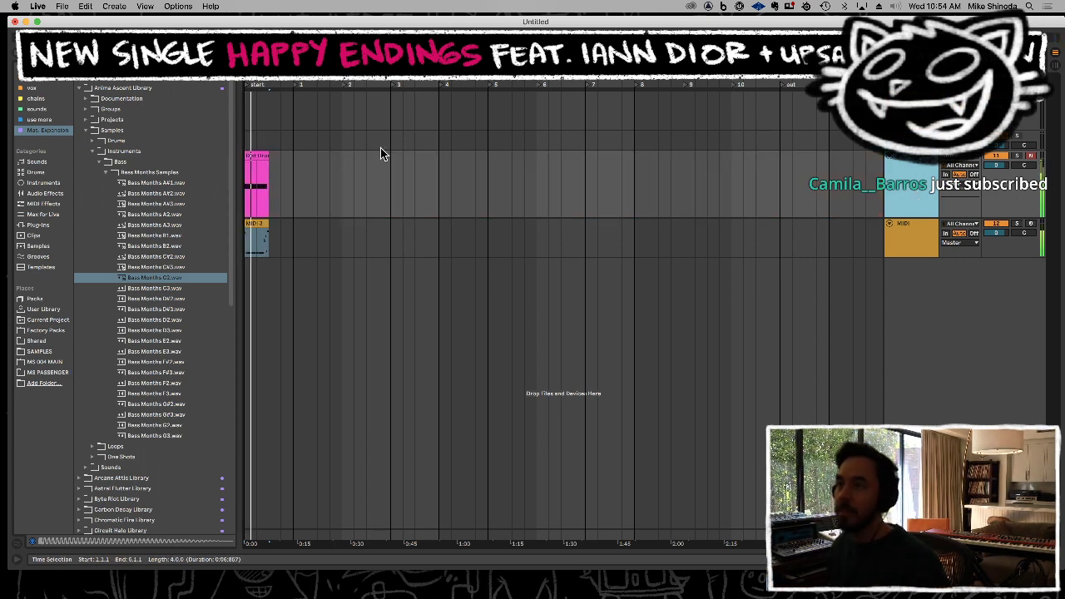
Delete the last five ClosedHH Brother hits of the fast roll before 11.3 in the recorded drum clip.
{"action": "double_click", "coordinate": [257, 157]}
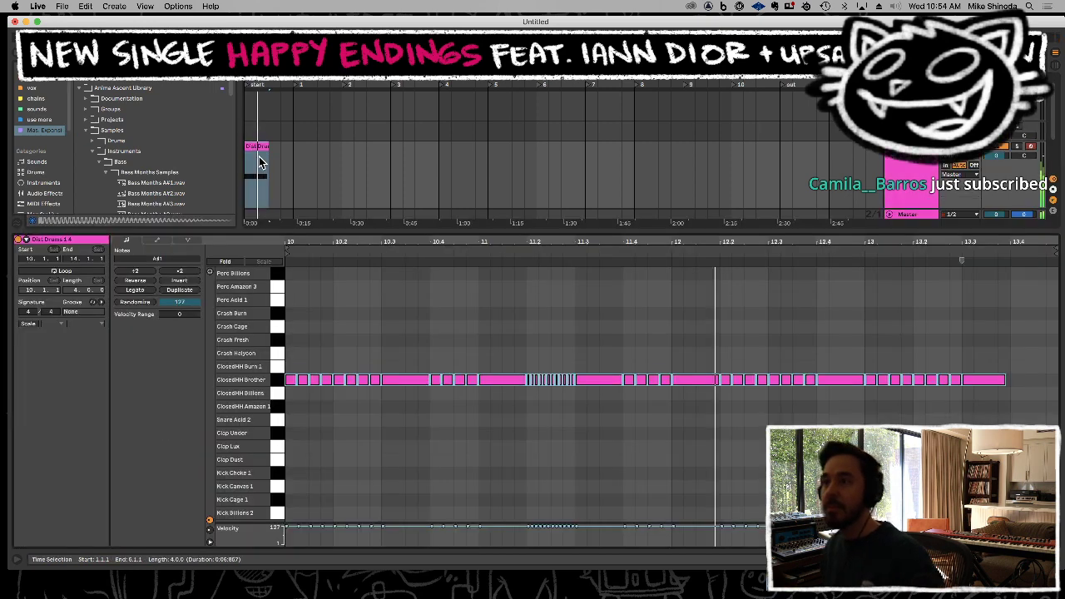
{"action": "left_click_drag", "start_coordinate": [566, 241], "coordinate": [569, 239]}
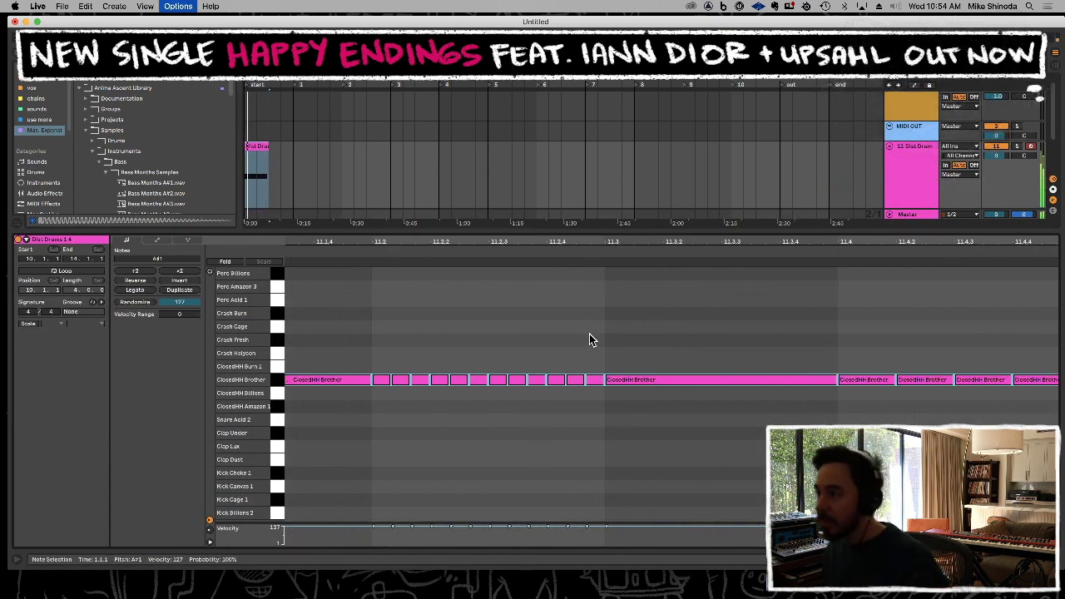
{"action": "left_click_drag", "start_coordinate": [598, 360], "coordinate": [523, 383]}
{"action": "key", "text": "Delete"}
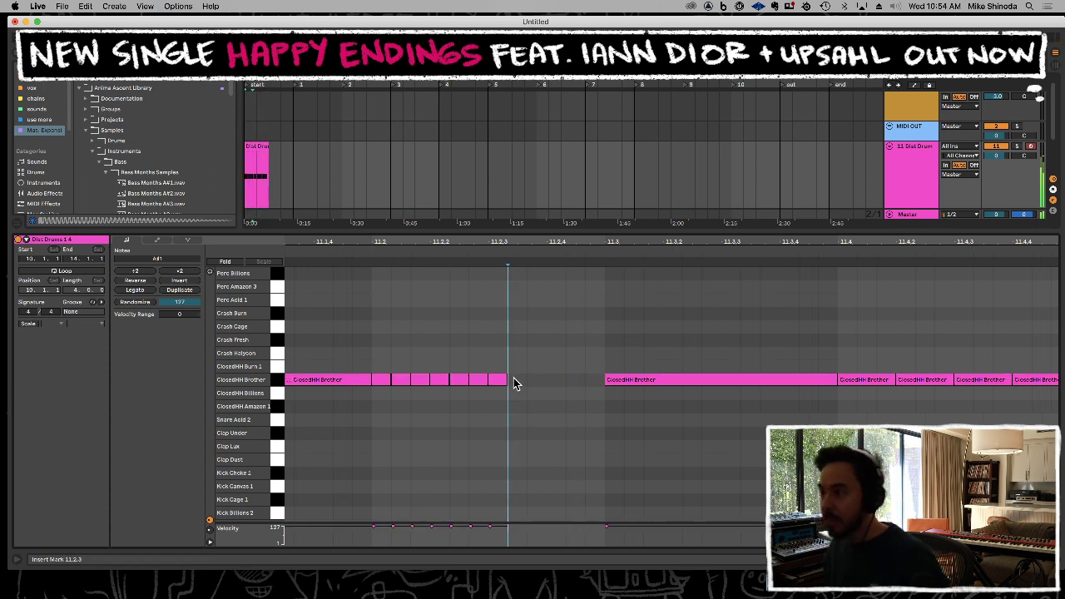
Add a single short ClosedHH Brother hit at 11.2.4 in the gap after the roll.
{"action": "key", "text": "super+4"}
{"action": "left_click_drag", "start_coordinate": [504, 382], "coordinate": [575, 382]}
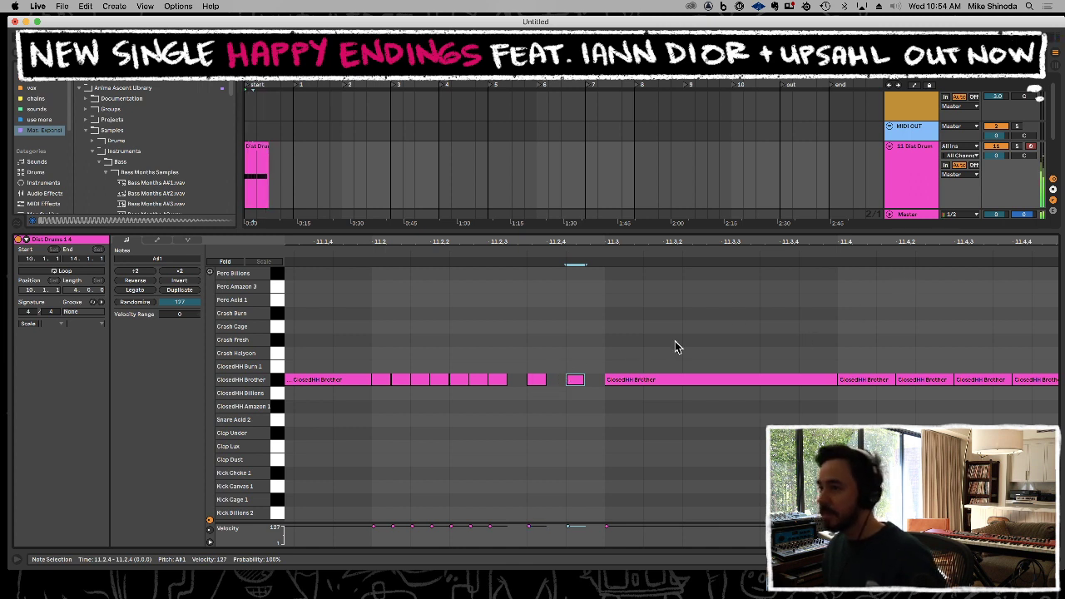
{"action": "key", "text": "space"}
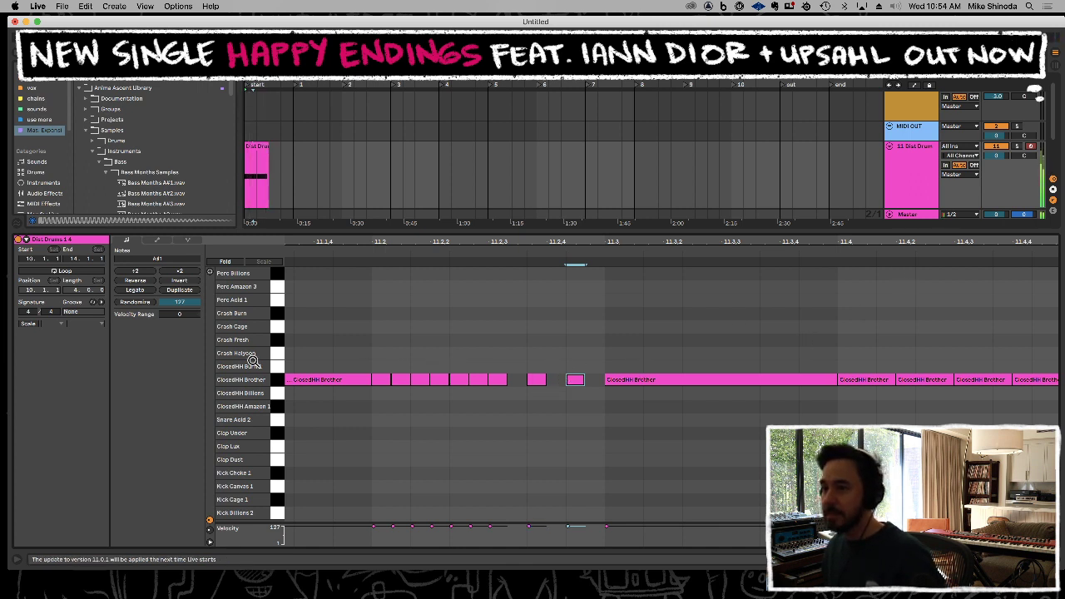
{"action": "double_click", "coordinate": [539, 383]}
{"action": "left_click_drag", "start_coordinate": [585, 380], "coordinate": [555, 385]}
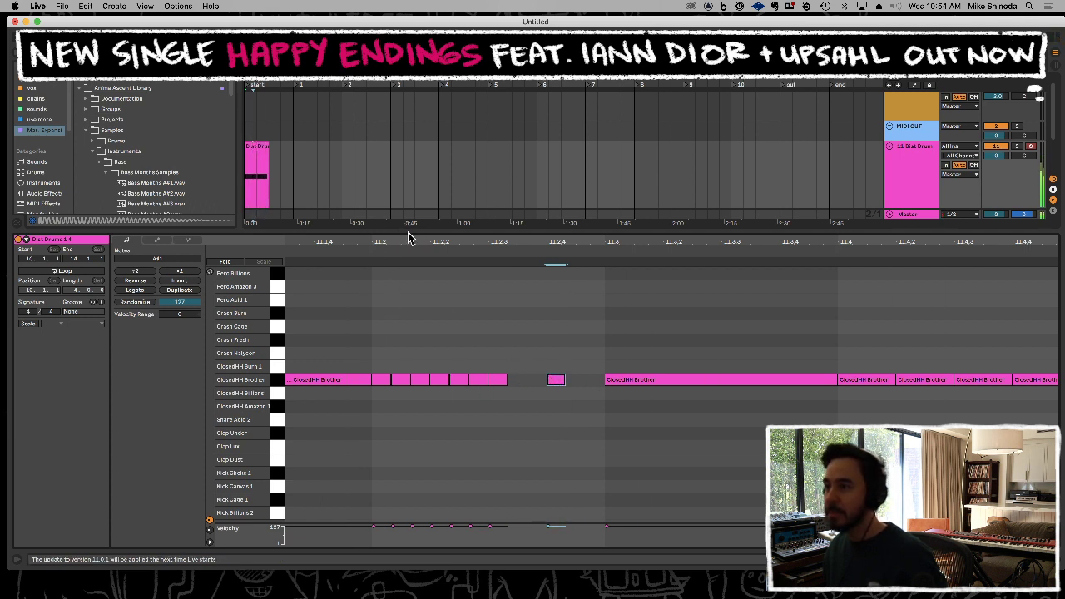
Fill beat 13.4 with sixteenth-note ClosedHH Brother hits and make the preceding hit run from 13.3.3 to 13.4.1.
{"action": "key", "text": "super+alt+l"}
{"action": "double_click", "coordinate": [271, 163]}
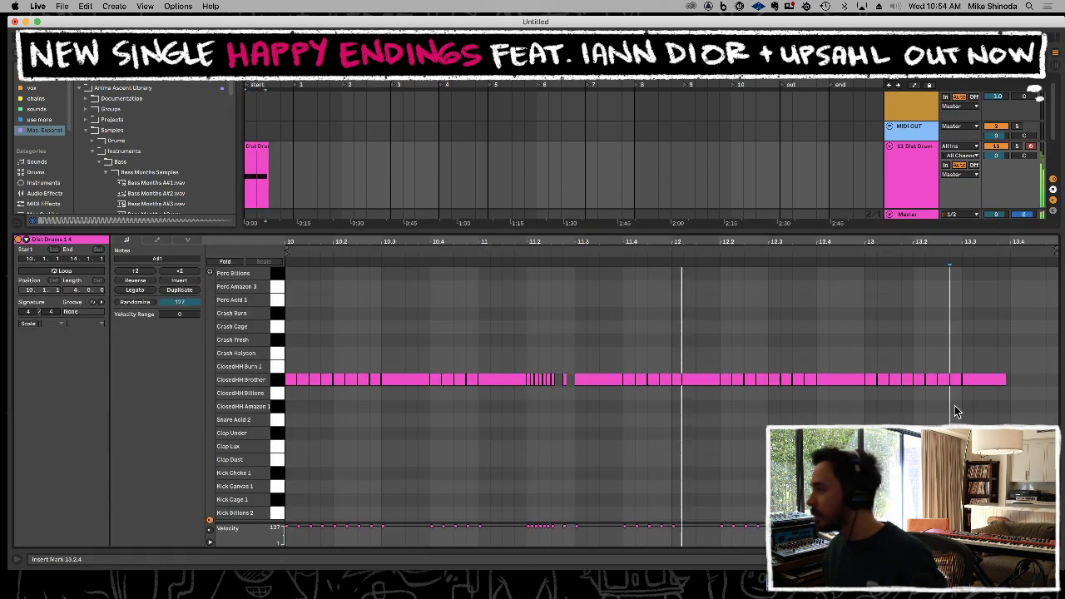
{"action": "double_click", "coordinate": [1019, 381]}
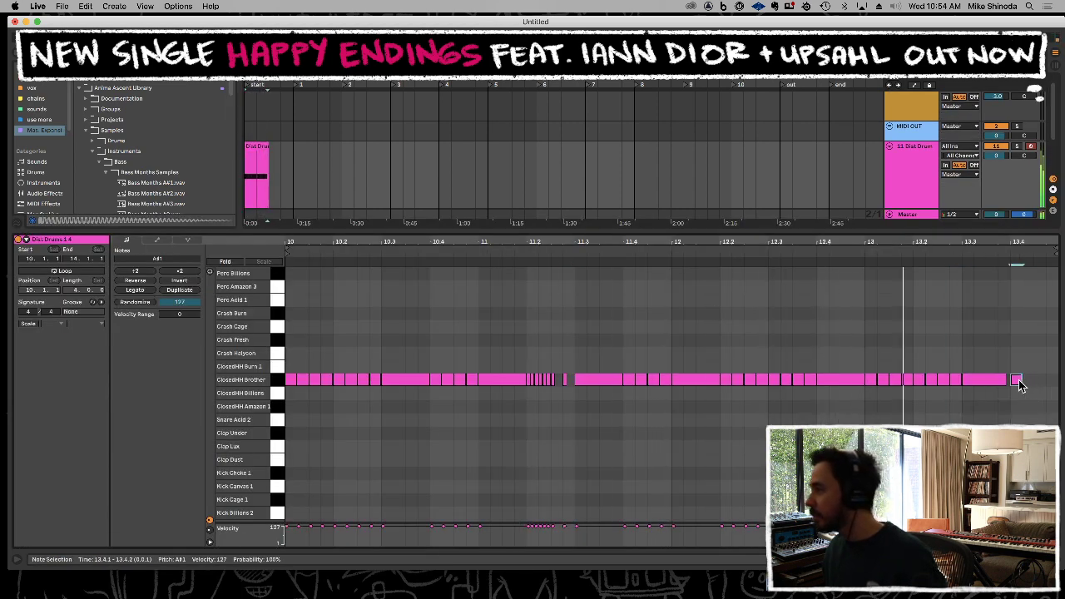
{"action": "double_click", "coordinate": [1029, 381]}
{"action": "double_click", "coordinate": [1051, 380]}
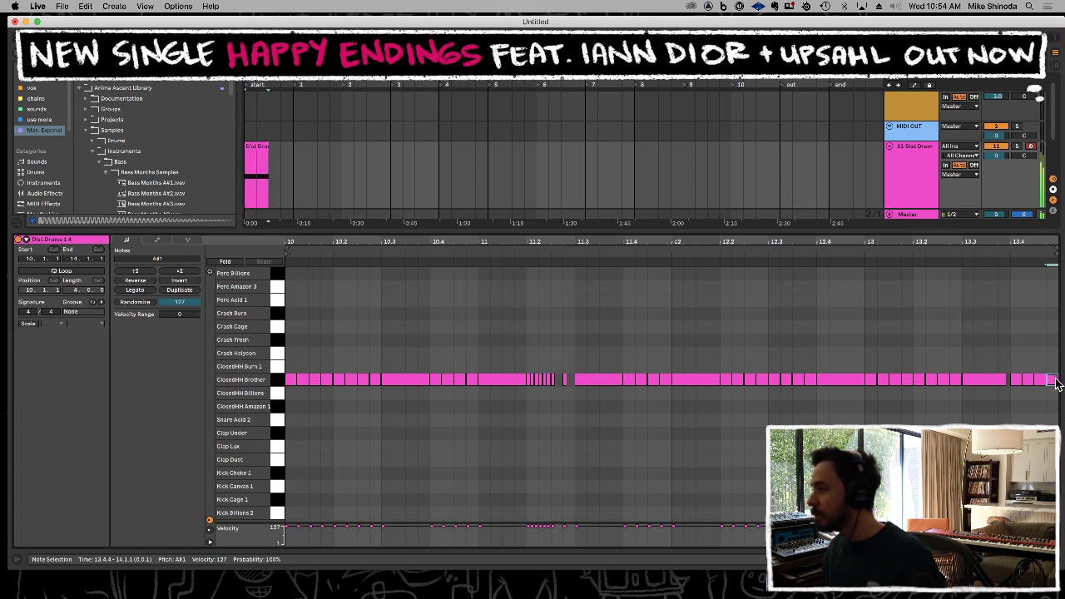
{"action": "mouse_move", "coordinate": [1005, 380]}
{"action": "left_mouse_down"}
{"action": "mouse_move", "coordinate": [984, 381]}
{"action": "mouse_move", "coordinate": [1018, 383]}
{"action": "left_mouse_up"}
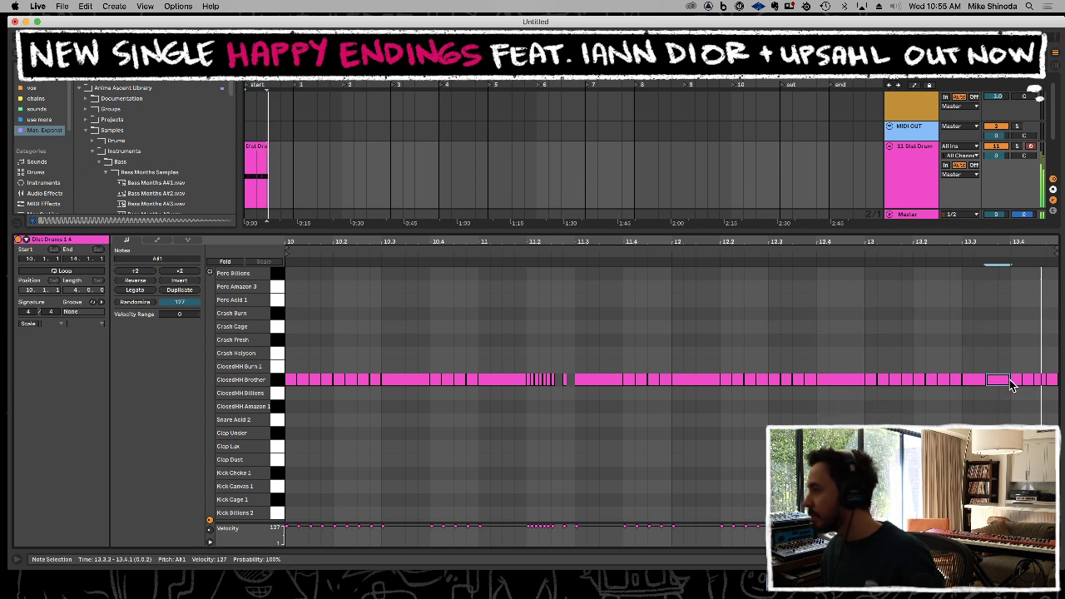
Delete the ClosedHH Brother hit at 13.4.4 and redraw the one at 13.4.2.
{"action": "left_click", "coordinate": [1026, 396]}
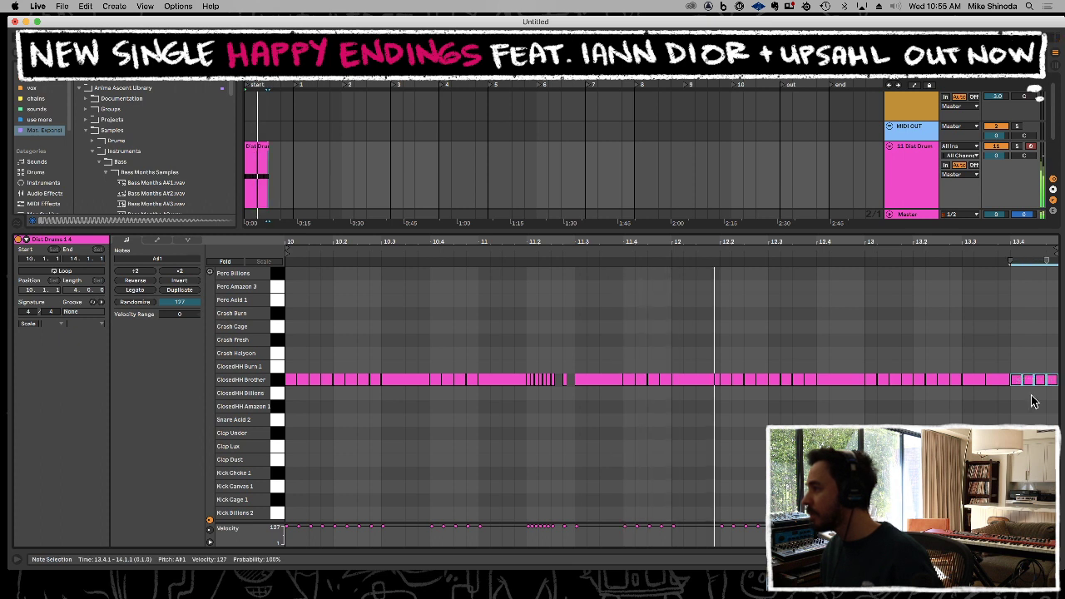
{"action": "double_click", "coordinate": [1027, 380]}
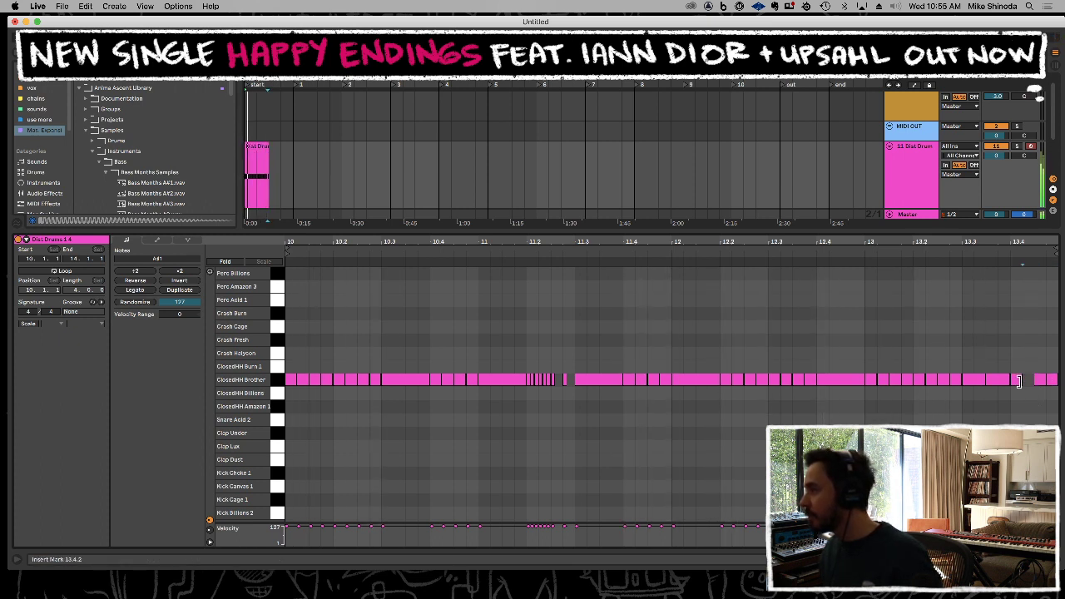
{"action": "double_click", "coordinate": [1029, 381]}
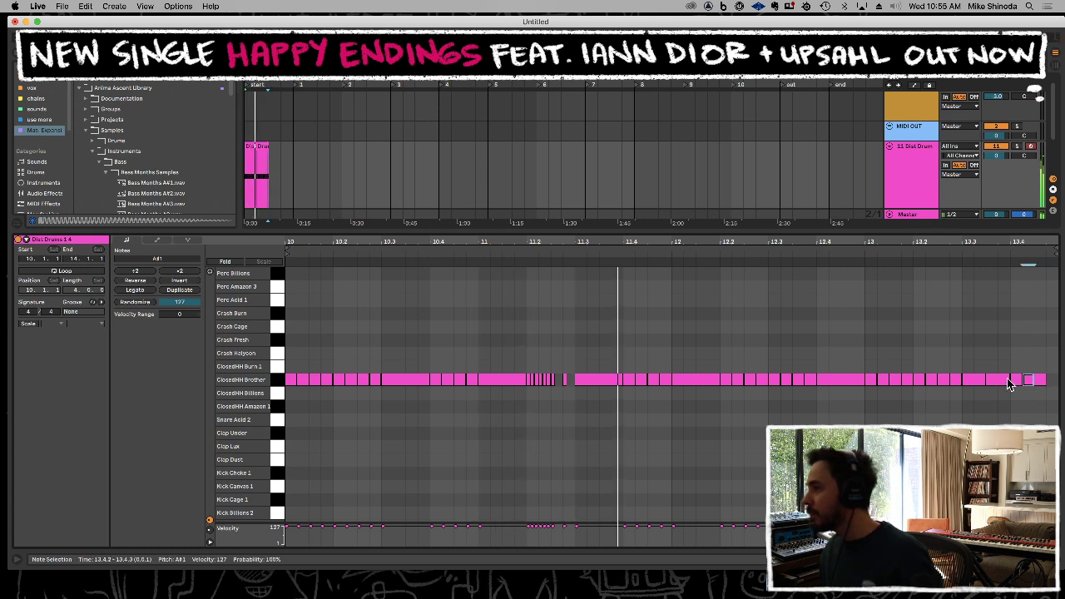
Cut the ClosedHH Brother roll at 11.2 to its first three hits and move the single hit after it to 11.2.3.
{"action": "left_click", "coordinate": [562, 384]}
{"action": "mouse_move", "coordinate": [564, 381]}
{"action": "left_mouse_down"}
{"action": "mouse_move", "coordinate": [543, 383]}
{"action": "mouse_move", "coordinate": [554, 383]}
{"action": "left_mouse_up"}
{"action": "left_click", "coordinate": [554, 391]}
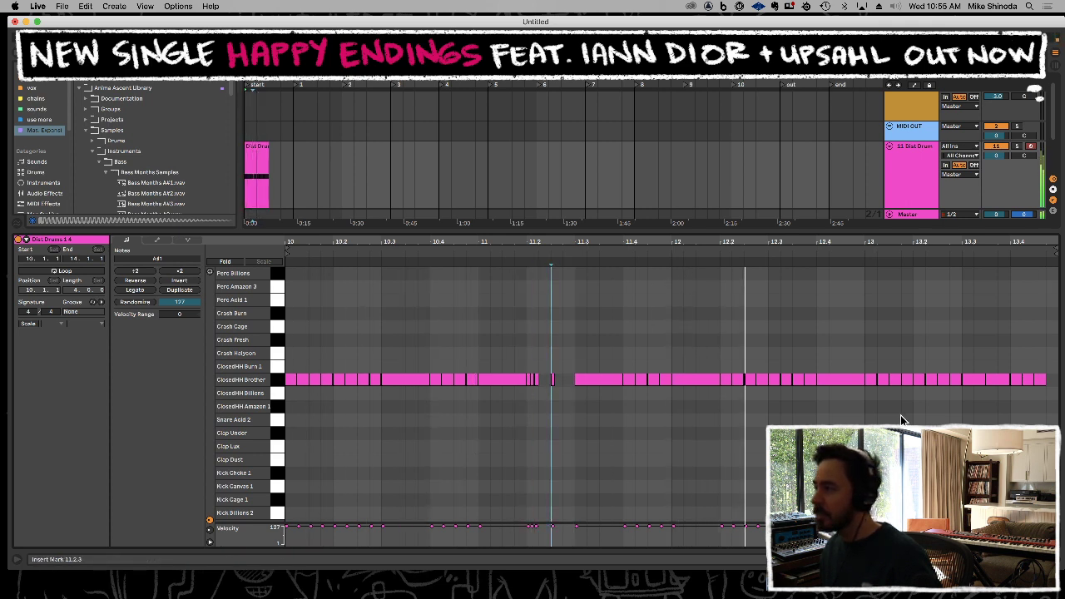
Replace the ClosedHH Brother hits at 13.4.1 and 13.4.2 with a fast three-hit roll at 13.4.1.
{"action": "left_click", "coordinate": [1020, 382]}
{"action": "mouse_move", "coordinate": [1025, 382]}
{"action": "left_mouse_down"}
{"action": "mouse_move", "coordinate": [566, 392]}
{"action": "mouse_move", "coordinate": [535, 380]}
{"action": "mouse_move", "coordinate": [530, 391]}
{"action": "mouse_move", "coordinate": [528, 381]}
{"action": "mouse_move", "coordinate": [1006, 375]}
{"action": "mouse_move", "coordinate": [1017, 385]}
{"action": "left_mouse_up"}
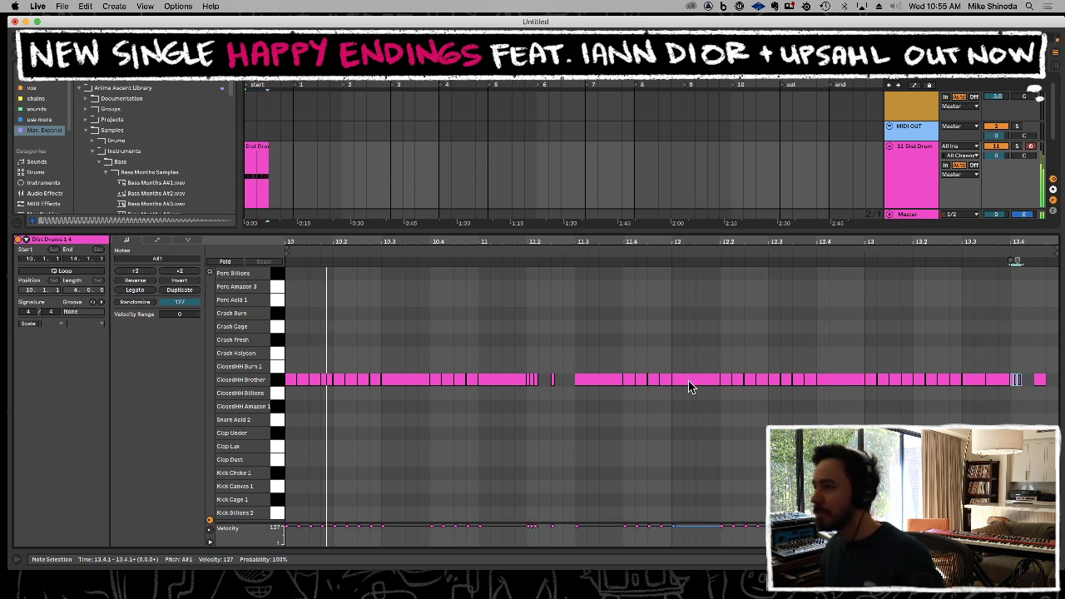
{"action": "key", "text": "space"}
Copy the three-hit roll from 11.2.1 to 11.3.3 and shorten the ClosedHH Brother hit at 11.3.1 to end at 11.3.2.
{"action": "left_click", "coordinate": [602, 381]}
{"action": "left_click_drag", "start_coordinate": [621, 379], "coordinate": [525, 376]}
{"action": "left_click", "coordinate": [539, 389]}
{"action": "key", "text": "space"}
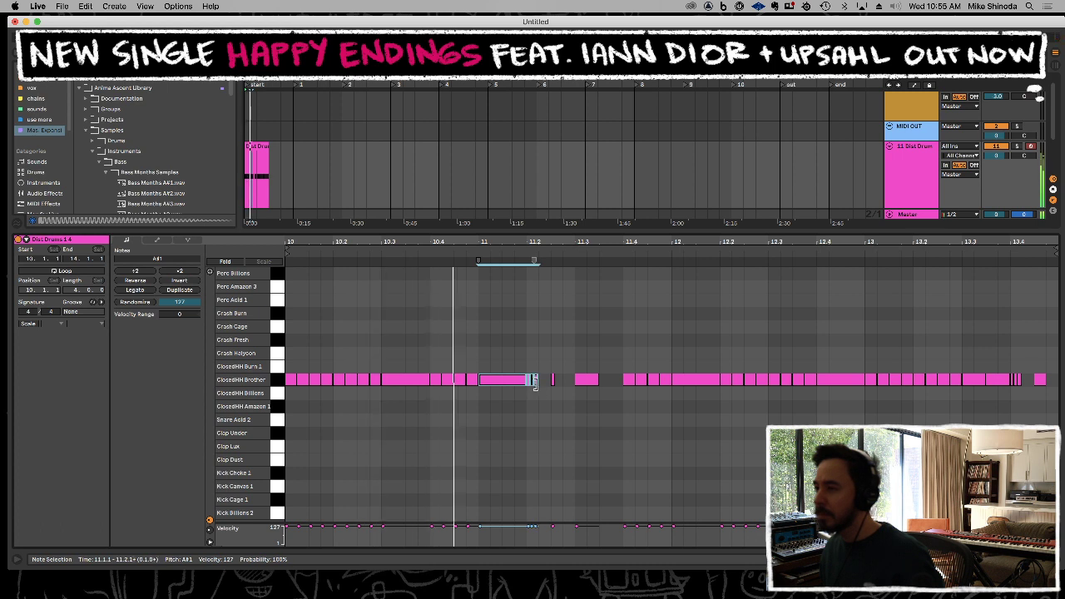
{"action": "left_click", "coordinate": [533, 382]}
{"action": "left_click_drag", "start_coordinate": [532, 382], "coordinate": [602, 386]}
{"action": "left_click", "coordinate": [593, 384]}
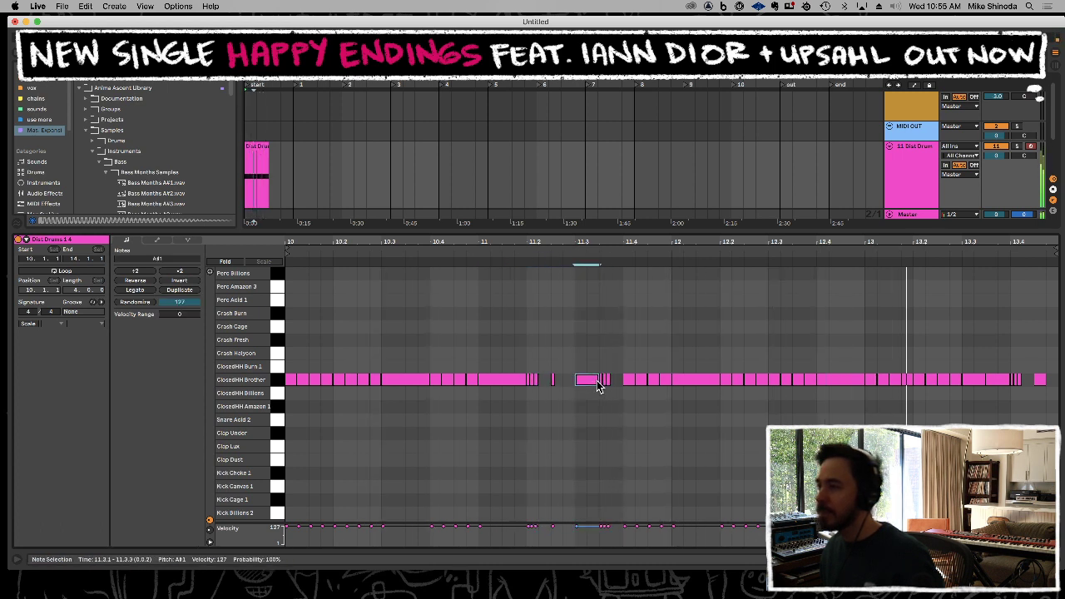
{"action": "left_click", "coordinate": [589, 390]}
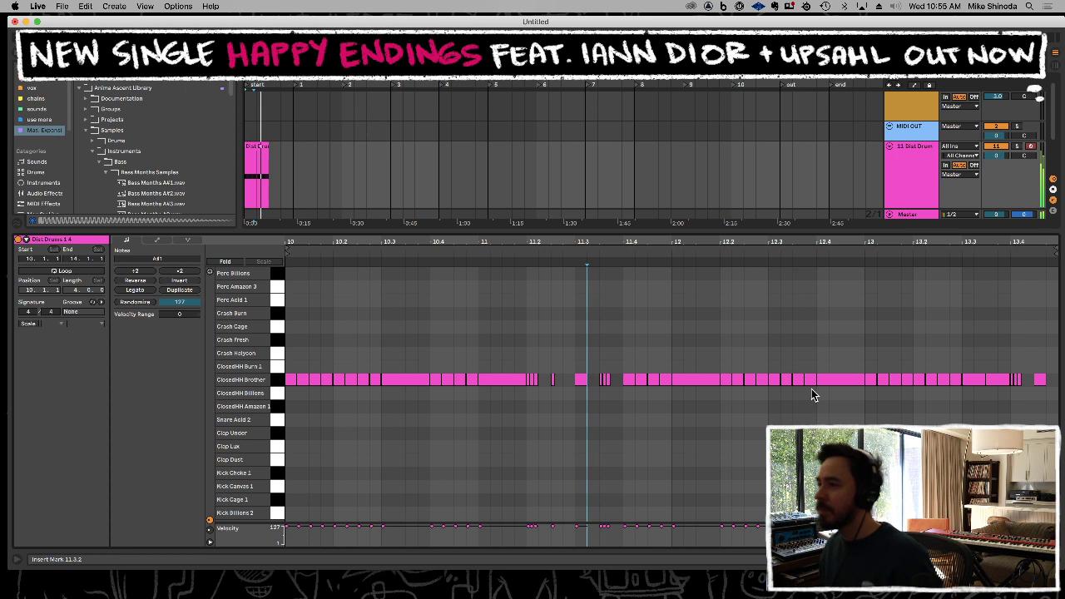
{"action": "left_click_drag", "start_coordinate": [974, 388], "coordinate": [1045, 376]}
{"action": "key", "text": "Delete"}
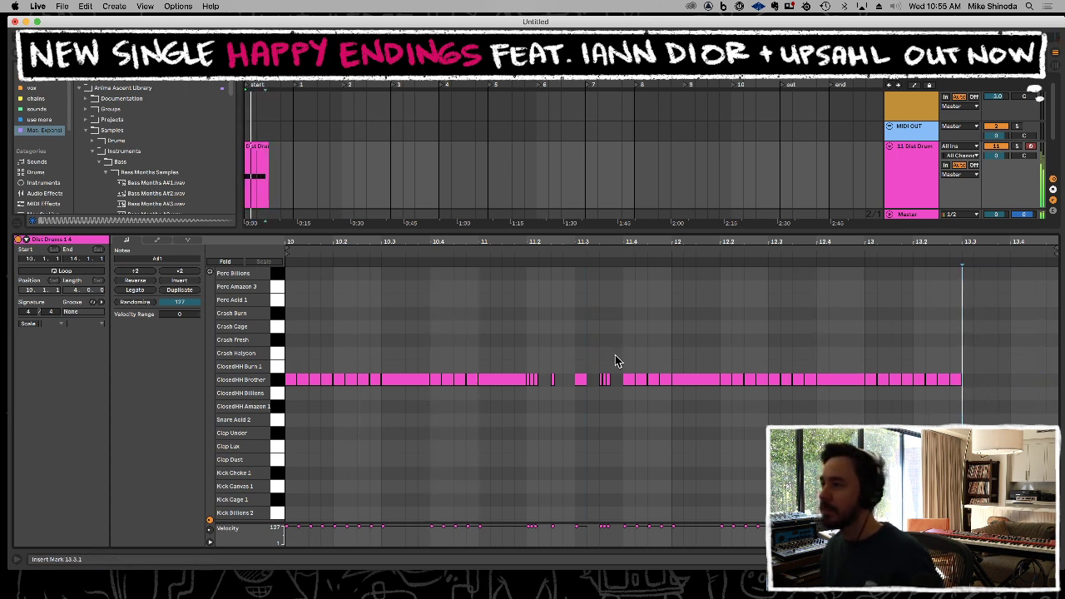
{"action": "key", "text": "super+z"}
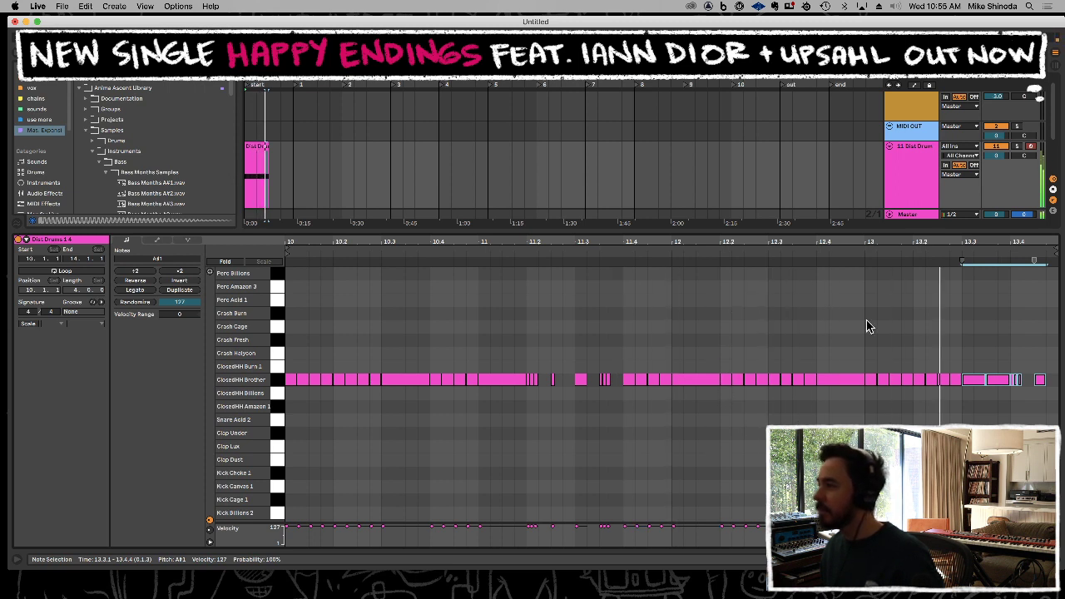
Replace the four ClosedHH Brother hits of beat 13.2 with a three-hit roll at 13.2.1 and a single short hit at 13.2.3.
{"action": "left_click_drag", "start_coordinate": [958, 366], "coordinate": [874, 401]}
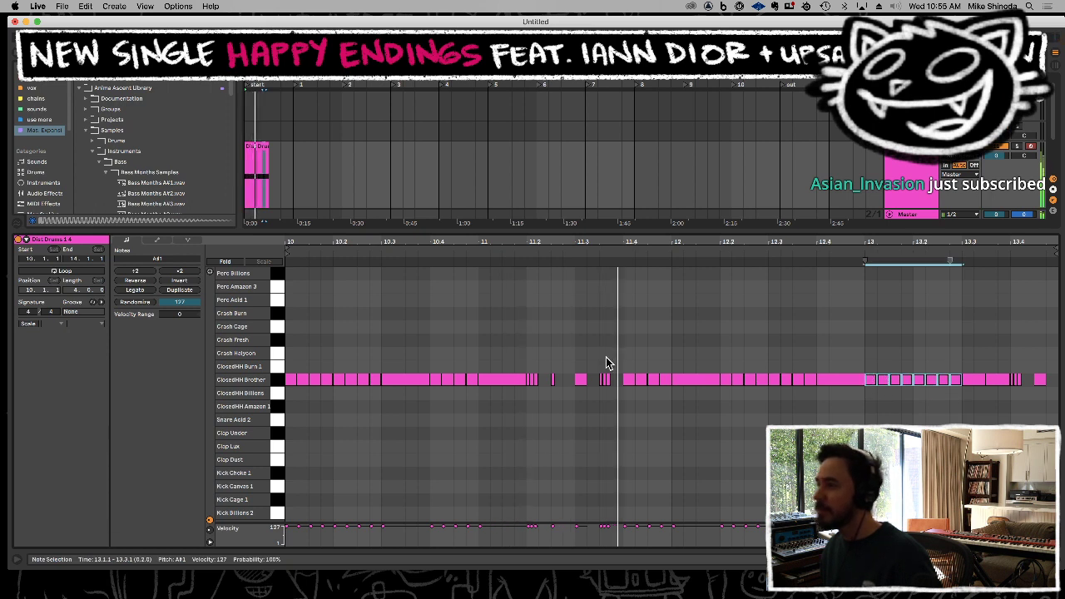
{"action": "left_click_drag", "start_coordinate": [618, 364], "coordinate": [544, 400]}
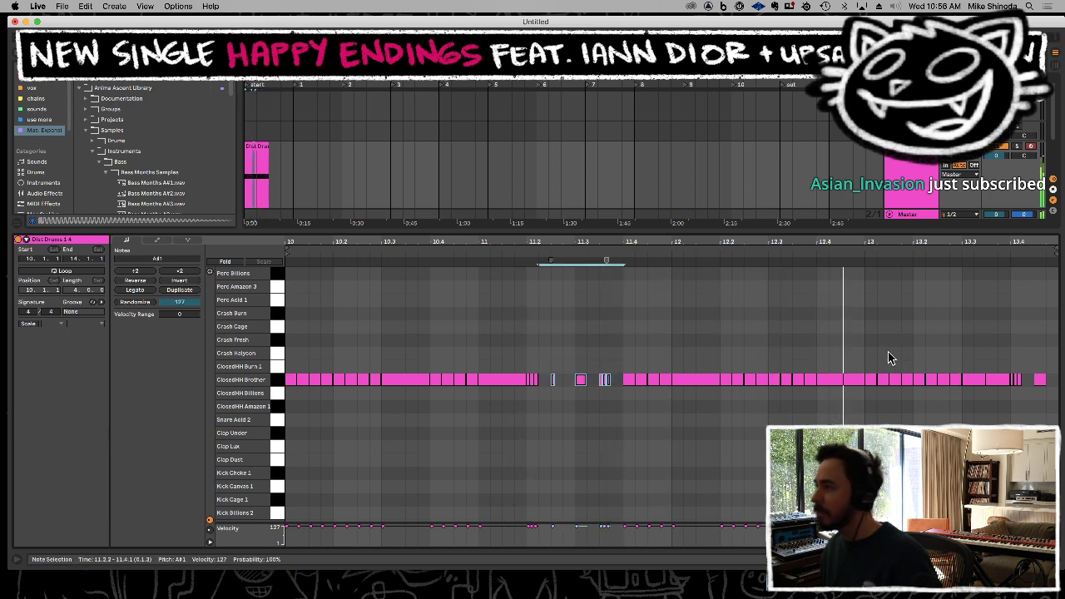
{"action": "left_click_drag", "start_coordinate": [913, 364], "coordinate": [965, 391]}
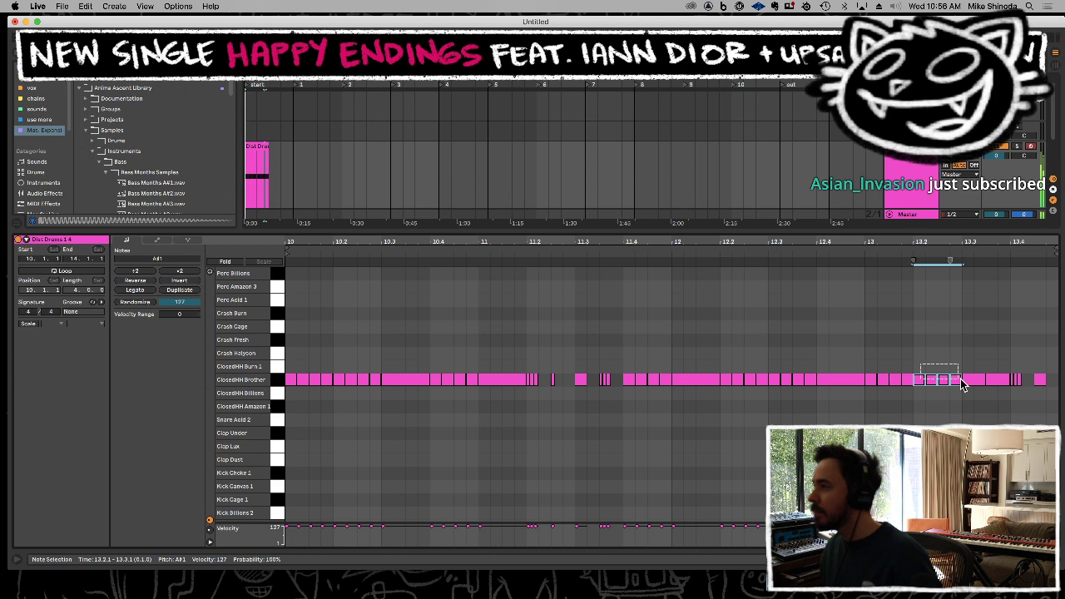
{"action": "key", "text": "Delete"}
{"action": "left_click_drag", "start_coordinate": [561, 363], "coordinate": [923, 391]}
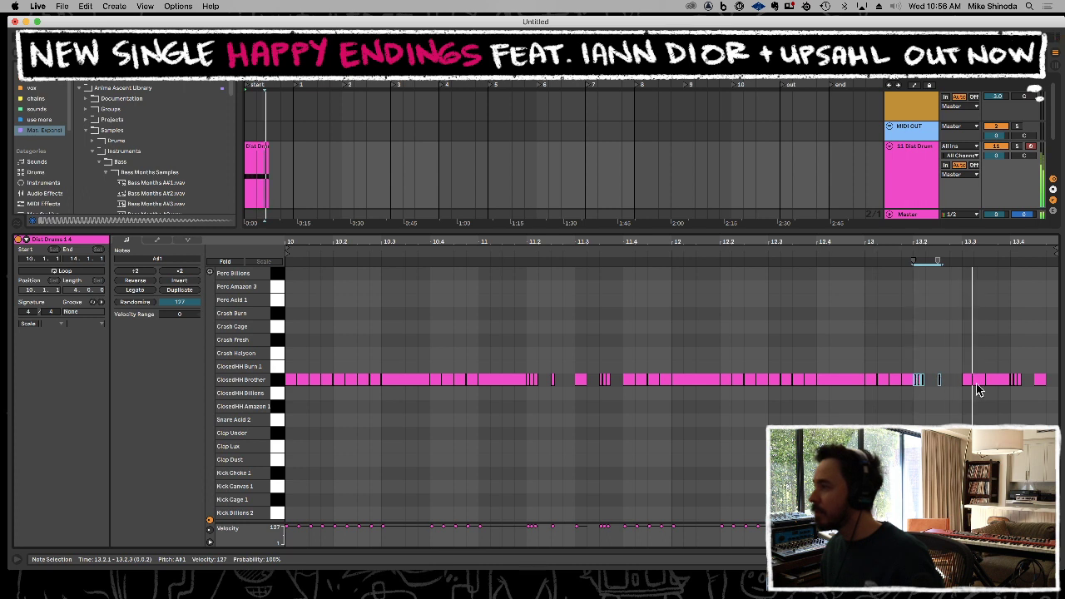
Put three-hit ClosedHH Brother rolls at 13.3.3 and 13.4.3 in place of the existing hits, and a single sixteenth-note hit at 13.4.1.
{"action": "double_click", "coordinate": [991, 382]}
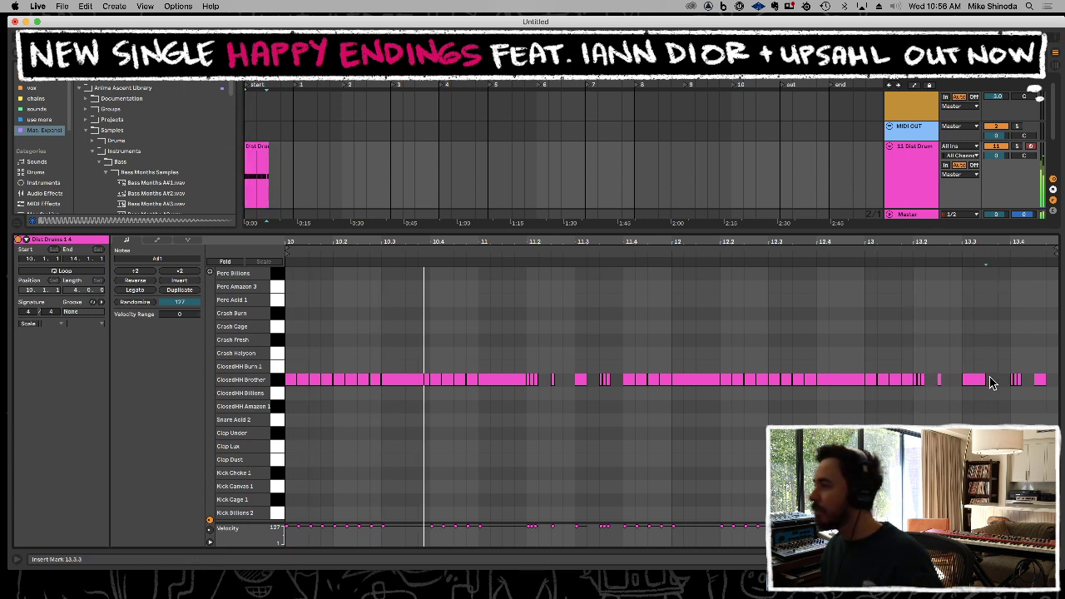
{"action": "mouse_move", "coordinate": [999, 383]}
{"action": "left_mouse_down"}
{"action": "mouse_move", "coordinate": [1018, 380]}
{"action": "mouse_move", "coordinate": [995, 384]}
{"action": "left_mouse_up"}
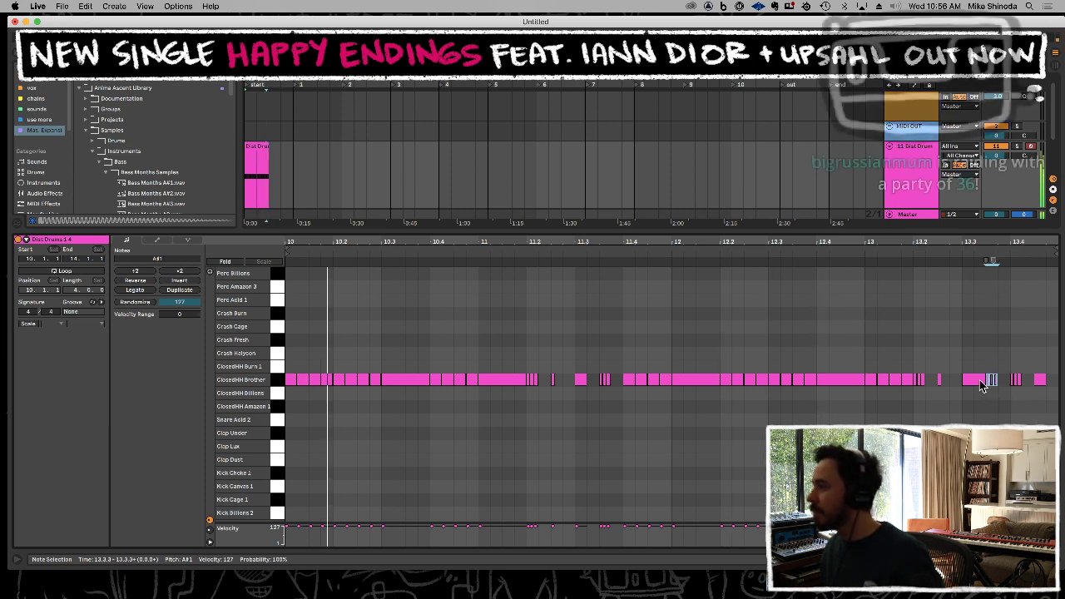
{"action": "left_click_drag", "start_coordinate": [1007, 390], "coordinate": [1027, 379]}
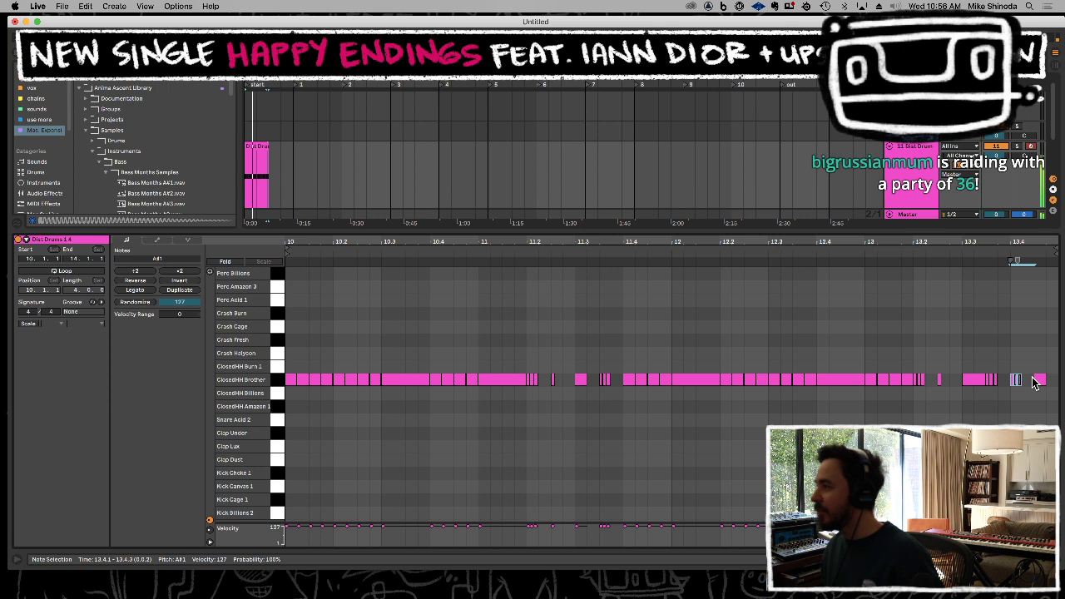
{"action": "key", "text": "Delete"}
{"action": "mouse_move", "coordinate": [1041, 382]}
{"action": "left_mouse_down"}
{"action": "mouse_move", "coordinate": [988, 383]}
{"action": "mouse_move", "coordinate": [1040, 379]}
{"action": "left_mouse_up"}
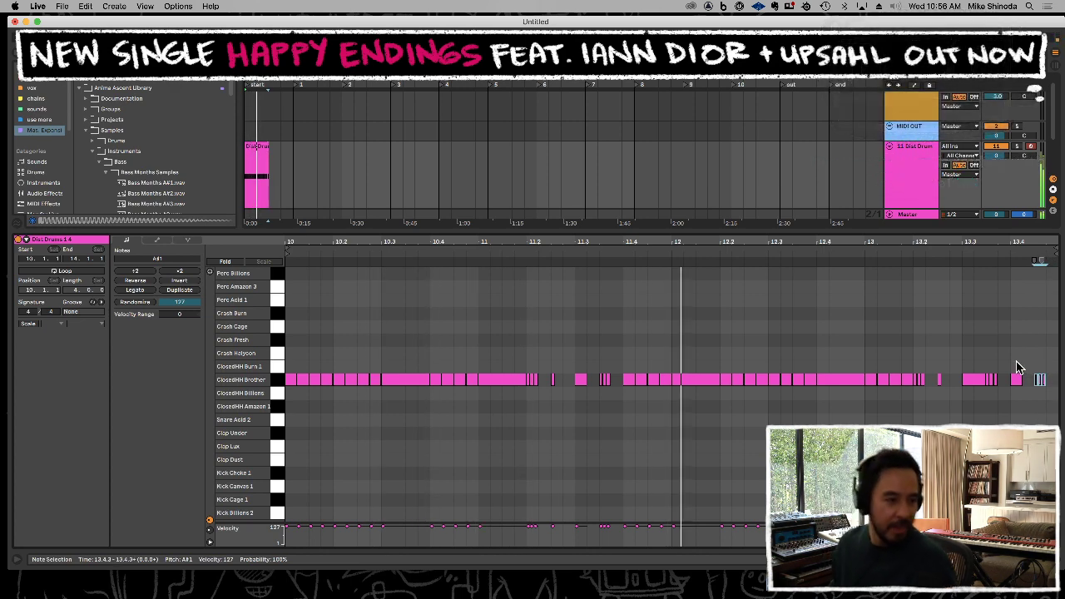
Play back the hi-hat pattern, record snare, clap and kick hits over the loop on the Dist Drum track, and open the recorded clip.
{"action": "key", "text": "space"}
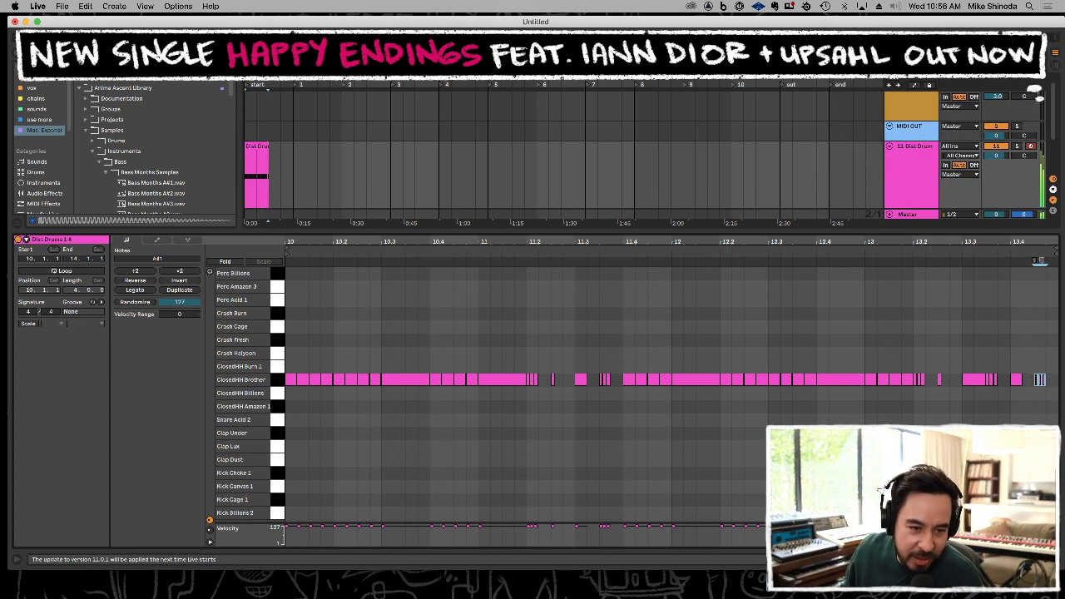
{"action": "left_click", "coordinate": [480, 263]}
{"action": "key", "text": "space"}
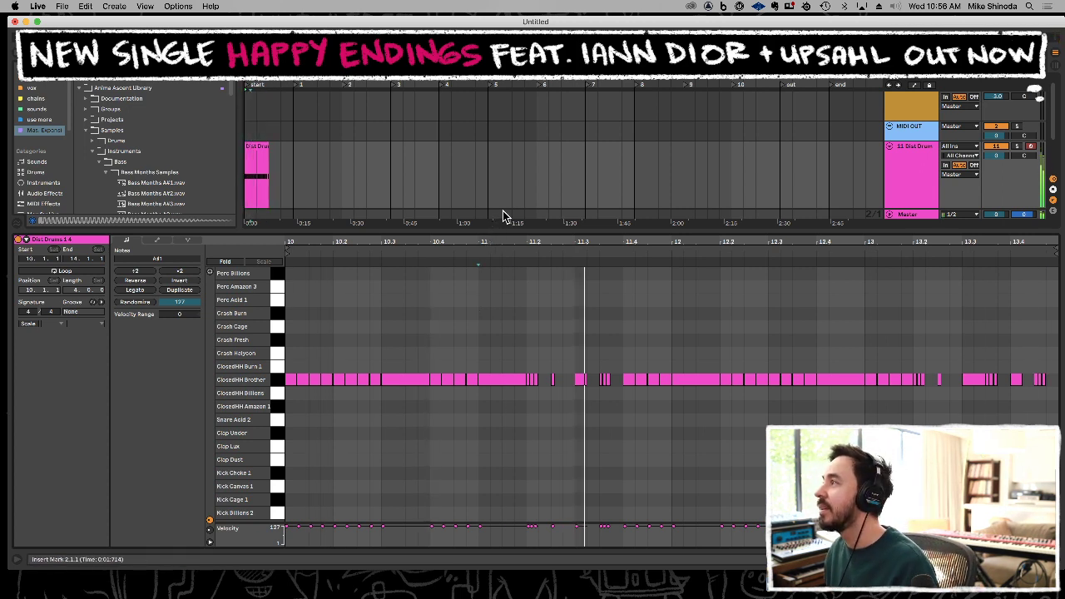
{"action": "left_click", "coordinate": [379, 208]}
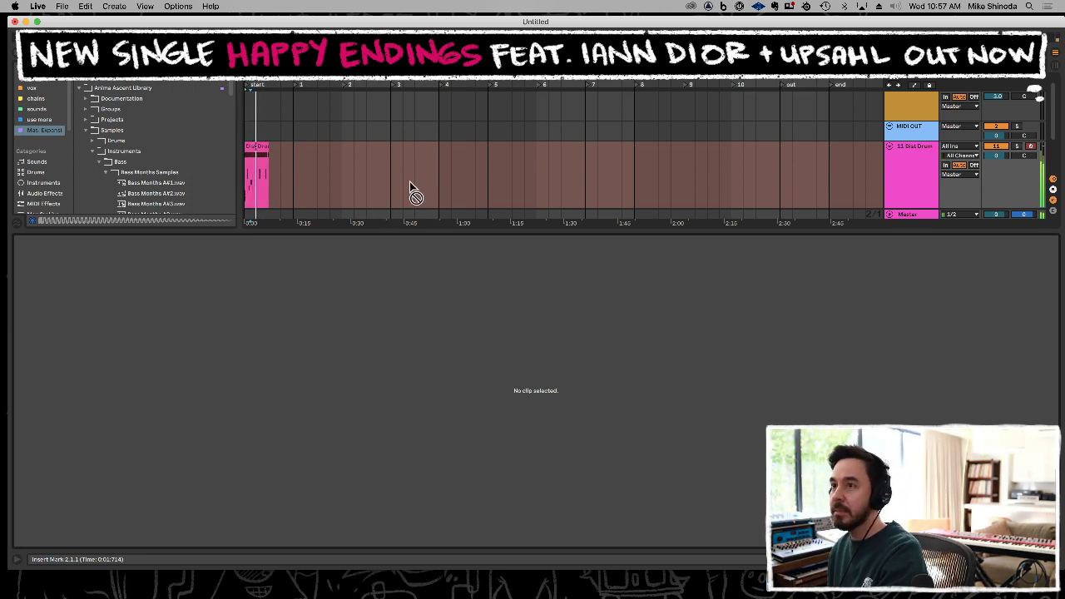
{"action": "left_click", "coordinate": [264, 144]}
{"action": "key", "text": "space"}
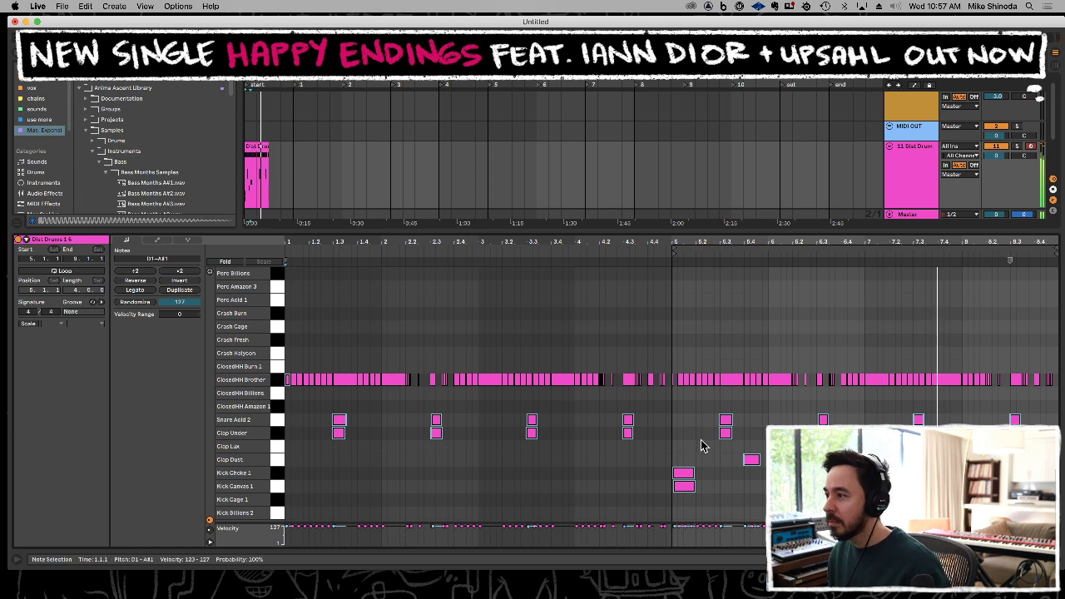
Remove the stray Clap Dust hit in bar 5 and quantize all Snare Acid 2 and Clap Under hits.
{"action": "left_click", "coordinate": [738, 483]}
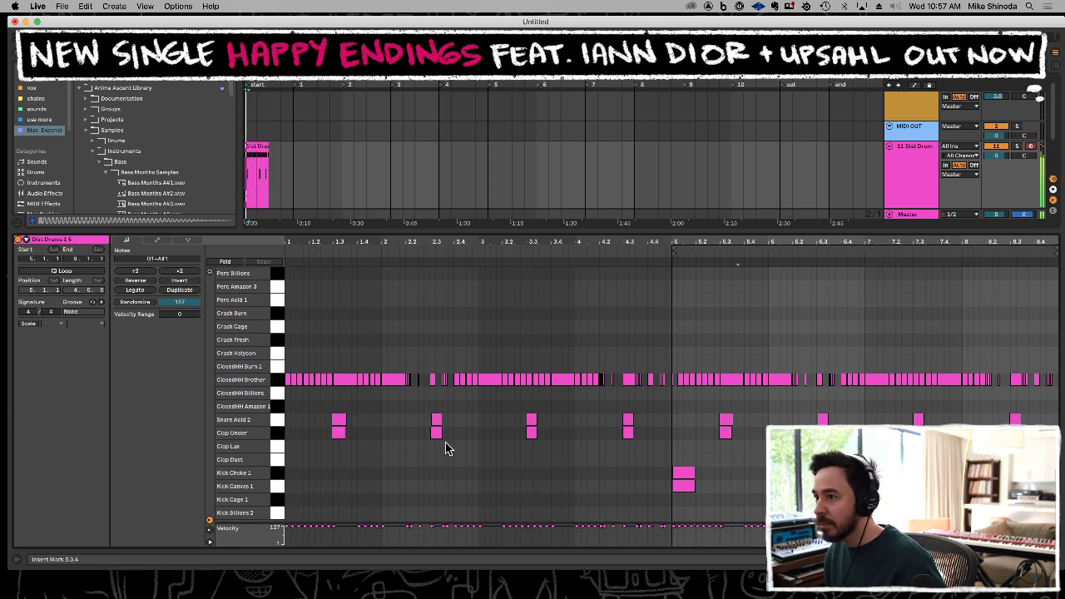
{"action": "left_click_drag", "start_coordinate": [308, 421], "coordinate": [1028, 441]}
{"action": "key", "text": "super+u"}
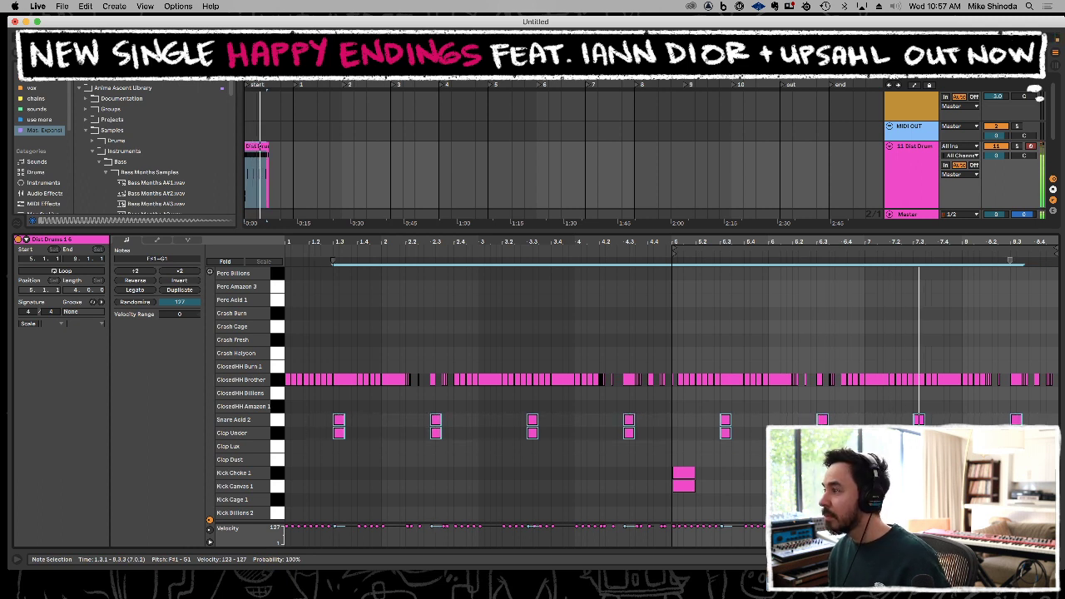
Make the Kick Choke 1 and Kick Canvas 1 hits run from 5.1.1 to 5.1.3 and add a Kick Canvas 1 hit at 5.2.3.
{"action": "left_click", "coordinate": [730, 483]}
{"action": "mouse_move", "coordinate": [685, 476]}
{"action": "left_mouse_down"}
{"action": "mouse_move", "coordinate": [392, 491]}
{"action": "mouse_move", "coordinate": [291, 480]}
{"action": "mouse_move", "coordinate": [673, 460]}
{"action": "mouse_move", "coordinate": [683, 490]}
{"action": "left_mouse_up"}
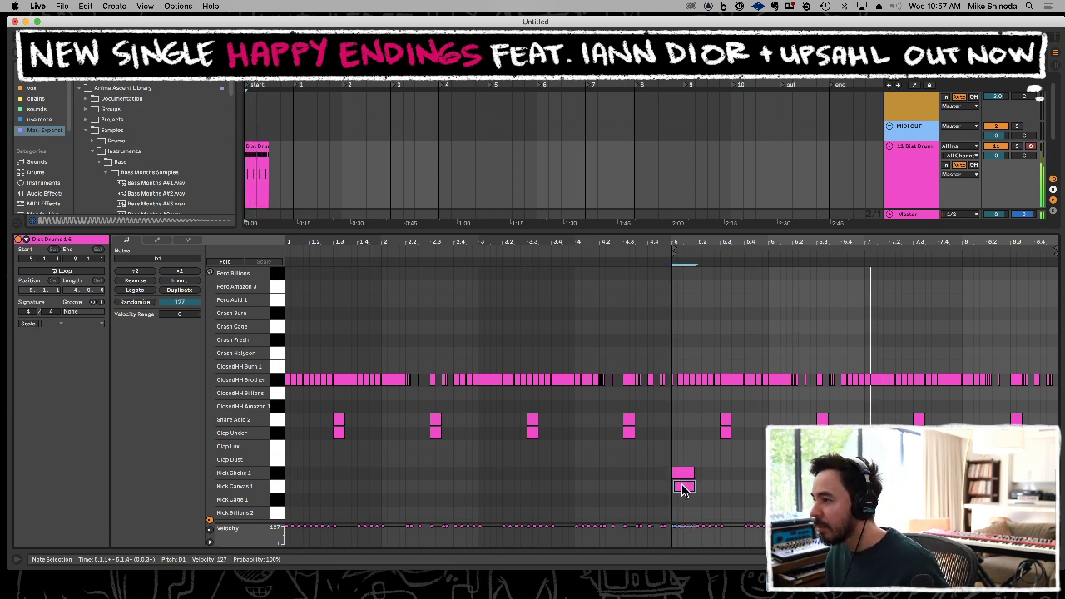
{"action": "double_click", "coordinate": [683, 486]}
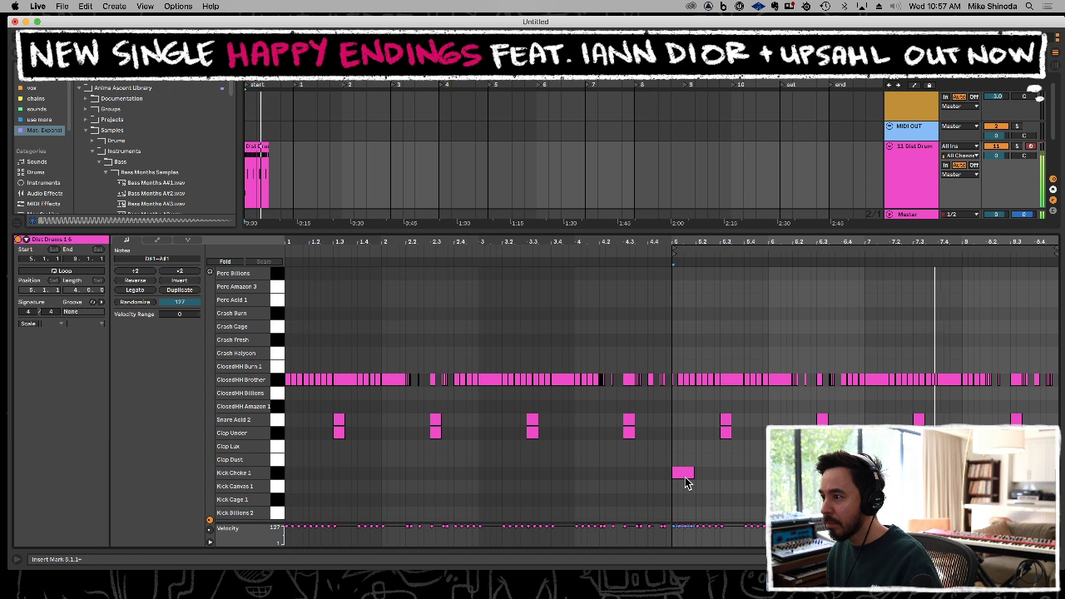
{"action": "double_click", "coordinate": [686, 487]}
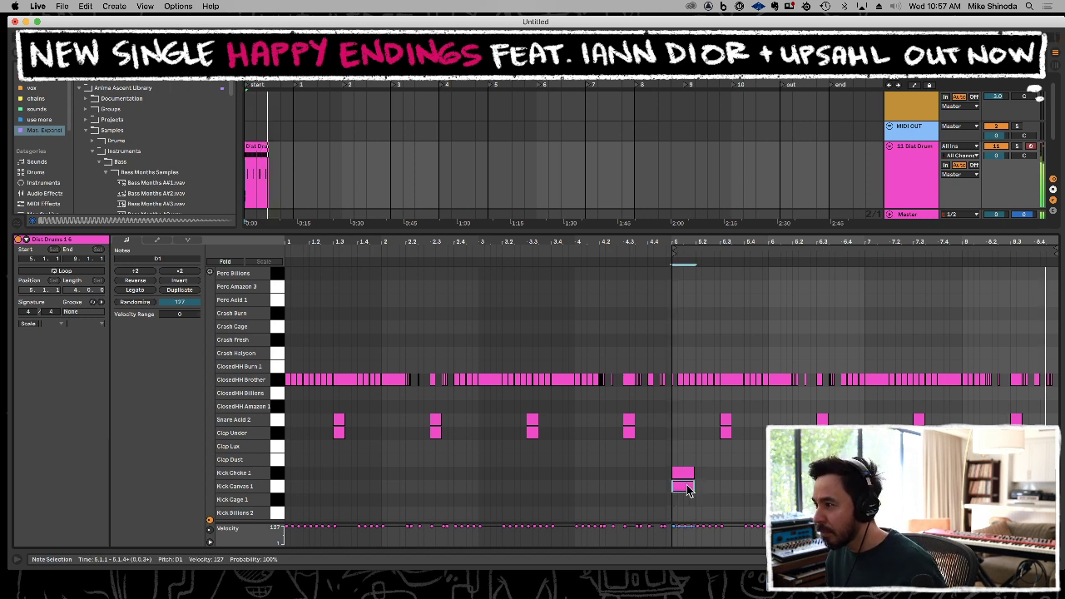
{"action": "mouse_move", "coordinate": [688, 489]}
{"action": "left_mouse_down"}
{"action": "mouse_move", "coordinate": [736, 489]}
{"action": "mouse_move", "coordinate": [681, 473]}
{"action": "left_mouse_up"}
{"action": "key", "text": "super+4"}
{"action": "left_click", "coordinate": [721, 491]}
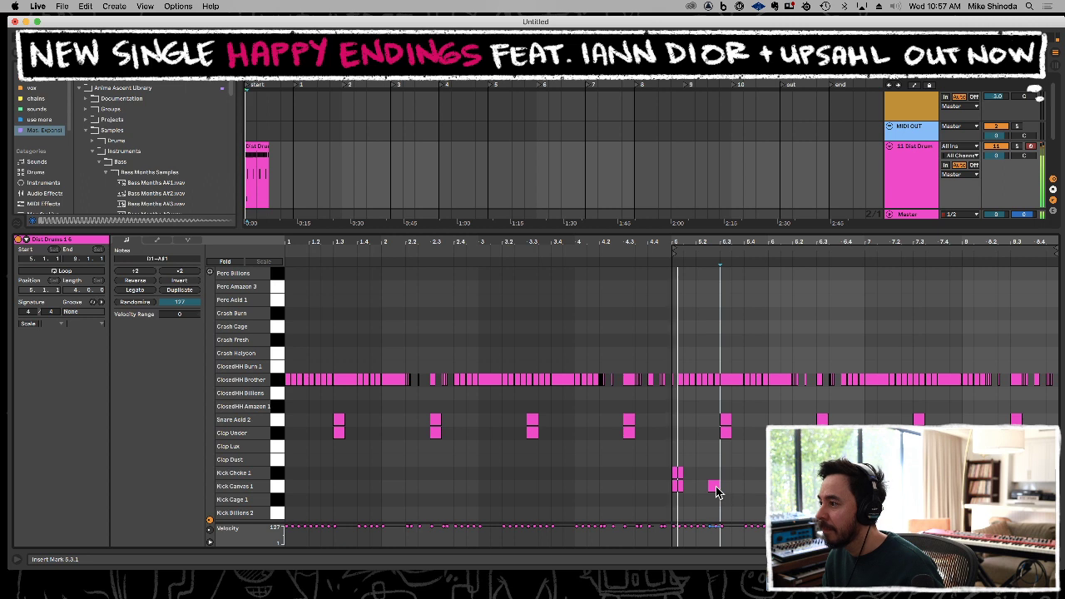
Place Kick Canvas 1 hits at 5.2.1 and between 6.4.3 and 7.2.3, and put the group from 6.4.3 on Kick Choke 1.
{"action": "left_click_drag", "start_coordinate": [716, 489], "coordinate": [895, 488]}
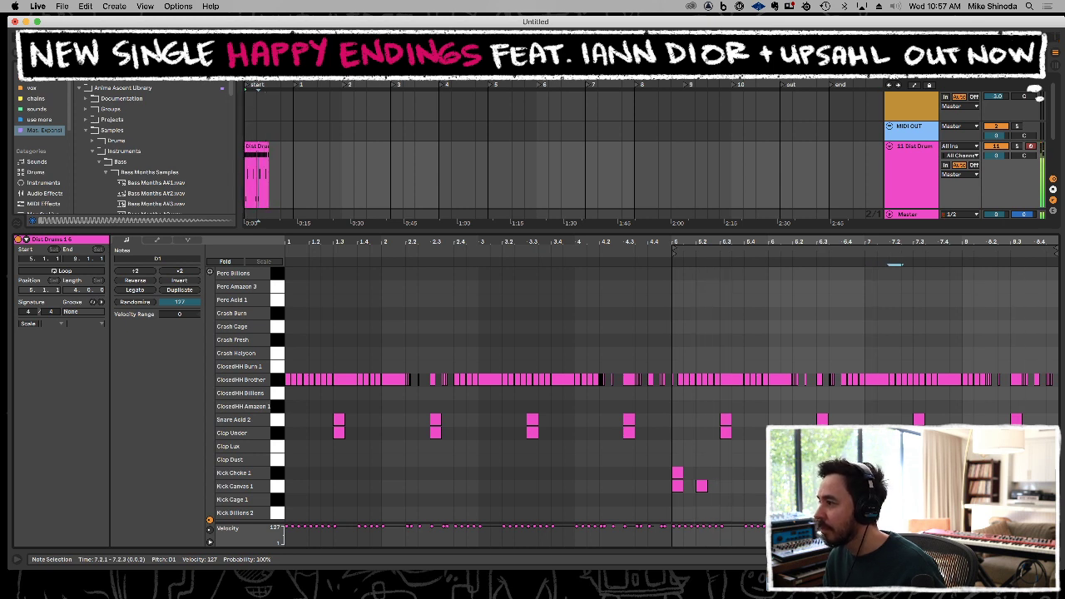
{"action": "left_click_drag", "start_coordinate": [913, 480], "coordinate": [853, 492]}
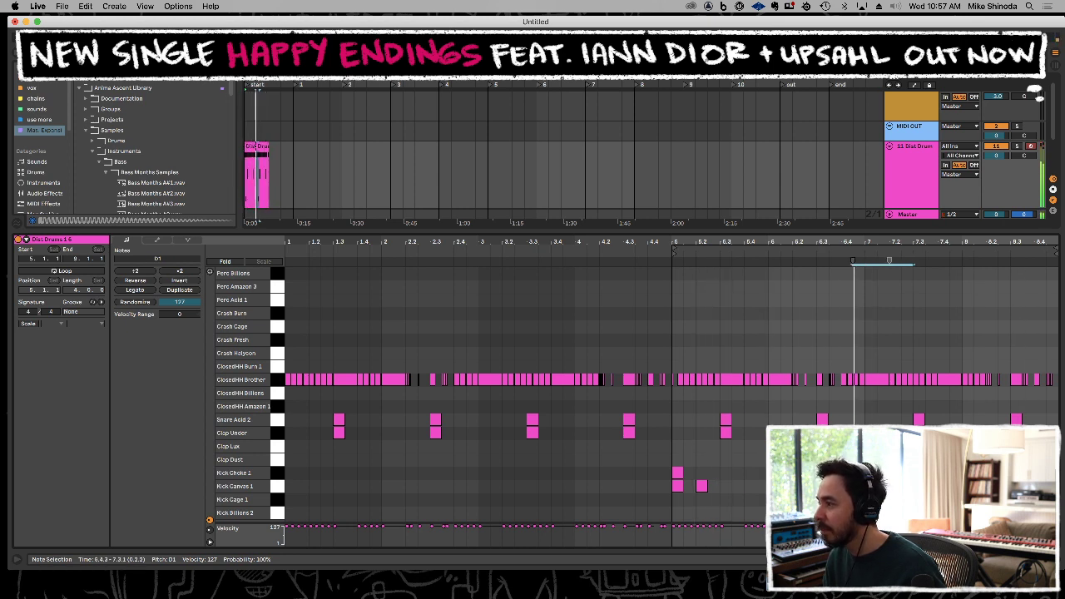
{"action": "left_click_drag", "start_coordinate": [902, 467], "coordinate": [853, 476]}
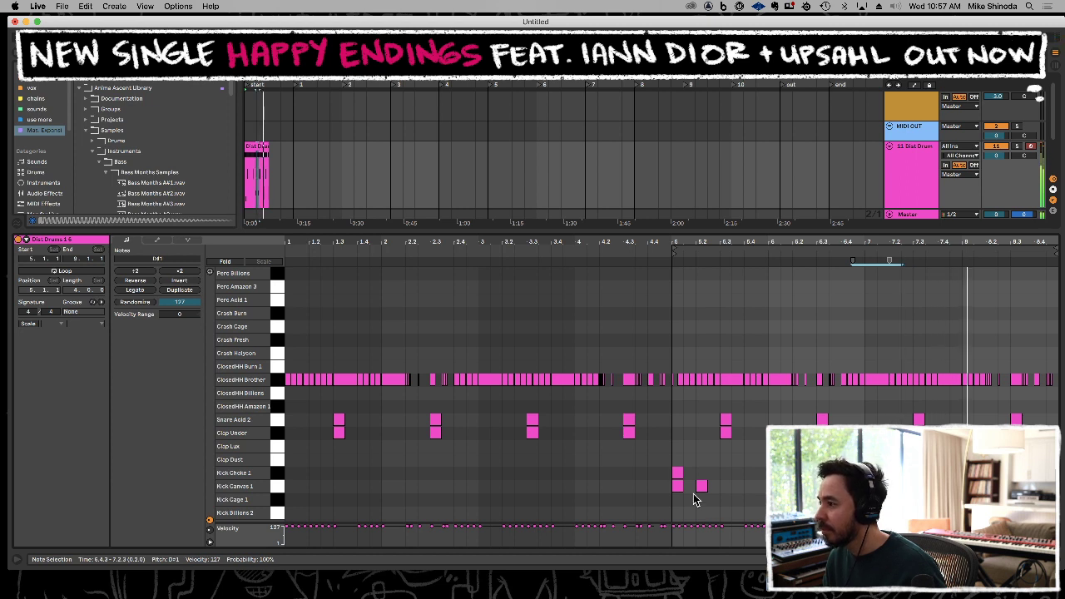
Delete the Kick Canvas 1 hits at 5.1.1 and 5.2.1 and add a Kick Choke 1 hit from 5.2.1 to 5.2.3.
{"action": "left_click_drag", "start_coordinate": [708, 481], "coordinate": [641, 503]}
{"action": "key", "text": "Delete"}
{"action": "left_click", "coordinate": [678, 473]}
{"action": "double_click", "coordinate": [704, 472]}
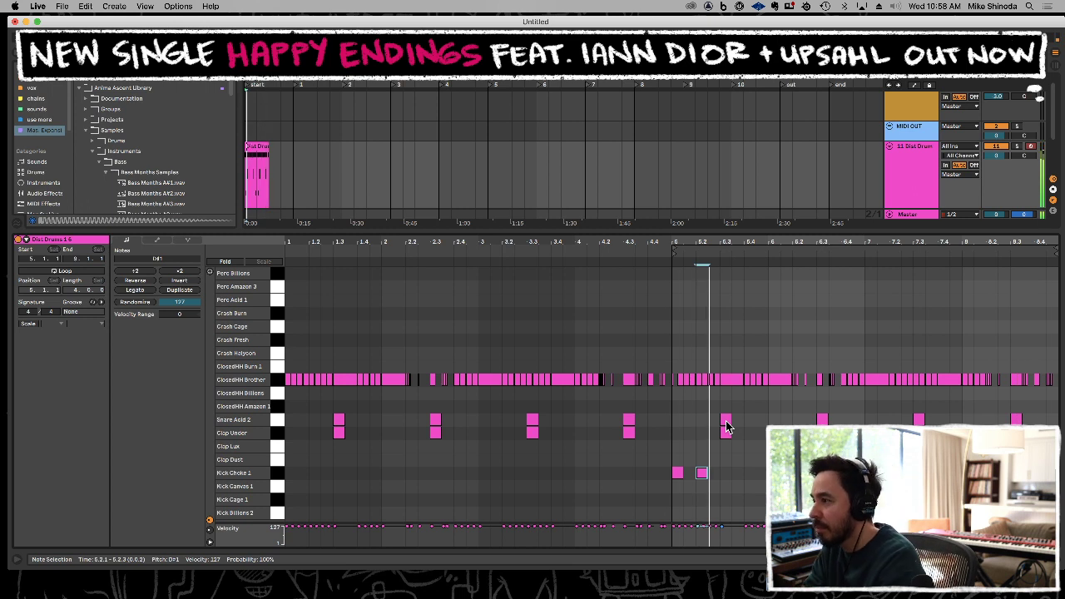
Record a brief new pass on the Dist Drum track, stop recording, and clear the time selection in the clip.
{"action": "key", "text": "F9"}
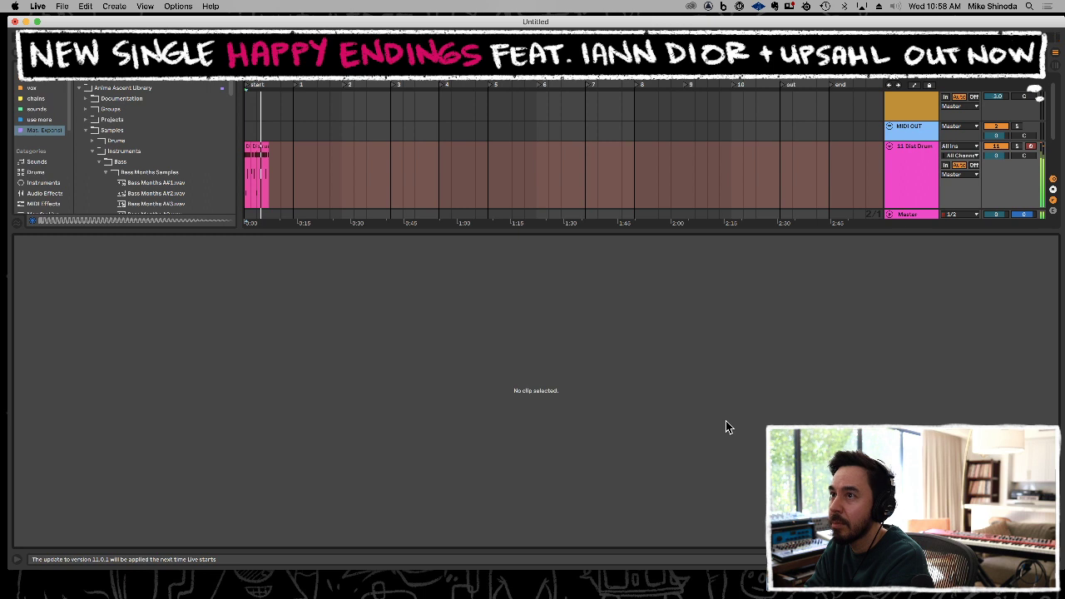
{"action": "key", "text": "F9"}
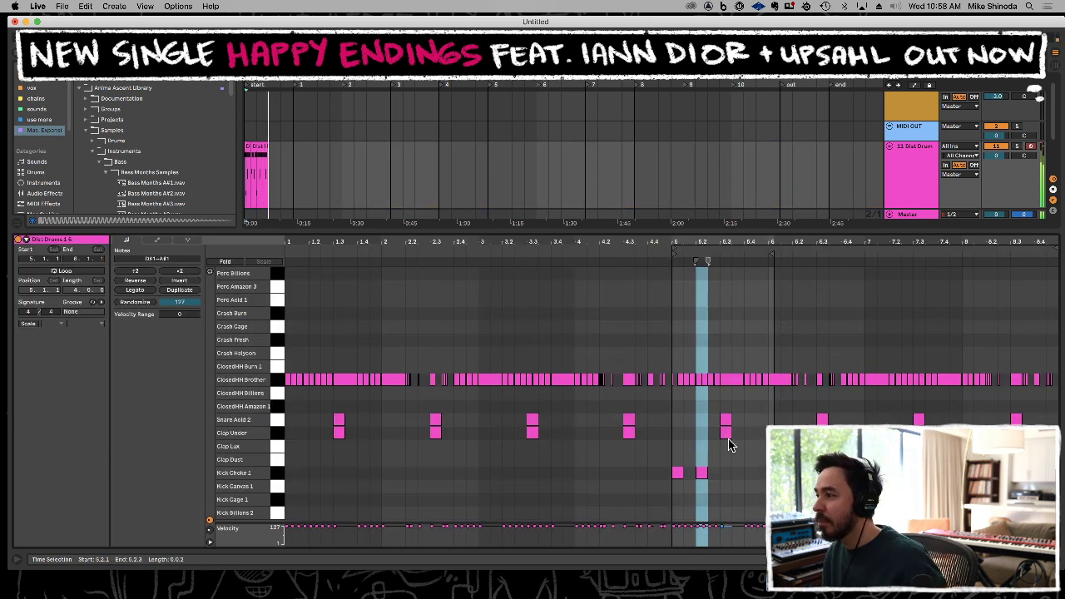
{"action": "left_click", "coordinate": [770, 450]}
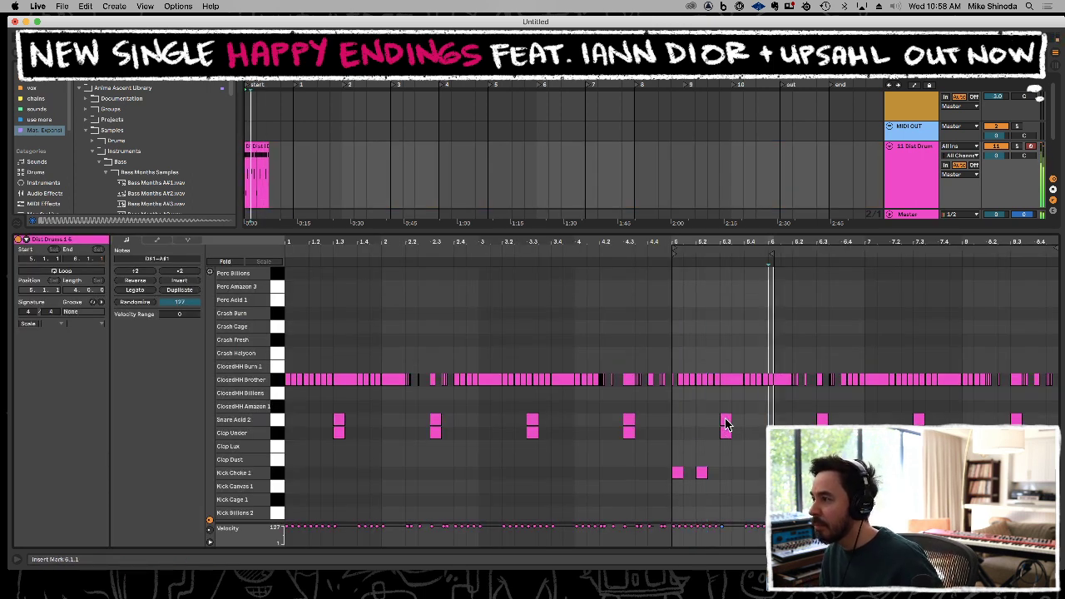
Consolidate the Dist Drum clips from 1.1.1 to 5.1.1 into one four-bar clip.
{"action": "double_click", "coordinate": [736, 420]}
{"action": "key", "text": "super+z"}
{"action": "left_click_drag", "start_coordinate": [280, 191], "coordinate": [255, 190]}
{"action": "double_click", "coordinate": [257, 194]}
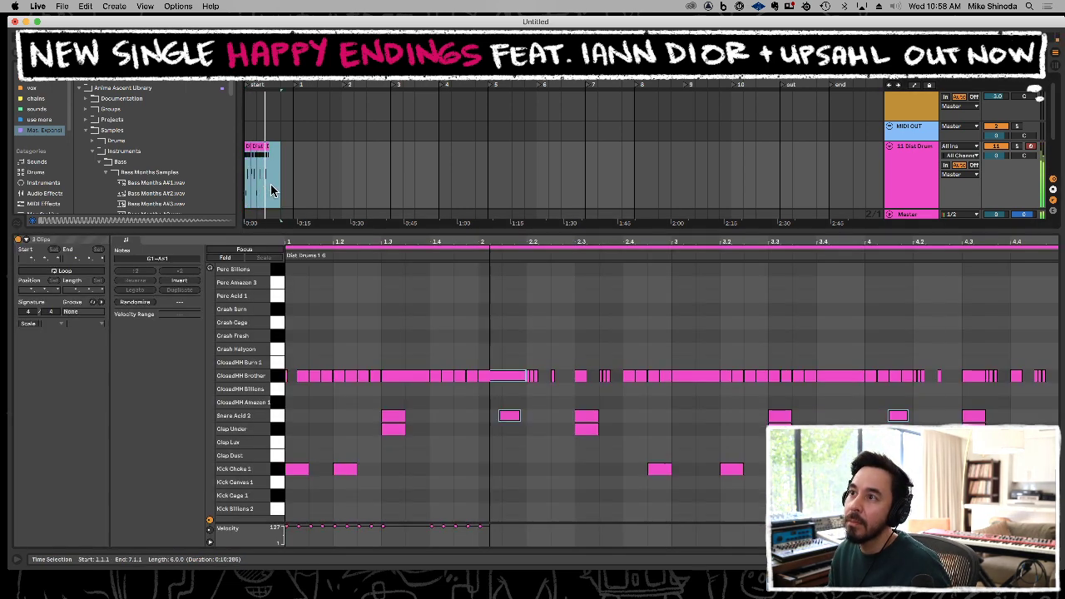
{"action": "key", "text": "super+a"}
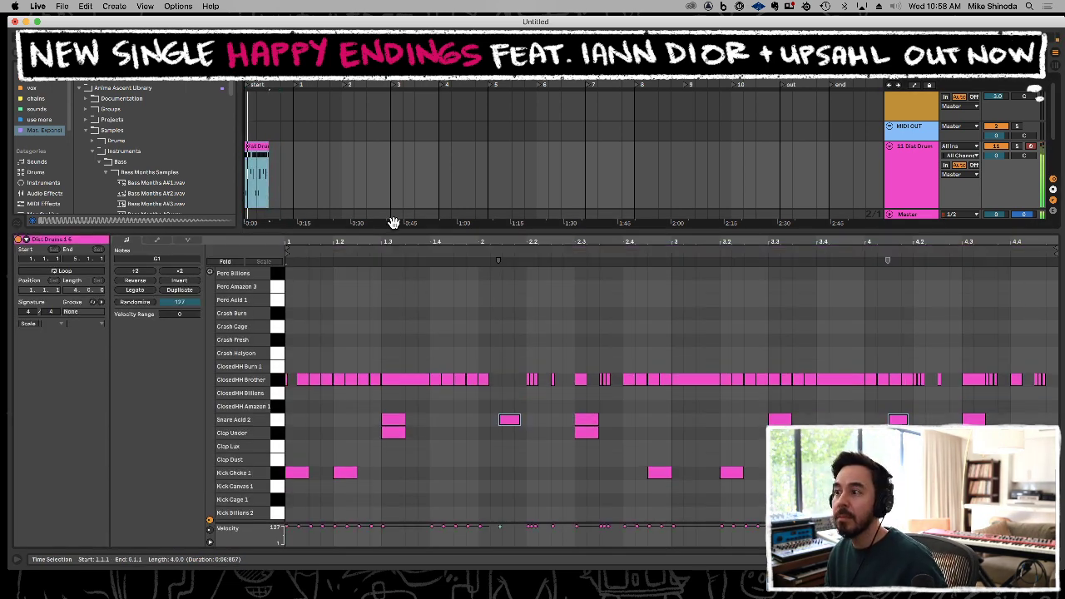
Align the two extra Snare Acid 2 hits to the grid at 2.1.3 and 4.1.3.
{"action": "left_click", "coordinate": [590, 331]}
{"action": "left_click_drag", "start_coordinate": [507, 421], "coordinate": [522, 424]}
{"action": "left_click", "coordinate": [900, 420]}
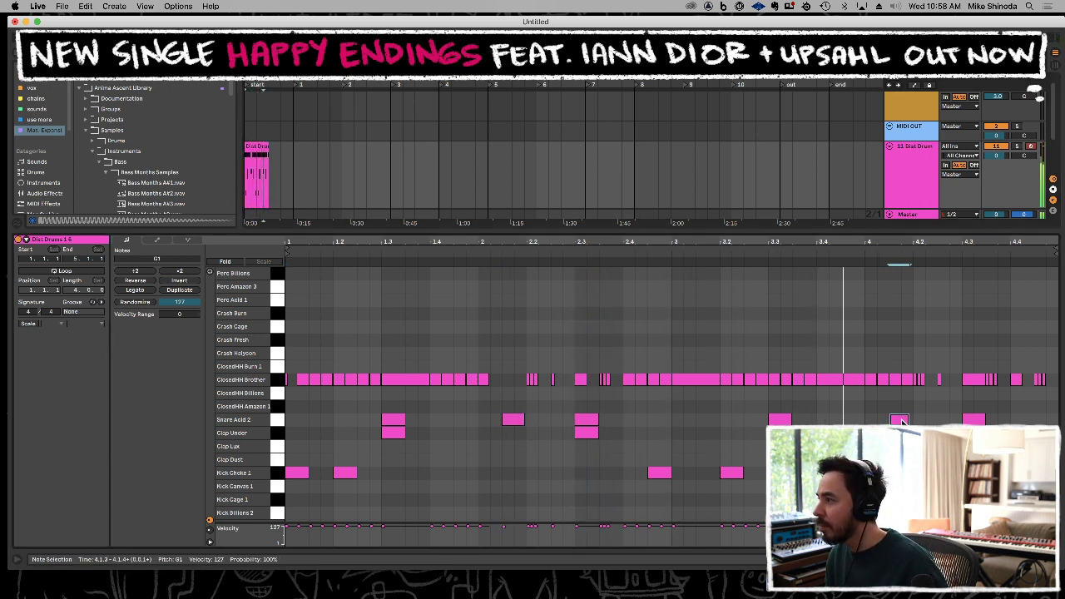
{"action": "left_click", "coordinate": [844, 325]}
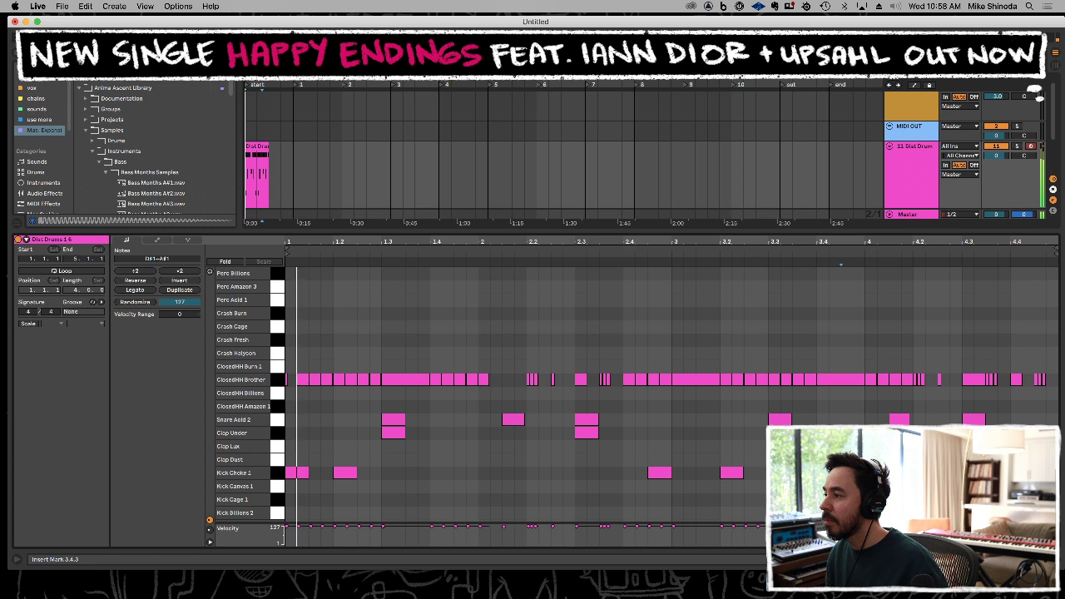
Copy a Kick Choke 1 hit into bar 4 and shift it to run from 4.4.1 to 4.4.2.
{"action": "left_click_drag", "start_coordinate": [732, 478], "coordinate": [925, 472]}
{"action": "key", "text": "Right"}
{"action": "key", "text": "Right"}
{"action": "key", "text": "Right"}
{"action": "key", "text": "Right"}
{"action": "key", "text": "Right"}
{"action": "key", "text": "Right"}
{"action": "key", "text": "Right"}
{"action": "key", "text": "Right"}
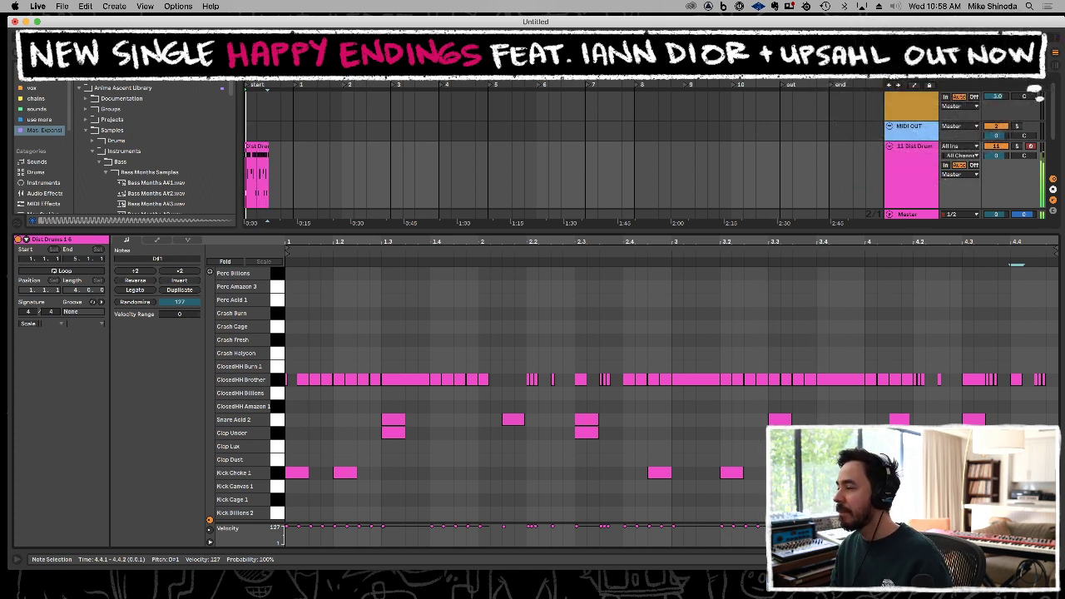
Duplicate the four-bar Dist Drum clip directly after the original.
{"action": "left_click", "coordinate": [252, 147]}
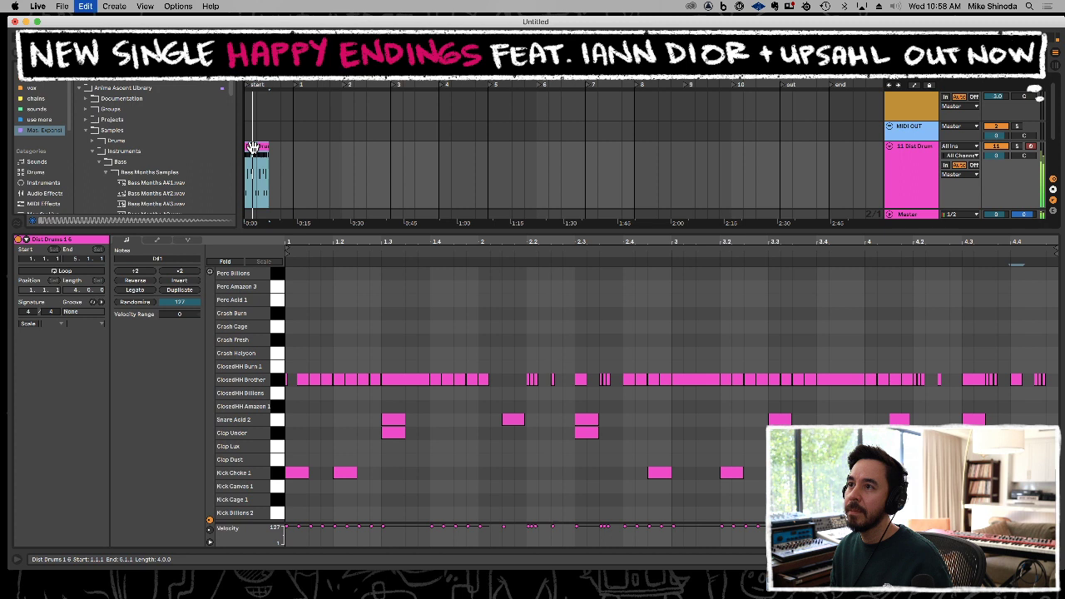
{"action": "key", "text": "super+d"}
{"action": "left_click", "coordinate": [258, 170]}
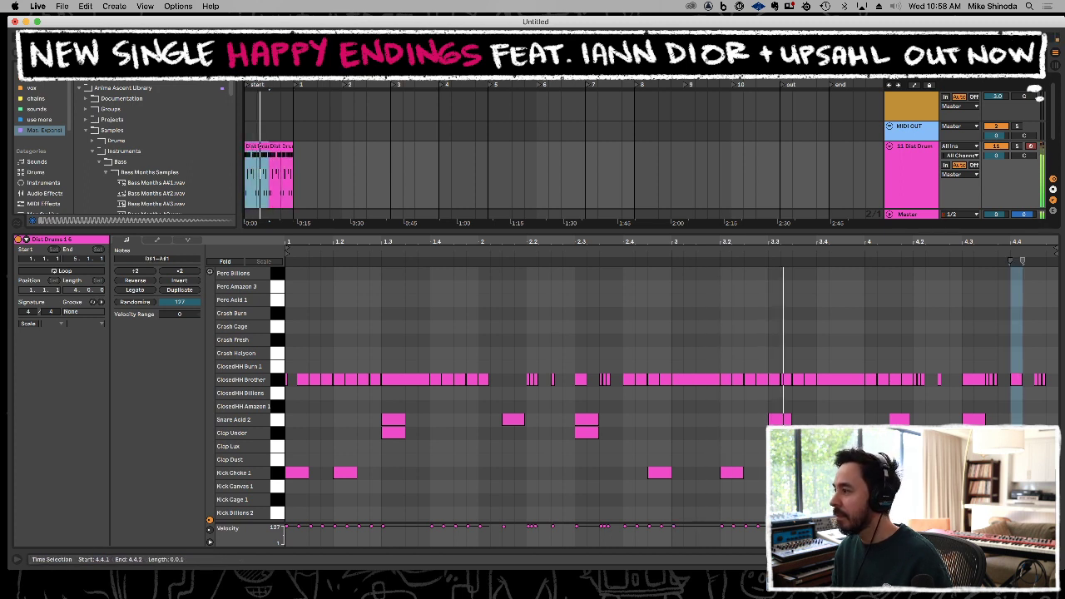
In the duplicated Dist Drum clip, place a Kick Choke 1 hit from 4.4.4 to 5.1.1 and colour the clip yellow.
{"action": "left_click", "coordinate": [902, 264]}
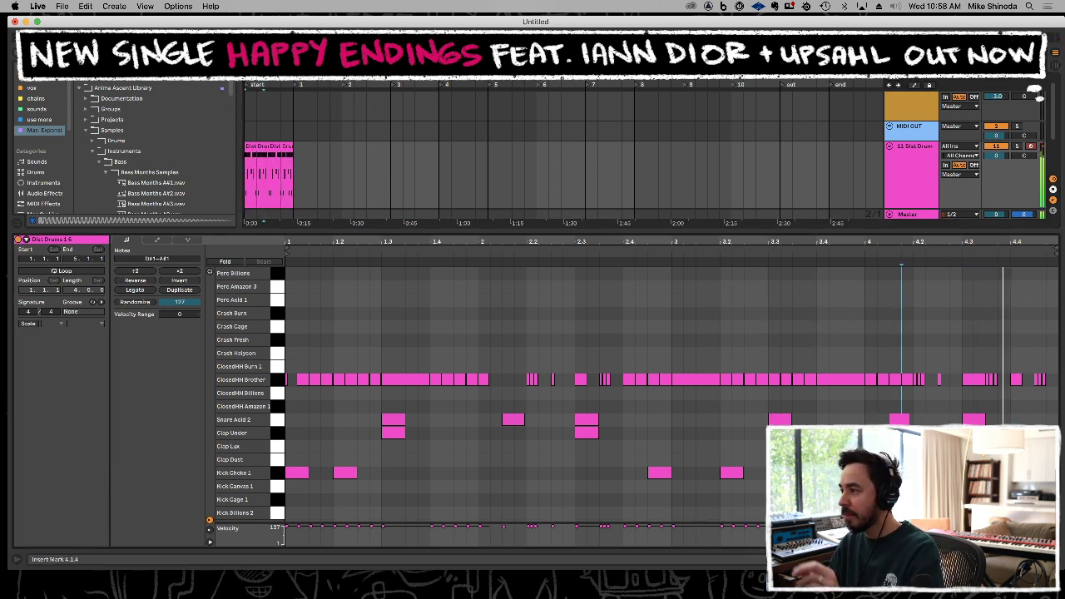
{"action": "left_click", "coordinate": [287, 147]}
{"action": "left_click", "coordinate": [998, 406]}
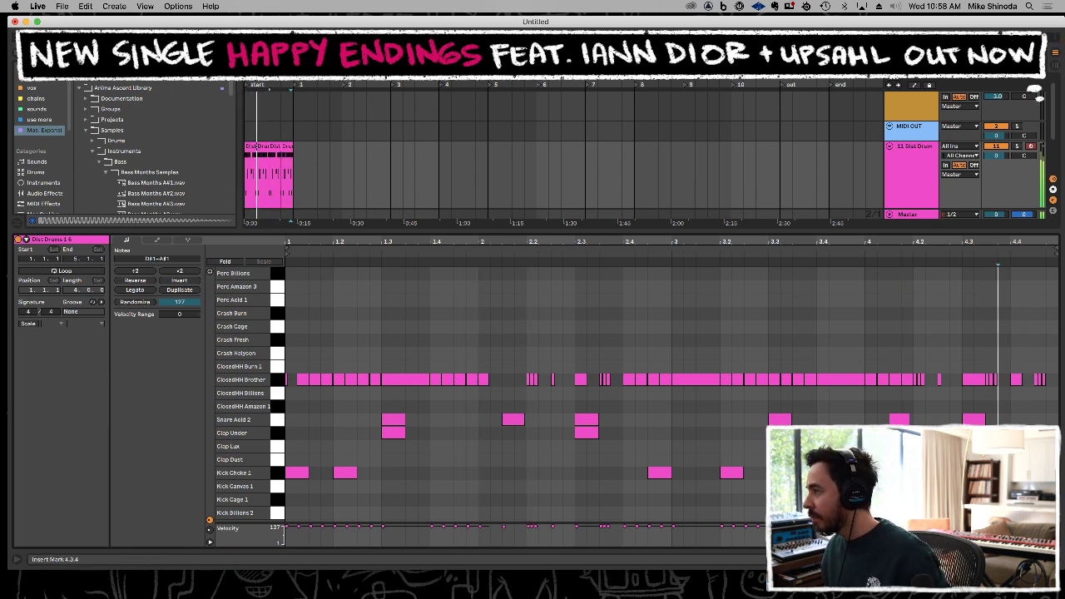
{"action": "left_click", "coordinate": [1029, 473]}
{"action": "key", "text": "Right"}
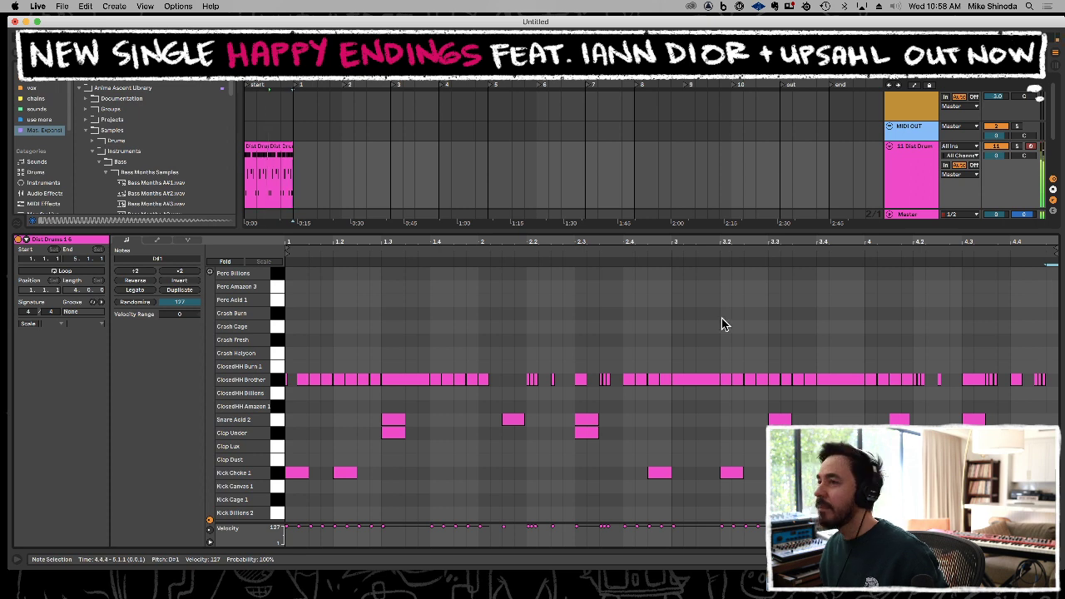
{"action": "right_click", "coordinate": [285, 146]}
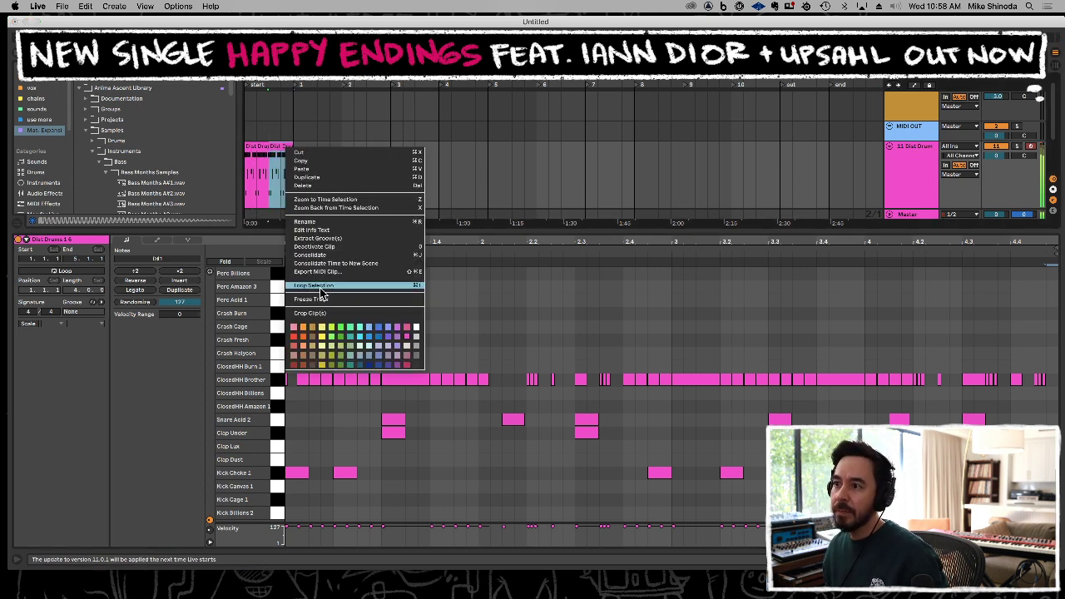
{"action": "left_click", "coordinate": [321, 338]}
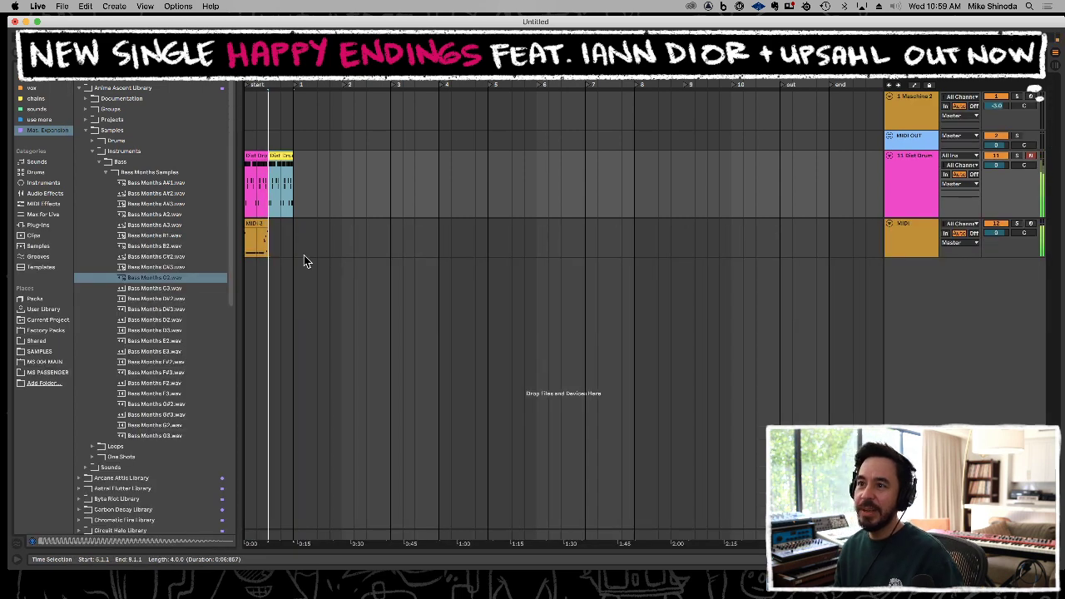
Show the Dist Drum track's devices and inspect the ClosedHH Brother sample settings in its drum rack.
{"action": "left_click", "coordinate": [252, 225]}
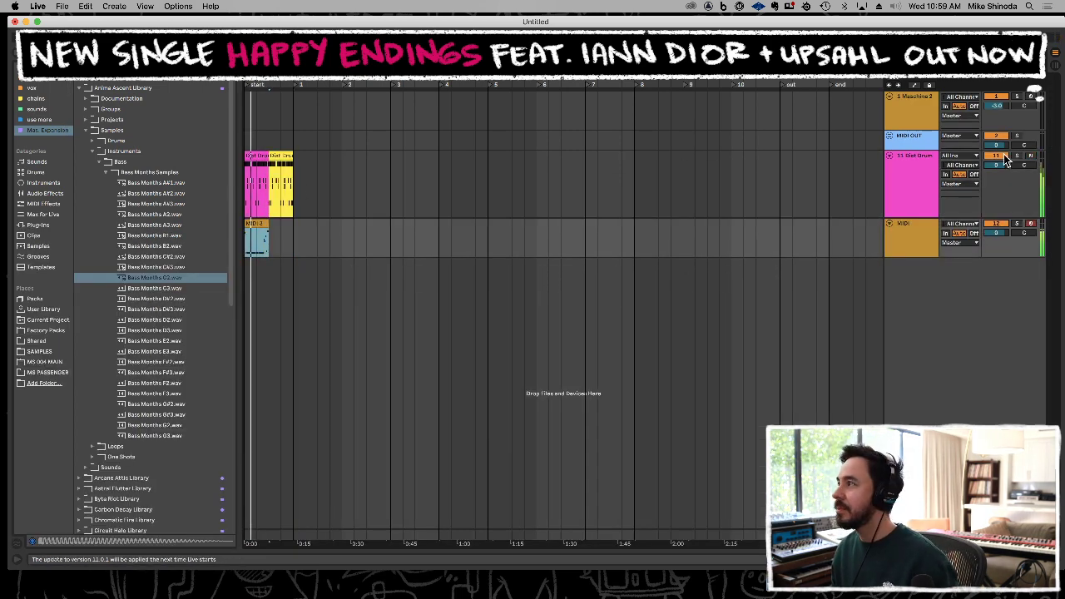
{"action": "left_click", "coordinate": [908, 165]}
{"action": "double_click", "coordinate": [907, 167]}
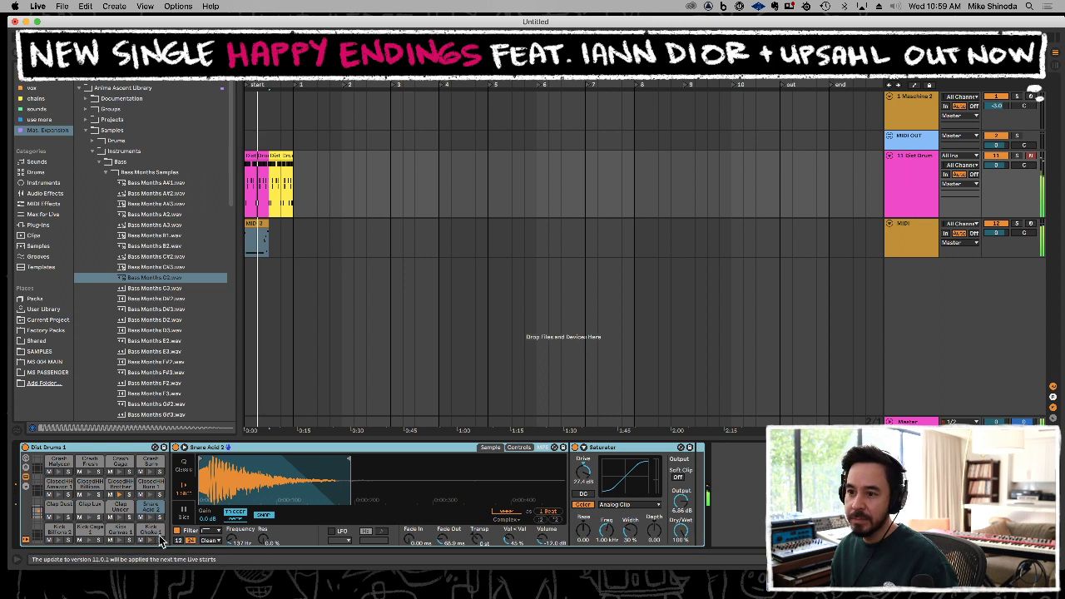
{"action": "left_click", "coordinate": [111, 498]}
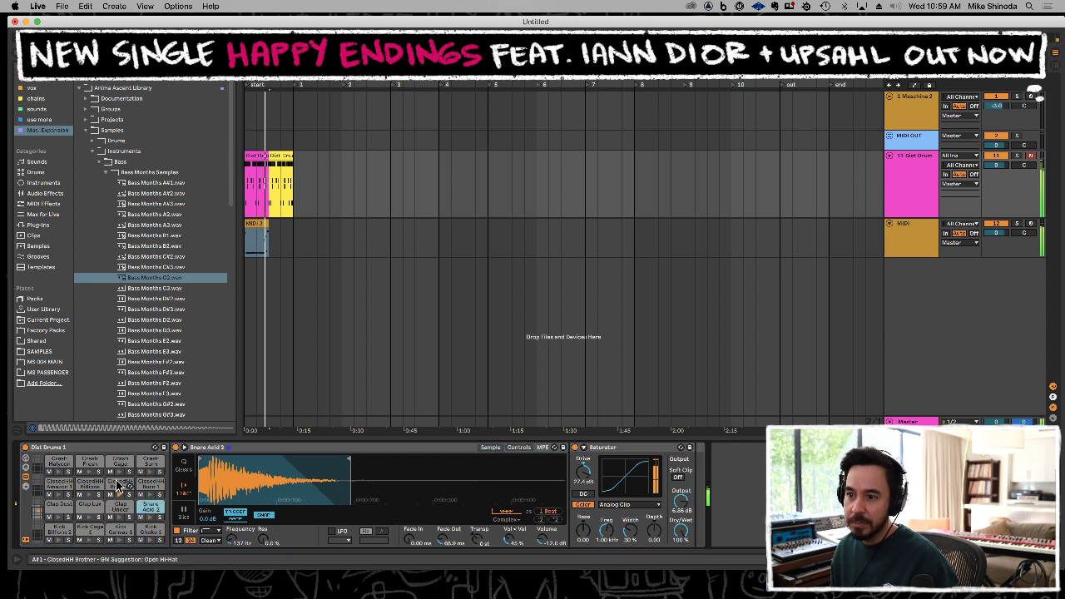
{"action": "key", "text": "space"}
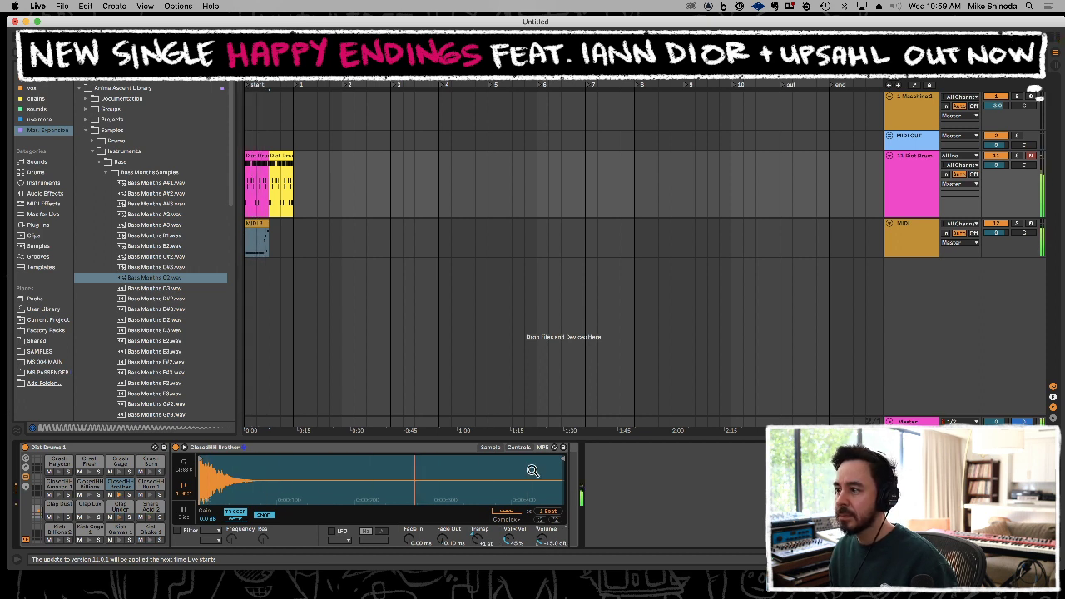
Browse the Anima Ascent Library's One Shots to the SFX folder and audition SFX Billions, SFX Box and SFX Brother.
{"action": "left_click", "coordinate": [107, 173]}
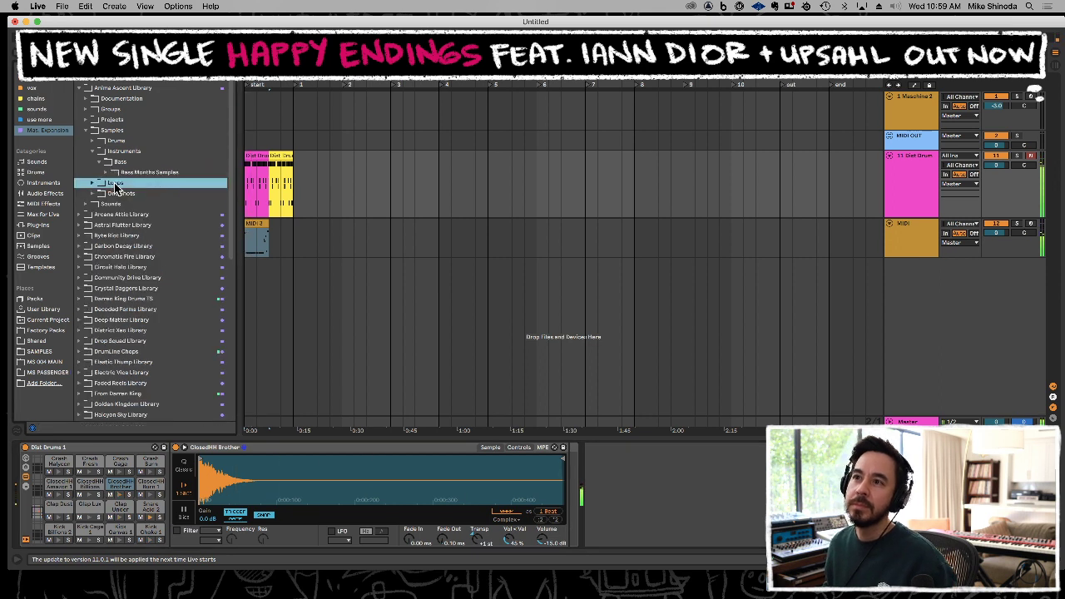
{"action": "left_click", "coordinate": [116, 141]}
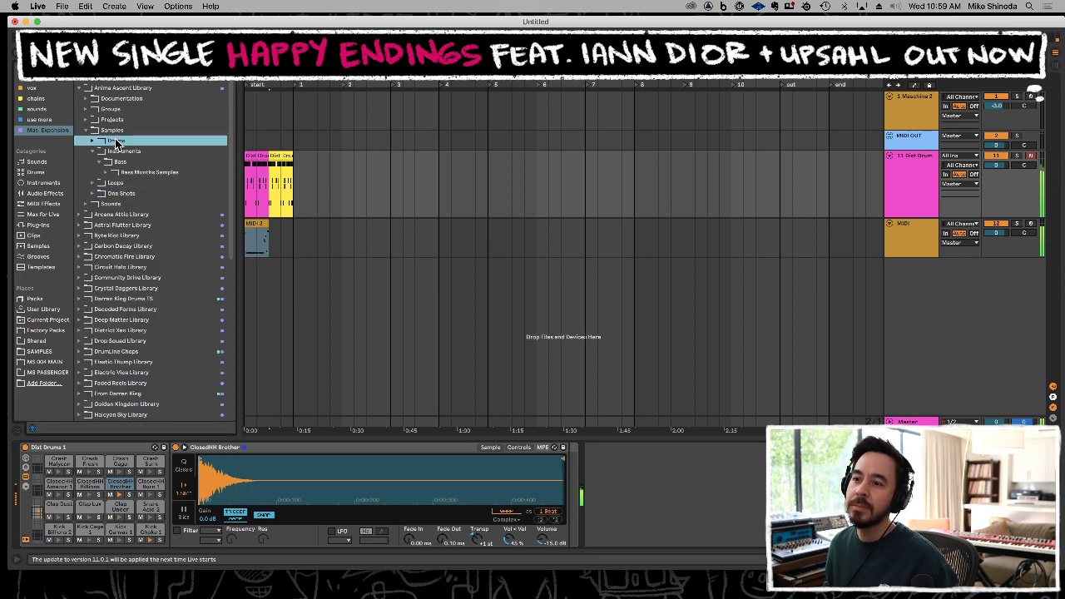
{"action": "double_click", "coordinate": [118, 193]}
{"action": "key", "text": "Down"}
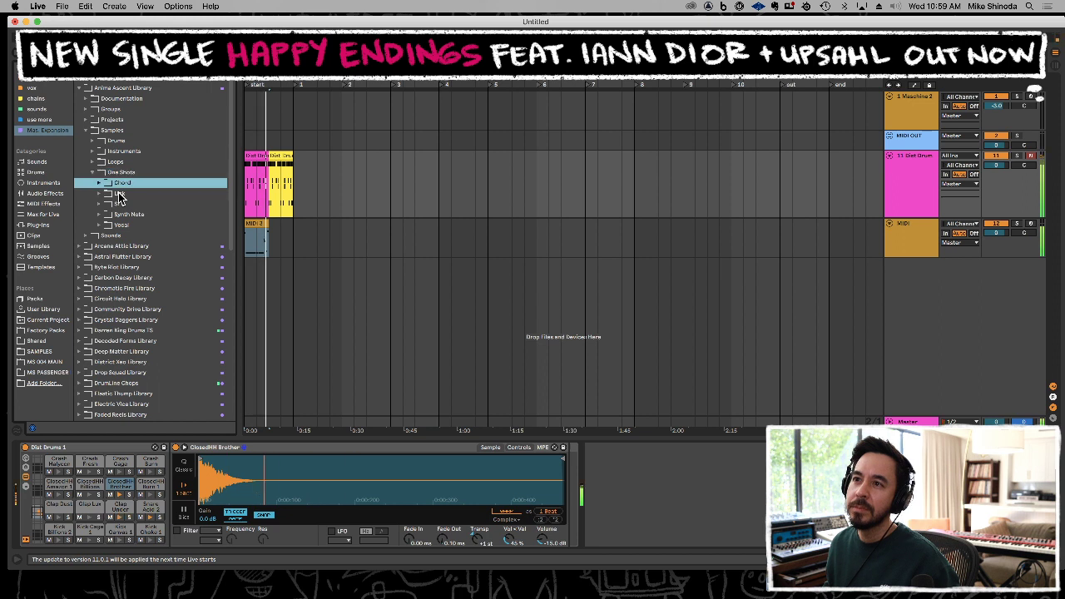
{"action": "left_click", "coordinate": [118, 192]}
{"action": "left_click", "coordinate": [161, 193]}
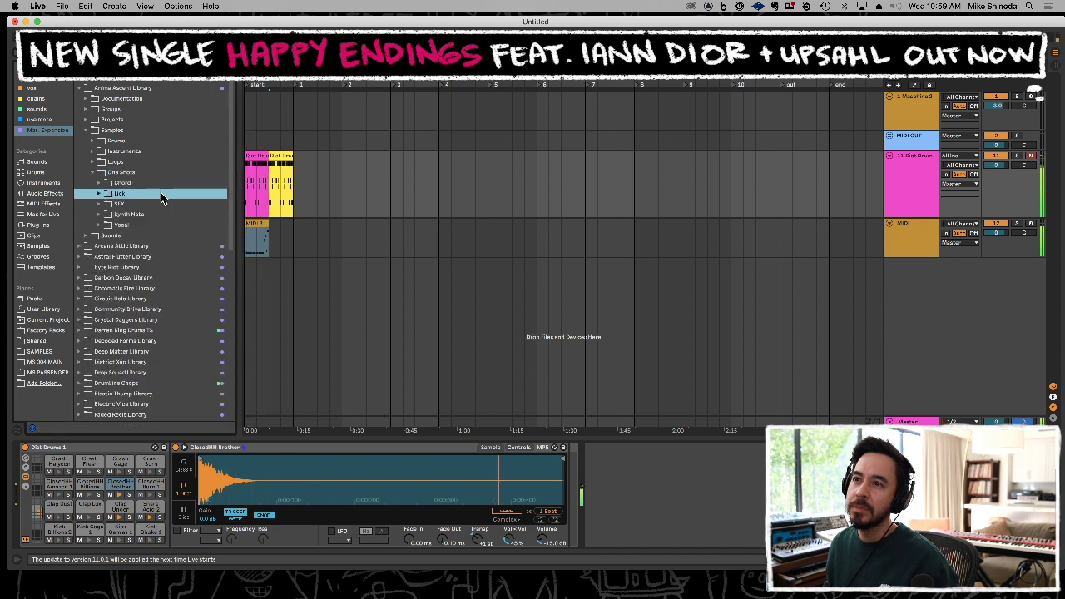
{"action": "left_click", "coordinate": [157, 200]}
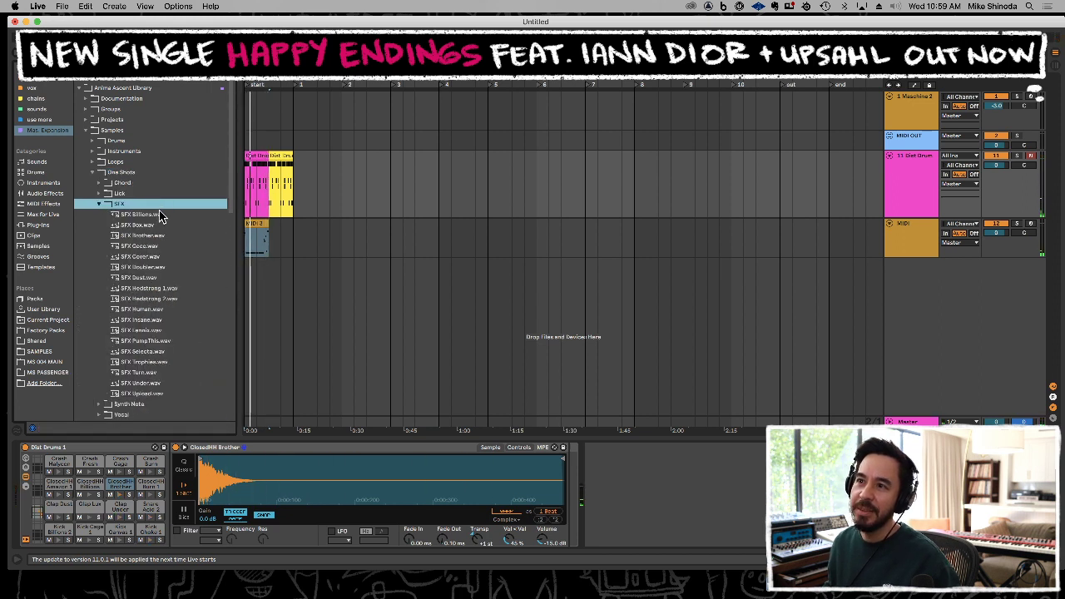
{"action": "left_click", "coordinate": [161, 216]}
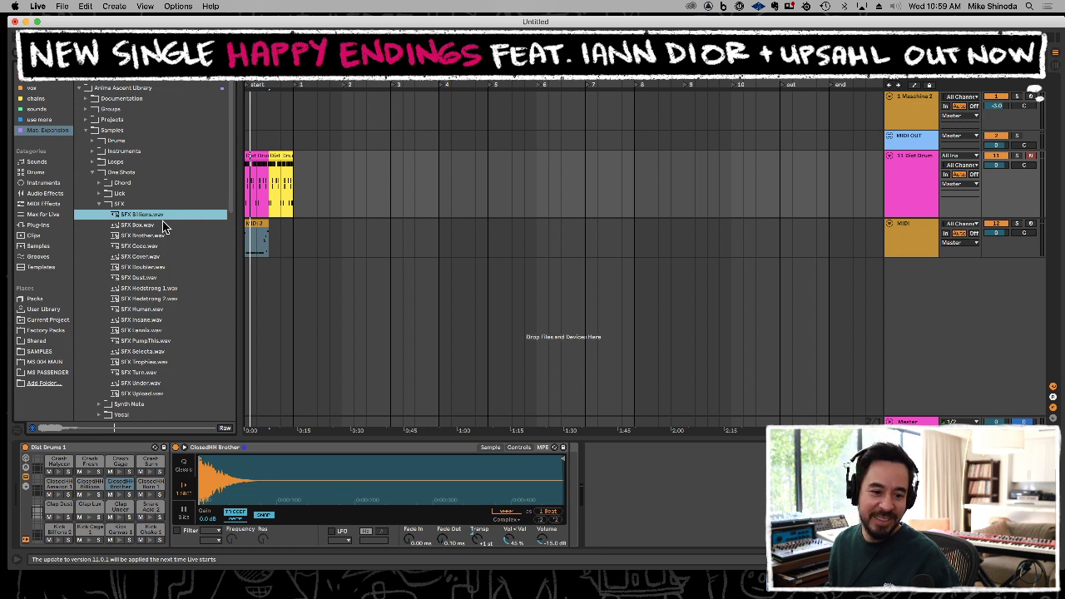
{"action": "left_click", "coordinate": [164, 226]}
{"action": "left_click", "coordinate": [159, 236]}
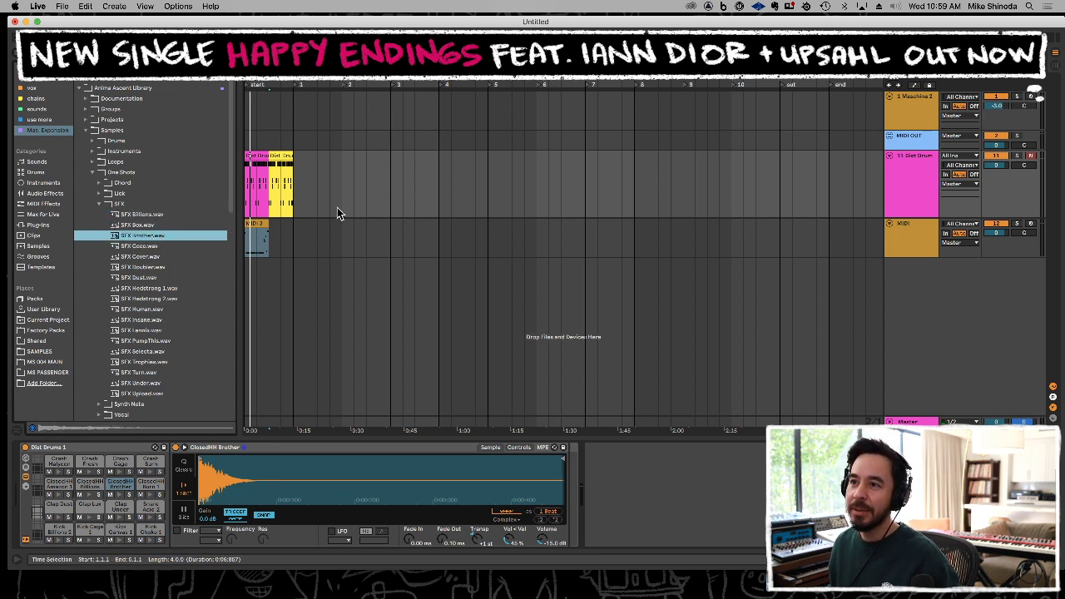
Add a MIDI track below the bass, load SFX Brother.wav as its instrument, and set it to 1-Shot mode.
{"action": "left_click", "coordinate": [918, 243]}
{"action": "key", "text": "super+shift+t"}
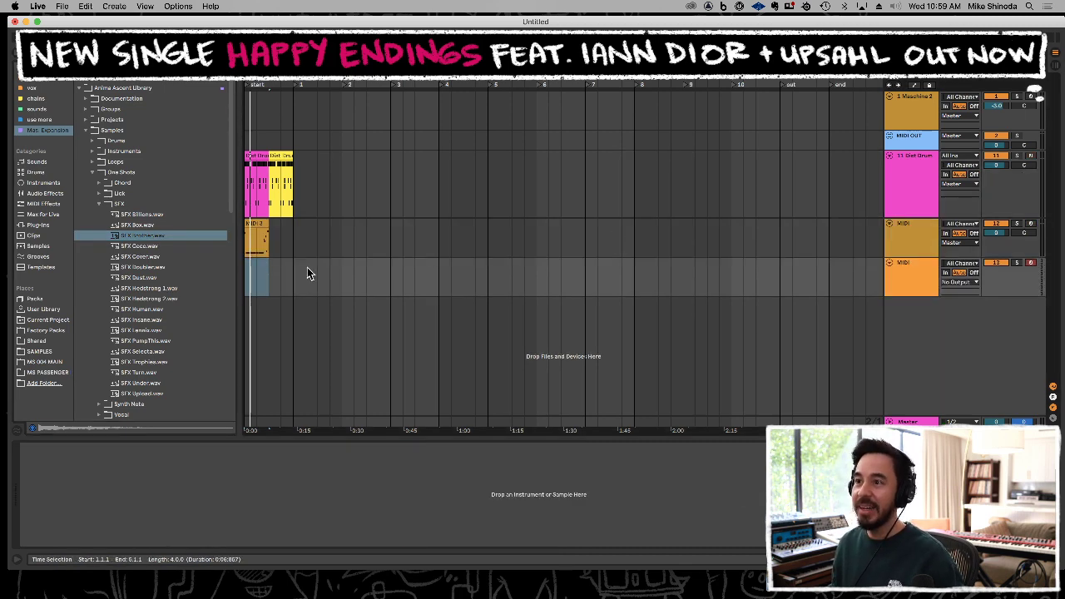
{"action": "left_click_drag", "start_coordinate": [156, 239], "coordinate": [202, 506]}
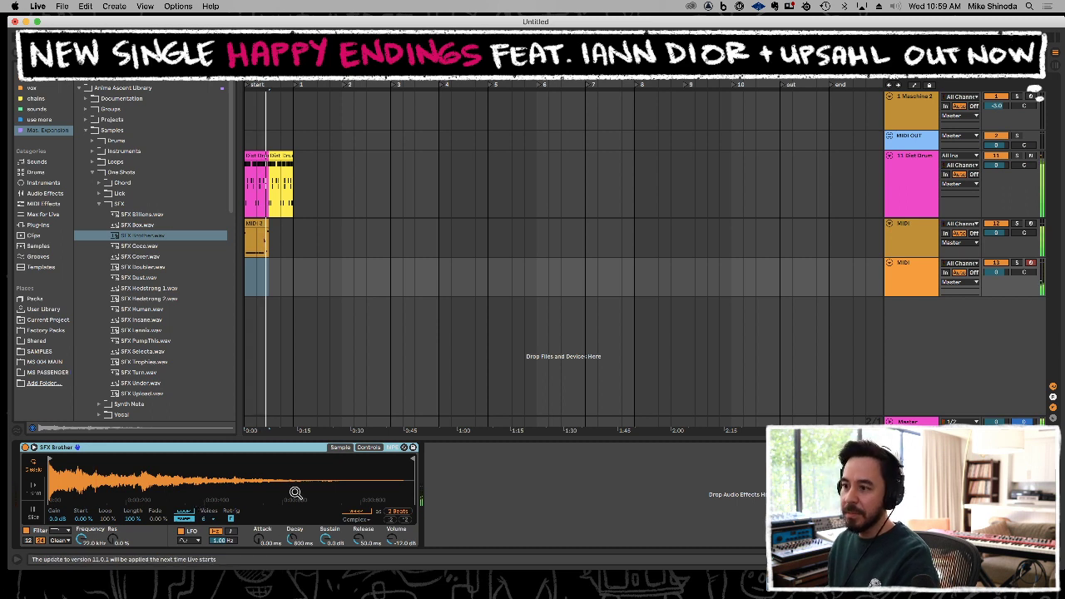
{"action": "left_click", "coordinate": [33, 489]}
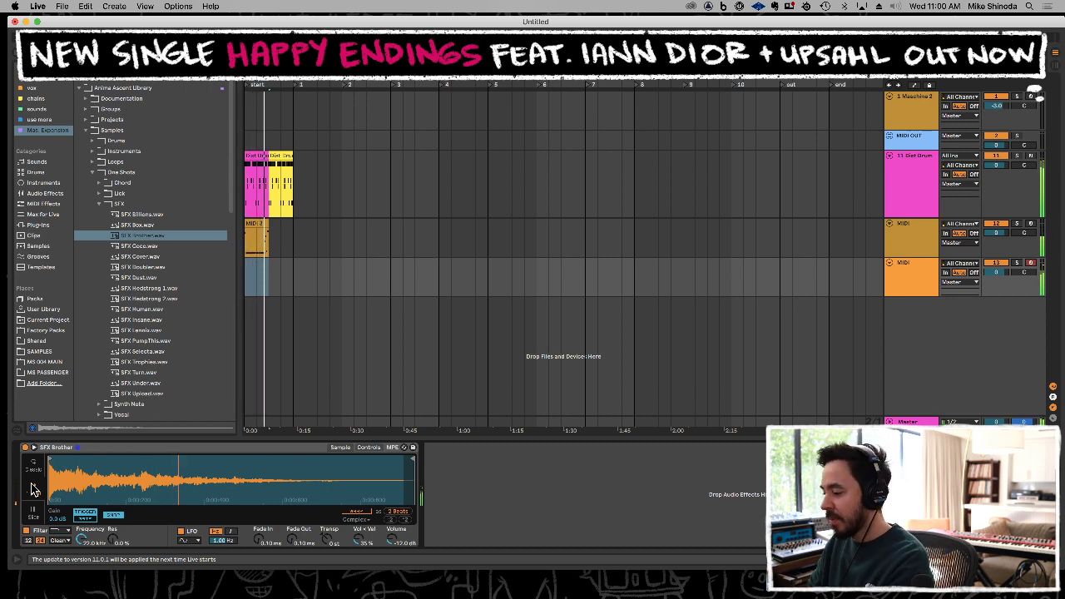
Record a four-bar SFX Brother pattern on the new MIDI track and select the recorded clip.
{"action": "key", "text": "F9"}
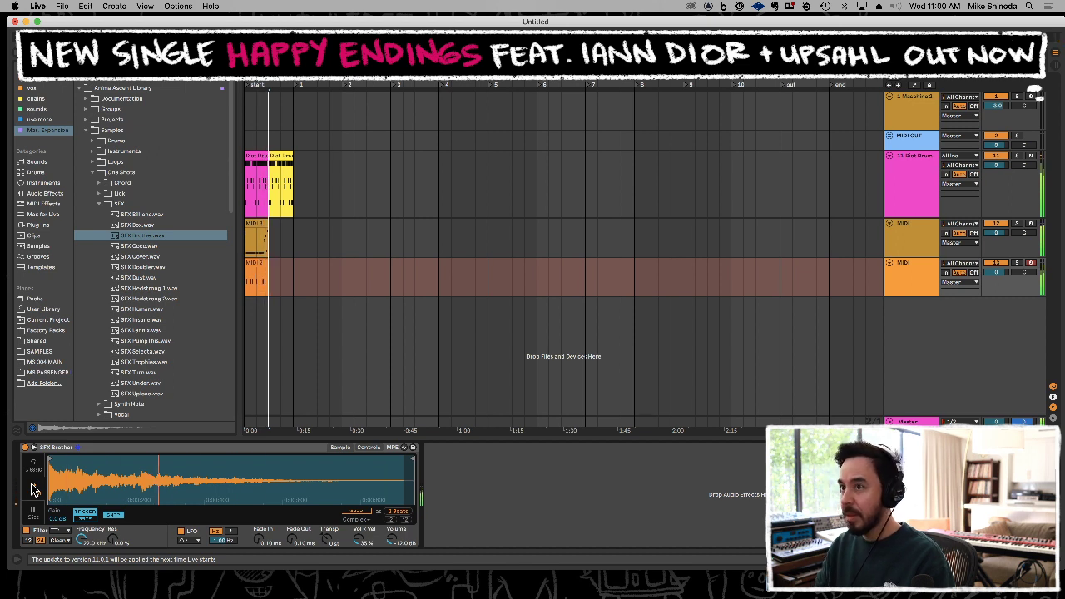
{"action": "left_click", "coordinate": [252, 261]}
{"action": "left_click", "coordinate": [152, 205]}
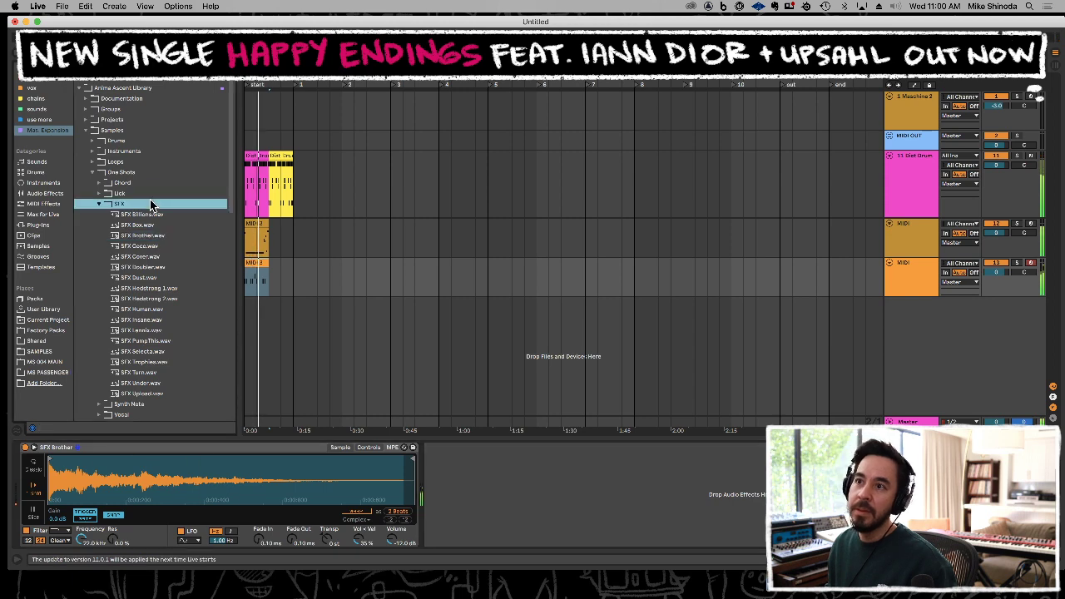
Look through the Universal Audio plug-ins and collapse that vendor folder.
{"action": "left_click", "coordinate": [57, 228]}
{"action": "key", "text": "Right"}
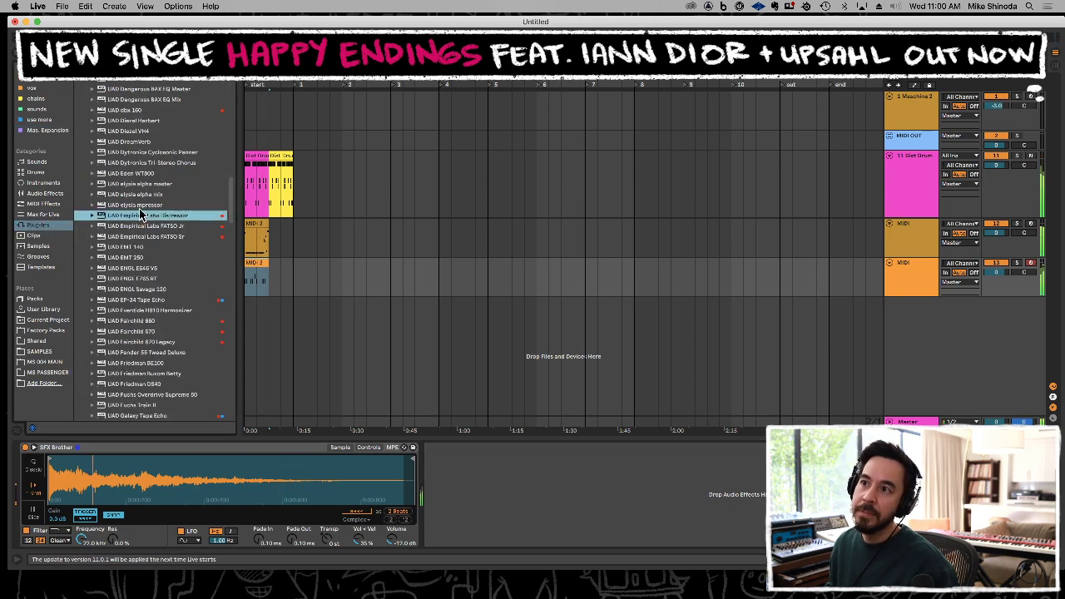
{"action": "key", "text": "Left"}
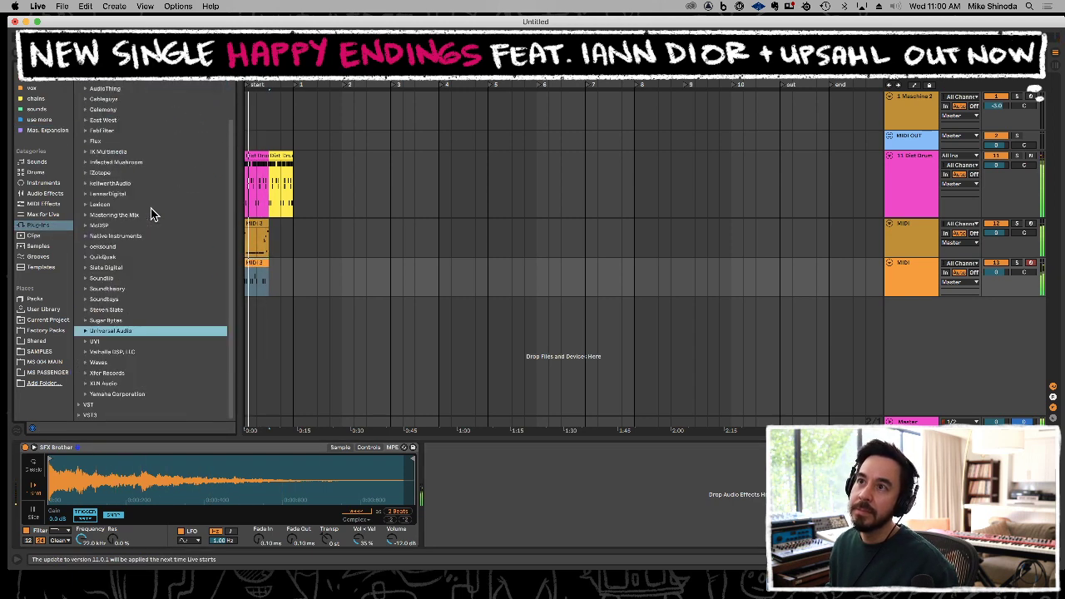
Open the recorded SFX Brother clip with all its notes selected, and close the note editor.
{"action": "left_click", "coordinate": [252, 265]}
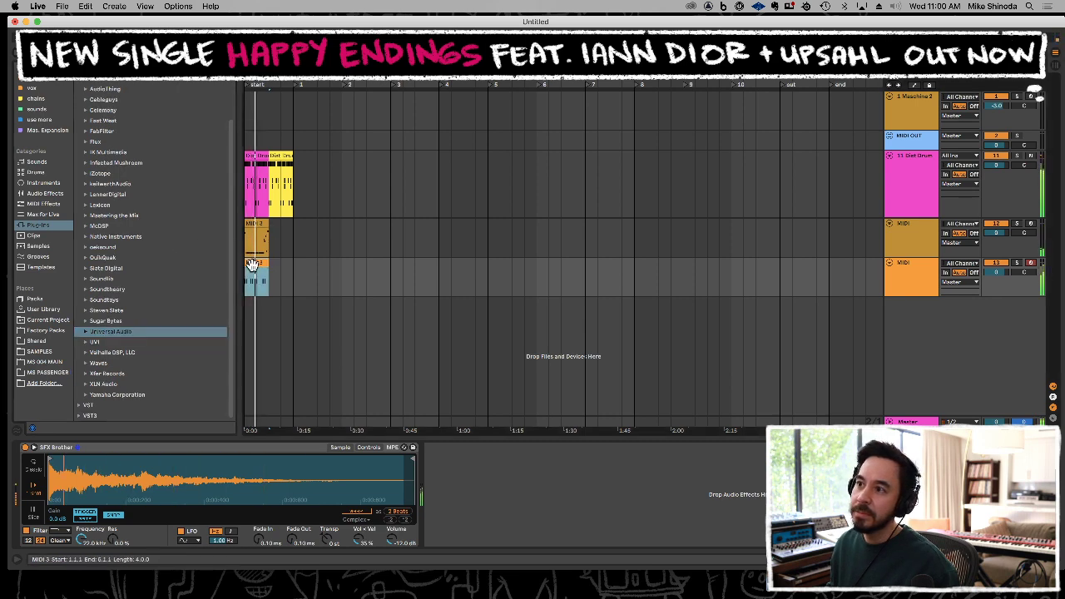
{"action": "double_click", "coordinate": [253, 266]}
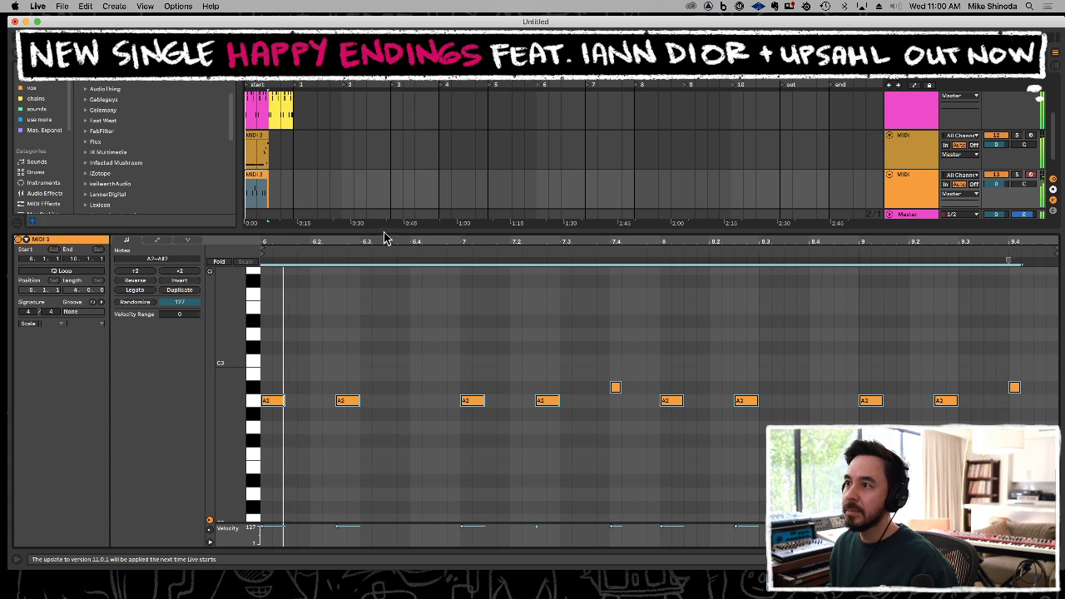
{"action": "key", "text": "alt+super+l"}
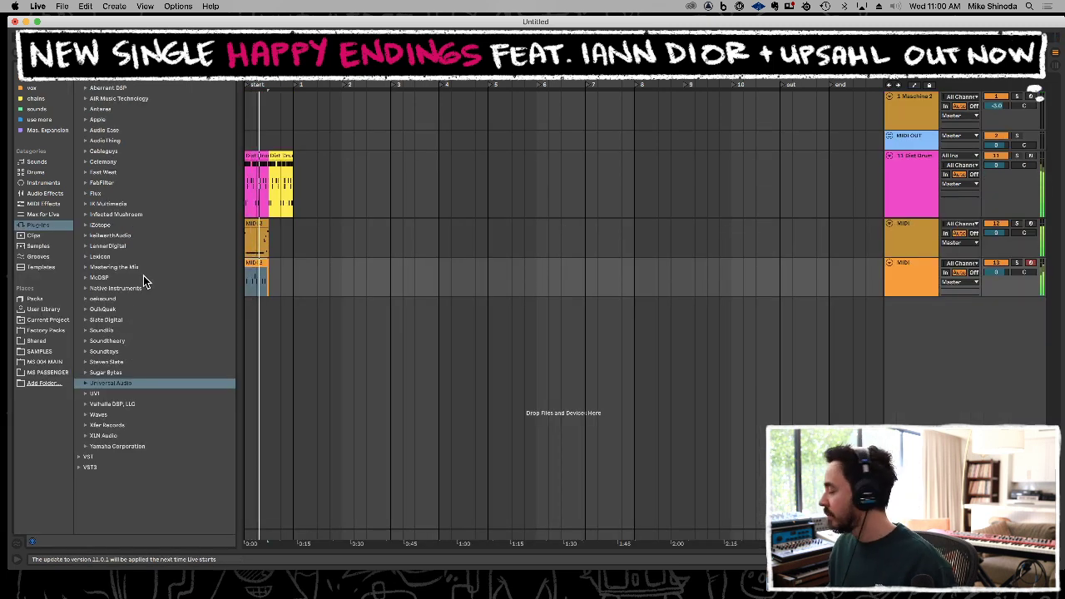
Load the ValhallaRoom reverb from the Valhalla DSP plug-ins onto the SFX Brother MIDI track.
{"action": "left_click", "coordinate": [132, 404]}
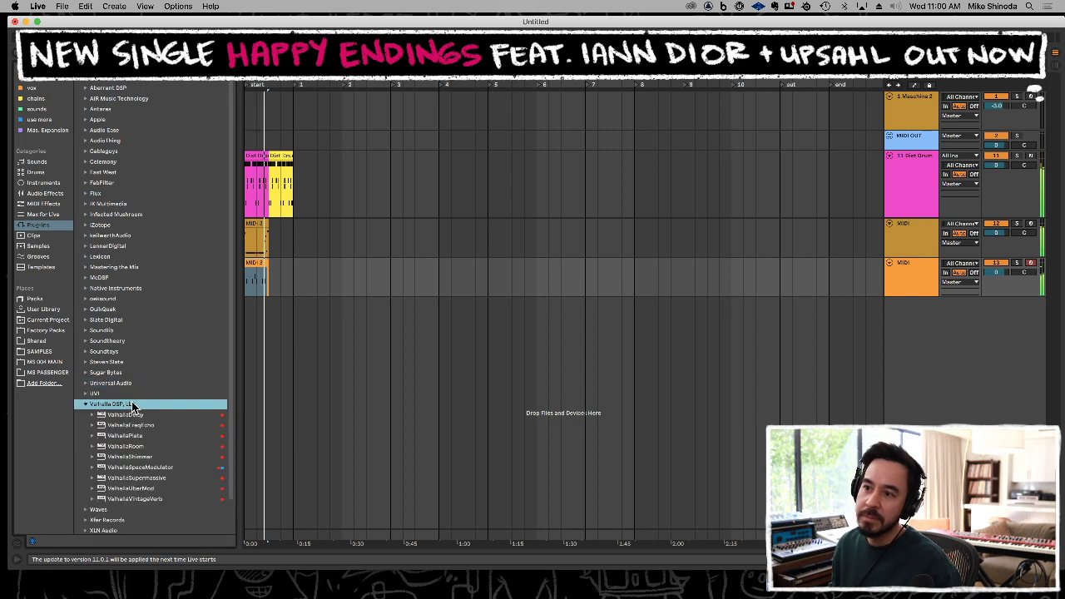
{"action": "left_click", "coordinate": [124, 447]}
{"action": "left_click_drag", "start_coordinate": [124, 449], "coordinate": [922, 278]}
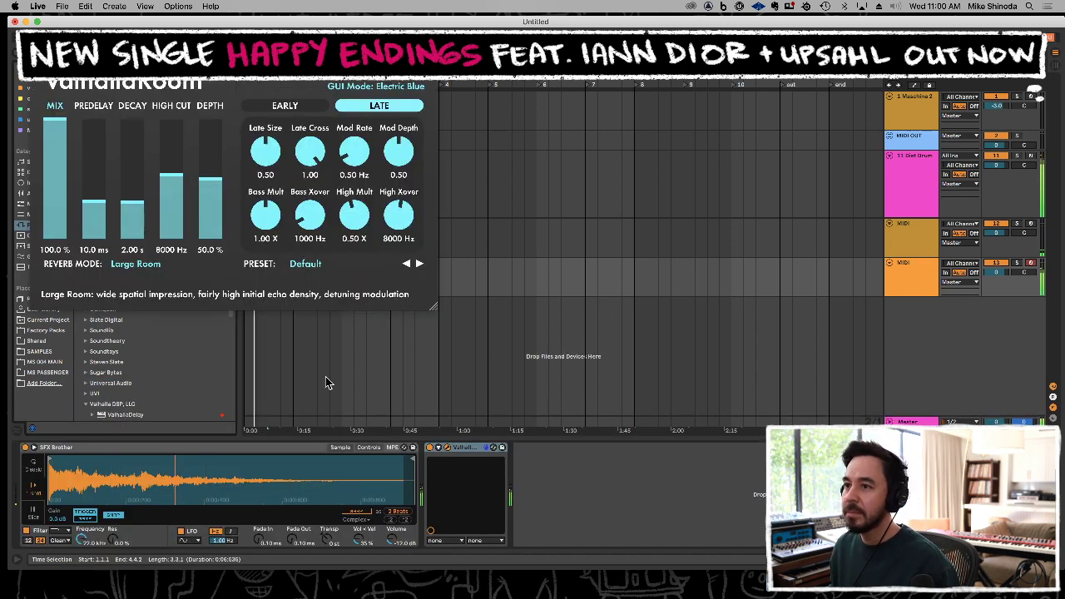
Lower the ValhallaRoom mix, close the reverb window, and set the SFX Brother track's volume to -2.0 dB.
{"action": "left_click_drag", "start_coordinate": [59, 171], "coordinate": [60, 190]}
{"action": "left_click", "coordinate": [38, 62]}
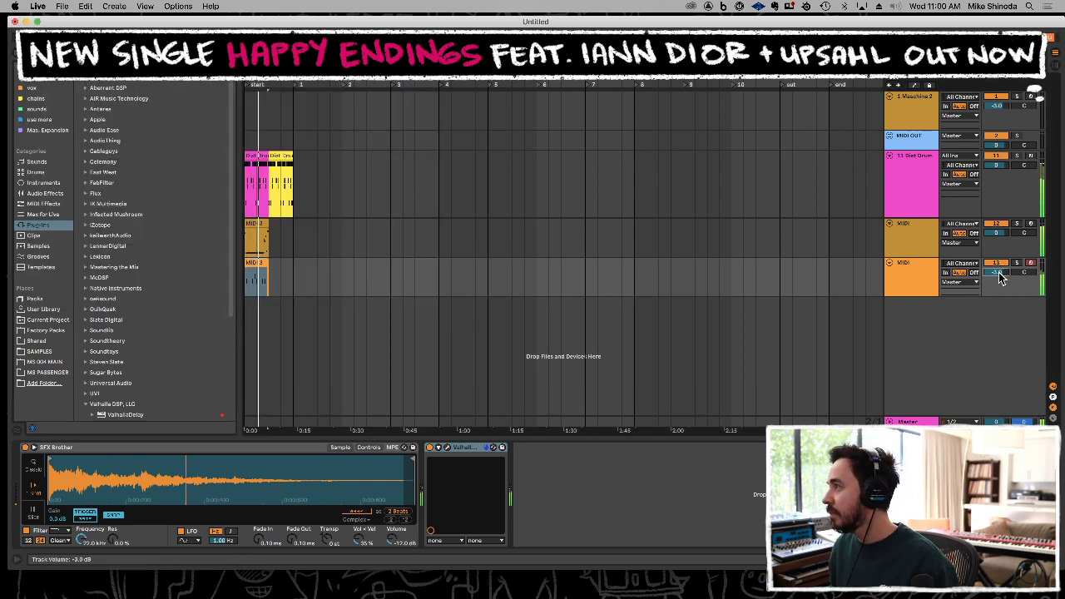
Load the UAD Empirical Labs Distressor onto the Dist Drum track, back its mix off toward dry, and close its window.
{"action": "left_click", "coordinate": [905, 186]}
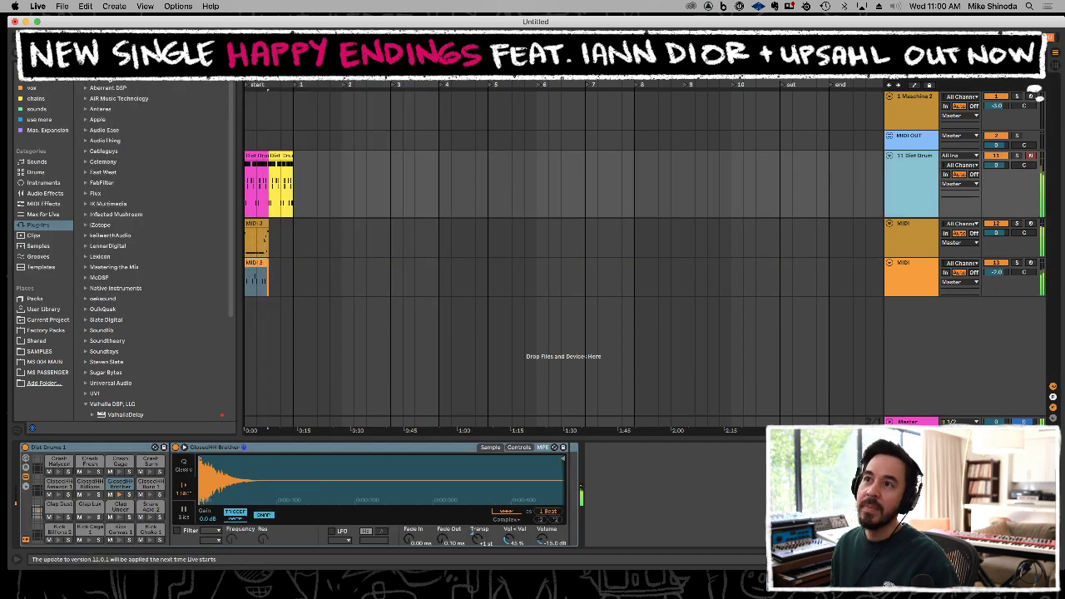
{"action": "left_click", "coordinate": [267, 116]}
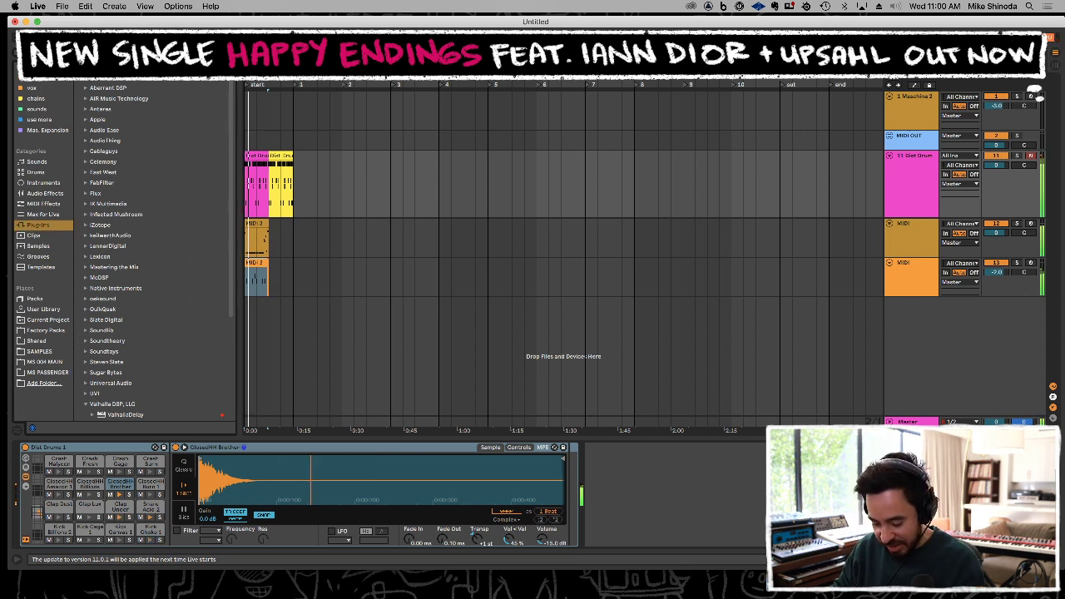
{"action": "type", "text": "reverb"}
{"action": "left_click", "coordinate": [116, 119]}
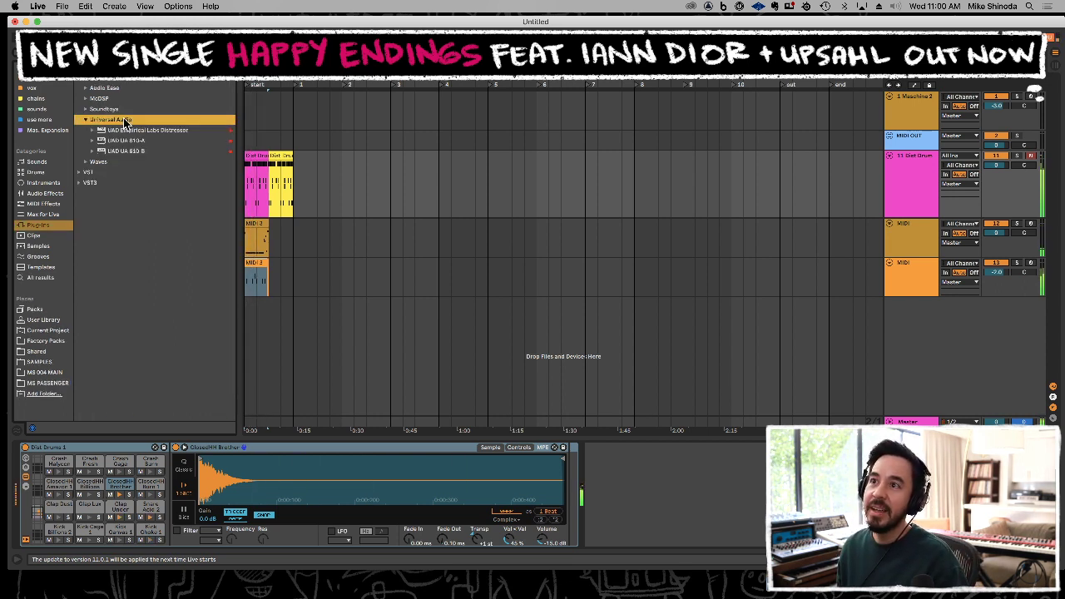
{"action": "left_click", "coordinate": [130, 131]}
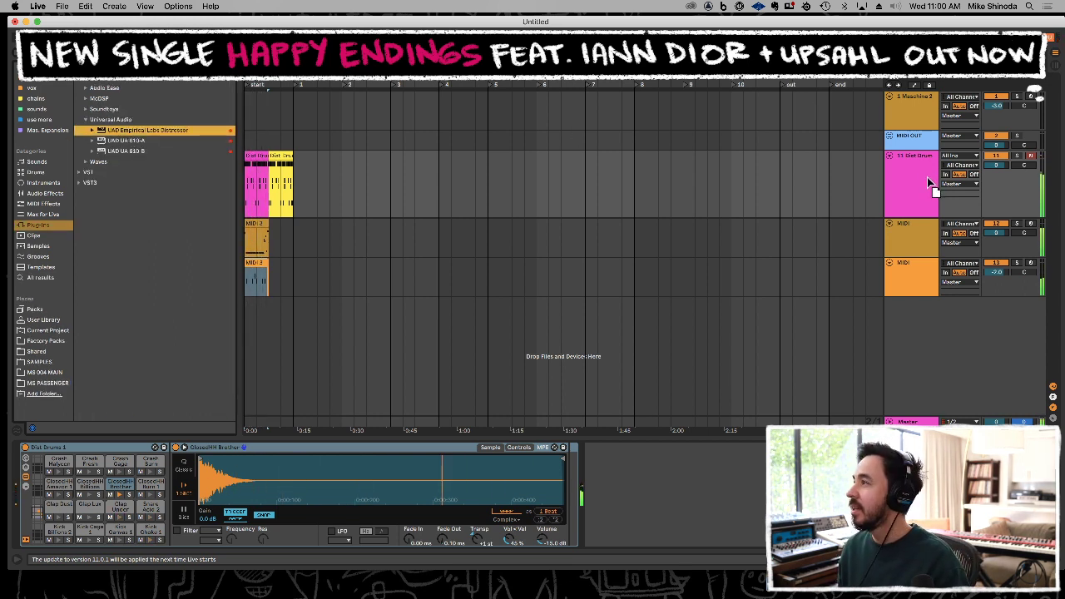
{"action": "key", "text": "Return"}
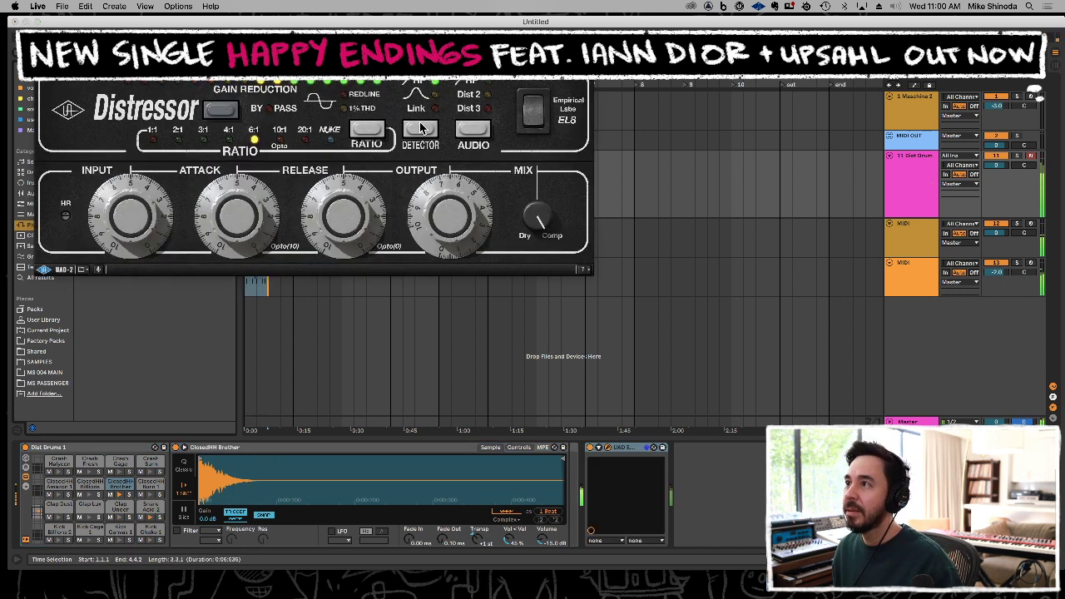
{"action": "left_click_drag", "start_coordinate": [146, 223], "coordinate": [152, 245]}
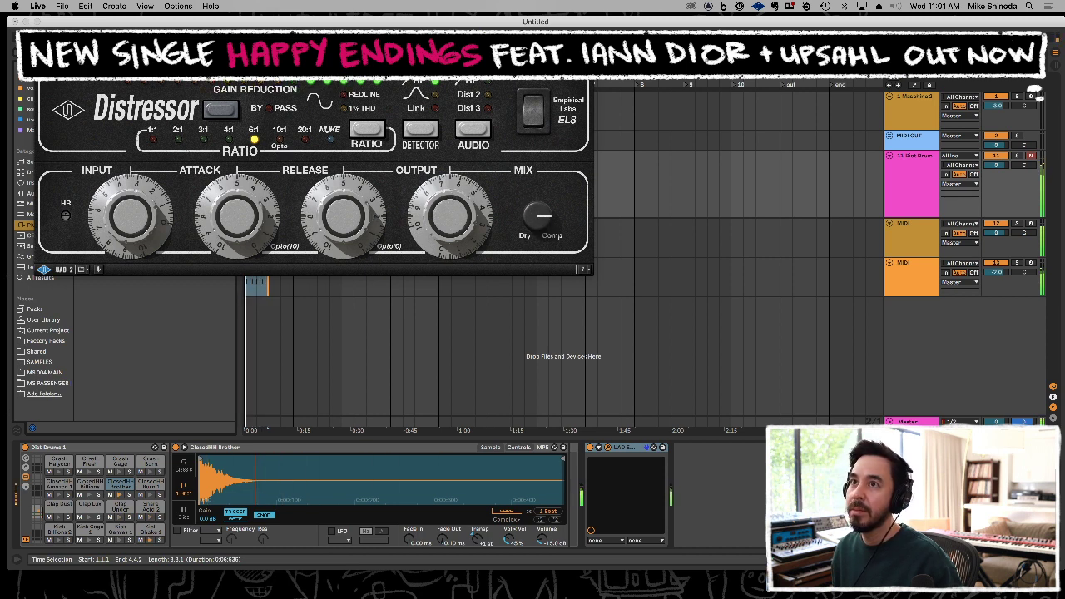
{"action": "key", "text": "alt+super+p"}
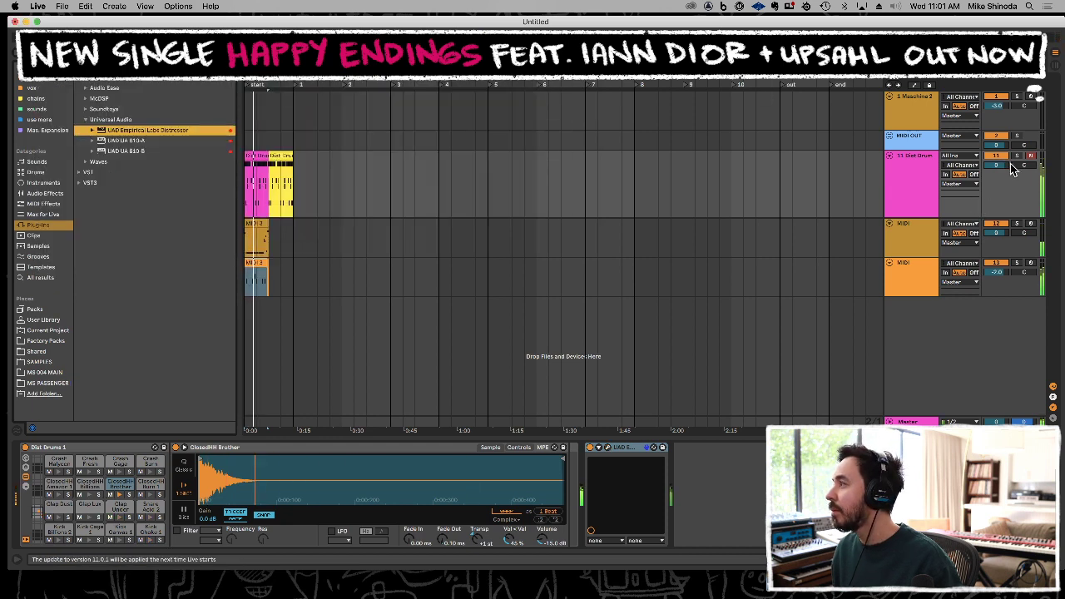
Set the Bass Months track's volume to -2.0 dB and rename the track 808.
{"action": "left_click", "coordinate": [996, 233]}
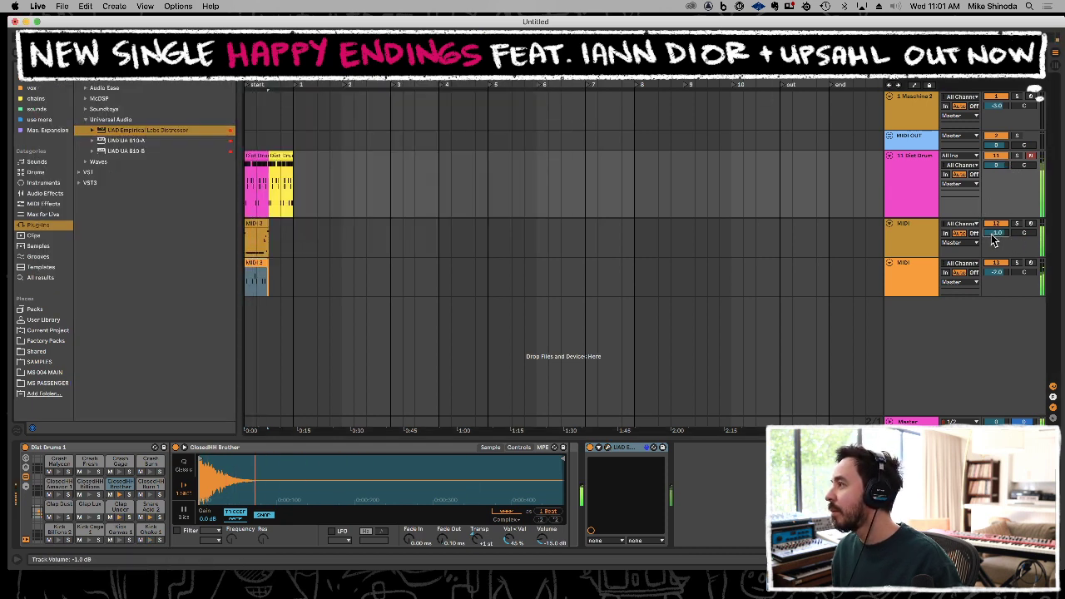
{"action": "left_click", "coordinate": [922, 235]}
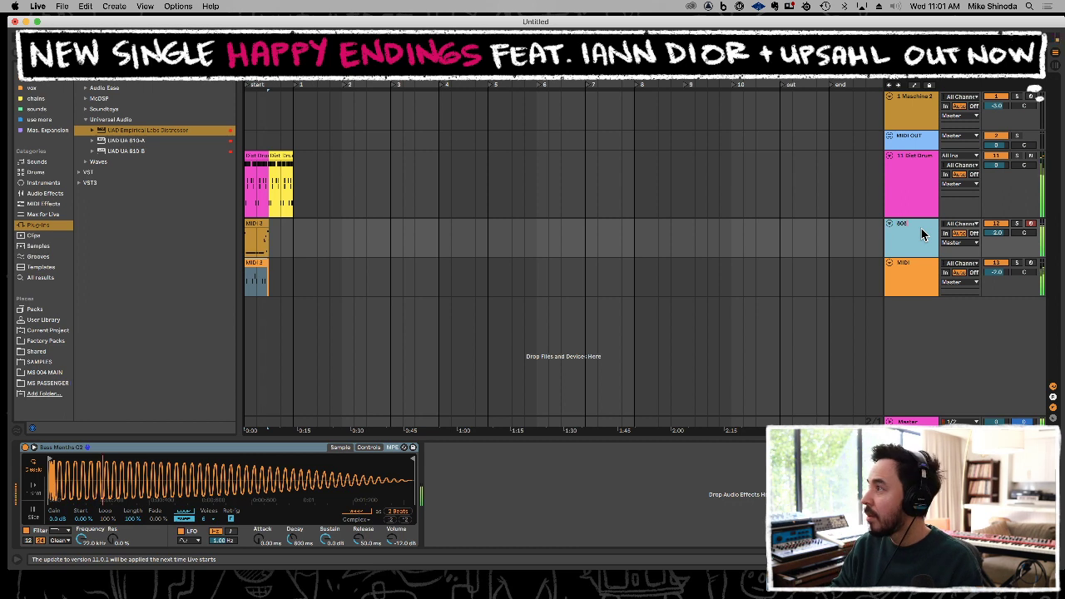
Move the SFX Brother clip to bar 9 and duplicate the 808 clip into bars 5 to 8.
{"action": "left_click", "coordinate": [894, 274]}
{"action": "left_click", "coordinate": [266, 277]}
{"action": "key", "text": "super+c"}
{"action": "left_click", "coordinate": [291, 276]}
{"action": "key", "text": "super+v"}
{"action": "left_click", "coordinate": [257, 224]}
{"action": "key", "text": "super+d"}
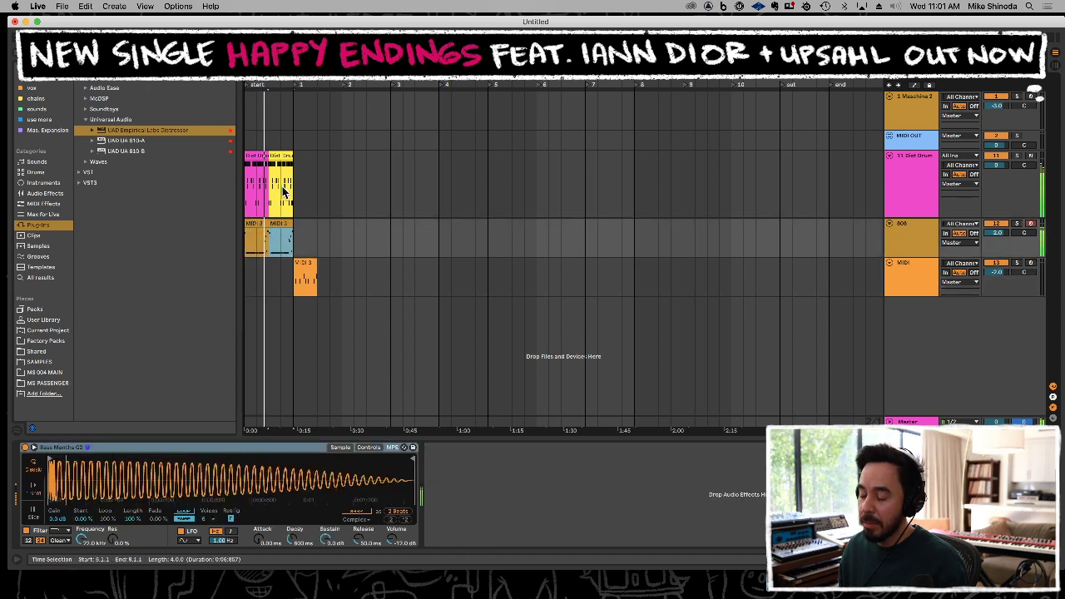
{"action": "left_click_drag", "start_coordinate": [280, 81], "coordinate": [311, 82]}
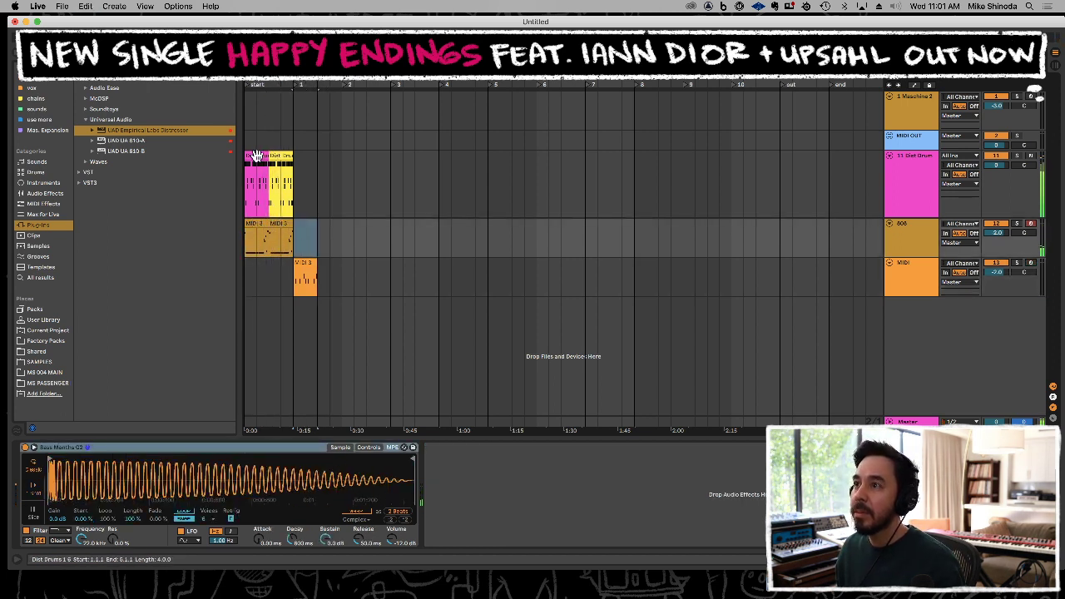
Copy the first Dist Drum clip to bar 9, right after the yellow variation clip.
{"action": "left_click", "coordinate": [257, 156]}
{"action": "key", "text": "super+c"}
{"action": "left_click", "coordinate": [295, 168]}
{"action": "key", "text": "super+v"}
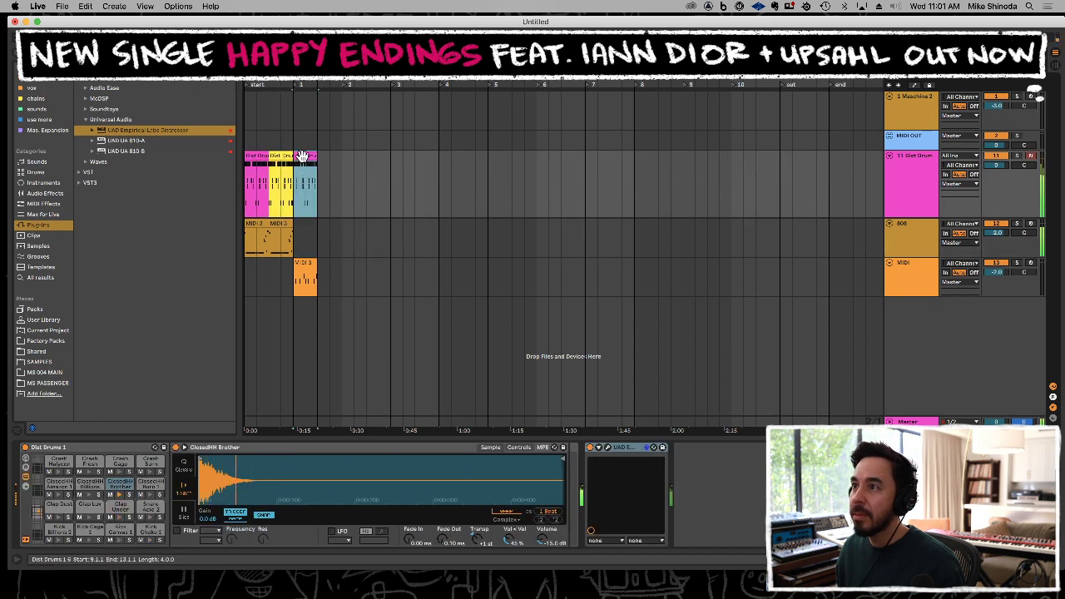
Delete all ClosedHH Brother notes from the Dist Drum clip at bar 9 and close the note editor.
{"action": "double_click", "coordinate": [302, 156]}
{"action": "left_click", "coordinate": [278, 383]}
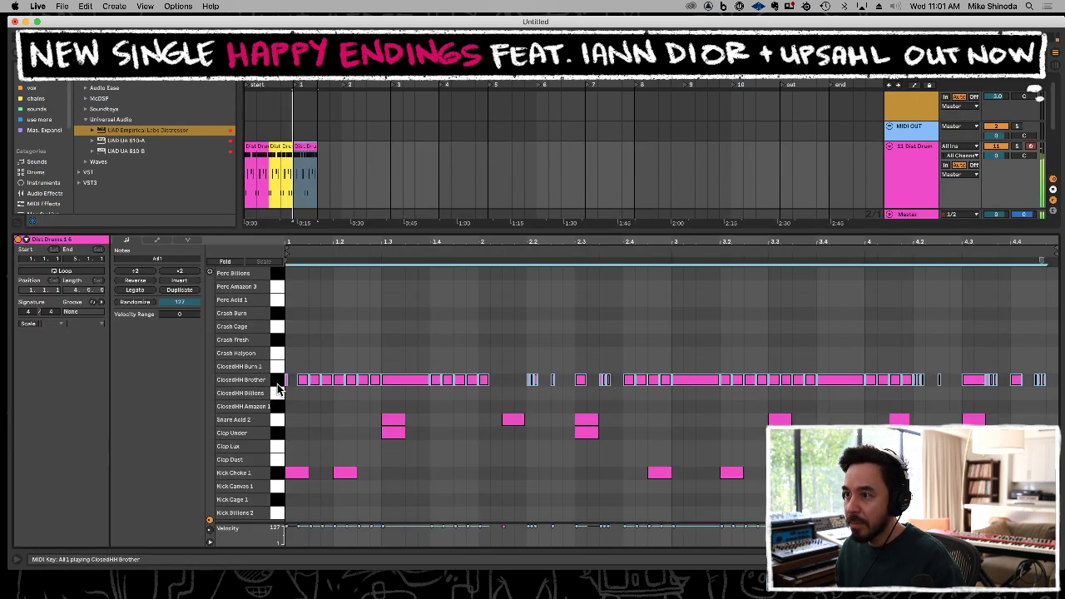
{"action": "key", "text": "Delete"}
{"action": "key", "text": "space"}
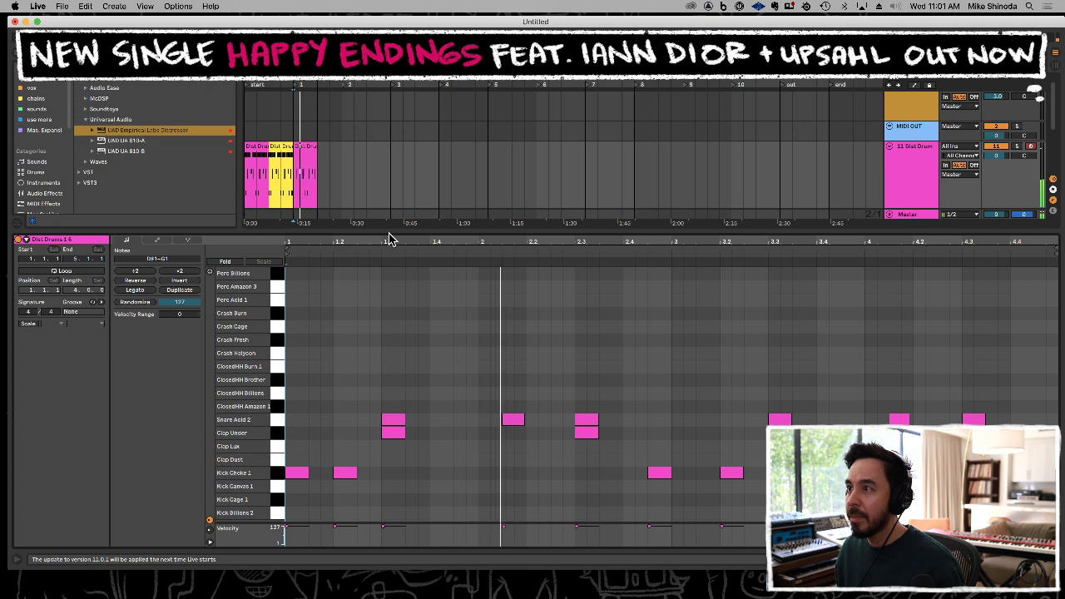
{"action": "key", "text": "super+alt+l"}
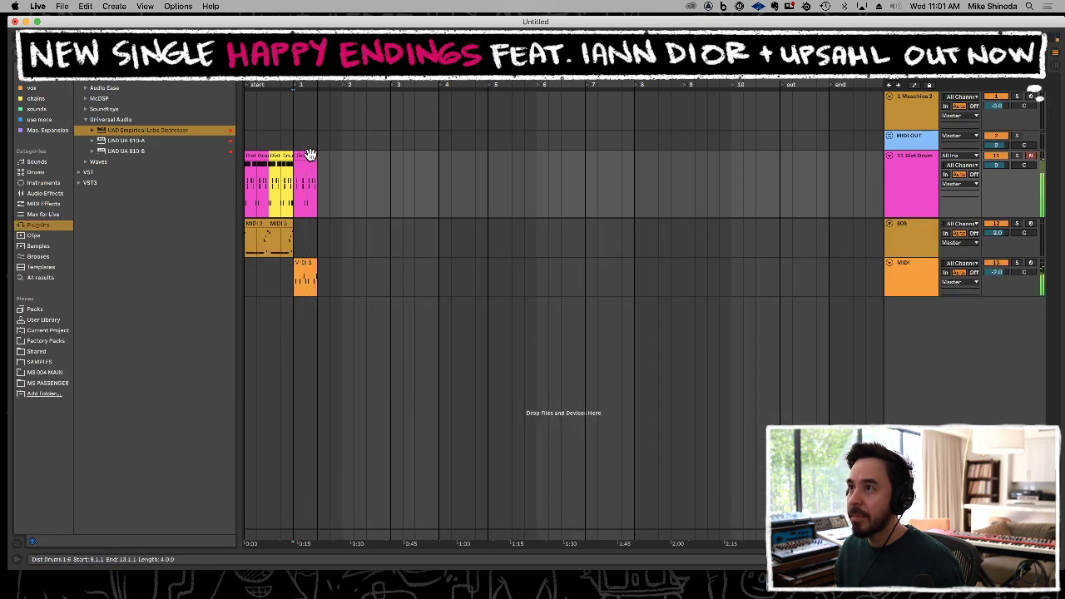
Duplicate the drum and SFX clips of bars 9–12 to bar 13, and repeat the drum clip twice more through bar 24.
{"action": "left_click_drag", "start_coordinate": [309, 156], "coordinate": [307, 265]}
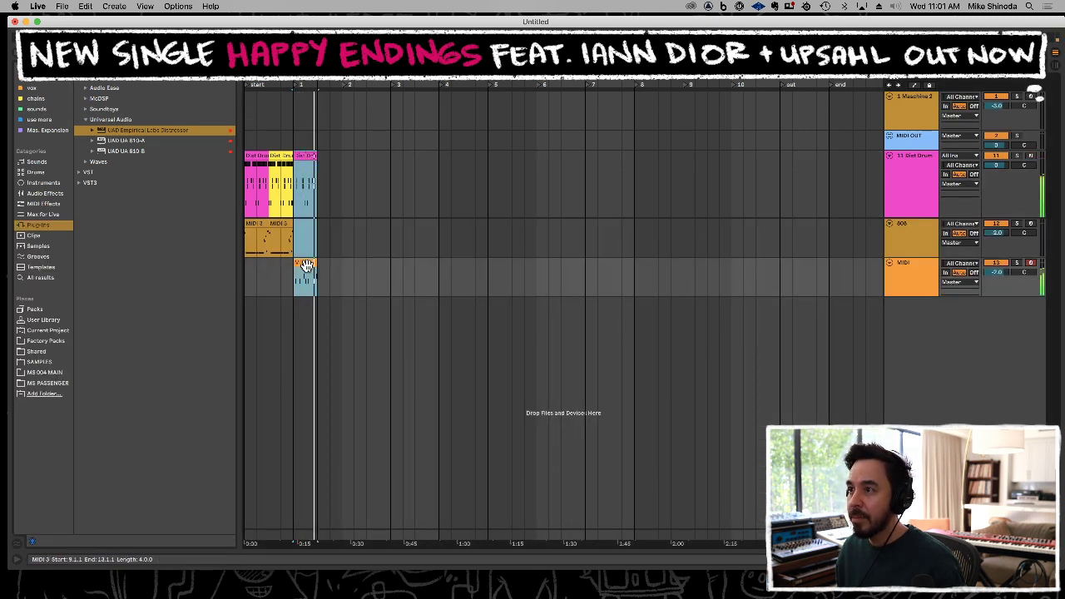
{"action": "key", "text": "super+d"}
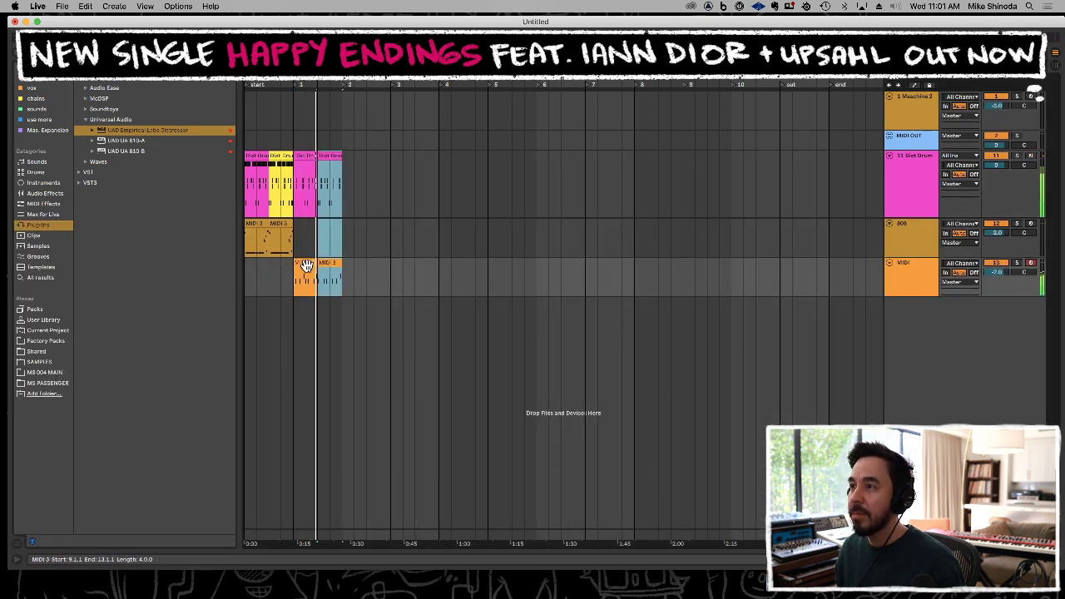
{"action": "left_click", "coordinate": [351, 146]}
{"action": "left_click", "coordinate": [331, 155]}
{"action": "key", "text": "super+d"}
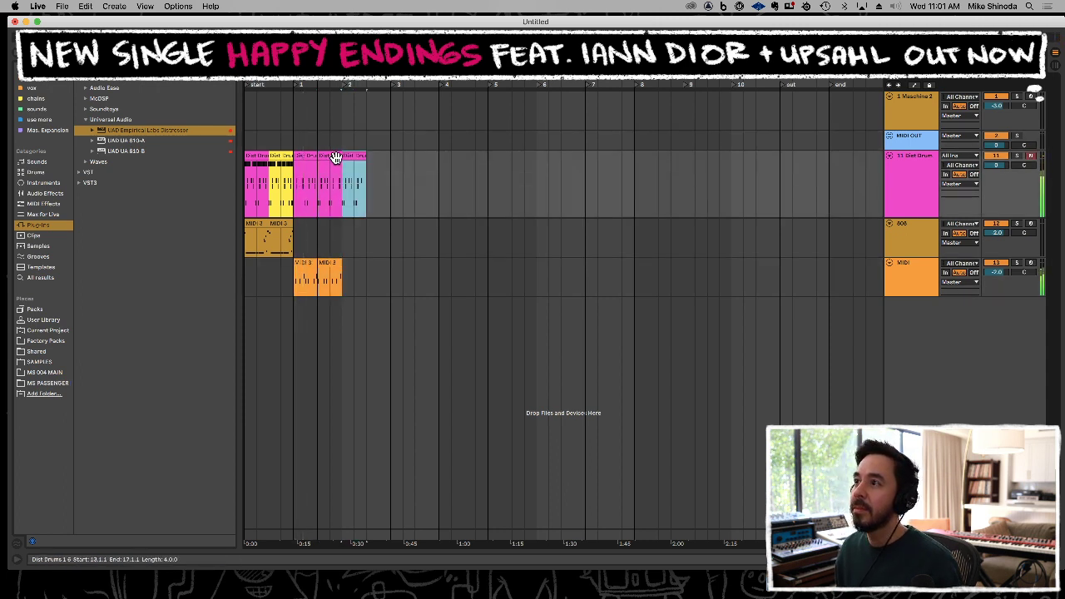
{"action": "key", "text": "super+d"}
{"action": "key", "text": "space"}
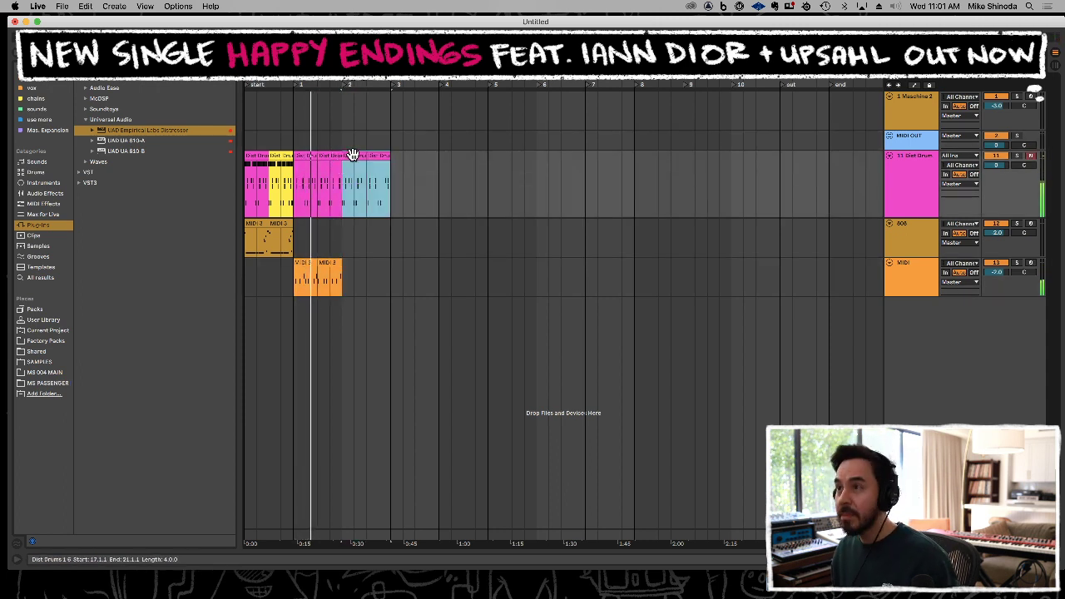
{"action": "left_click", "coordinate": [345, 92]}
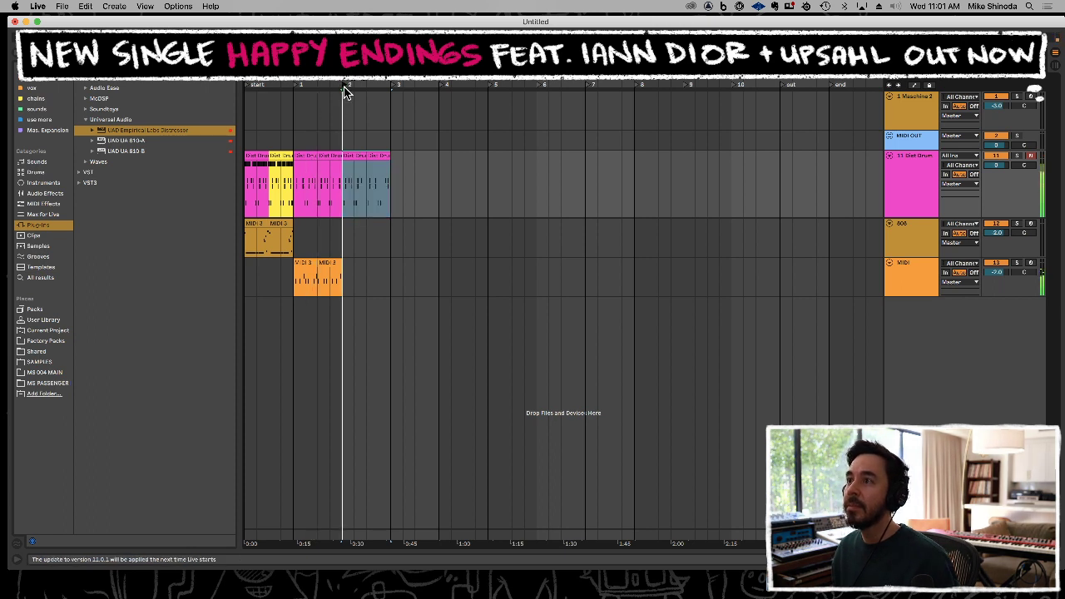
Clear the plug-in search and show the Mas. Expansion collection in the browser.
{"action": "left_click", "coordinate": [925, 266]}
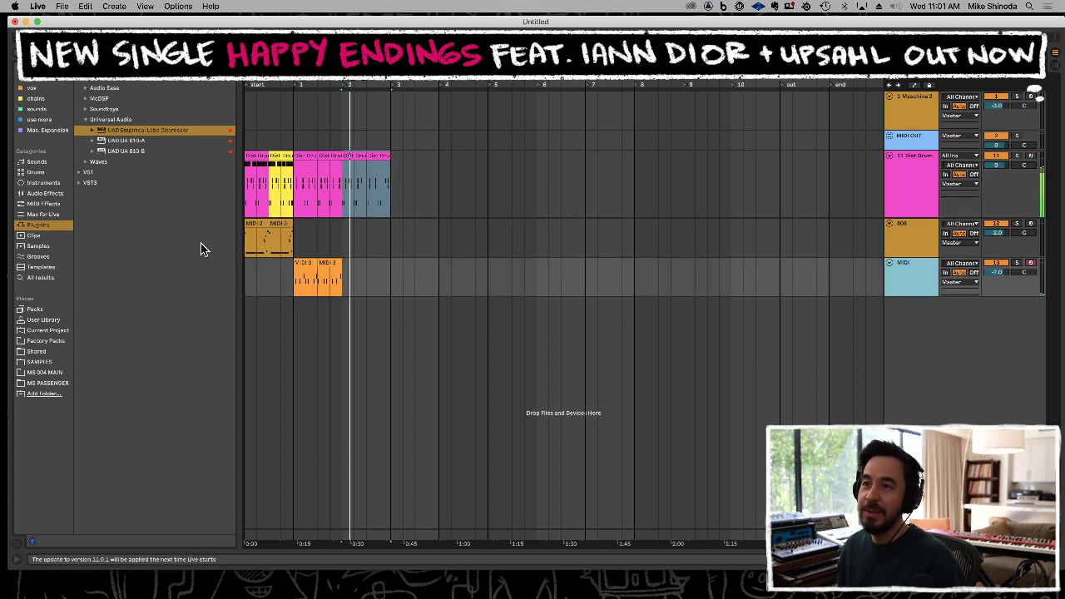
{"action": "left_click", "coordinate": [230, 65]}
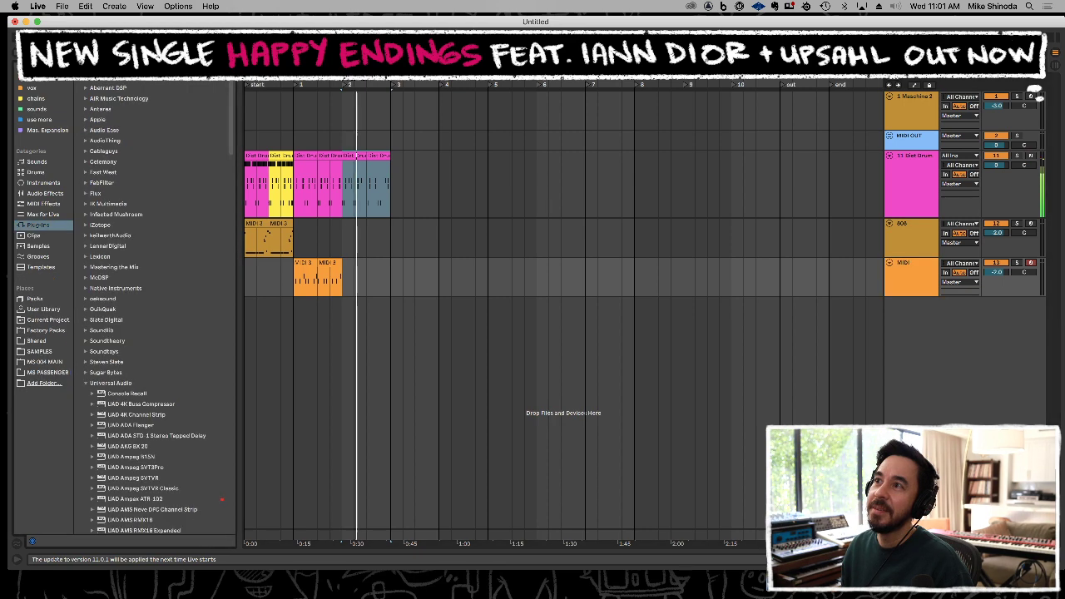
{"action": "scroll", "coordinate": [139, 387], "scroll_direction": "down", "scroll_amount": 10}
{"action": "scroll", "coordinate": [132, 372], "scroll_direction": "up", "scroll_amount": 8}
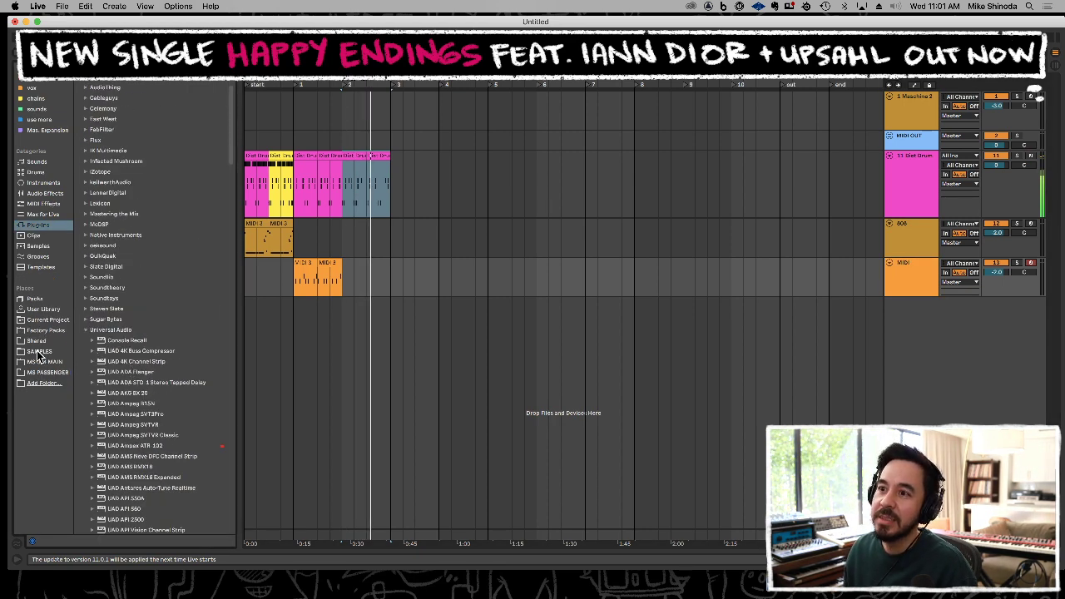
{"action": "left_click", "coordinate": [45, 131]}
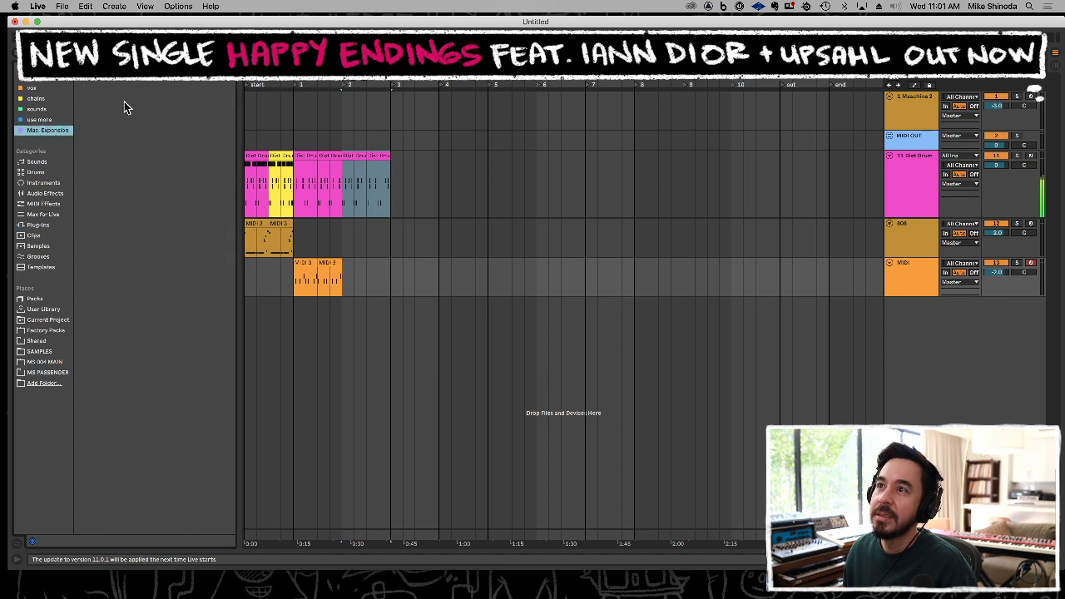
Look through the Sounds and Samples folders of the Anima Ascent Library.
{"action": "left_click", "coordinate": [144, 247]}
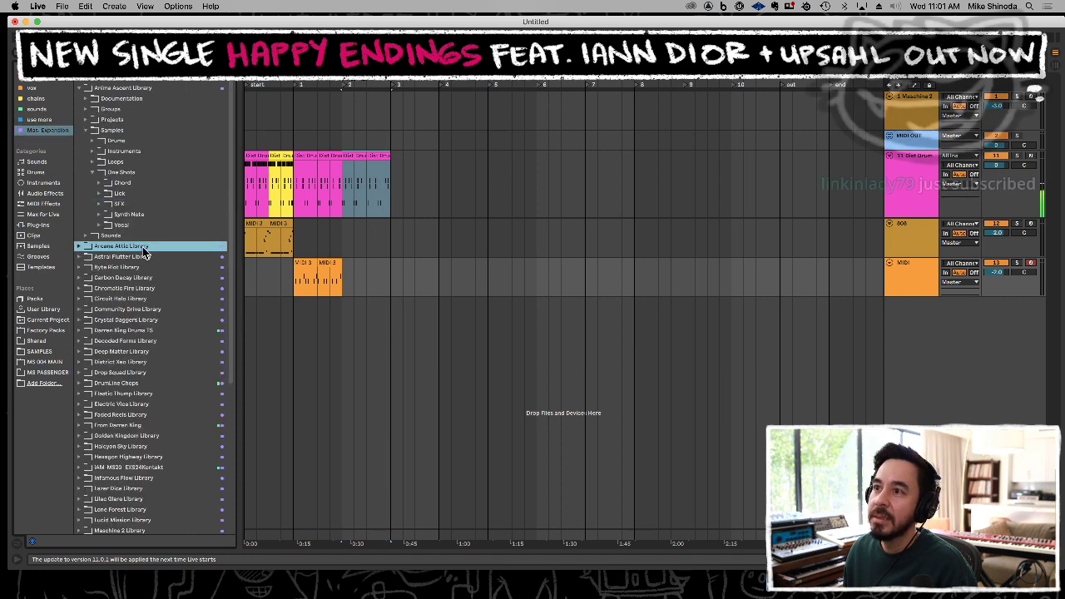
{"action": "key", "text": "Up"}
{"action": "key", "text": "Right"}
{"action": "key", "text": "Down"}
{"action": "key", "text": "Down"}
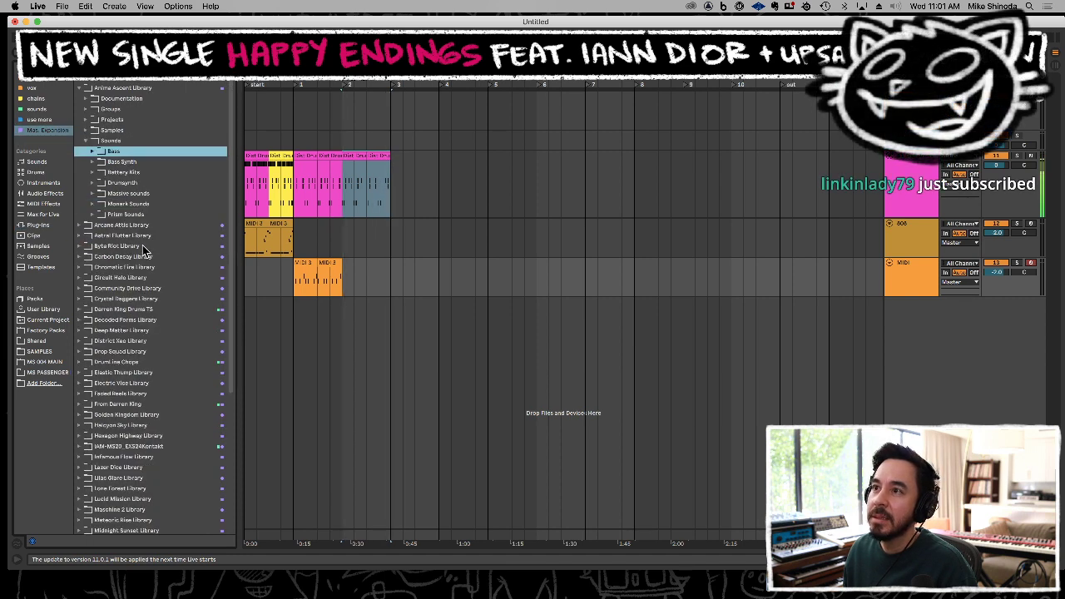
{"action": "key", "text": "Up"}
{"action": "key", "text": "Up"}
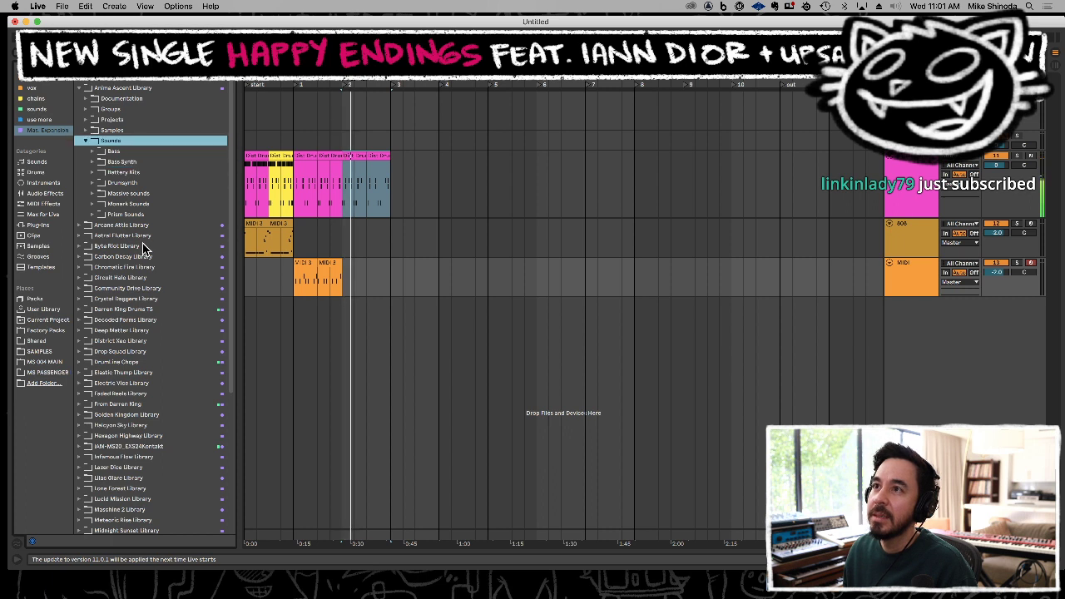
{"action": "key", "text": "Up"}
{"action": "key", "text": "Right"}
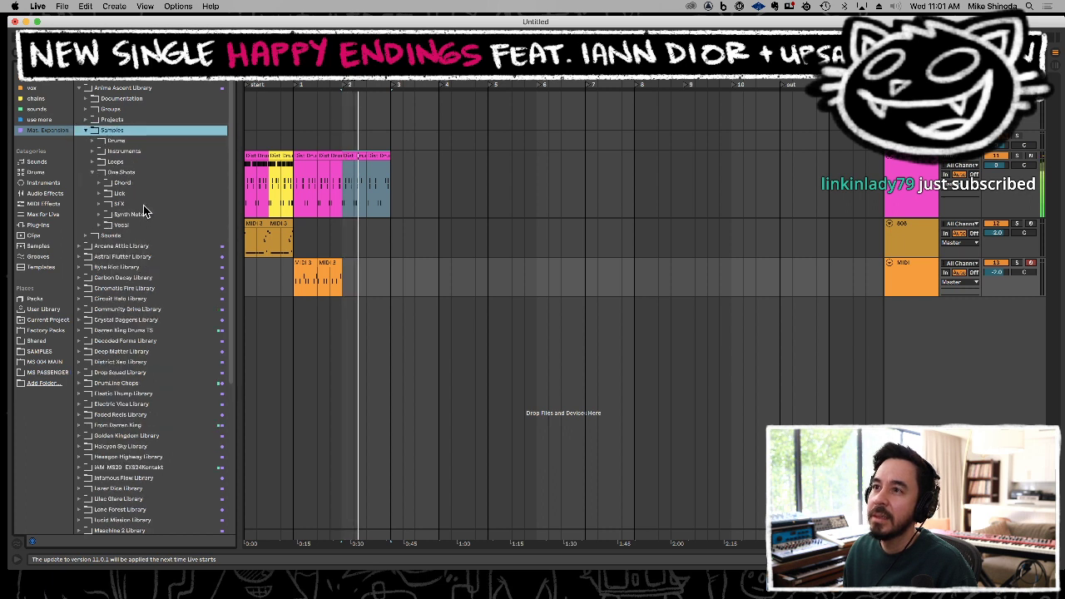
Open the Synth Note one-shots folder and audition its bass samples.
{"action": "left_click", "coordinate": [144, 214]}
{"action": "key", "text": "Right"}
{"action": "key", "text": "Down"}
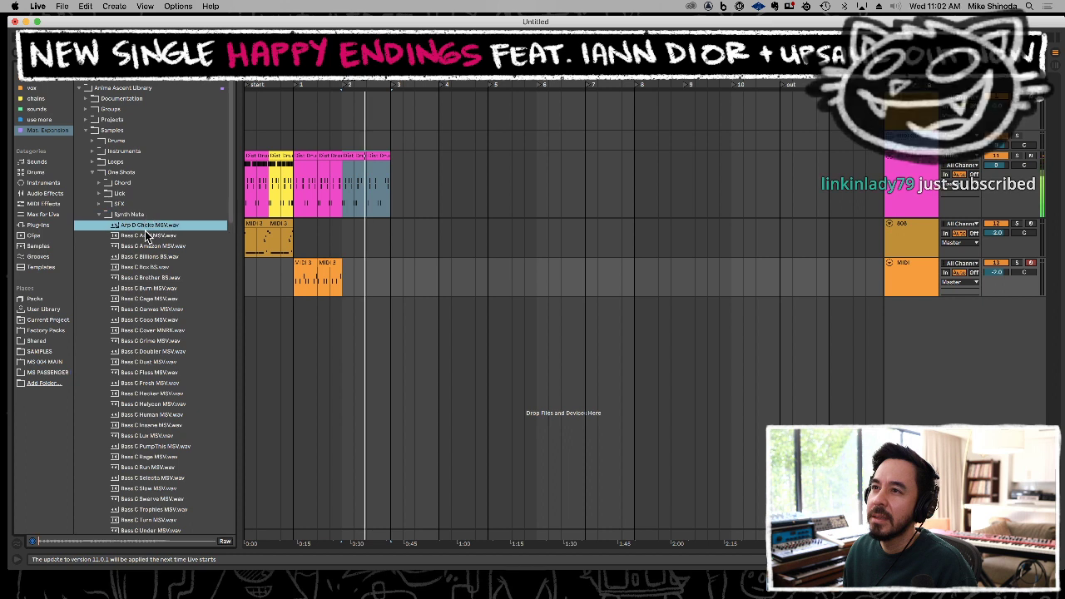
{"action": "key", "text": "Down"}
{"action": "key", "text": "Down"}
{"action": "key", "text": "Down"}
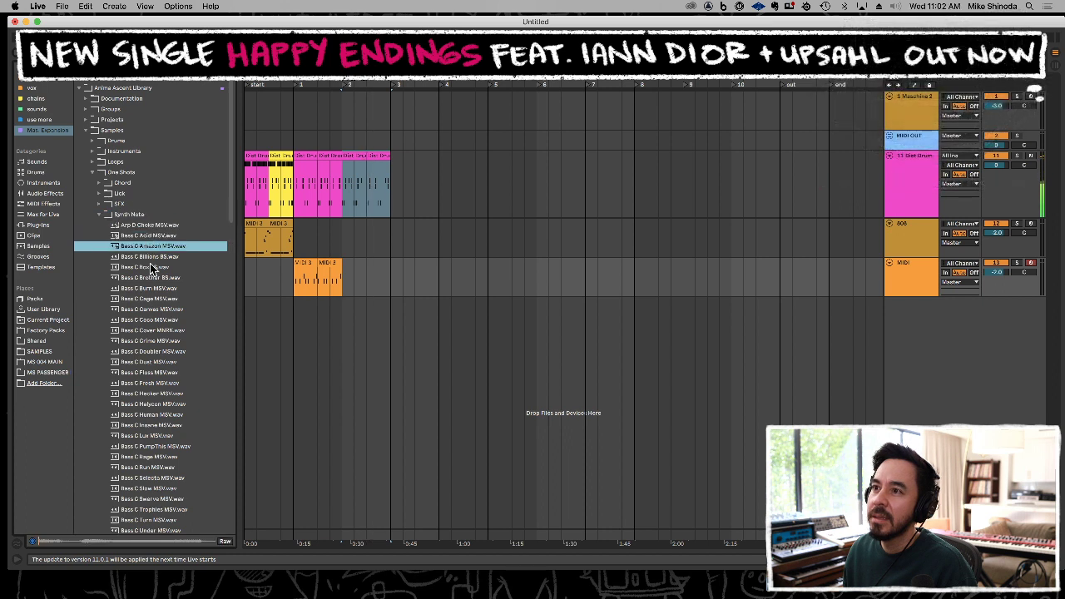
{"action": "key", "text": "Down"}
{"action": "key", "text": "Down"}
{"action": "key", "text": "Down"}
{"action": "key", "text": "Down"}
{"action": "key", "text": "Down"}
{"action": "key", "text": "Down"}
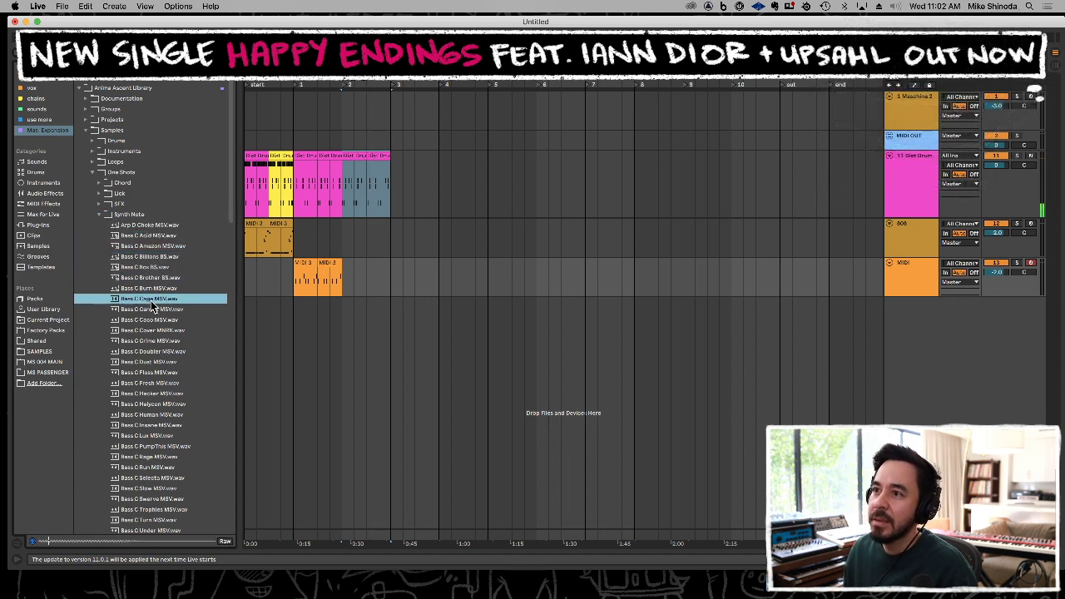
{"action": "key", "text": "Down"}
{"action": "key", "text": "Down"}
Audition the lead samples further down the Synth Note folder.
{"action": "scroll", "coordinate": [117, 325], "scroll_direction": "down", "scroll_amount": 10}
{"action": "left_click", "coordinate": [116, 325]}
{"action": "key", "text": "Down"}
{"action": "key", "text": "Down"}
{"action": "key", "text": "Down"}
{"action": "key", "text": "Down"}
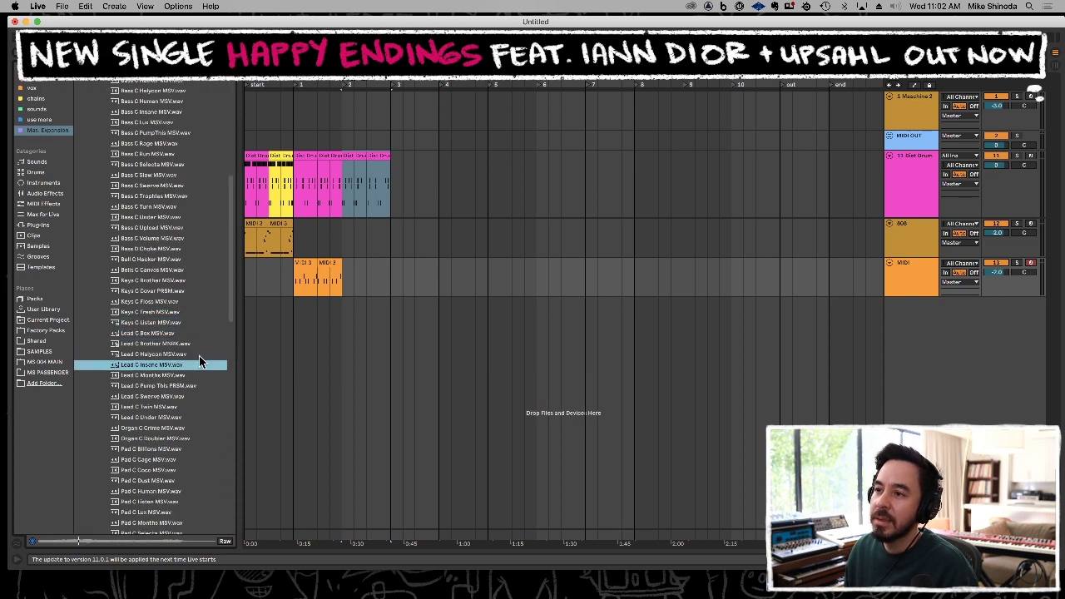
Load the Lead C Months MSV sample as an instrument on a new MIDI track below the SFX Brother track.
{"action": "left_click", "coordinate": [152, 376]}
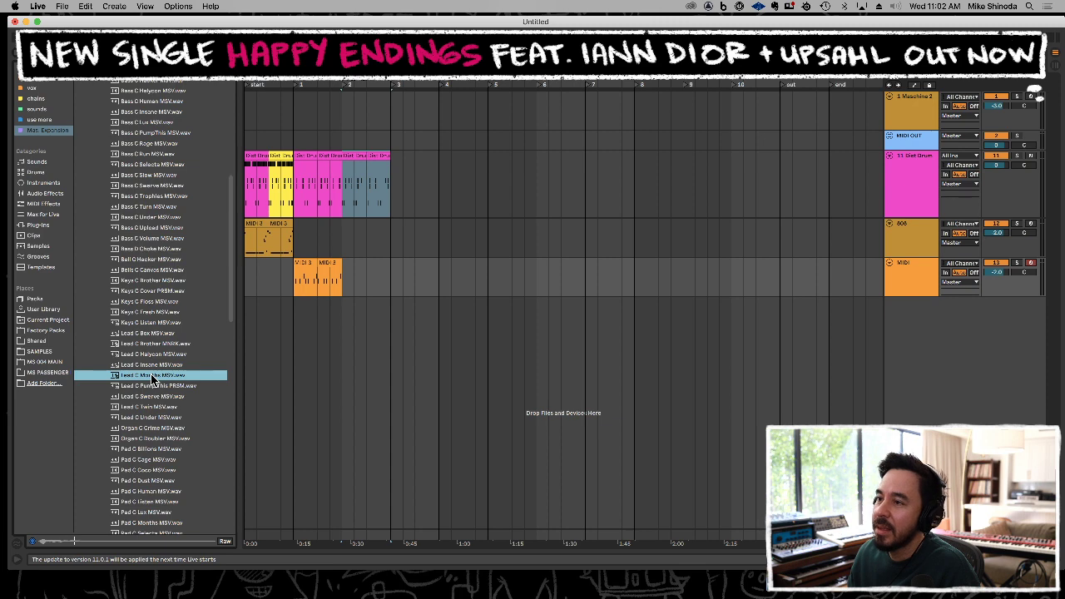
{"action": "left_click_drag", "start_coordinate": [153, 379], "coordinate": [916, 313]}
{"action": "left_click_drag", "start_coordinate": [183, 381], "coordinate": [198, 514]}
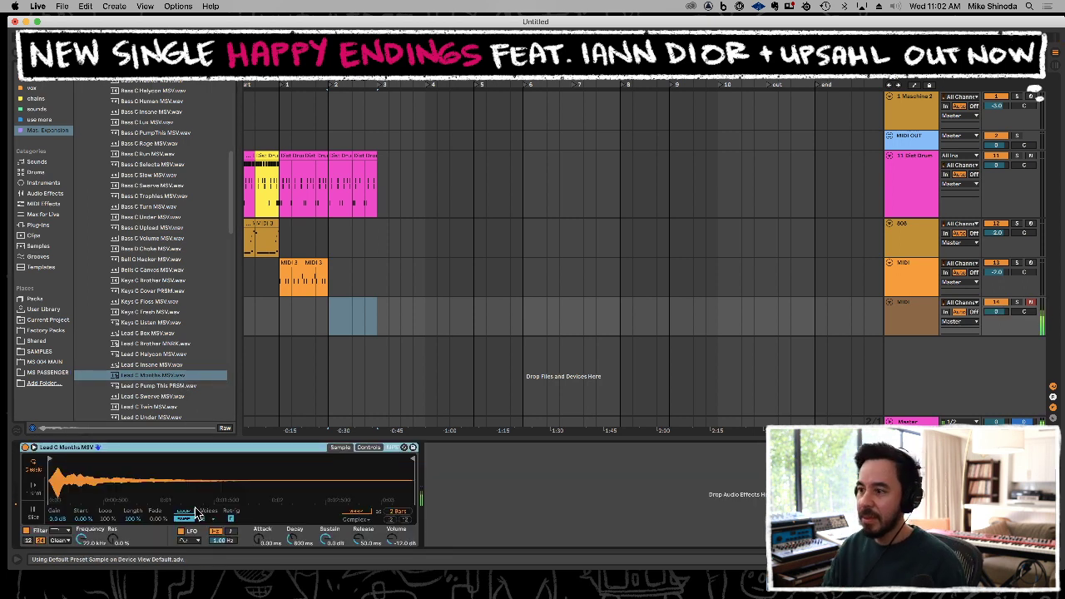
Play the arrangement from the SFX Brother clips.
{"action": "left_click", "coordinate": [283, 315]}
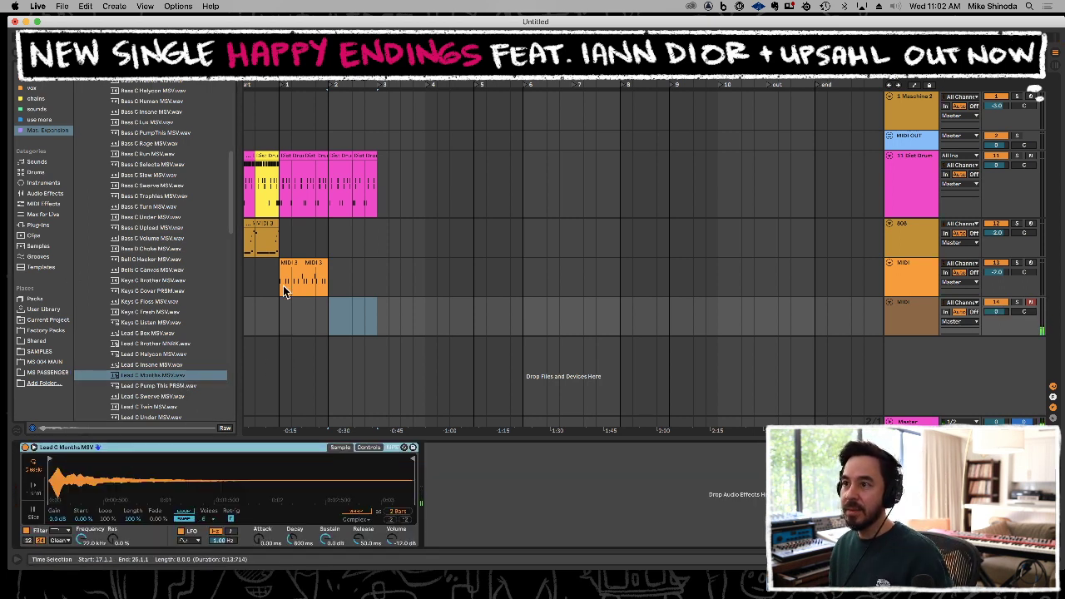
{"action": "left_click", "coordinate": [310, 263]}
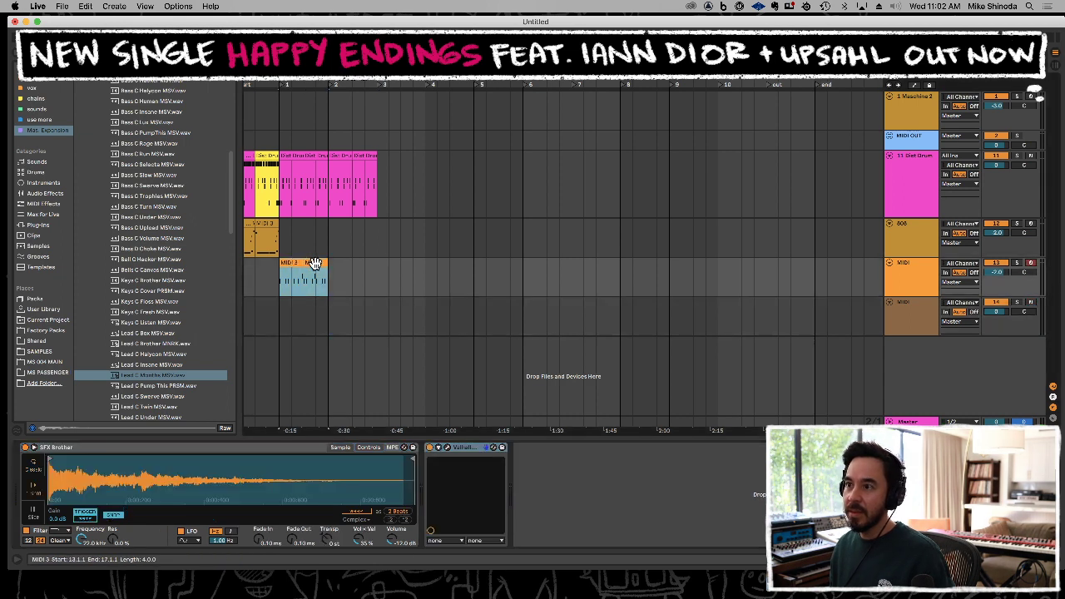
{"action": "key", "text": "space"}
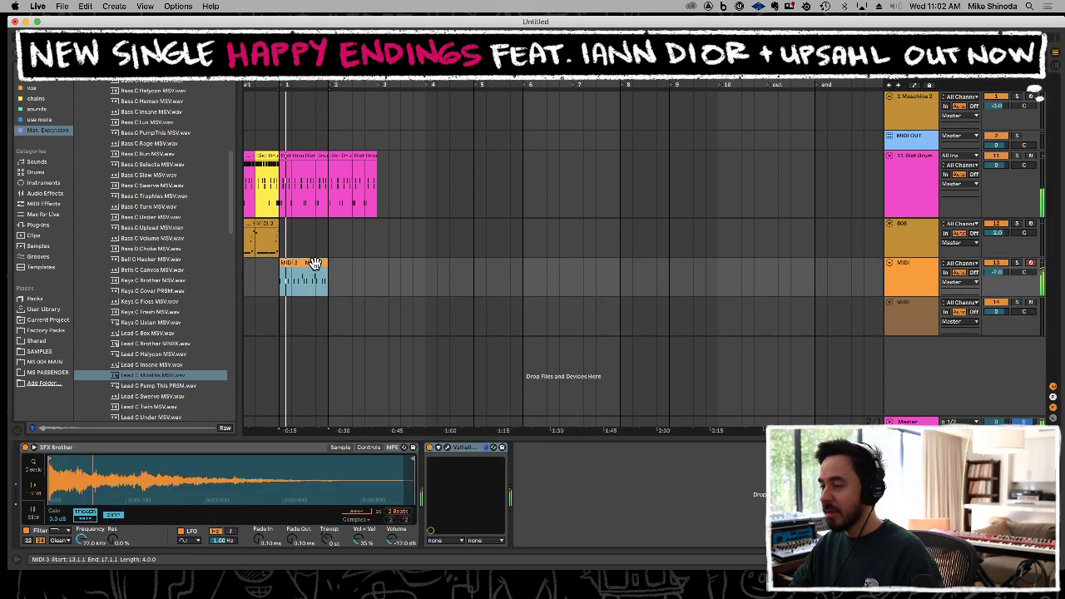
Switch the Lead C Months sampler to One-Shot mode while the beat plays.
{"action": "left_click", "coordinate": [283, 328]}
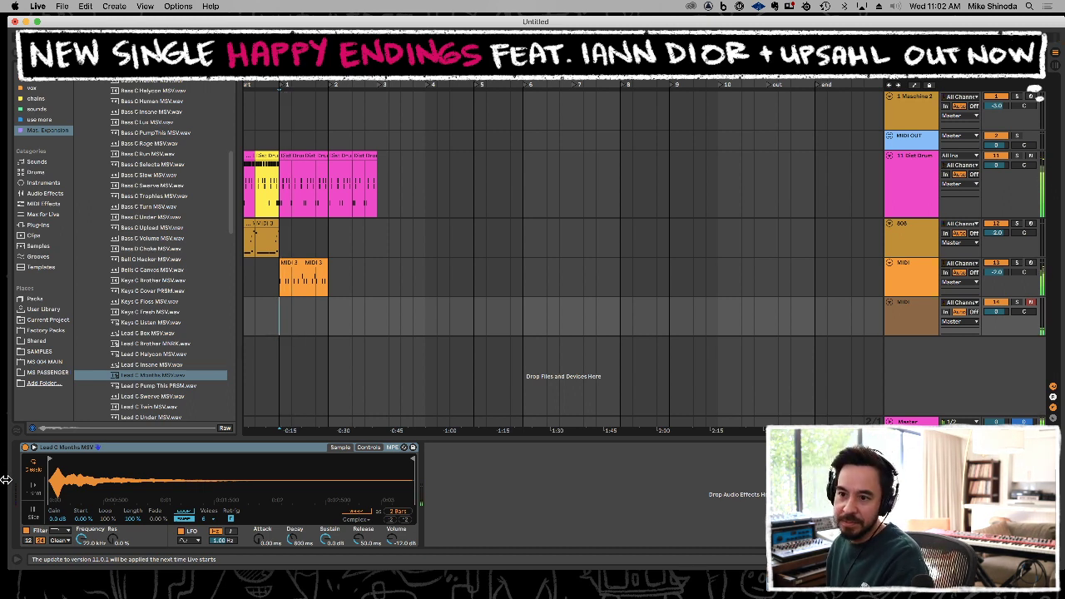
{"action": "left_click", "coordinate": [36, 491]}
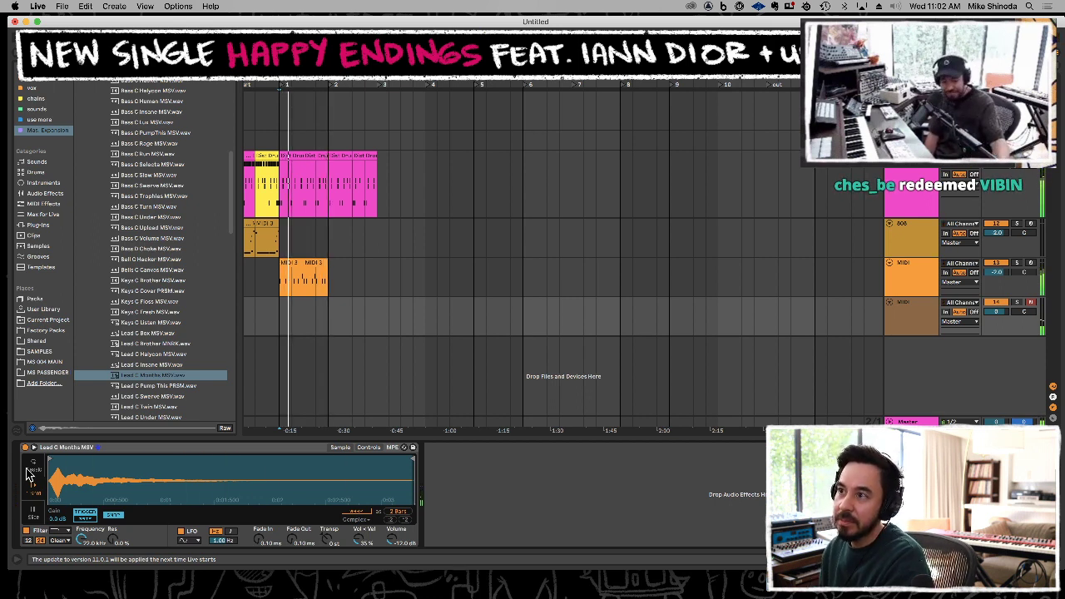
{"action": "key", "text": "space"}
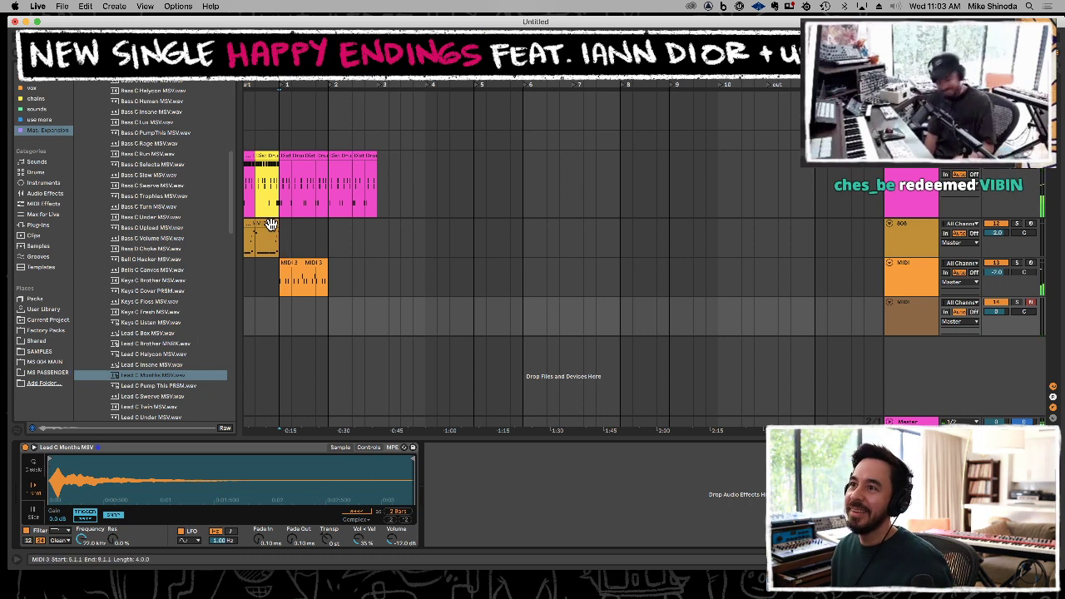
Copy the 808 bass clips to bar 17 under the last Dist Drum patterns and play them back.
{"action": "left_click", "coordinate": [269, 224]}
{"action": "key", "text": "super+c"}
{"action": "left_click", "coordinate": [328, 235]}
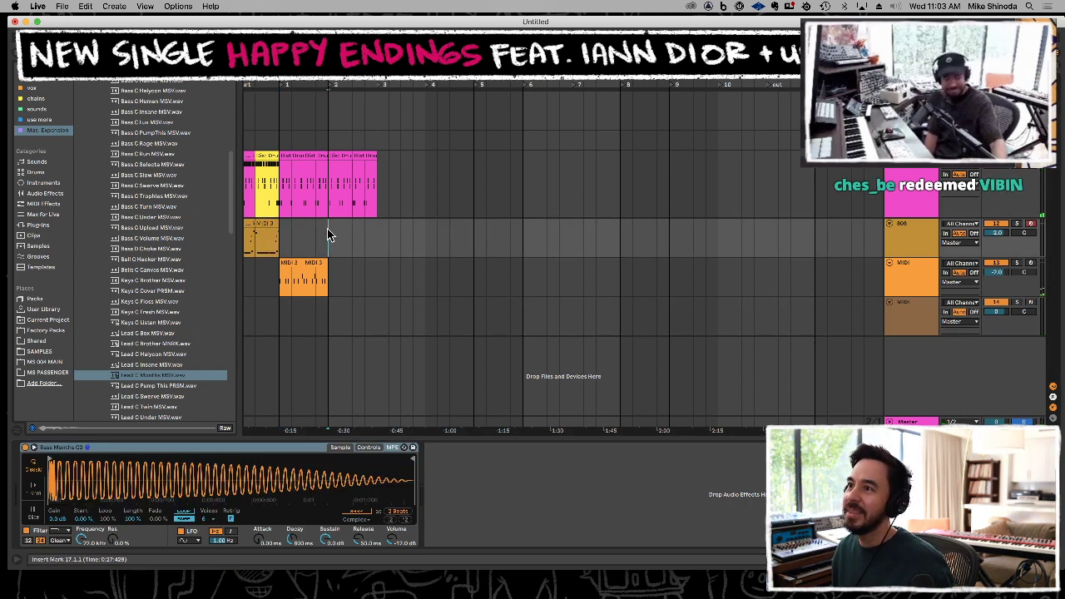
{"action": "key", "text": "super+v"}
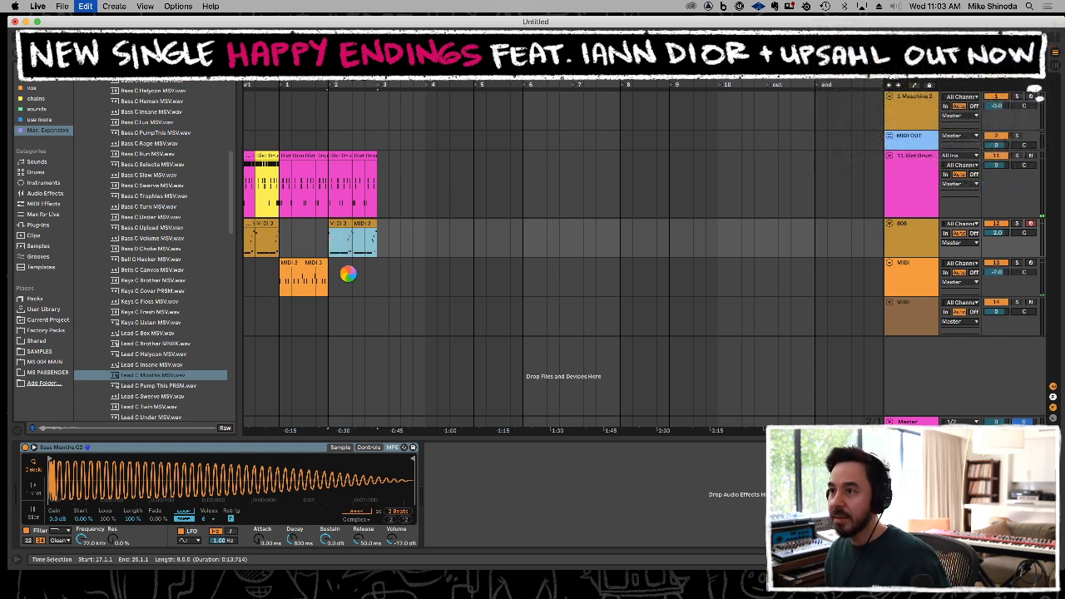
{"action": "left_click", "coordinate": [335, 318]}
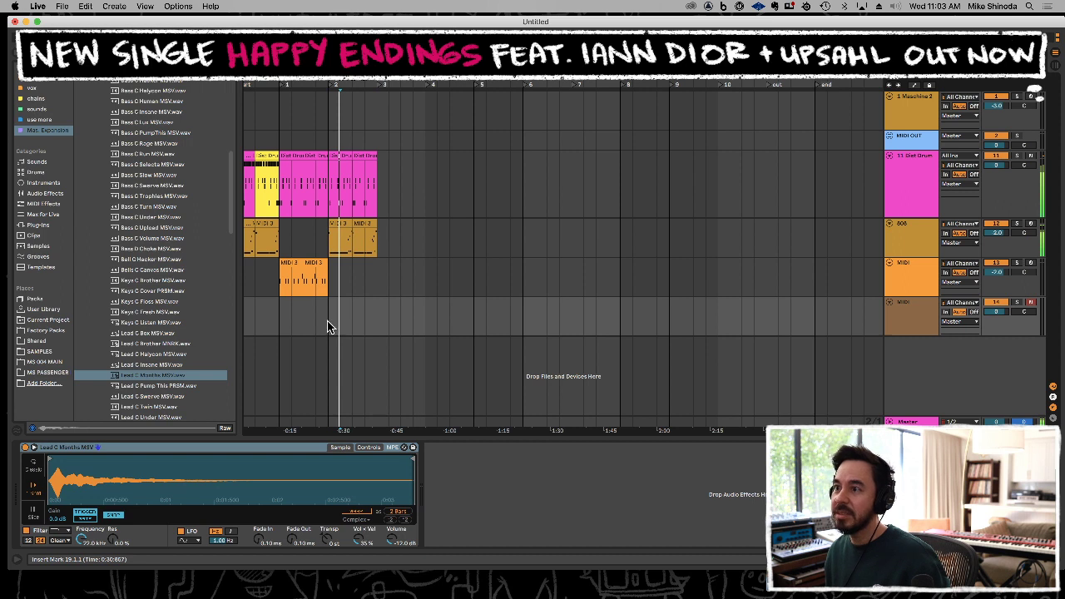
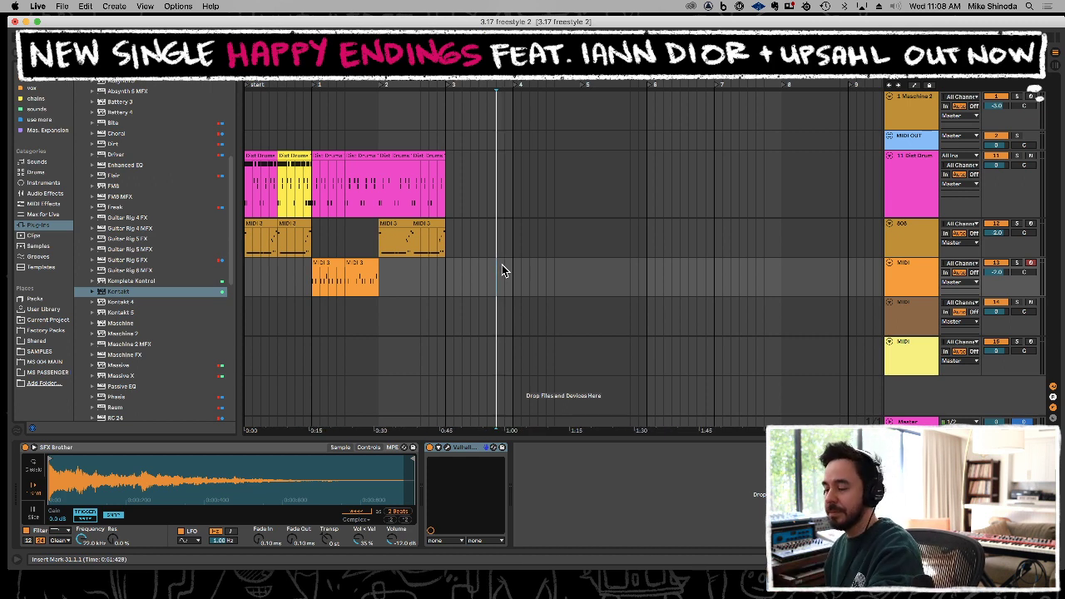
{"action": "key", "text": "space"}
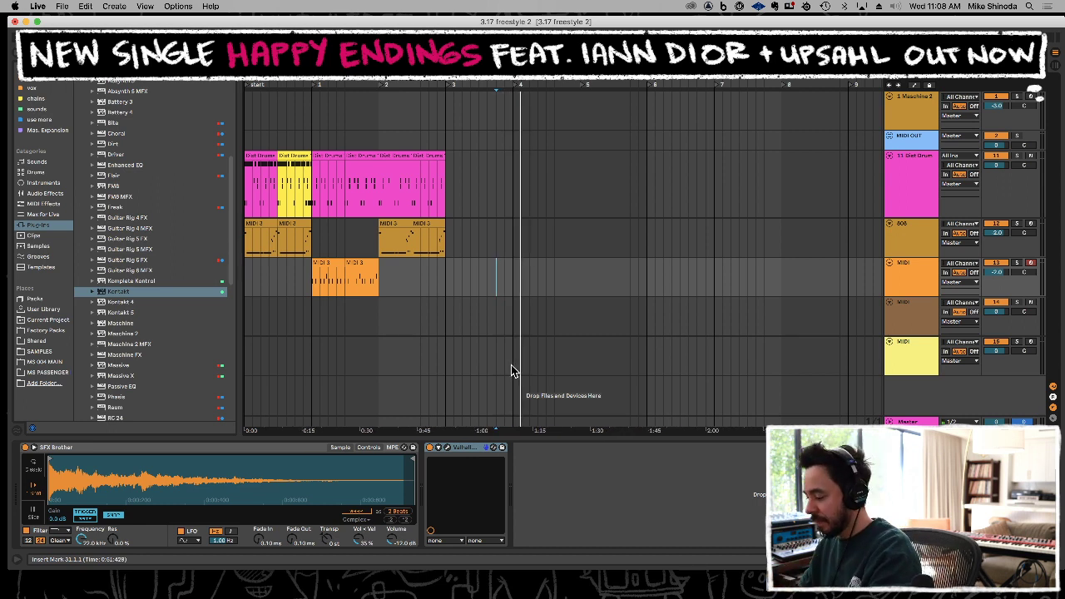
{"action": "key", "text": "F9"}
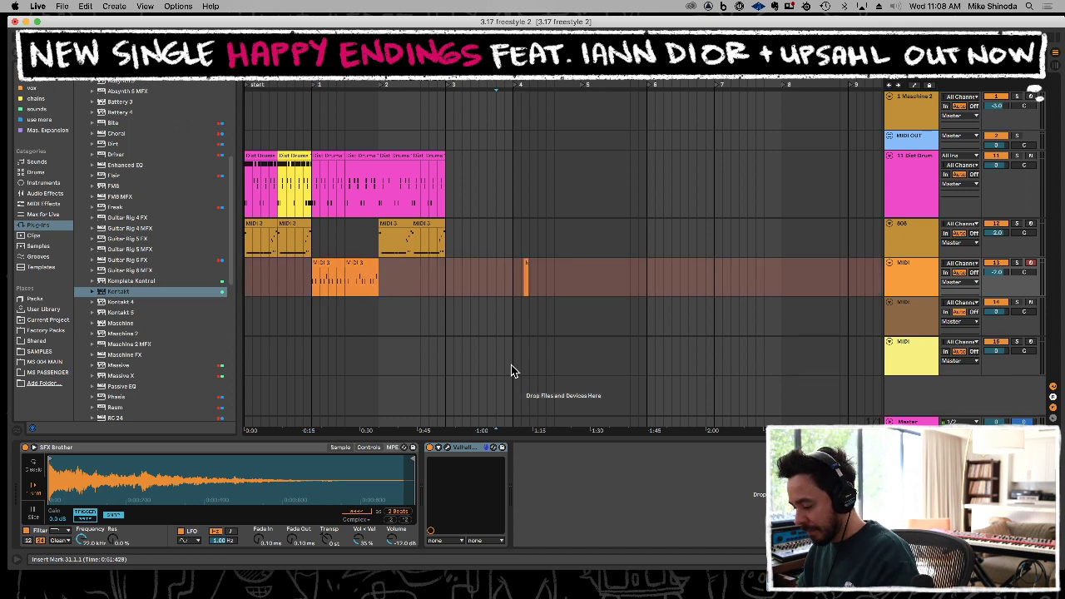
{"action": "left_click", "coordinate": [512, 366]}
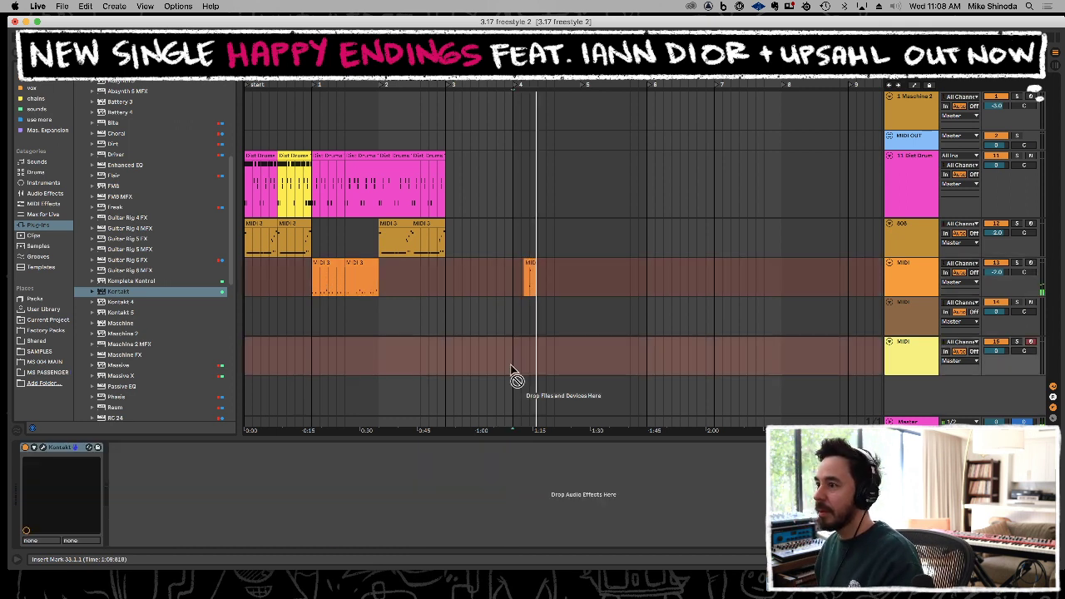
{"action": "left_click_drag", "start_coordinate": [517, 281], "coordinate": [558, 361]}
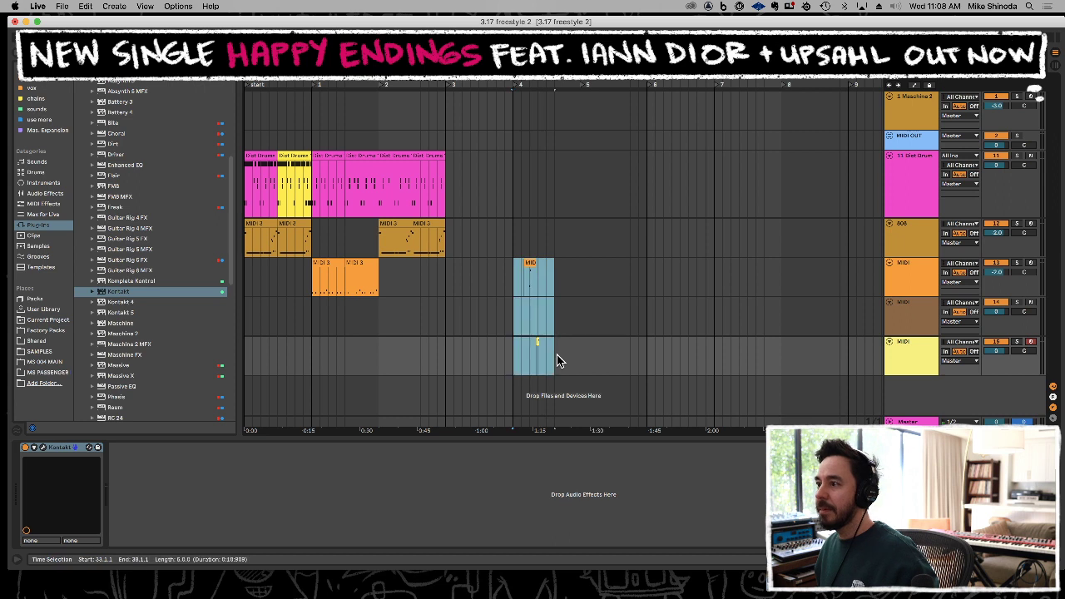
Record a Kontakt melody on the yellow MIDI track from bar 33 and quantize its notes.
{"action": "left_click", "coordinate": [514, 363]}
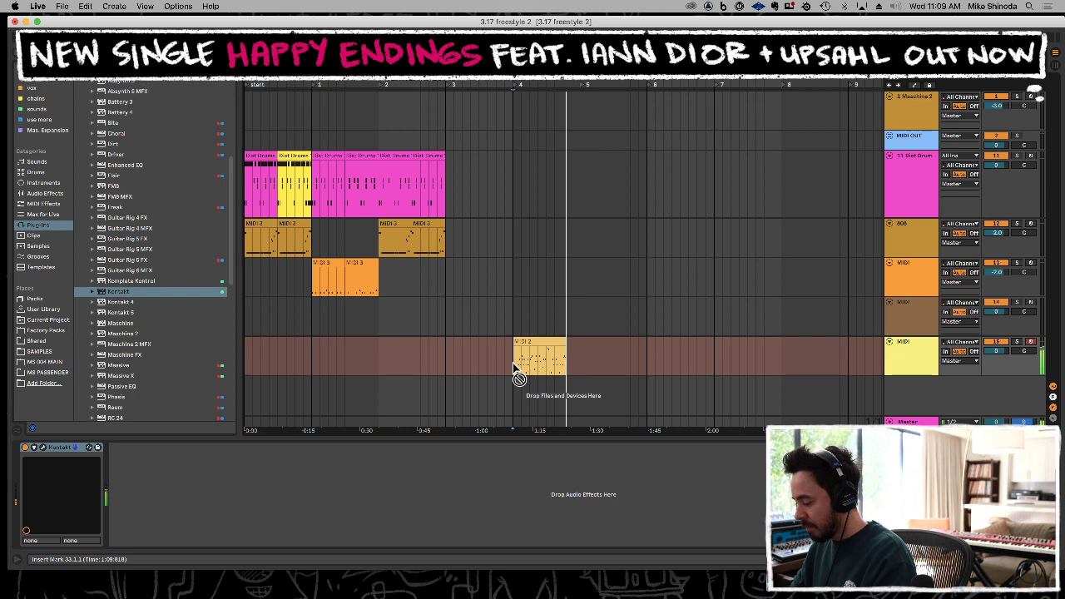
{"action": "key", "text": "space"}
{"action": "double_click", "coordinate": [542, 341]}
{"action": "key", "text": "super+u"}
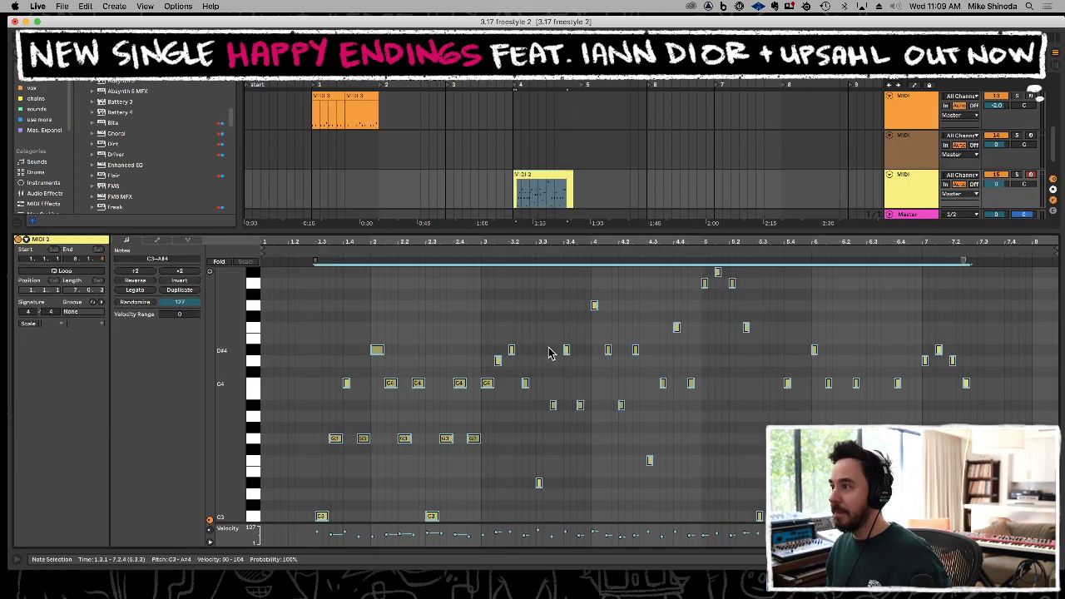
Move the melody's two-bar phrase at 37.3.1–39.3.1 to 33.3.1, replacing the opening of the take.
{"action": "scroll", "coordinate": [561, 204], "scroll_direction": "up", "scroll_amount": 3}
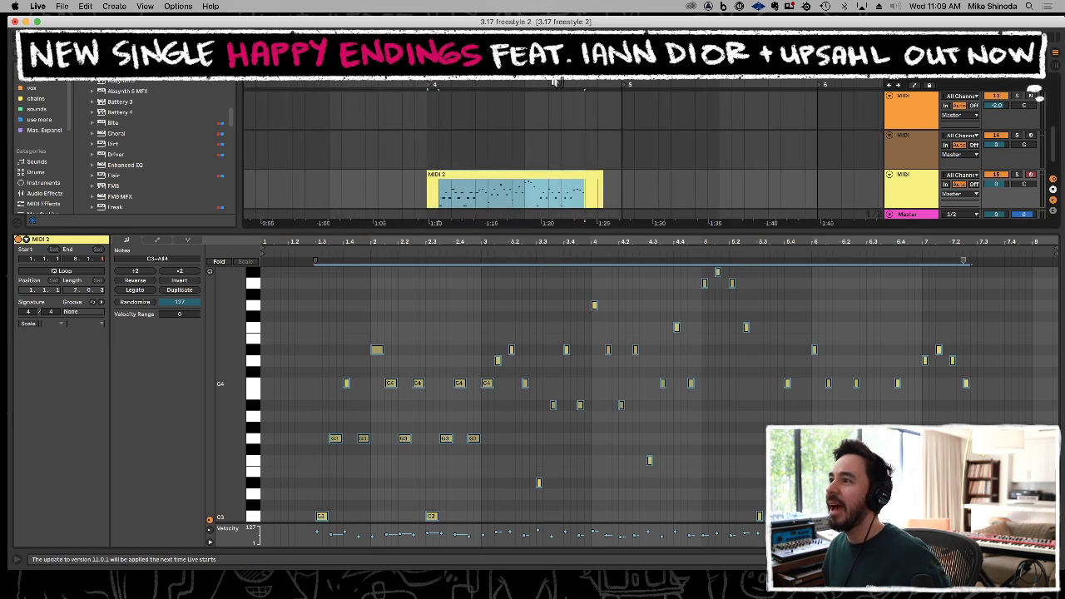
{"action": "left_click", "coordinate": [563, 200]}
{"action": "left_click", "coordinate": [586, 200], "text": "shift"}
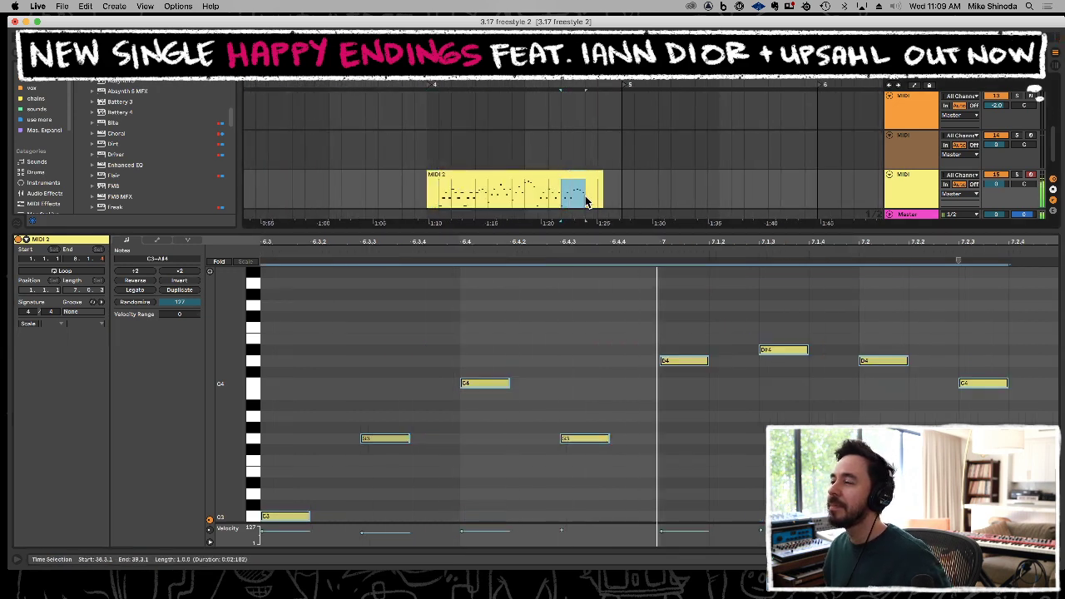
{"action": "left_click", "coordinate": [539, 202], "text": "shift"}
{"action": "key", "text": "super+e"}
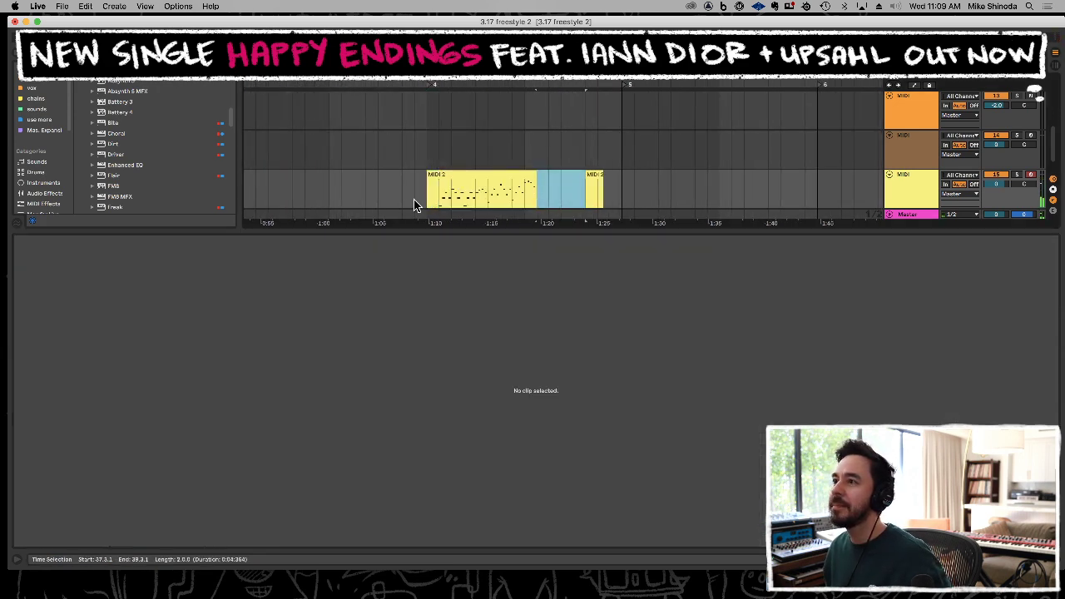
{"action": "left_click", "coordinate": [440, 198]}
{"action": "key", "text": "super+v"}
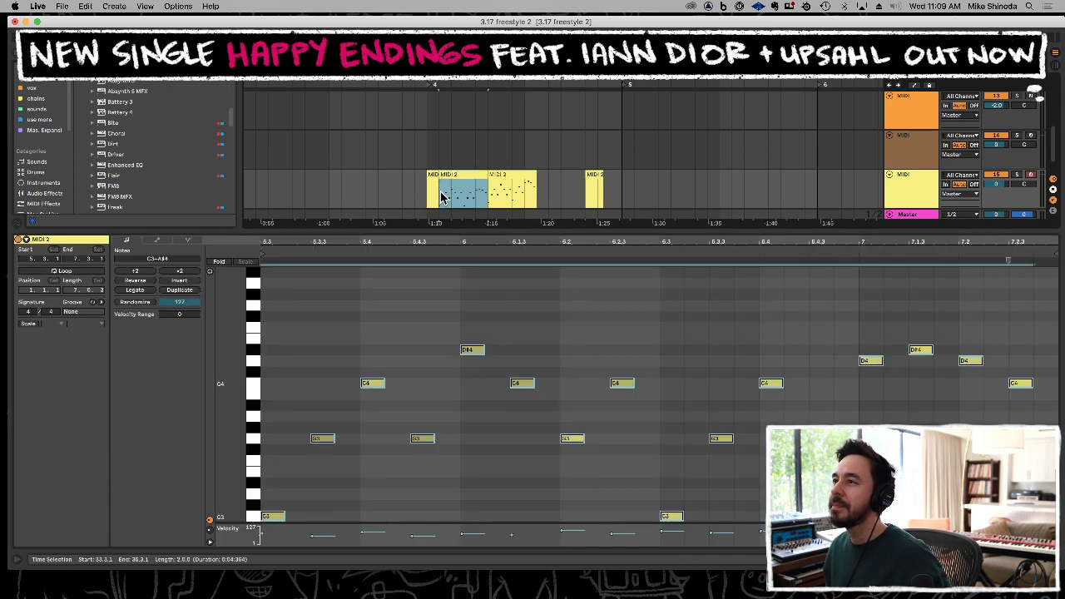
Move the four-bar melody section to 33.1.1, duplicate it so the part runs to bar 41, and play it.
{"action": "left_click", "coordinate": [538, 196], "text": "shift"}
{"action": "key", "text": "super+e"}
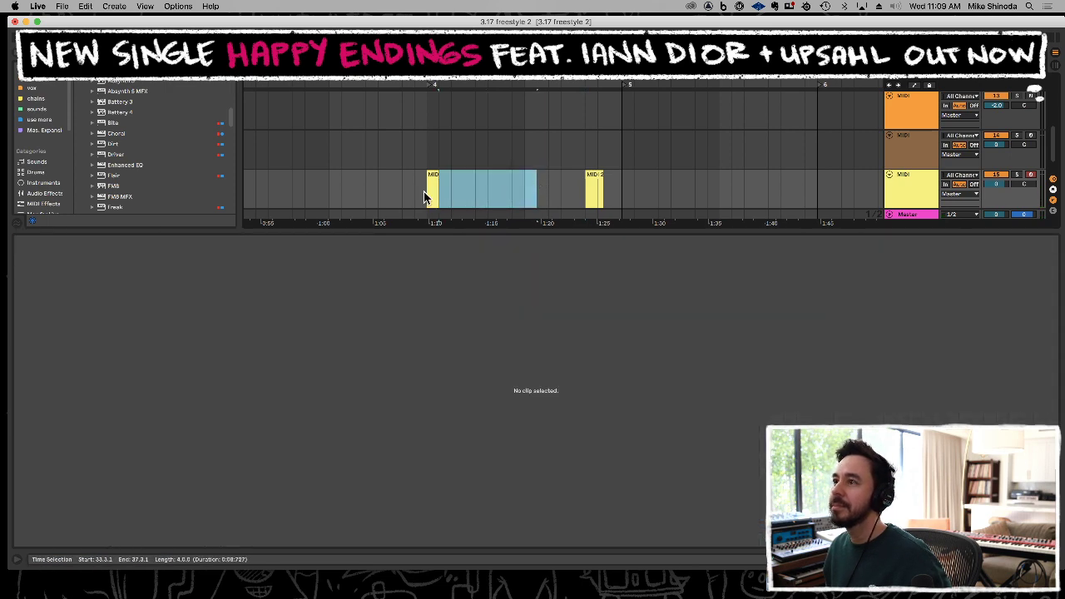
{"action": "key", "text": "super+d"}
{"action": "left_click", "coordinate": [424, 197], "text": "shift"}
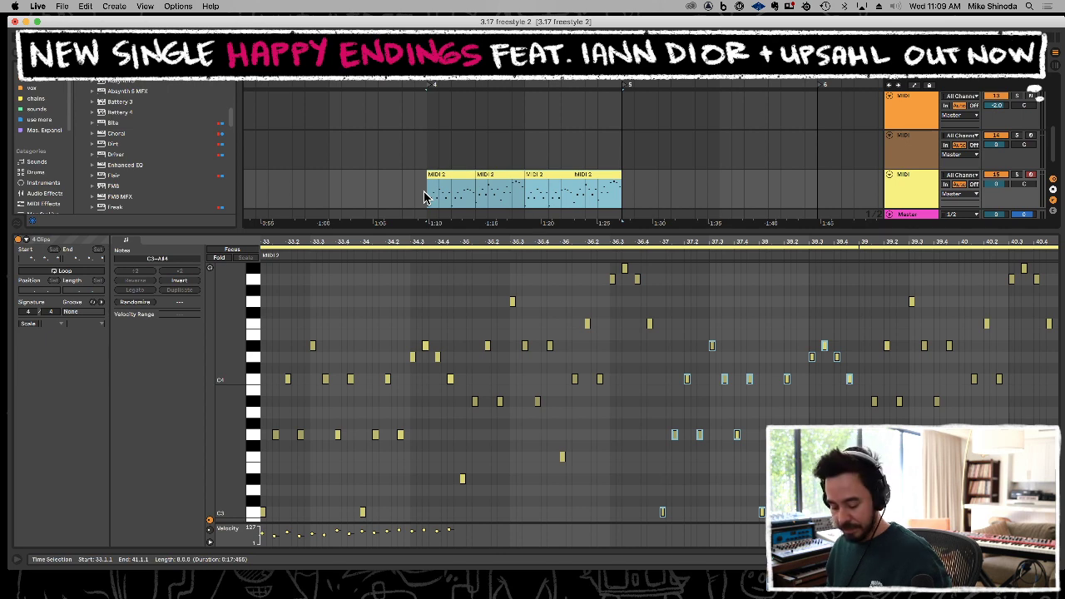
{"action": "key", "text": "space"}
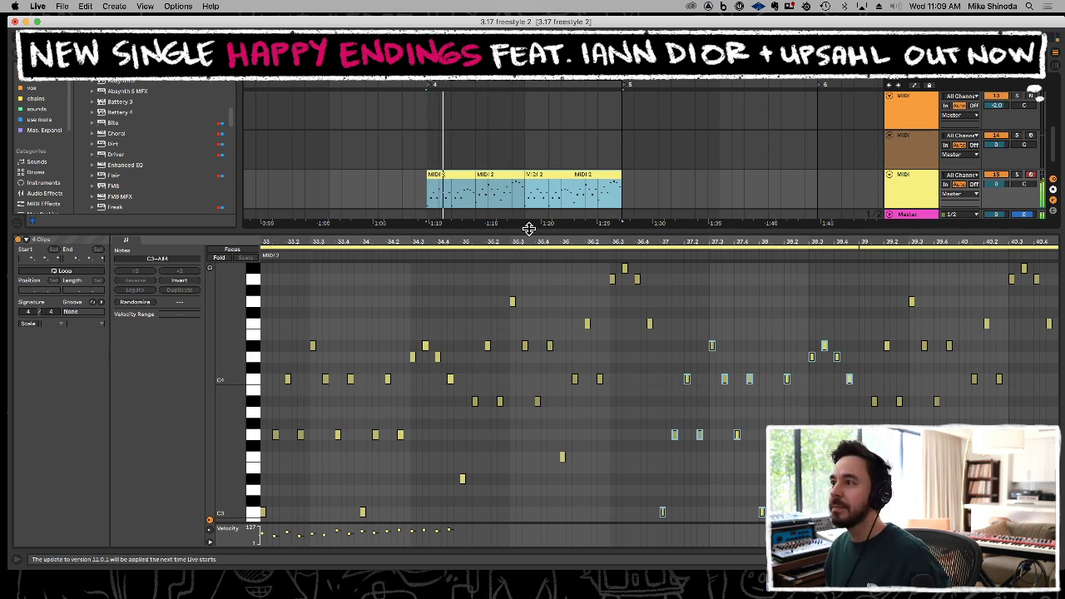
Collapse the note editor and rename the yellow Kontakt track as ms20.
{"action": "double_click", "coordinate": [530, 229]}
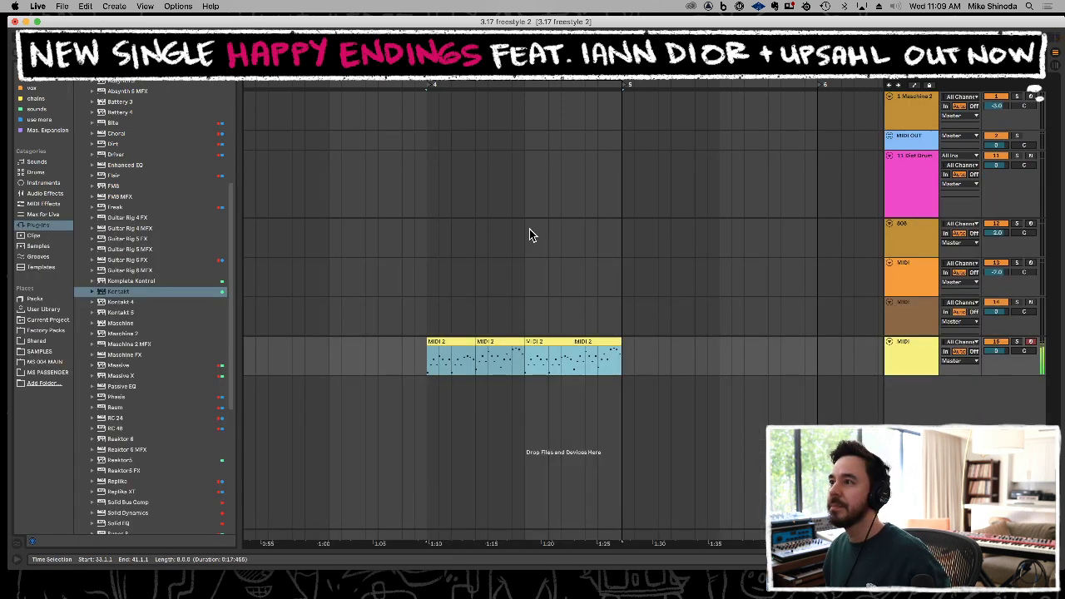
{"action": "left_click", "coordinate": [909, 353]}
{"action": "key", "text": "super+r"}
{"action": "type", "text": "ms20"}
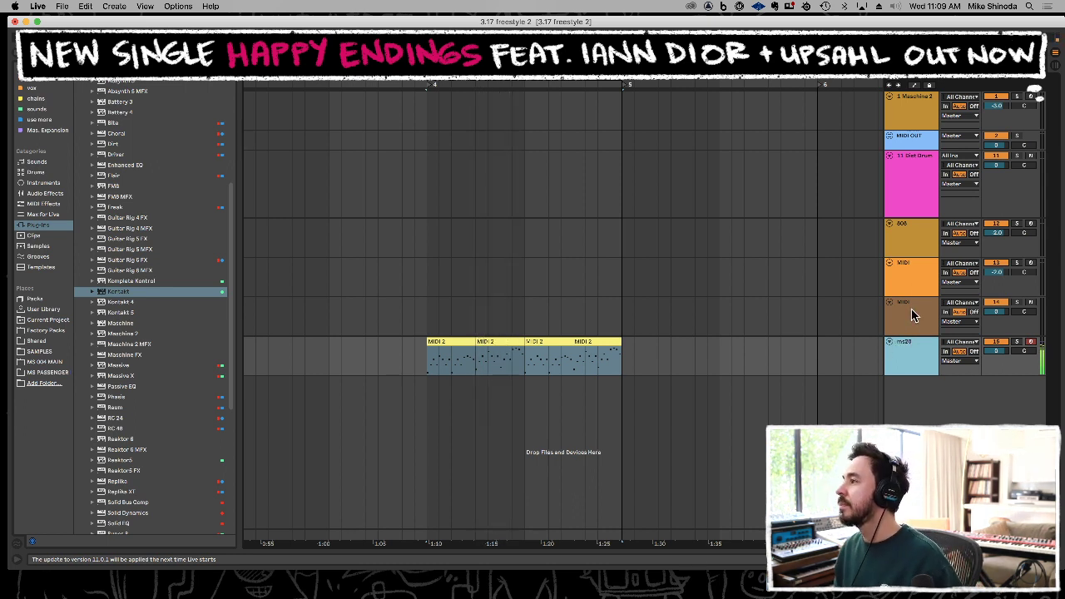
Open the SFX Brother sampler, transpose it by -4 st, and show its detailed pitch and envelope controls.
{"action": "left_click", "coordinate": [911, 313]}
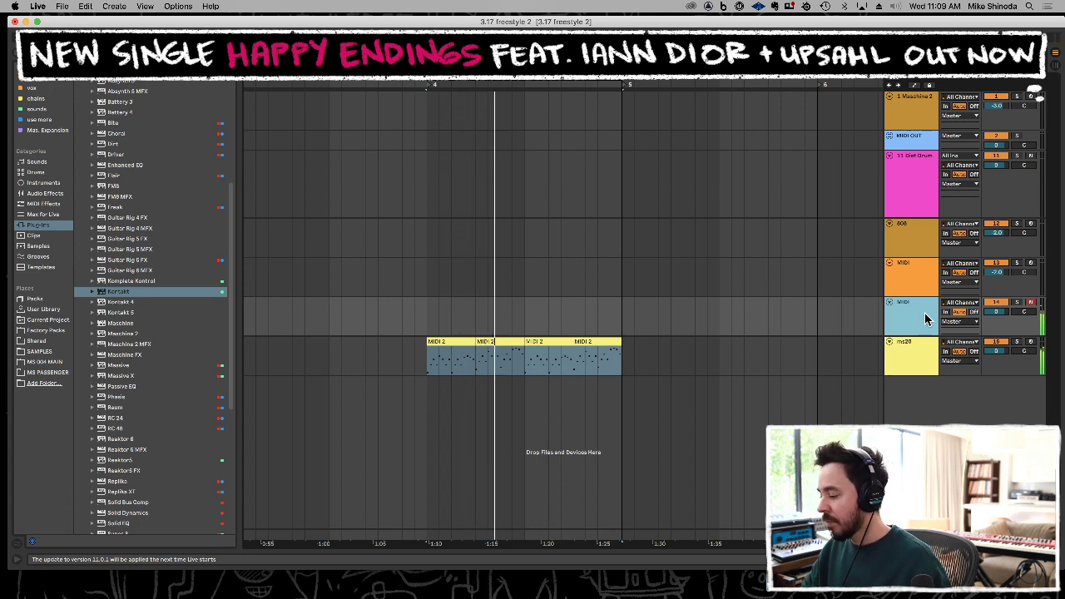
{"action": "left_click", "coordinate": [921, 283]}
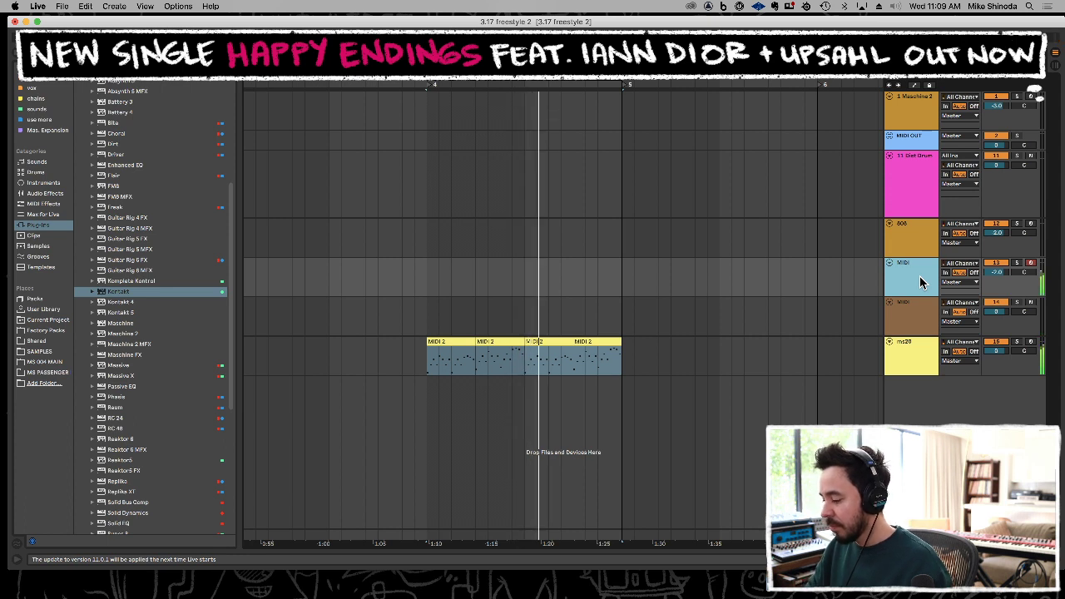
{"action": "key", "text": "space"}
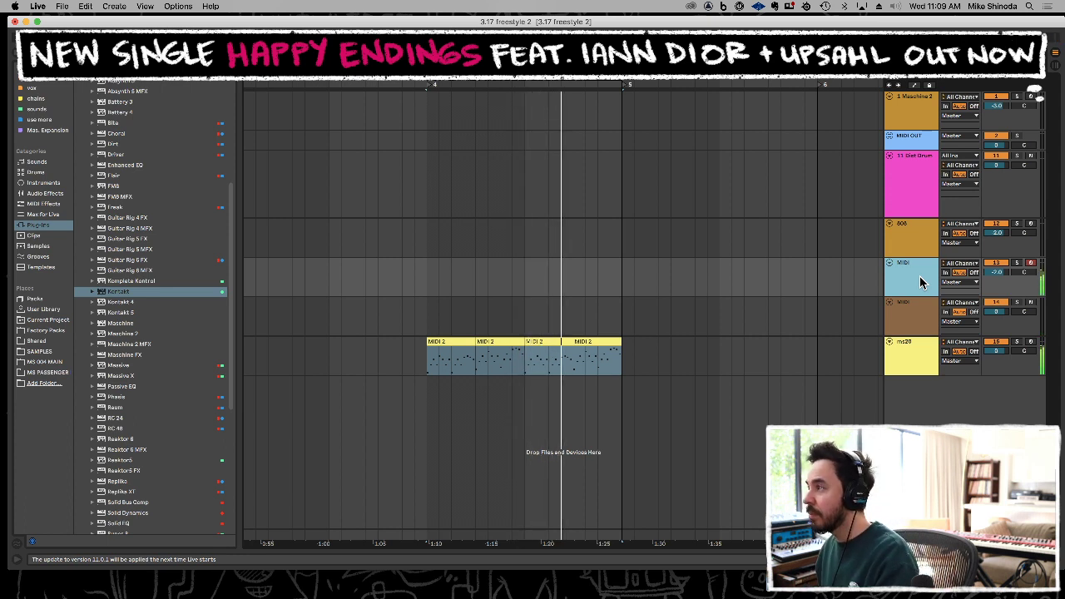
{"action": "double_click", "coordinate": [904, 283]}
{"action": "key", "text": "space"}
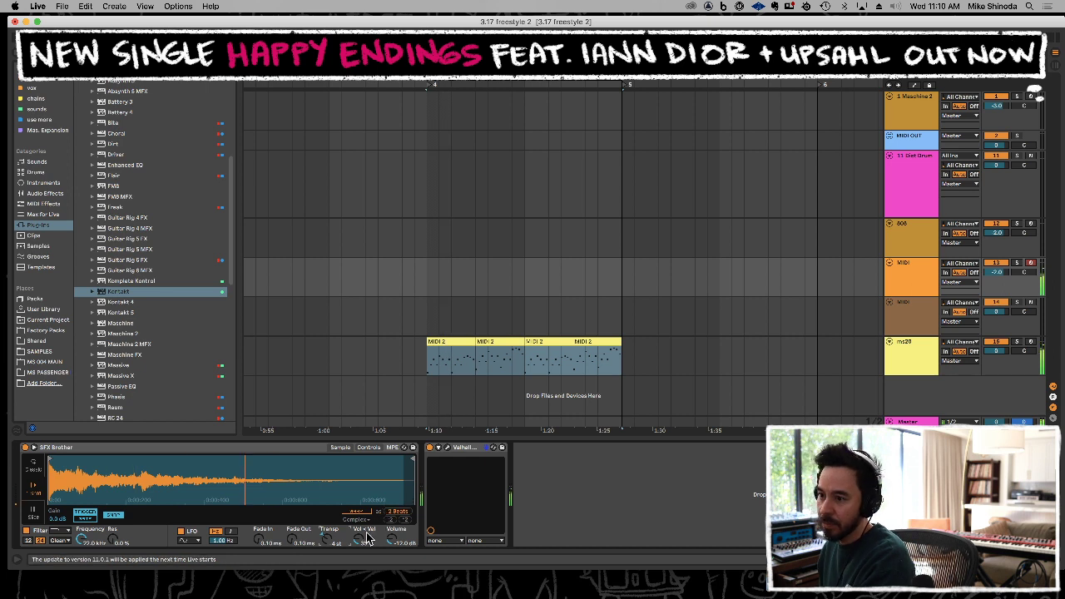
{"action": "left_click", "coordinate": [369, 447]}
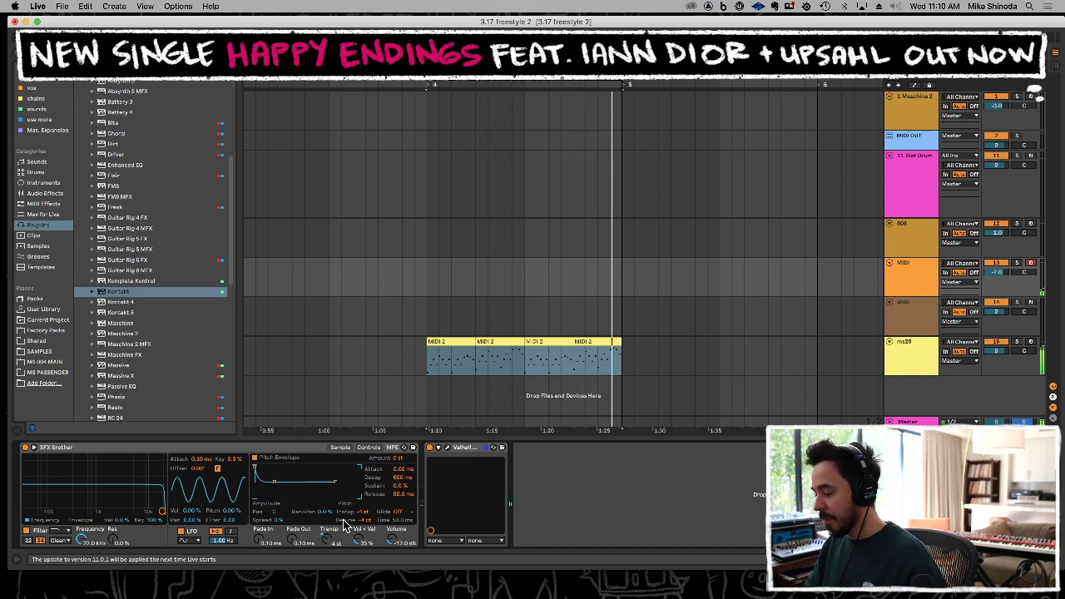
Record an SFX Brother part from bar 33 over the ms20 melody and quantize its notes.
{"action": "key", "text": "F9"}
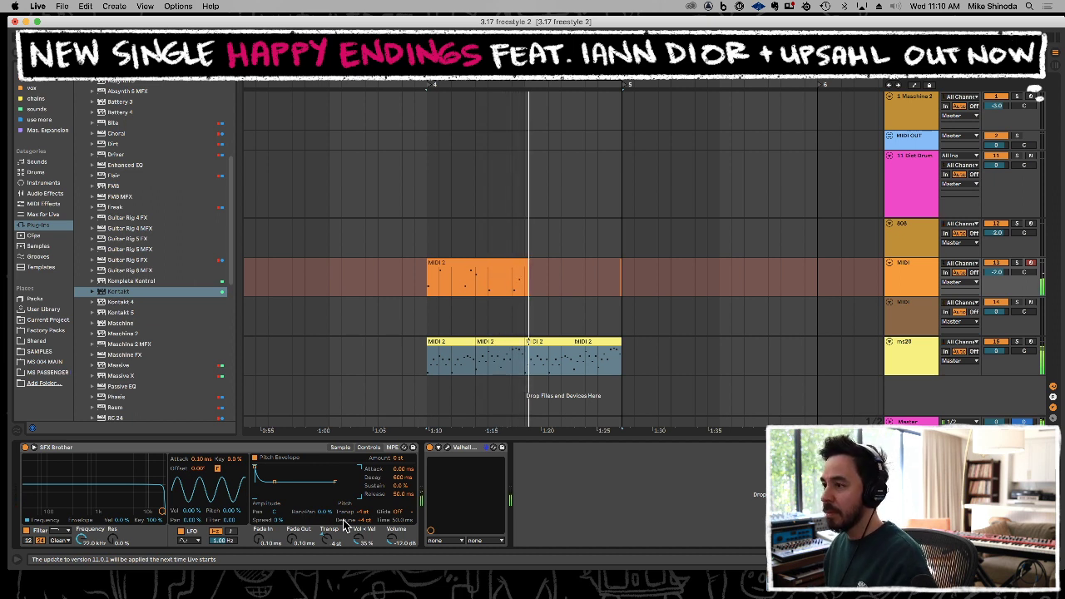
{"action": "key", "text": "space"}
{"action": "double_click", "coordinate": [491, 281]}
{"action": "key", "text": "super+u"}
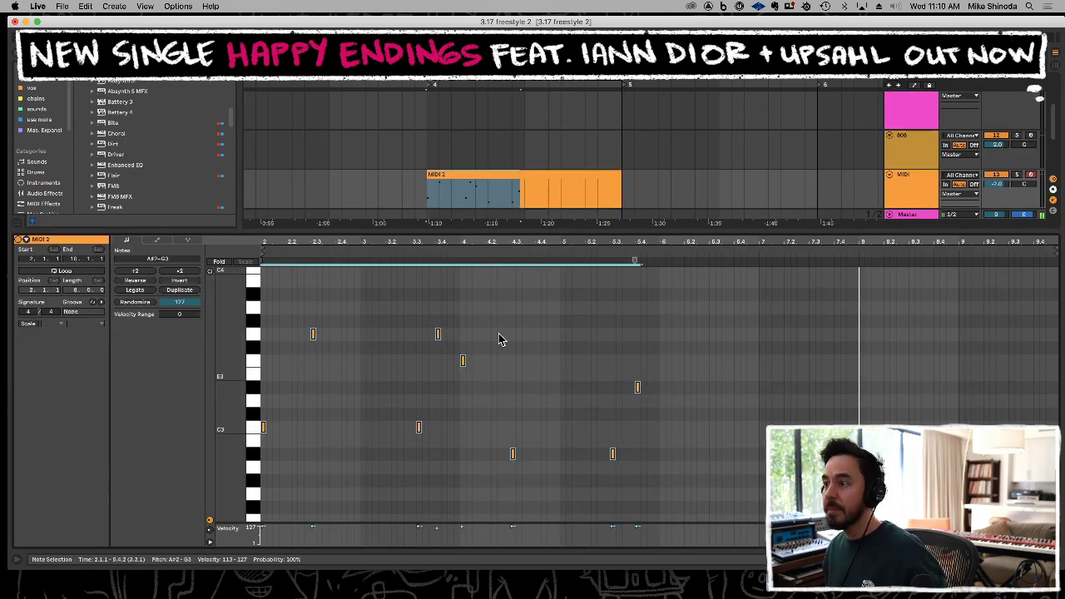
Duplicate the first four bars of the SFX Brother take to bar 37, then play the section with the 808 track selected.
{"action": "left_click_drag", "start_coordinate": [528, 198], "coordinate": [431, 202]}
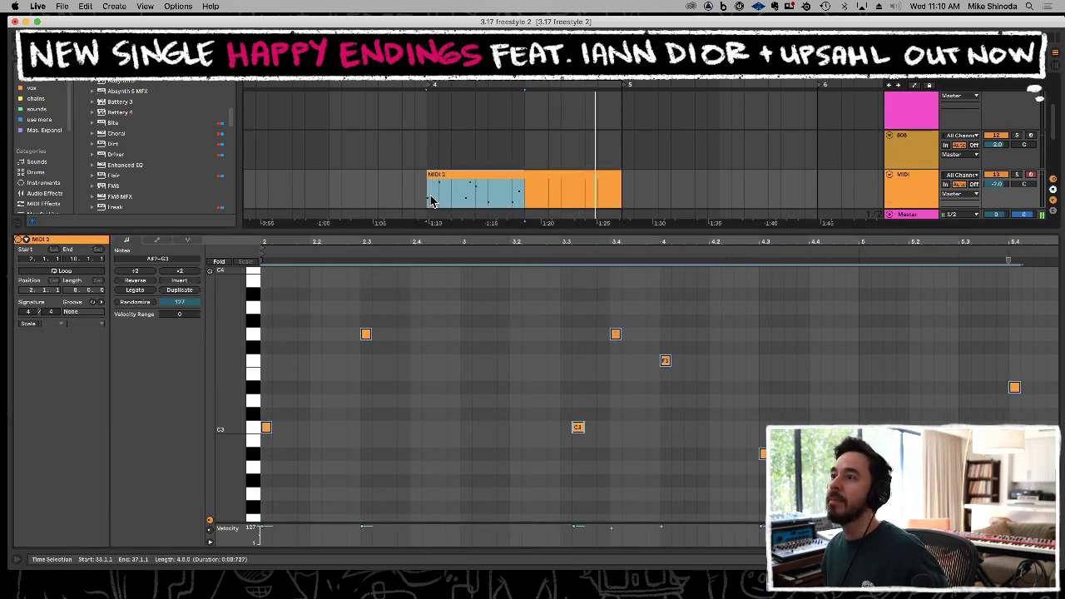
{"action": "key", "text": "super+d"}
{"action": "key", "text": "super+alt+l"}
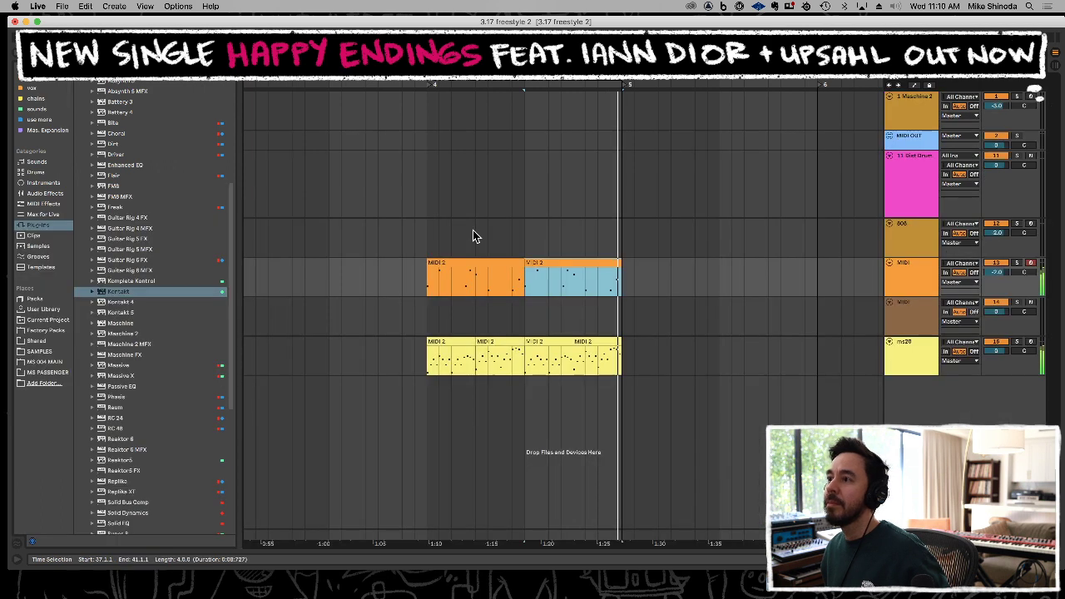
{"action": "key", "text": "space"}
{"action": "left_click", "coordinate": [918, 230]}
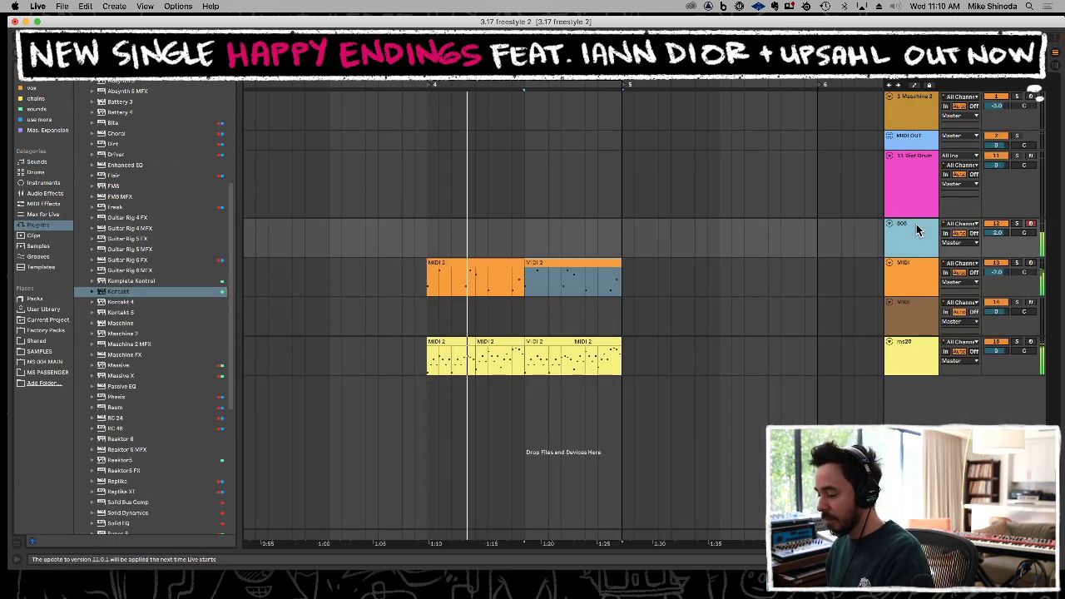
Shift the C3 note in the first SFX Brother clip to 3.3, duplicate the edited clip to bar 37, and collapse the note editor.
{"action": "double_click", "coordinate": [499, 266]}
{"action": "left_click_drag", "start_coordinate": [577, 427], "coordinate": [565, 427]}
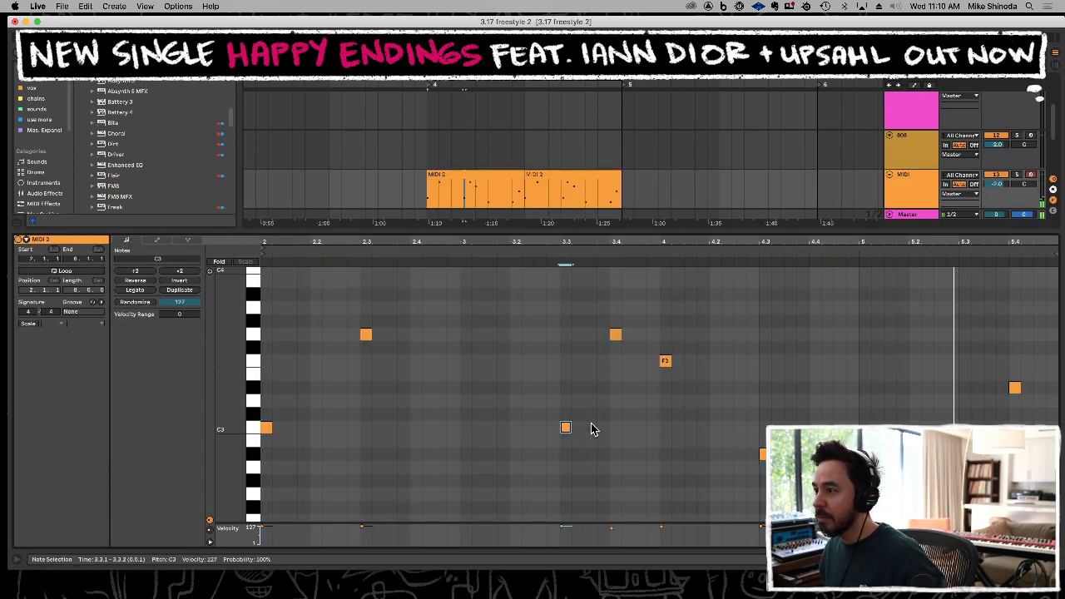
{"action": "left_click", "coordinate": [502, 174]}
{"action": "key", "text": "super+d"}
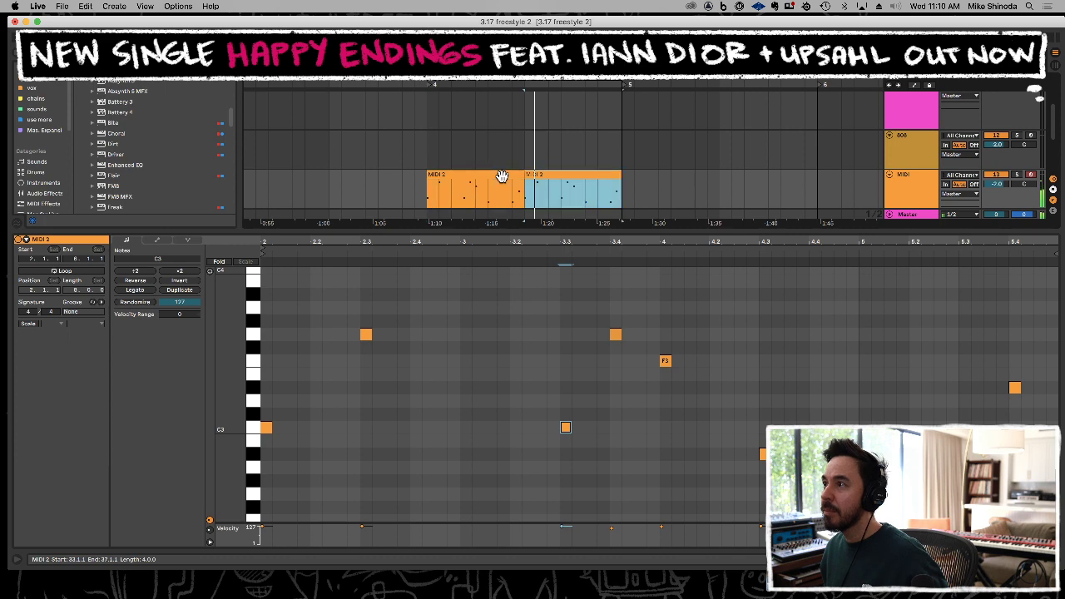
{"action": "left_click", "coordinate": [557, 201]}
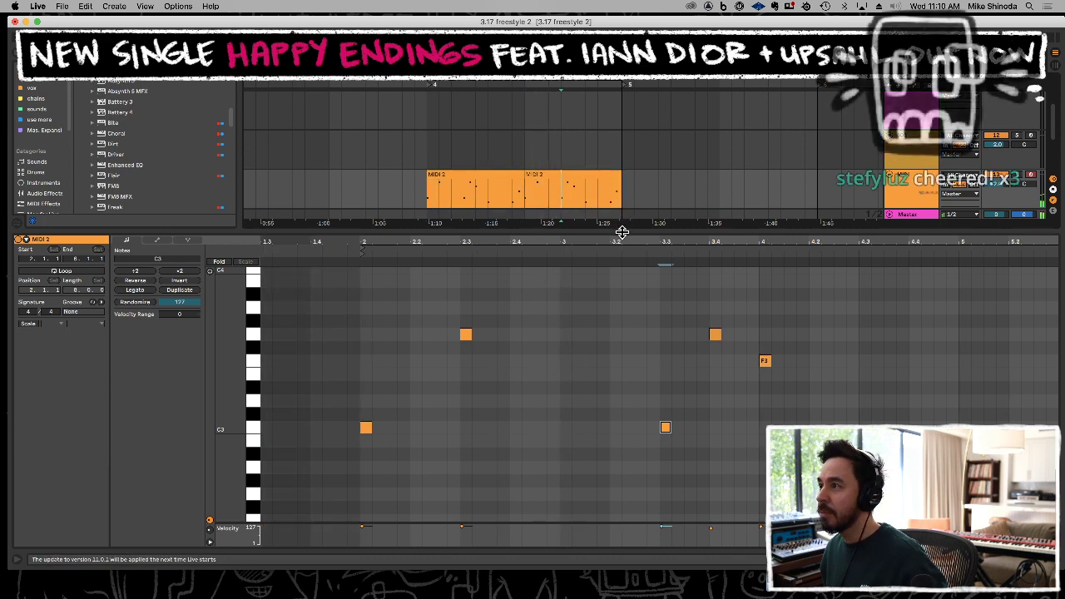
{"action": "left_click_drag", "start_coordinate": [624, 230], "coordinate": [659, 408]}
Open ValhallaRoom on the SFX Brother track and set its predelay to 156.0 ms and mix to 63.6 %.
{"action": "double_click", "coordinate": [922, 280]}
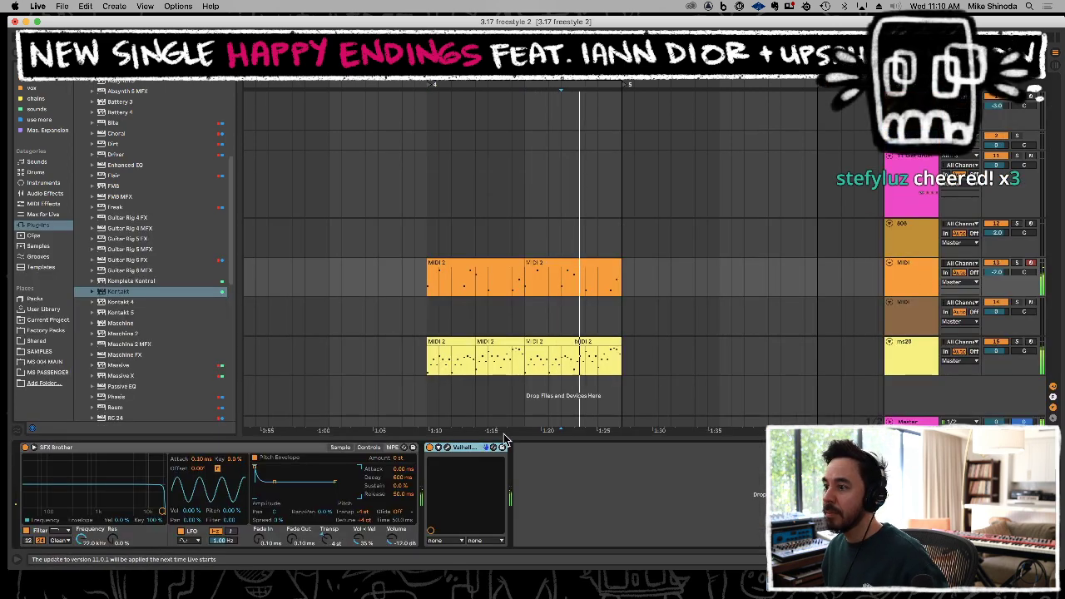
{"action": "left_click", "coordinate": [439, 448]}
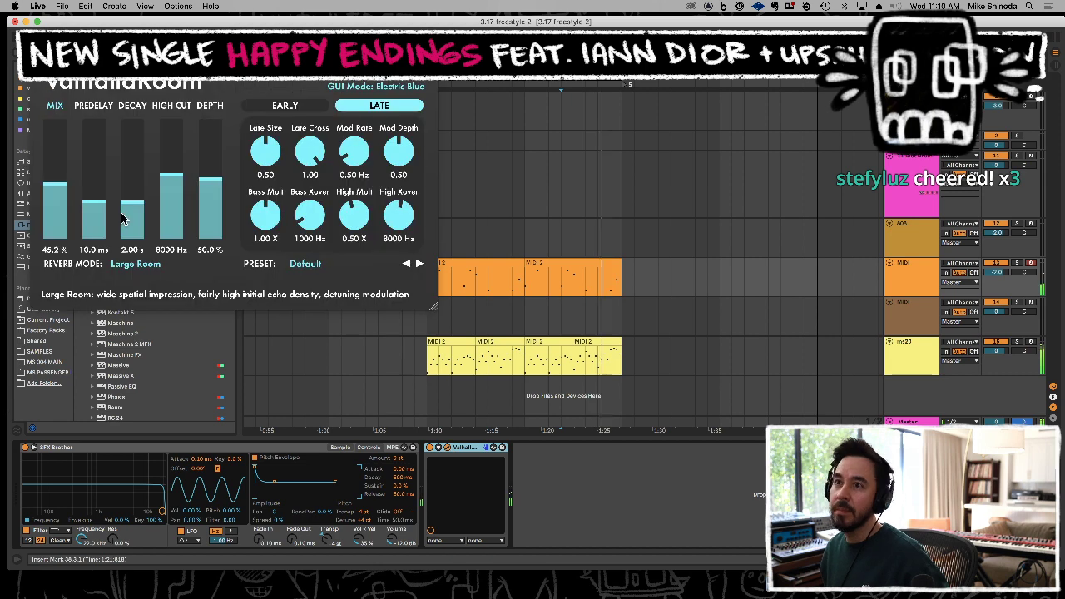
{"action": "left_click_drag", "start_coordinate": [93, 184], "coordinate": [58, 161]}
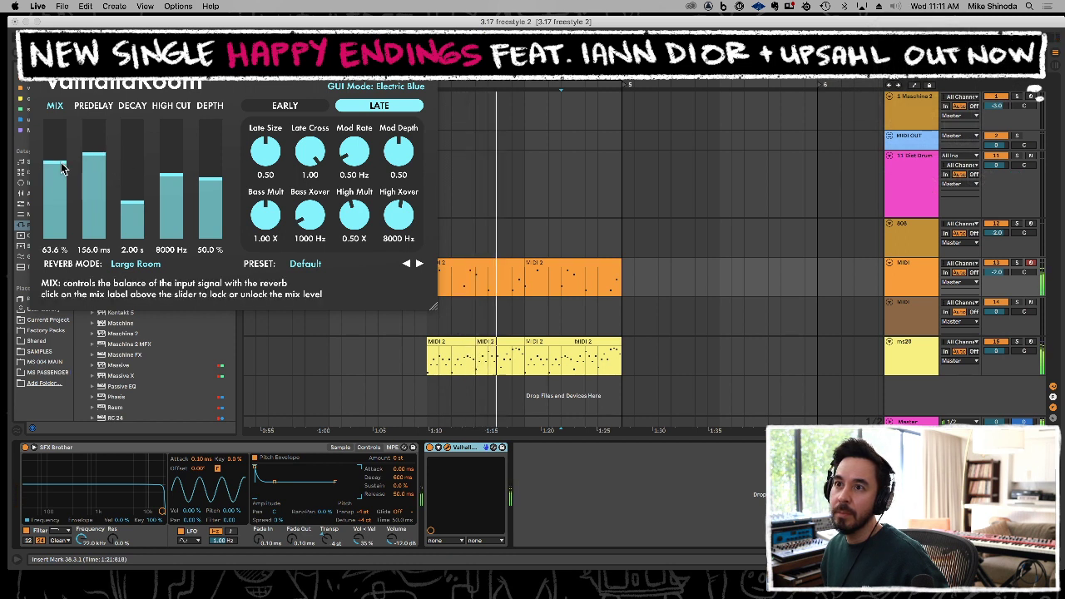
Try the Medium Room reverb mode in ValhallaRoom and settle on Large Chamber.
{"action": "left_click", "coordinate": [123, 263]}
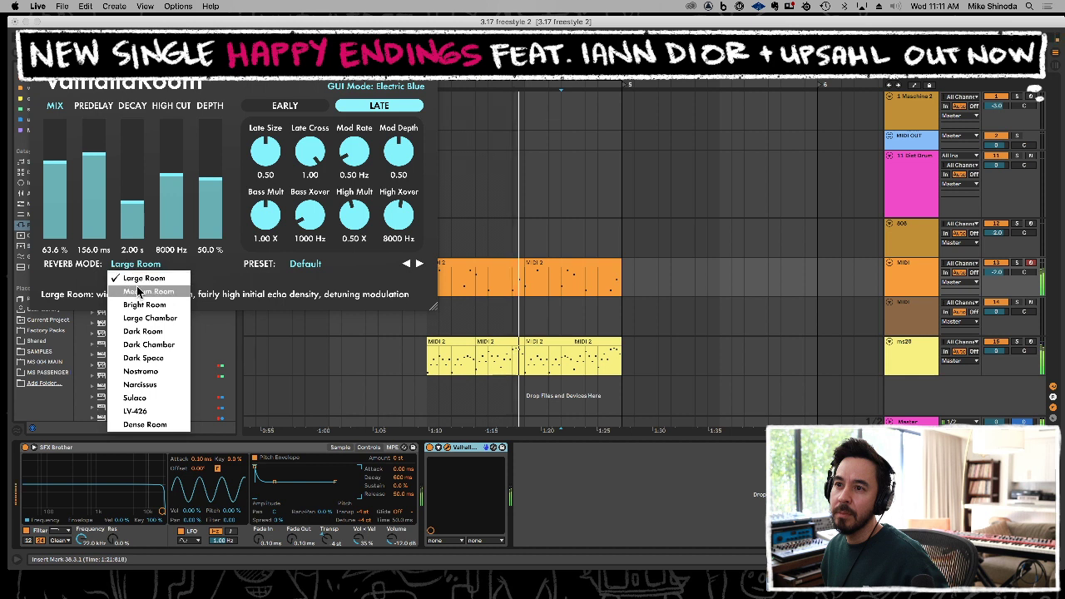
{"action": "left_click", "coordinate": [142, 290]}
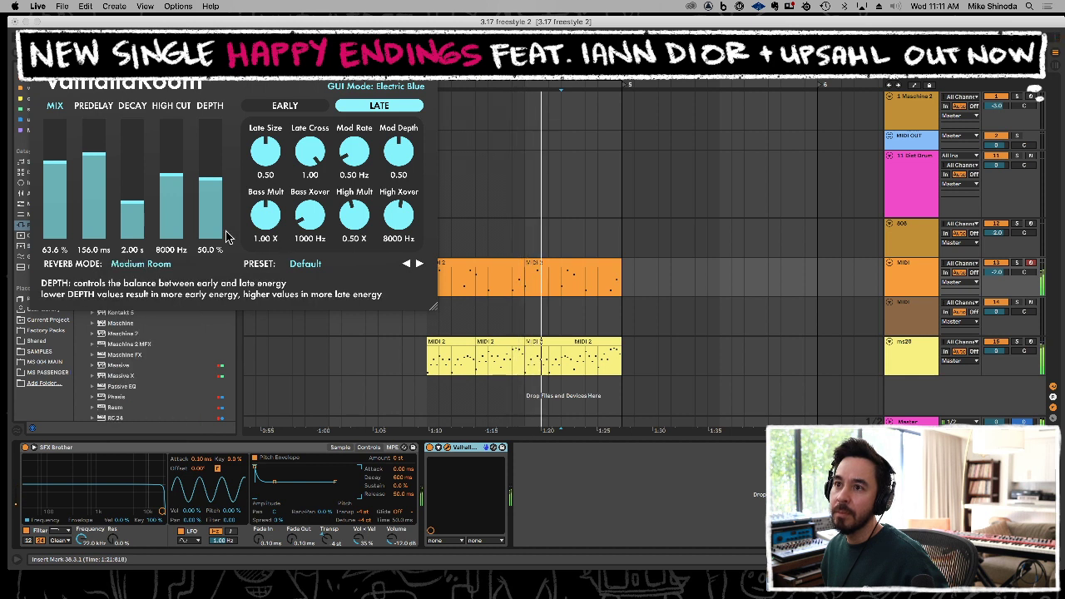
{"action": "left_click", "coordinate": [137, 263]}
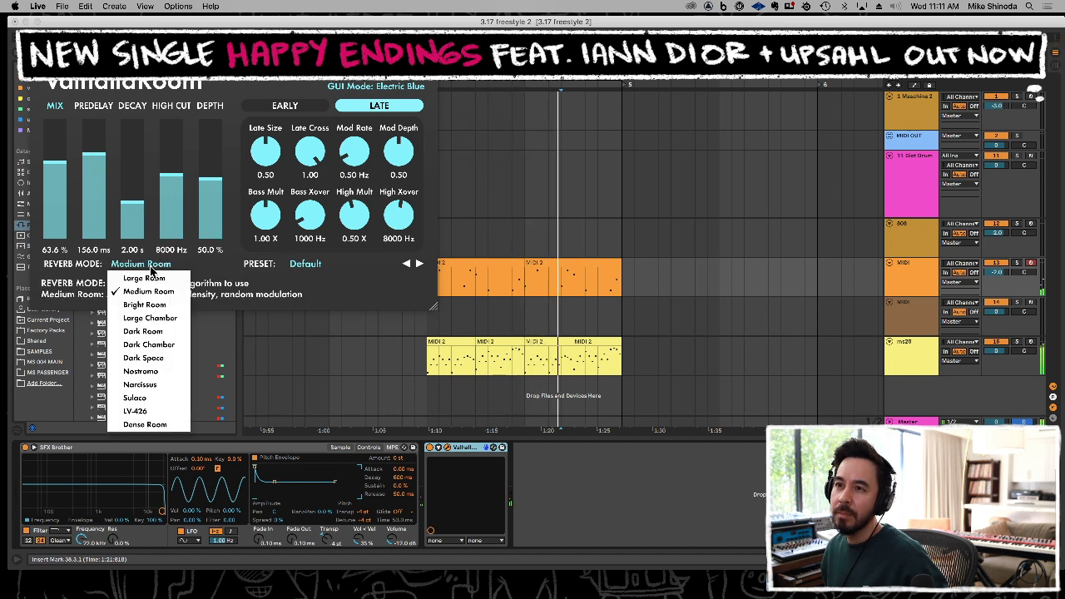
{"action": "left_click", "coordinate": [150, 318]}
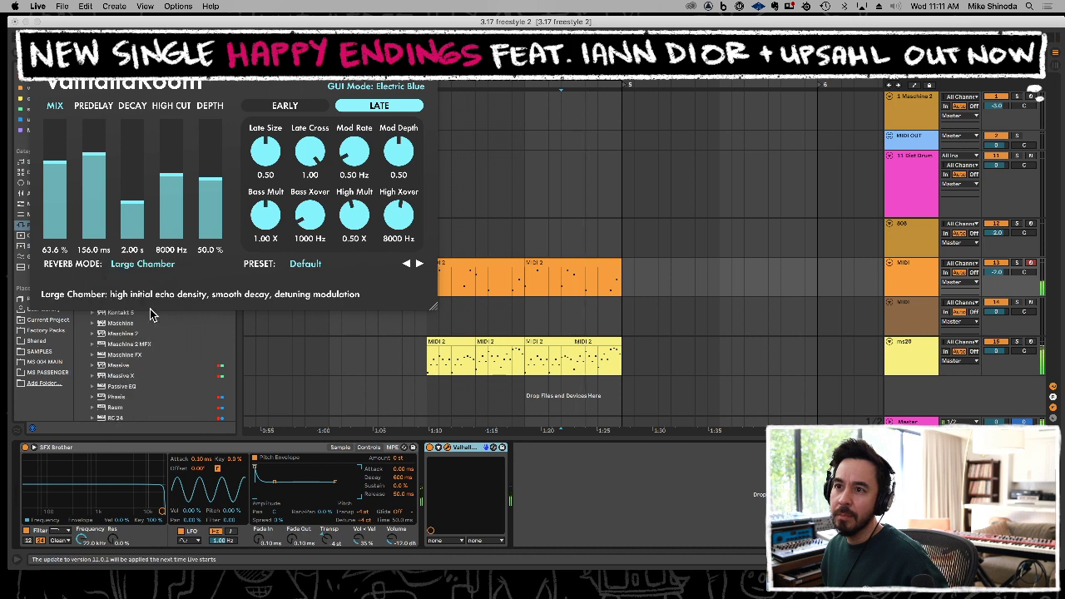
Set ValhallaRoom's late size to 0.80, predelay to 268.1 ms and mix to 52.5 %, and close its window.
{"action": "left_click", "coordinate": [328, 106]}
{"action": "left_click", "coordinate": [343, 107]}
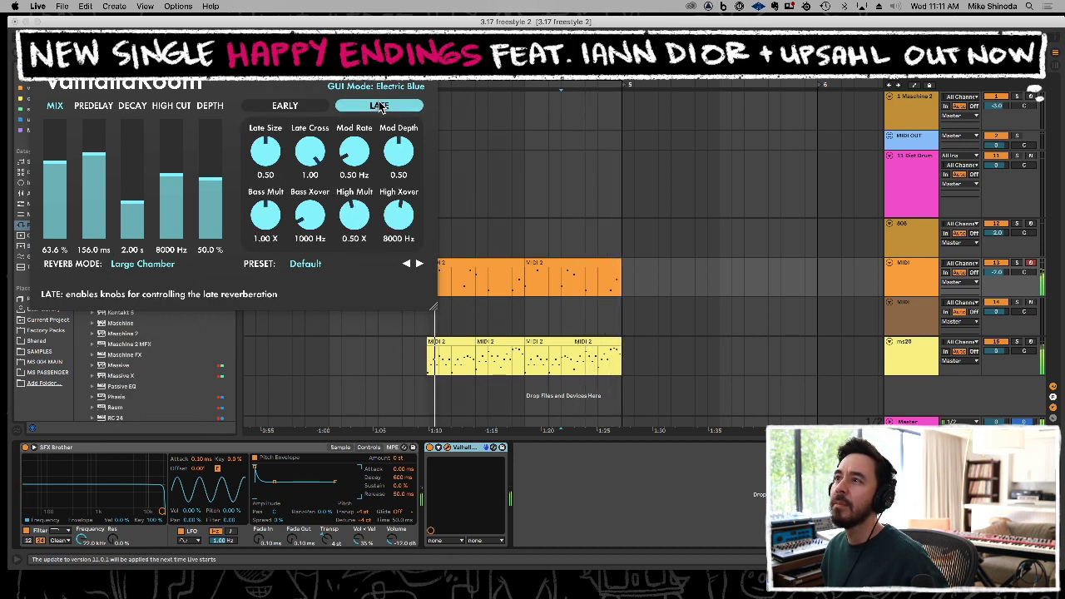
{"action": "left_click_drag", "start_coordinate": [275, 173], "coordinate": [280, 112]}
{"action": "left_click_drag", "start_coordinate": [94, 167], "coordinate": [97, 144]}
{"action": "key", "text": "space"}
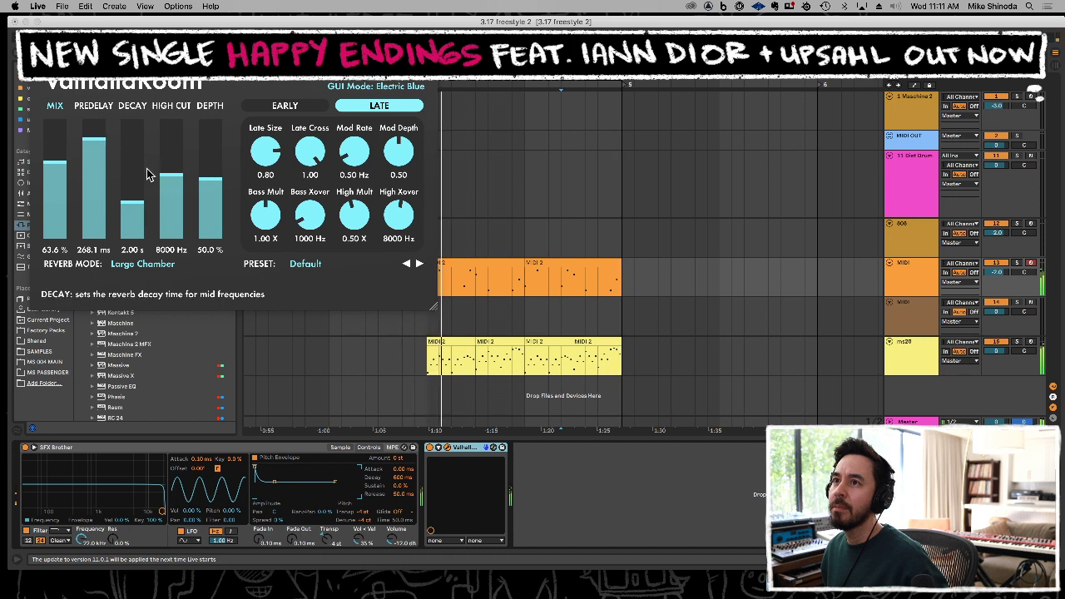
{"action": "left_click_drag", "start_coordinate": [64, 163], "coordinate": [63, 176]}
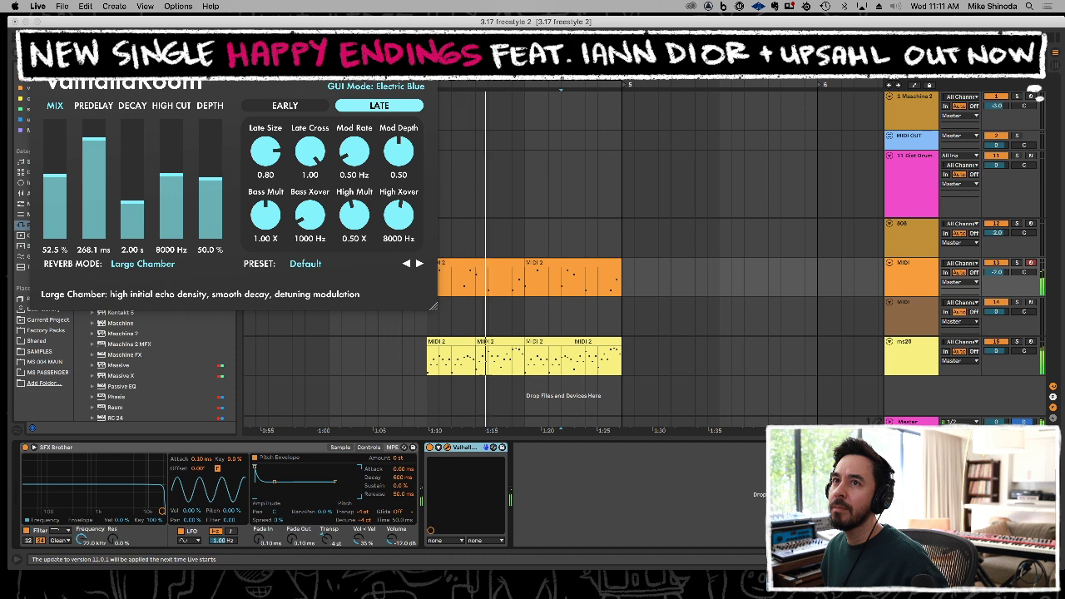
{"action": "left_click", "coordinate": [36, 62]}
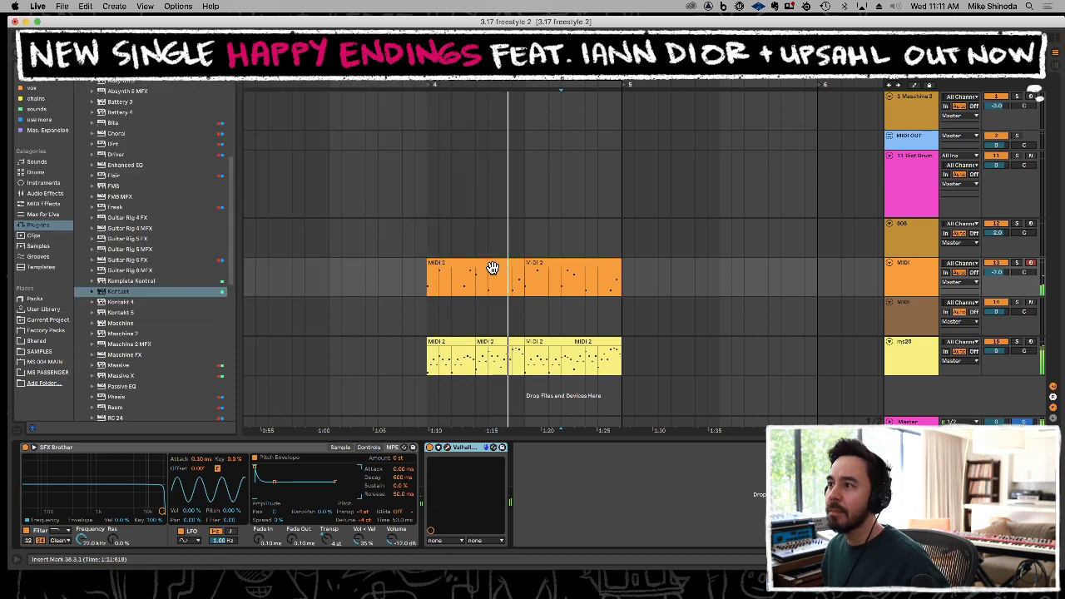
Rename the orange SFX Brother track as Ice chime and lower its volume to -5.0 dB.
{"action": "left_click", "coordinate": [913, 268]}
{"action": "key", "text": "super+r"}
{"action": "key", "text": "BackSpace"}
{"action": "type", "text": "Ice chime"}
{"action": "key", "text": "Return"}
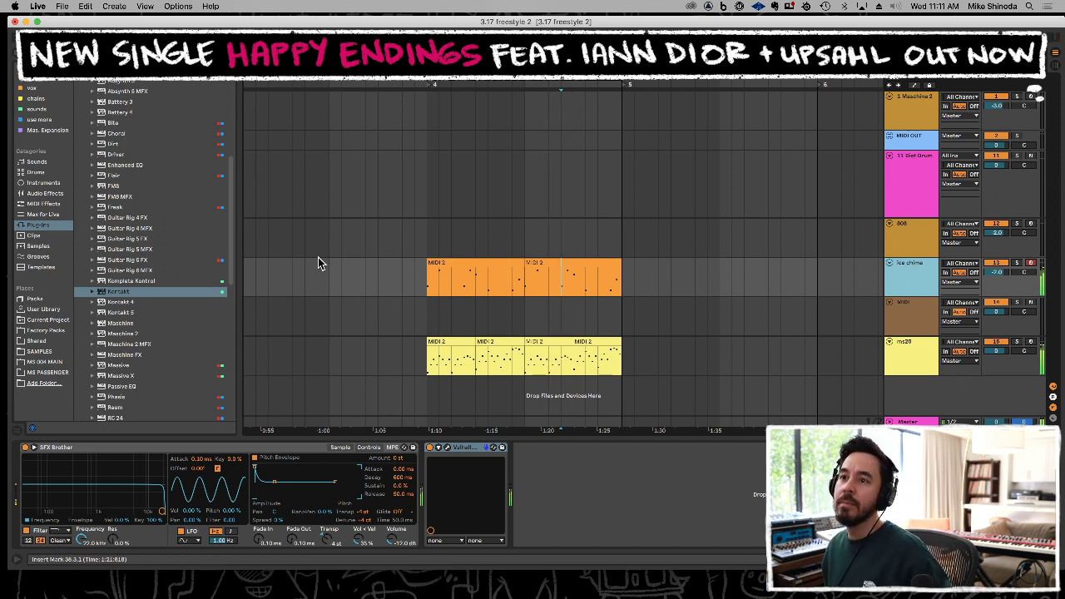
{"action": "left_click_drag", "start_coordinate": [999, 274], "coordinate": [1001, 271]}
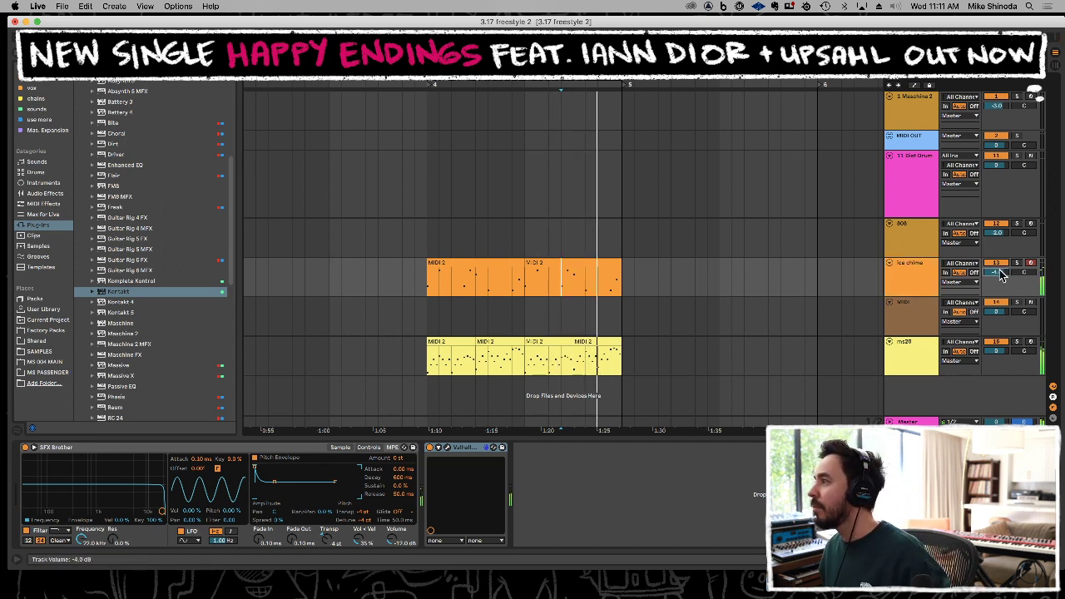
Audition the 808 bass and the Dist Drum pads against the looping ms20 and Ice chime section.
{"action": "left_click", "coordinate": [918, 222]}
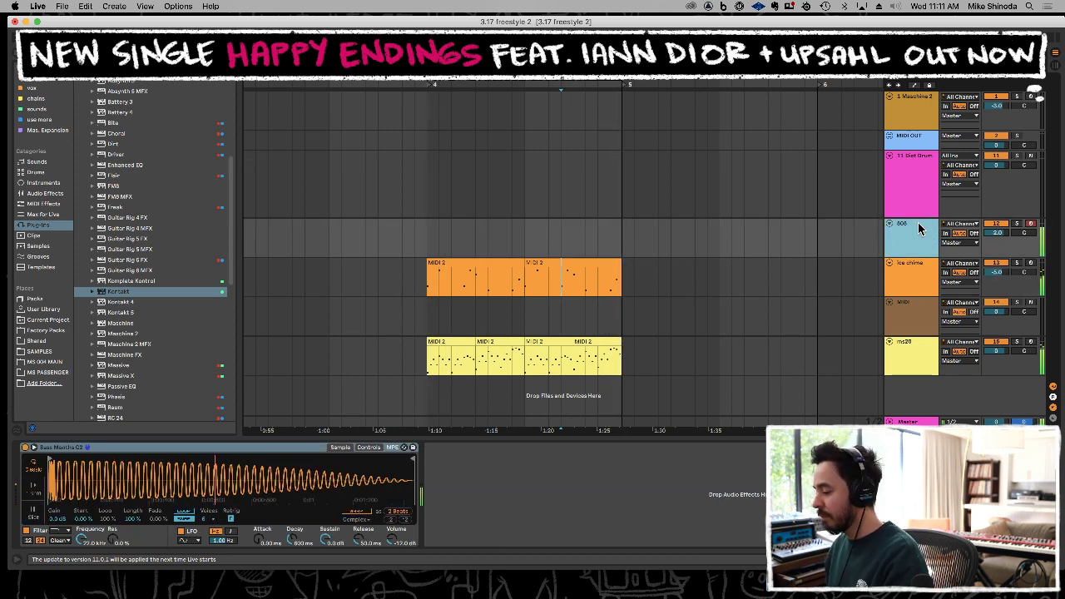
{"action": "left_click", "coordinate": [911, 205]}
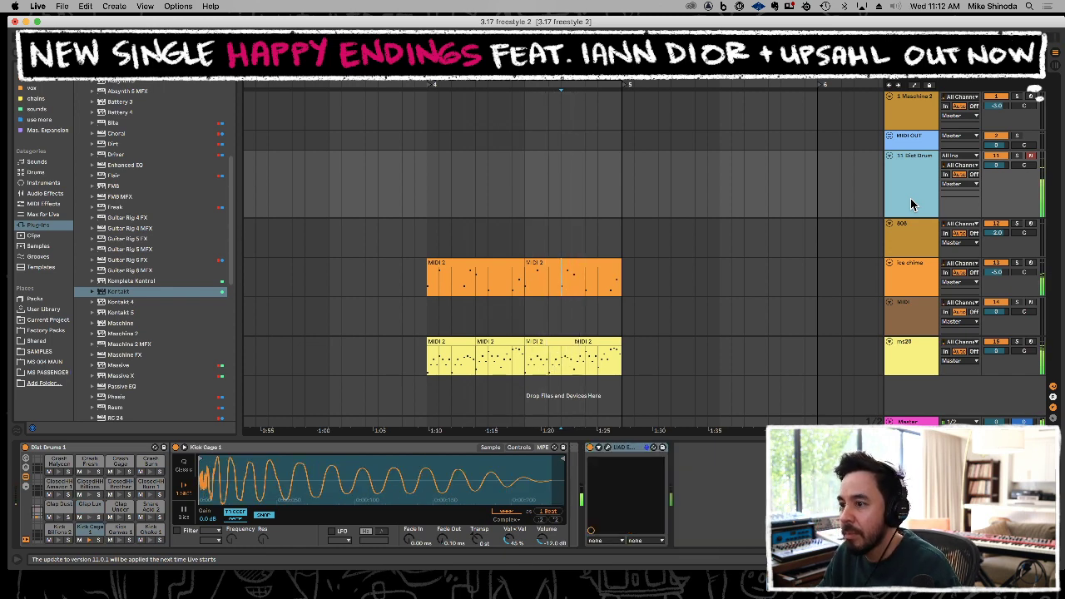
{"action": "key", "text": "space"}
{"action": "key", "text": "space"}
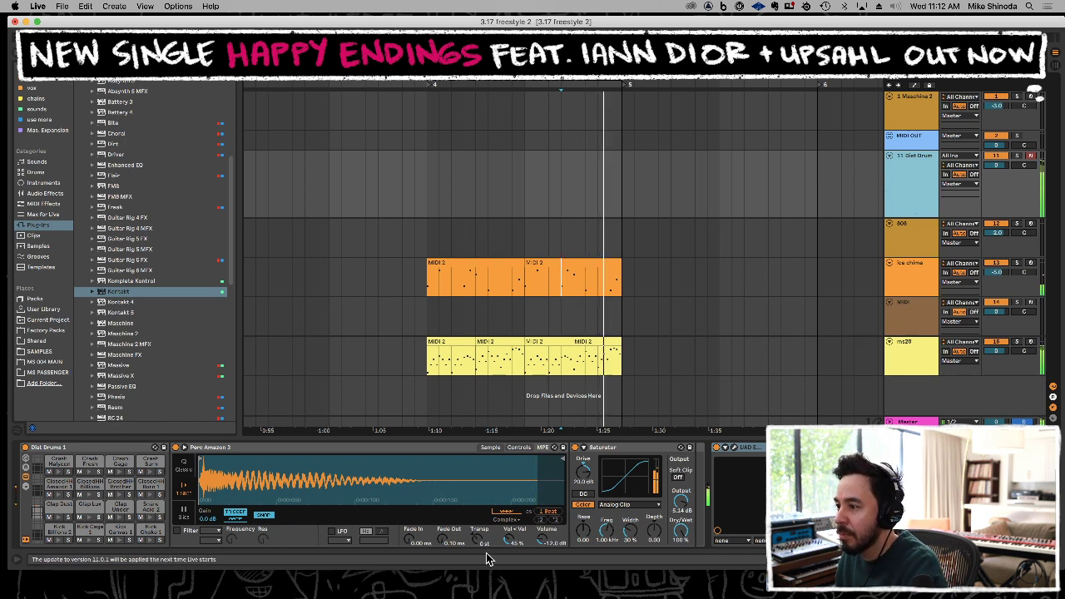
{"action": "key", "text": "space"}
{"action": "key", "text": "space"}
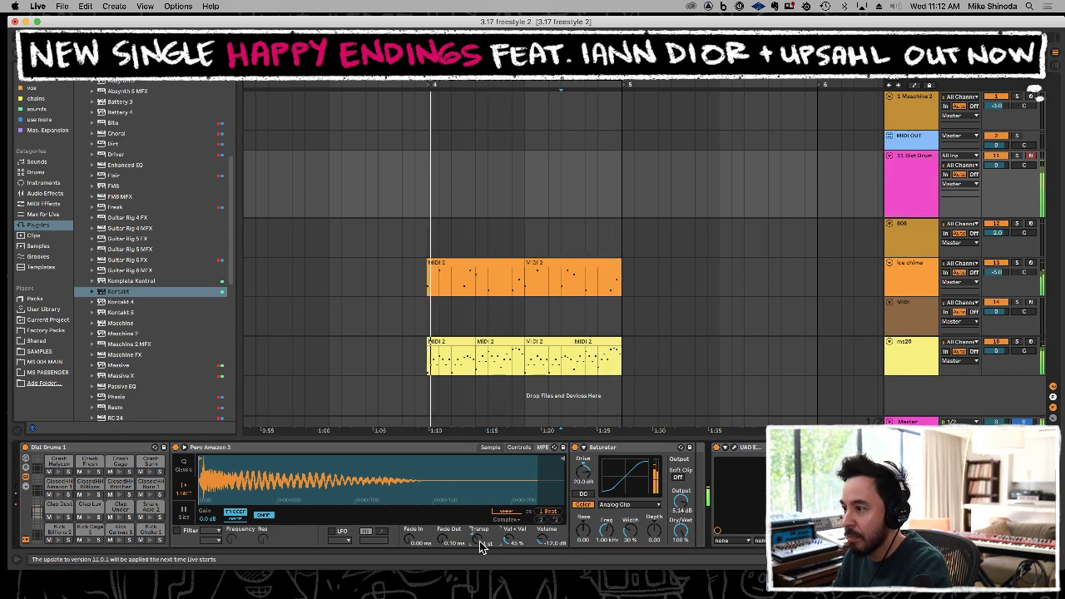
{"action": "key", "text": "space"}
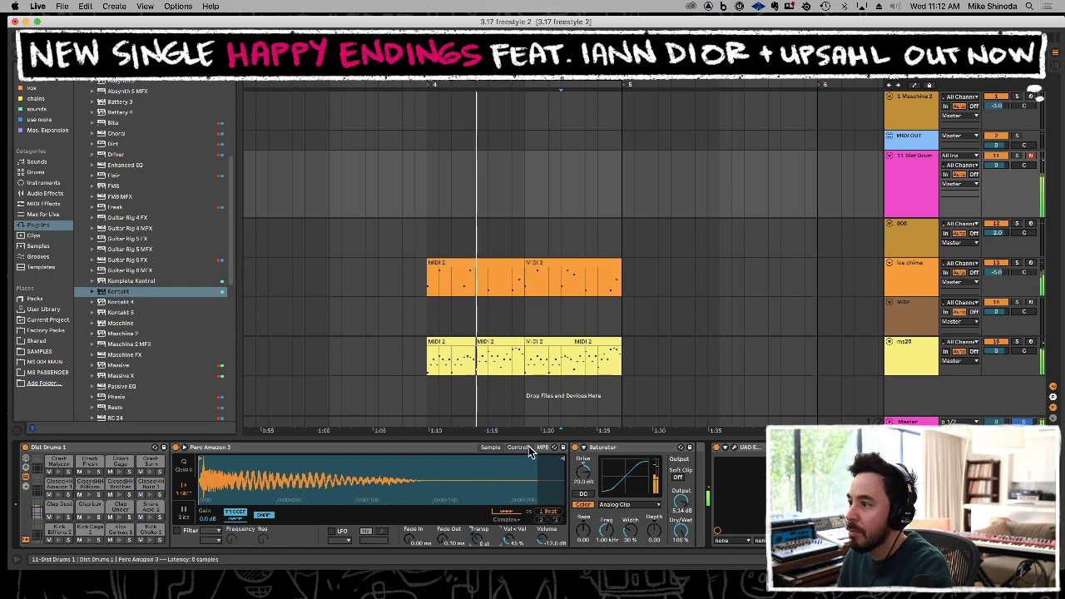
Show the Perc Amazon 3 pad's detailed controls, transpose it by +1 st, and play the section again.
{"action": "left_click", "coordinate": [519, 448]}
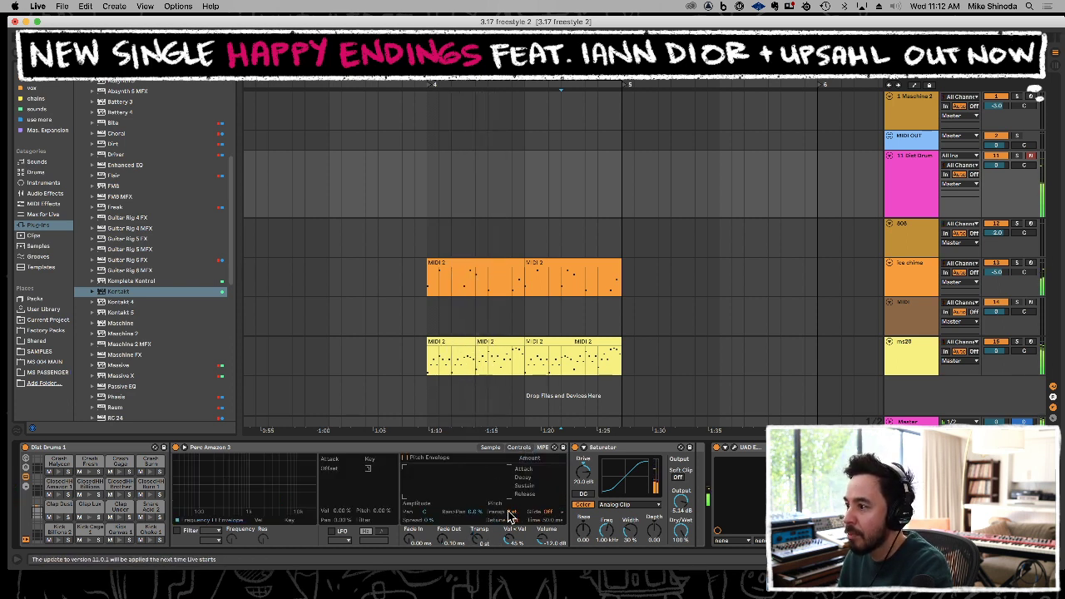
{"action": "key", "text": "Up"}
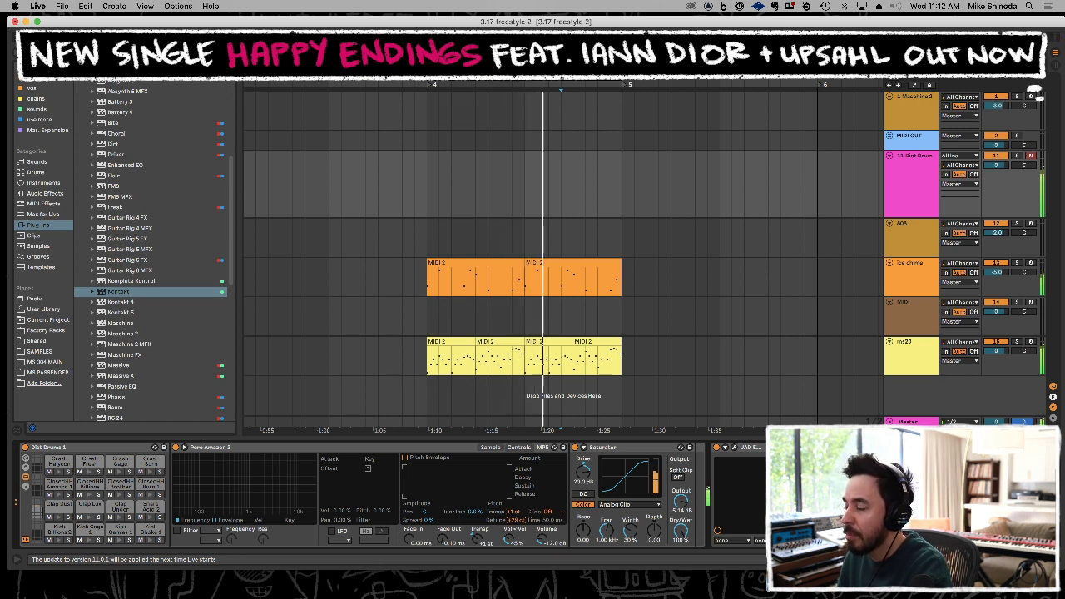
{"action": "key", "text": "space"}
{"action": "key", "text": "space"}
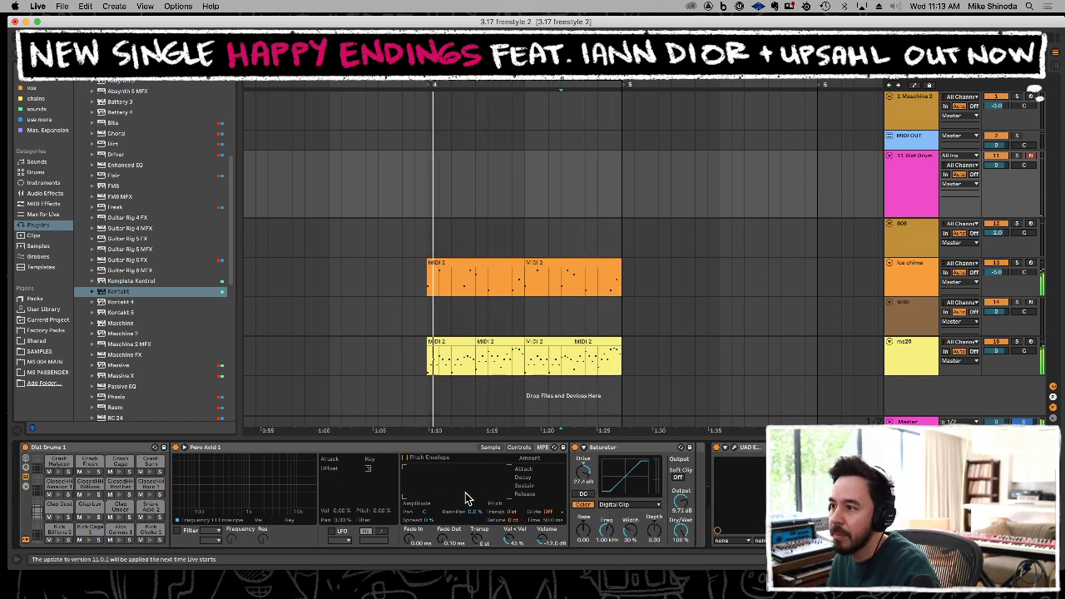
Enable a high-pass filter on the Perc Acid 1 pad of the Dist Drum rack with a 285 Hz cutoff.
{"action": "left_click_drag", "start_coordinate": [37, 511], "coordinate": [38, 501]}
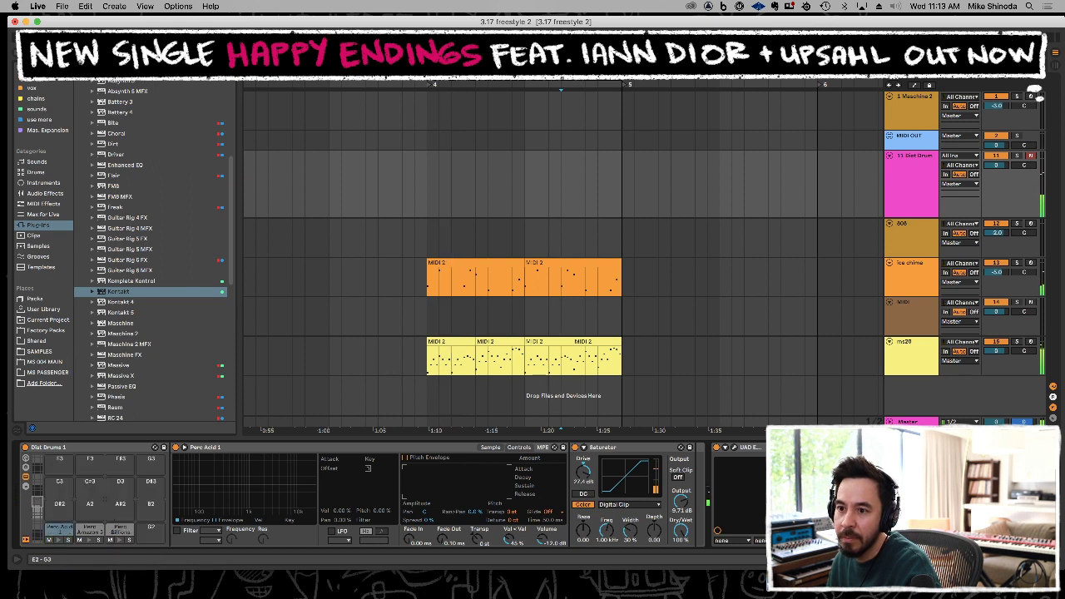
{"action": "left_click", "coordinate": [177, 531]}
{"action": "left_click", "coordinate": [212, 532]}
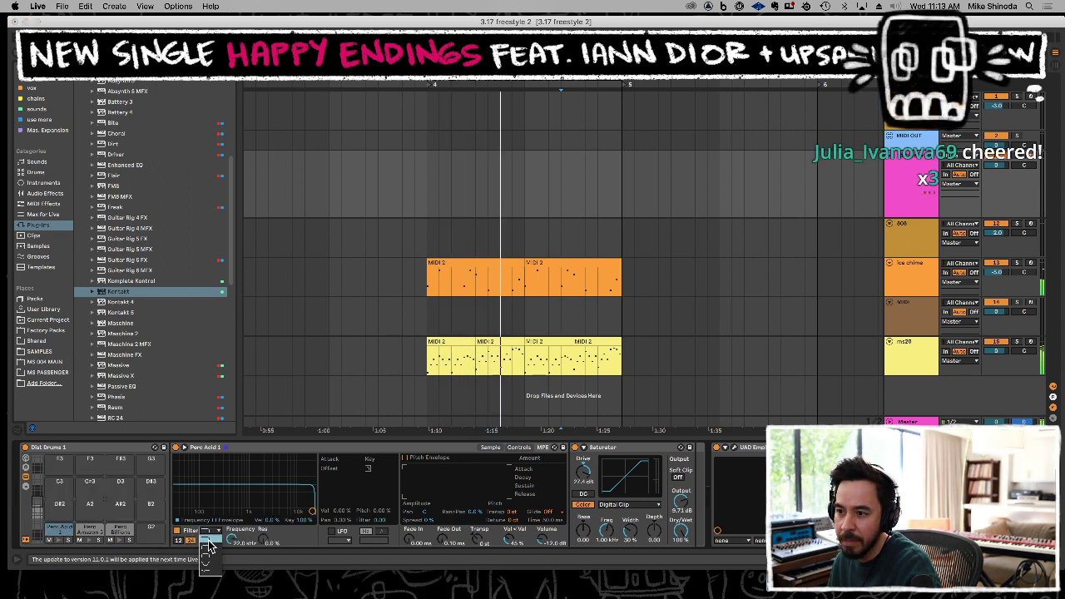
{"action": "left_click", "coordinate": [209, 549]}
{"action": "left_click_drag", "start_coordinate": [231, 542], "coordinate": [231, 591]}
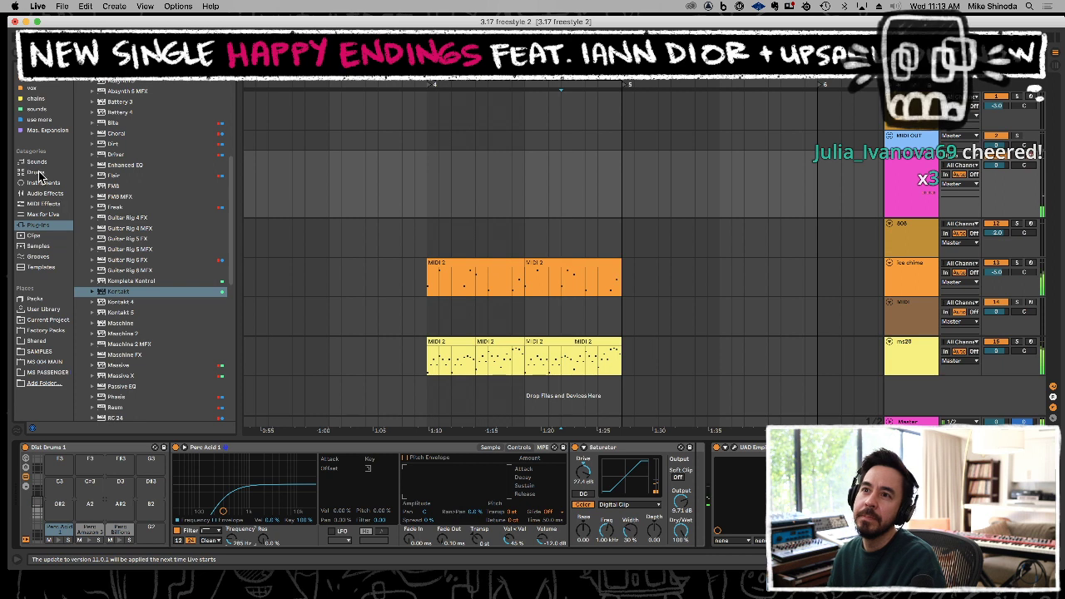
Add the Clap Hybrid preset of Hybrid Reverb directly after the Perc Acid 1 sampler and play the pad over the loop.
{"action": "left_click", "coordinate": [40, 181]}
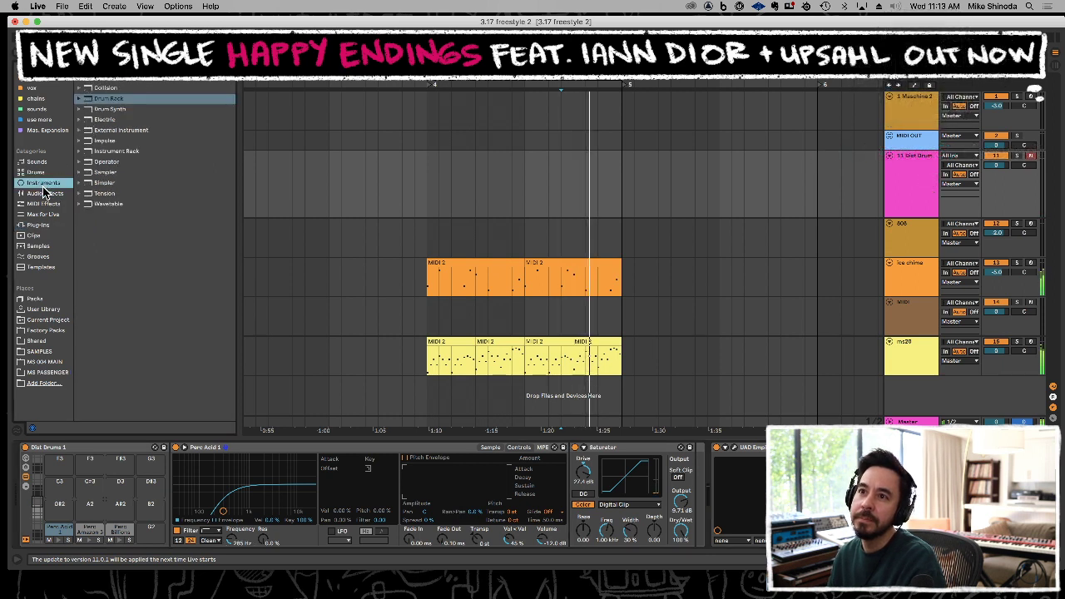
{"action": "left_click", "coordinate": [44, 192]}
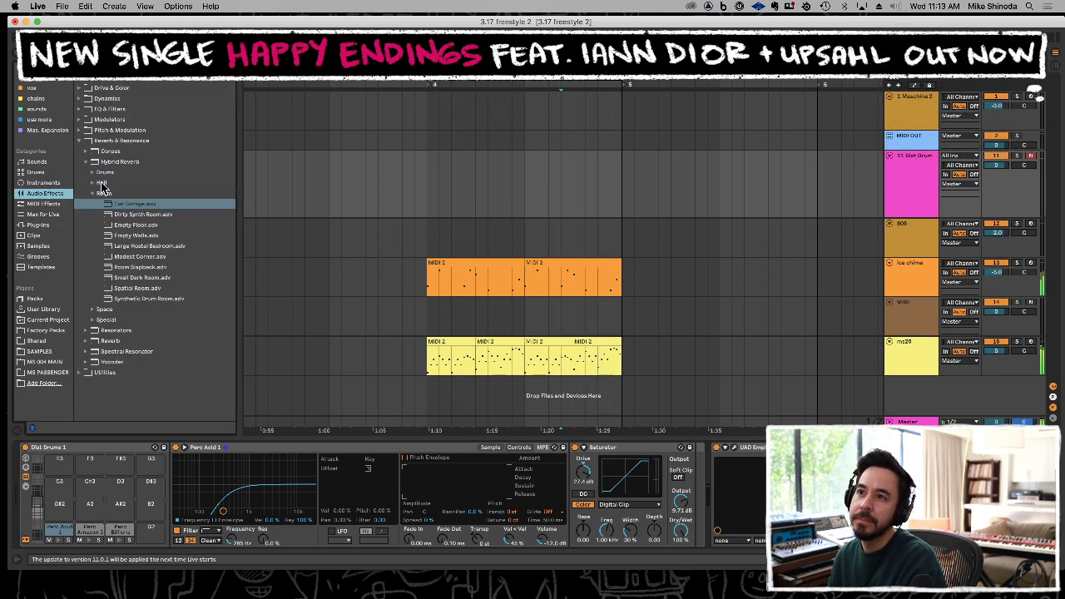
{"action": "left_click", "coordinate": [94, 173]}
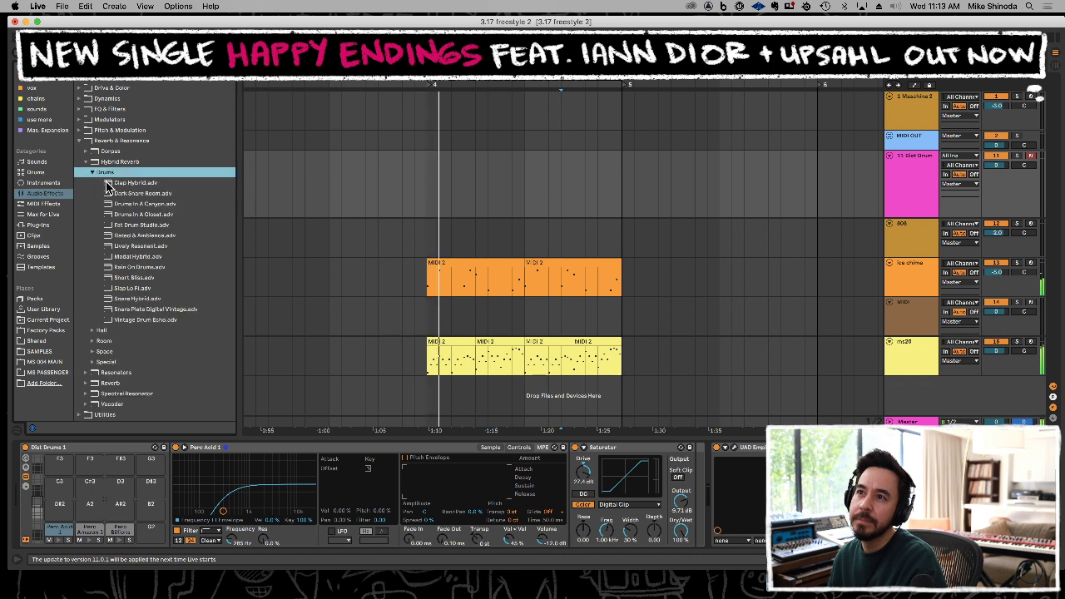
{"action": "left_click", "coordinate": [112, 184]}
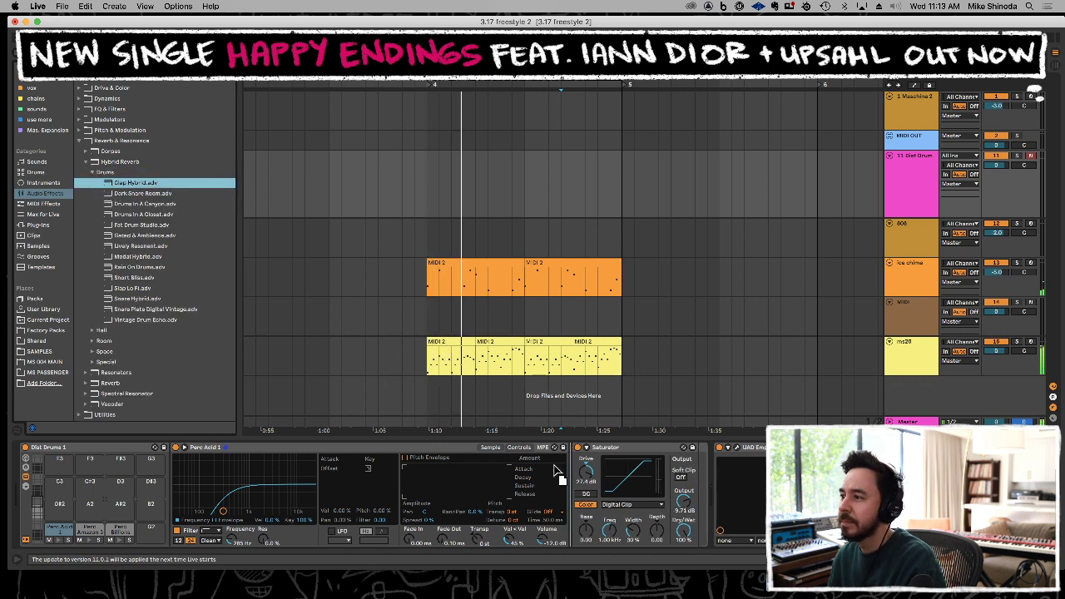
{"action": "left_click_drag", "start_coordinate": [556, 466], "coordinate": [559, 472]}
{"action": "key", "text": "space"}
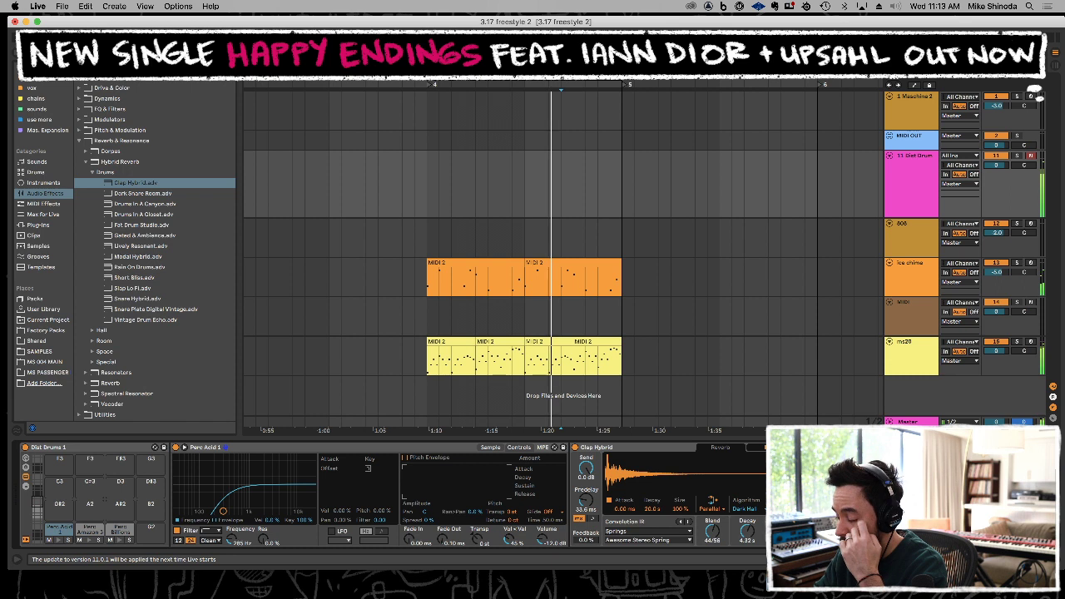
{"action": "key", "text": "space"}
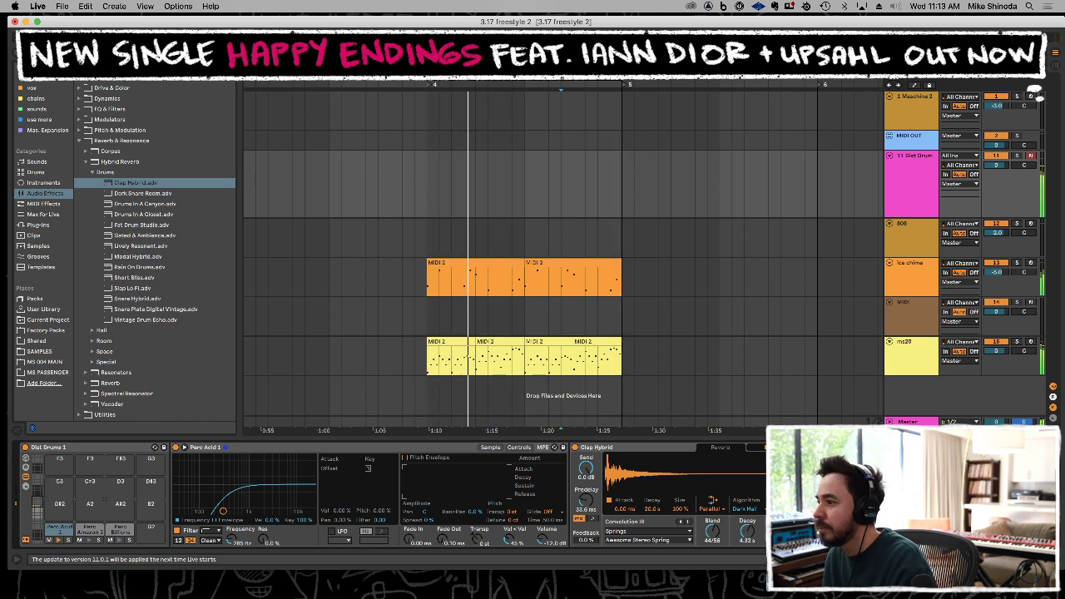
Find Auto Filter among the EQ & Filters audio effects for the Perc Acid 1 chain.
{"action": "left_click", "coordinate": [47, 183]}
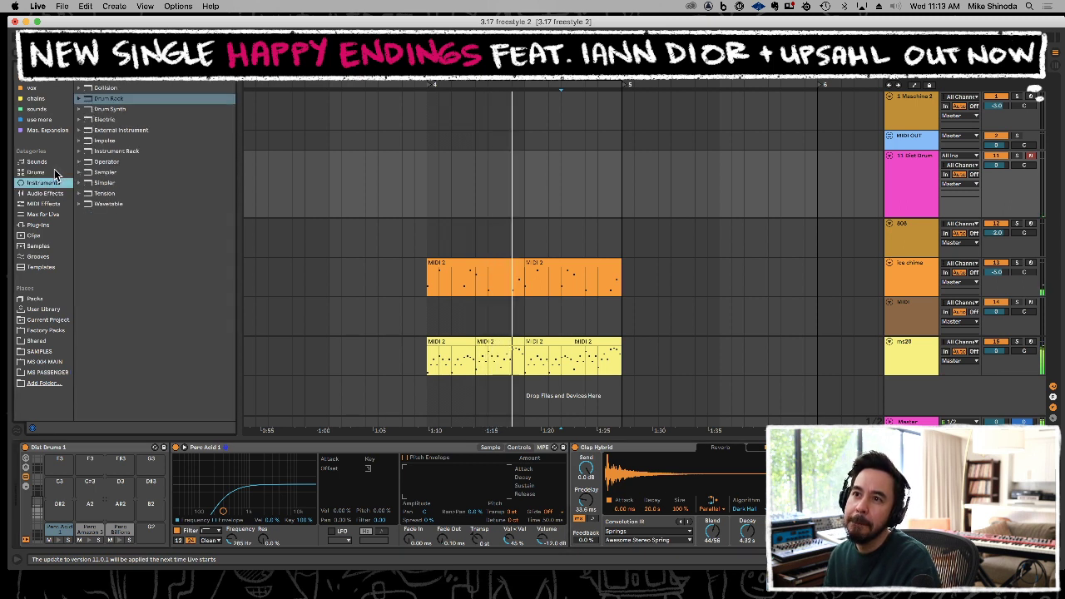
{"action": "left_click", "coordinate": [48, 193]}
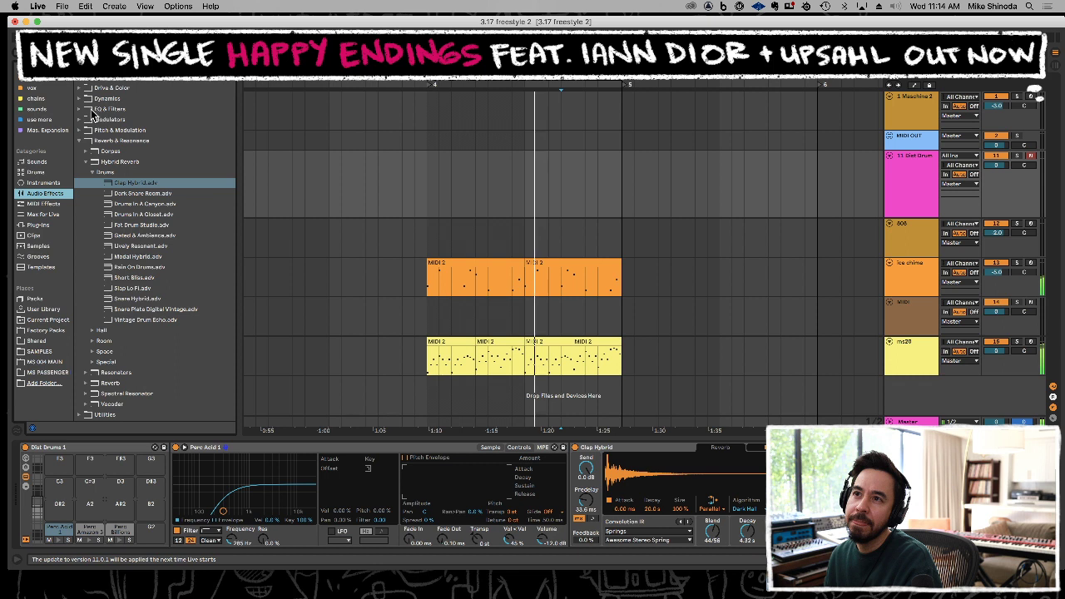
{"action": "left_click", "coordinate": [80, 109]}
{"action": "left_click", "coordinate": [97, 121]}
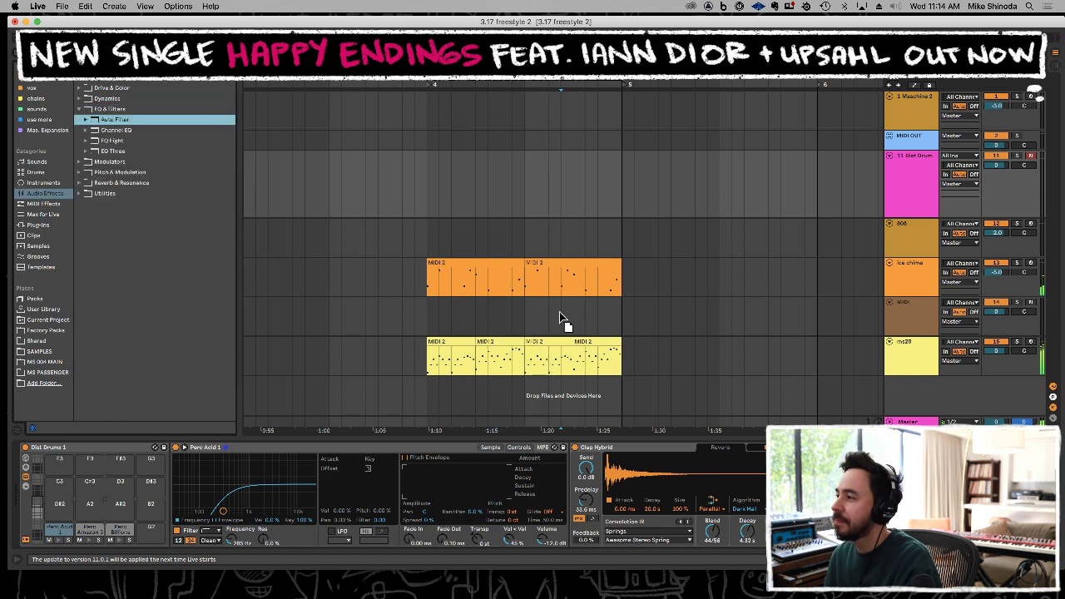
{"action": "key", "text": "Return"}
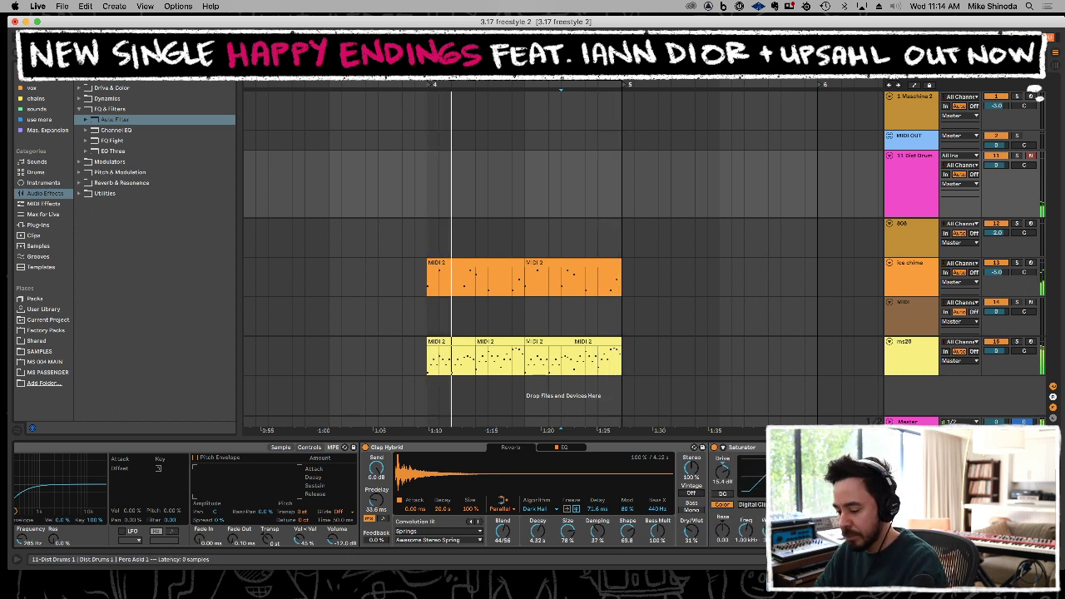
Rehearse a drum pattern on the Dist Drum pads over the looping section.
{"action": "key", "text": "space"}
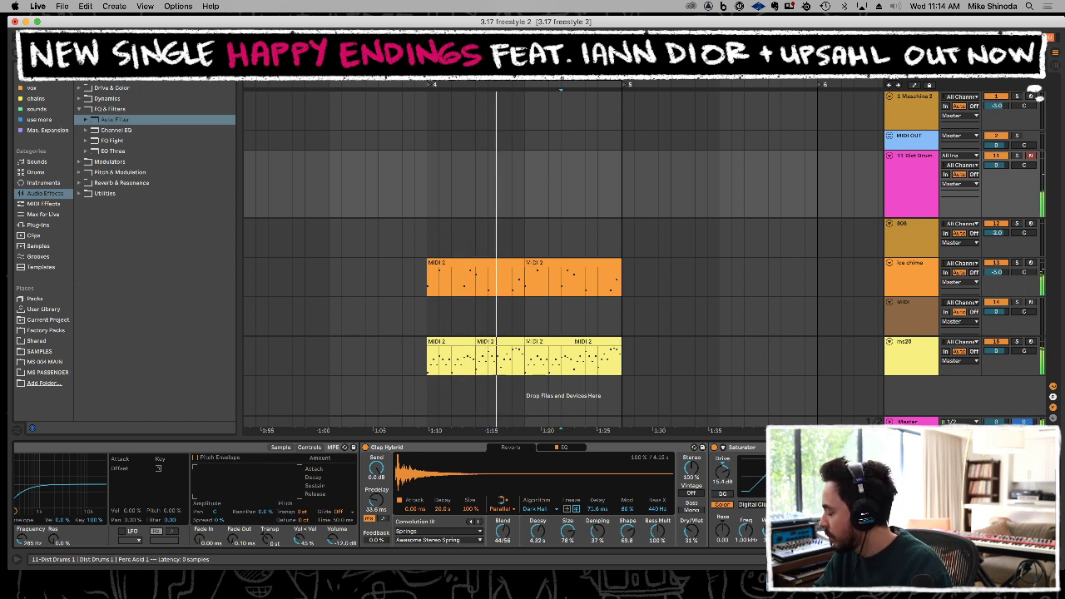
{"action": "key", "text": "Down"}
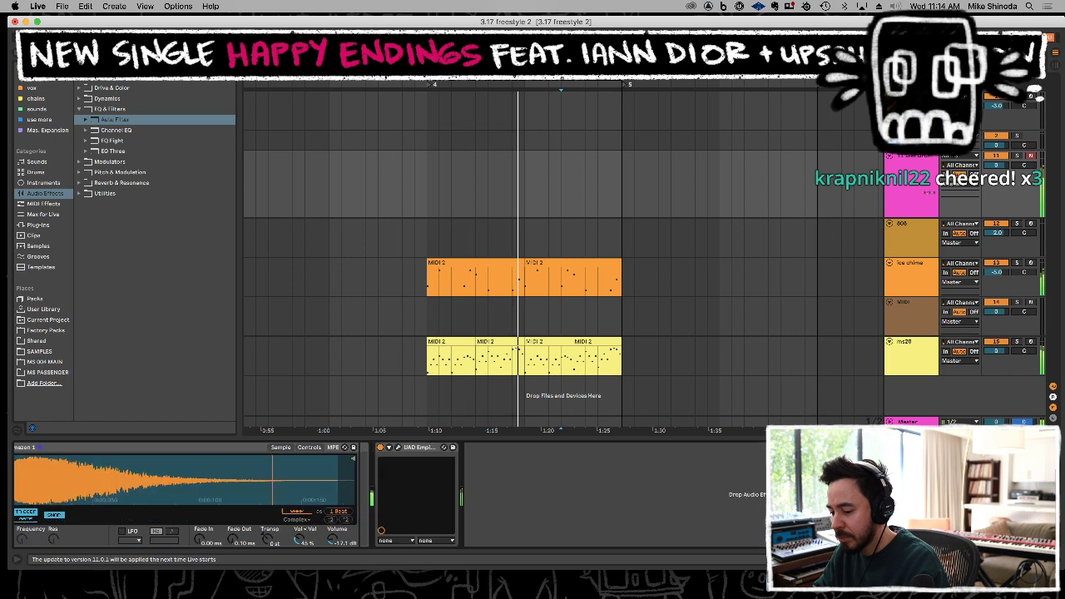
{"action": "key", "text": "Down"}
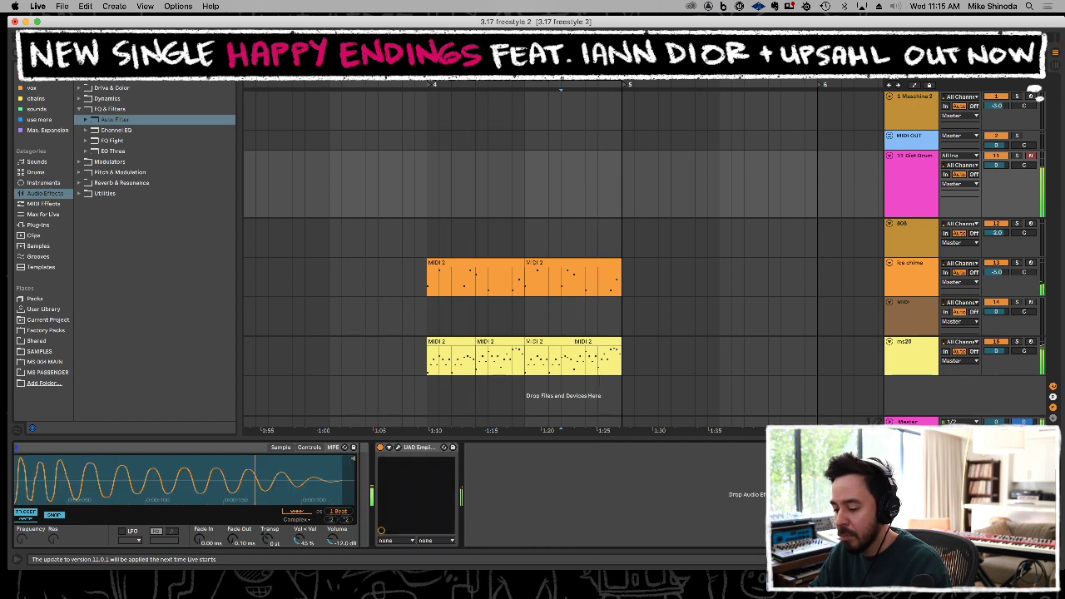
Record a four-bar pattern of Kick Cage 1, Clap Under, Perc Amazon 3 and Perc Acid 1 hits on the Dist Drum track from bar 33.
{"action": "key", "text": "F9"}
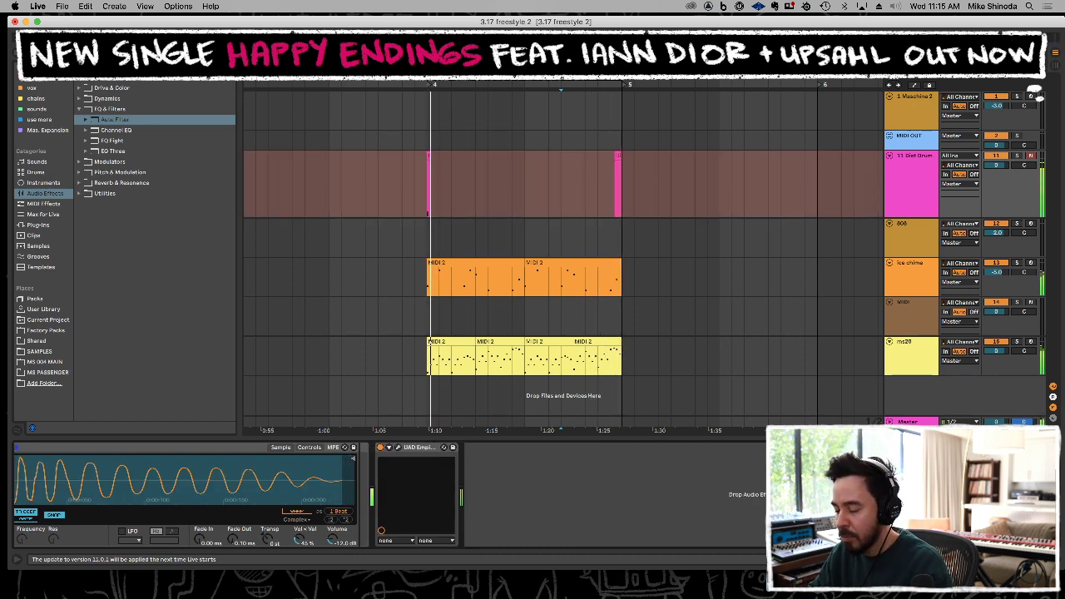
{"action": "key", "text": "Down"}
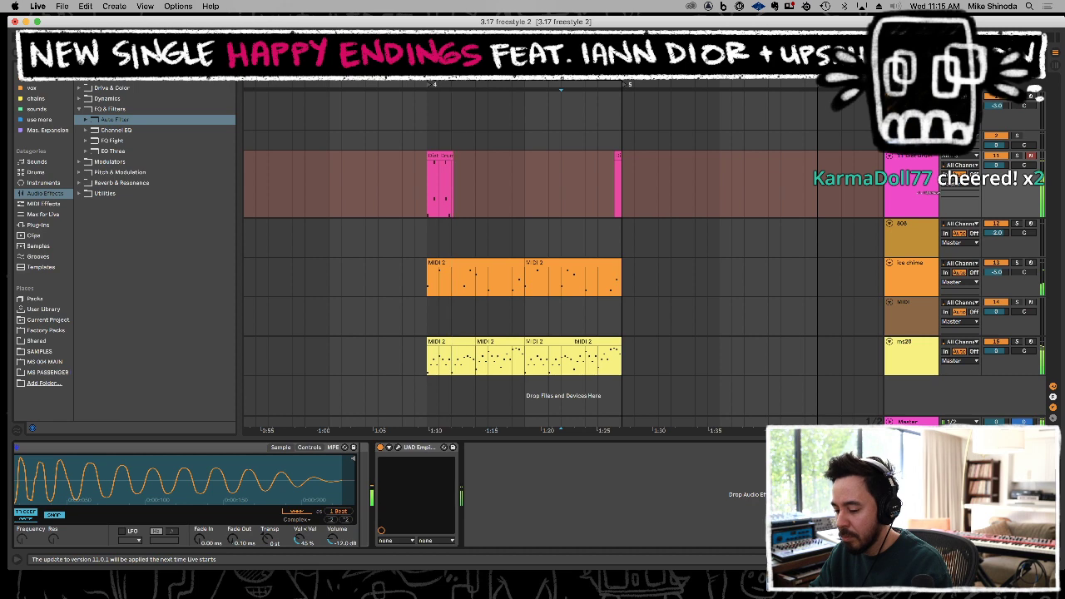
{"action": "key", "text": "Up"}
{"action": "key", "text": "Down"}
{"action": "key", "text": "Down"}
{"action": "key", "text": "Up"}
{"action": "key", "text": "Down"}
{"action": "key", "text": "Up"}
{"action": "key", "text": "Down"}
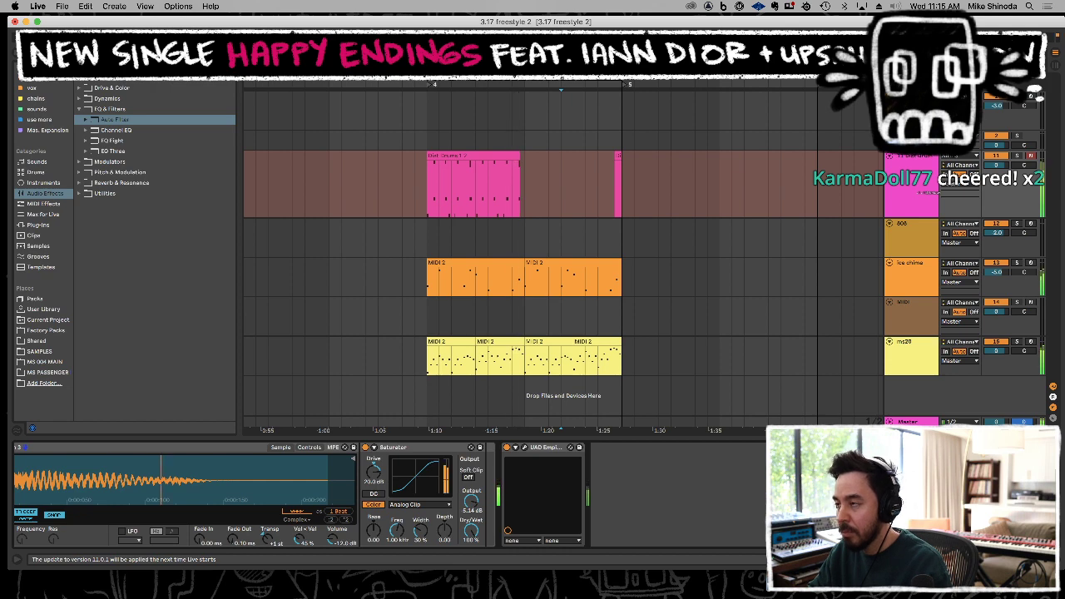
{"action": "key", "text": "Up"}
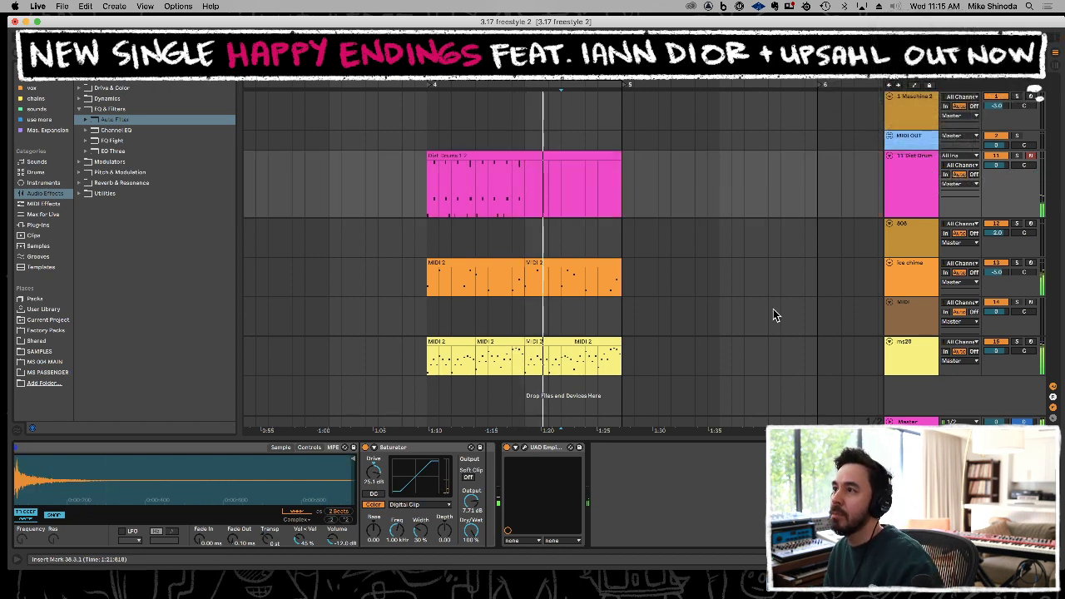
Quantize the recorded Dist Drum notes and duplicate the clip's first four bars onto bars 37 to 41.
{"action": "double_click", "coordinate": [517, 159]}
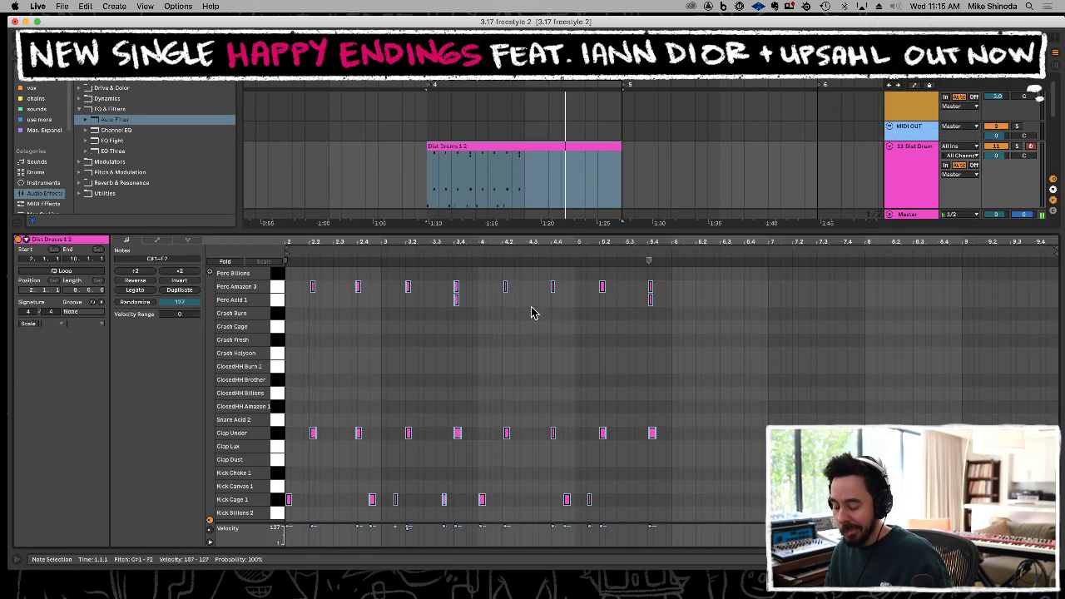
{"action": "left_click", "coordinate": [554, 369]}
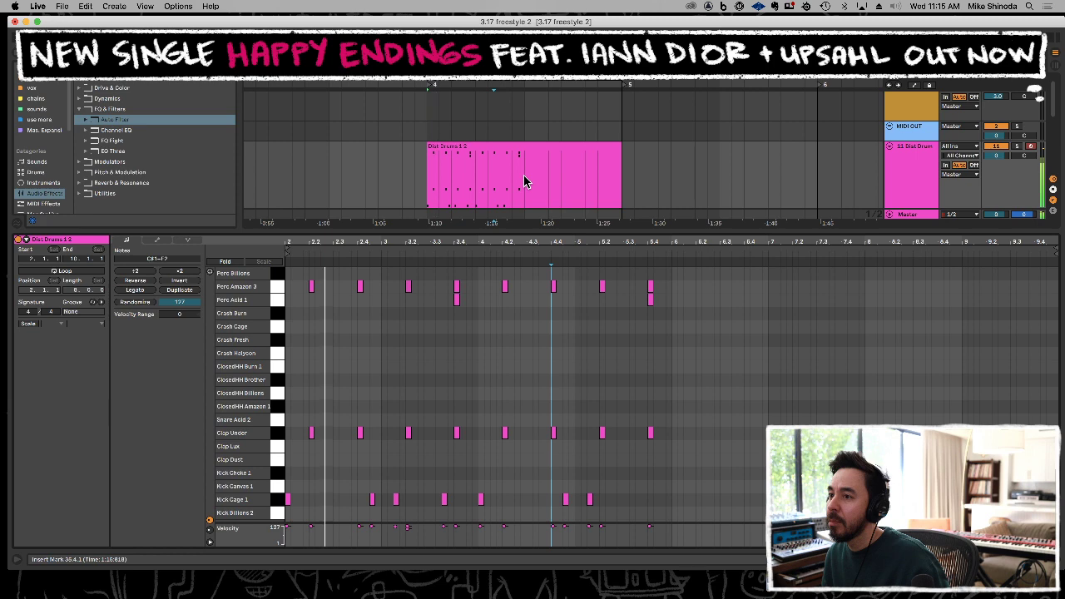
{"action": "left_click_drag", "start_coordinate": [524, 181], "coordinate": [428, 176]}
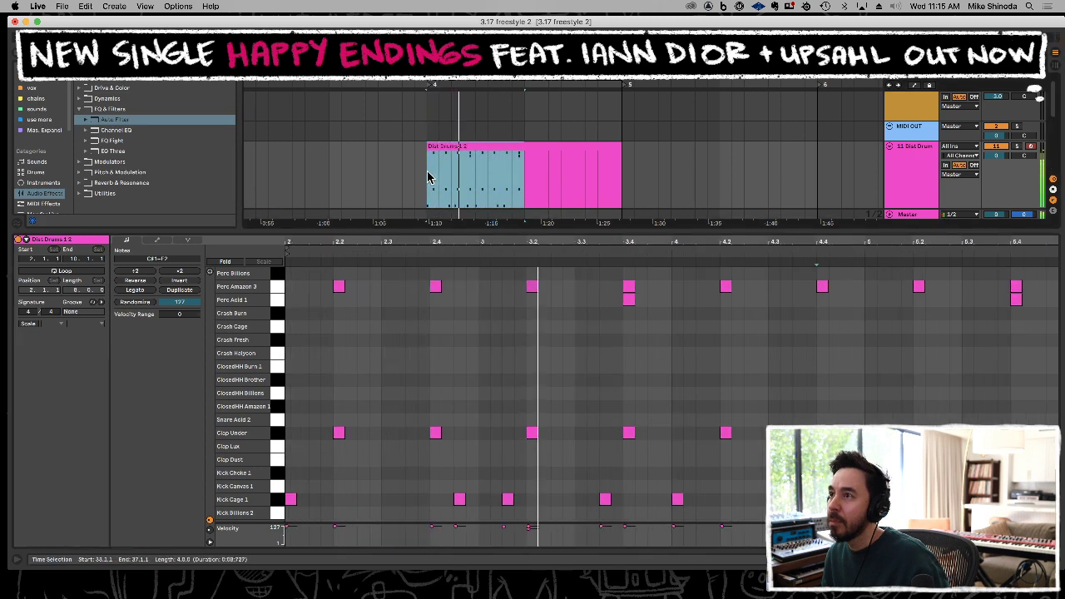
{"action": "key", "text": "super+d"}
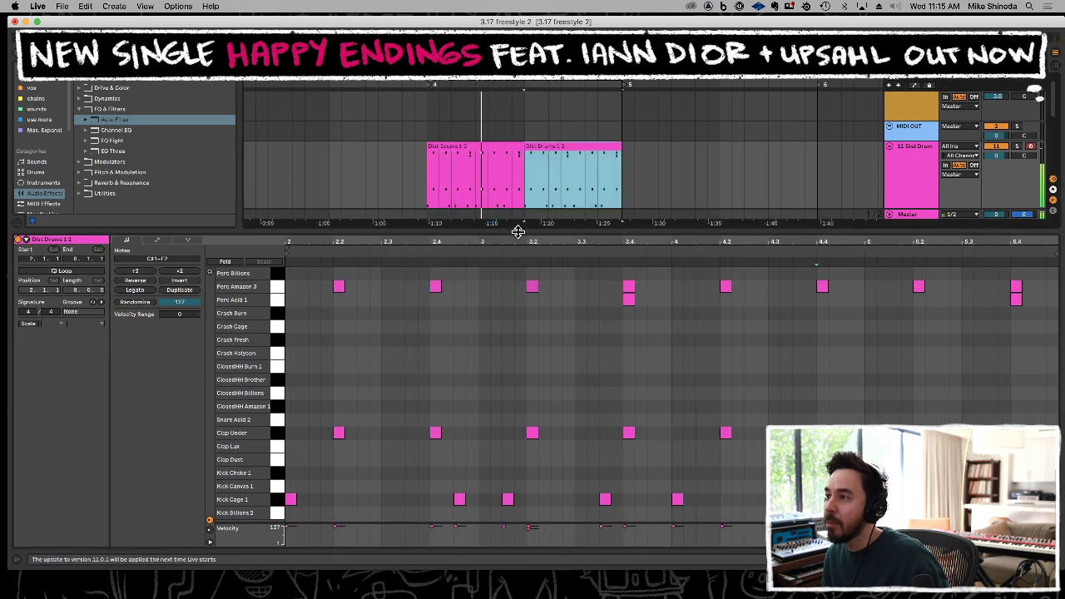
{"action": "key", "text": "super+alt+l"}
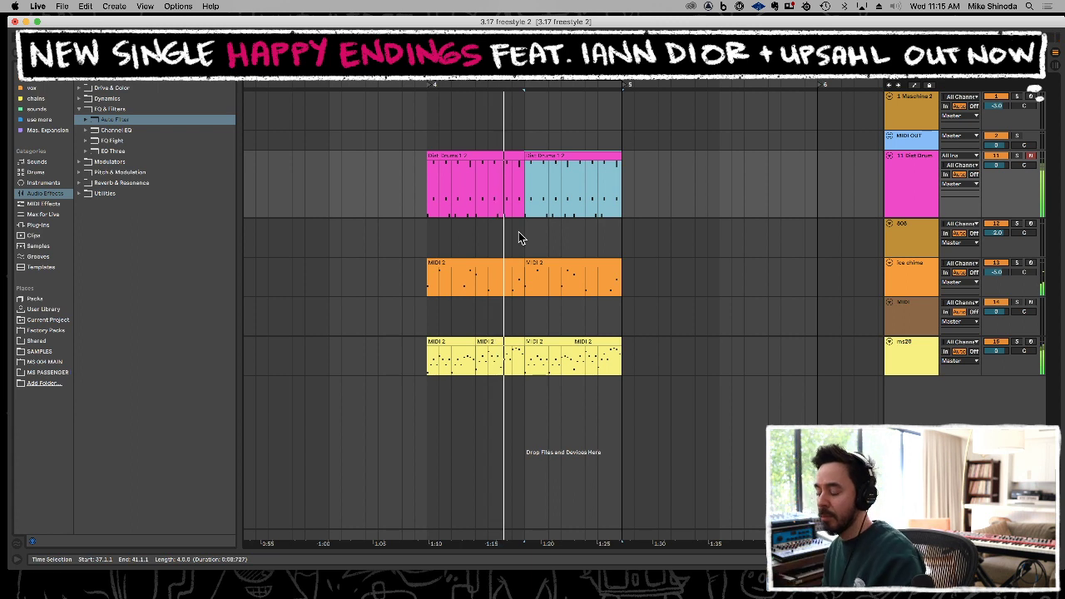
Overdub a ClosedHH Brother hi-hat pattern onto the Dist Drum section starting at bar 33.
{"action": "key", "text": "space"}
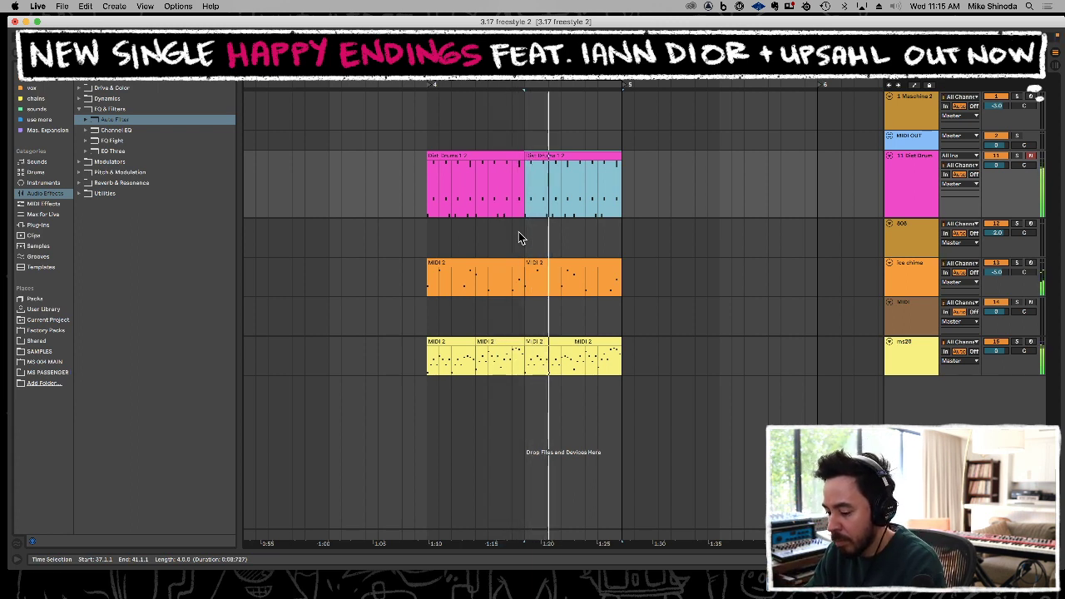
{"action": "key", "text": "space"}
{"action": "key", "text": "space"}
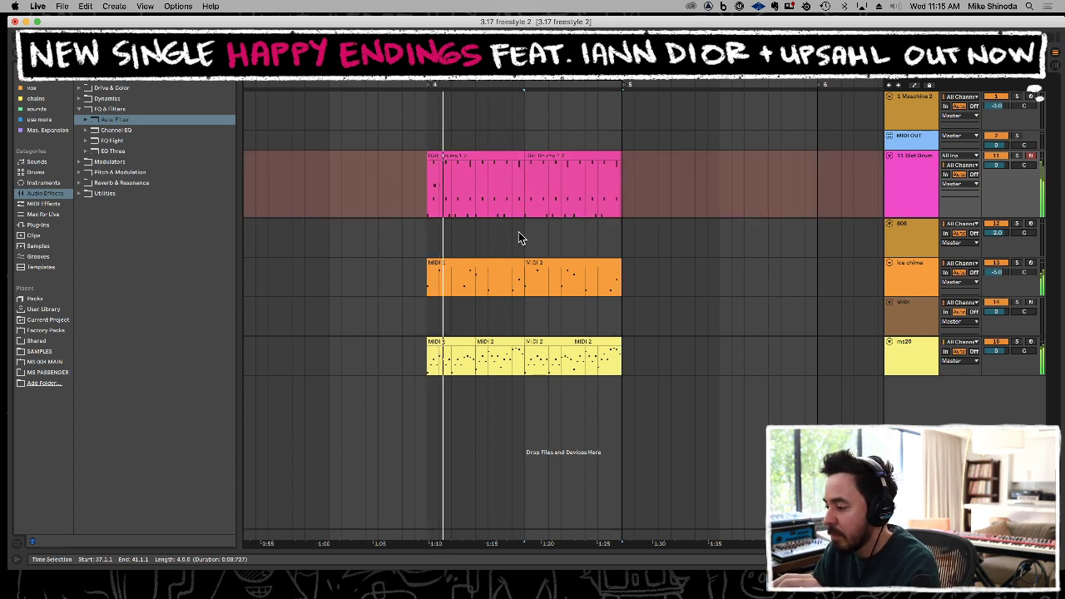
{"action": "key", "text": "space"}
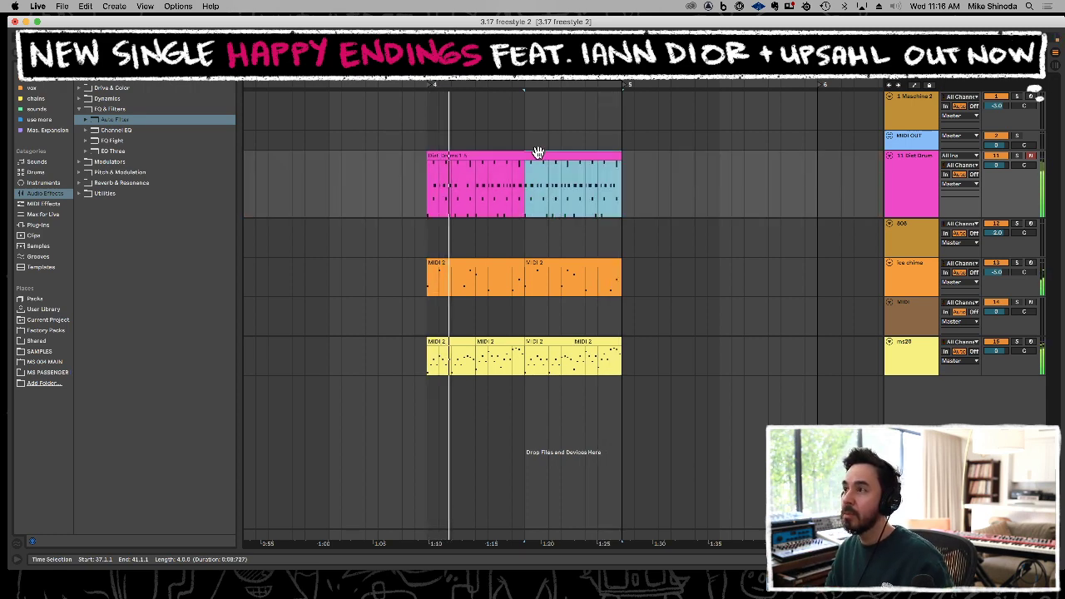
Select the ClosedHH Brother notes in the Dist Drum clip, and paste a copy of bars 37 to 39 over bars 33 to 35.
{"action": "double_click", "coordinate": [539, 152]}
{"action": "left_click", "coordinate": [281, 383]}
{"action": "left_click", "coordinate": [529, 197]}
{"action": "left_click_drag", "start_coordinate": [529, 198], "coordinate": [615, 178]}
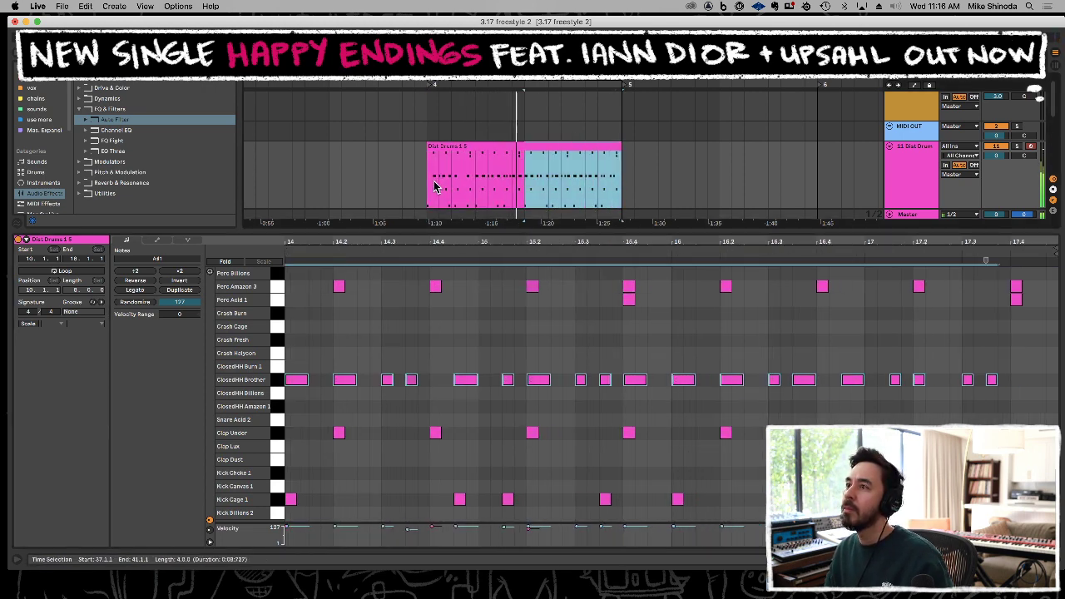
{"action": "left_click", "coordinate": [575, 190], "text": "shift"}
{"action": "key", "text": "super+l"}
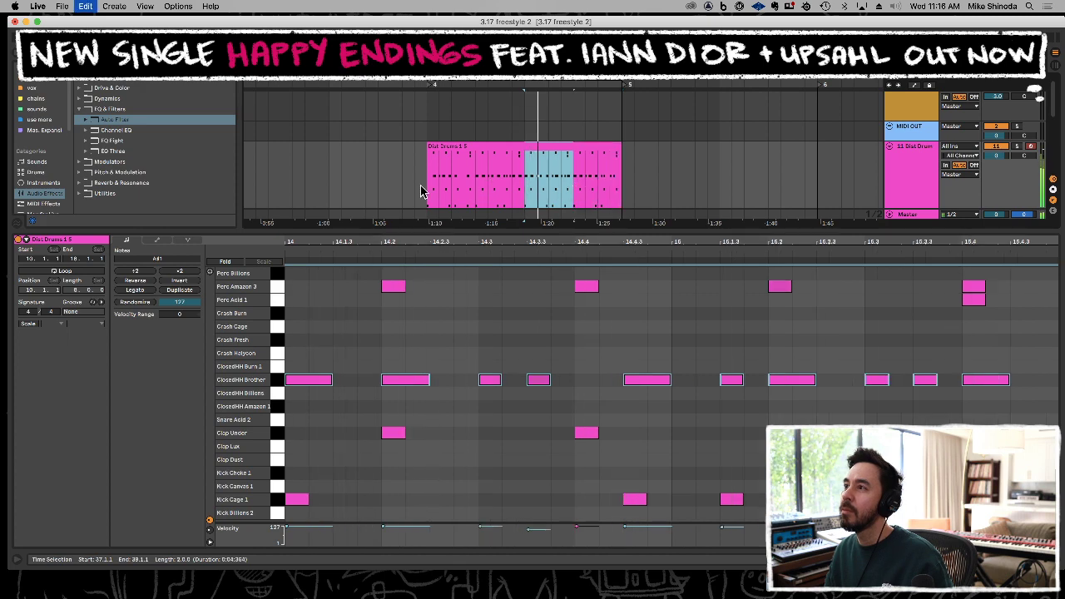
{"action": "left_click_drag", "start_coordinate": [426, 189], "coordinate": [466, 196]}
Consolidate the Dist Drum clips from bar 33 to bar 41 into one clip and close the note editor.
{"action": "left_click", "coordinate": [623, 184], "text": "shift"}
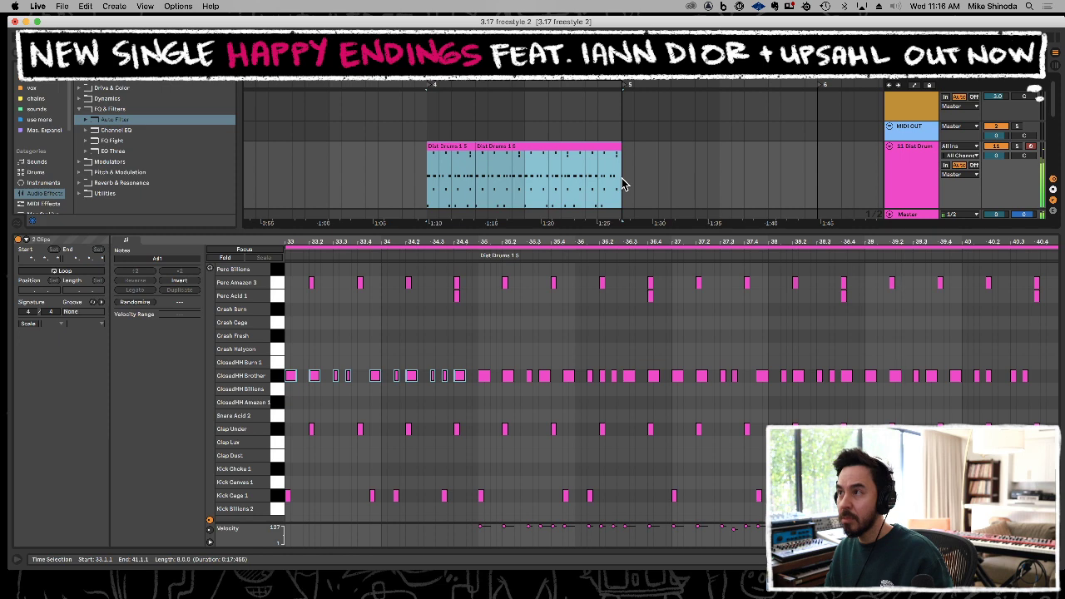
{"action": "key", "text": "super+j"}
{"action": "key", "text": "super+alt+l"}
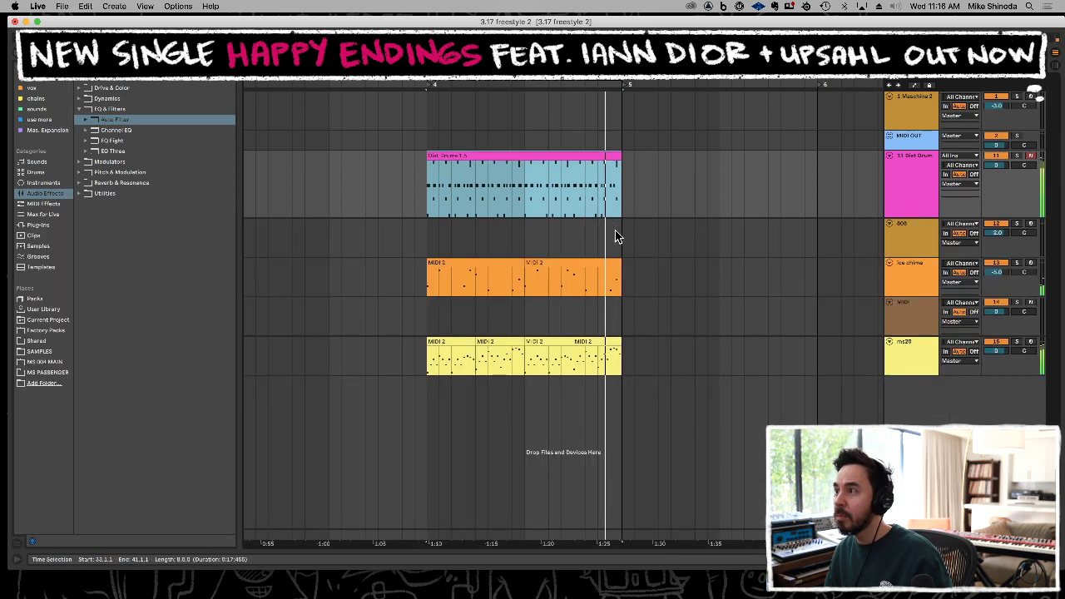
Arm the 808 track and record a bass line of C3, C4, D#3 and F3 notes from bar 33.
{"action": "left_click", "coordinate": [907, 233]}
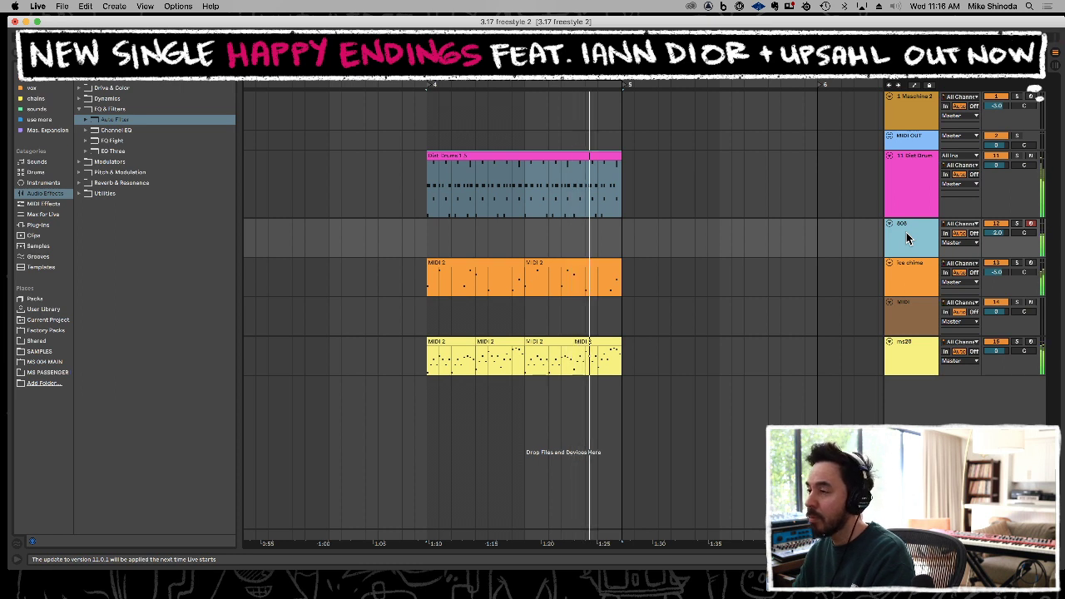
{"action": "key", "text": "F9"}
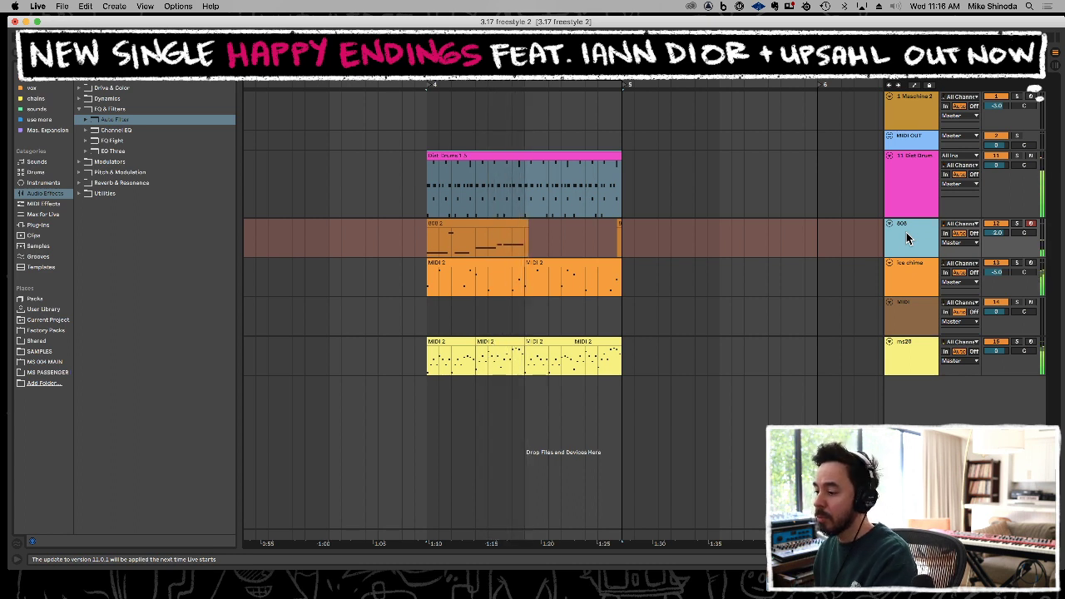
{"action": "key", "text": "F9"}
{"action": "key", "text": "space"}
Duplicate the first four bars of the 808 bass clip onto bars 37 to 41 and close the note editor.
{"action": "left_click_drag", "start_coordinate": [523, 242], "coordinate": [429, 231]}
{"action": "double_click", "coordinate": [438, 225]}
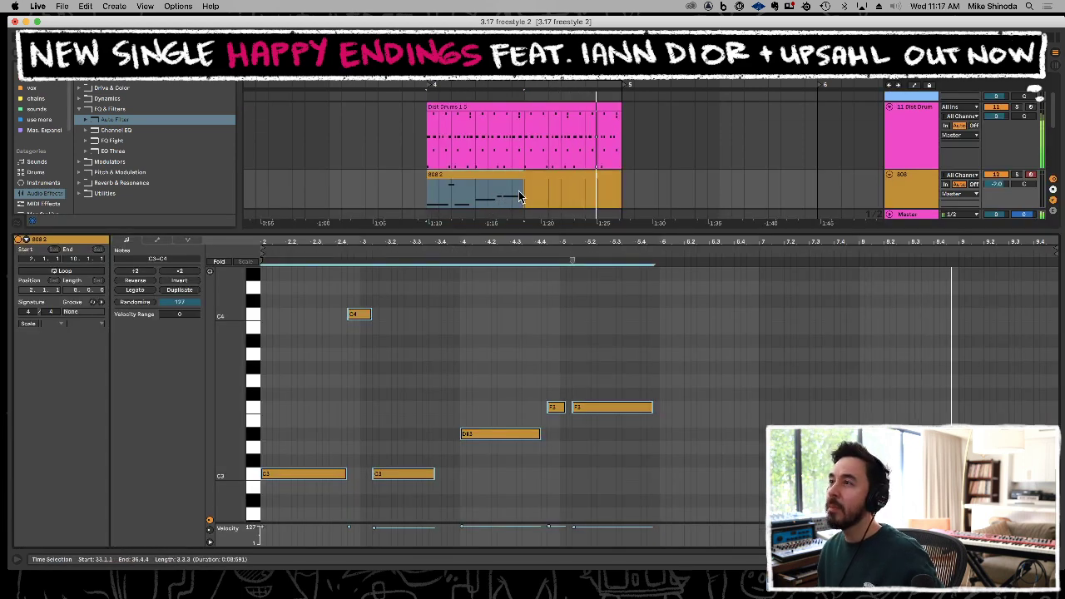
{"action": "left_click_drag", "start_coordinate": [523, 190], "coordinate": [425, 189]}
{"action": "key", "text": "super+d"}
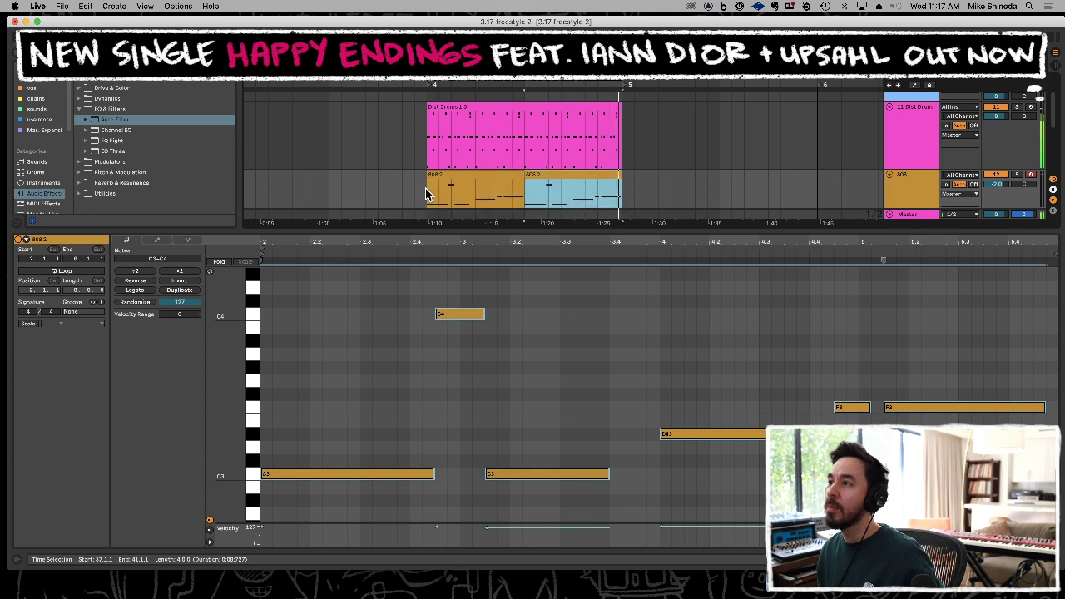
{"action": "double_click", "coordinate": [506, 232]}
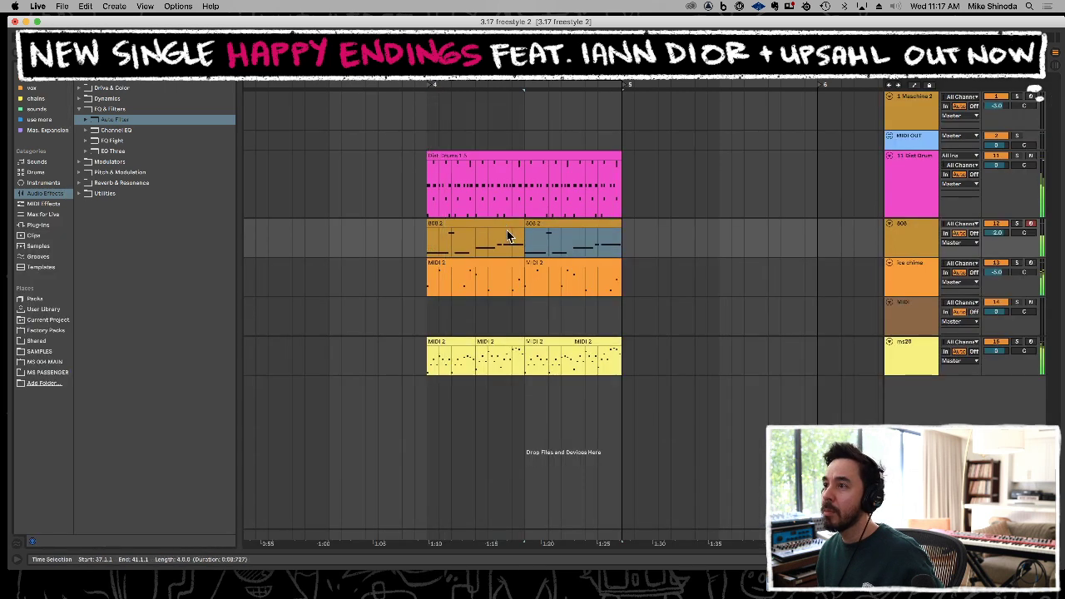
Play the section while arming the MIDI track to audition its sound, and switch to the ms20 track.
{"action": "key", "text": "space"}
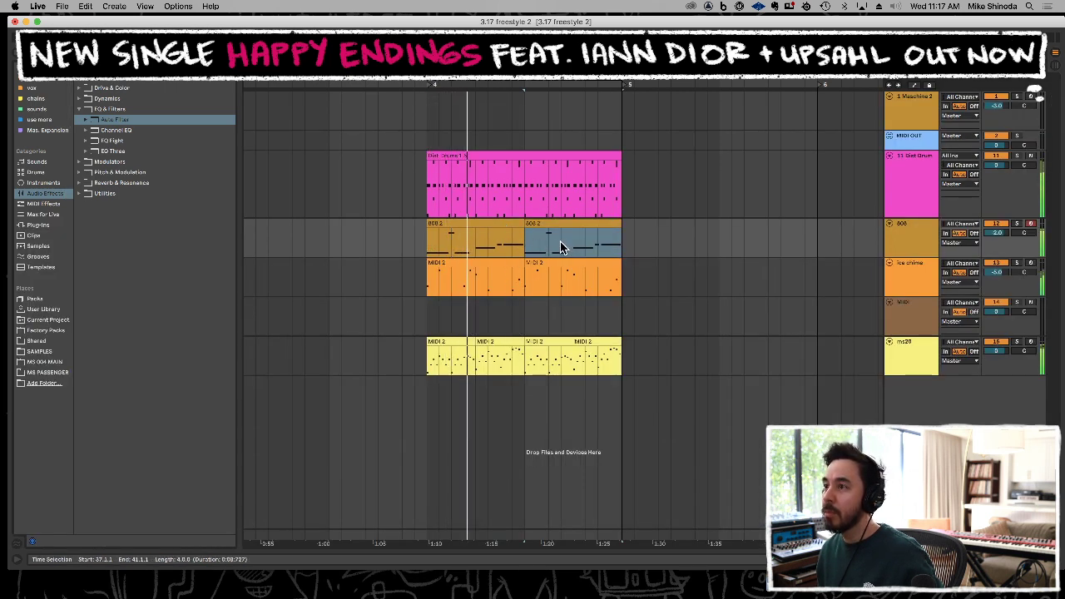
{"action": "left_click", "coordinate": [917, 307]}
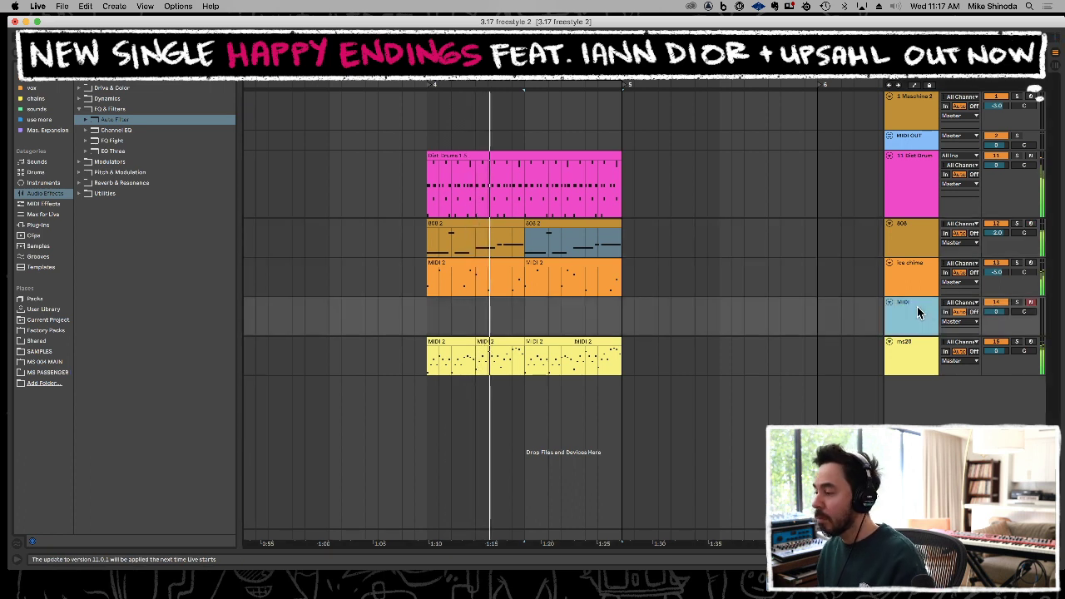
{"action": "key", "text": "space"}
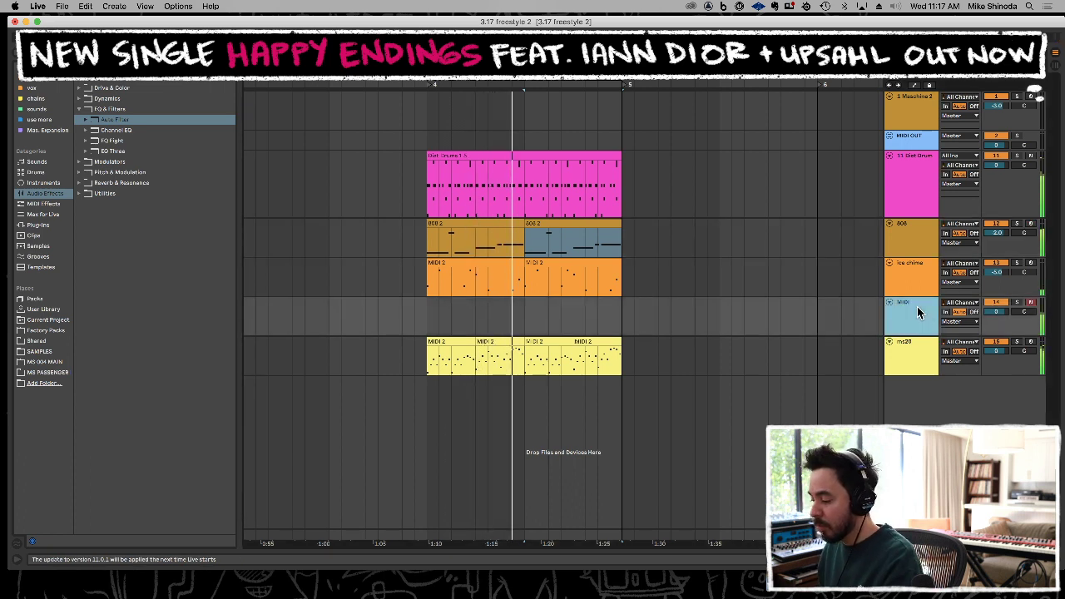
{"action": "left_click", "coordinate": [915, 360]}
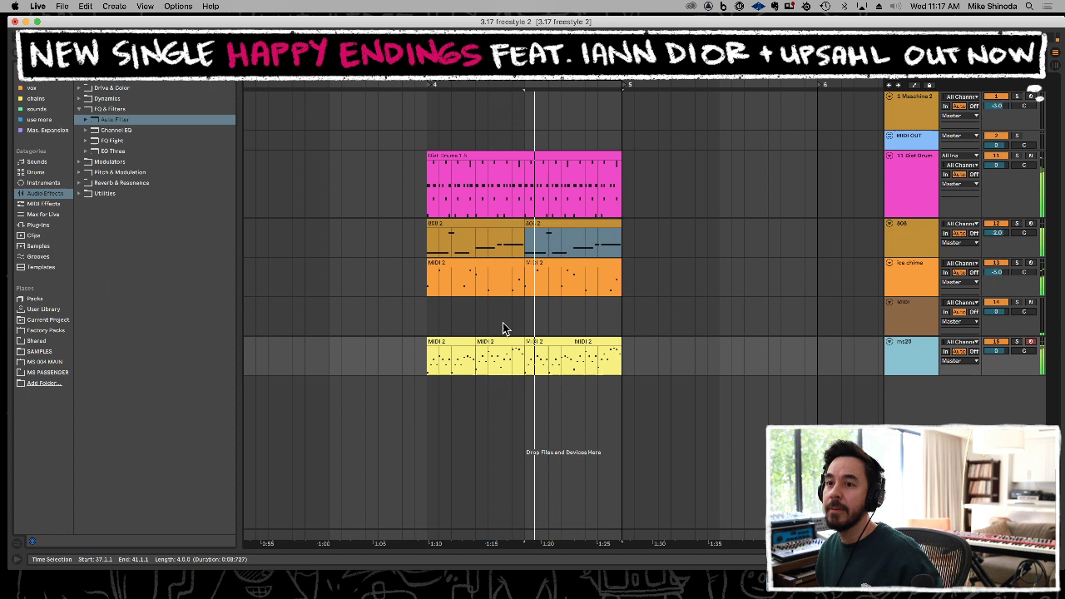
Add an Auto Filter to the ms20 track and lower its cutoff to about 495 Hz with 27% resonance.
{"action": "left_click_drag", "start_coordinate": [99, 125], "coordinate": [810, 355]}
{"action": "left_click_drag", "start_coordinate": [934, 353], "coordinate": [930, 355]}
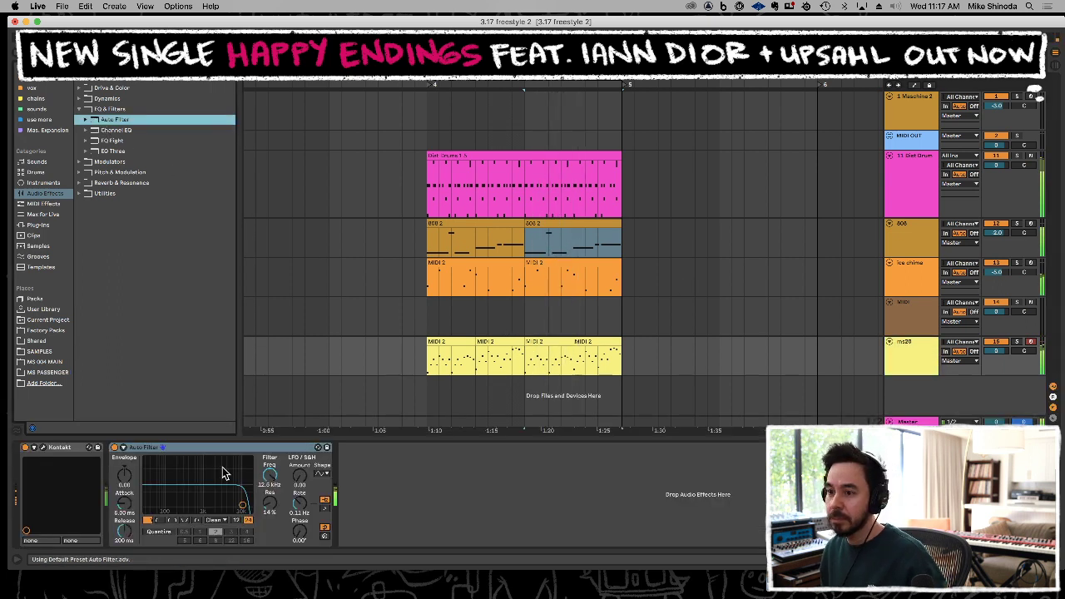
{"action": "left_click_drag", "start_coordinate": [261, 479], "coordinate": [261, 515]}
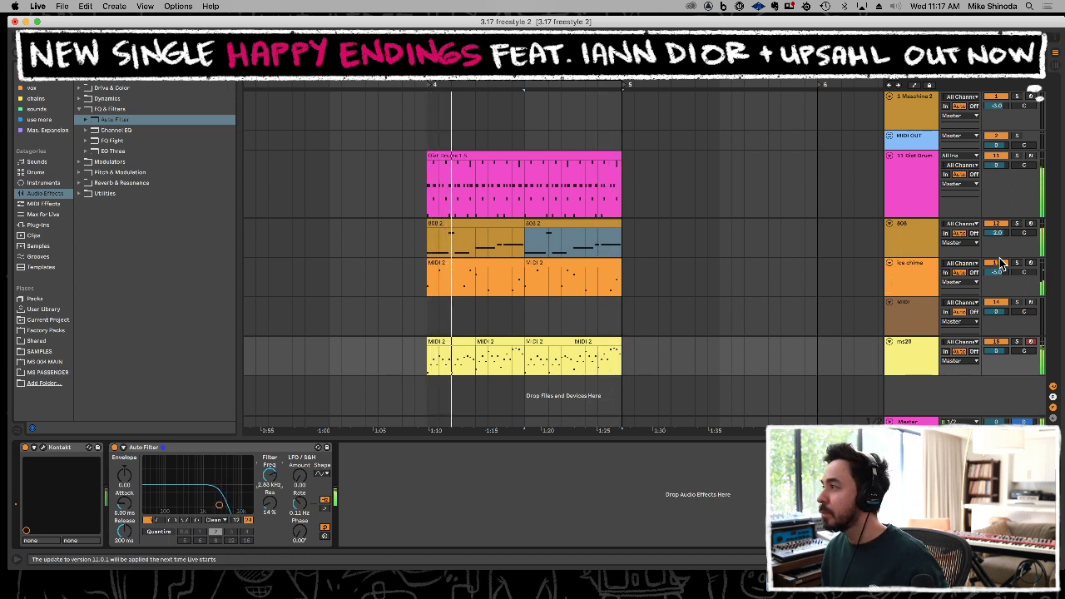
{"action": "left_click_drag", "start_coordinate": [221, 505], "coordinate": [192, 500]}
{"action": "key", "text": "space"}
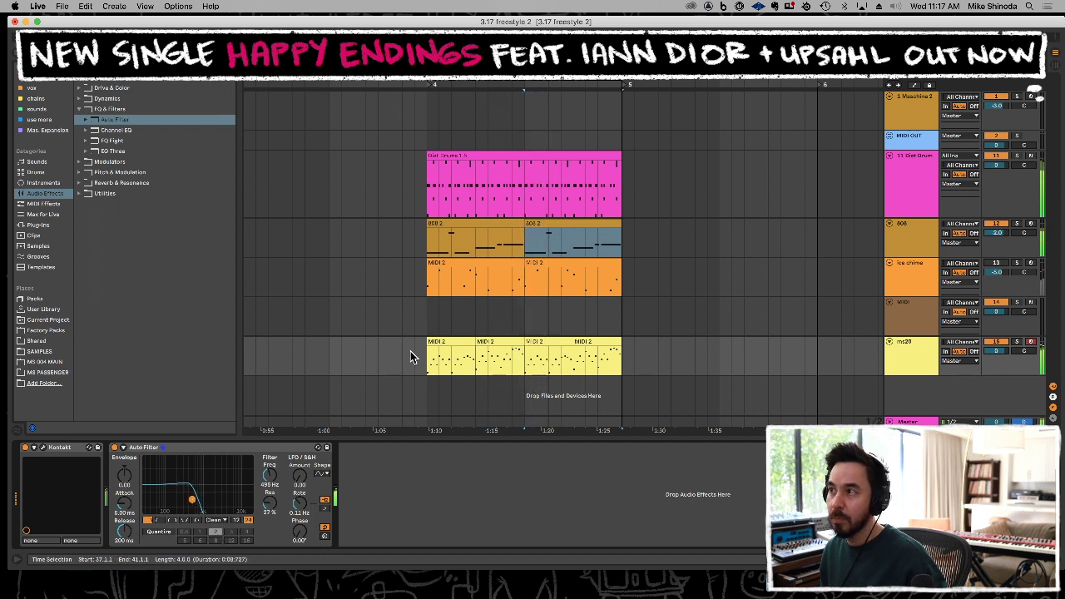
Duplicate the section 4 clips on the Dist Drum, 808 and ice chime tracks into section 5.
{"action": "left_click", "coordinate": [571, 154]}
{"action": "key", "text": "super+d"}
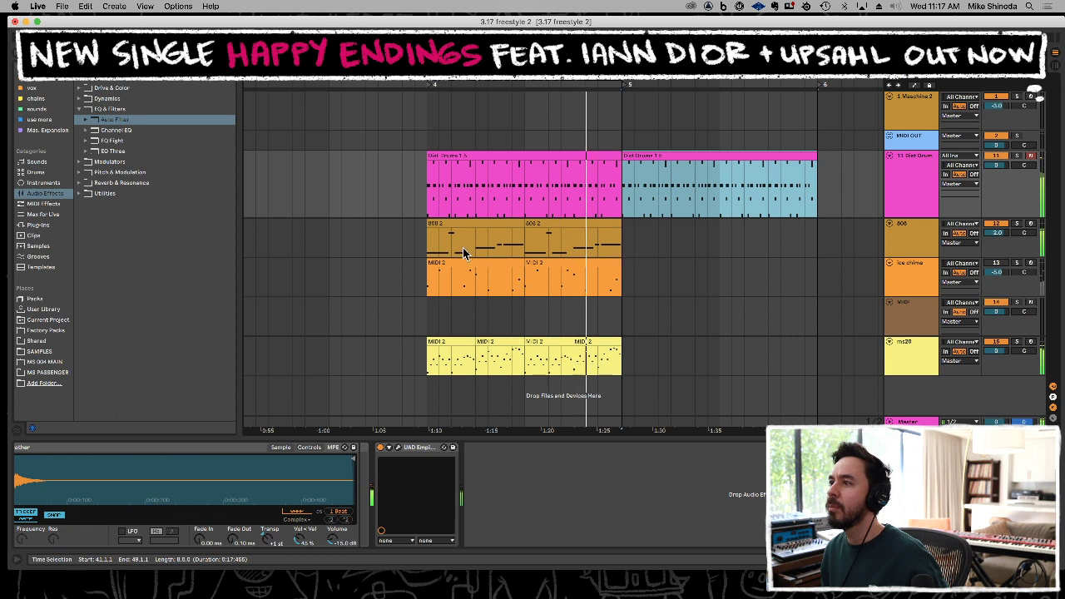
{"action": "left_click_drag", "start_coordinate": [420, 246], "coordinate": [618, 280]}
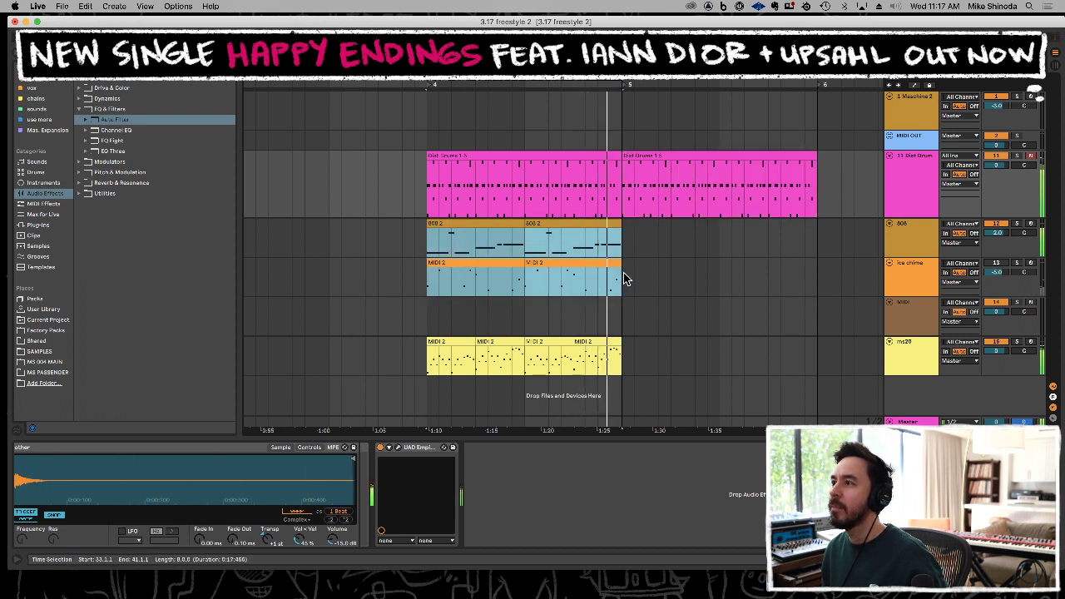
{"action": "key", "text": "super+d"}
Delete the original ice chime and 808 clips from section 4, bars 33 to 41.
{"action": "left_click", "coordinate": [572, 266]}
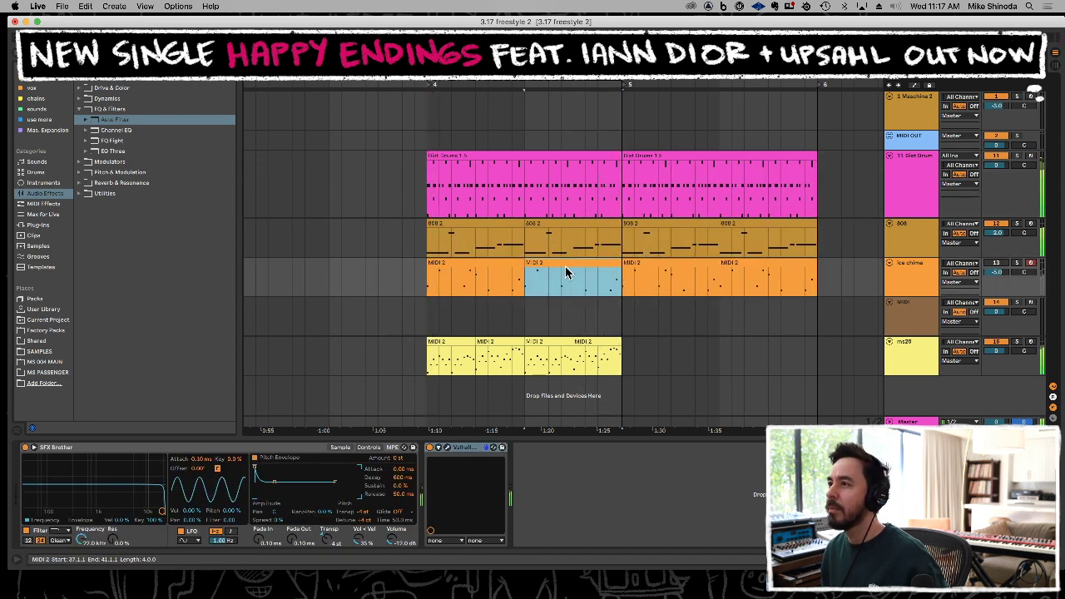
{"action": "key", "text": "Delete"}
{"action": "left_click", "coordinate": [506, 265]}
{"action": "key", "text": "Delete"}
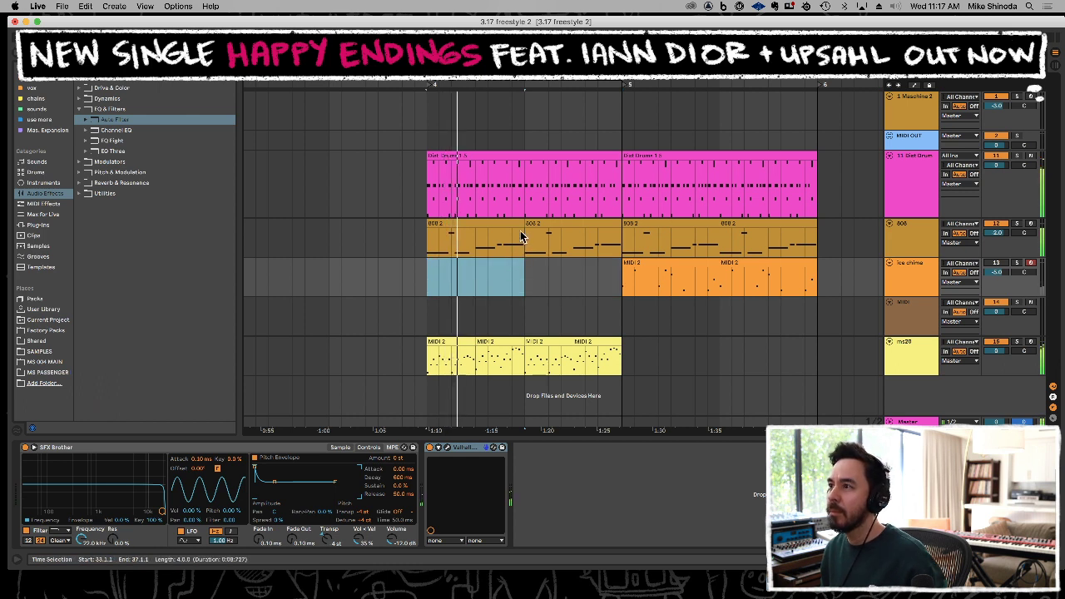
{"action": "left_click_drag", "start_coordinate": [430, 246], "coordinate": [623, 240]}
{"action": "key", "text": "Delete"}
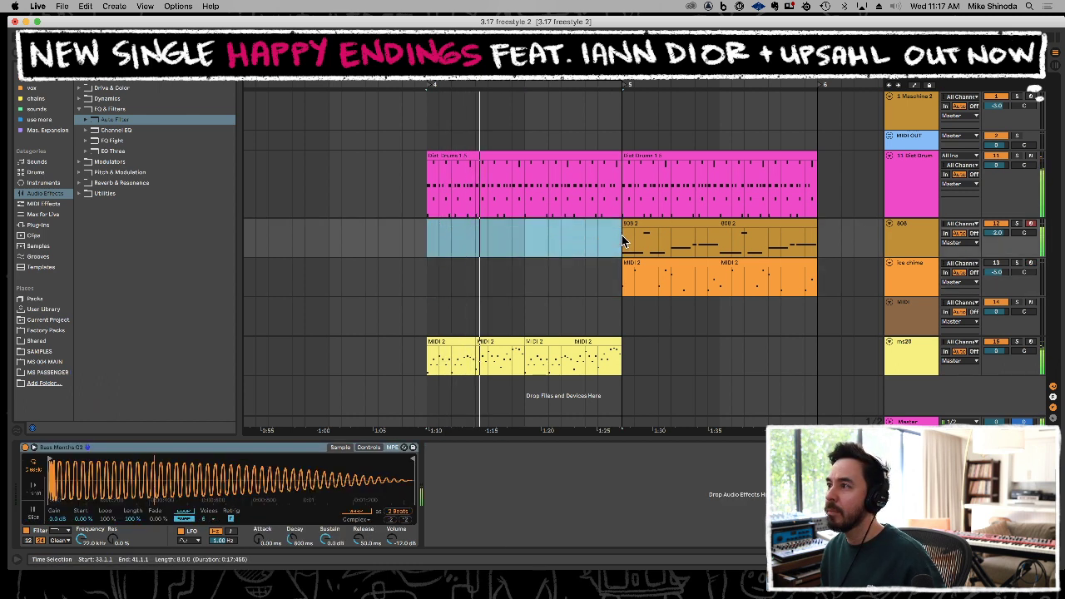
Set the ms20 track's Auto Filter to the MS2 circuit with cutoff about 513 Hz and 28% resonance.
{"action": "key", "text": "space"}
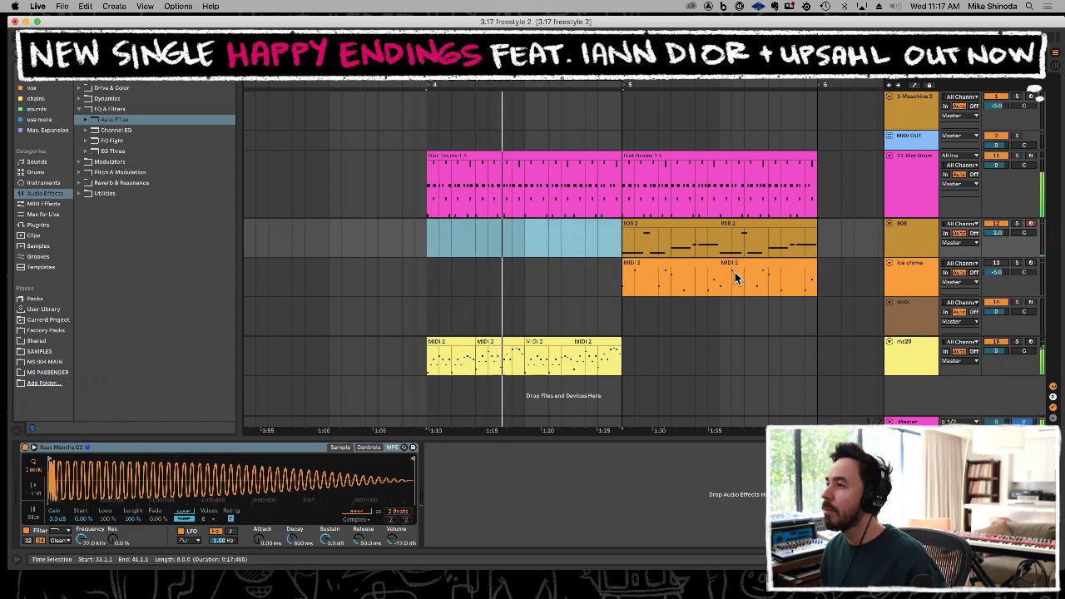
{"action": "key", "text": "space"}
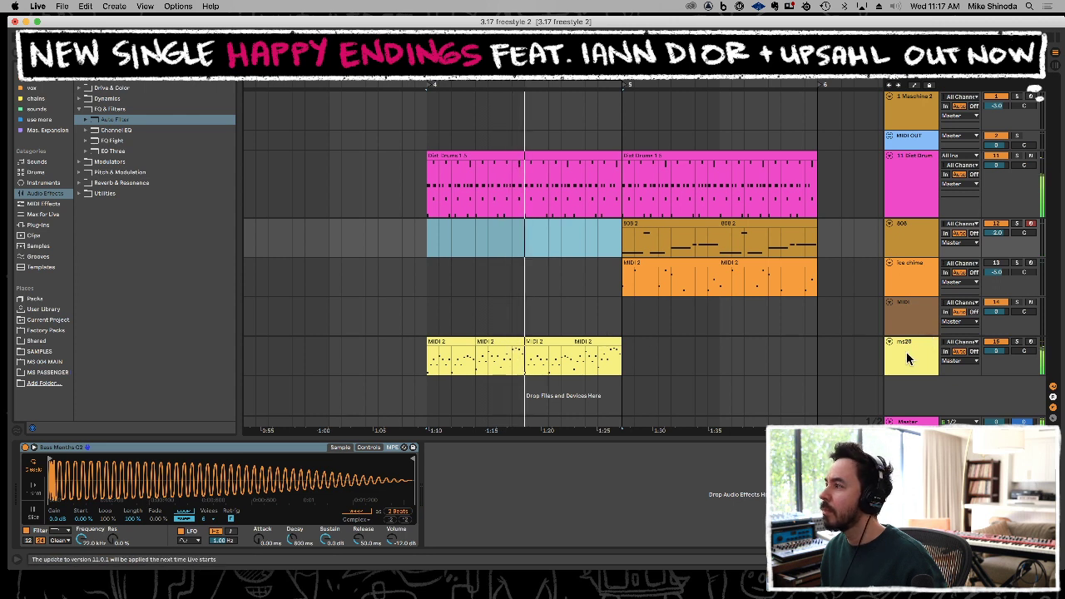
{"action": "left_click", "coordinate": [907, 352]}
{"action": "left_click", "coordinate": [214, 521]}
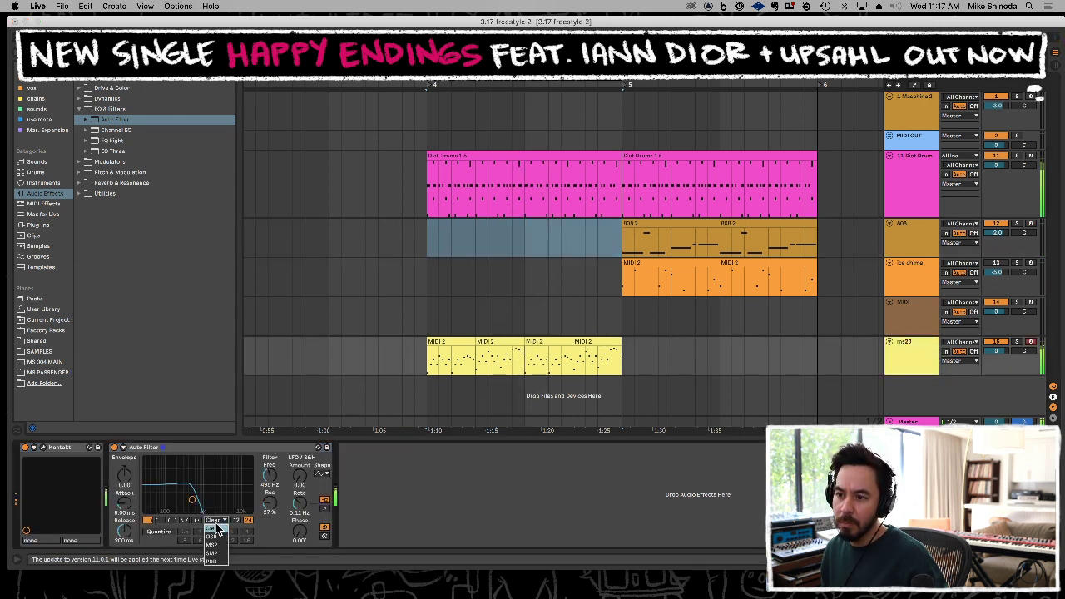
{"action": "left_click", "coordinate": [216, 537]}
{"action": "left_click_drag", "start_coordinate": [193, 500], "coordinate": [194, 494]}
{"action": "left_click", "coordinate": [210, 521]}
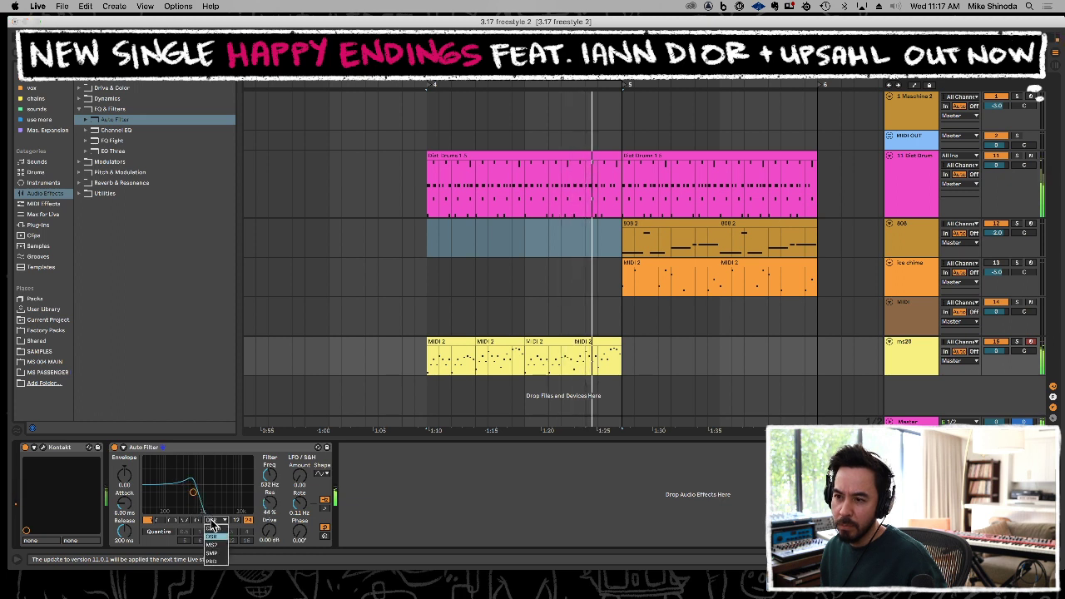
{"action": "left_click", "coordinate": [217, 546]}
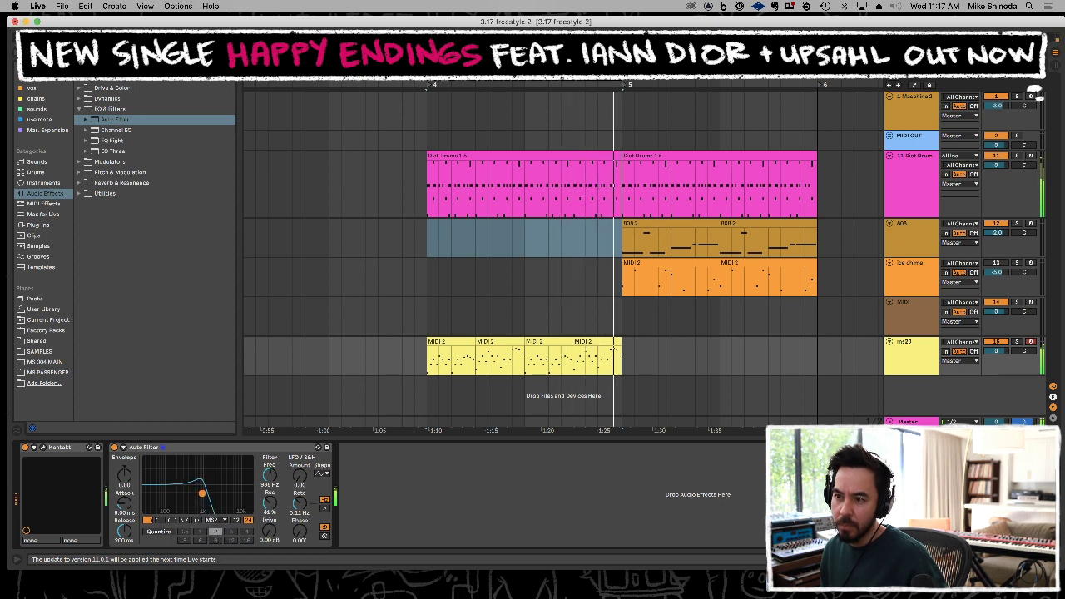
{"action": "left_click_drag", "start_coordinate": [201, 499], "coordinate": [196, 500]}
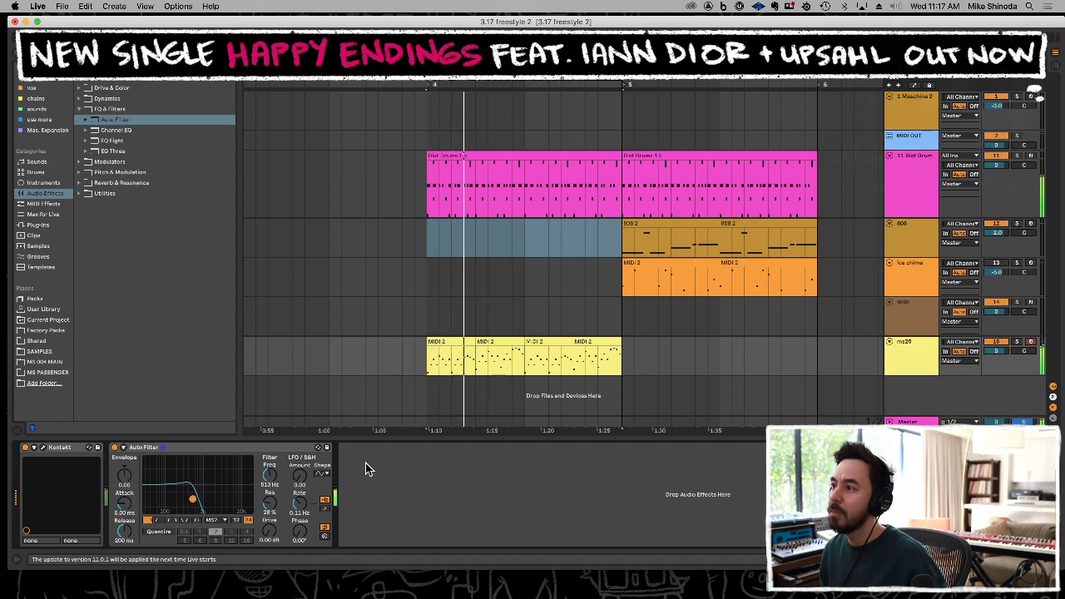
Duplicate the four ms20 clips from section 4 into section 5 and save the set.
{"action": "left_click_drag", "start_coordinate": [623, 357], "coordinate": [429, 352]}
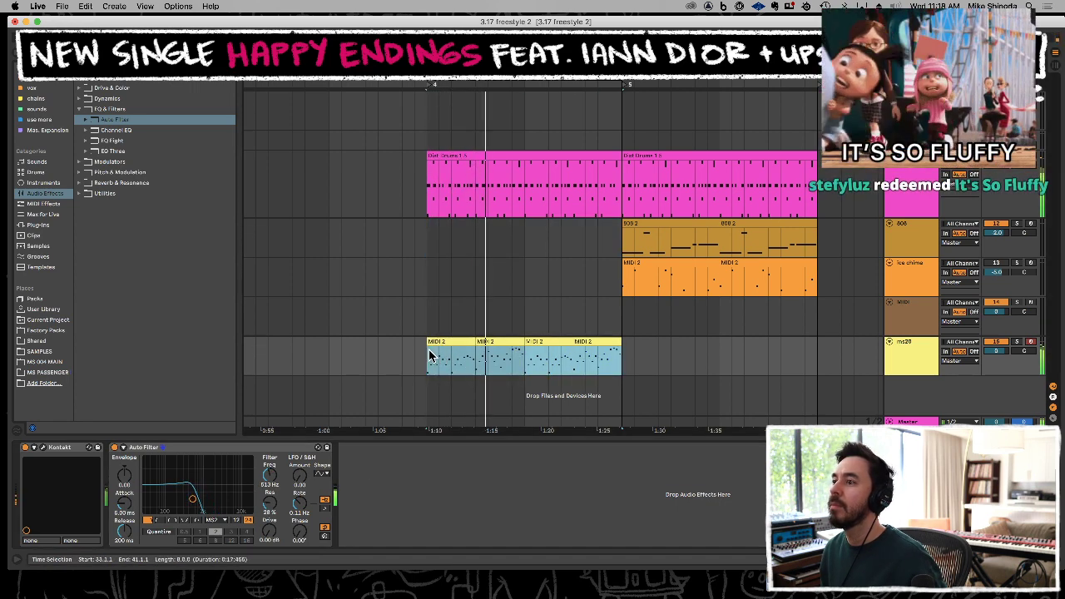
{"action": "key", "text": "super+d"}
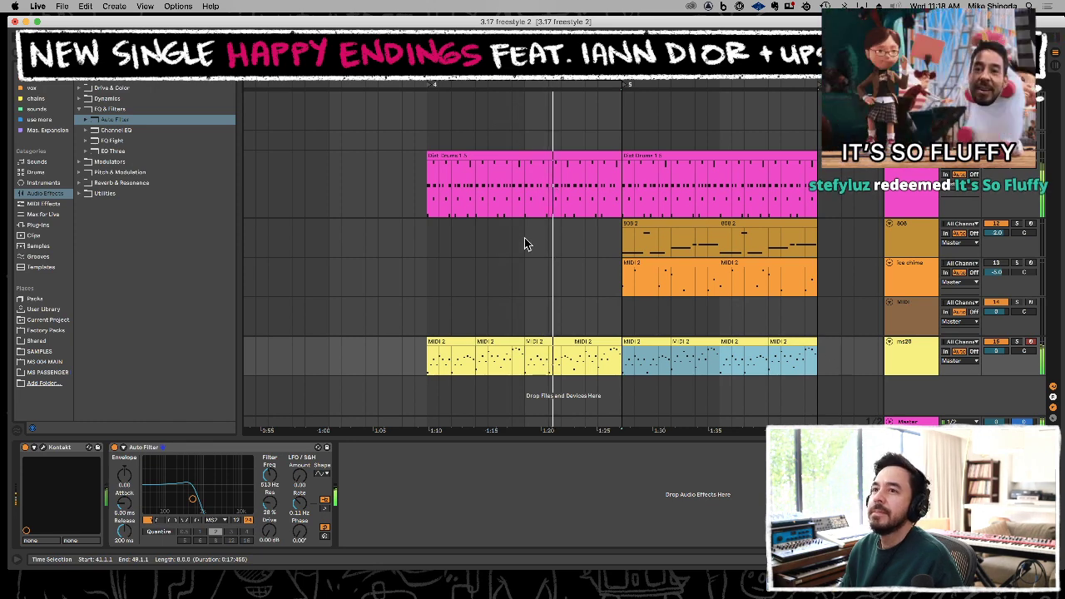
{"action": "key", "text": "super+s"}
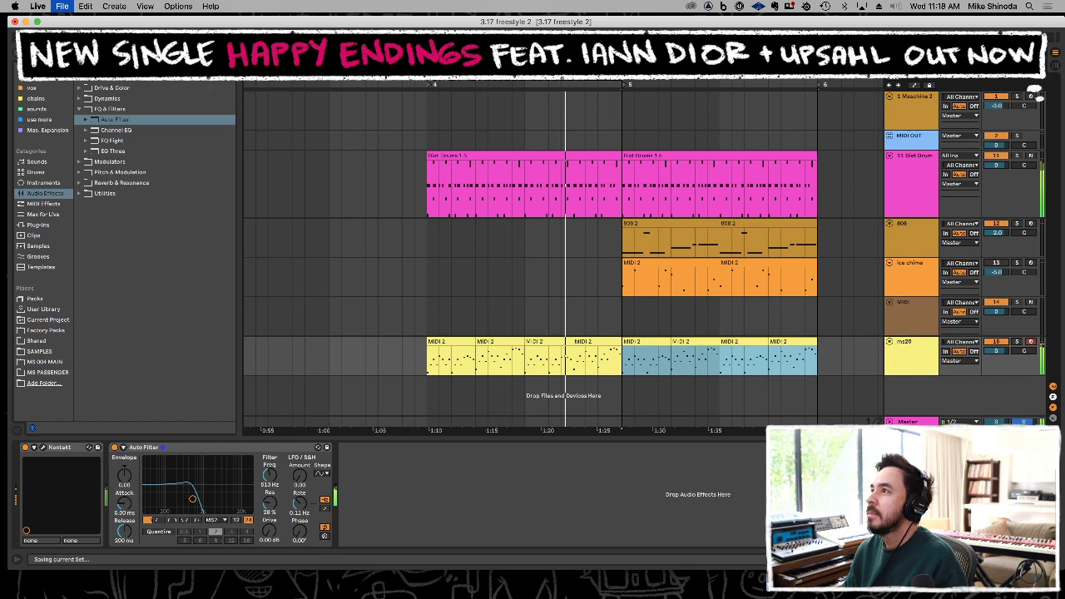
Delete all Clap Under notes from the Dist Drums clip in section 4 and close the note editor.
{"action": "left_click_drag", "start_coordinate": [640, 84], "coordinate": [554, 58]}
{"action": "key", "text": "space"}
{"action": "left_click", "coordinate": [897, 160]}
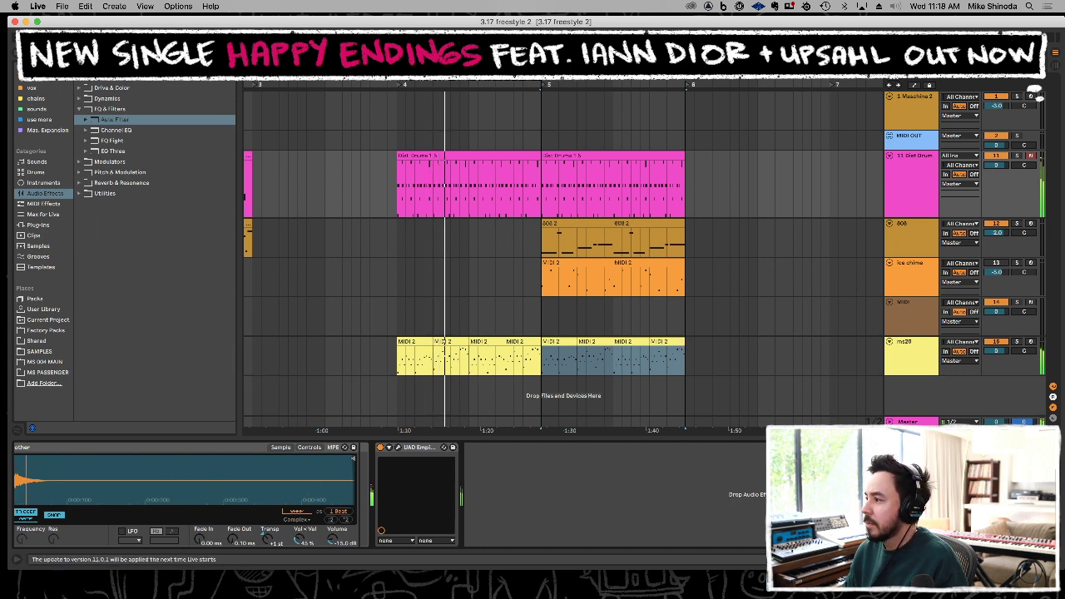
{"action": "scroll", "coordinate": [383, 491], "scroll_direction": "left", "scroll_amount": 3}
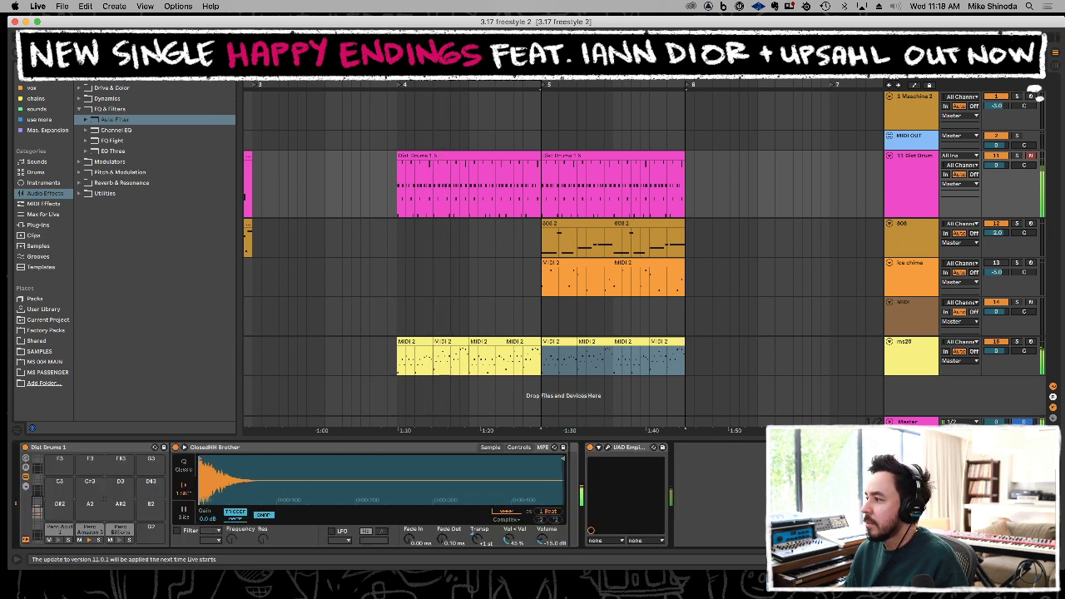
{"action": "left_click", "coordinate": [37, 512]}
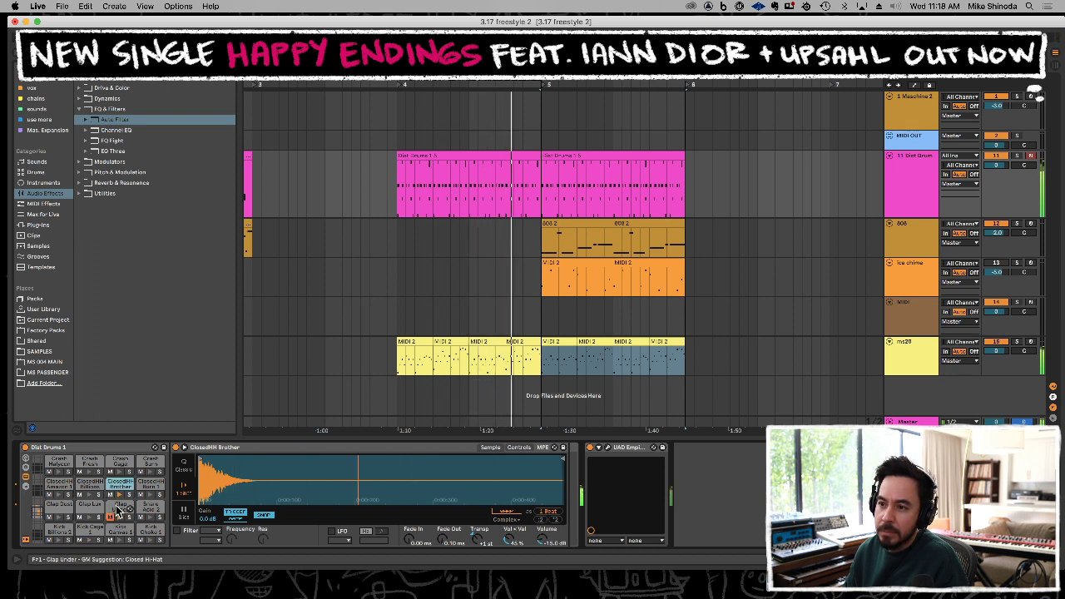
{"action": "double_click", "coordinate": [502, 162]}
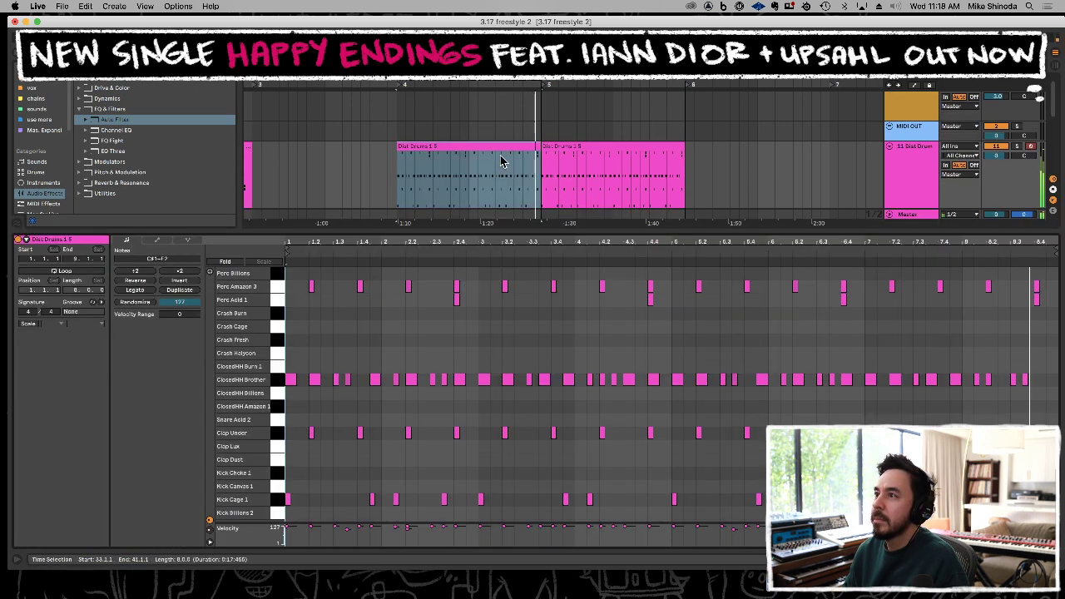
{"action": "left_click", "coordinate": [278, 438]}
{"action": "key", "text": "Delete"}
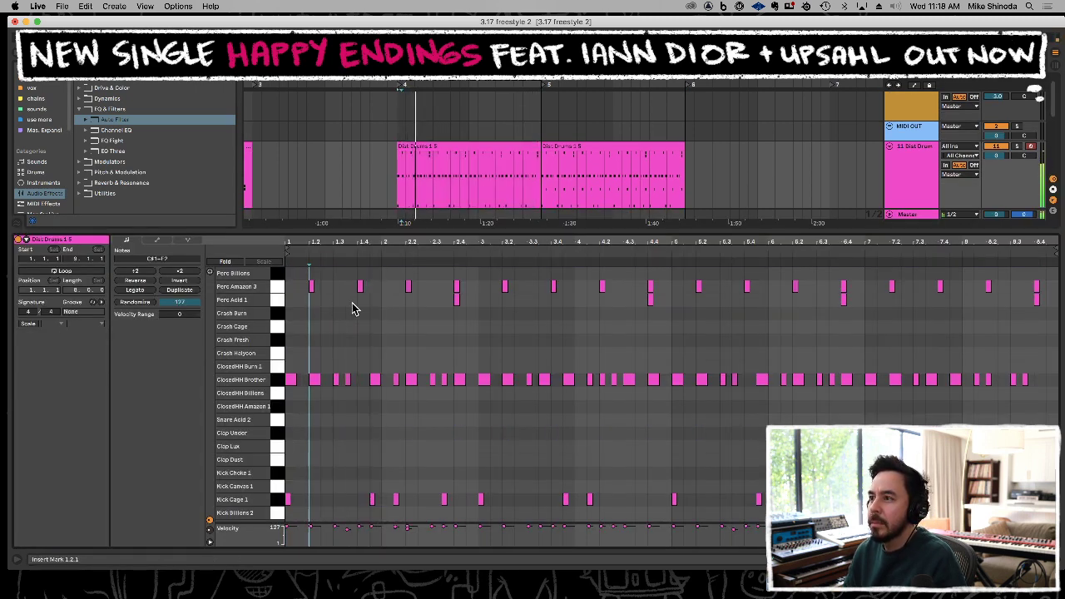
{"action": "double_click", "coordinate": [503, 230]}
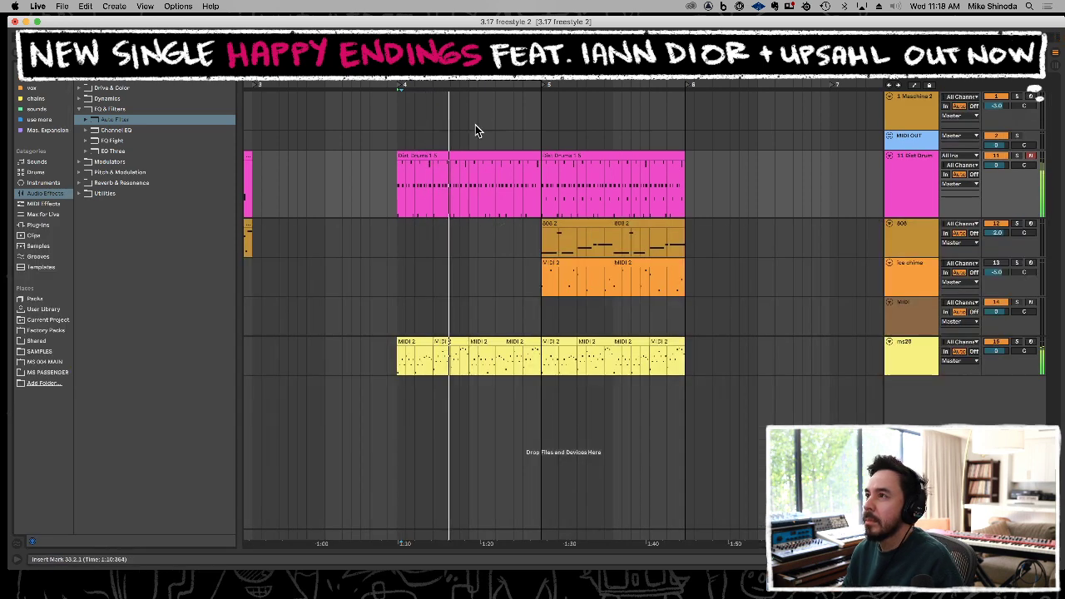
Place the insert marker at bar 97 on the empty MIDI track and listen to section 4 within the whole arrangement.
{"action": "key", "text": "minus"}
{"action": "key", "text": "minus"}
{"action": "key", "text": "minus"}
{"action": "key", "text": "minus"}
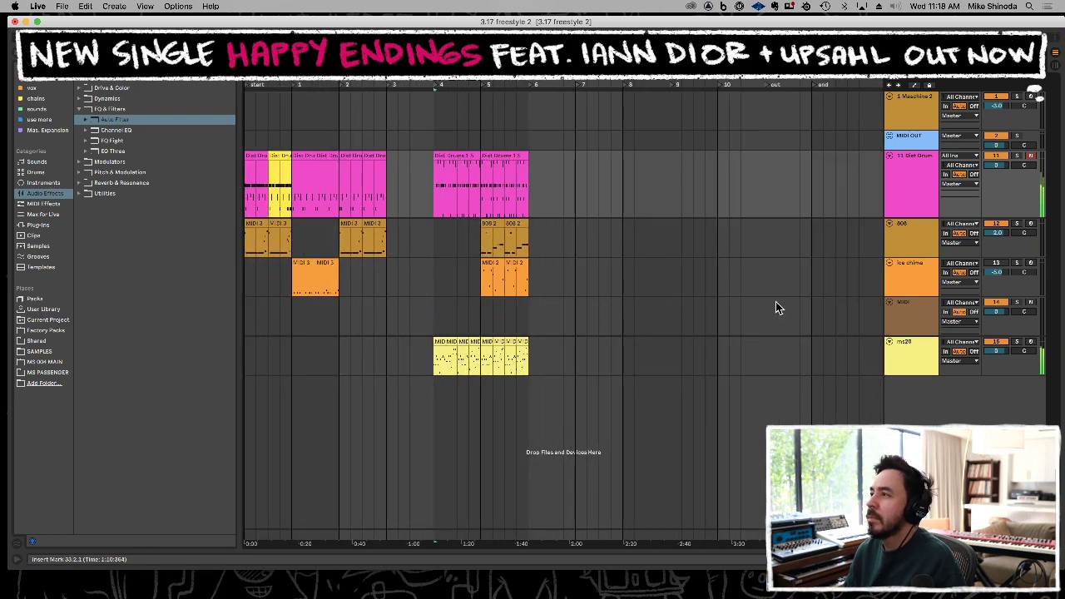
{"action": "left_click", "coordinate": [811, 304]}
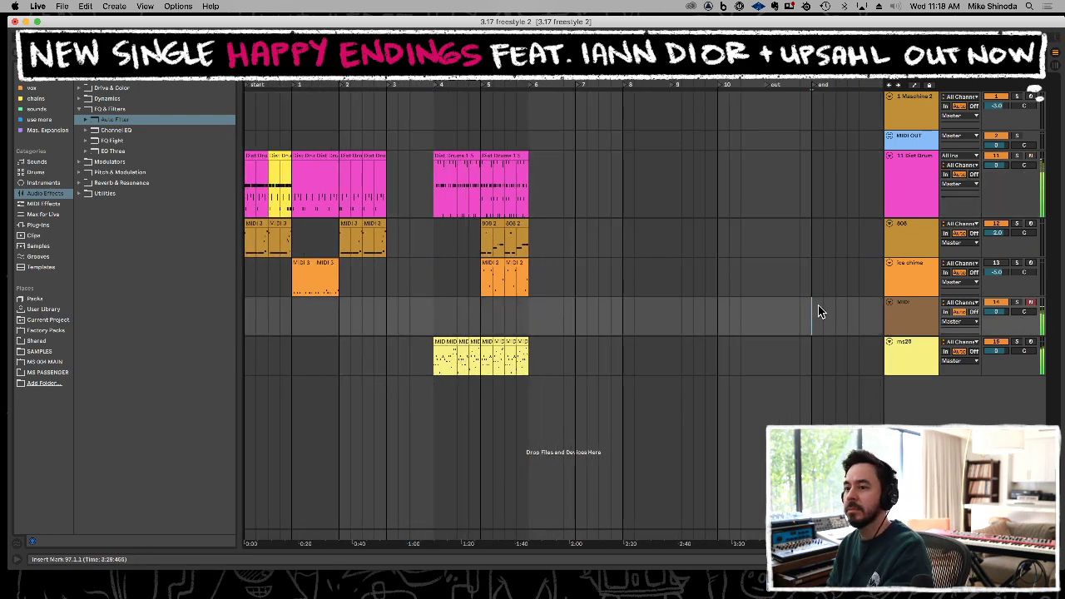
{"action": "key", "text": "space"}
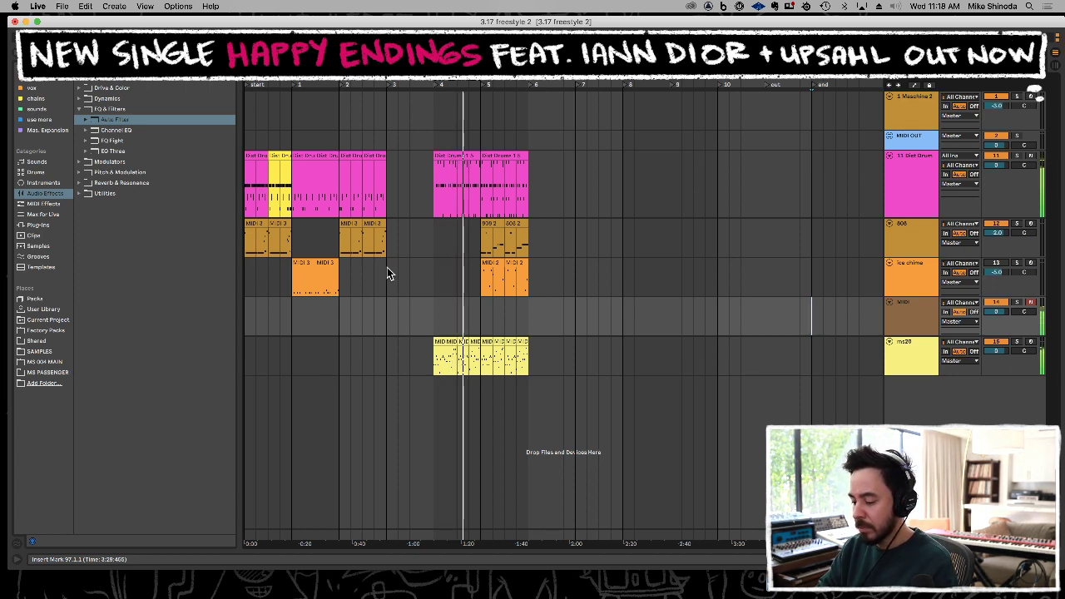
{"action": "key", "text": "space"}
{"action": "key", "text": "space"}
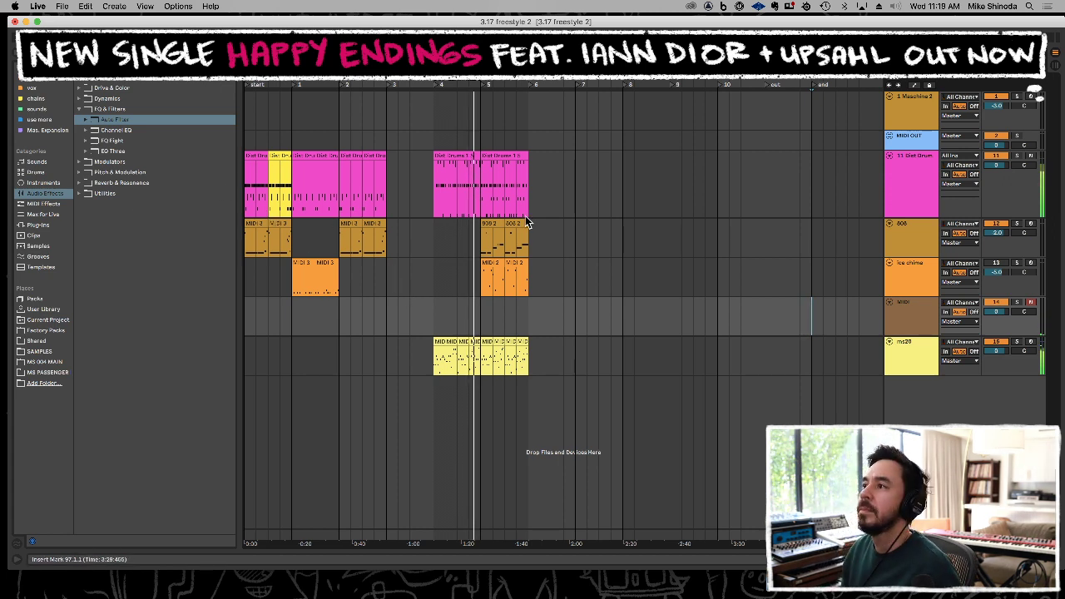
Move the loop to bars 41 to 49 and extend it back to bar 33.
{"action": "left_click_drag", "start_coordinate": [474, 80], "coordinate": [521, 81]}
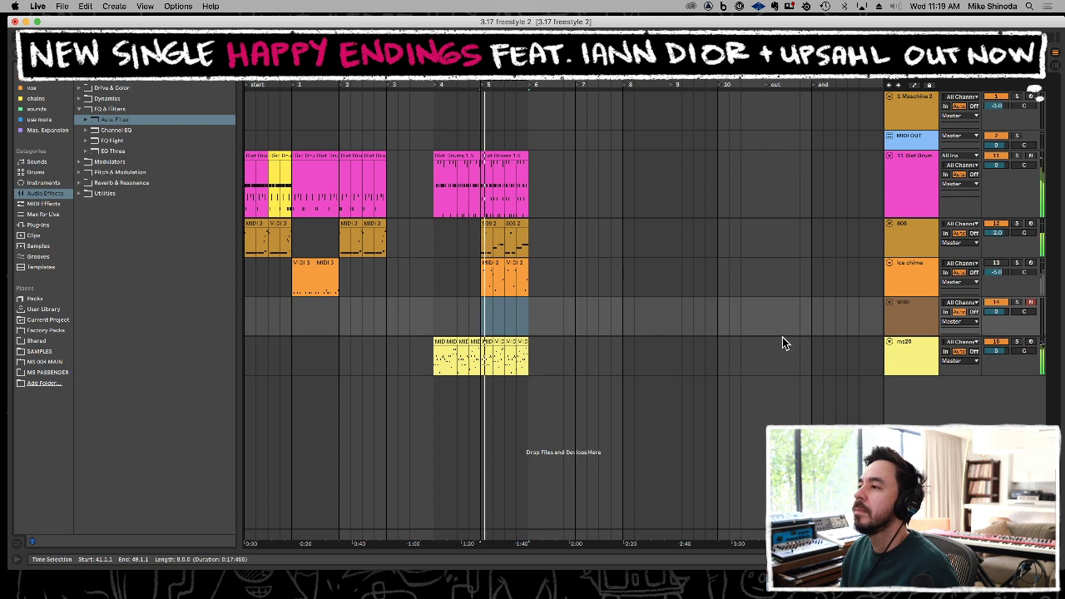
{"action": "left_click", "coordinate": [998, 263]}
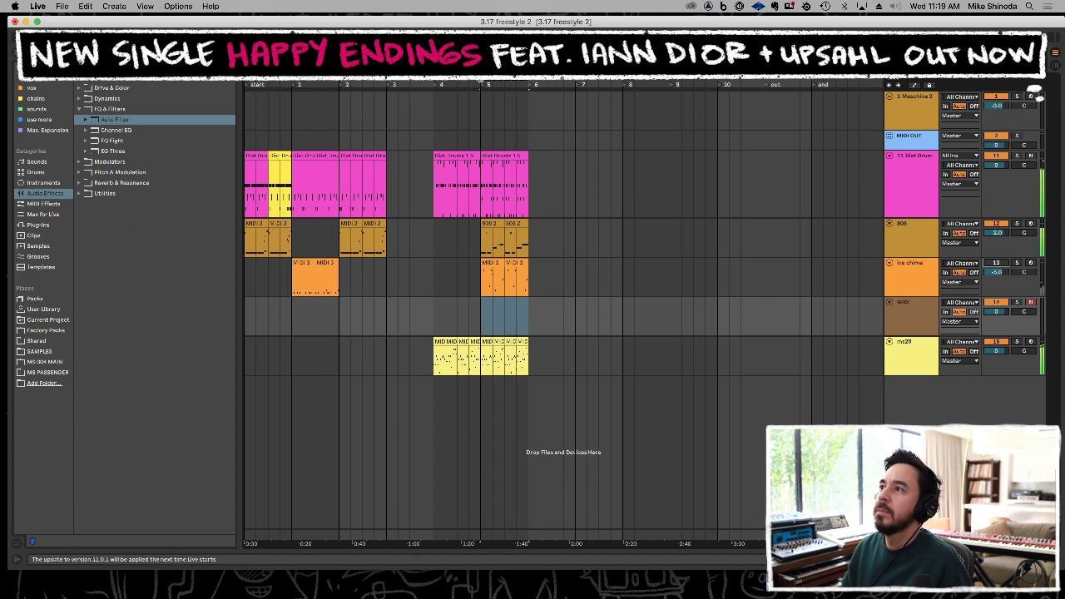
{"action": "key", "text": "shift+Left"}
{"action": "key", "text": "shift+Left"}
{"action": "key", "text": "shift+Left"}
{"action": "key", "text": "shift+Left"}
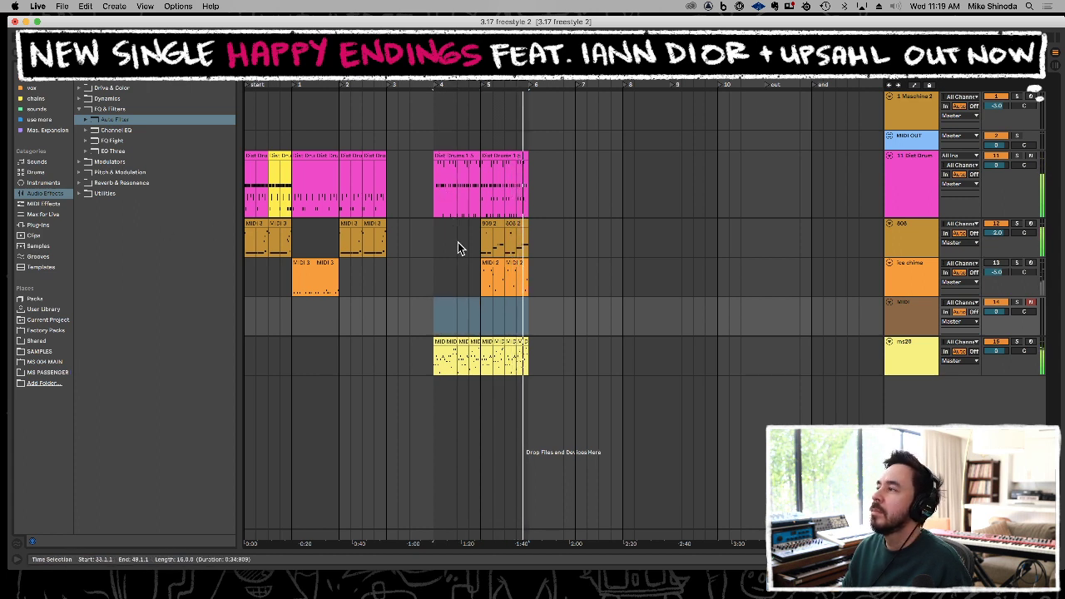
Restart playback from bar 33, shorten the loop to bars 33 to 41, and stop after listening.
{"action": "key", "text": "space"}
{"action": "key", "text": "space"}
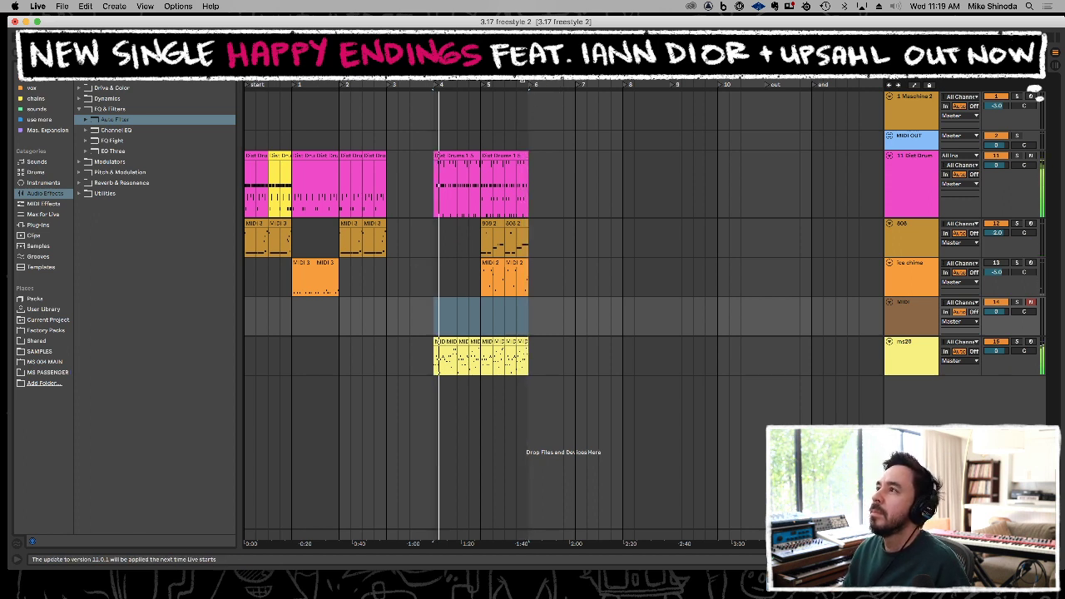
{"action": "left_click_drag", "start_coordinate": [522, 81], "coordinate": [477, 82]}
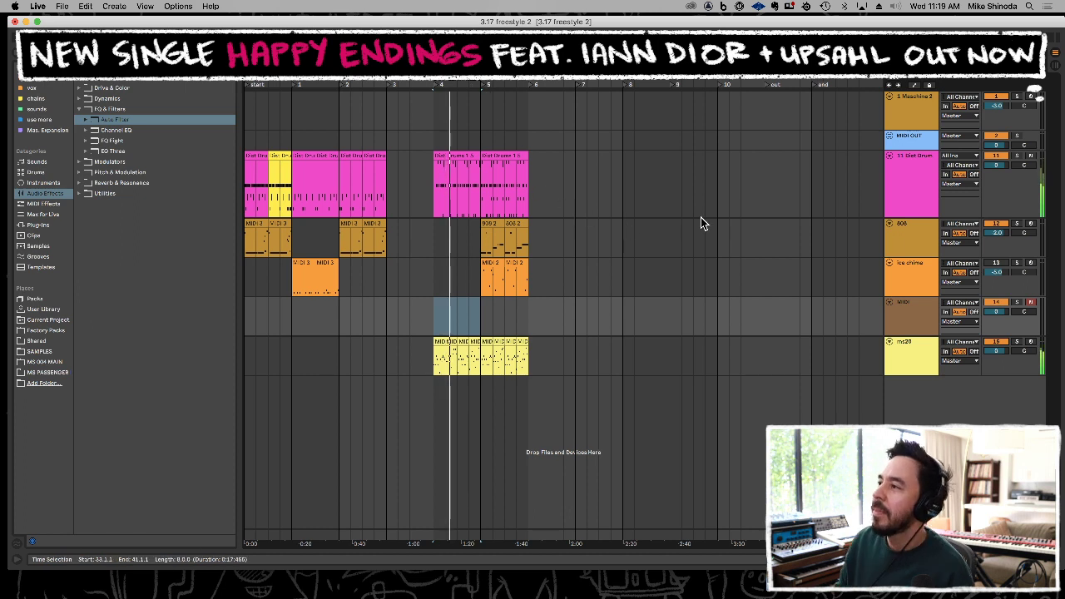
{"action": "key", "text": "space"}
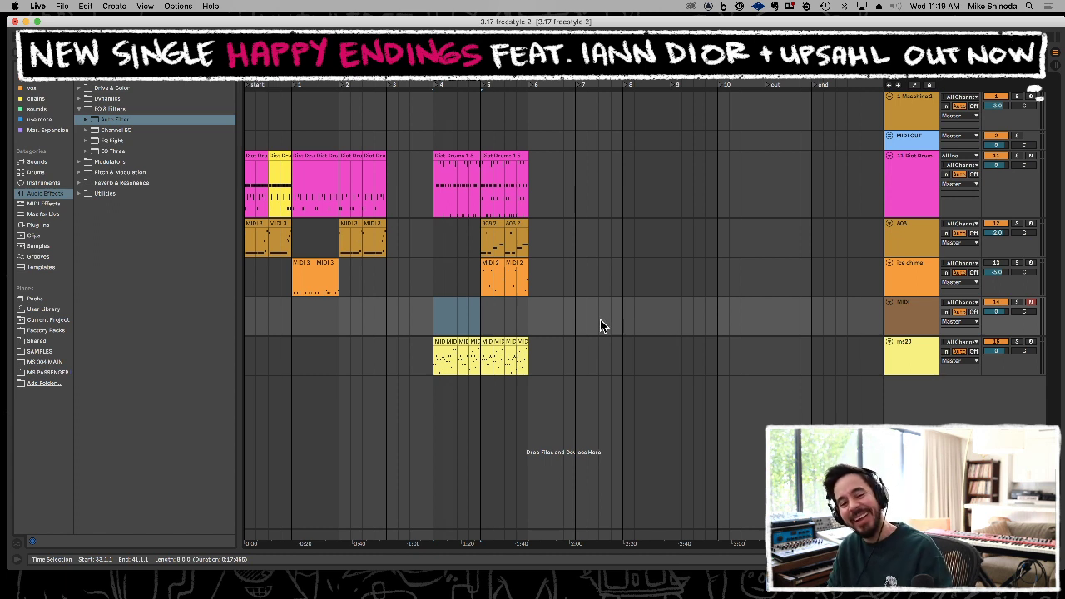
Select all the ms20 clips across sections 4 and 5, bars 33 to 49.
{"action": "left_click", "coordinate": [587, 362]}
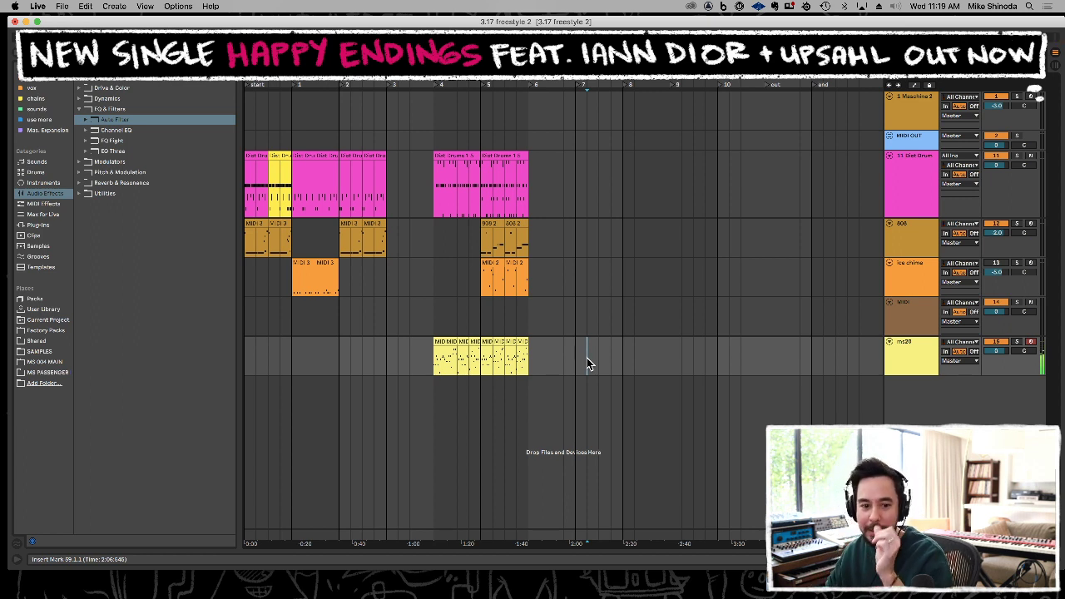
{"action": "mouse_move", "coordinate": [529, 353]}
{"action": "left_mouse_down"}
{"action": "mouse_move", "coordinate": [440, 354]}
{"action": "mouse_move", "coordinate": [528, 356]}
{"action": "left_mouse_up"}
{"action": "left_click", "coordinate": [442, 357]}
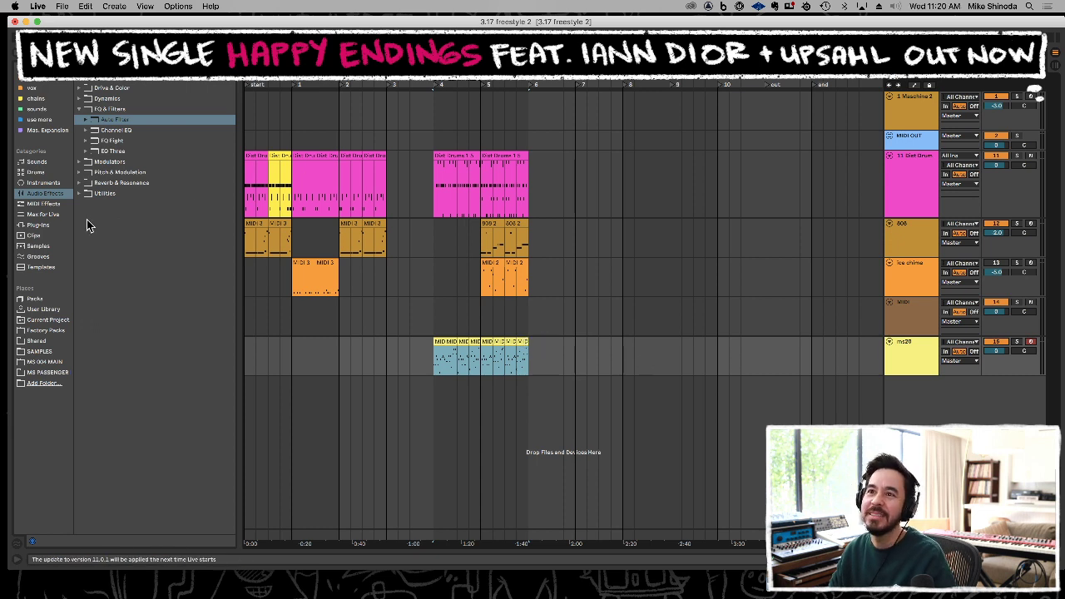
Add the Kontakt plug-in as an instrument on a new track below ms20.
{"action": "left_click", "coordinate": [40, 225]}
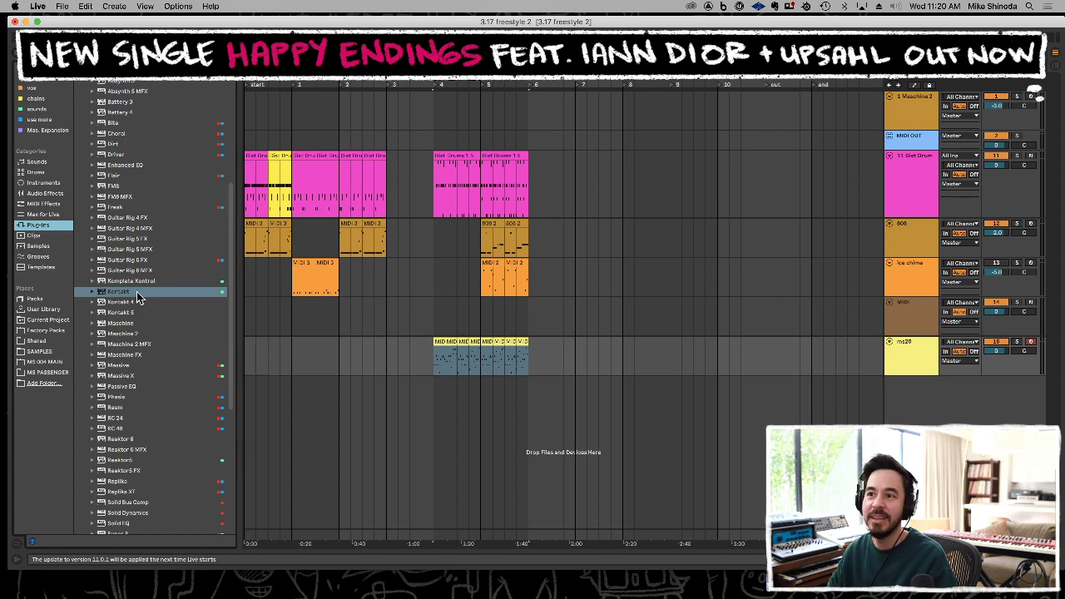
{"action": "left_click_drag", "start_coordinate": [126, 293], "coordinate": [550, 403]}
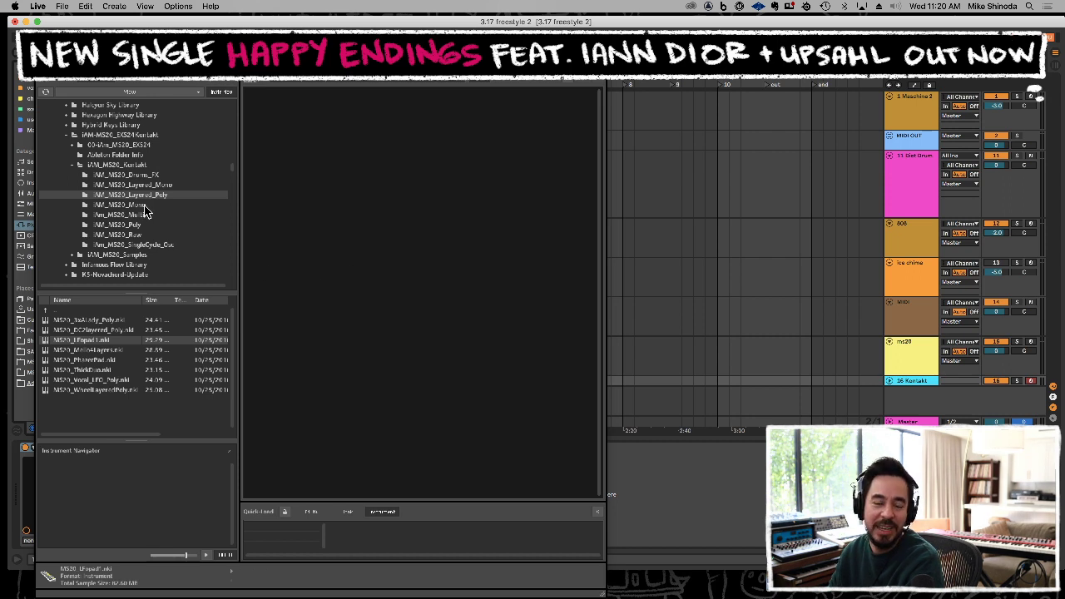
Try out the MS20_DirtyWow_Fat and MS20_F4XT_MonoFat patches from the iAM_MS20_Mono folder in Kontakt.
{"action": "left_click", "coordinate": [145, 206]}
{"action": "left_click", "coordinate": [117, 332]}
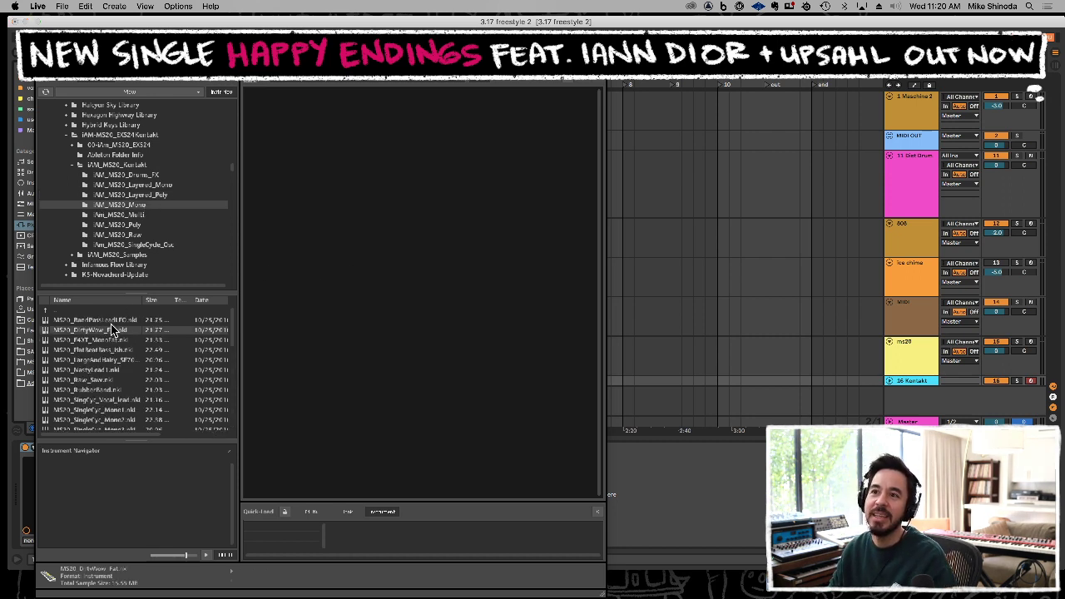
{"action": "left_click_drag", "start_coordinate": [96, 335], "coordinate": [406, 223]}
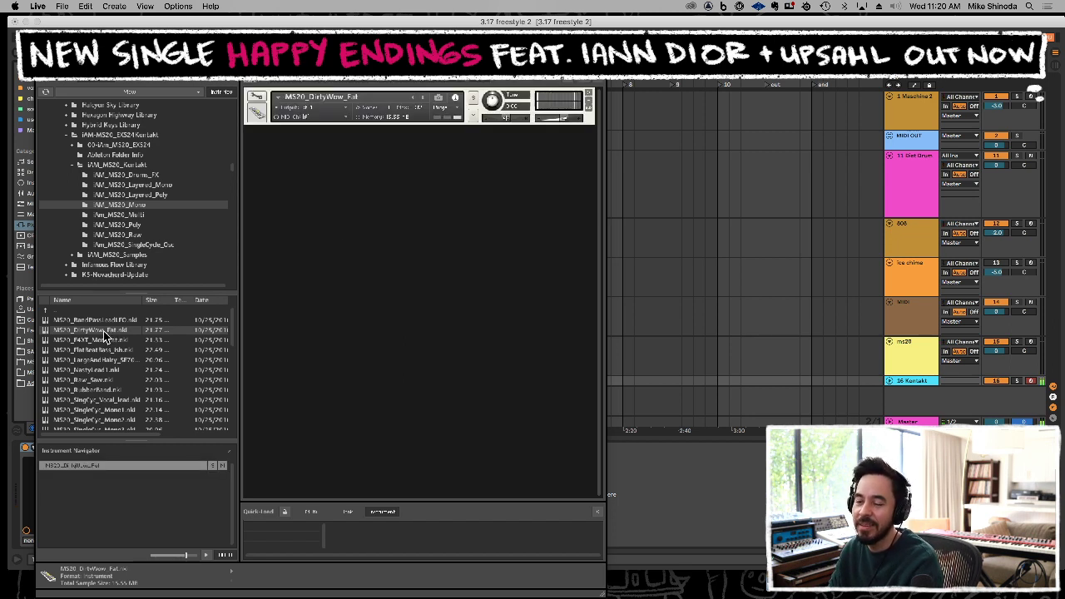
{"action": "left_click", "coordinate": [82, 339]}
{"action": "left_click_drag", "start_coordinate": [82, 339], "coordinate": [339, 116]}
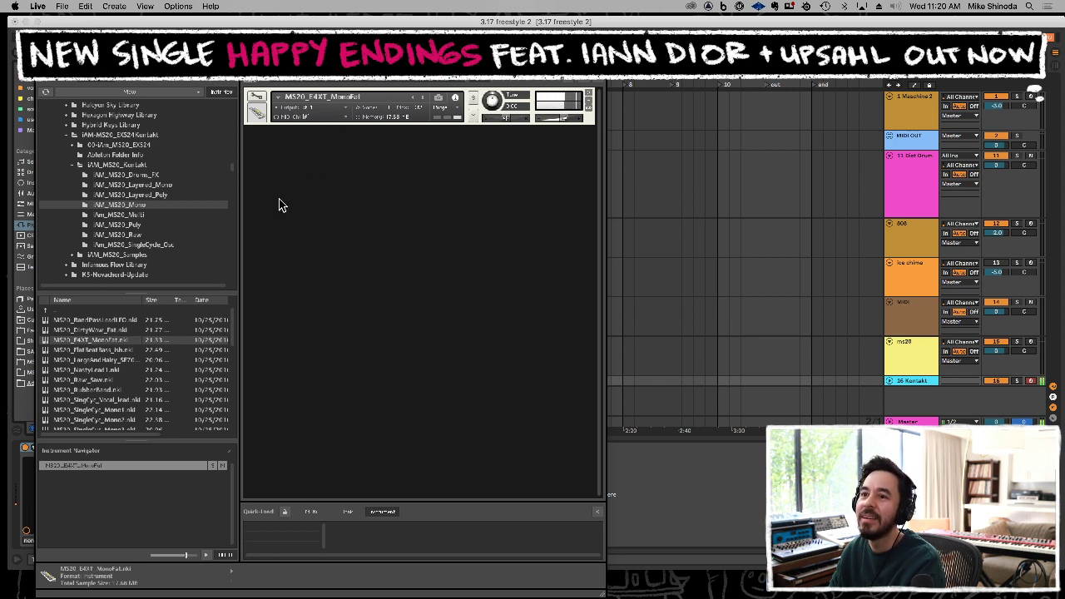
Replace the patch with SC DDR Toy Piano from the toy piano library's Kontakt 4+ folder.
{"action": "double_click", "coordinate": [133, 135]}
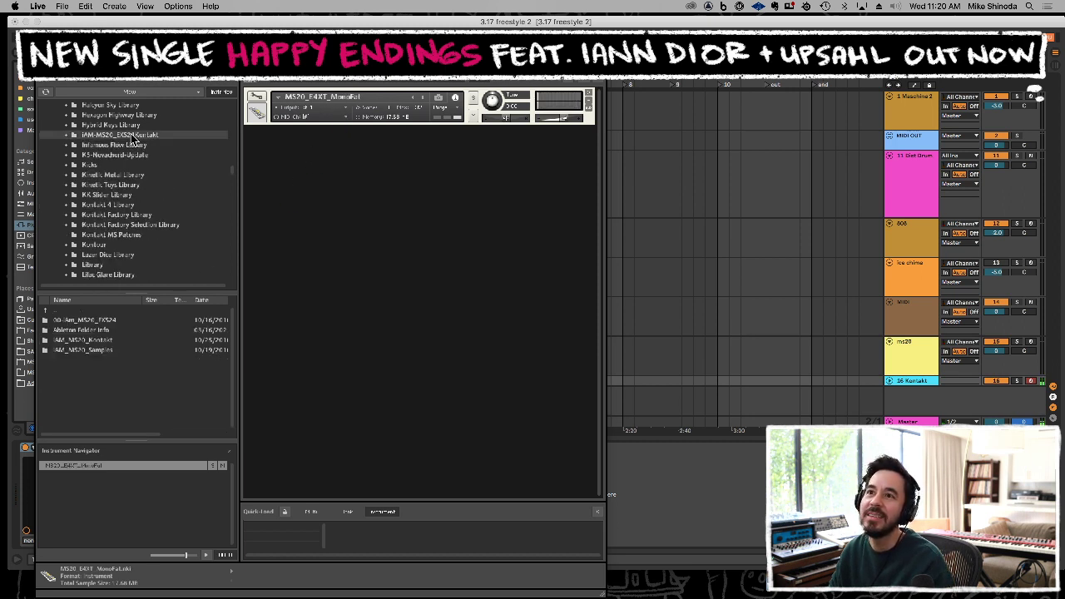
{"action": "scroll", "coordinate": [145, 197], "scroll_direction": "down", "scroll_amount": 5}
{"action": "scroll", "coordinate": [145, 200], "scroll_direction": "down", "scroll_amount": 10}
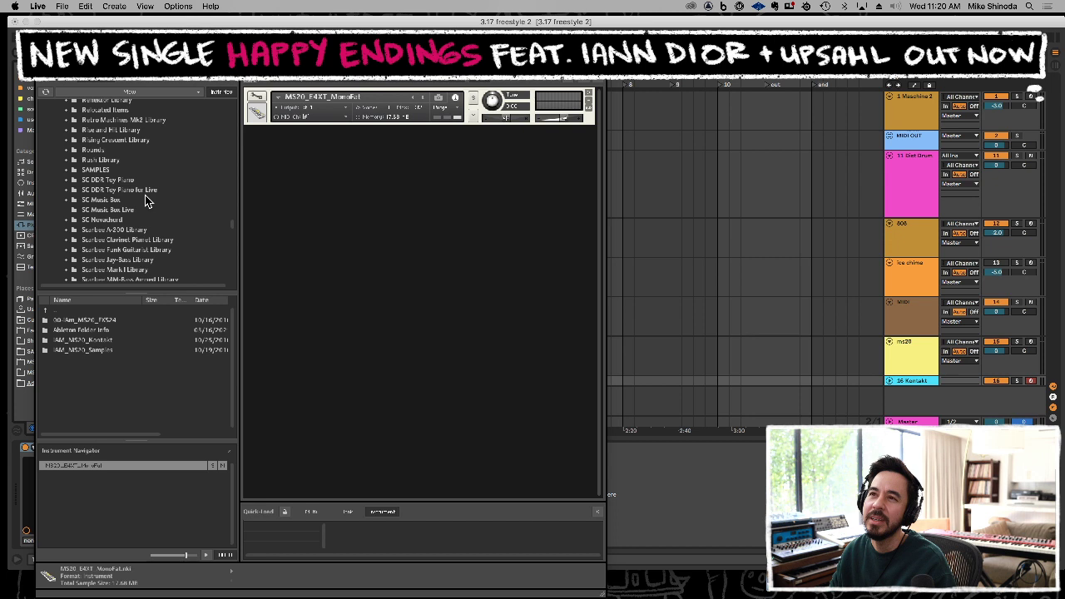
{"action": "left_click", "coordinate": [143, 179]}
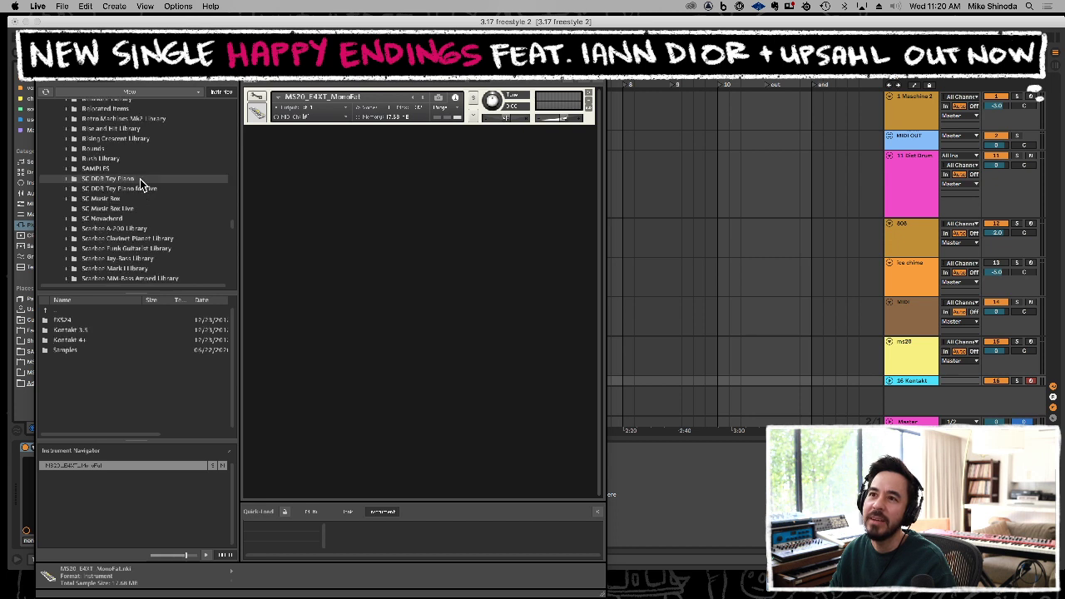
{"action": "double_click", "coordinate": [75, 340]}
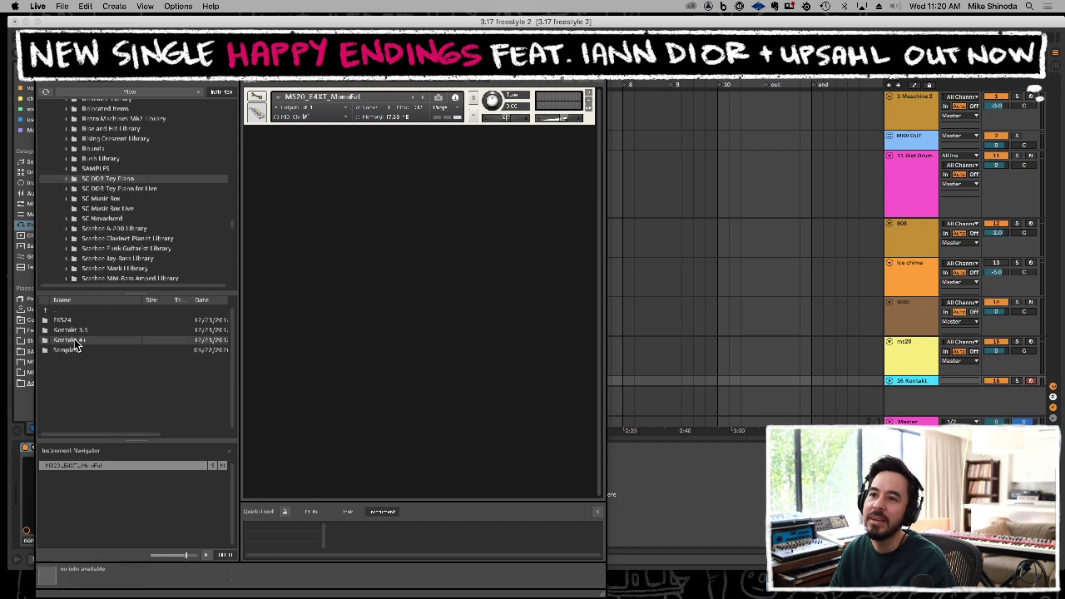
{"action": "left_click_drag", "start_coordinate": [77, 321], "coordinate": [350, 98]}
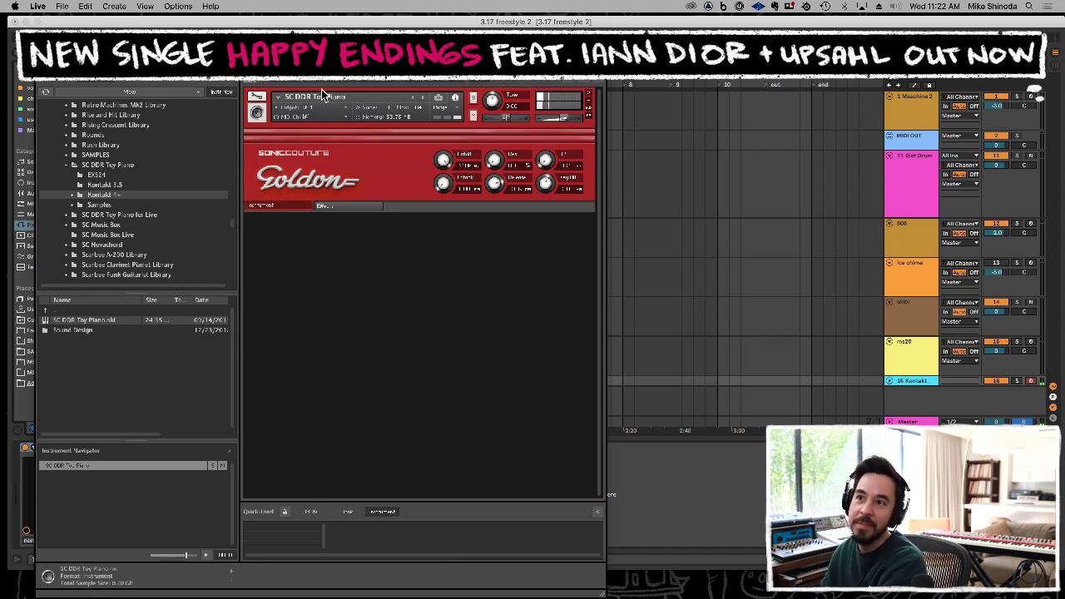
Load Music Box 2 from the SC Music Box library's Kontakt folder in place of the toy piano.
{"action": "double_click", "coordinate": [122, 216]}
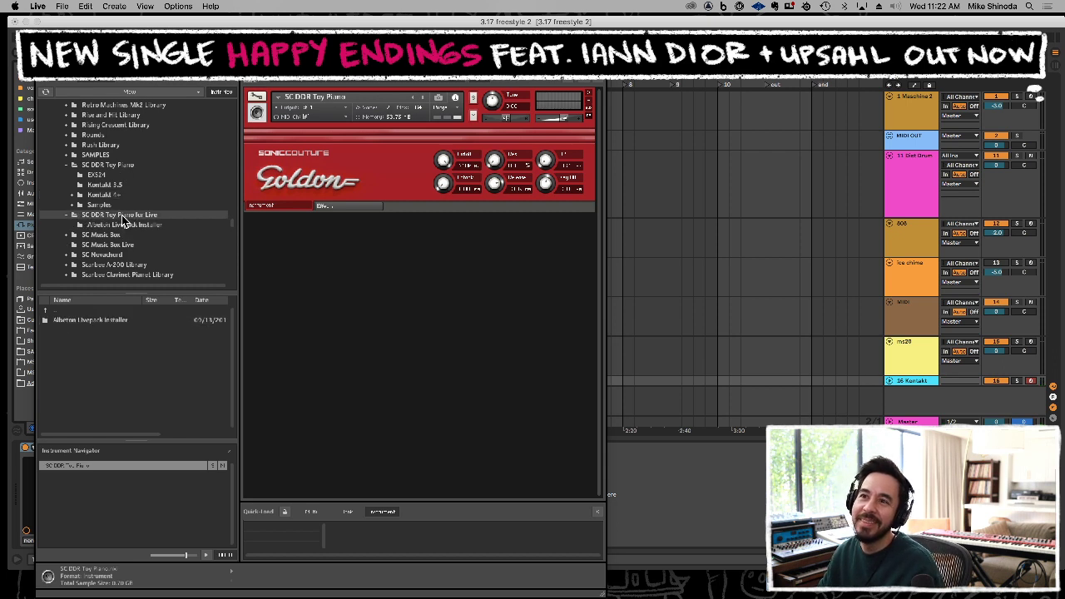
{"action": "key", "text": "Down"}
{"action": "key", "text": "Down"}
{"action": "key", "text": "Right"}
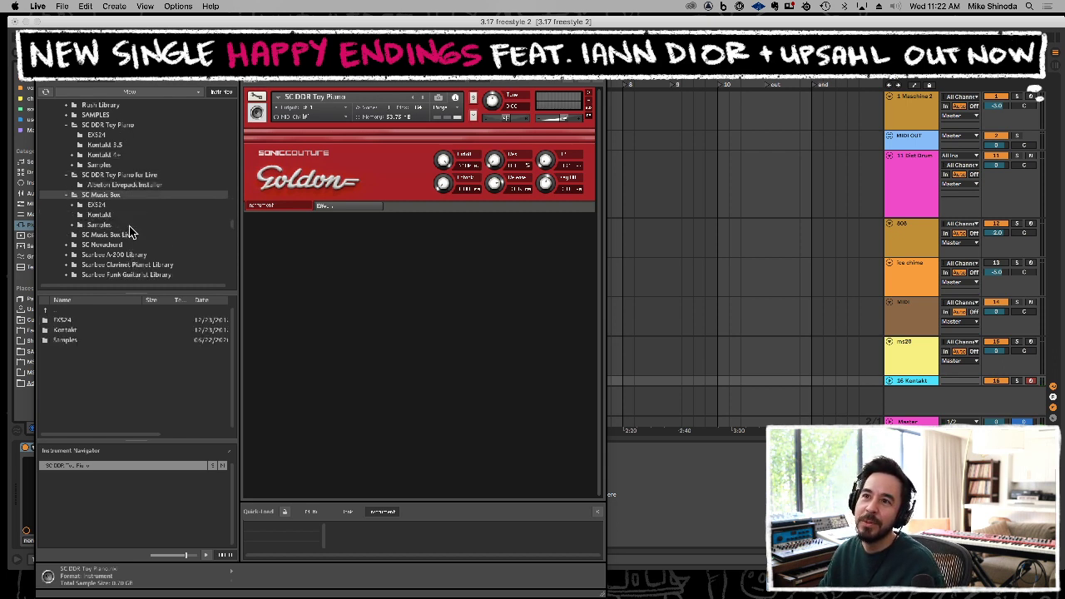
{"action": "key", "text": "Down"}
{"action": "key", "text": "Down"}
{"action": "double_click", "coordinate": [78, 330]}
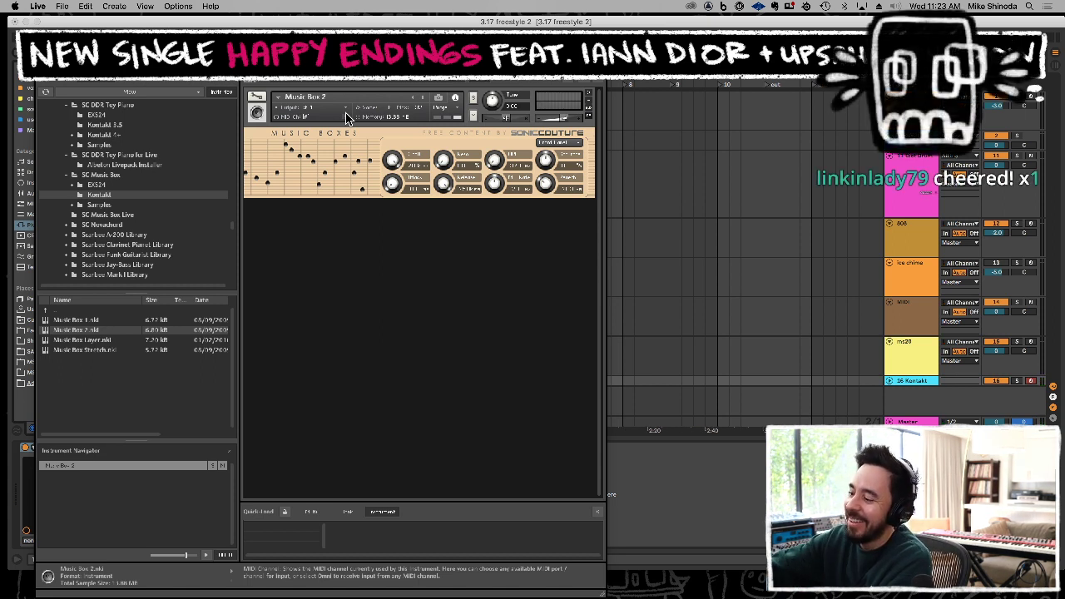
Record a short take on the 808 track in section 8.
{"action": "left_click", "coordinate": [346, 114]}
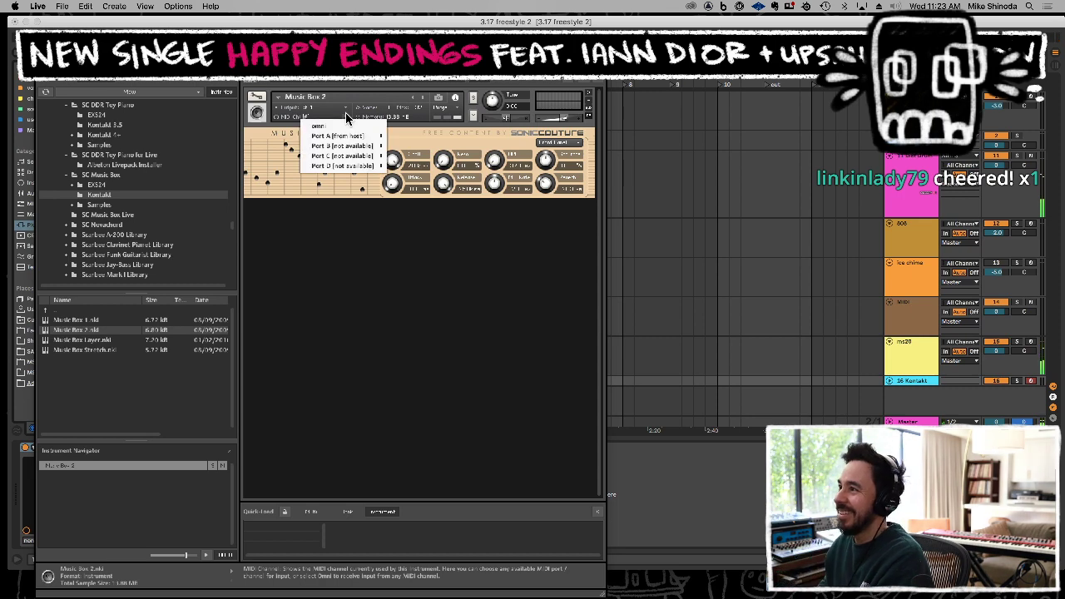
{"action": "left_click", "coordinate": [647, 233]}
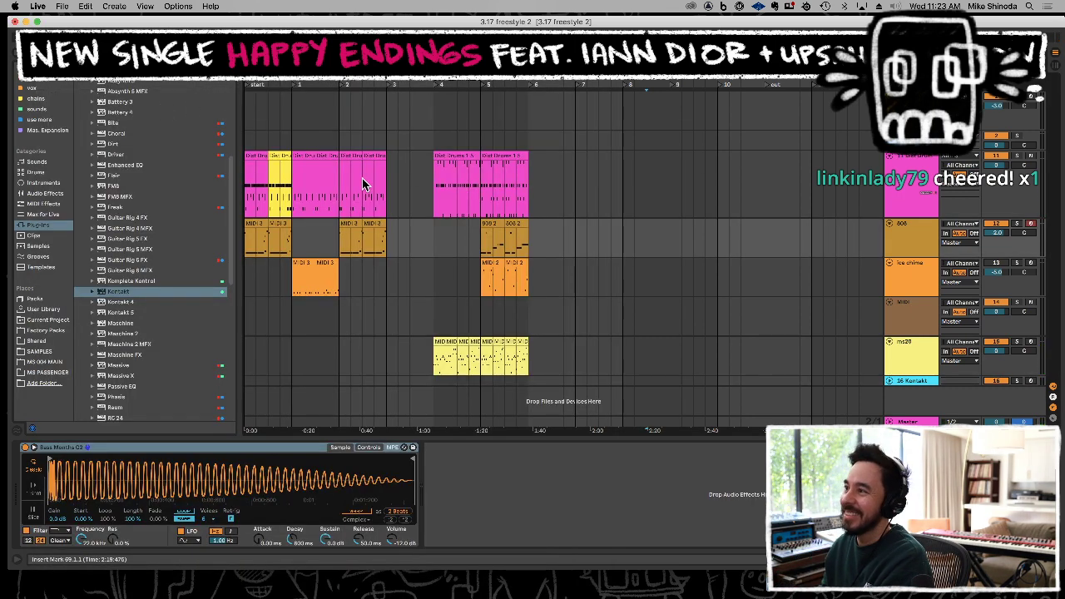
{"action": "key", "text": "F9"}
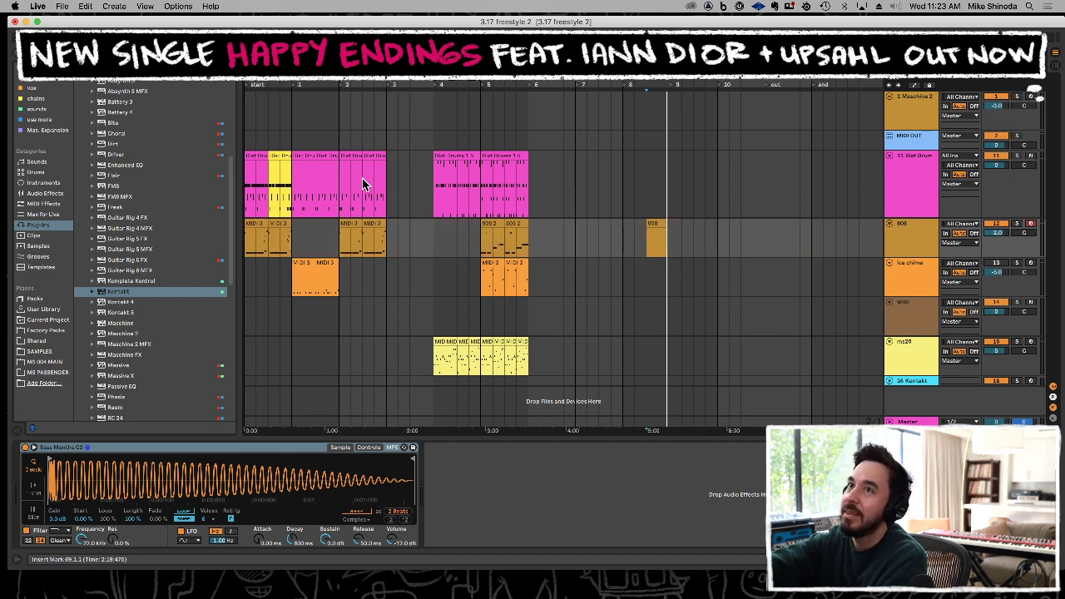
{"action": "key", "text": "F9"}
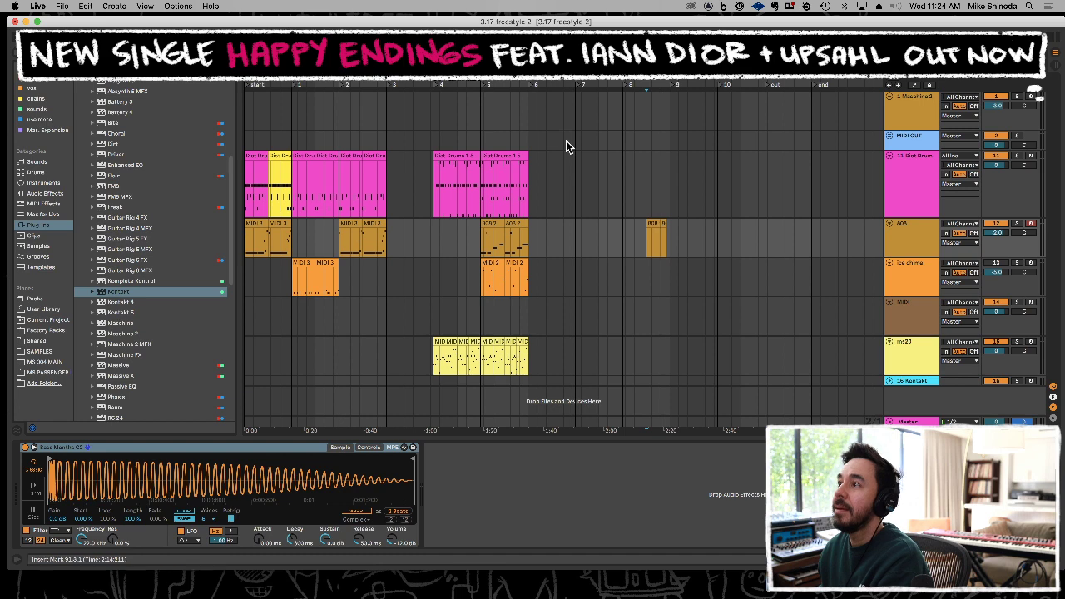
Delete all clips across the earlier sections and clear the leftover recording from the 808 track in section 8.
{"action": "left_click_drag", "start_coordinate": [568, 146], "coordinate": [227, 372]}
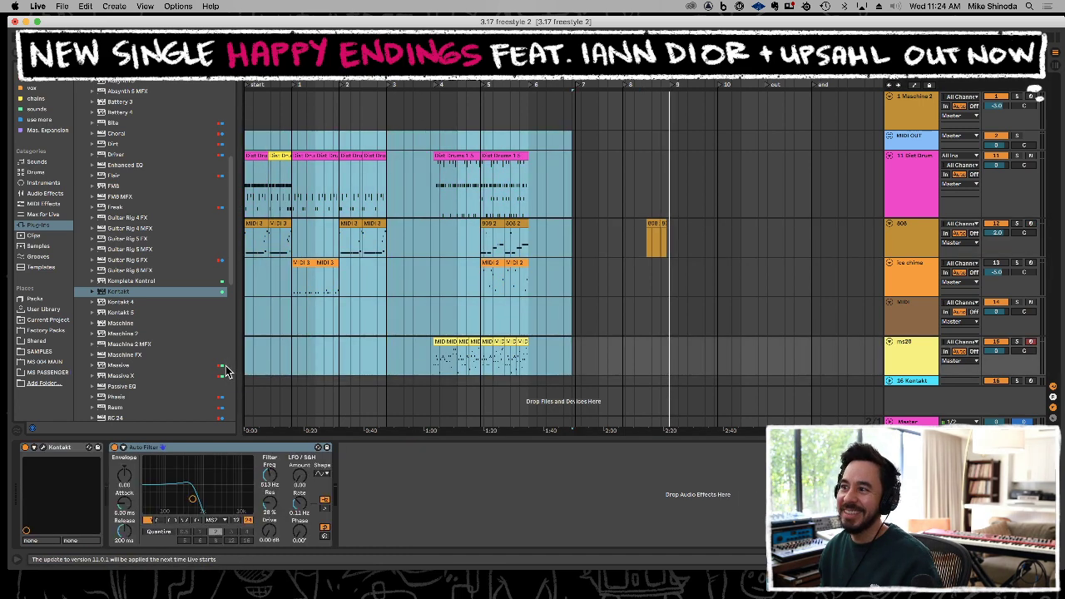
{"action": "key", "text": "Delete"}
{"action": "left_click_drag", "start_coordinate": [630, 237], "coordinate": [698, 235]}
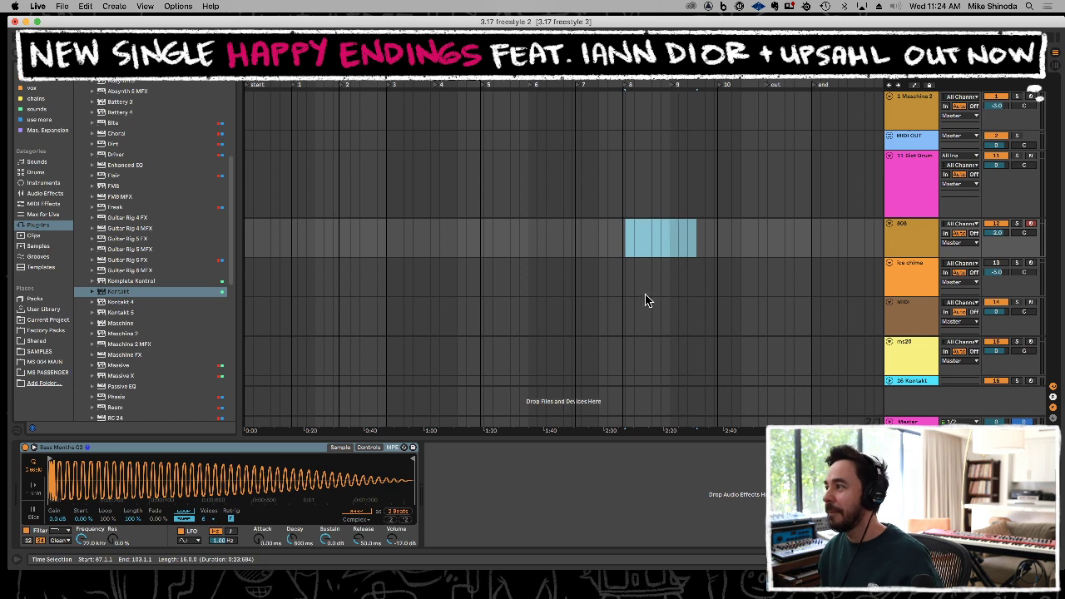
Record a music box part on the Kontakt track, stop, and hide the Kontakt window.
{"action": "left_click", "coordinate": [833, 383]}
{"action": "key", "text": "F9"}
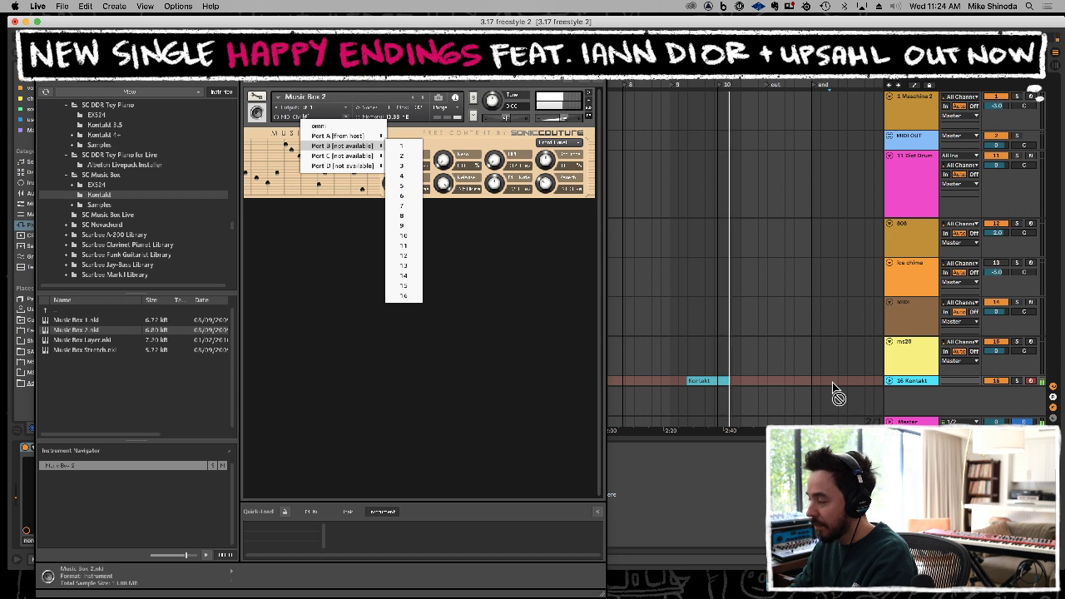
{"action": "key", "text": "space"}
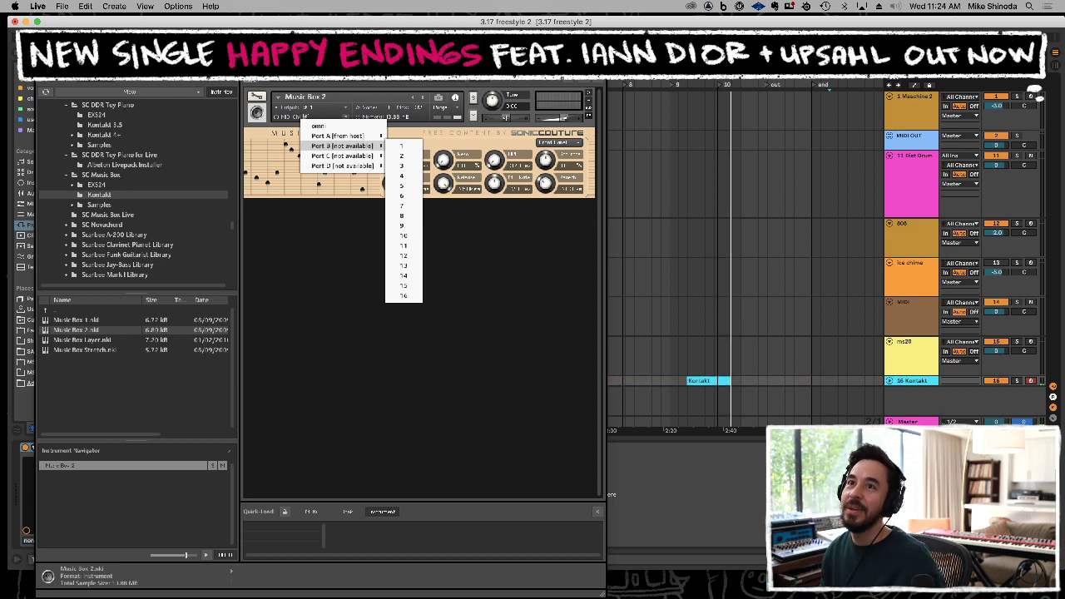
{"action": "key", "text": "super+alt+p"}
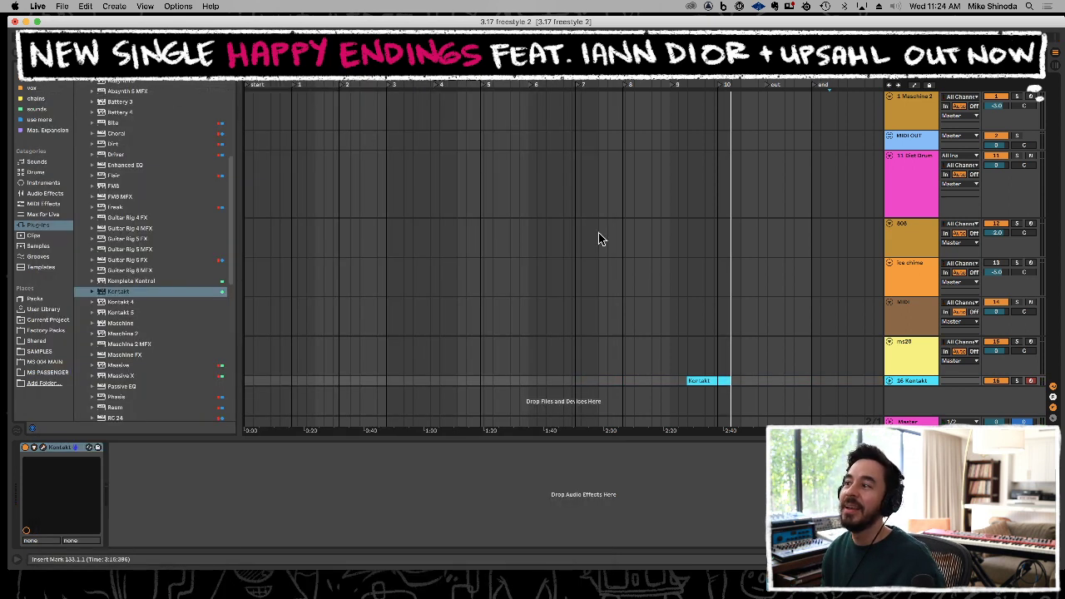
Unfold the Kontakt track, open the recorded clip's notes, and listen to the part up to bar 6.
{"action": "double_click", "coordinate": [912, 380]}
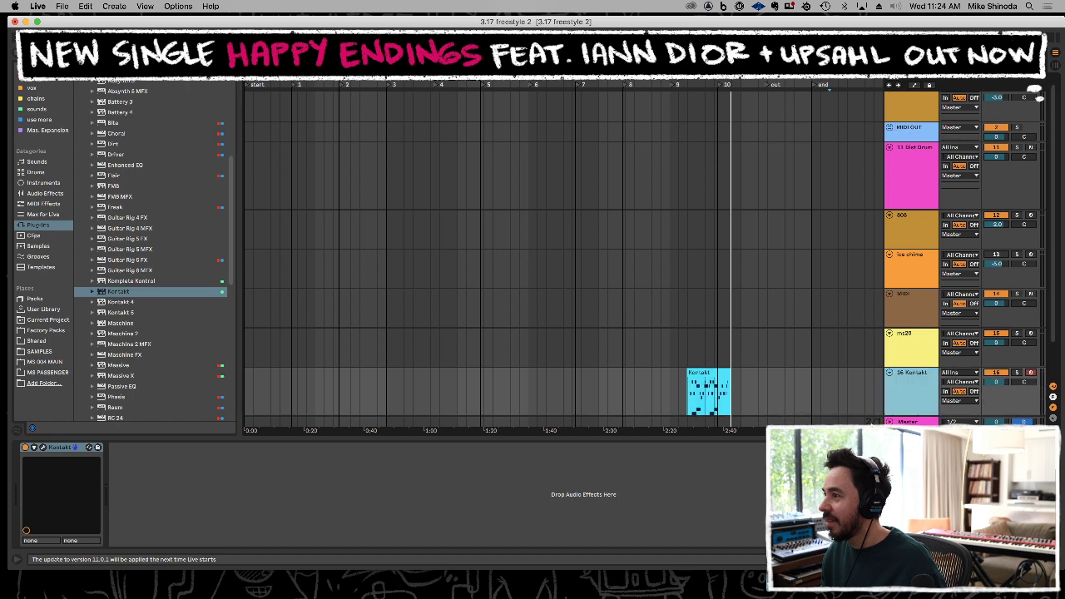
{"action": "double_click", "coordinate": [712, 387]}
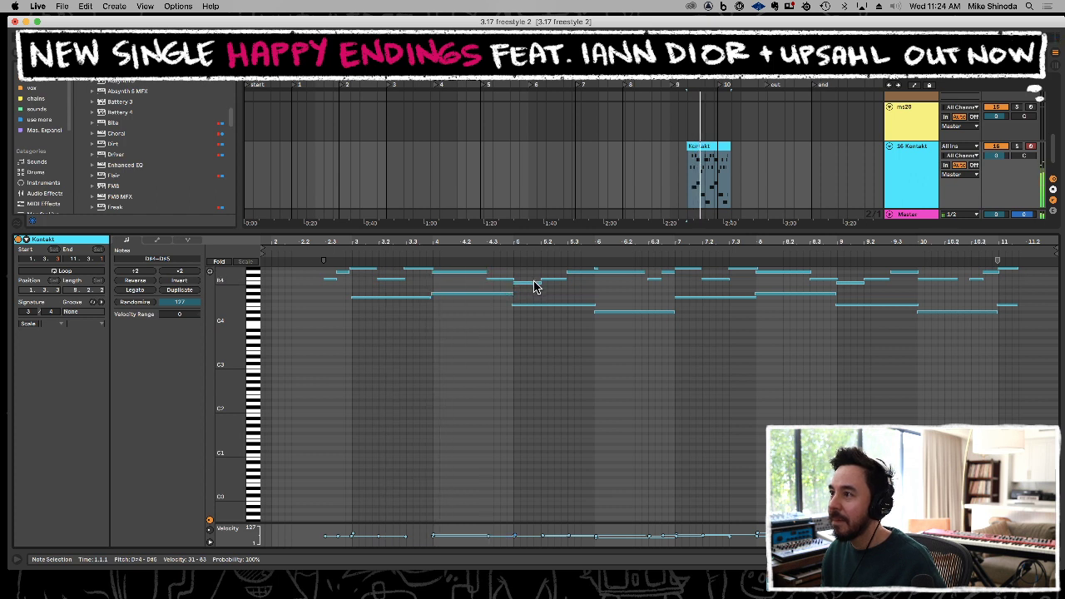
{"action": "key", "text": "space"}
{"action": "left_click", "coordinate": [628, 283]}
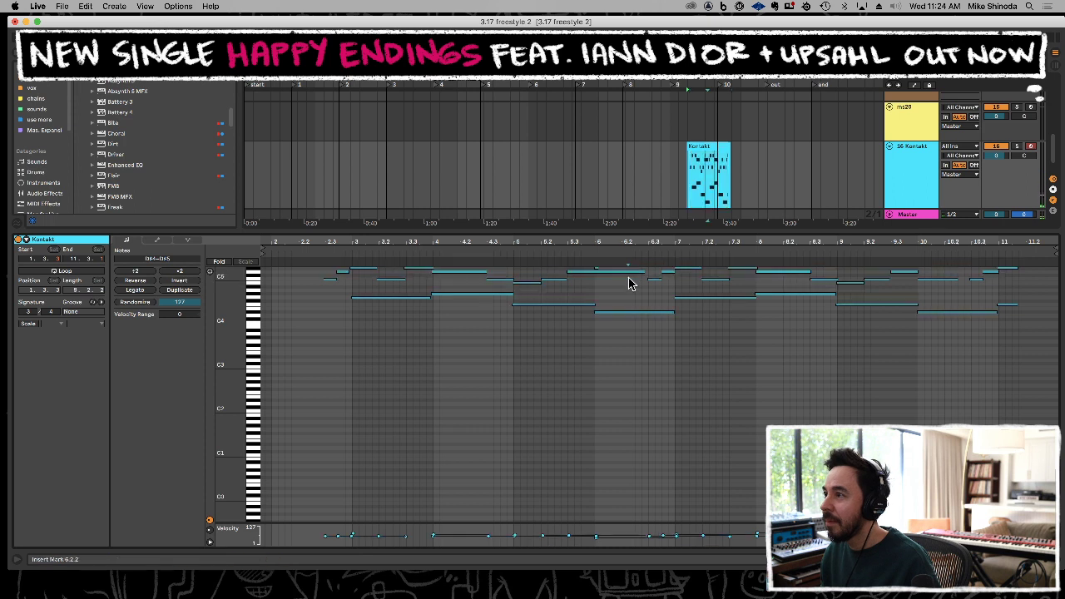
Shorten the long D5 note to end at bar 6 and lower the short D#5 note there to D5 with note preview on.
{"action": "left_click_drag", "start_coordinate": [643, 271], "coordinate": [590, 273]}
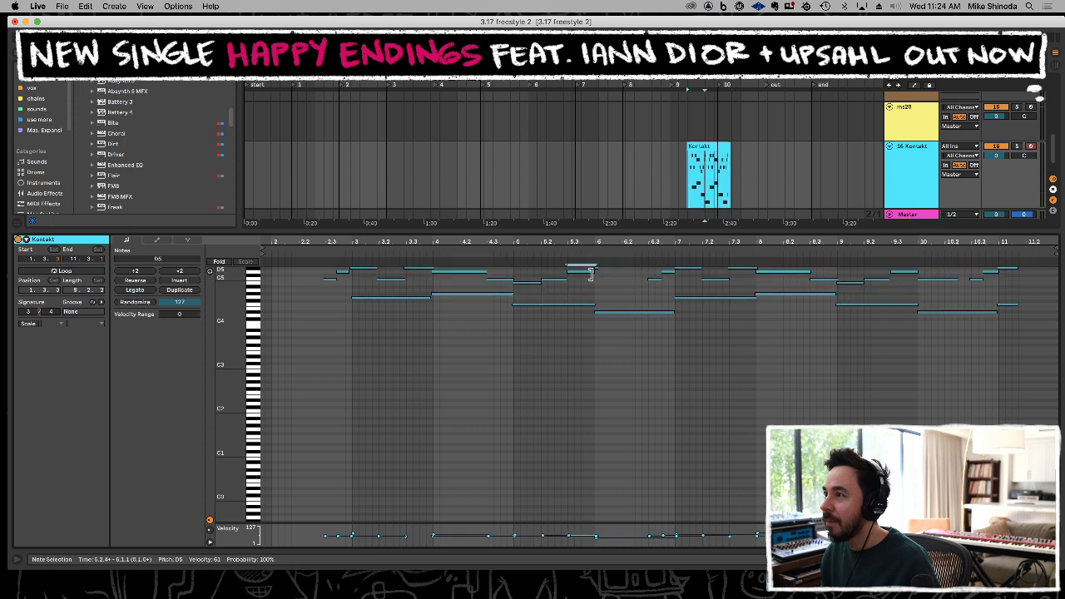
{"action": "left_click", "coordinate": [598, 269]}
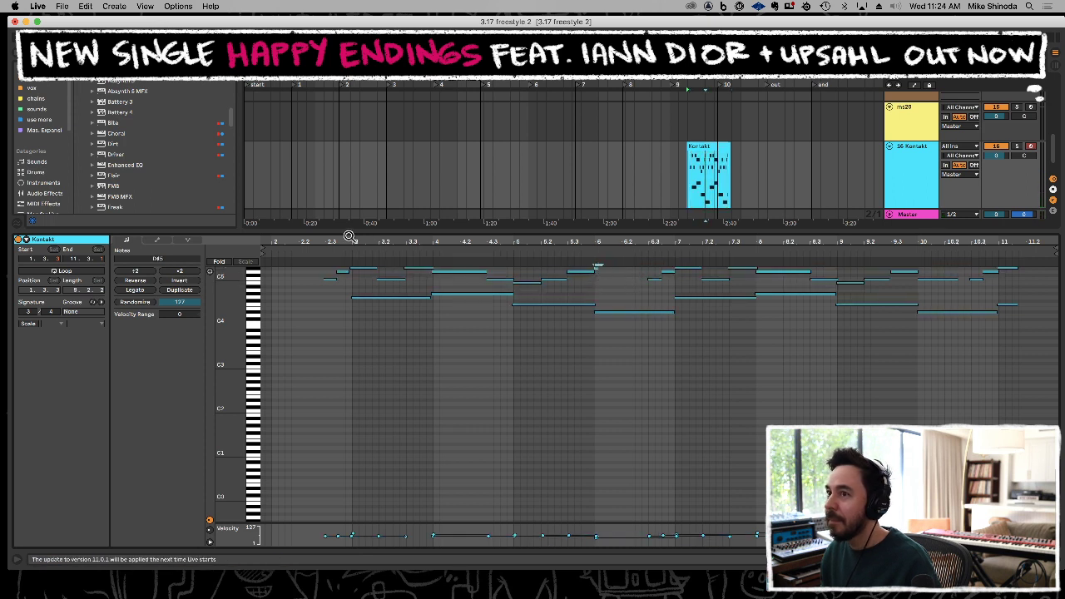
{"action": "left_click", "coordinate": [210, 271]}
{"action": "key", "text": "Down"}
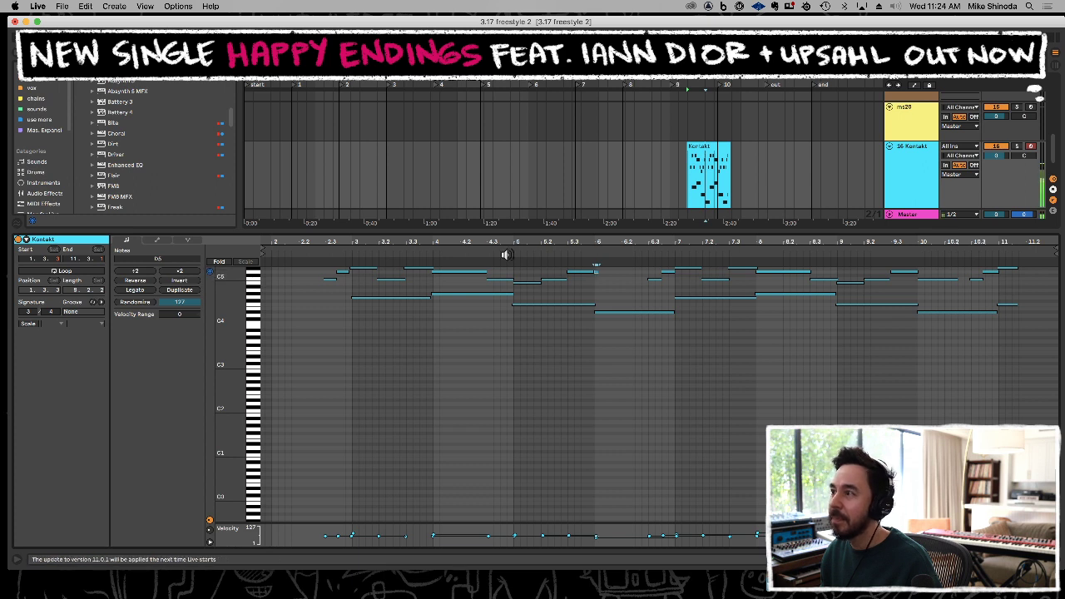
Bring the short note at bar 6 to C5, lengthen it to about 6.2.4, and play the phrase back.
{"action": "left_click_drag", "start_coordinate": [596, 271], "coordinate": [645, 276]}
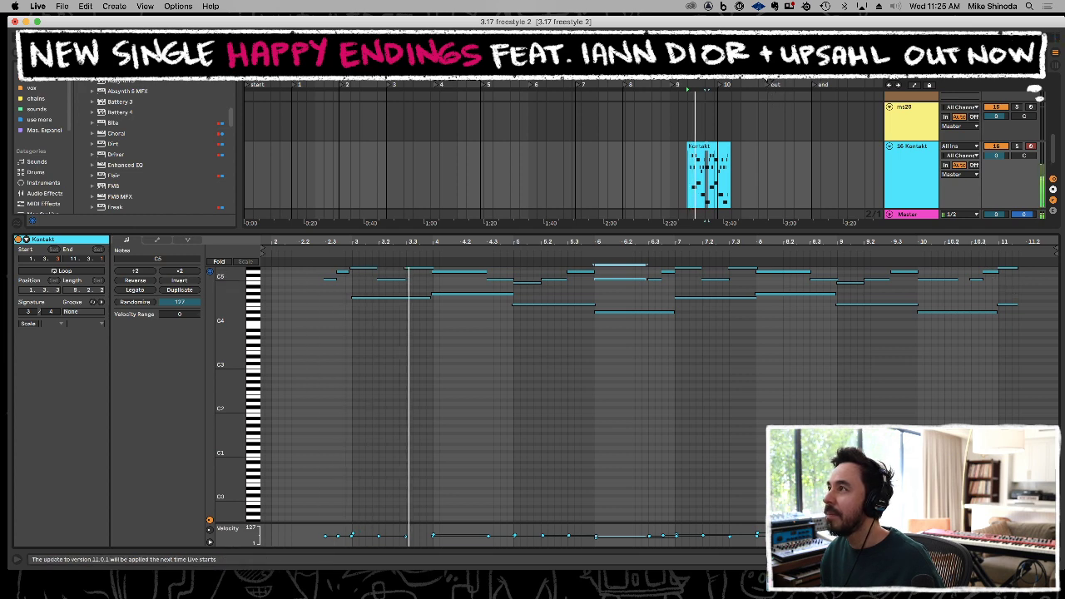
{"action": "left_click_drag", "start_coordinate": [767, 81], "coordinate": [764, 162]}
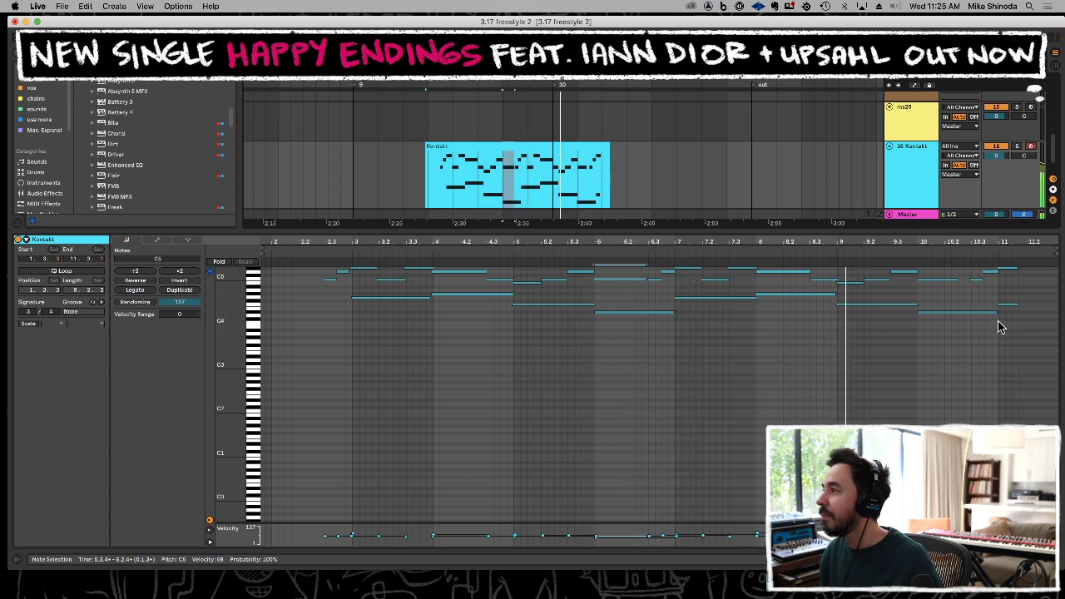
{"action": "key", "text": "space"}
Delete the stray notes after bar 11 and at the end of bar 10, and quantize all remaining notes to the grid.
{"action": "left_click_drag", "start_coordinate": [1004, 316], "coordinate": [1015, 262]}
{"action": "key", "text": "Delete"}
{"action": "left_click_drag", "start_coordinate": [973, 292], "coordinate": [997, 262]}
{"action": "key", "text": "Delete"}
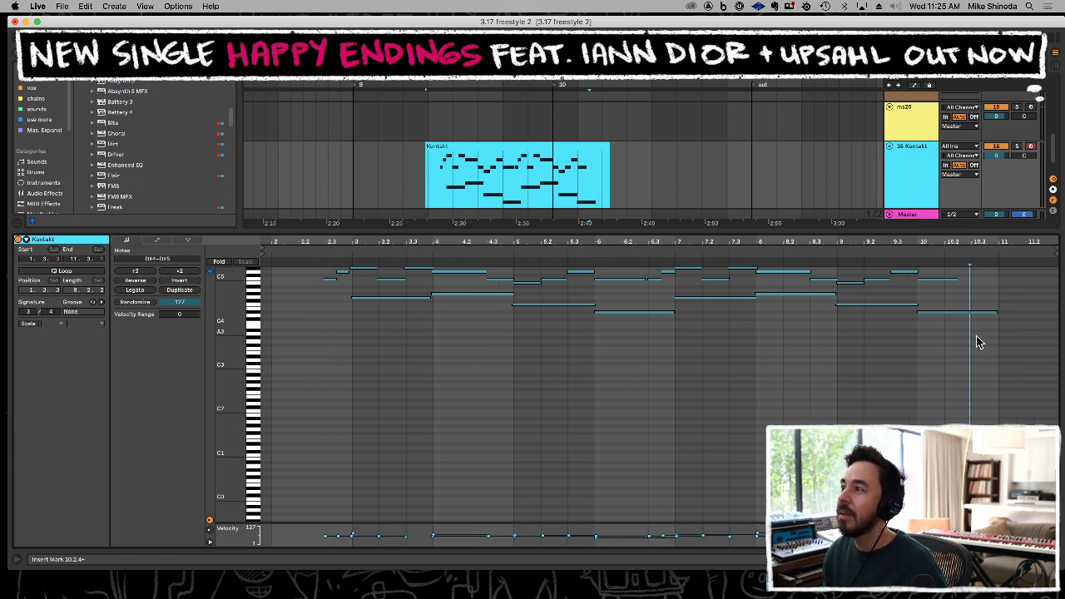
{"action": "key", "text": "super+a"}
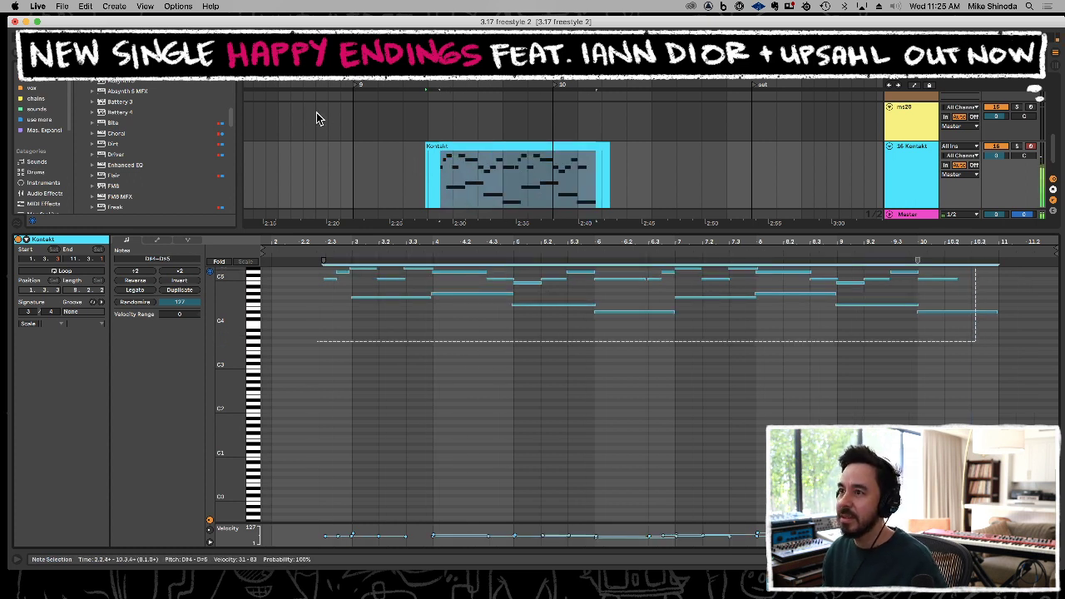
{"action": "key", "text": "space"}
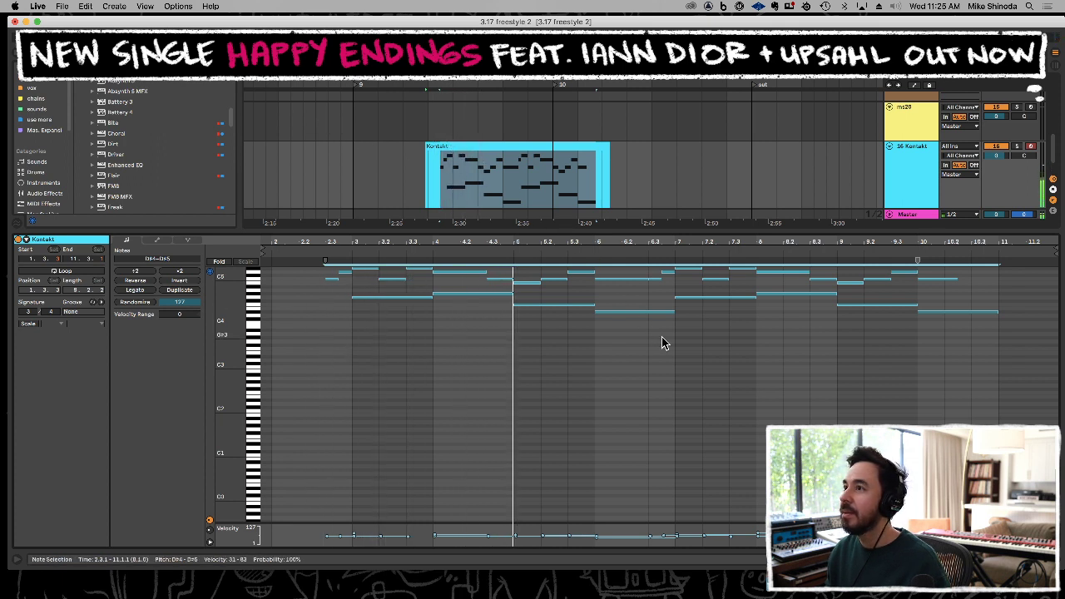
Remove the Kontakt clip's empty lead-in, move the clip so its downbeat lands on bar 97, and play from there.
{"action": "left_click_drag", "start_coordinate": [402, 188], "coordinate": [426, 186]}
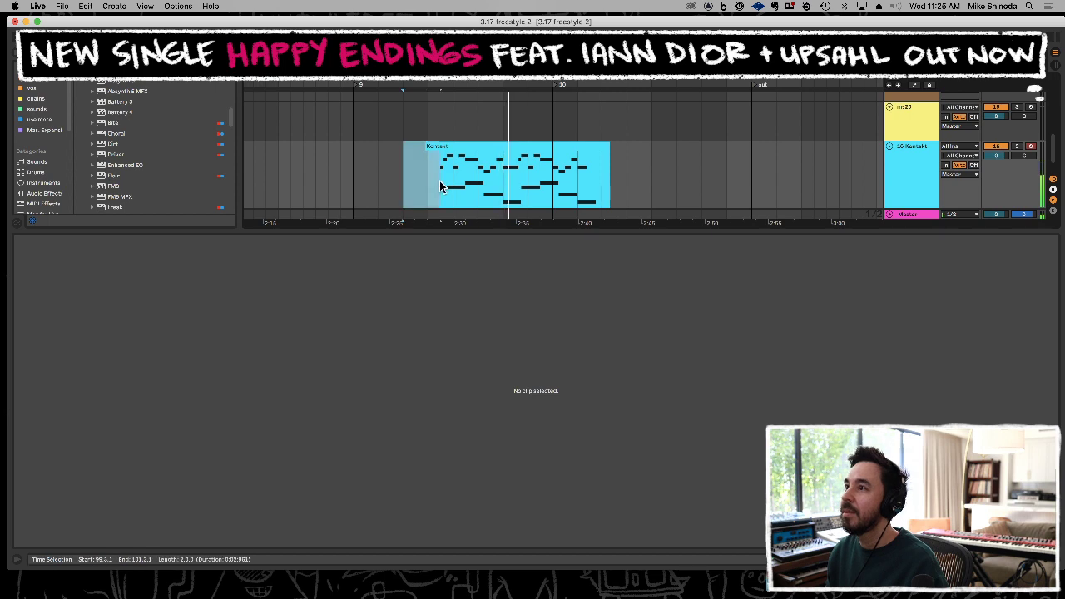
{"action": "left_click", "coordinate": [476, 169]}
{"action": "mouse_move", "coordinate": [450, 85]}
{"action": "left_mouse_down"}
{"action": "mouse_move", "coordinate": [450, 124]}
{"action": "mouse_move", "coordinate": [504, 125]}
{"action": "mouse_move", "coordinate": [317, 174]}
{"action": "left_mouse_up"}
{"action": "left_click", "coordinate": [308, 180]}
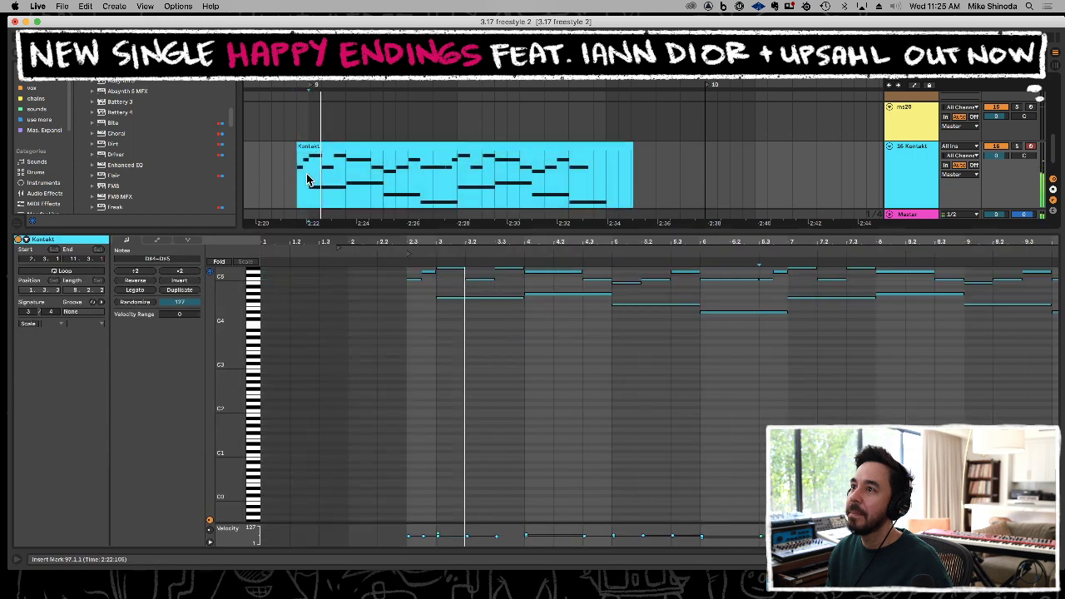
Trim the Kontakt clip to bars 97 to 105 by deleting the tail and the lead-in before the downbeat.
{"action": "left_click_drag", "start_coordinate": [605, 168], "coordinate": [693, 169]}
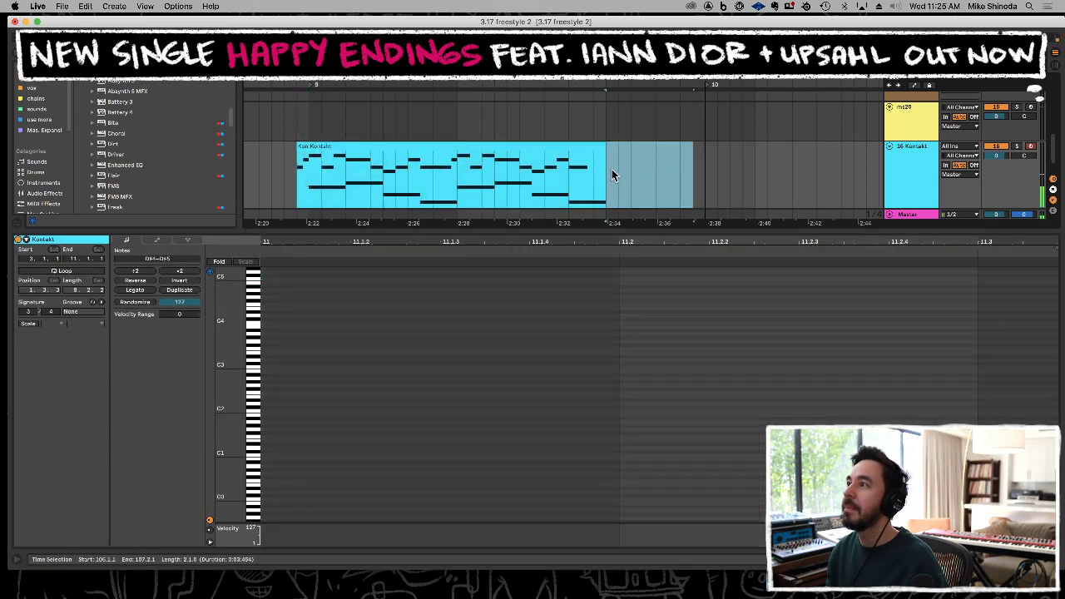
{"action": "left_click_drag", "start_coordinate": [609, 172], "coordinate": [299, 179]}
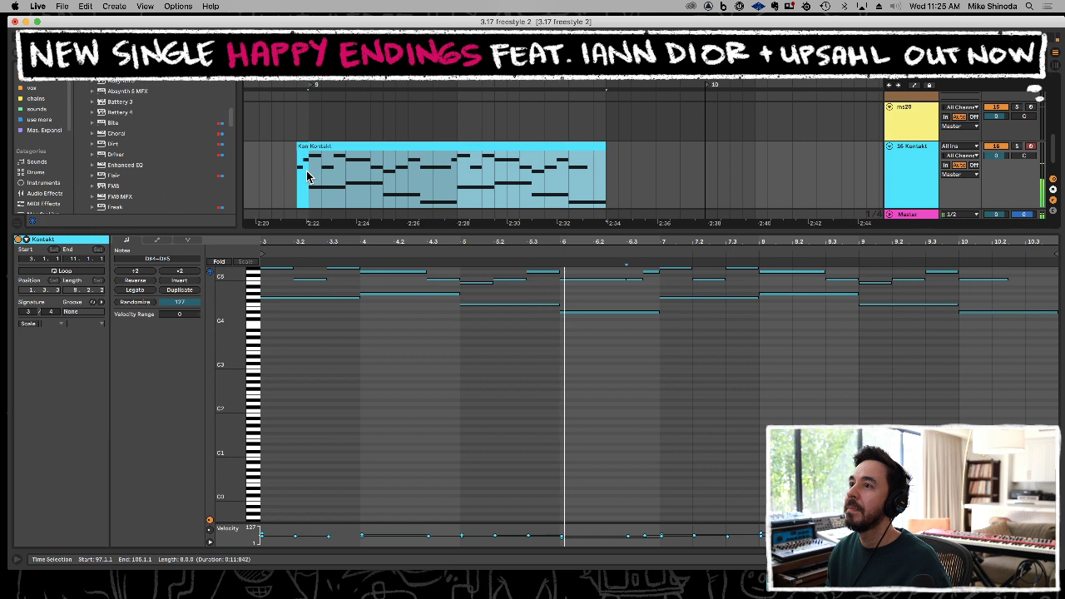
{"action": "left_click_drag", "start_coordinate": [320, 85], "coordinate": [402, 72]}
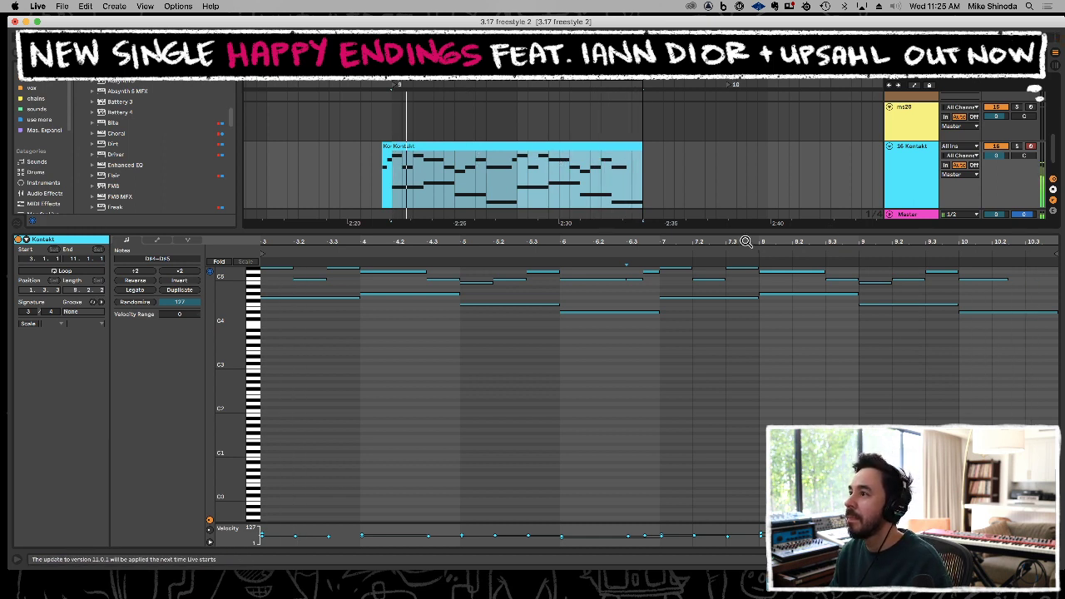
{"action": "left_click_drag", "start_coordinate": [375, 175], "coordinate": [396, 173]}
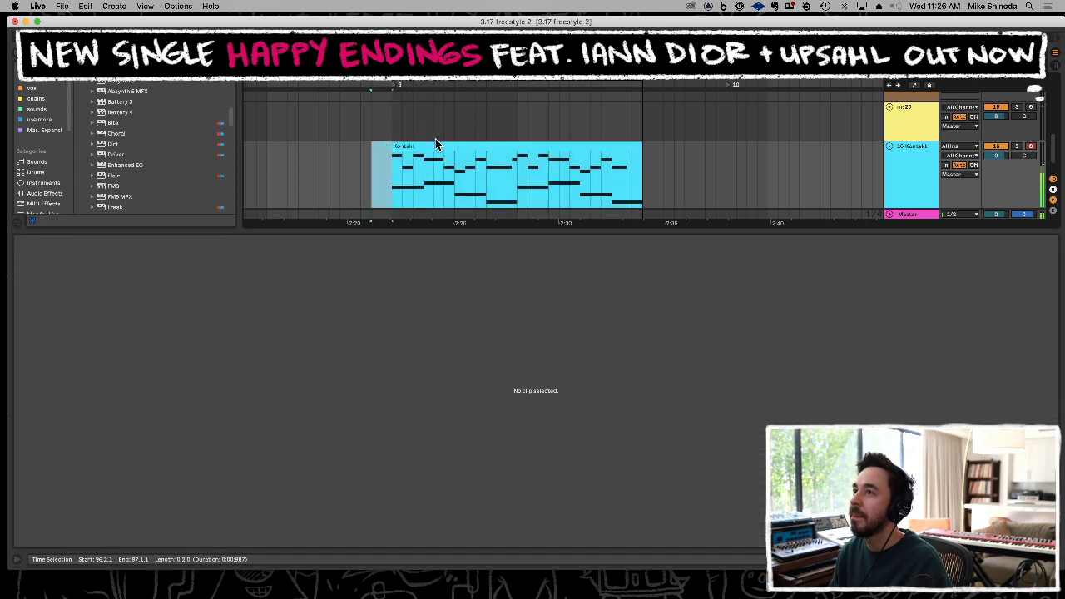
{"action": "left_click", "coordinate": [438, 143]}
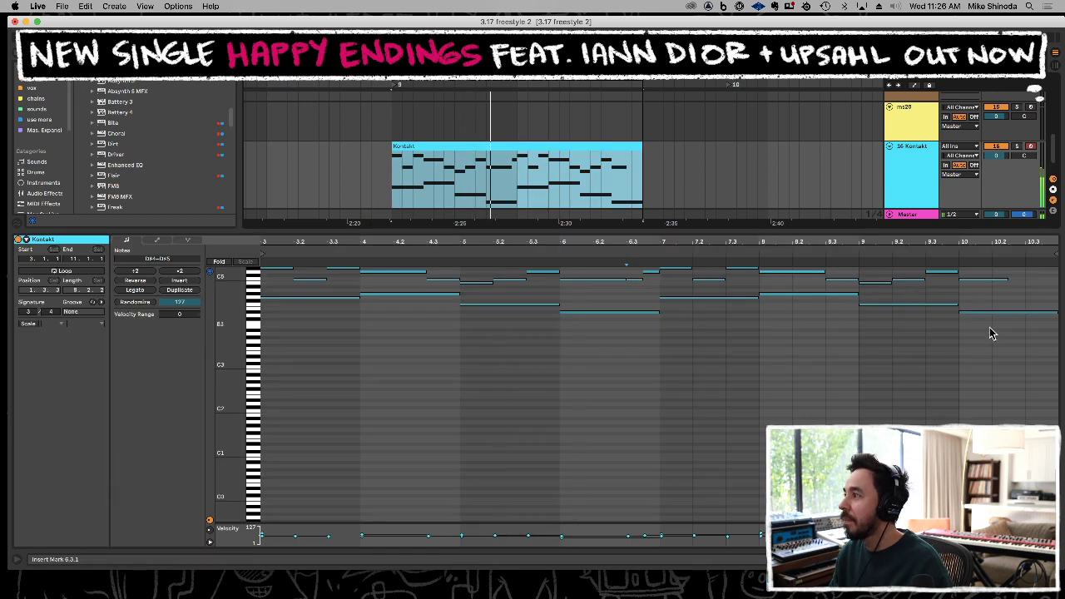
Lower the long low note at bar 10 of the Kontakt clip to C4 and play the part from bar 97.
{"action": "key", "text": "space"}
{"action": "left_click_drag", "start_coordinate": [991, 326], "coordinate": [995, 300]}
{"action": "key", "text": "Down"}
{"action": "key", "text": "Down"}
{"action": "key", "text": "Down"}
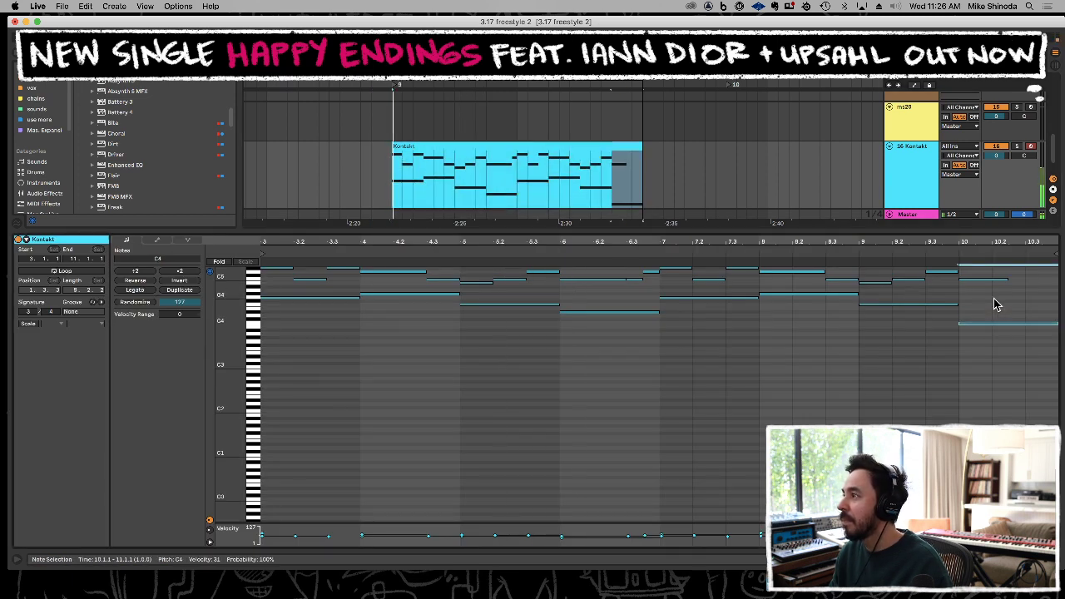
{"action": "key", "text": "space"}
Replace the long F4 note at bar 9 with three one-beat notes descending F4, D#4, D4.
{"action": "left_click", "coordinate": [925, 306]}
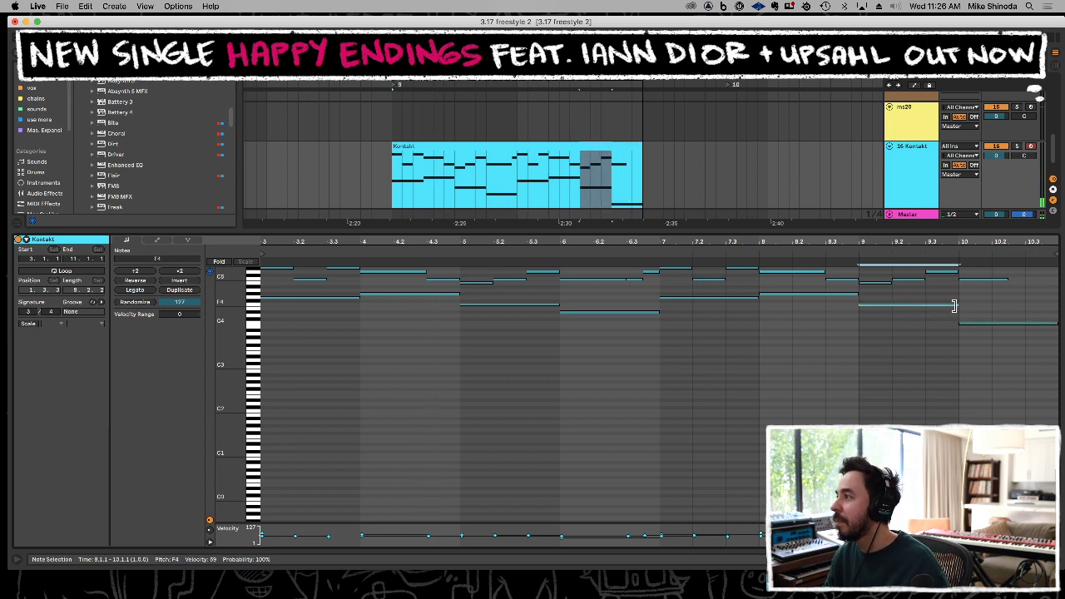
{"action": "left_click_drag", "start_coordinate": [954, 305], "coordinate": [900, 308]}
{"action": "key", "text": "super+z"}
{"action": "mouse_move", "coordinate": [947, 304]}
{"action": "left_mouse_down"}
{"action": "mouse_move", "coordinate": [896, 301]}
{"action": "mouse_move", "coordinate": [953, 320]}
{"action": "left_mouse_up"}
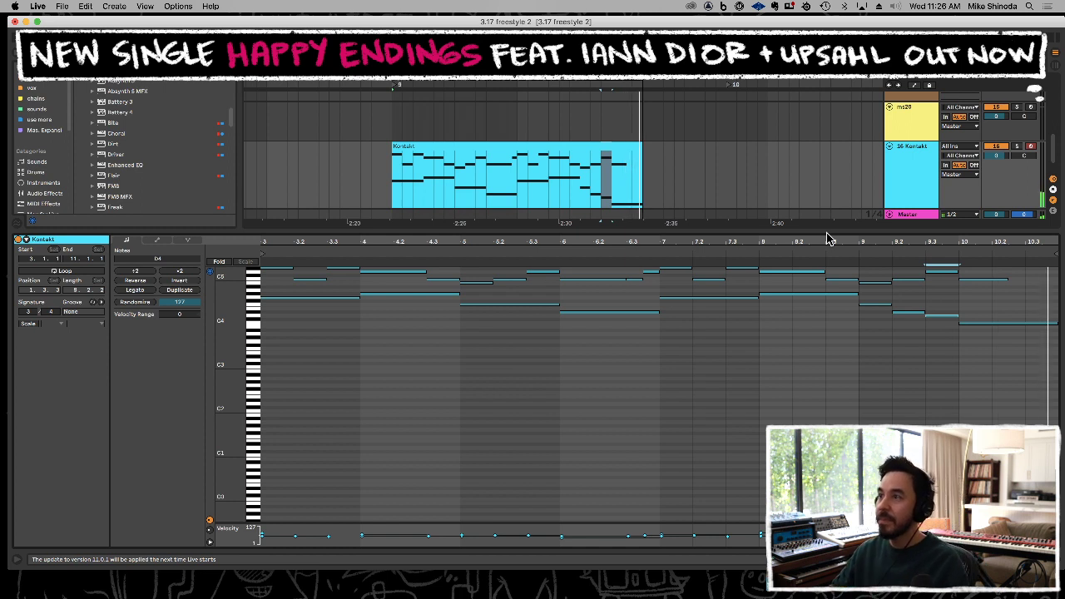
Copy the short C5 and D5 pickup notes from the end of bar 6 to 10.3.1 and close the clip editor.
{"action": "left_click", "coordinate": [328, 269]}
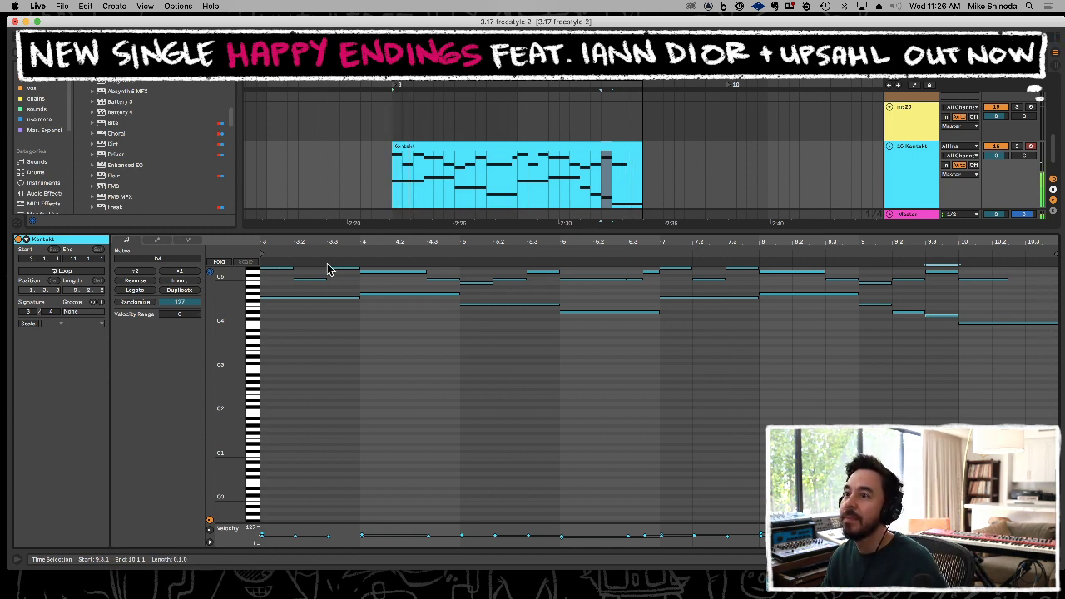
{"action": "left_click", "coordinate": [634, 275]}
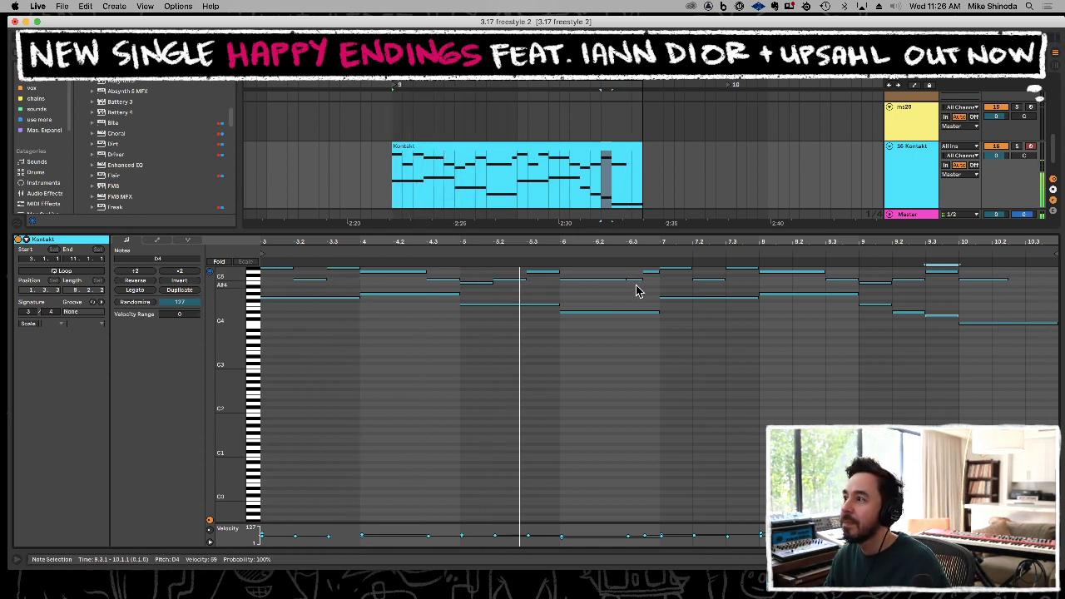
{"action": "mouse_move", "coordinate": [635, 283]}
{"action": "left_mouse_down"}
{"action": "mouse_move", "coordinate": [911, 269]}
{"action": "mouse_move", "coordinate": [1035, 307]}
{"action": "left_mouse_up"}
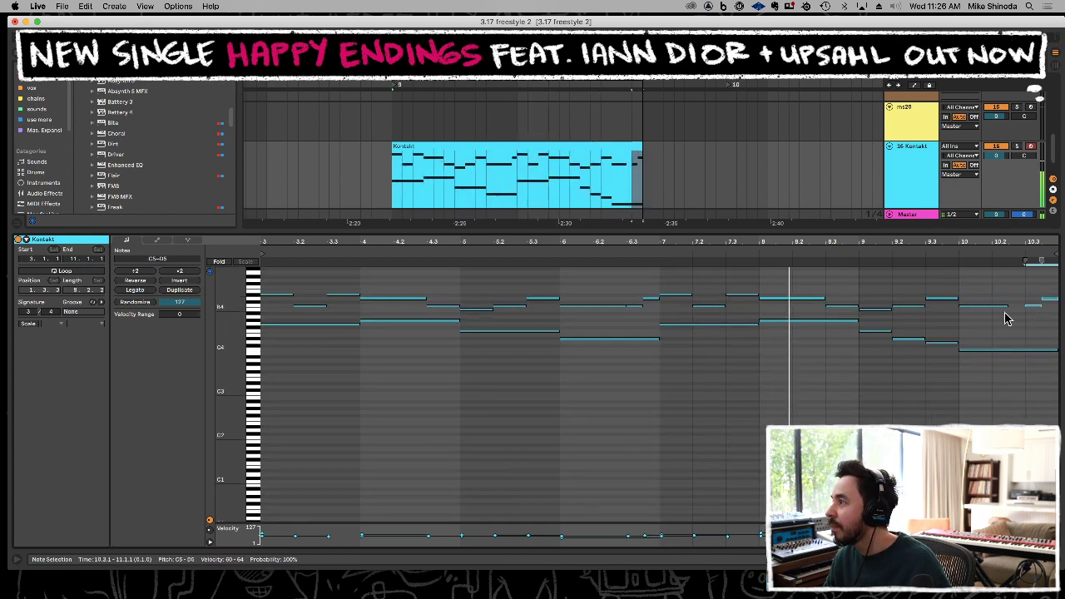
{"action": "left_click", "coordinate": [1005, 320]}
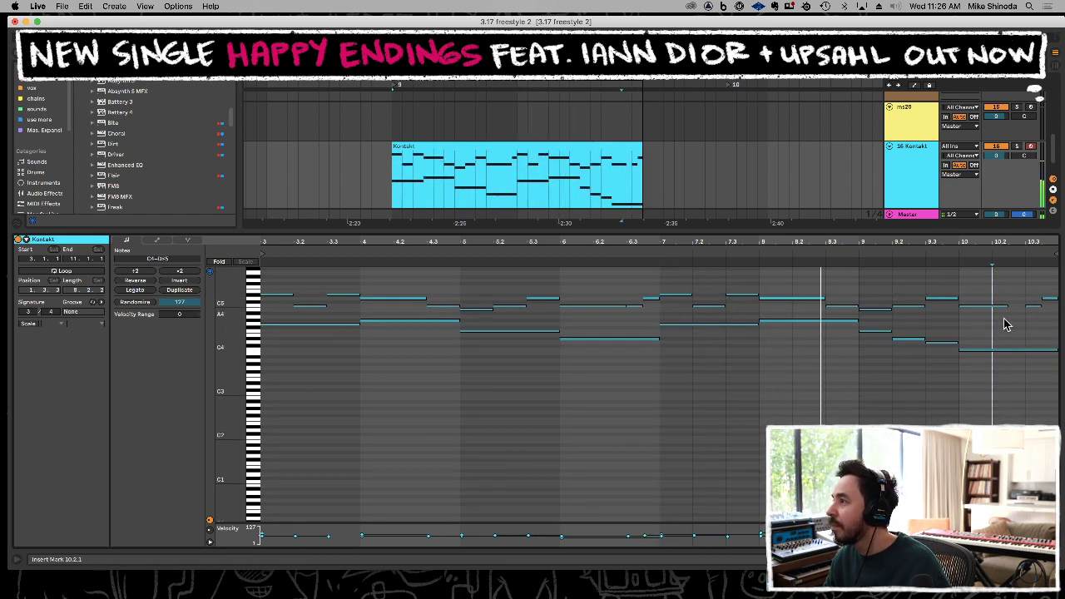
{"action": "double_click", "coordinate": [765, 232]}
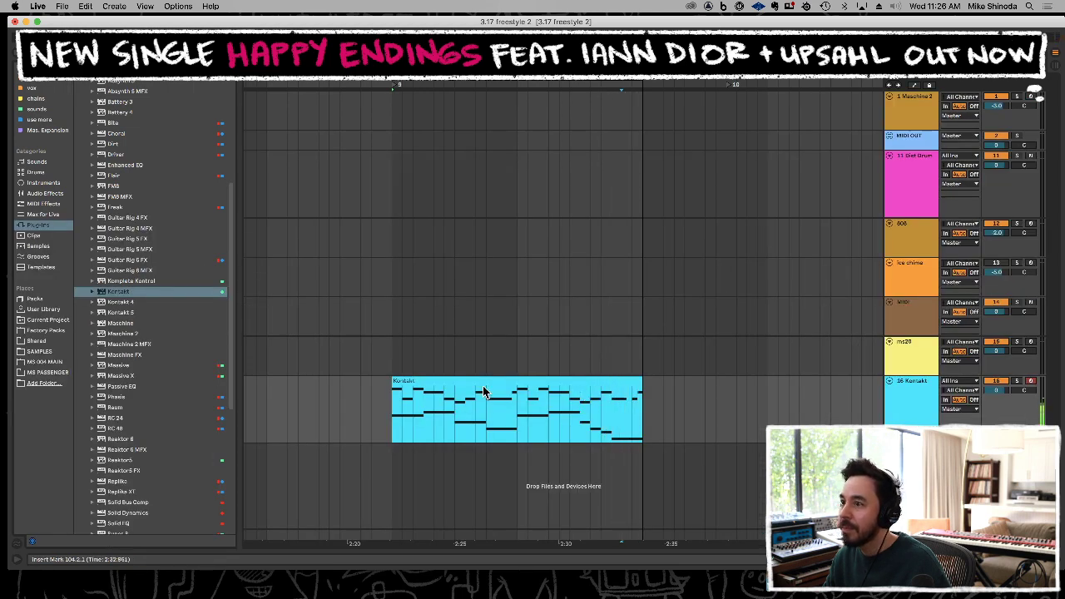
Extend the Kontakt clip's start to bring back the pickup notes, and duplicate bars 97 to 105 right after it.
{"action": "left_click_drag", "start_coordinate": [395, 377], "coordinate": [380, 377]}
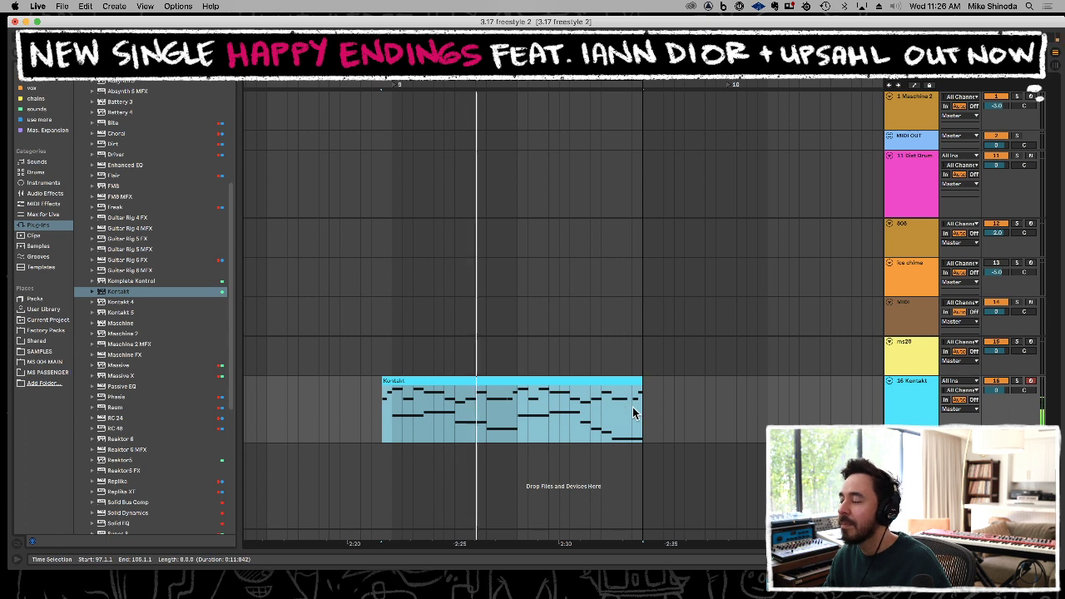
{"action": "key", "text": "space"}
{"action": "left_click_drag", "start_coordinate": [393, 423], "coordinate": [634, 421]}
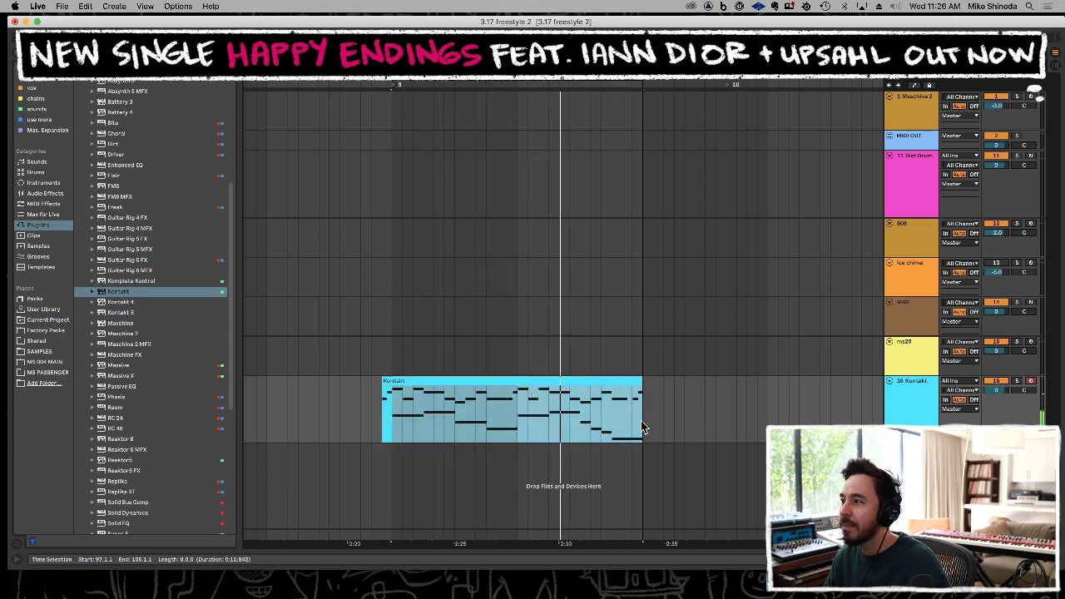
{"action": "key", "text": "super+d"}
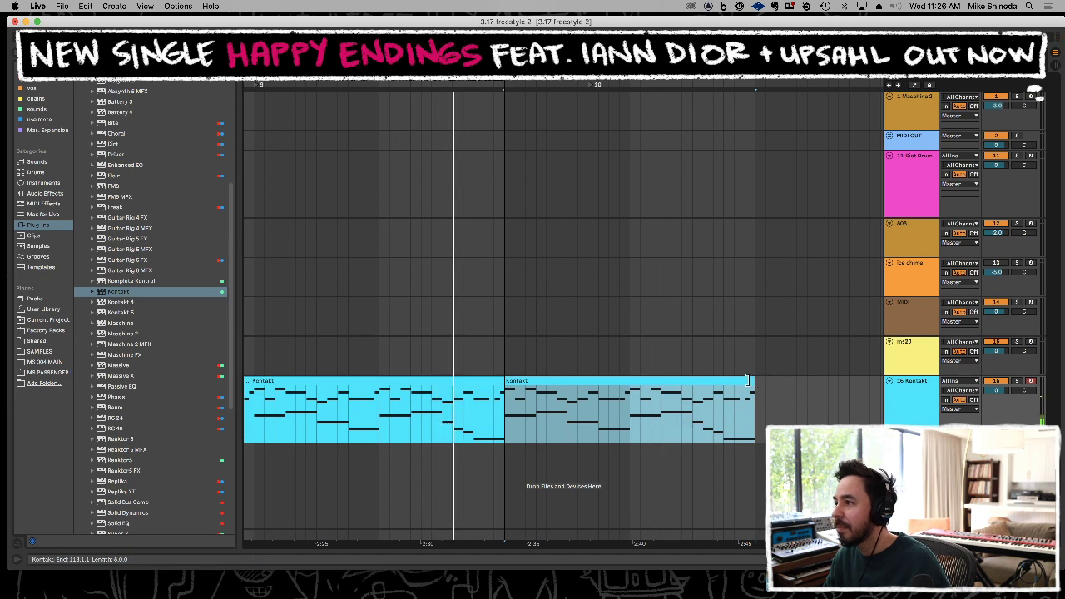
Delete the C5 and D5 pickup notes at the end of the duplicated Kontakt clip.
{"action": "double_click", "coordinate": [747, 382]}
{"action": "left_click", "coordinate": [1029, 317]}
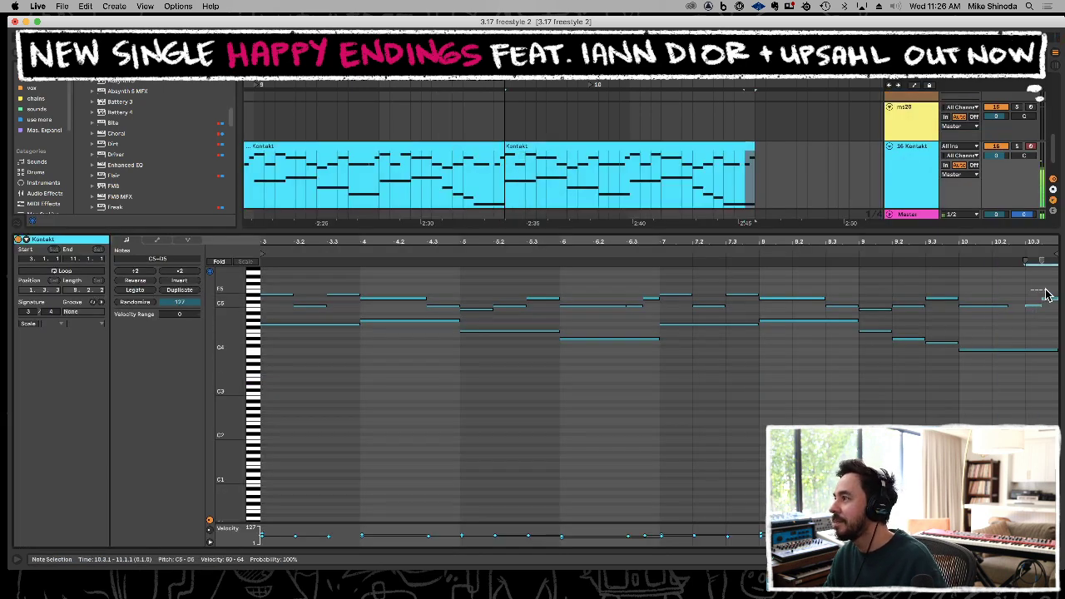
{"action": "double_click", "coordinate": [875, 232]}
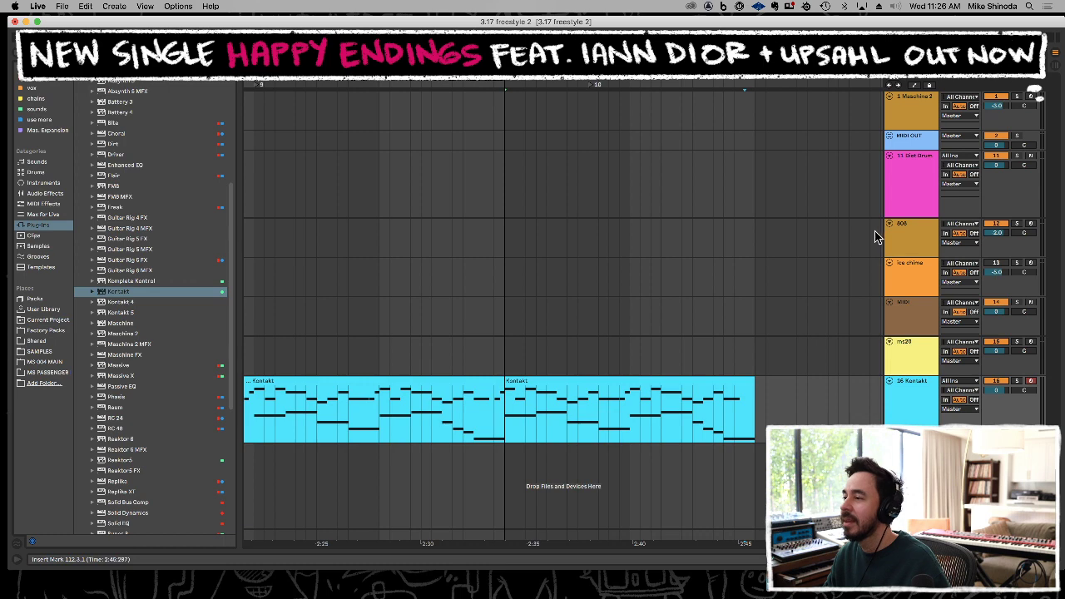
Freeze the Kontakt track with both clips on it.
{"action": "left_click_drag", "start_coordinate": [519, 84], "coordinate": [518, 62]}
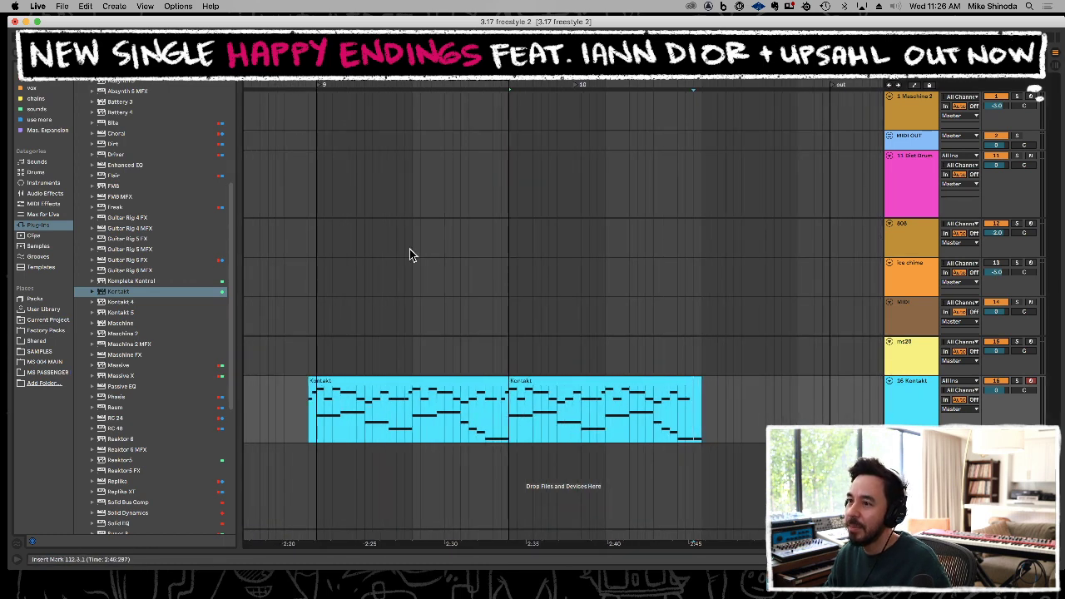
{"action": "left_click_drag", "start_coordinate": [306, 414], "coordinate": [686, 417]}
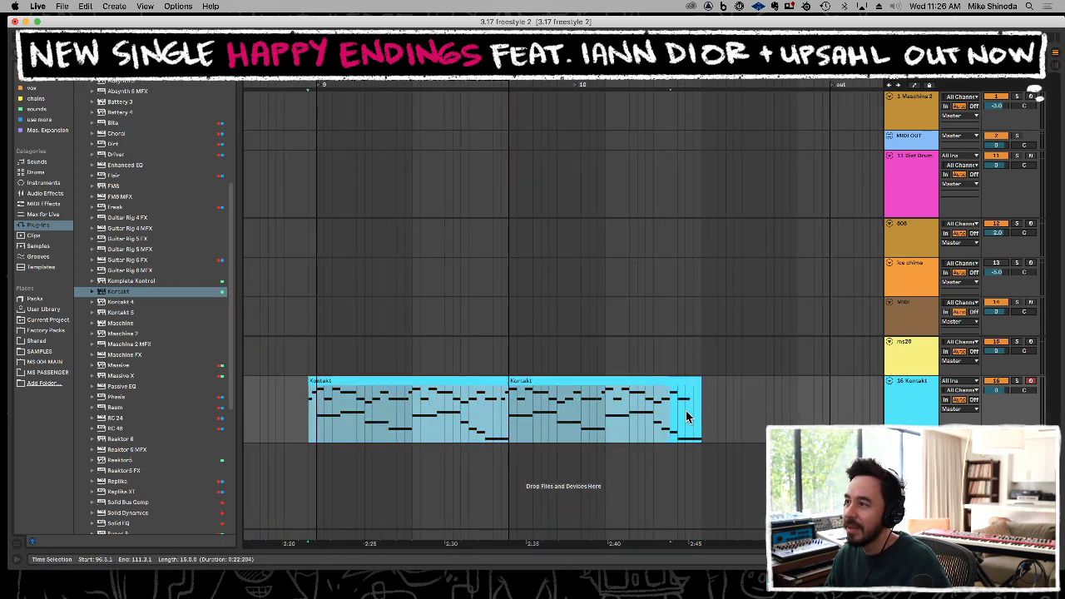
{"action": "right_click", "coordinate": [674, 401]}
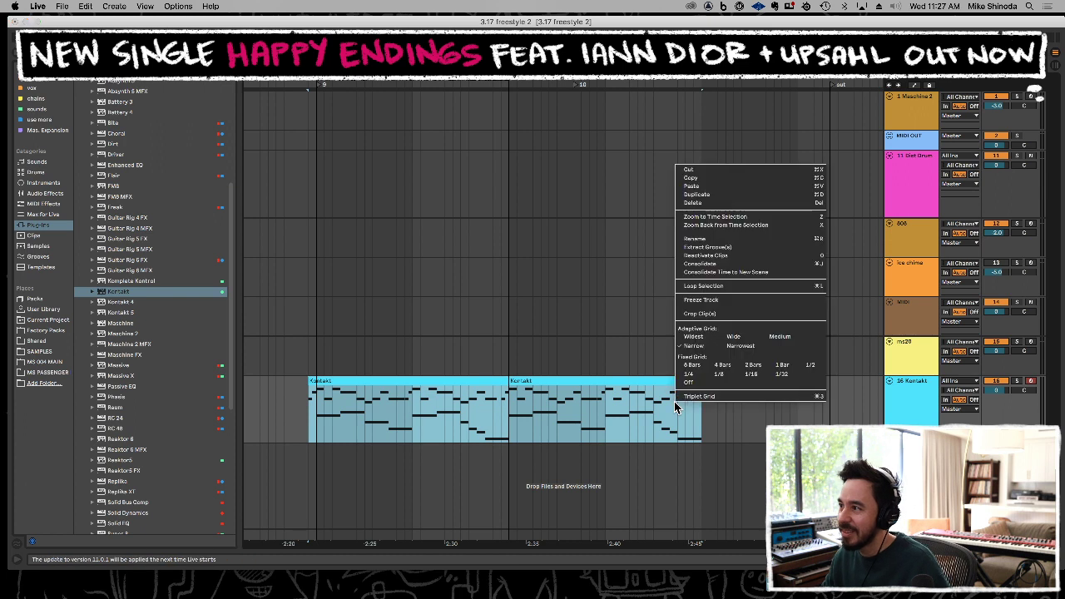
{"action": "left_click", "coordinate": [698, 302]}
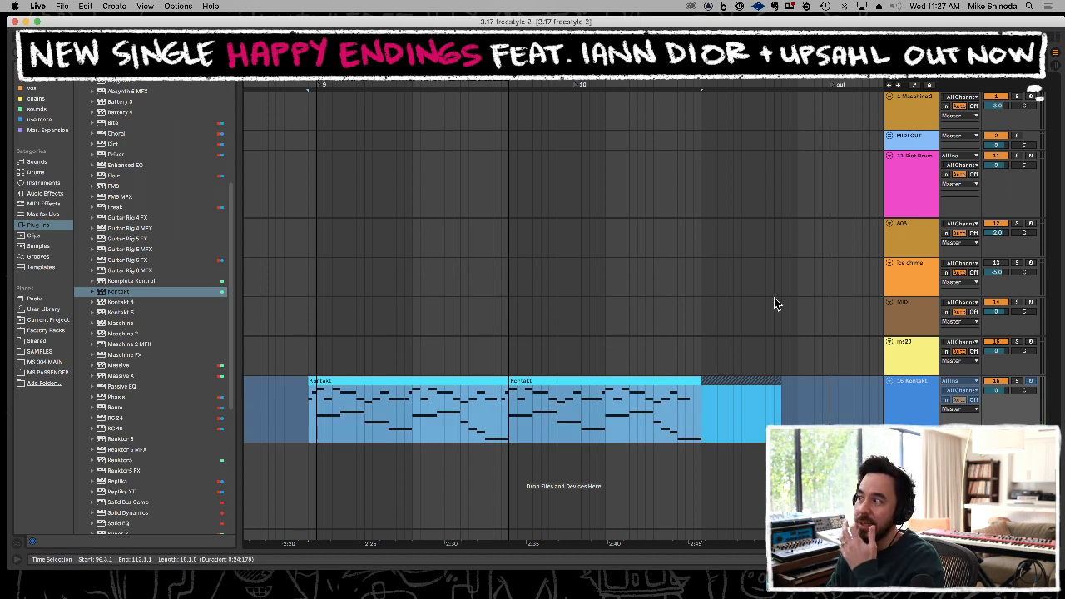
Add an audio track below Kontakt, copy both frozen clips onto it as audio, and deactivate the Kontakt track.
{"action": "left_click", "coordinate": [916, 392]}
{"action": "key", "text": "super+t"}
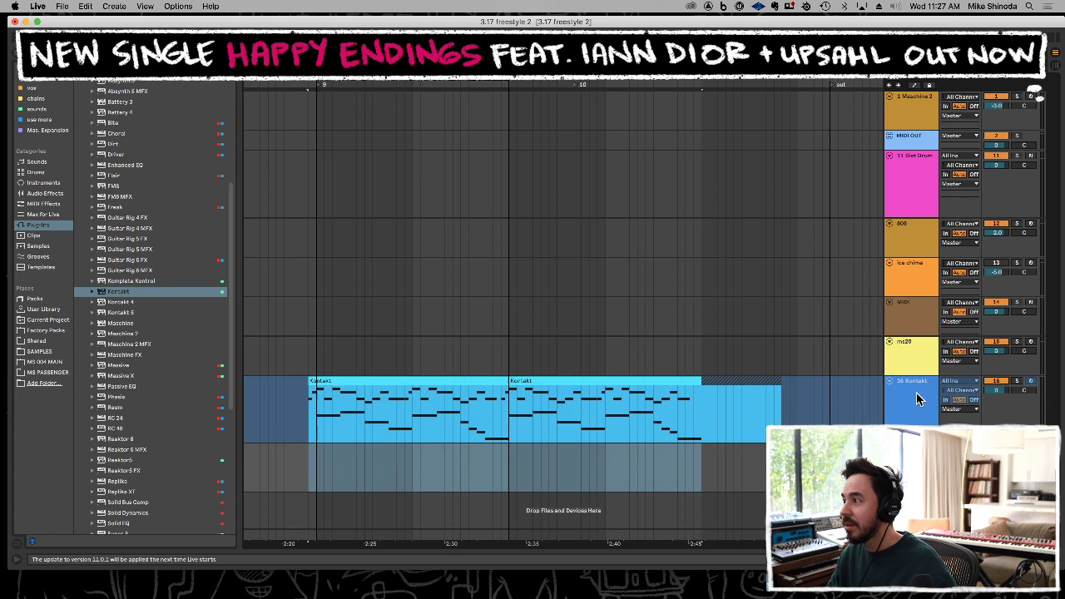
{"action": "left_click_drag", "start_coordinate": [658, 381], "coordinate": [656, 396]}
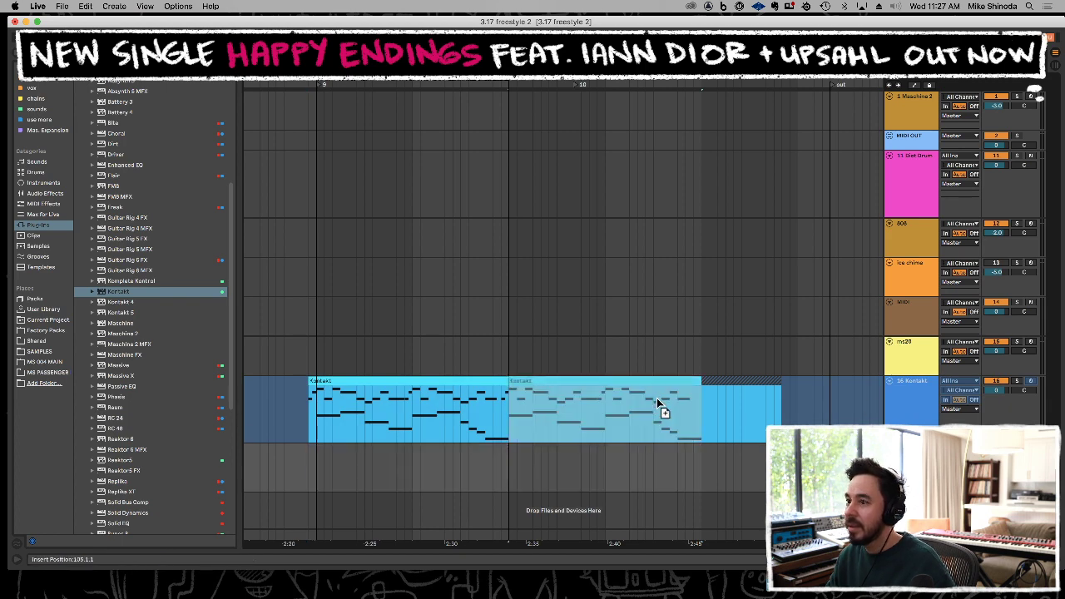
{"action": "left_click_drag", "start_coordinate": [661, 448], "coordinate": [663, 470]}
{"action": "left_click_drag", "start_coordinate": [493, 381], "coordinate": [495, 462]}
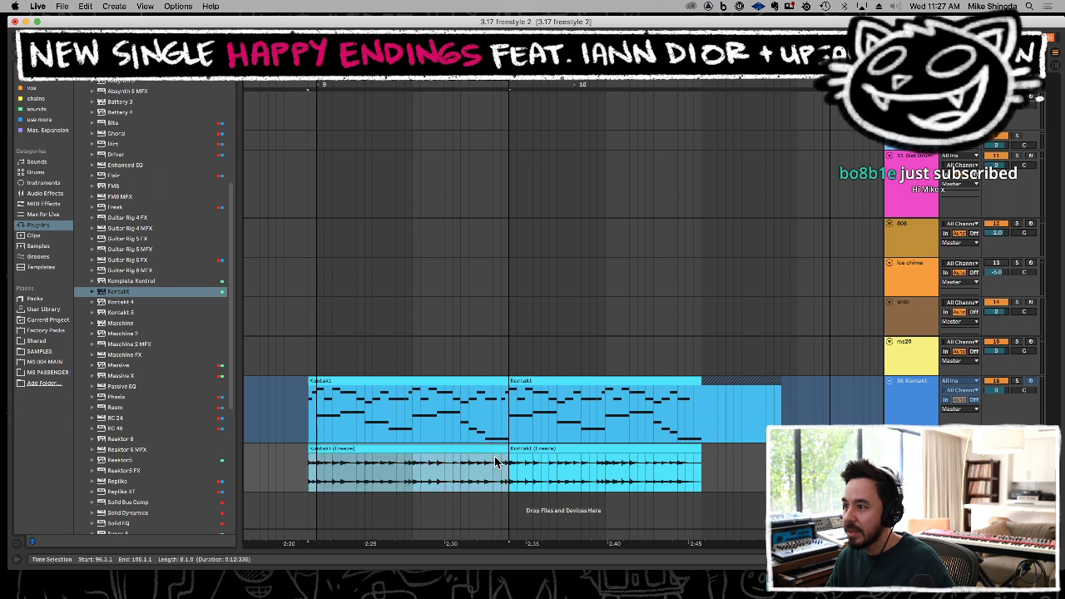
{"action": "left_click", "coordinate": [502, 479]}
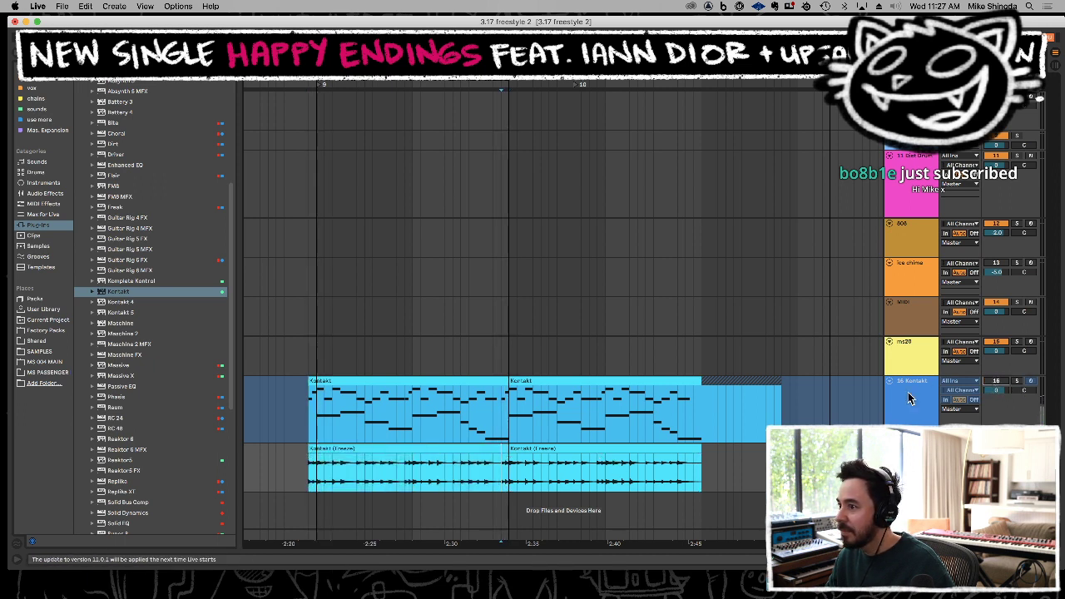
Cut the frozen audio clips from section 9, paste the range at bar 7 so the downbeat lands on section 1, and play it.
{"action": "left_click_drag", "start_coordinate": [581, 84], "coordinate": [661, 46]}
{"action": "left_click_drag", "start_coordinate": [715, 466], "coordinate": [586, 463]}
{"action": "key", "text": "Delete"}
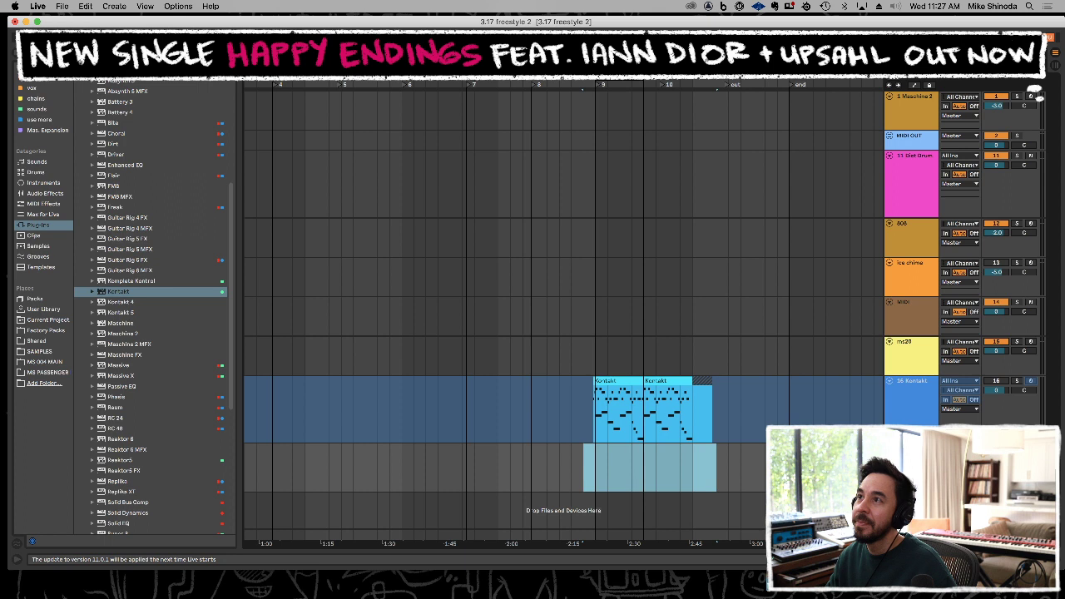
{"action": "key", "text": "minus"}
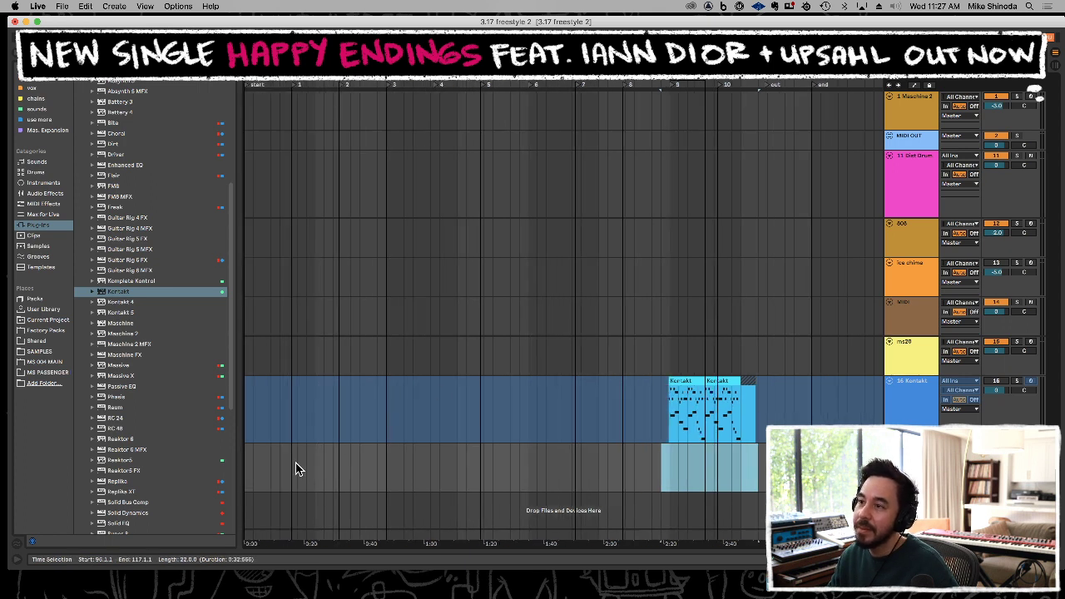
{"action": "left_click", "coordinate": [270, 472]}
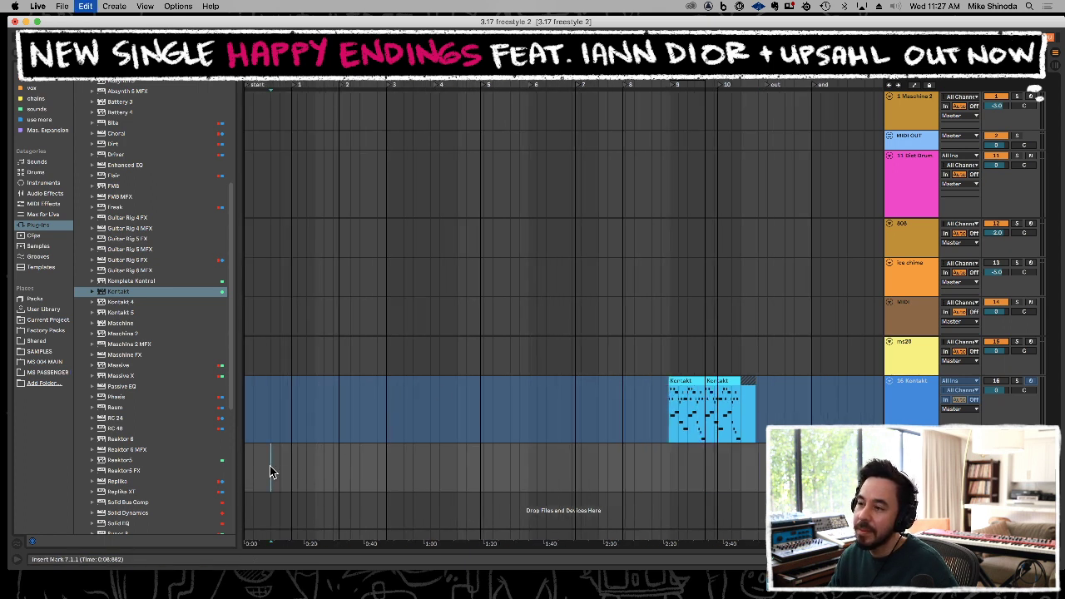
{"action": "key", "text": "super+v"}
{"action": "left_click_drag", "start_coordinate": [293, 85], "coordinate": [440, 125]}
{"action": "key", "text": "space"}
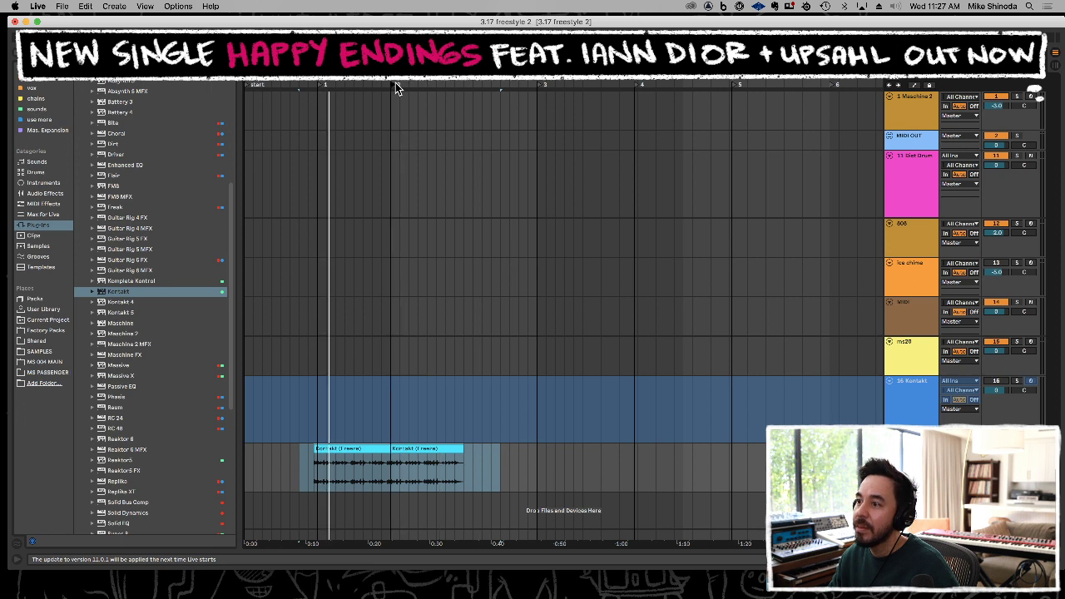
Select bars 9 to 17 on the Maschine 2 track.
{"action": "left_click", "coordinate": [389, 123]}
{"action": "left_click_drag", "start_coordinate": [389, 116], "coordinate": [325, 107]}
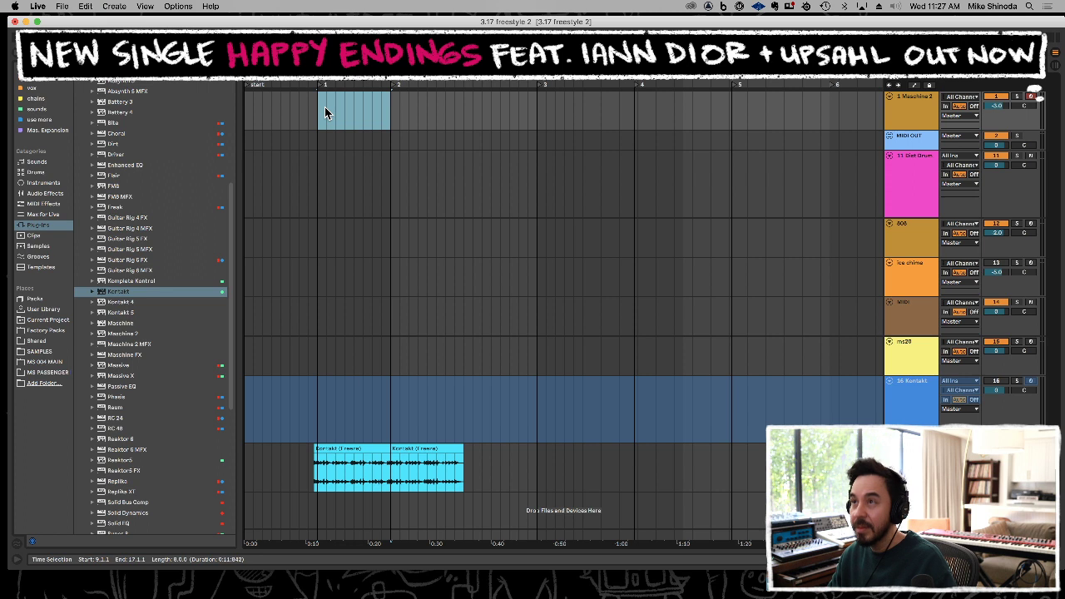
Find the Lo Fi 2 drum rack preset in the instrument library and load it onto a new track below the Kontakt audio.
{"action": "left_click", "coordinate": [48, 194]}
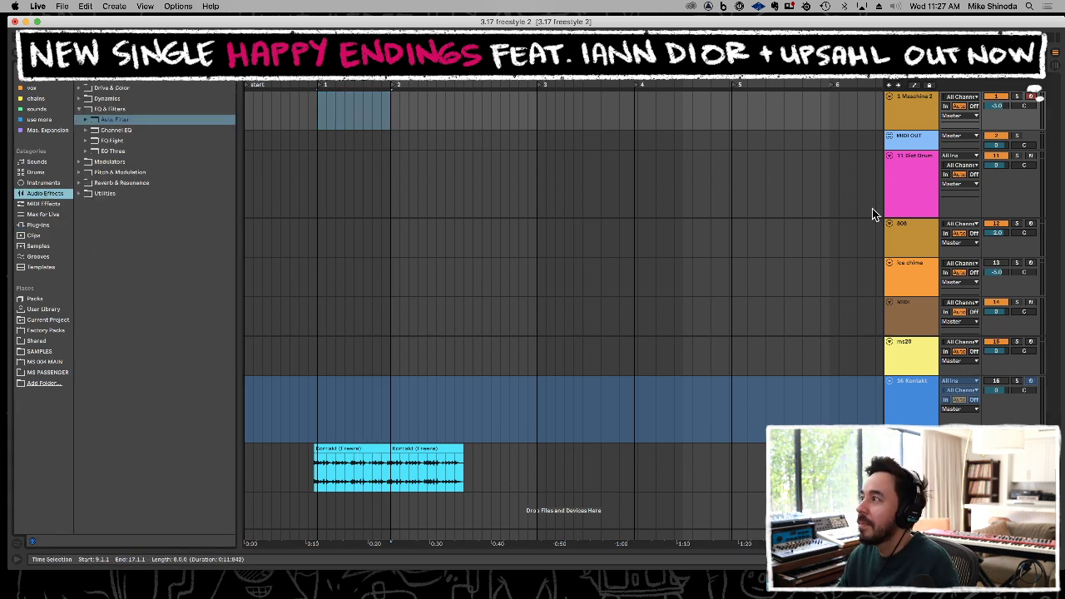
{"action": "left_click", "coordinate": [905, 230]}
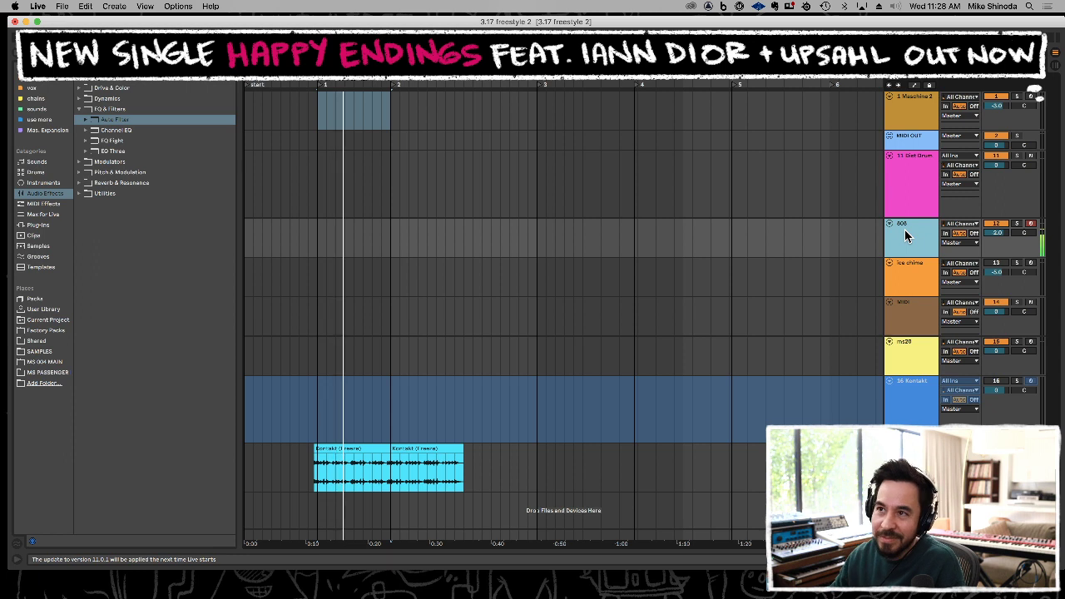
{"action": "left_click", "coordinate": [36, 225]}
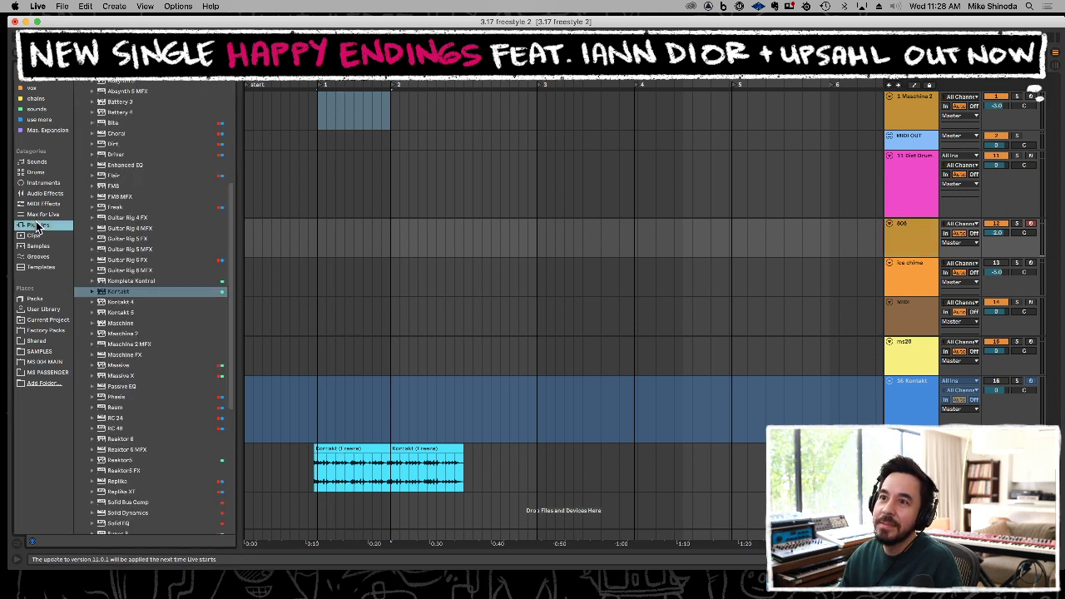
{"action": "left_click", "coordinate": [36, 171]}
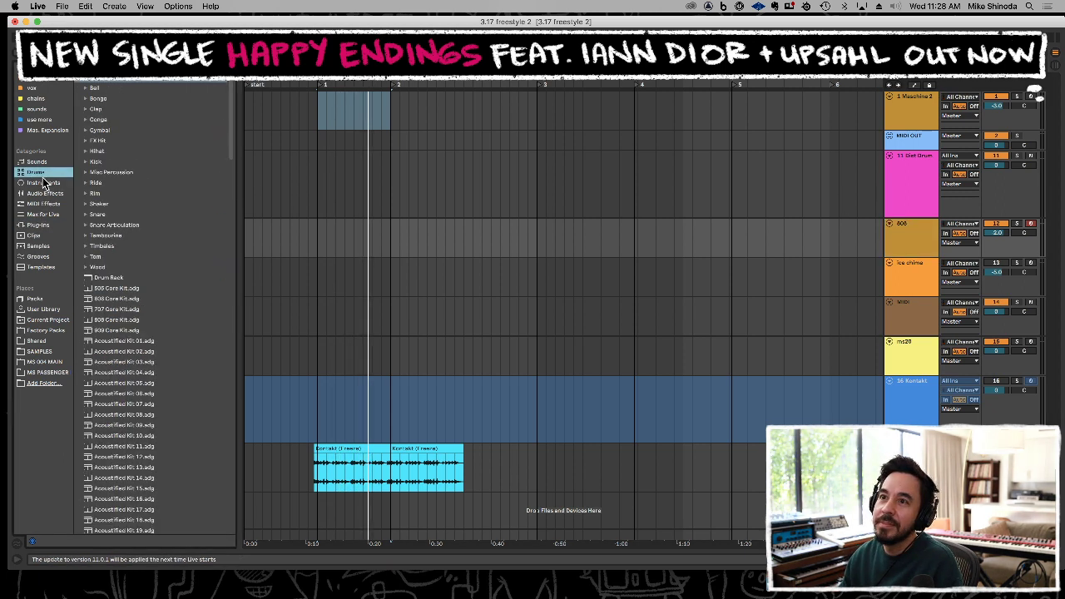
{"action": "left_click", "coordinate": [43, 182]}
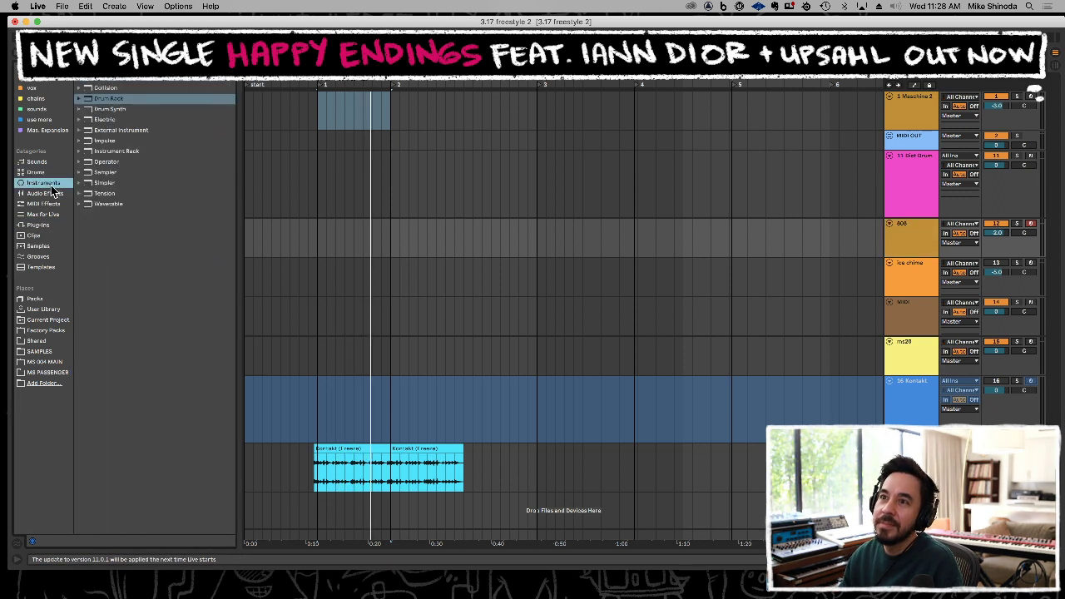
{"action": "left_click", "coordinate": [111, 101]}
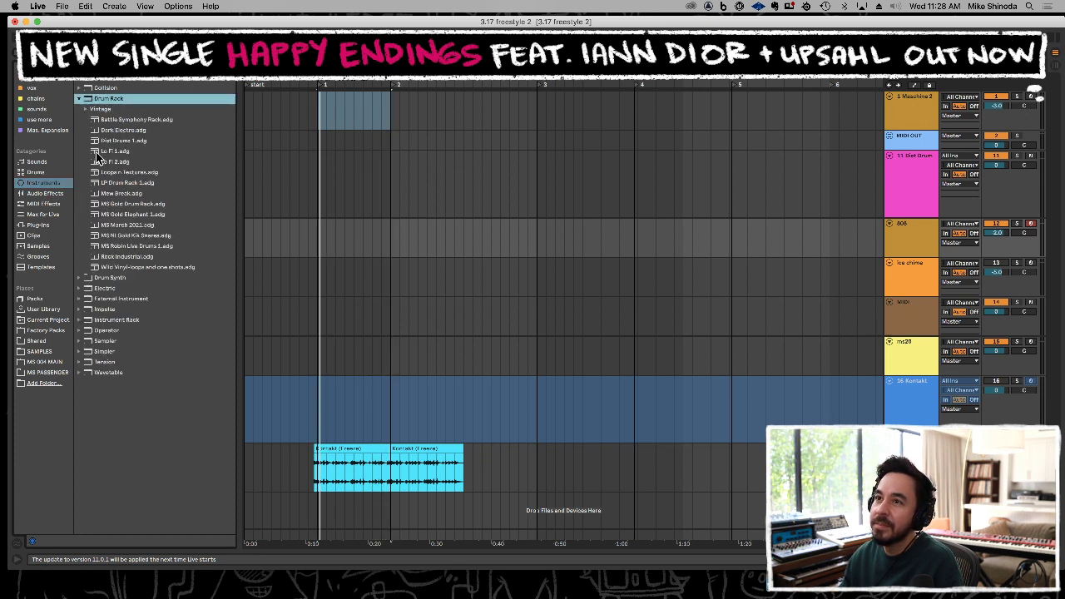
{"action": "left_click_drag", "start_coordinate": [95, 163], "coordinate": [774, 508]}
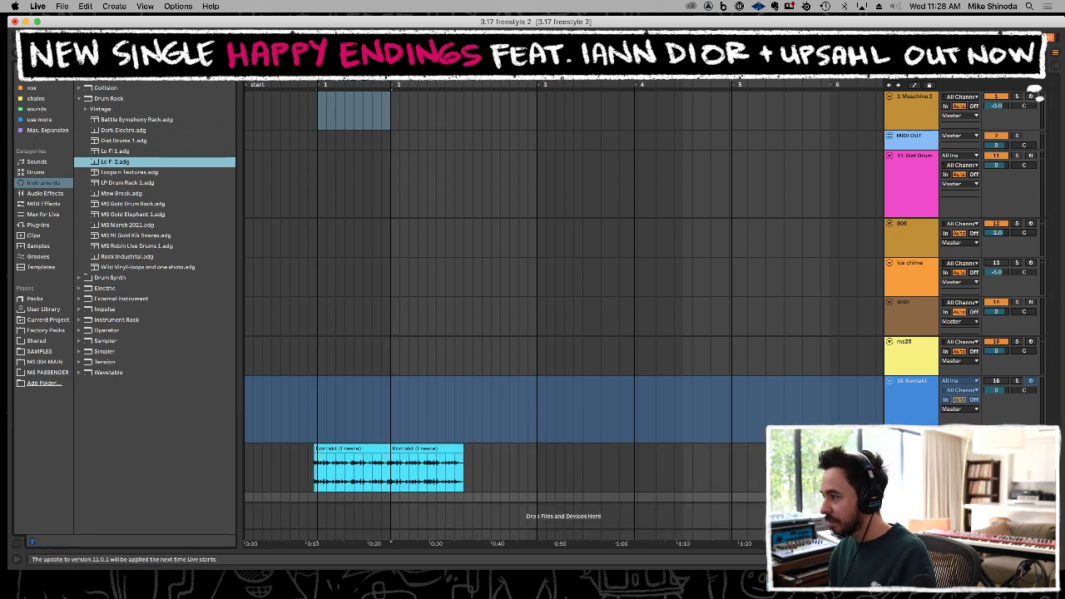
Play the section 1 loop repeatedly to rehearse a drum pattern with the Lo Fi 2 rack against the Kontakt audio.
{"action": "scroll", "coordinate": [753, 427], "scroll_direction": "down", "scroll_amount": 1}
{"action": "left_click", "coordinate": [753, 427]}
{"action": "scroll", "coordinate": [753, 427], "scroll_direction": "down", "scroll_amount": 2}
{"action": "key", "text": "space"}
{"action": "key", "text": "space"}
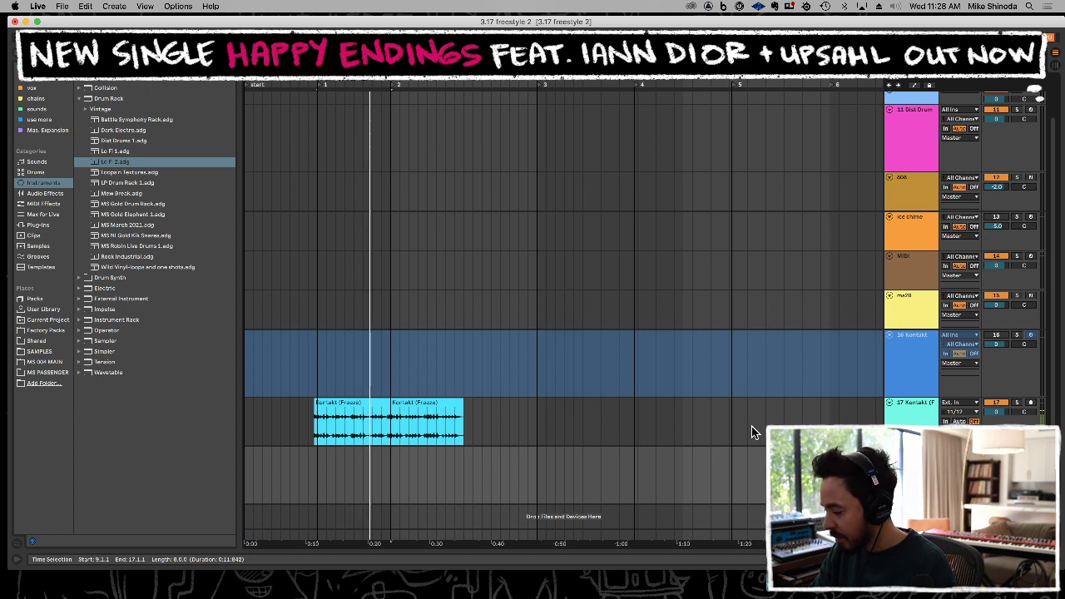
{"action": "key", "text": "space"}
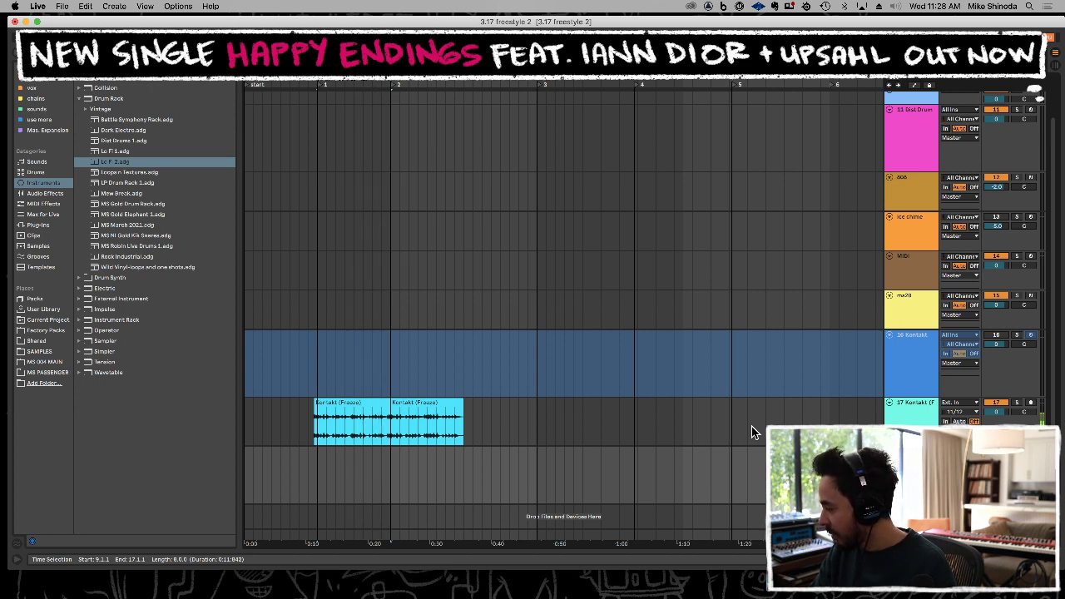
{"action": "key", "text": "space"}
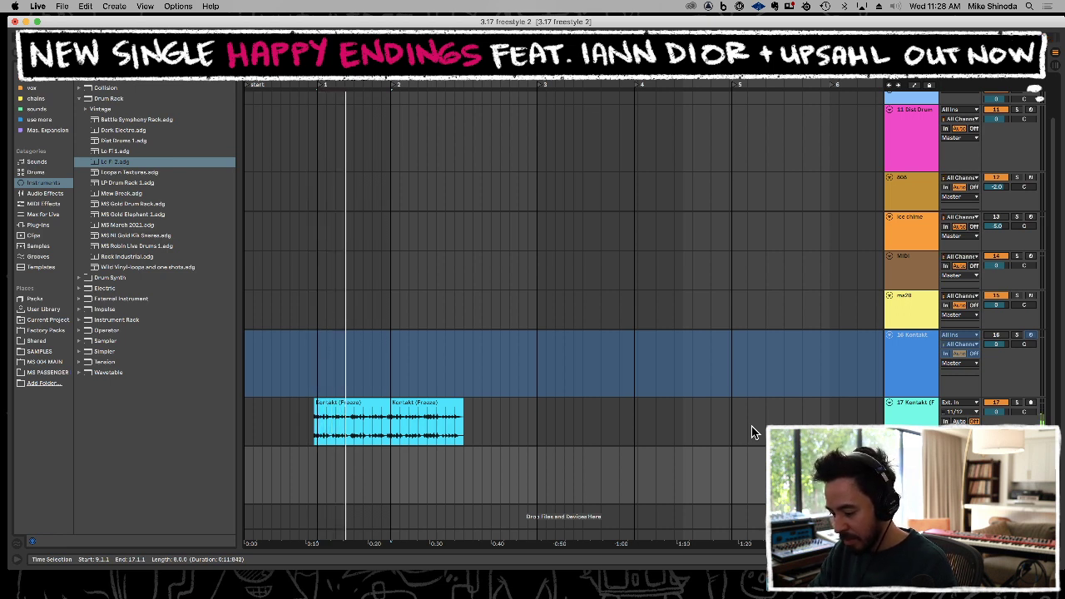
{"action": "key", "text": "space"}
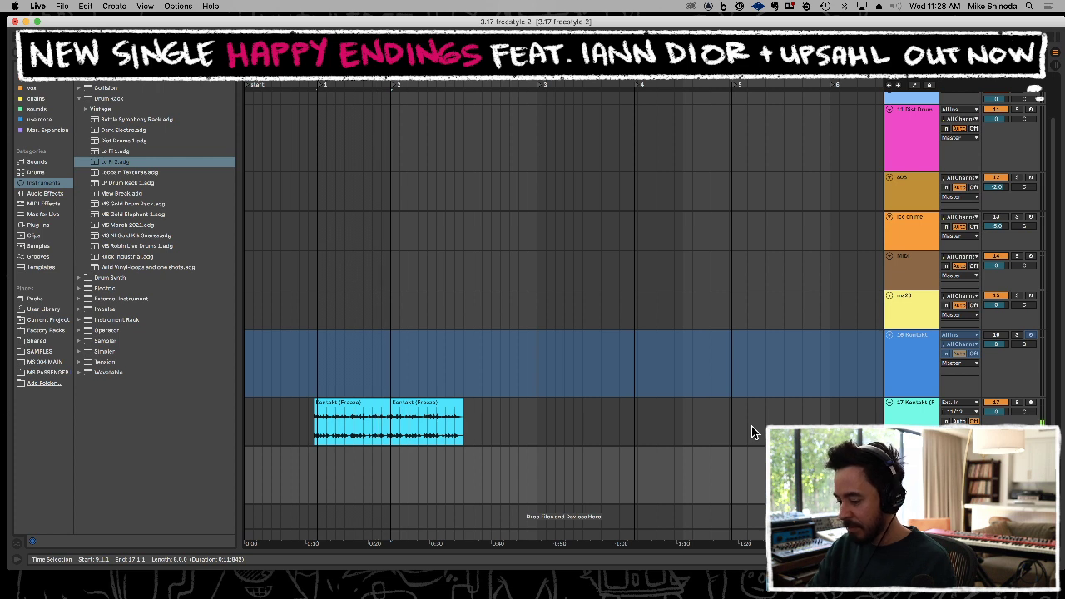
{"action": "key", "text": "space"}
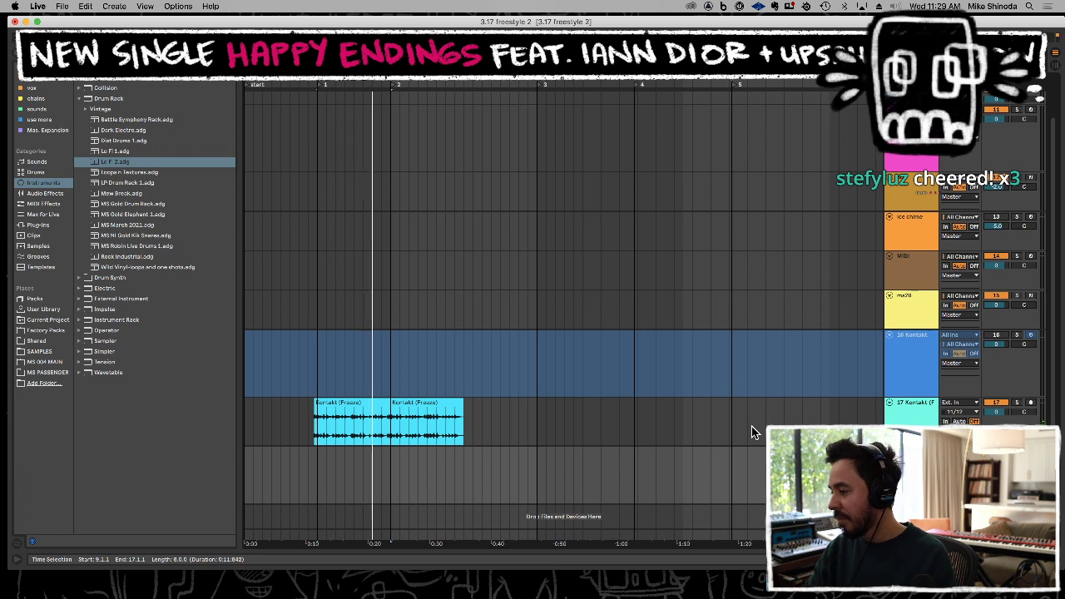
{"action": "key", "text": "space"}
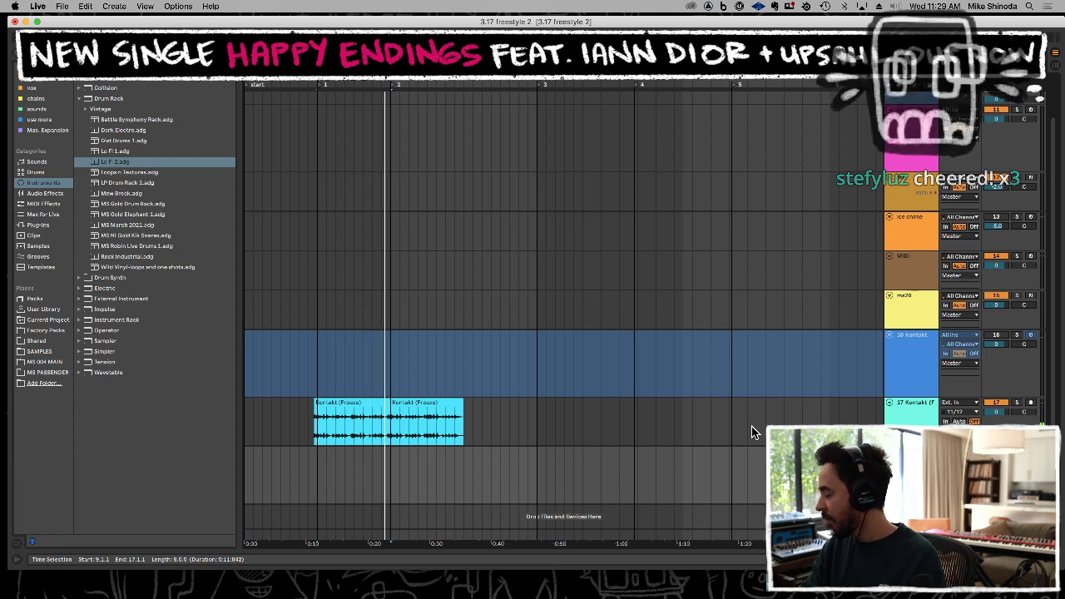
{"action": "key", "text": "space"}
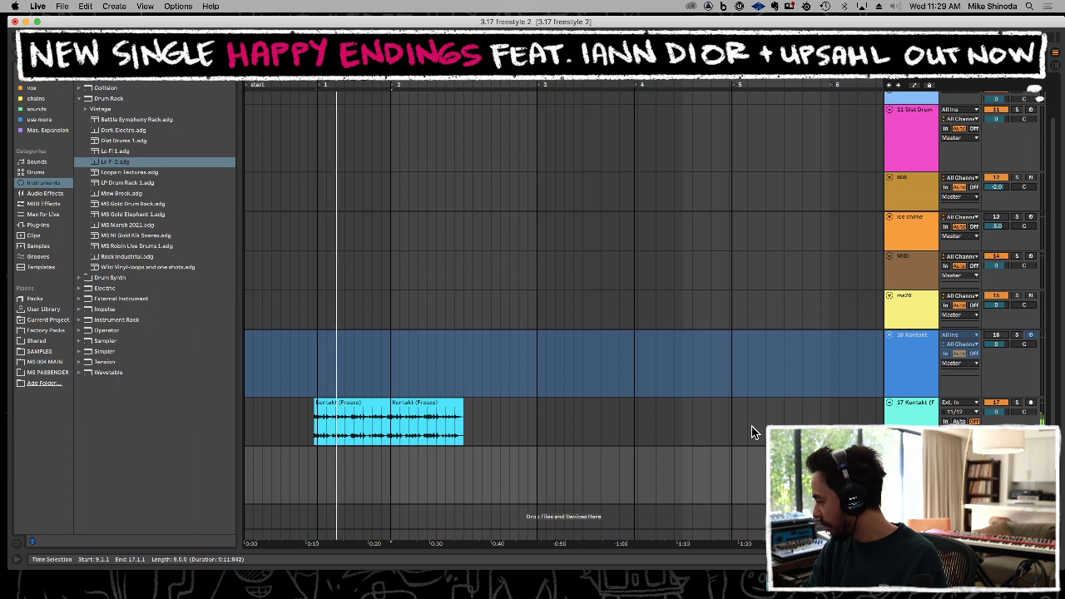
{"action": "key", "text": "space"}
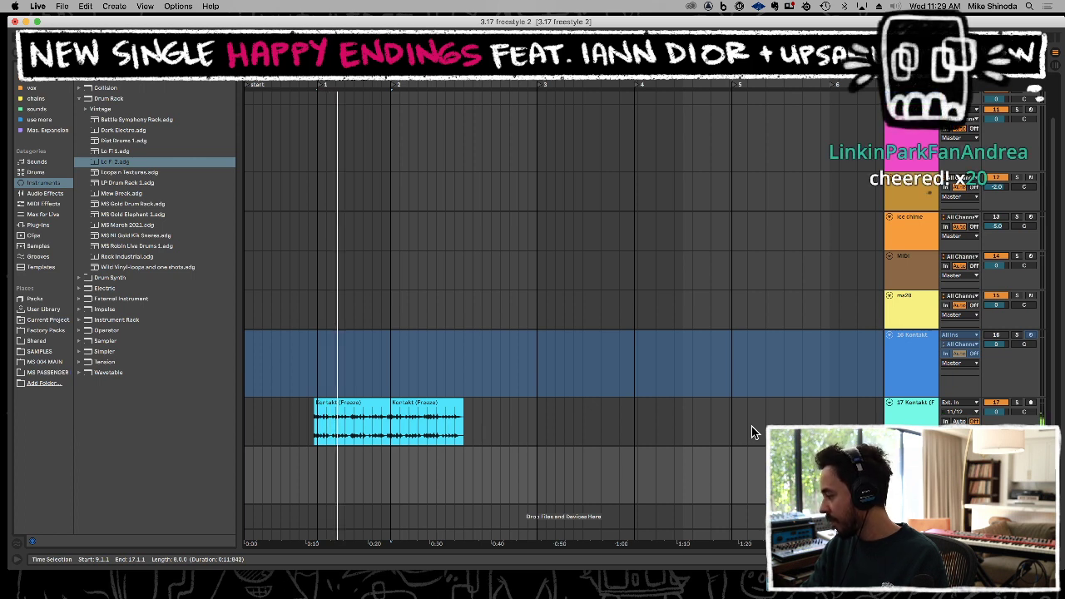
Record a kick and snare pattern over section 1 on the Lo Fi 2 track, and delete the stray last snare near 13.3.
{"action": "key", "text": "F9"}
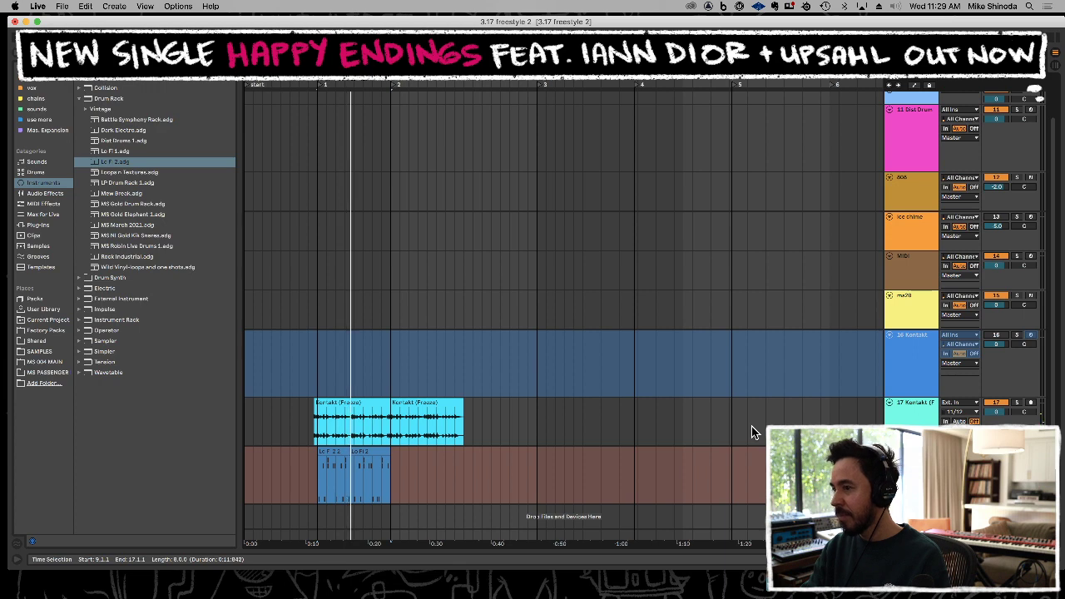
{"action": "key", "text": "F9"}
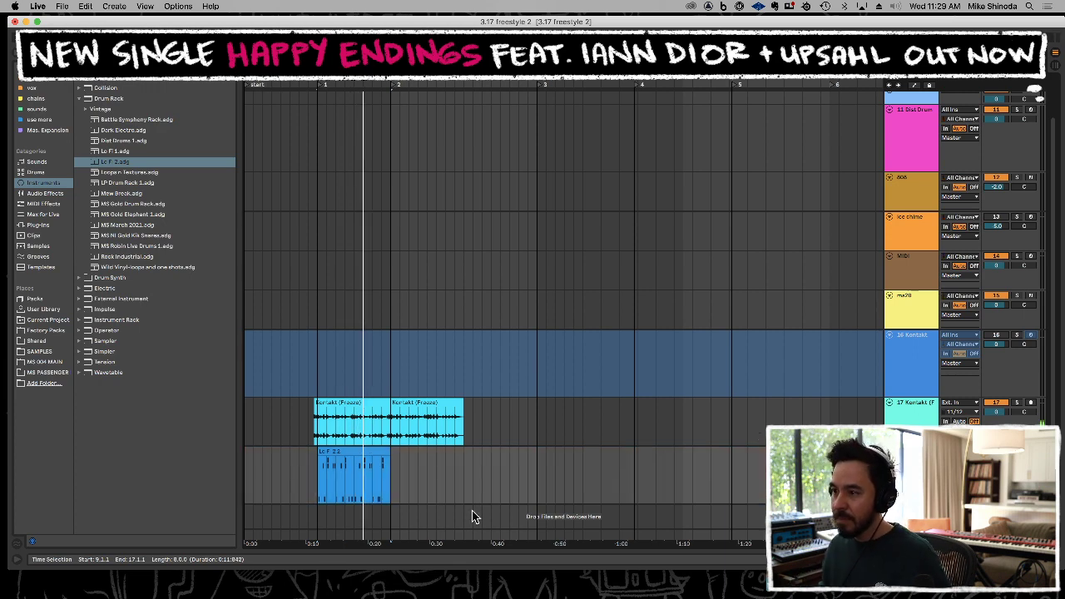
{"action": "double_click", "coordinate": [378, 459]}
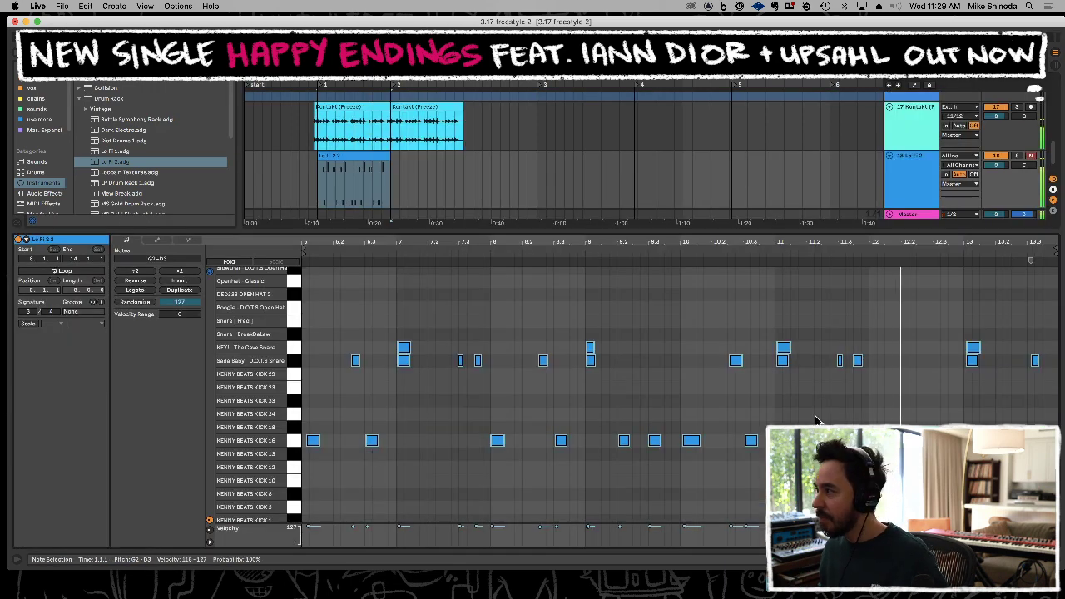
{"action": "left_click", "coordinate": [1031, 371]}
{"action": "double_click", "coordinate": [1035, 362]}
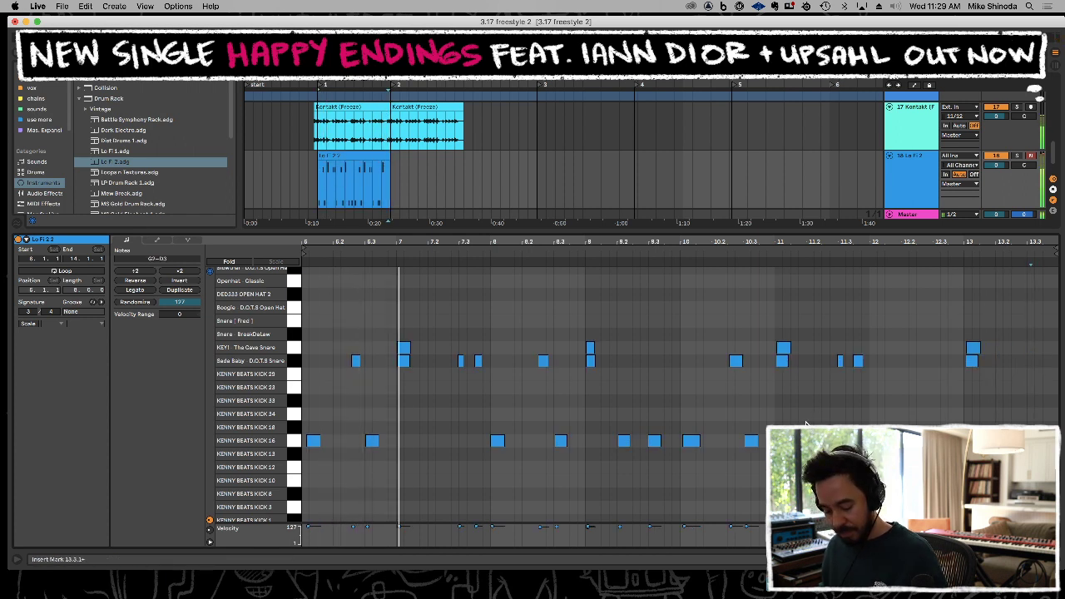
{"action": "left_click", "coordinate": [891, 412]}
{"action": "left_click", "coordinate": [984, 374]}
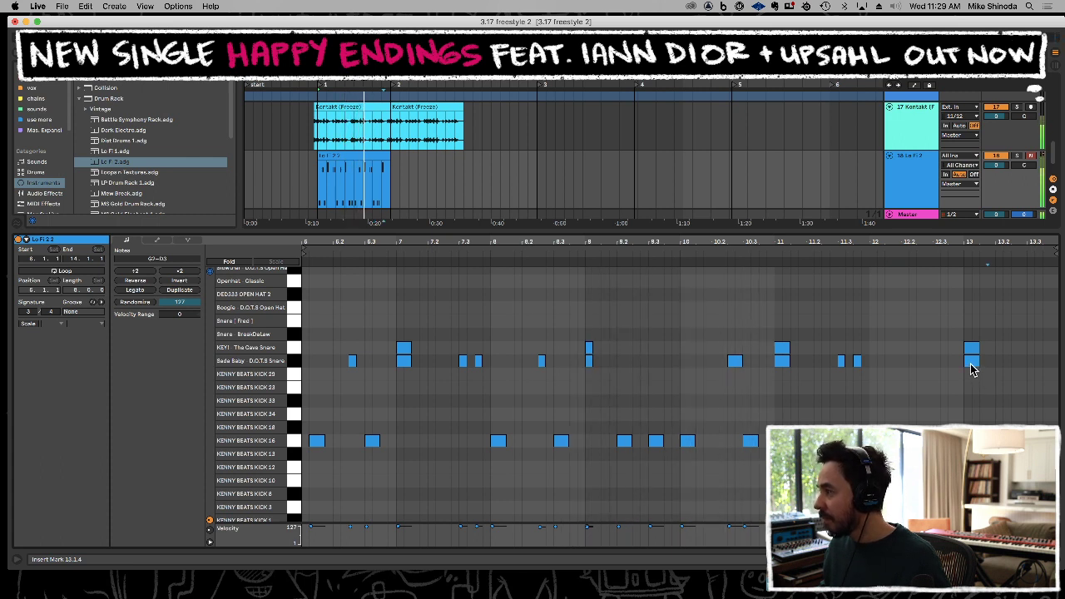
Quantize all the recorded drum notes at a reduced amount, and move the first kick onto the downbeat at 6.1.1.
{"action": "key", "text": "super+a"}
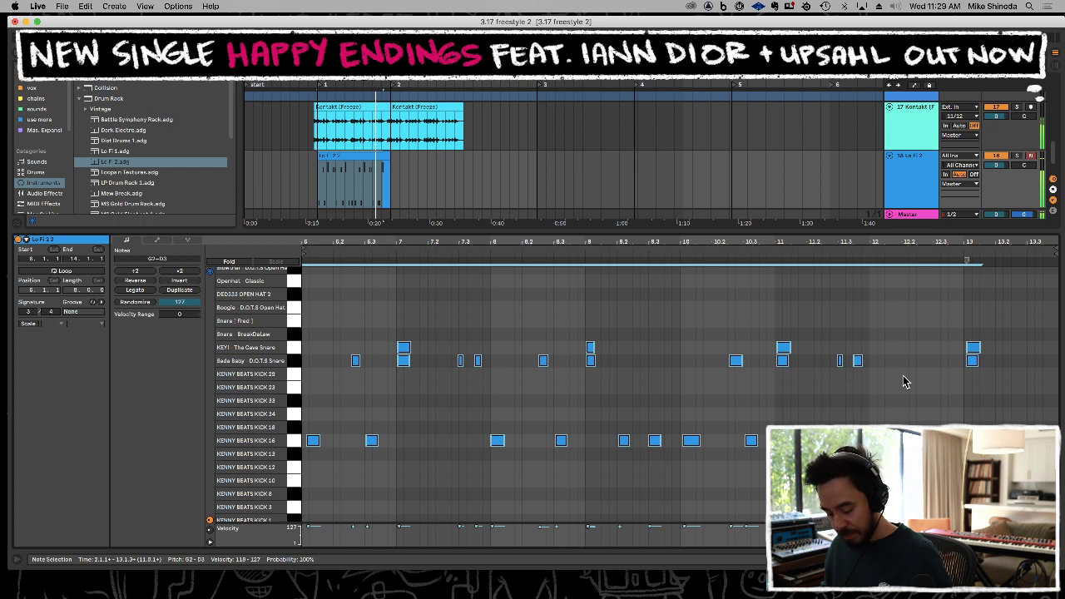
{"action": "key", "text": "super+shift+u"}
{"action": "left_click_drag", "start_coordinate": [567, 301], "coordinate": [567, 336]}
{"action": "left_click", "coordinate": [515, 319]}
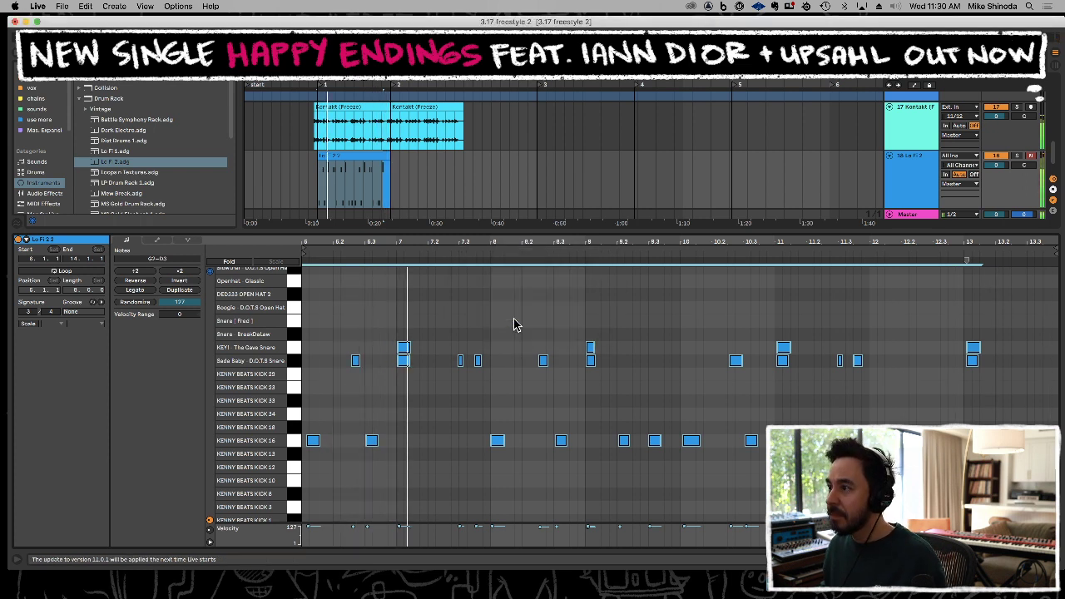
{"action": "left_click", "coordinate": [315, 445]}
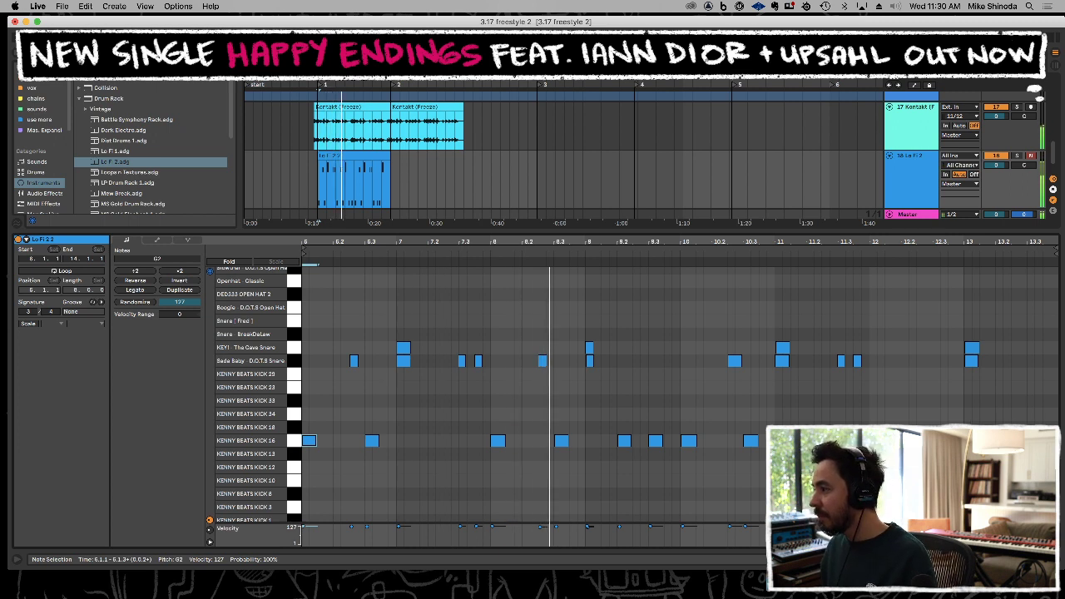
Overdub extra kick notes into the Lo Fi 2 clip, and check the range from 11.3.1 to 13.3.2.
{"action": "key", "text": "F9"}
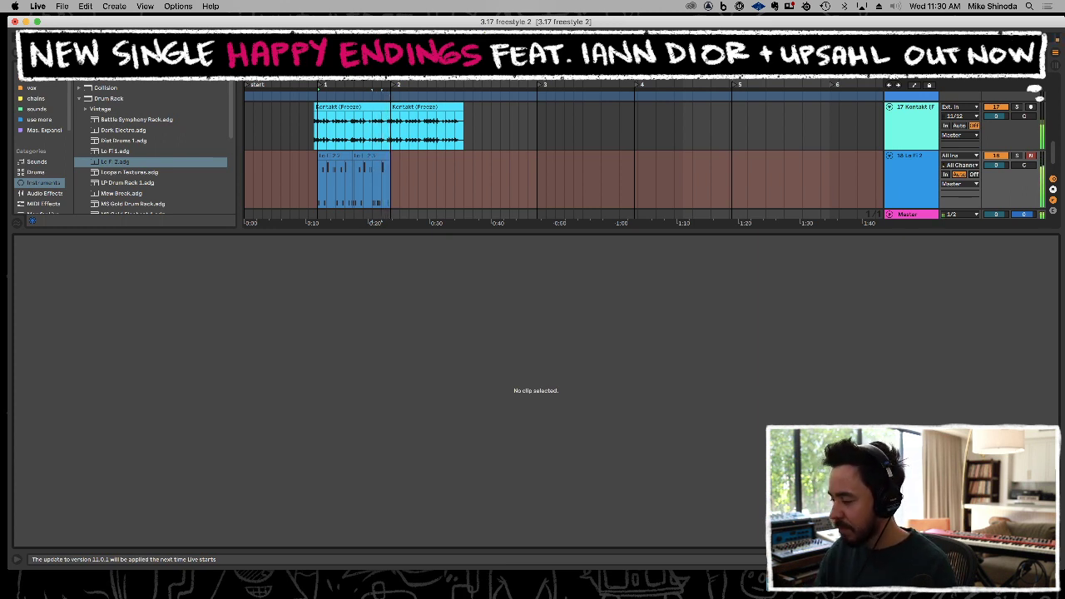
{"action": "left_click", "coordinate": [370, 192]}
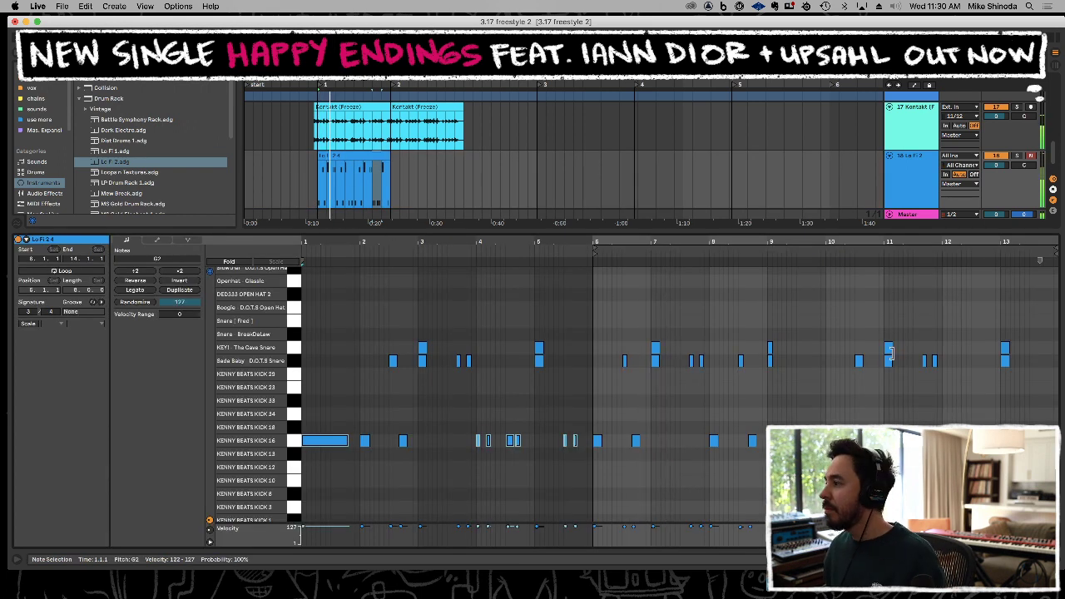
{"action": "left_click_drag", "start_coordinate": [923, 414], "coordinate": [1042, 417]}
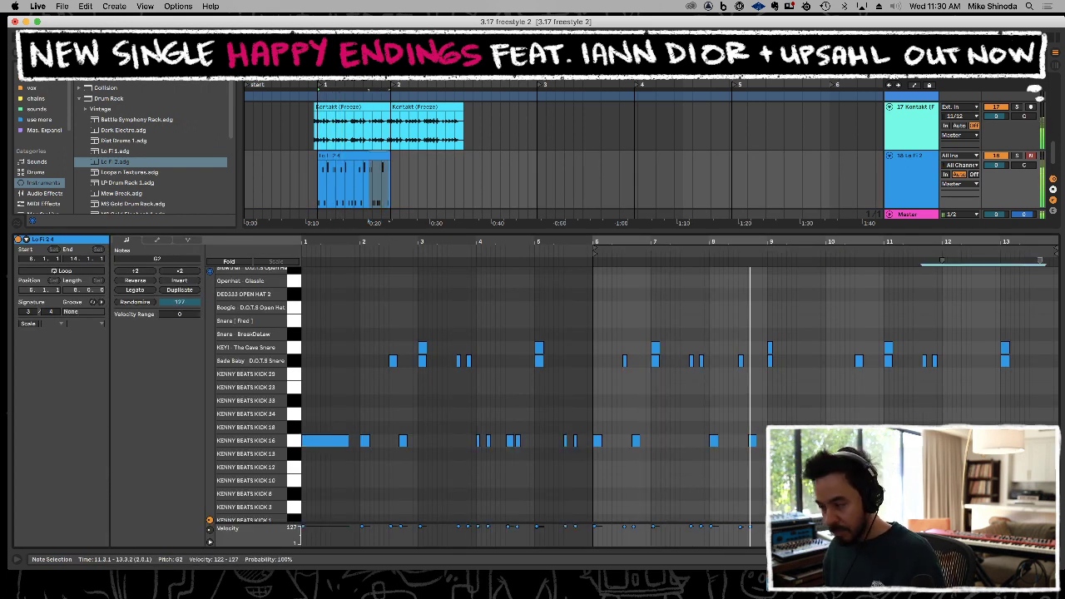
{"action": "left_click", "coordinate": [680, 306]}
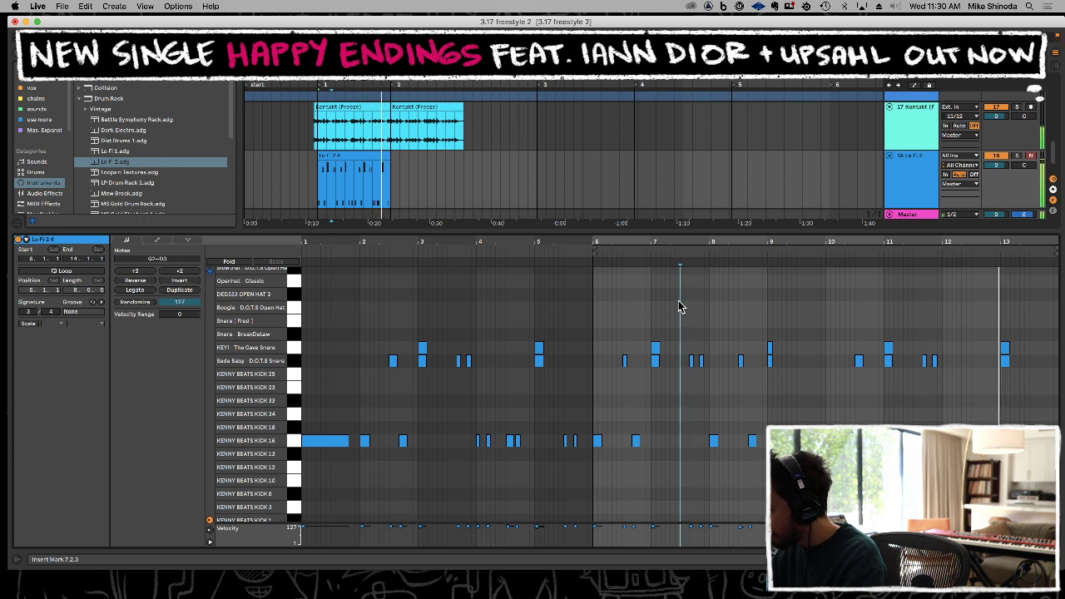
Overdub hi-hat parts on the Lo Fi 2 track using the Kenny Beats Hi Hat 15 and Hi Hat 12 sounds.
{"action": "key", "text": "F9"}
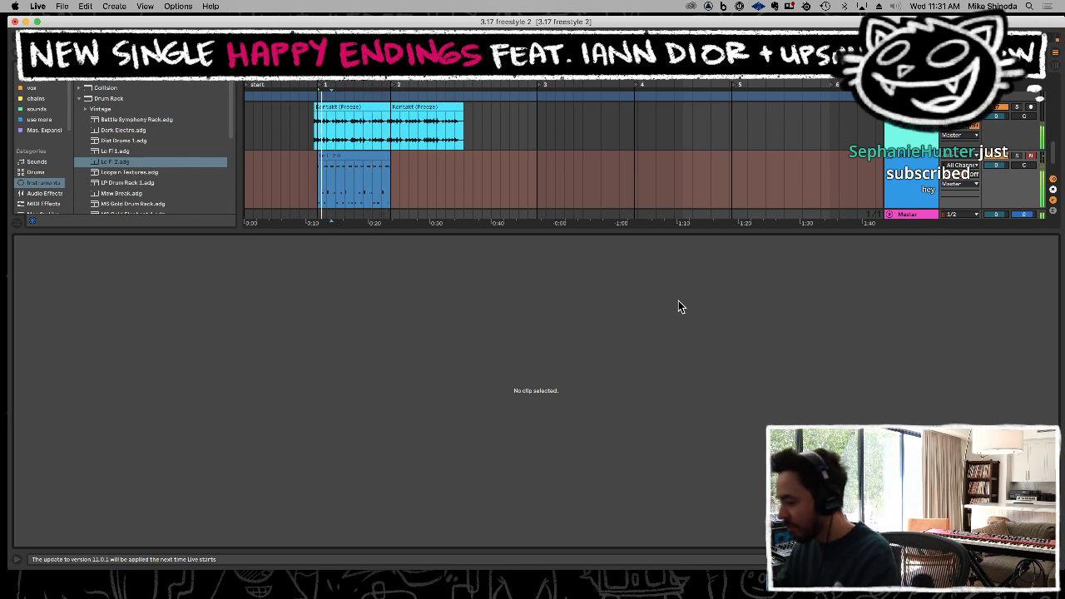
{"action": "key", "text": "F9"}
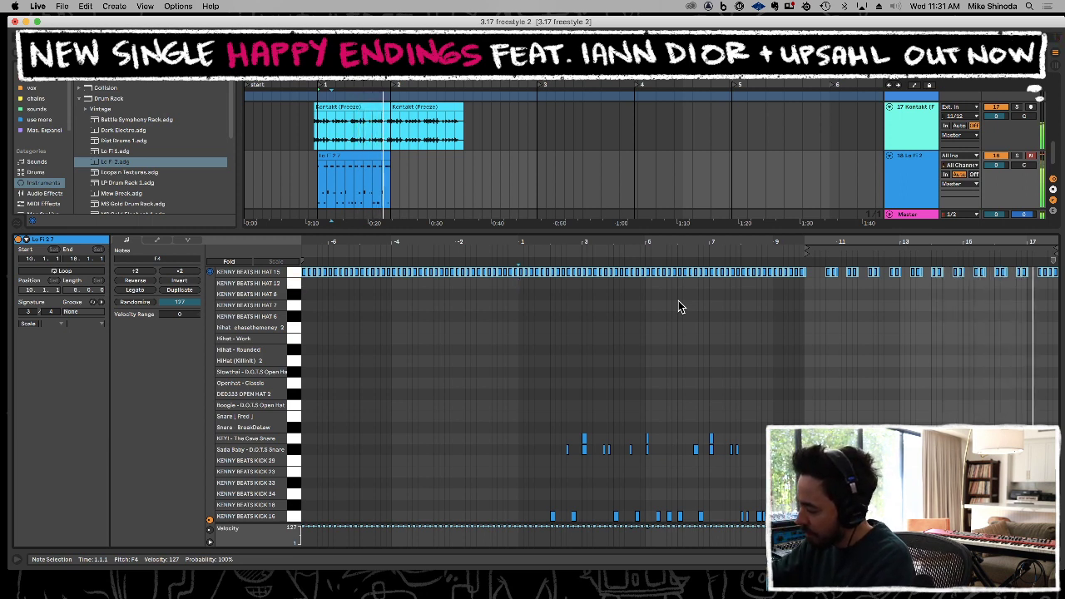
{"action": "key", "text": "F9"}
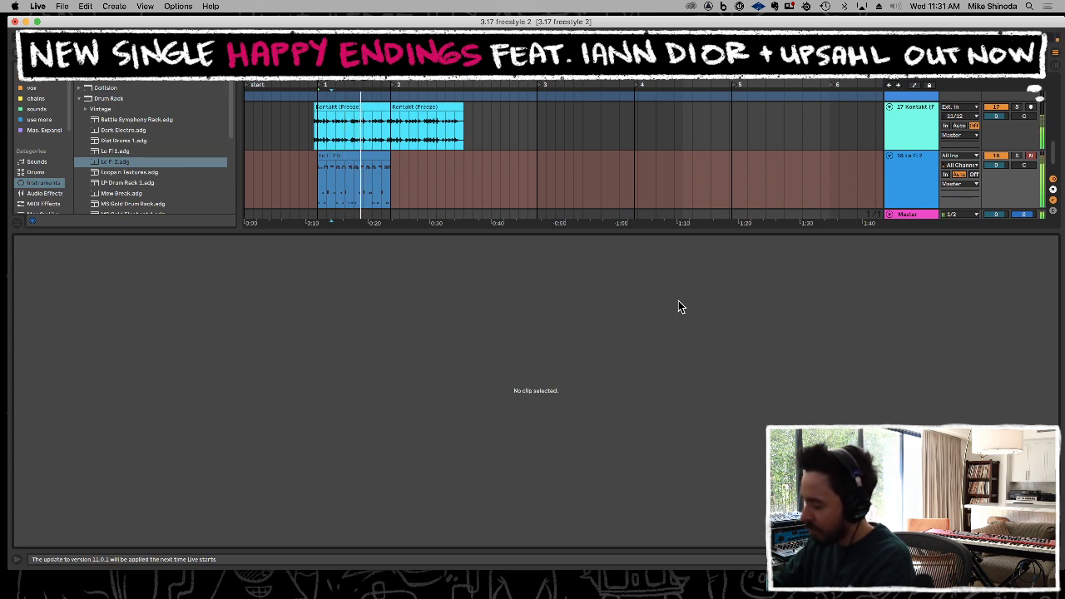
{"action": "key", "text": "F9"}
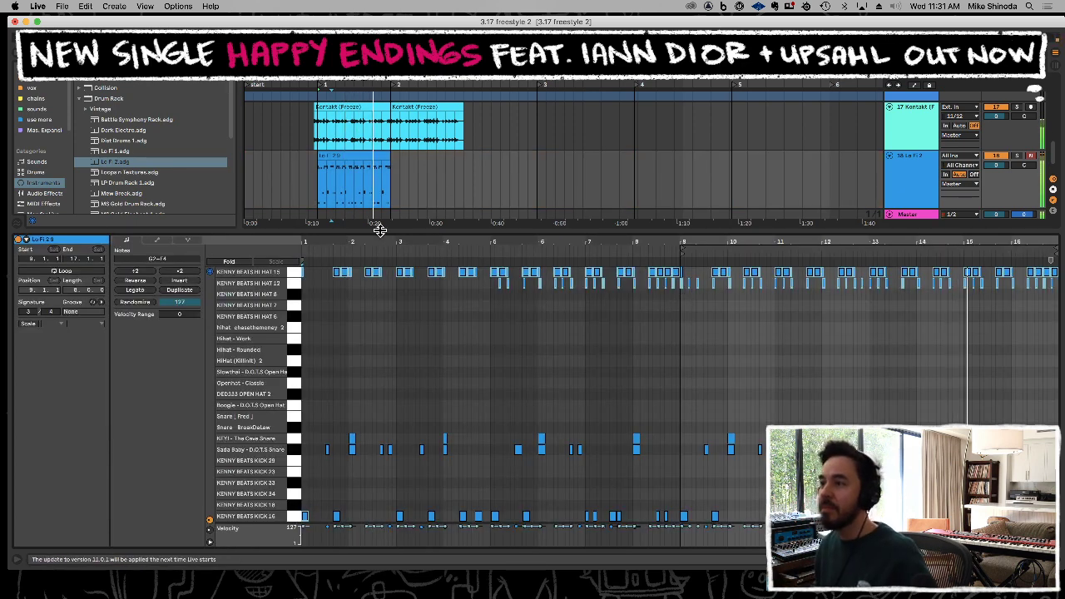
Quantize one hi-hat row's notes in the Lo Fi 2 clip to 1/16, adjusting start and end with the amount at 100%.
{"action": "left_click", "coordinate": [293, 285]}
{"action": "key", "text": "super+shift+u"}
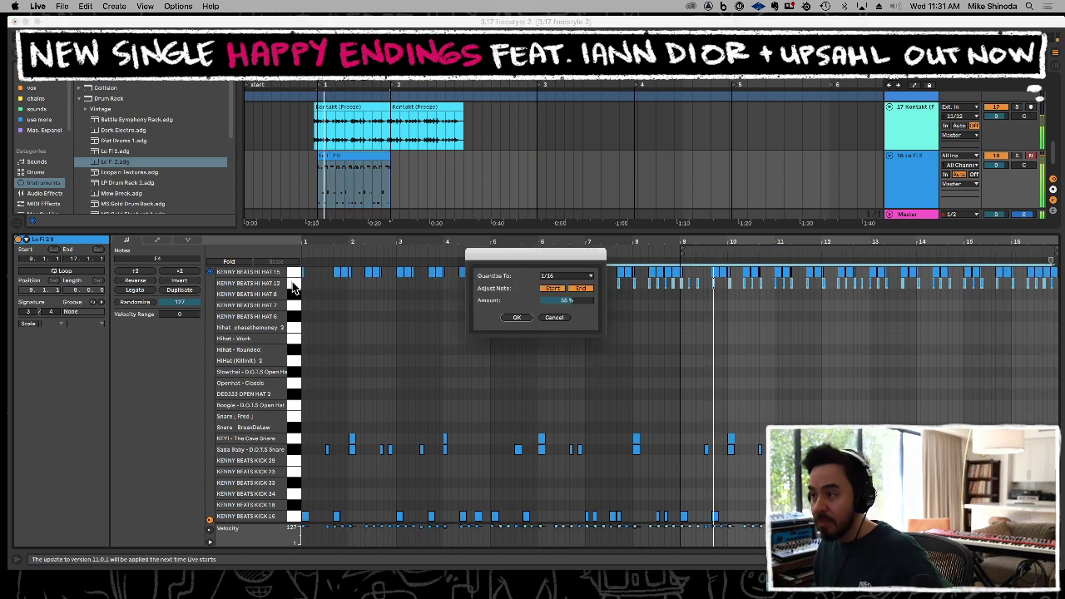
{"action": "left_click_drag", "start_coordinate": [575, 302], "coordinate": [574, 293]}
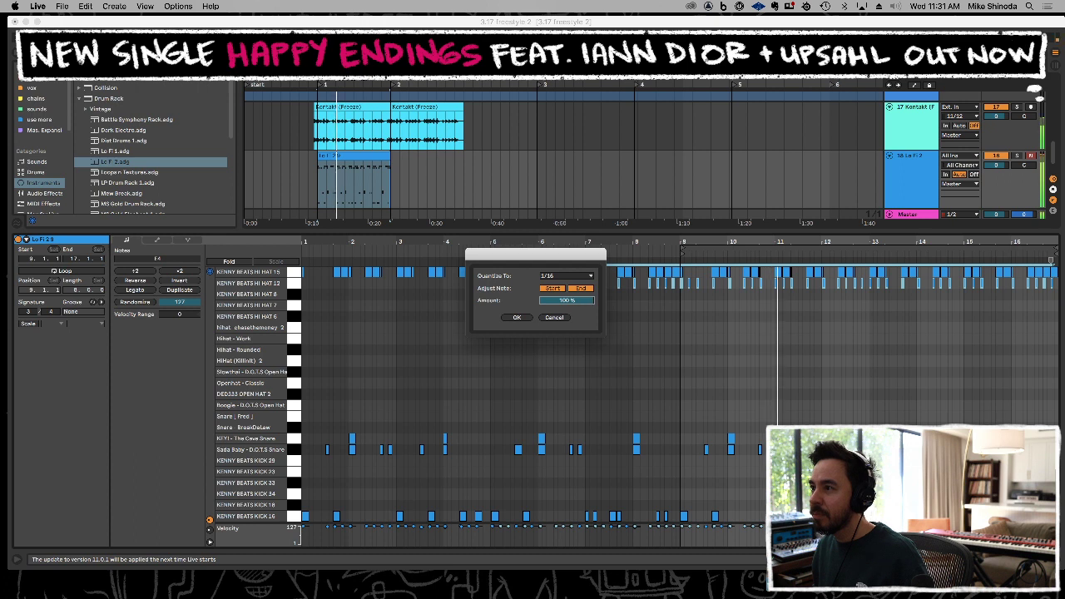
{"action": "left_click", "coordinate": [517, 317]}
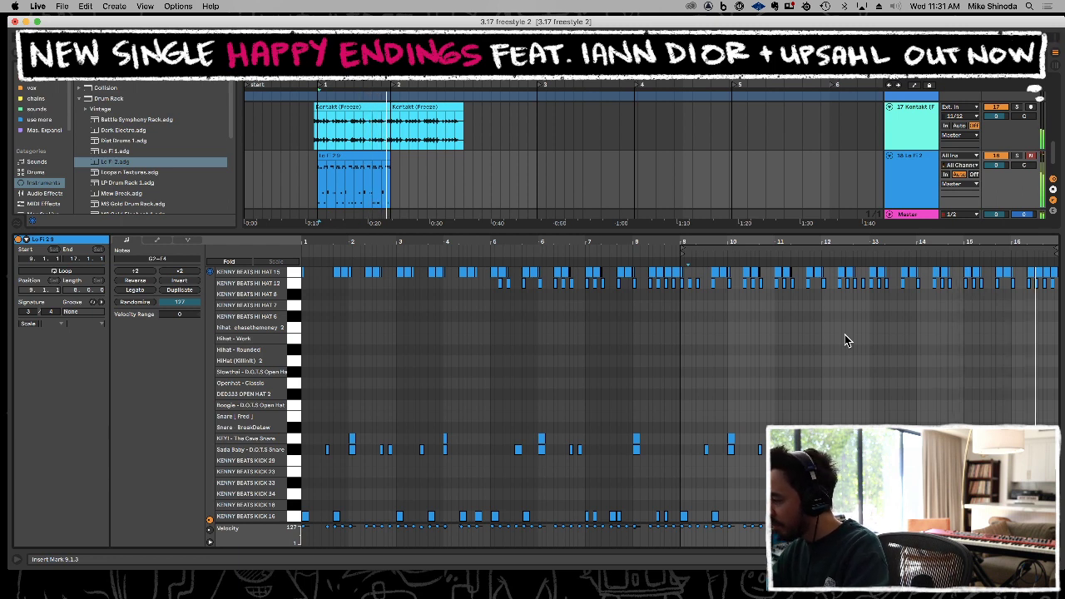
Overdub Kenny Beats Hi Hat 22 rolls into the Lo Fi 2 clip, and start the roll just after bar 10 at 10.1.3.
{"action": "key", "text": "F9"}
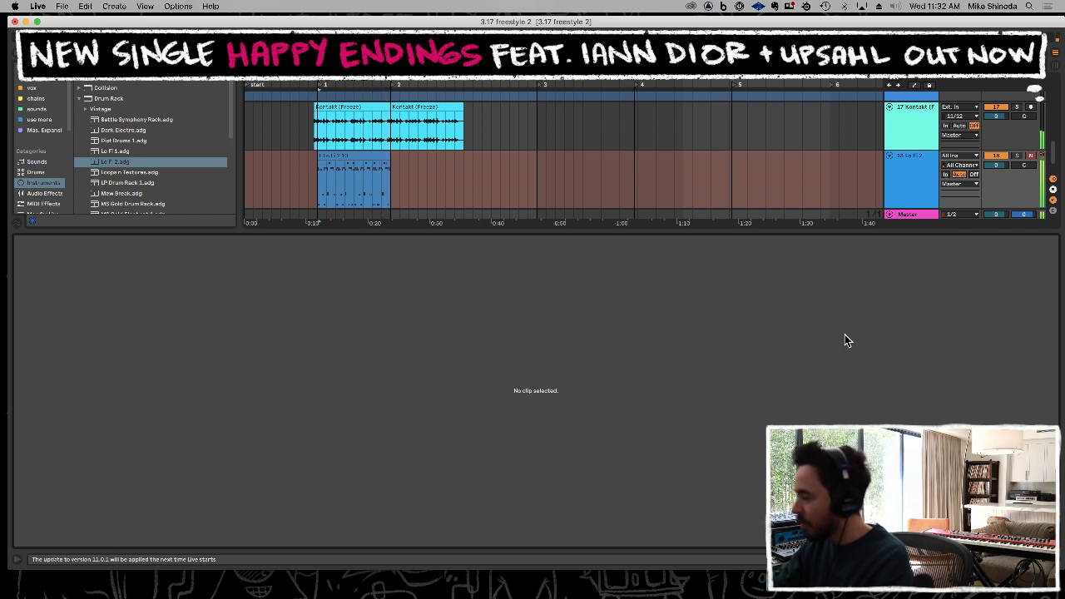
{"action": "key", "text": "F9"}
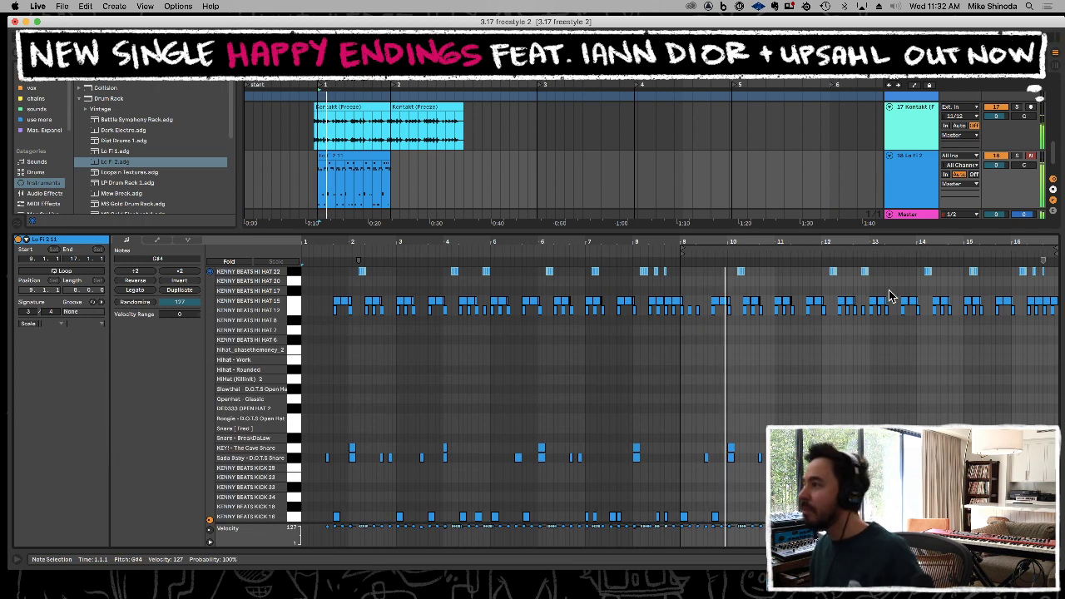
{"action": "left_click_drag", "start_coordinate": [802, 245], "coordinate": [785, 240]}
{"action": "left_click", "coordinate": [555, 283]}
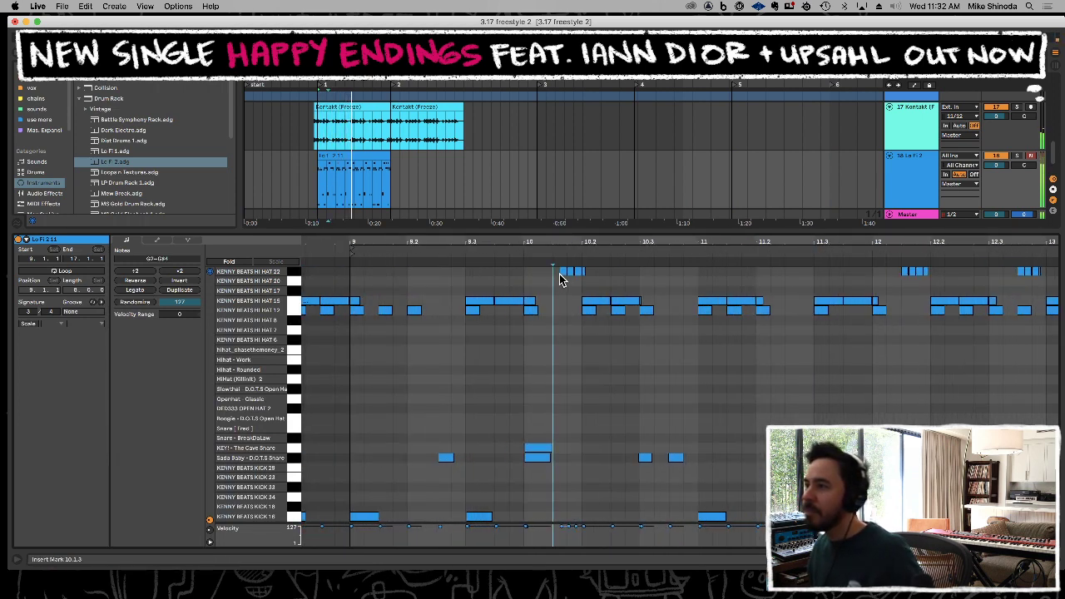
{"action": "left_click_drag", "start_coordinate": [562, 274], "coordinate": [552, 273]}
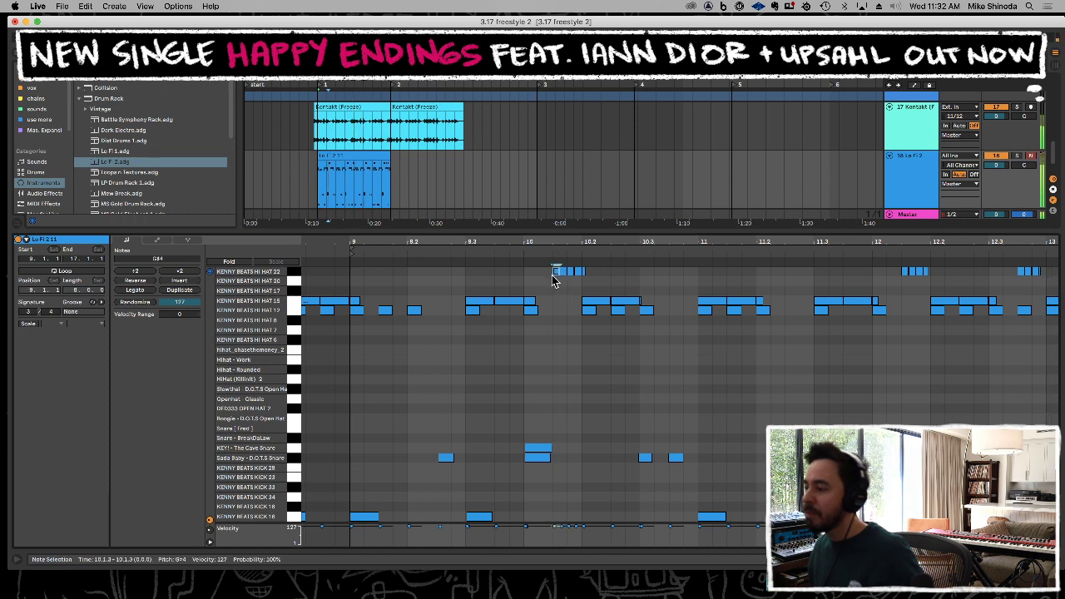
Try replacing the later Hi Hat 22 rolls by deleting them and overdubbing a new take into the Lo Fi 2 clip.
{"action": "left_click_drag", "start_coordinate": [654, 239], "coordinate": [761, 238]}
{"action": "left_click_drag", "start_coordinate": [779, 278], "coordinate": [1046, 267]}
{"action": "key", "text": "Delete"}
{"action": "key", "text": "F9"}
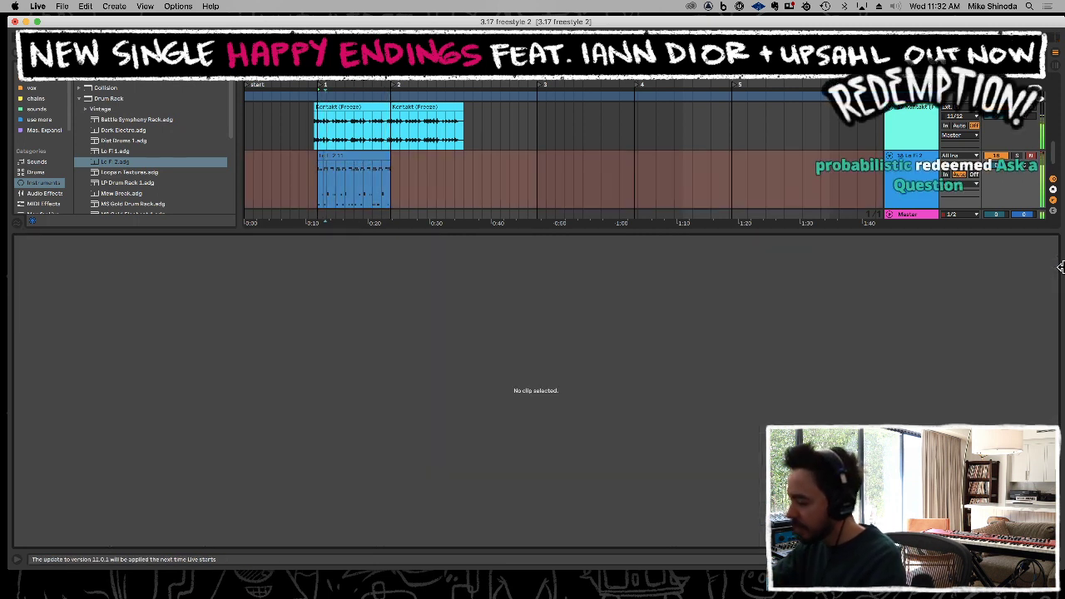
{"action": "key", "text": "space"}
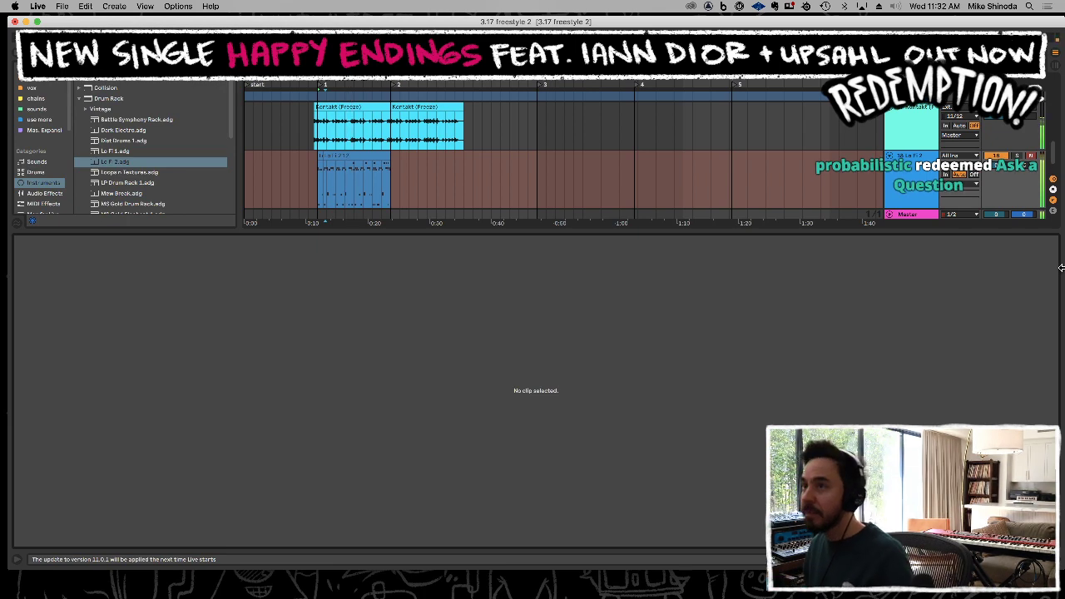
{"action": "left_click", "coordinate": [367, 158]}
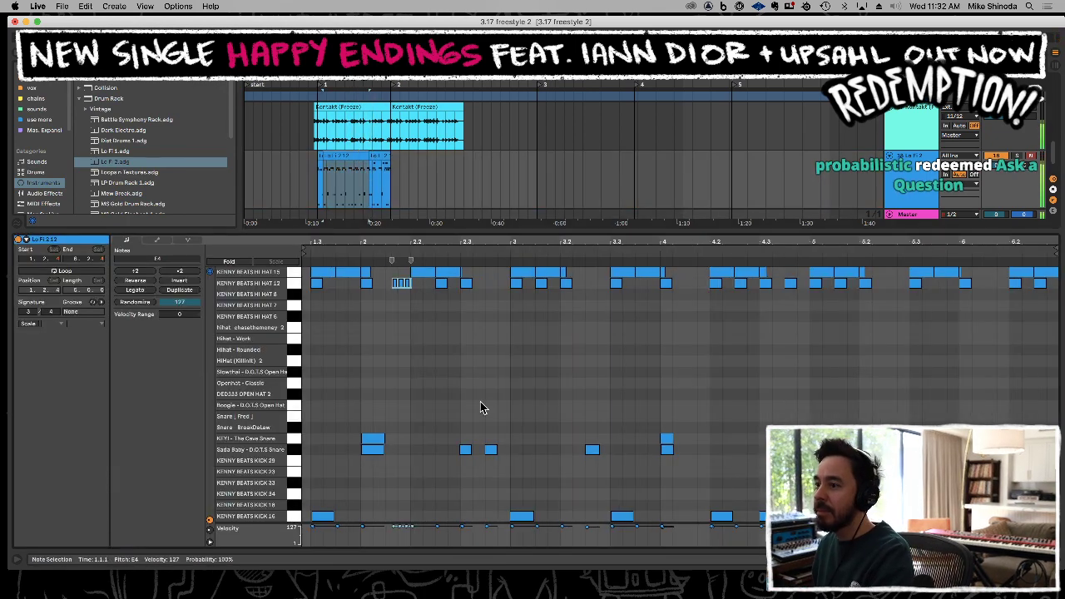
{"action": "scroll", "coordinate": [566, 329], "scroll_direction": "up", "scroll_amount": 7}
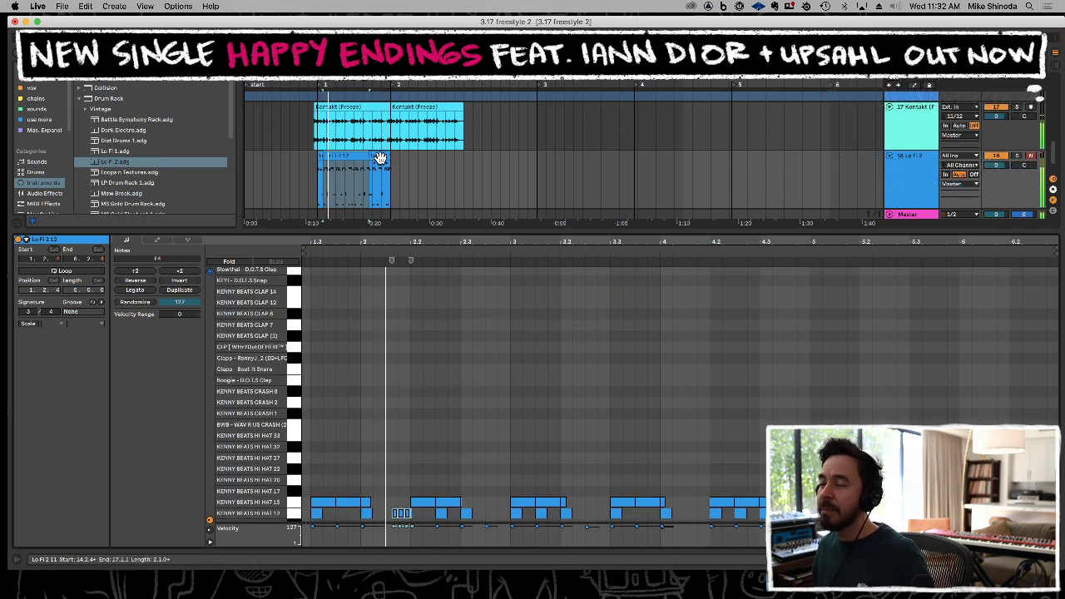
{"action": "left_click", "coordinate": [381, 158]}
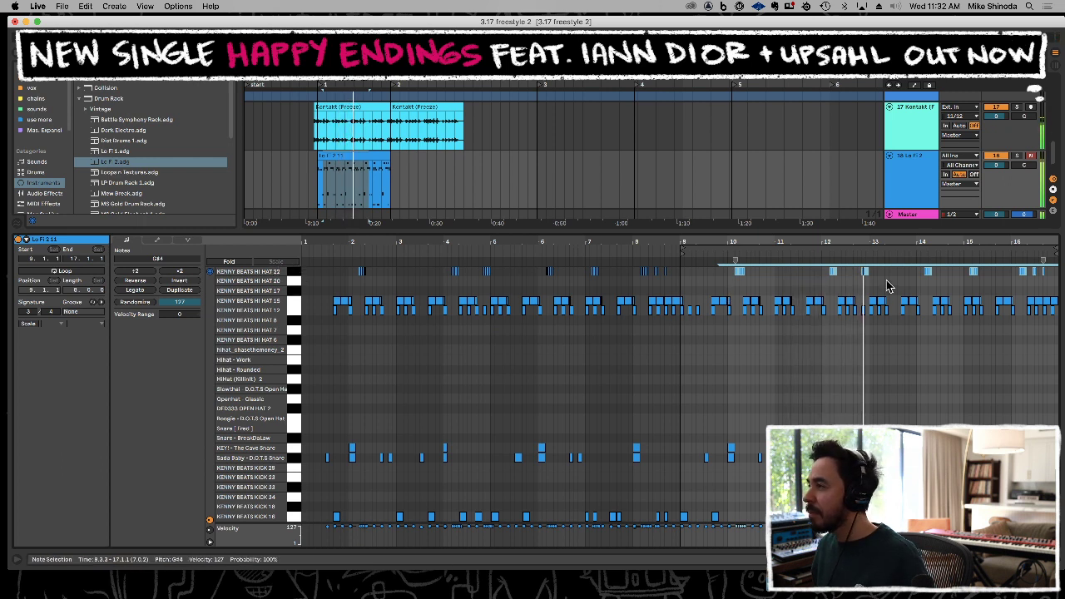
Delete the Hi Hat 22 rolls after bar 14 in the Lo Fi 2 clip, and overdub new rolls.
{"action": "left_click", "coordinate": [834, 282]}
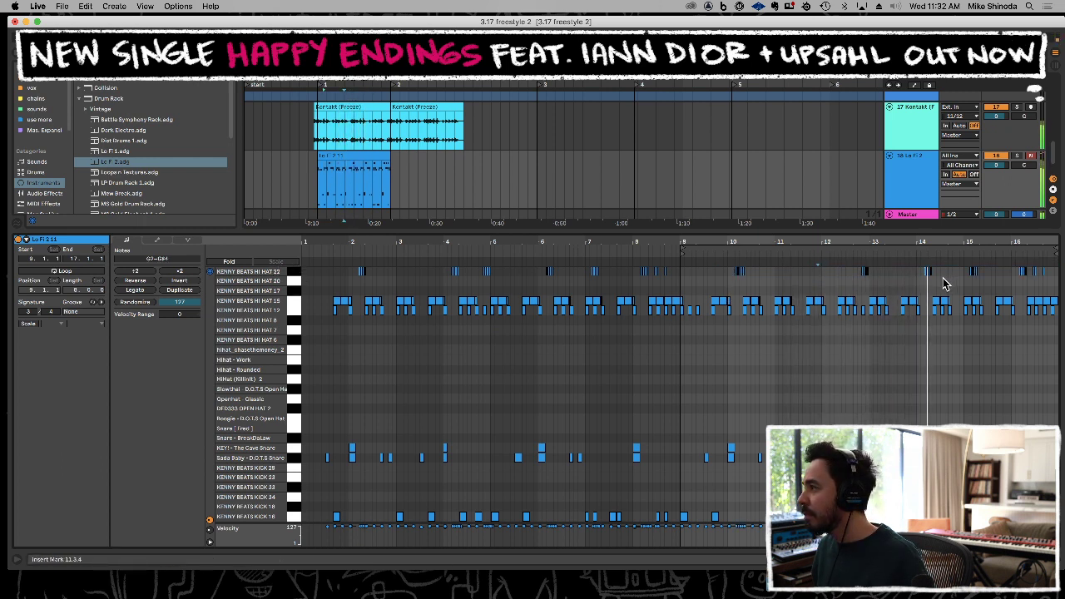
{"action": "left_click_drag", "start_coordinate": [952, 280], "coordinate": [1054, 280]}
{"action": "key", "text": "Delete"}
{"action": "key", "text": "Delete"}
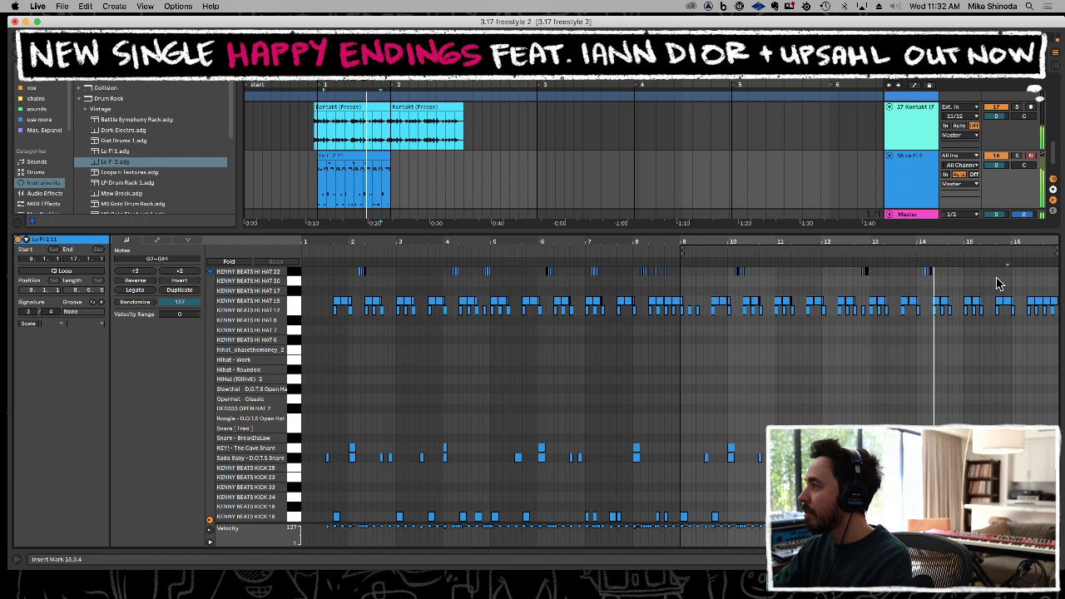
{"action": "key", "text": "F9"}
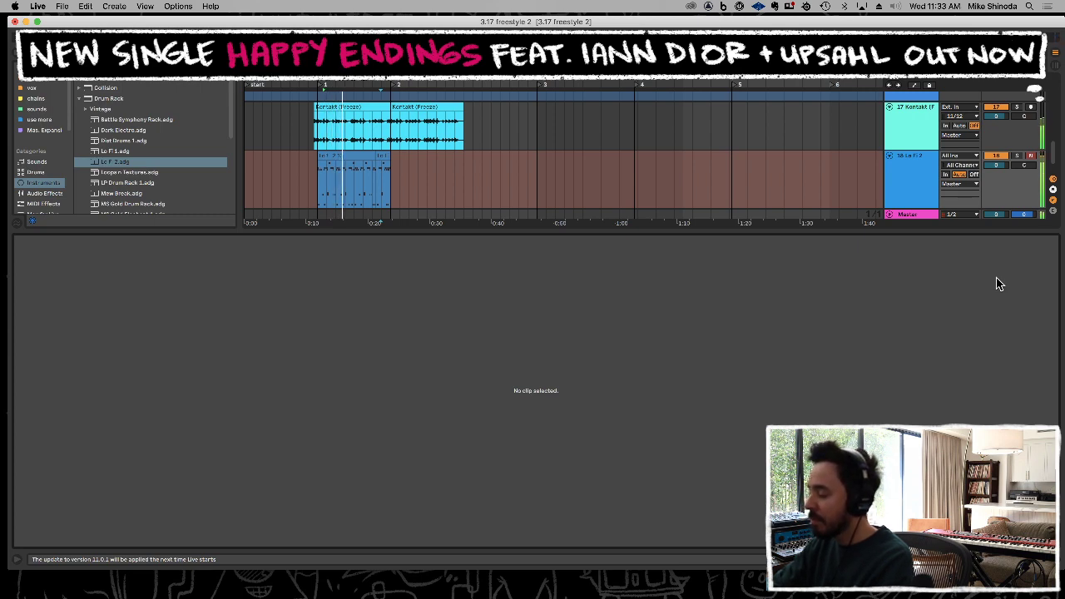
{"action": "key", "text": "F9"}
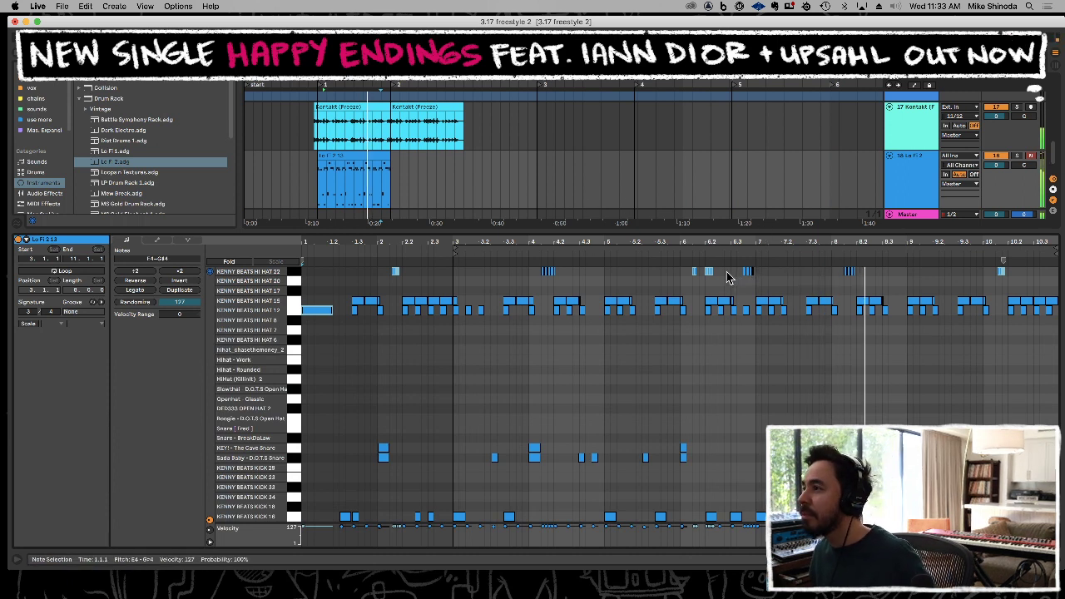
Delete the Hi Hat 22 rolls at bars 8 and 10, and duplicate that row's 3.1.1 to 7.1.1 range into the next four bars.
{"action": "left_click", "coordinate": [1001, 271]}
{"action": "key", "text": "Delete"}
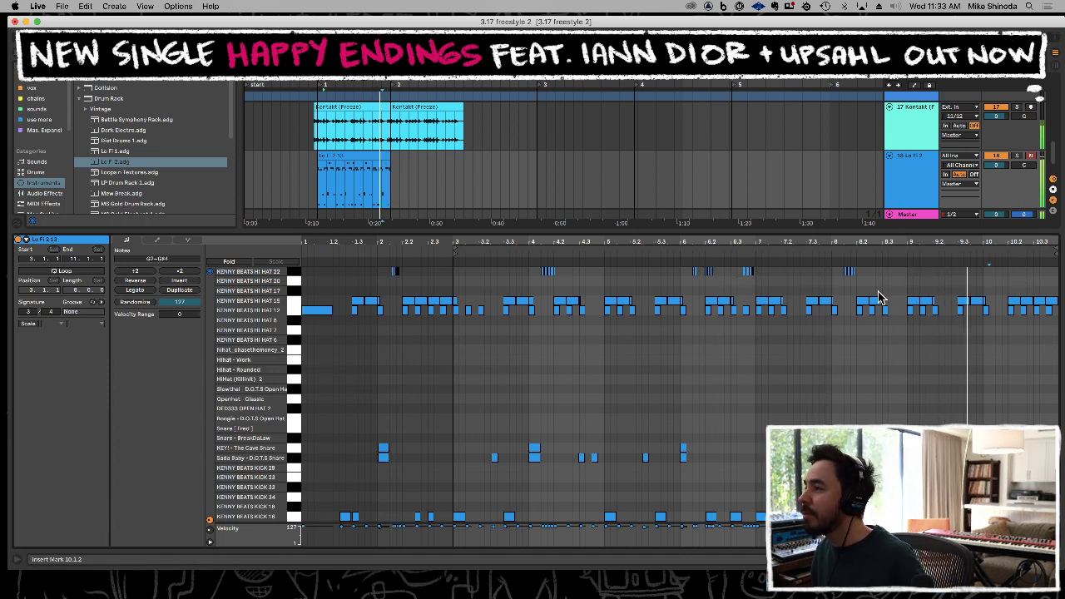
{"action": "left_click", "coordinate": [849, 272]}
{"action": "key", "text": "Delete"}
{"action": "left_click", "coordinate": [757, 276]}
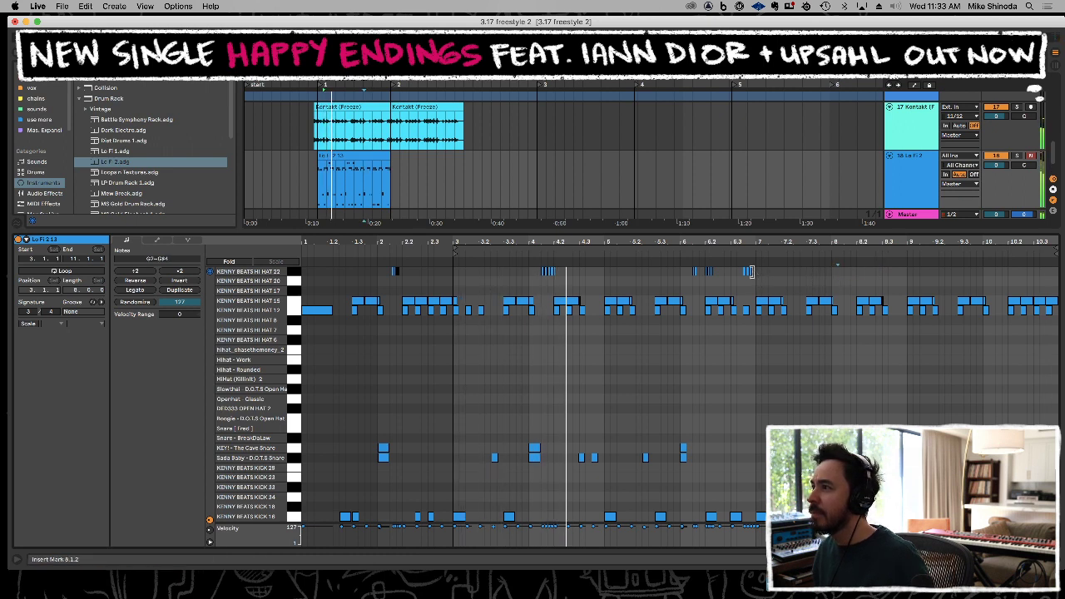
{"action": "left_click_drag", "start_coordinate": [757, 275], "coordinate": [444, 279]}
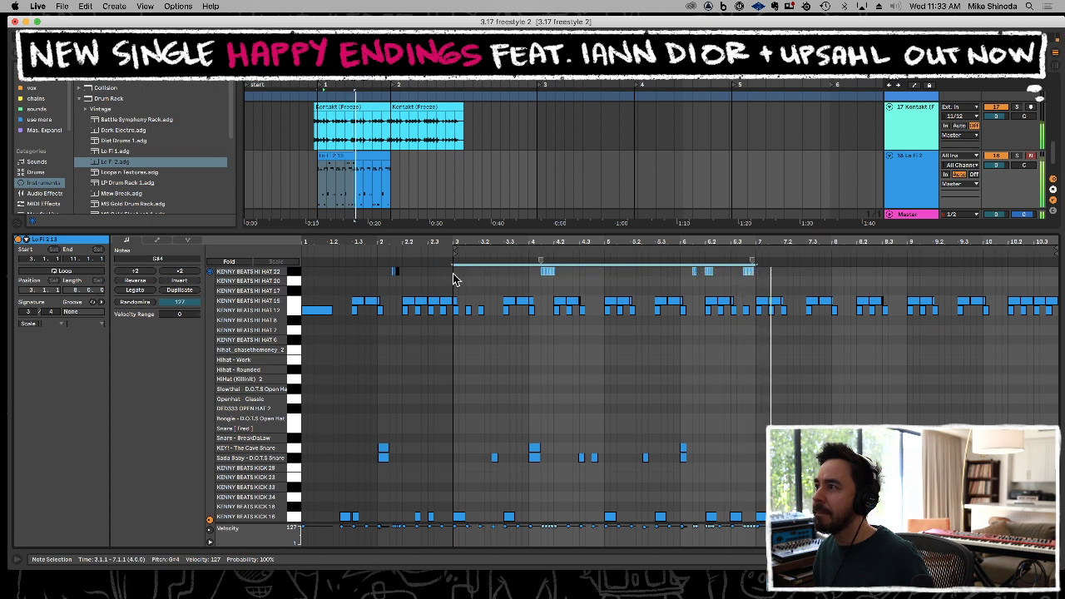
{"action": "key", "text": "super+d"}
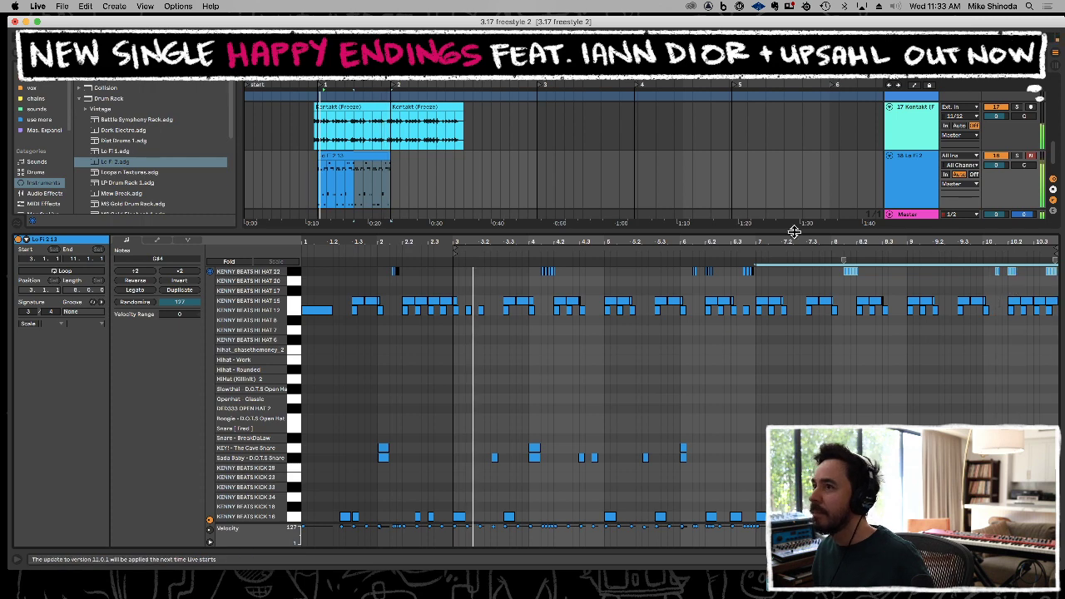
Duplicate the finished Lo Fi 2 drum clip into section 2, filling 17.1.1 to 25.1.1.
{"action": "left_click", "coordinate": [454, 173]}
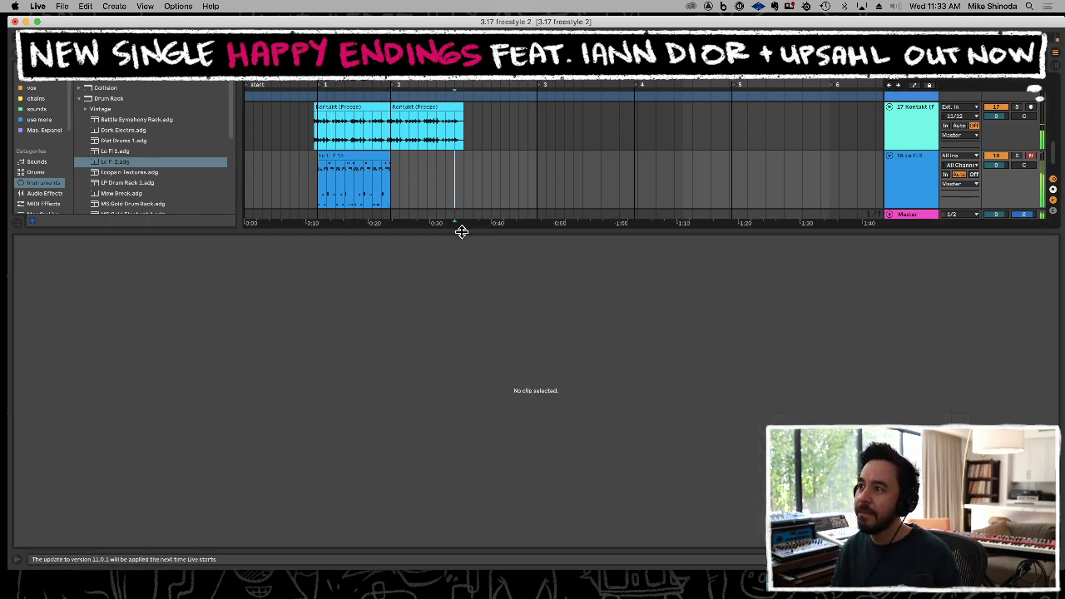
{"action": "key", "text": "super+alt+l"}
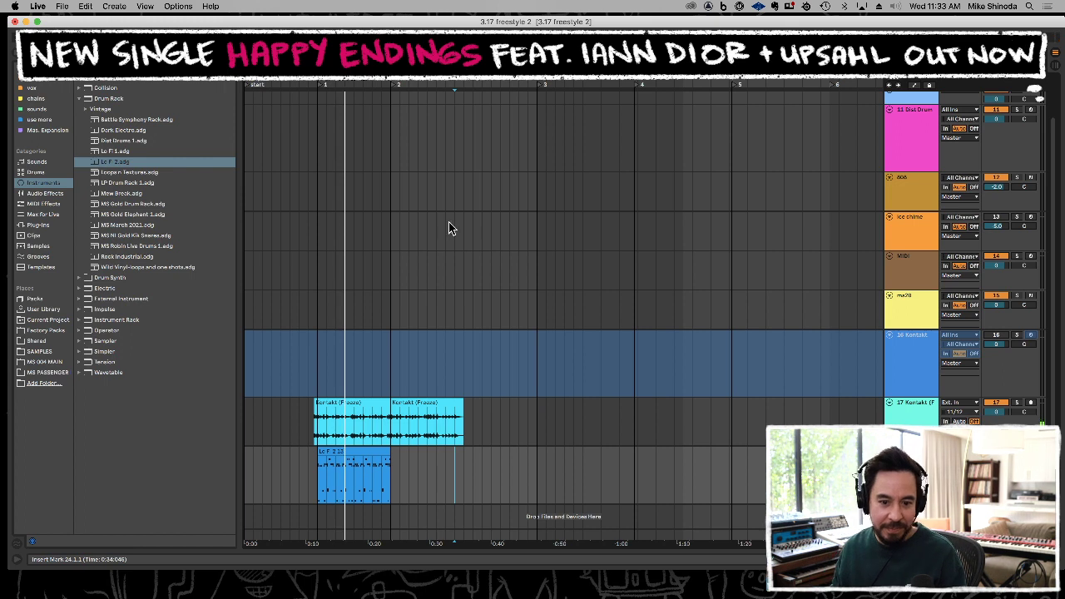
{"action": "left_click", "coordinate": [360, 453]}
{"action": "key", "text": "super+d"}
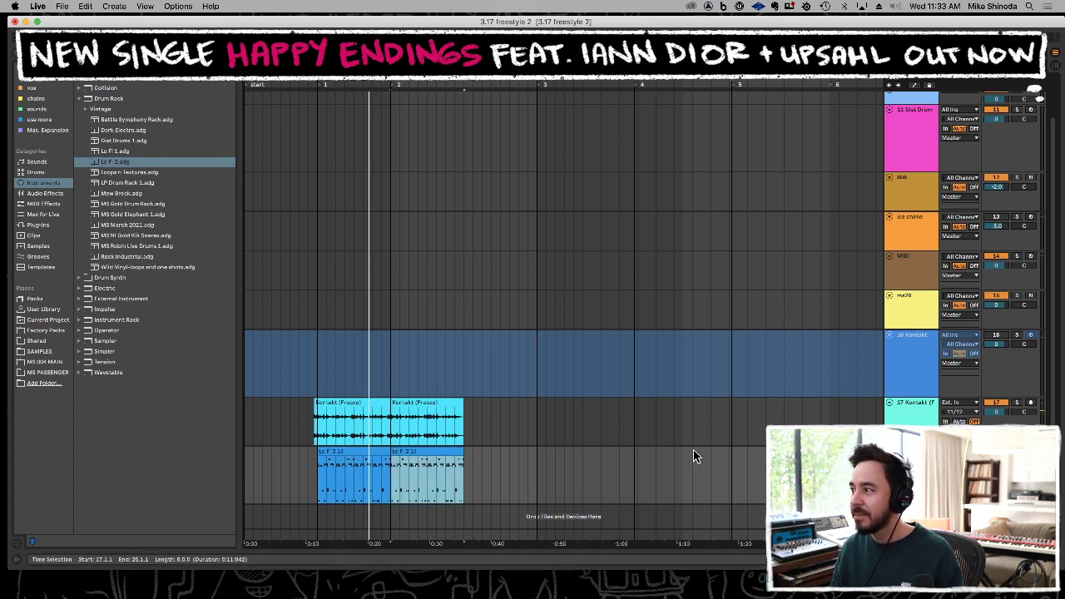
Audition the ms20, MIDI and ice chime tracks over the looping beat.
{"action": "left_click", "coordinate": [904, 304]}
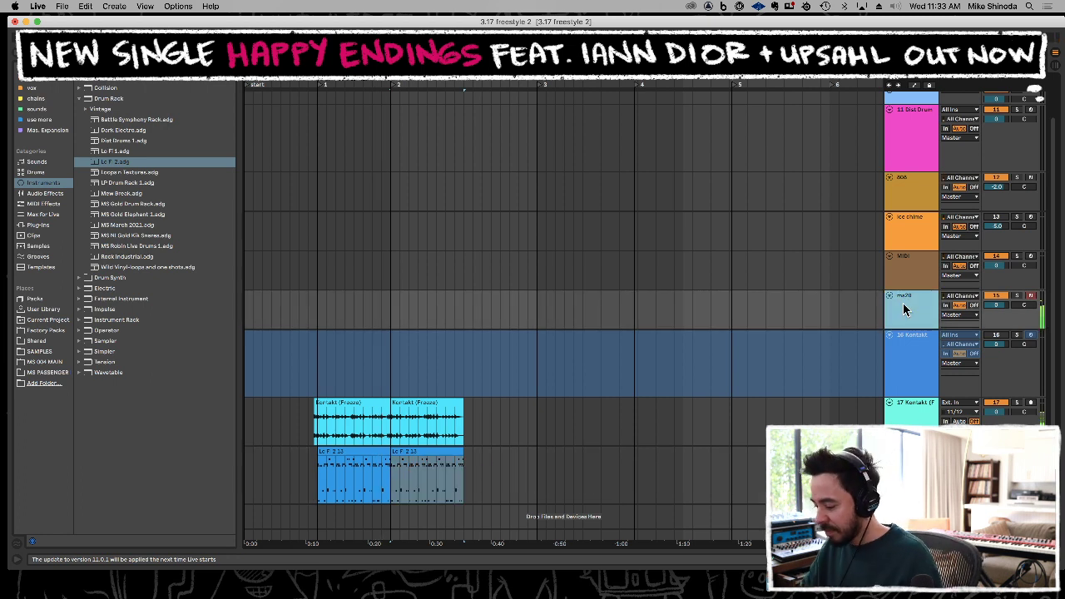
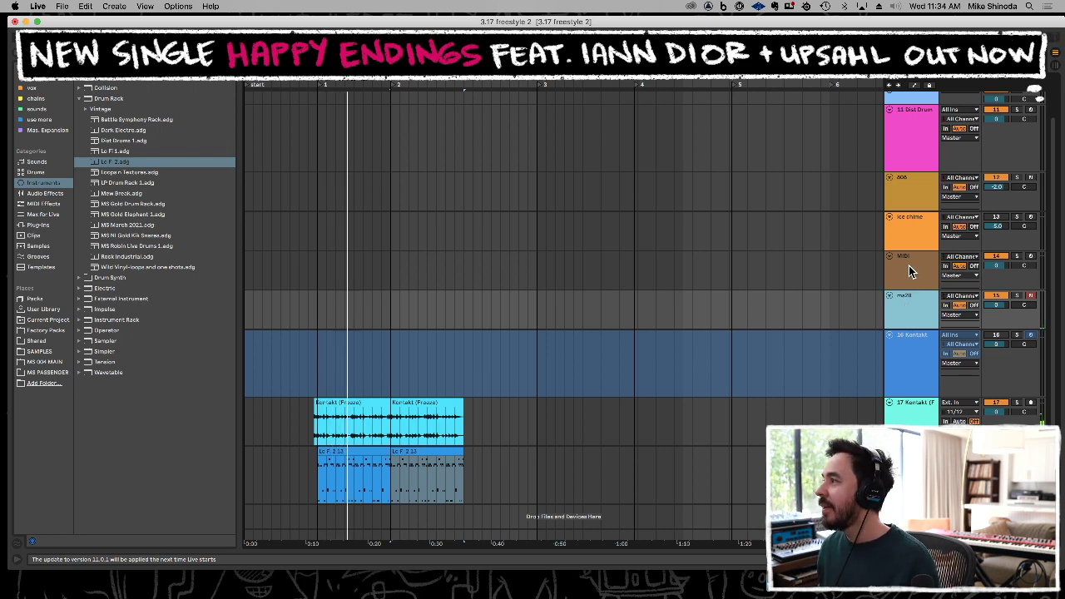
{"action": "left_click", "coordinate": [909, 271]}
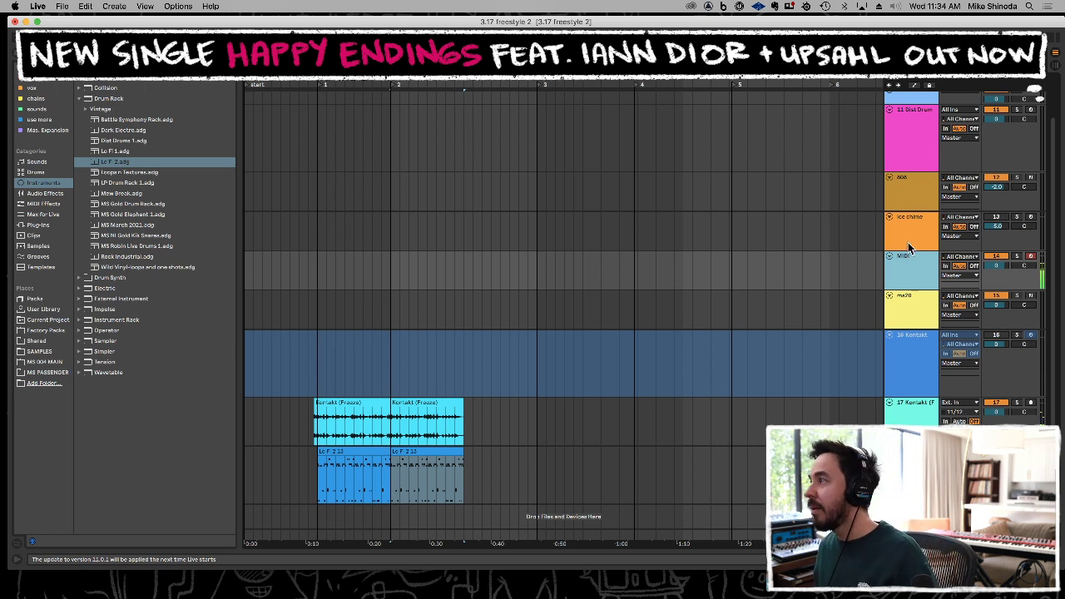
{"action": "left_click", "coordinate": [911, 229]}
{"action": "left_click", "coordinate": [999, 219]}
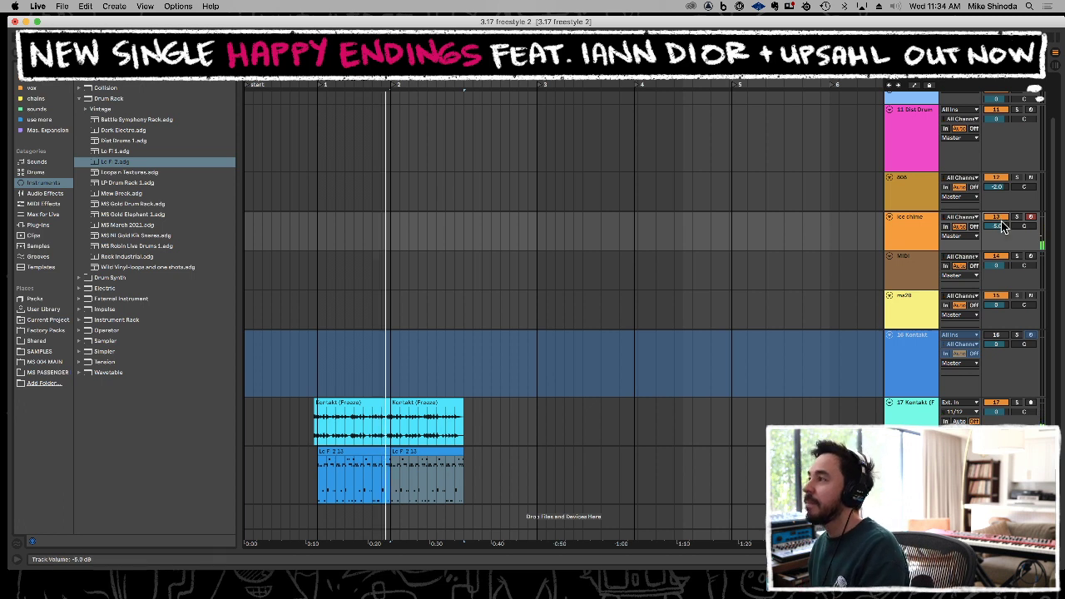
{"action": "key", "text": "space"}
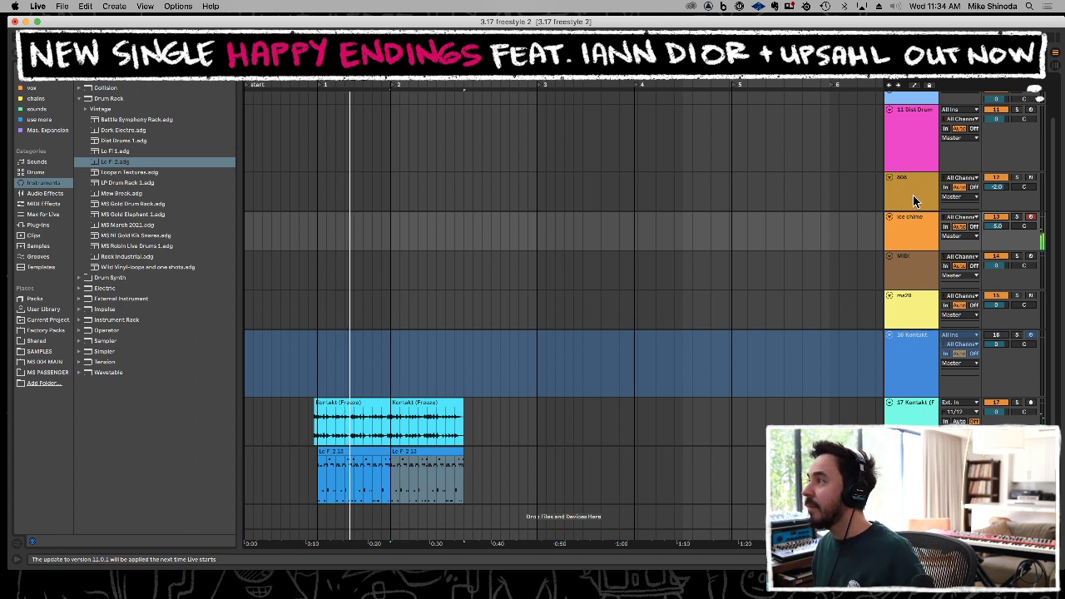
Record a bass line on the 808 track over section 1, and quantize all its notes.
{"action": "left_click", "coordinate": [913, 192]}
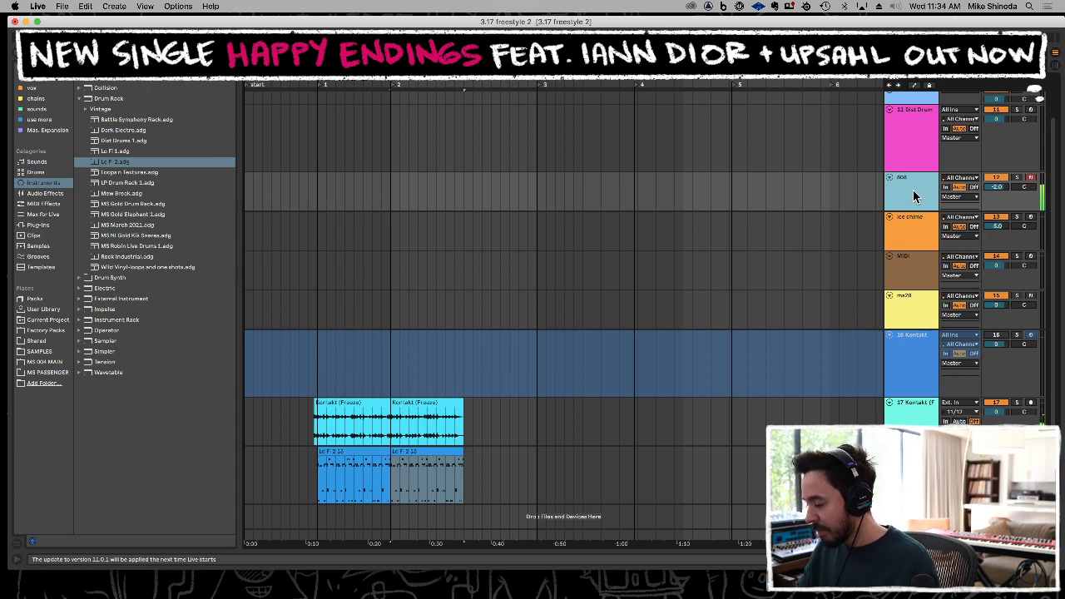
{"action": "key", "text": "F9"}
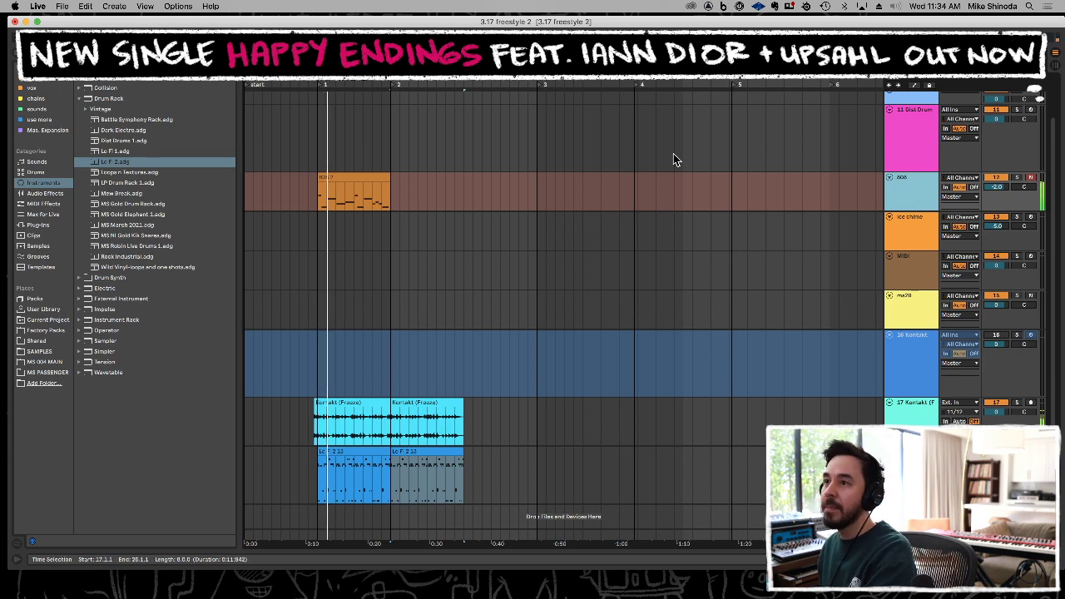
{"action": "double_click", "coordinate": [375, 177]}
{"action": "left_click", "coordinate": [520, 372]}
{"action": "key", "text": "super+a"}
{"action": "key", "text": "super+u"}
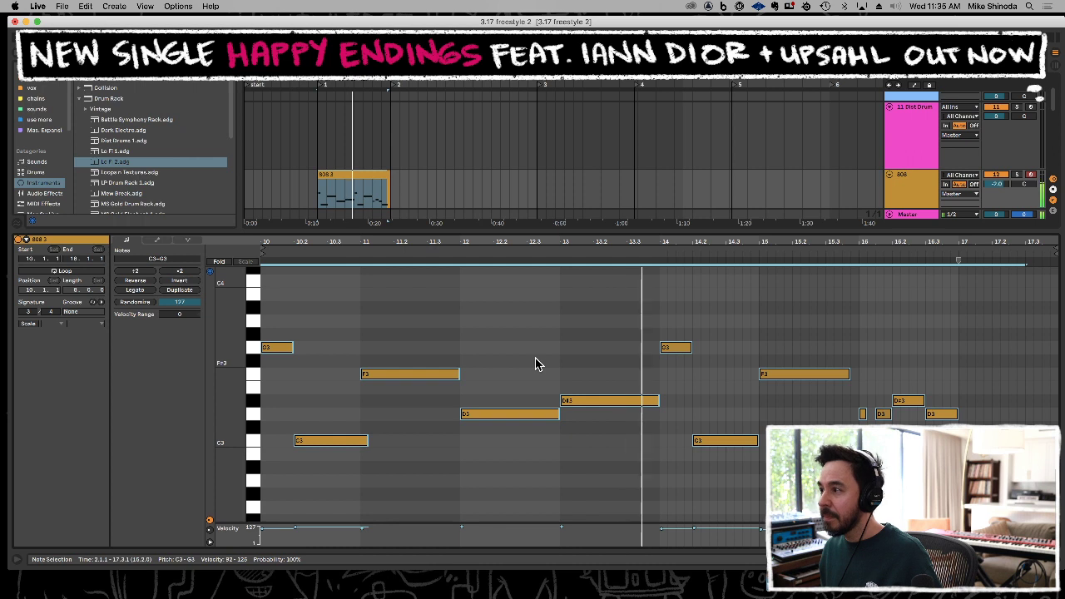
Lengthen the short D3 note at bar 16 of the 808 clip until it meets the next D3.
{"action": "left_click", "coordinate": [741, 313]}
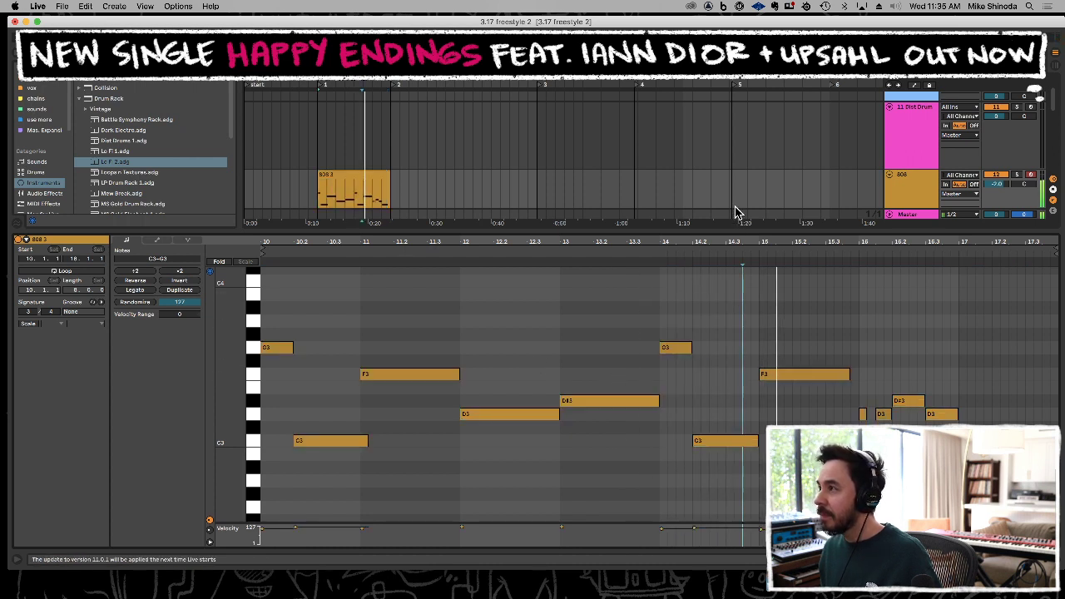
{"action": "left_click", "coordinate": [868, 413]}
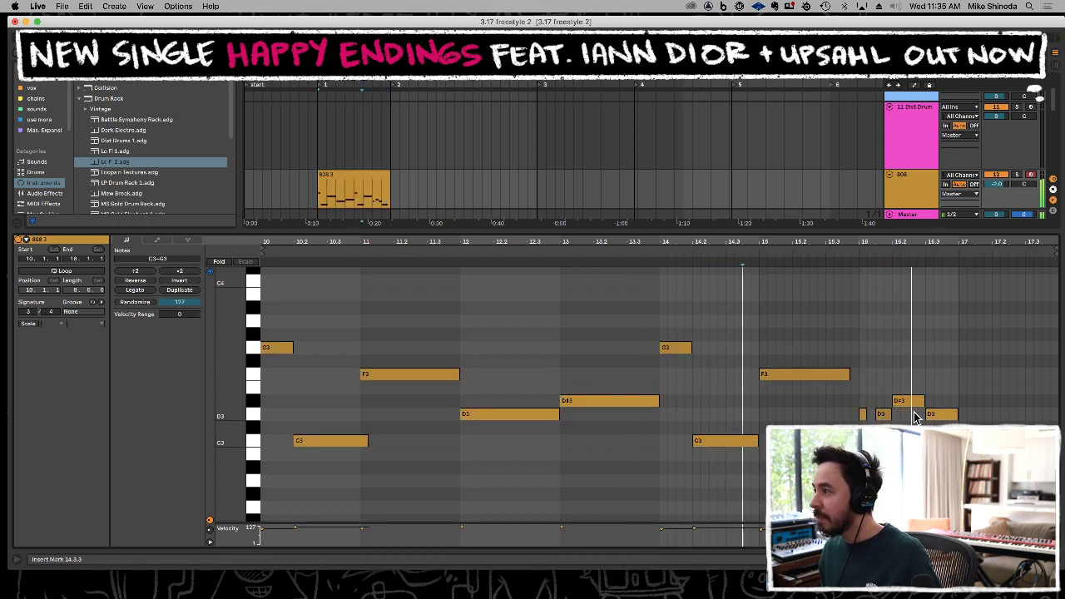
{"action": "left_click_drag", "start_coordinate": [864, 414], "coordinate": [875, 414]}
{"action": "left_click", "coordinate": [848, 333]}
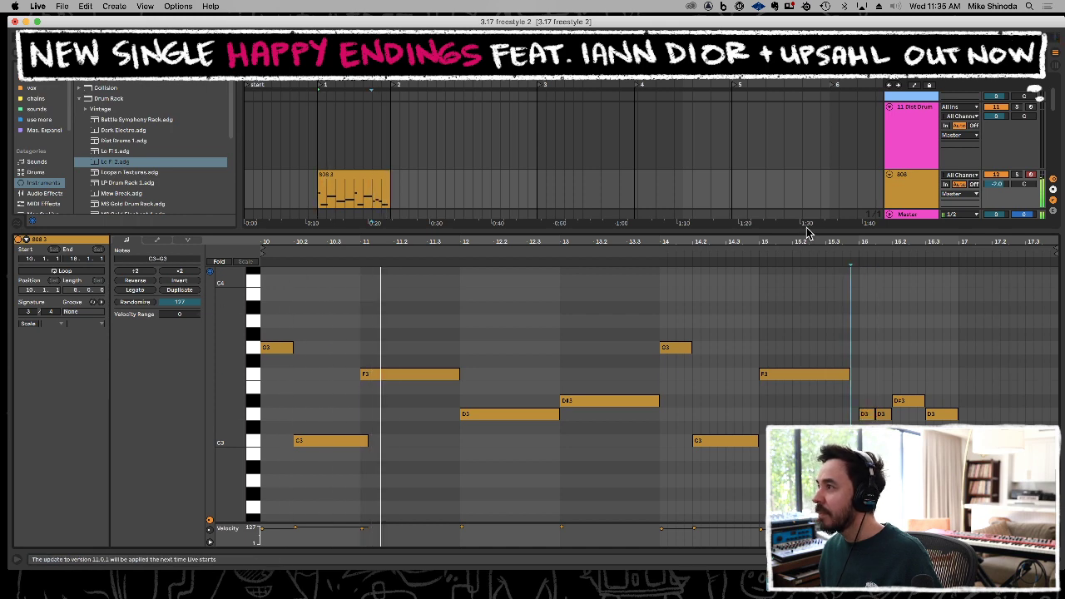
Move the 808 clip from section 1 to the start of section 2 at 17.1.1.
{"action": "left_click_drag", "start_coordinate": [806, 231], "coordinate": [807, 532]}
{"action": "left_click", "coordinate": [372, 179]}
{"action": "key", "text": "super+x"}
{"action": "left_click", "coordinate": [393, 196]}
{"action": "key", "text": "space"}
{"action": "key", "text": "super+v"}
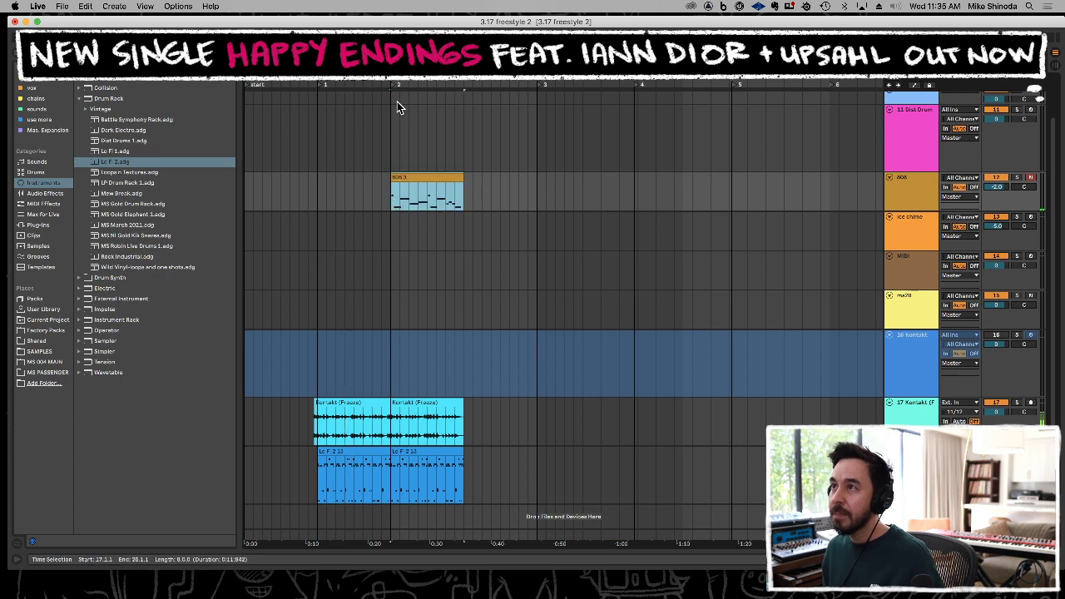
Extend the playback loop to the end of the section 2 clips, and make the ice chime track ready to play.
{"action": "left_click_drag", "start_coordinate": [391, 86], "coordinate": [464, 85]}
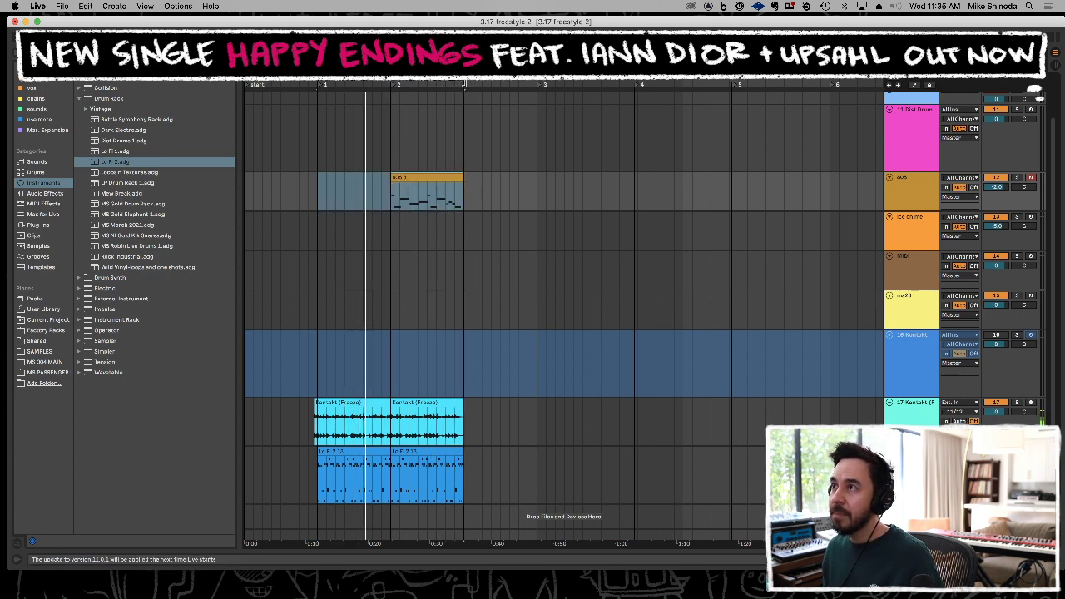
{"action": "left_click", "coordinate": [582, 263]}
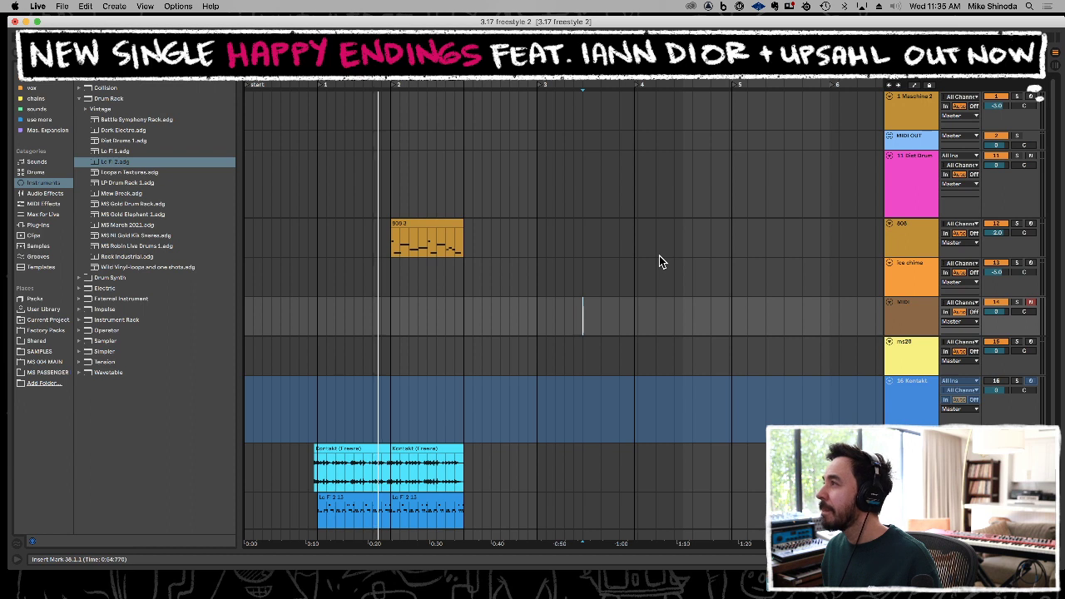
{"action": "left_click", "coordinate": [905, 232]}
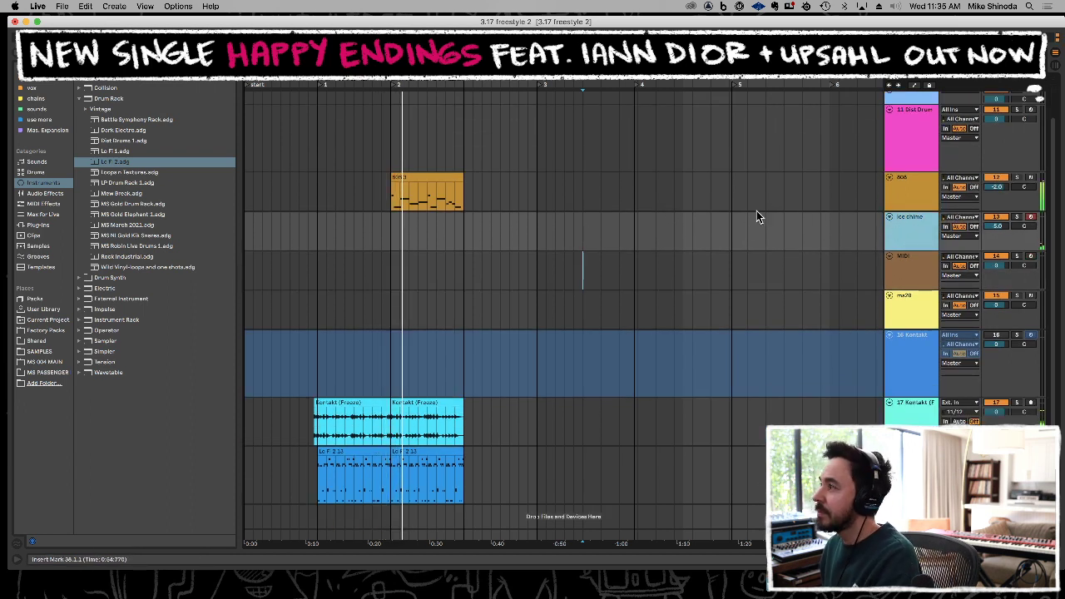
Audition the lead sampler on the MIDI track while the loop plays, and save the project.
{"action": "left_click", "coordinate": [908, 260]}
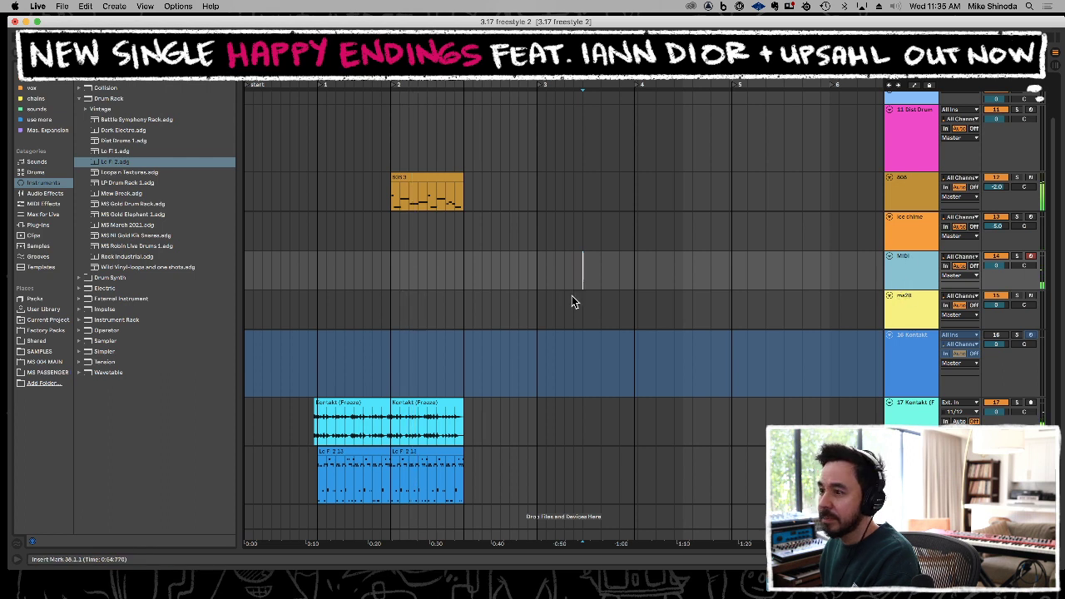
{"action": "double_click", "coordinate": [917, 262]}
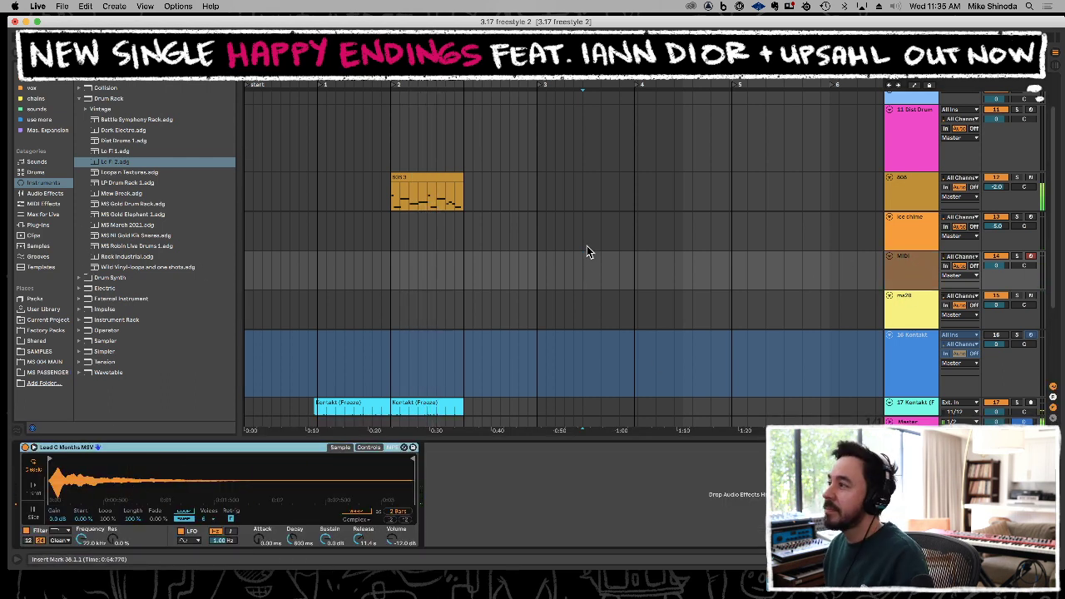
{"action": "key", "text": "space"}
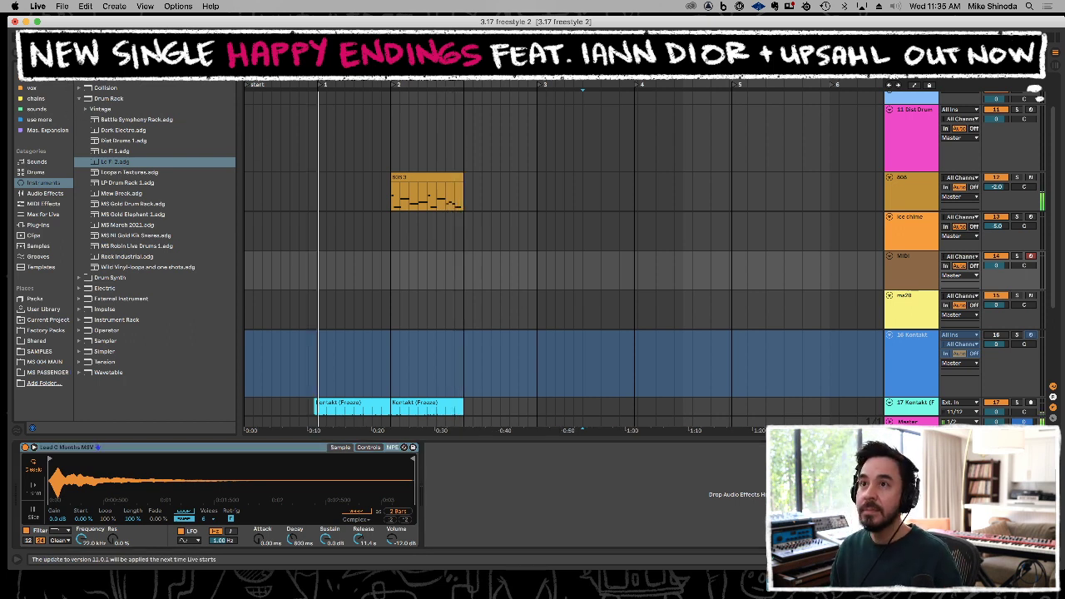
{"action": "left_click_drag", "start_coordinate": [407, 85], "coordinate": [378, 83]}
{"action": "scroll", "coordinate": [377, 218], "scroll_direction": "down", "scroll_amount": 3}
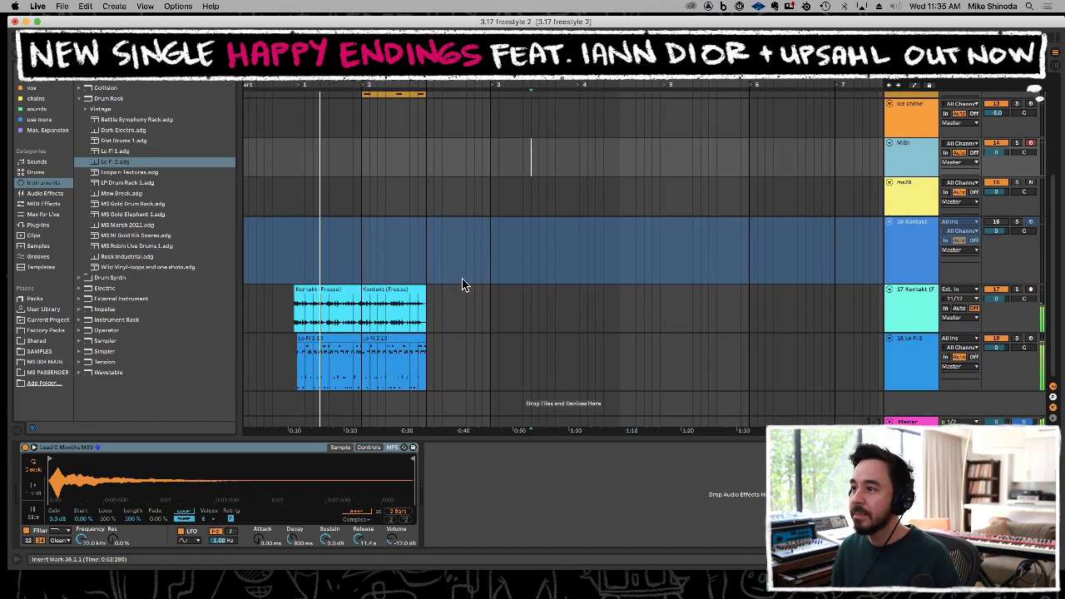
{"action": "key", "text": "super+s"}
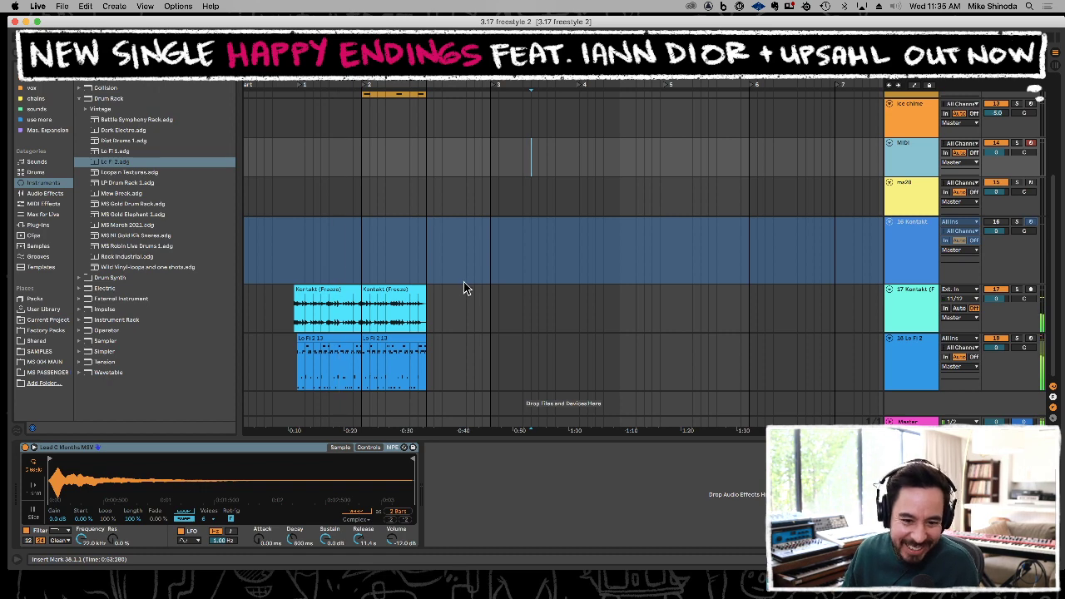
Duplicate the 808 clip twice and delete the original, leaving the copies over bars 25 to 41.
{"action": "left_click", "coordinate": [447, 320]}
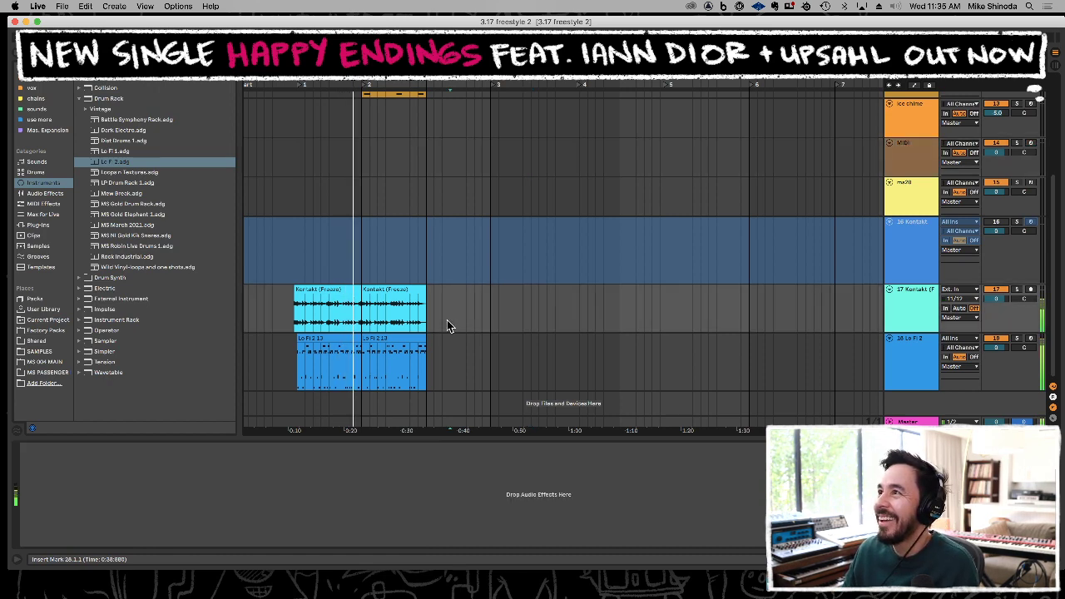
{"action": "scroll", "coordinate": [444, 315], "scroll_direction": "up", "scroll_amount": 4}
{"action": "left_click", "coordinate": [407, 223]}
{"action": "key", "text": "super+d"}
{"action": "key", "text": "super+d"}
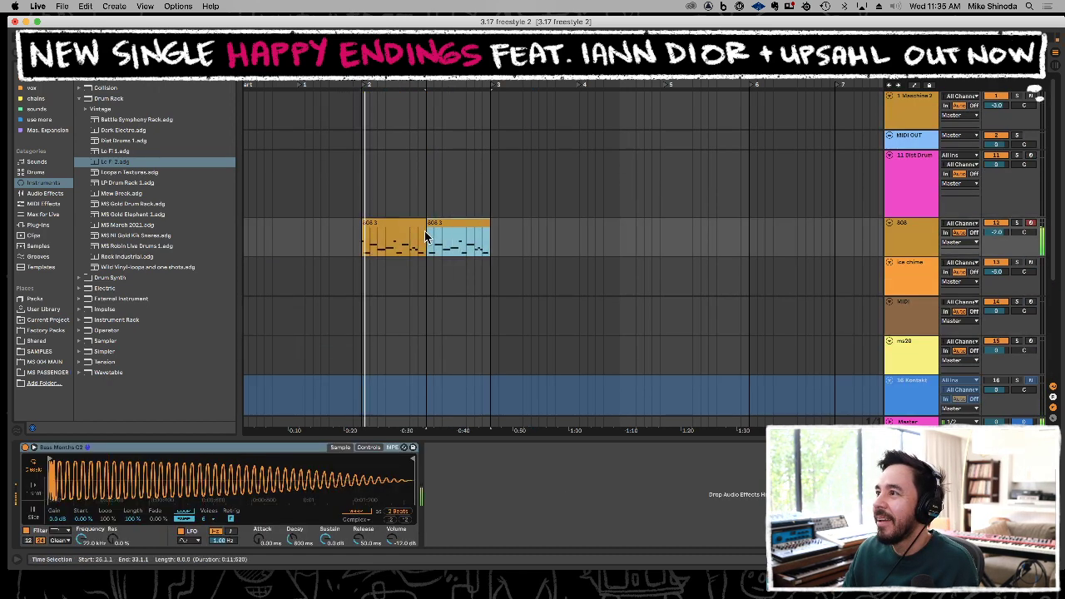
{"action": "left_click", "coordinate": [408, 225]}
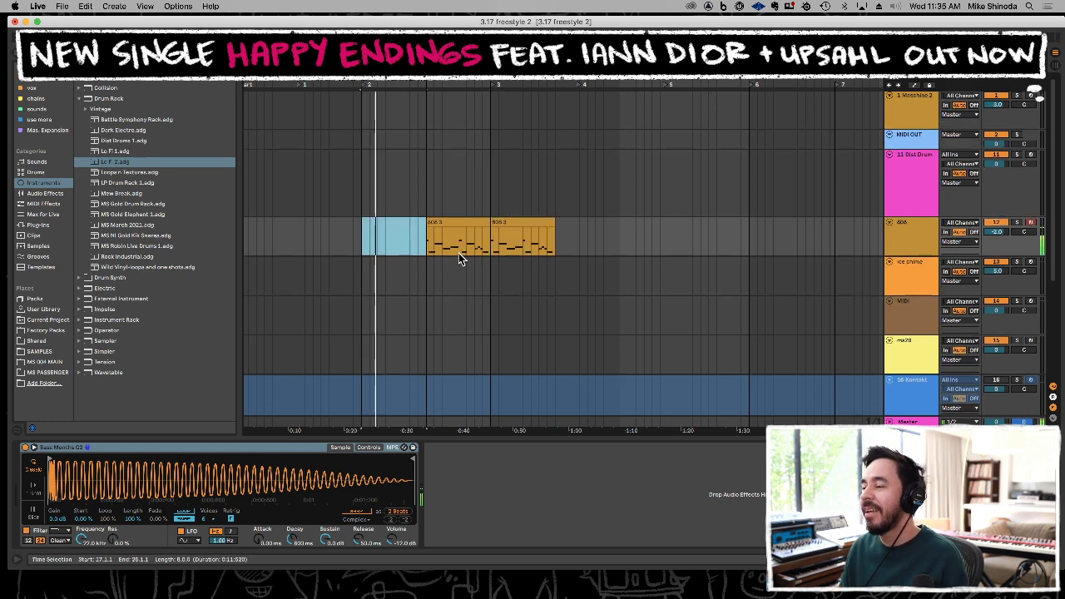
Duplicate the frozen Kontakt and Lo Fi 2 clips together until both tracks are filled up to 41.1.1.
{"action": "scroll", "coordinate": [458, 253], "scroll_direction": "down", "scroll_amount": 4}
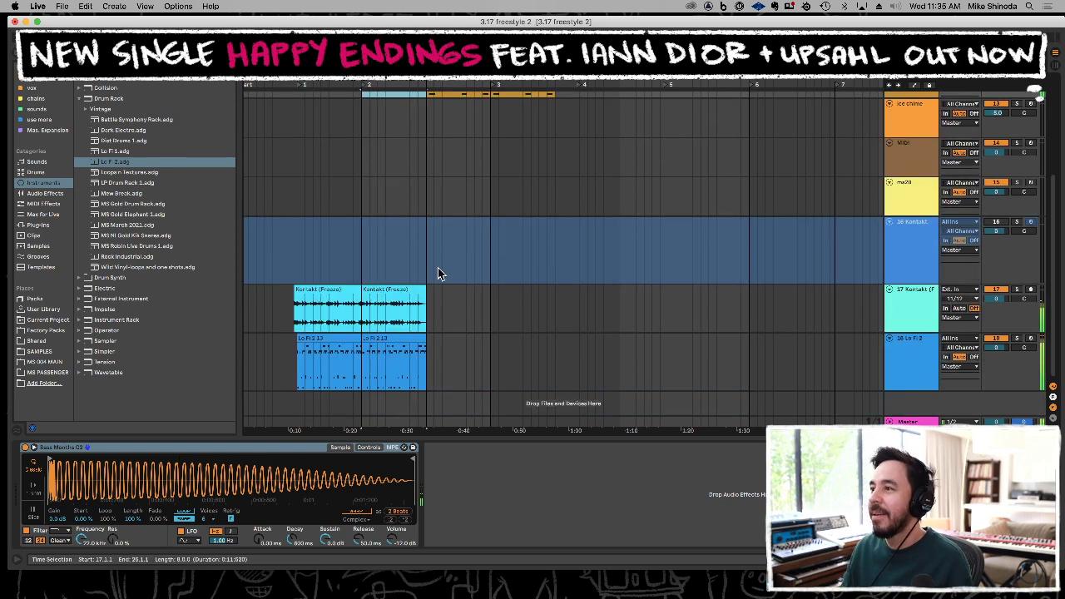
{"action": "left_click", "coordinate": [331, 290]}
{"action": "left_click_drag", "start_coordinate": [302, 311], "coordinate": [363, 311]}
{"action": "left_click", "coordinate": [352, 340], "text": "shift"}
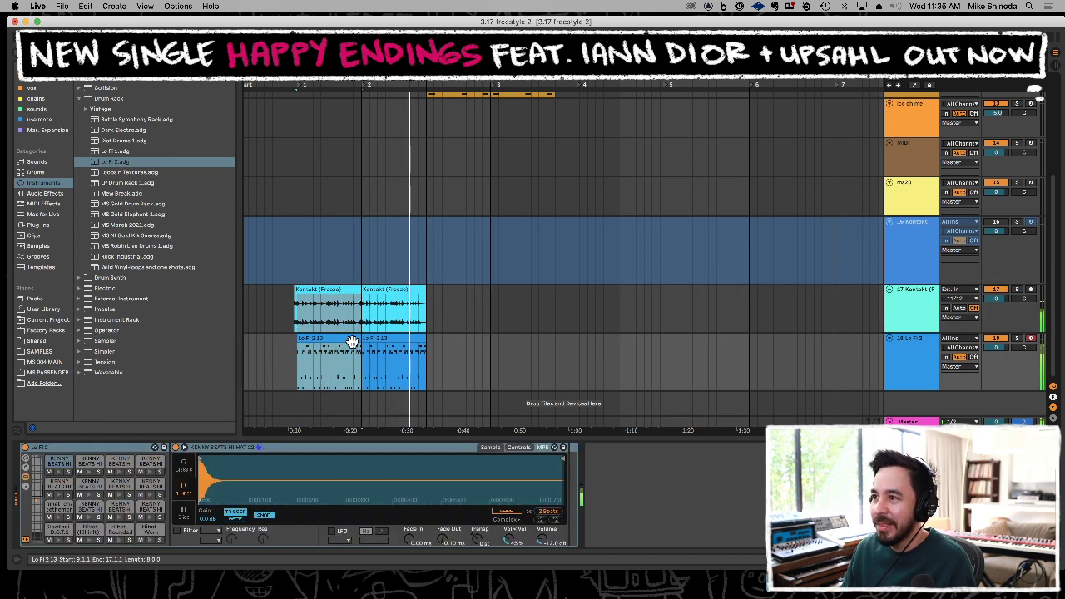
{"action": "key", "text": "super+d"}
{"action": "key", "text": "super+d"}
{"action": "key", "text": "super+d"}
Loop playback over the clips from 9.1.1 to 41.1.1, and move section markers 2 and 3 to bars 25 and 41.
{"action": "left_click", "coordinate": [298, 354], "text": "shift"}
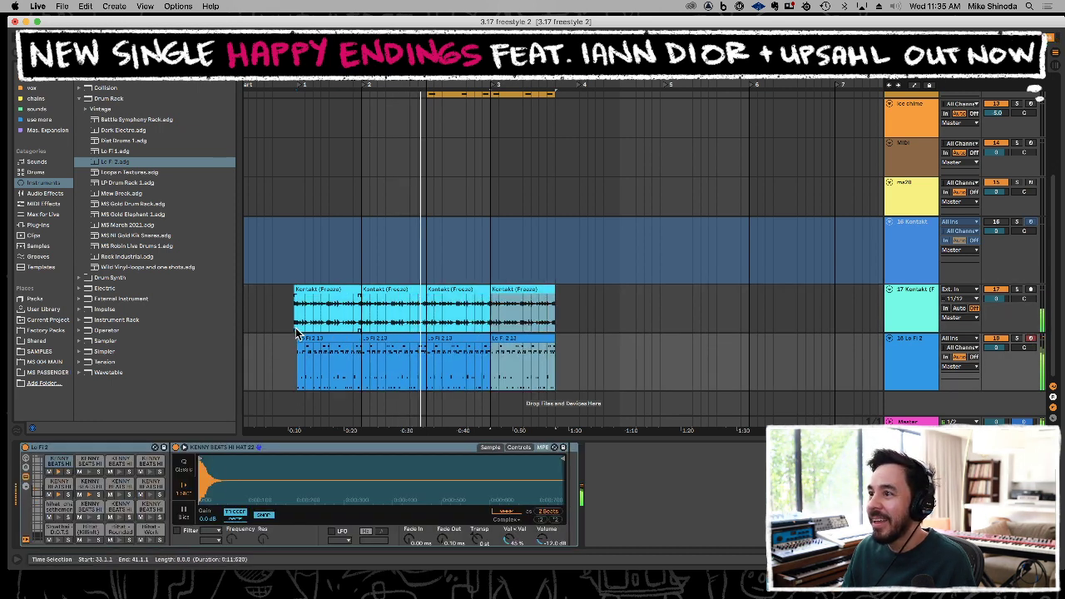
{"action": "key", "text": "super+l"}
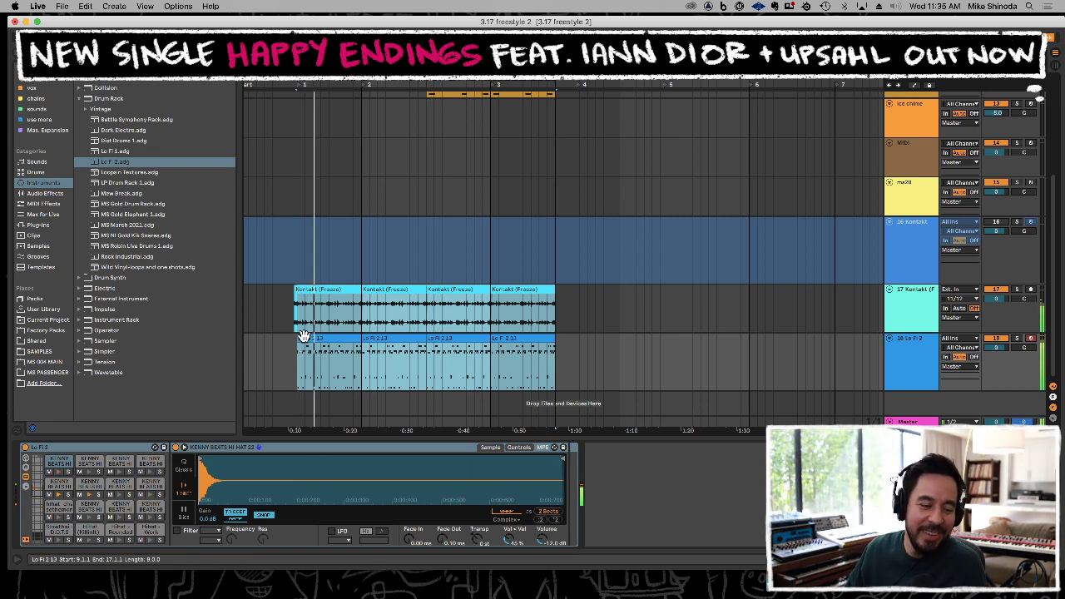
{"action": "scroll", "coordinate": [407, 220], "scroll_direction": "up", "scroll_amount": 3}
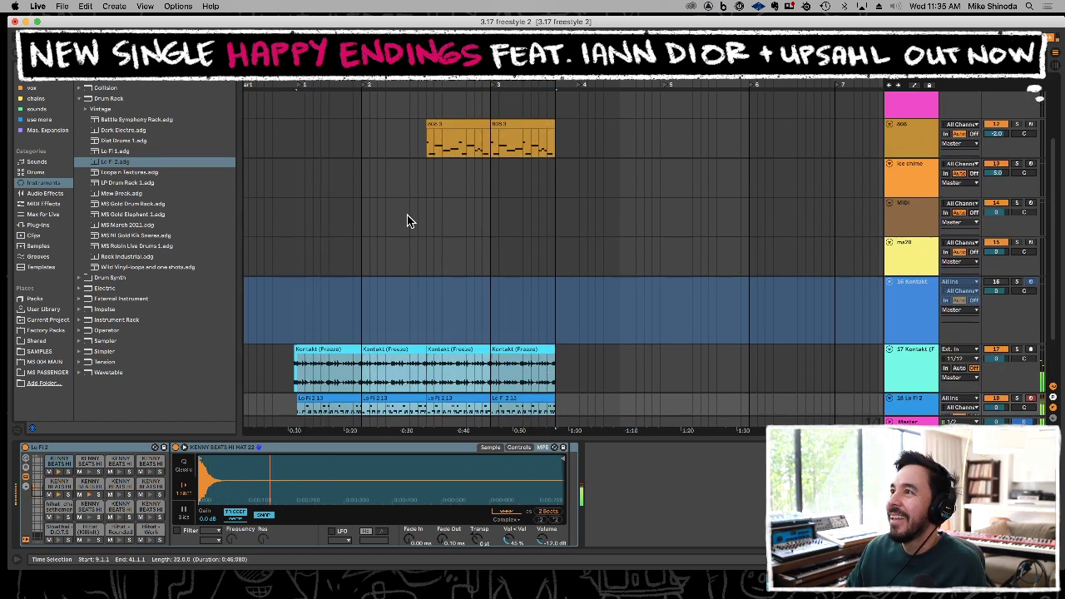
{"action": "left_click_drag", "start_coordinate": [363, 85], "coordinate": [424, 92]}
{"action": "left_click", "coordinate": [555, 90]}
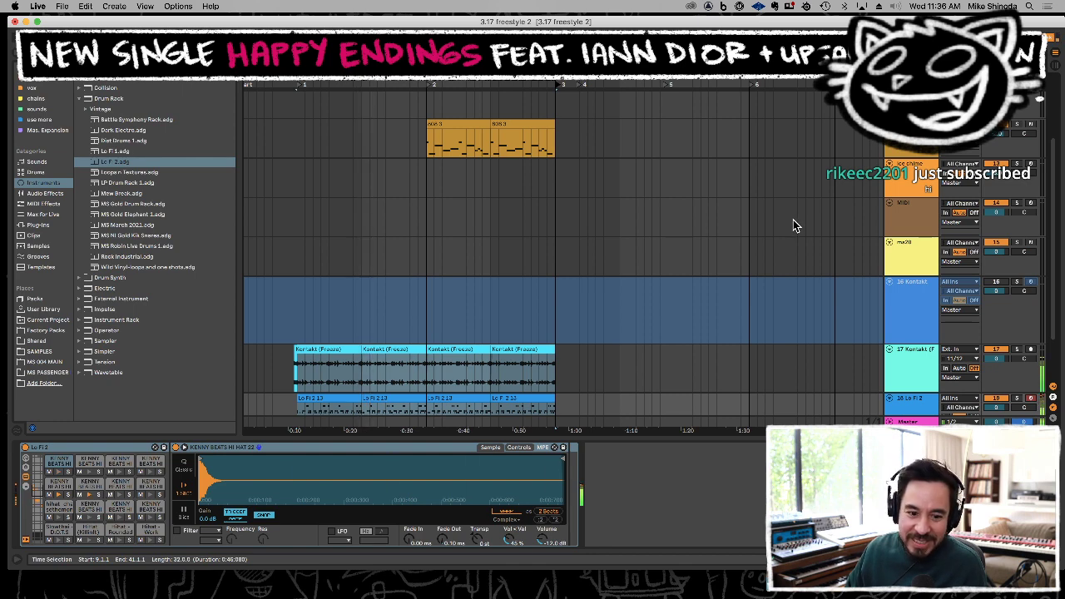
Arm track 15 with its Kontakt and Auto Filter chain, and audition it over the loop.
{"action": "scroll", "coordinate": [752, 228], "scroll_direction": "down", "scroll_amount": 2}
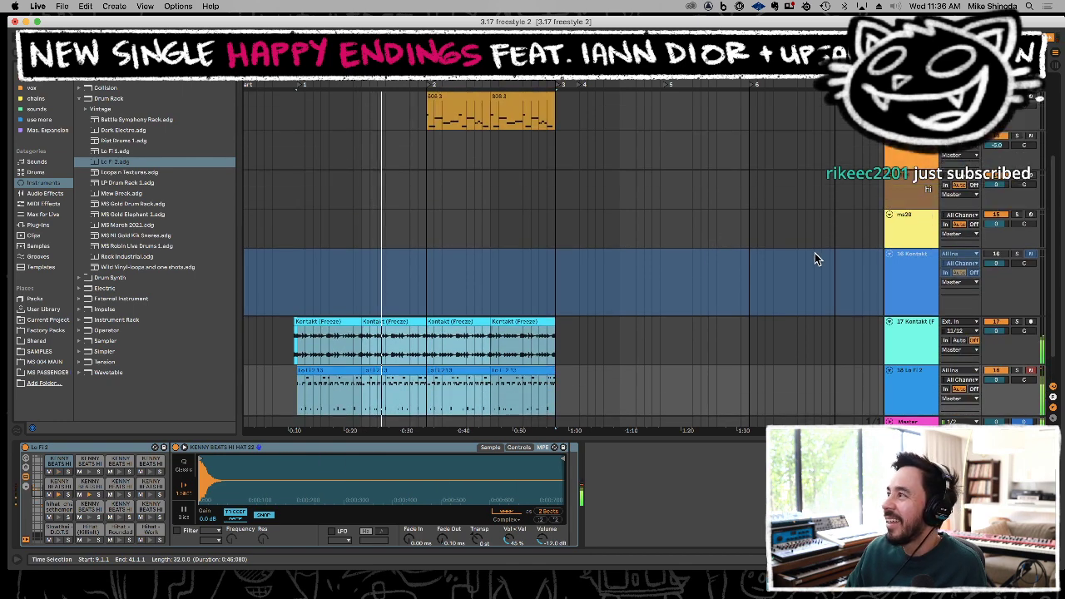
{"action": "left_click", "coordinate": [894, 288]}
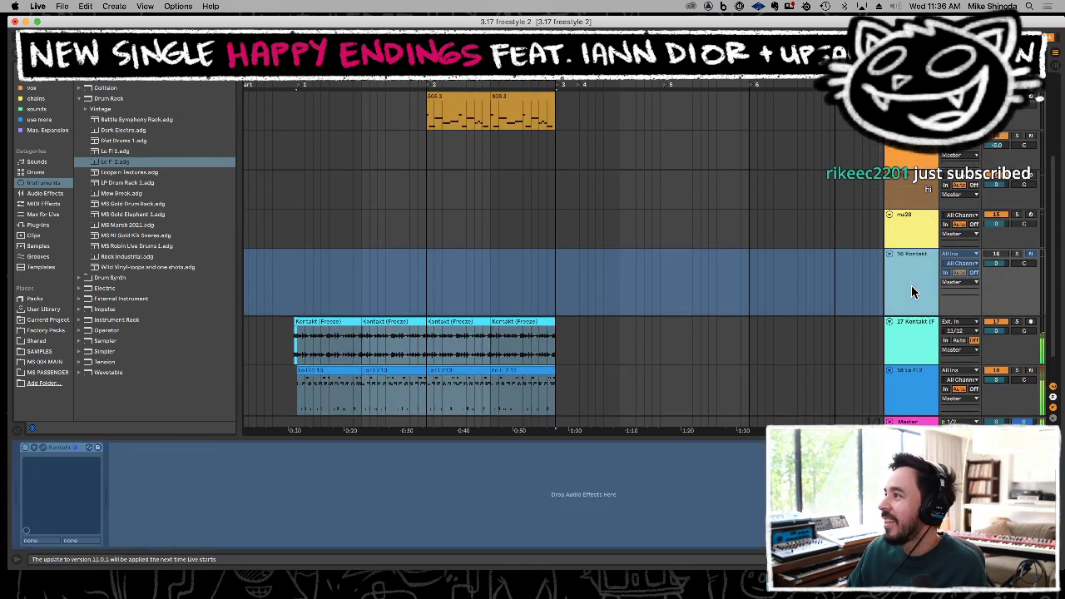
{"action": "left_click", "coordinate": [899, 224]}
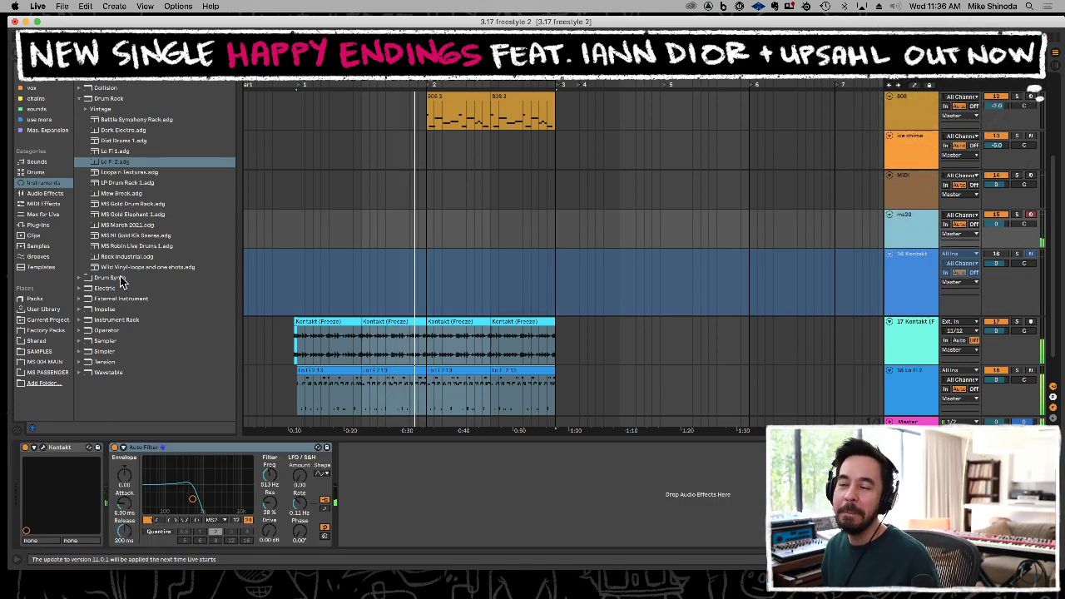
{"action": "scroll", "coordinate": [363, 278], "scroll_direction": "down", "scroll_amount": 2}
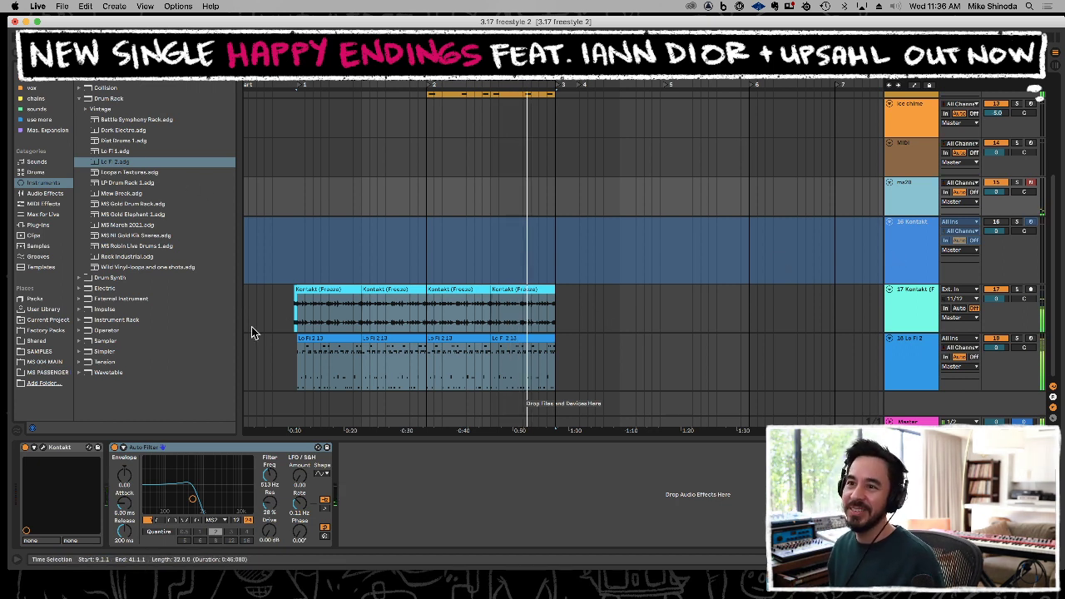
Add a new Kontakt instrument track below the Lo Fi 2 track, and show Kontakt's library list.
{"action": "left_click", "coordinate": [43, 224]}
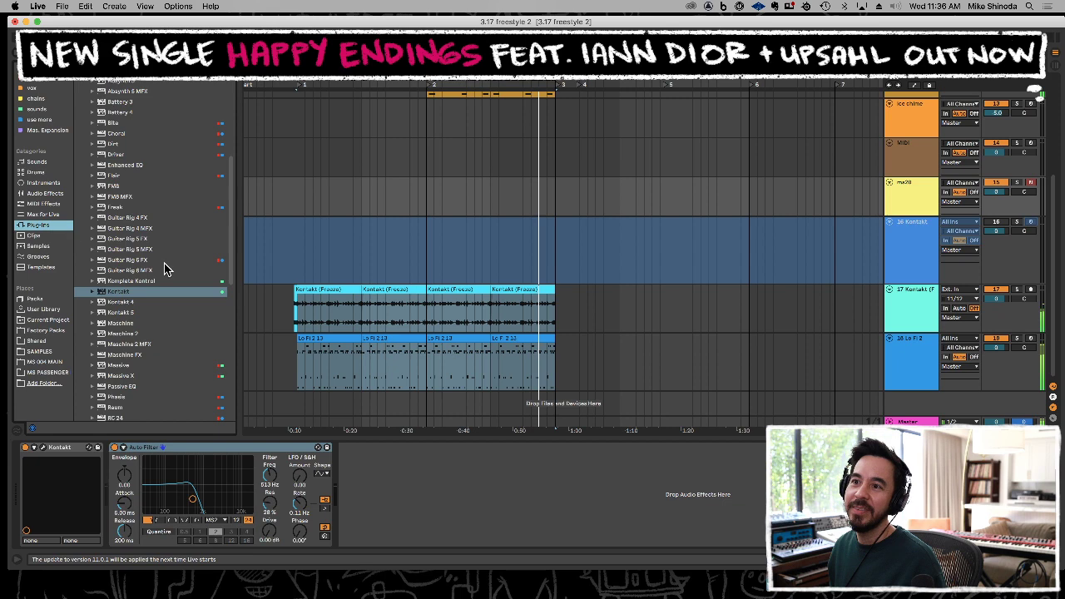
{"action": "left_click_drag", "start_coordinate": [86, 293], "coordinate": [911, 405]}
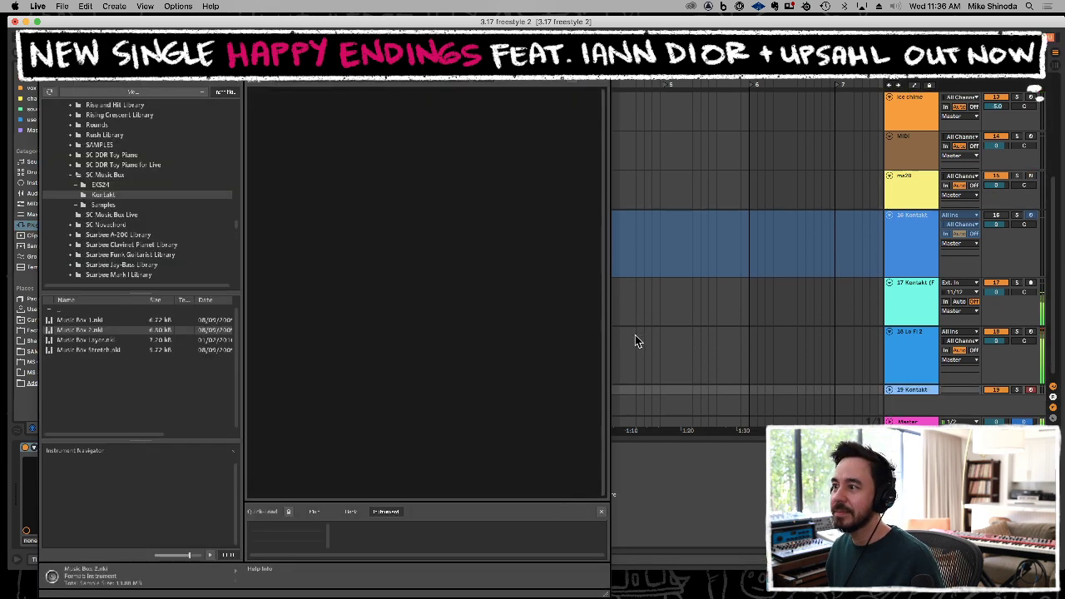
{"action": "left_click", "coordinate": [68, 82]}
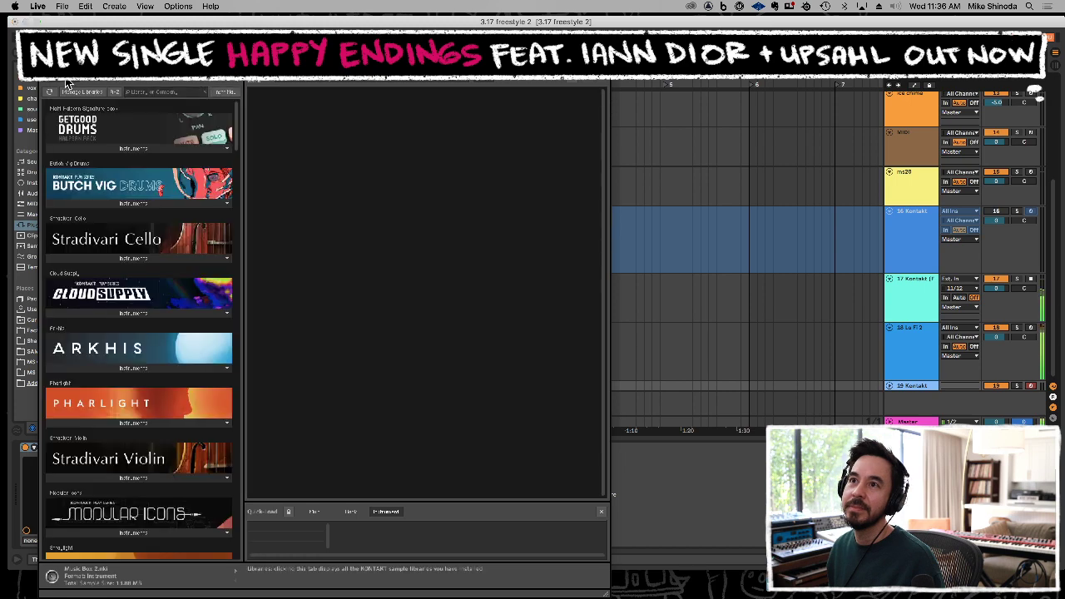
Load Straylight with the Paradigm Shifter preset into Kontakt, and record a part over about bars 33 to 41.
{"action": "scroll", "coordinate": [148, 336], "scroll_direction": "down", "scroll_amount": 5}
{"action": "scroll", "coordinate": [150, 333], "scroll_direction": "up", "scroll_amount": 5}
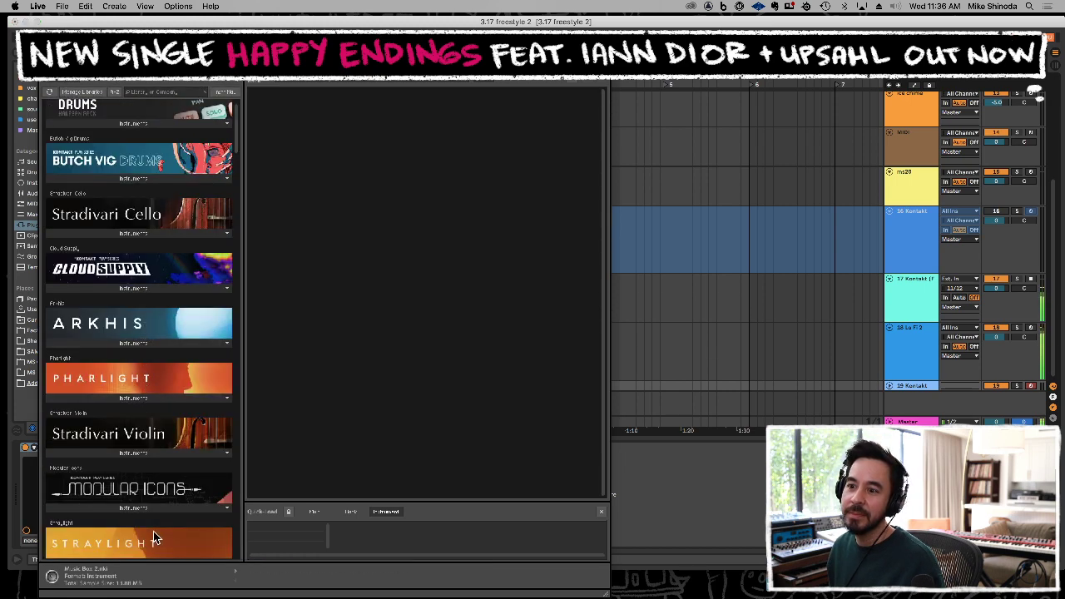
{"action": "scroll", "coordinate": [153, 537], "scroll_direction": "down", "scroll_amount": 5}
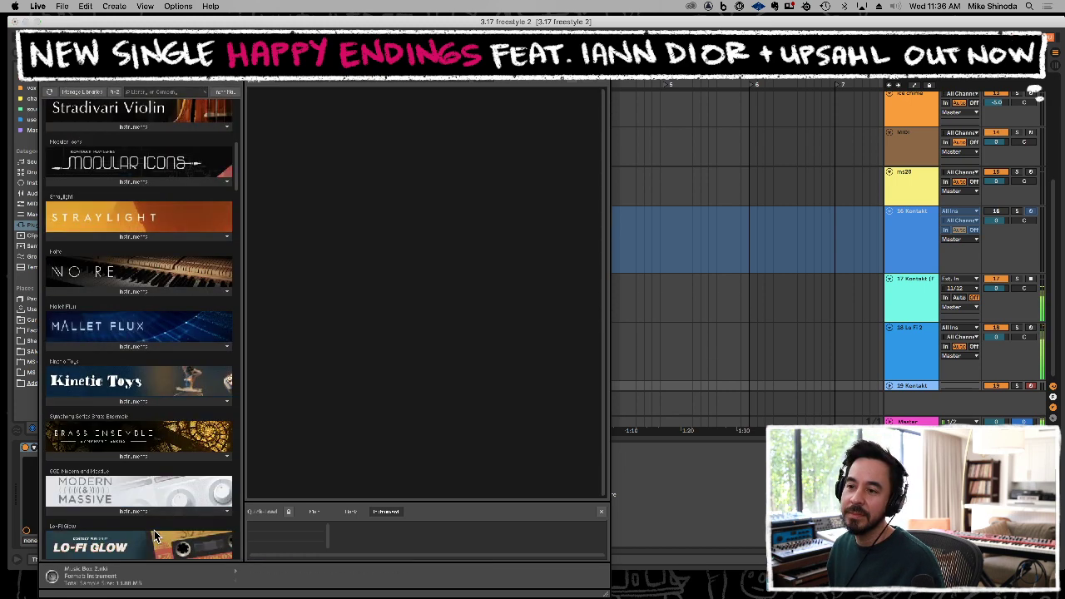
{"action": "left_click", "coordinate": [129, 235]}
{"action": "left_click_drag", "start_coordinate": [91, 250], "coordinate": [372, 208]}
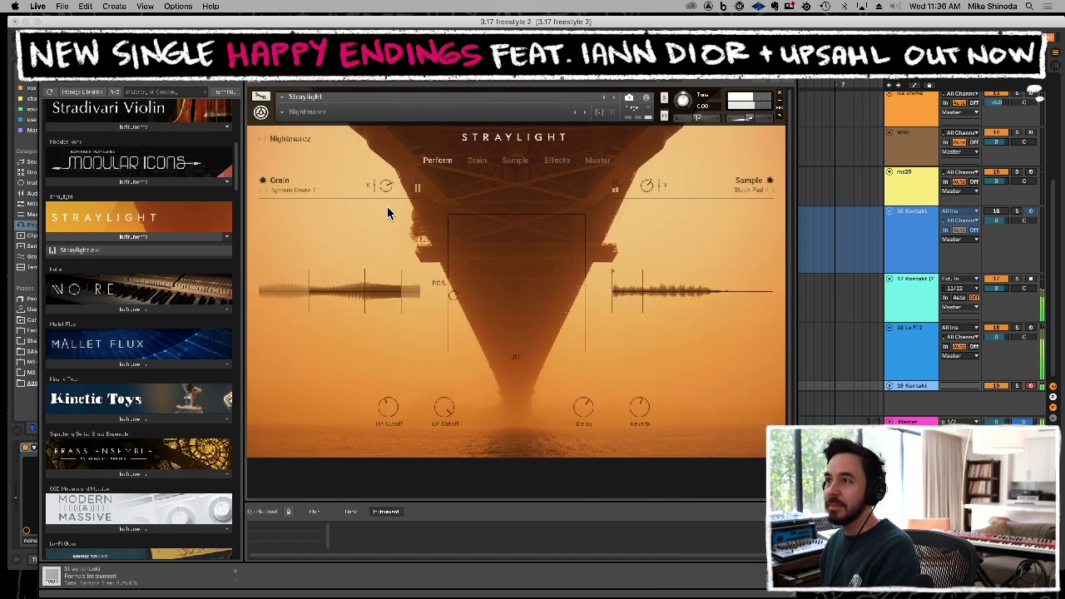
{"action": "left_click", "coordinate": [584, 111]}
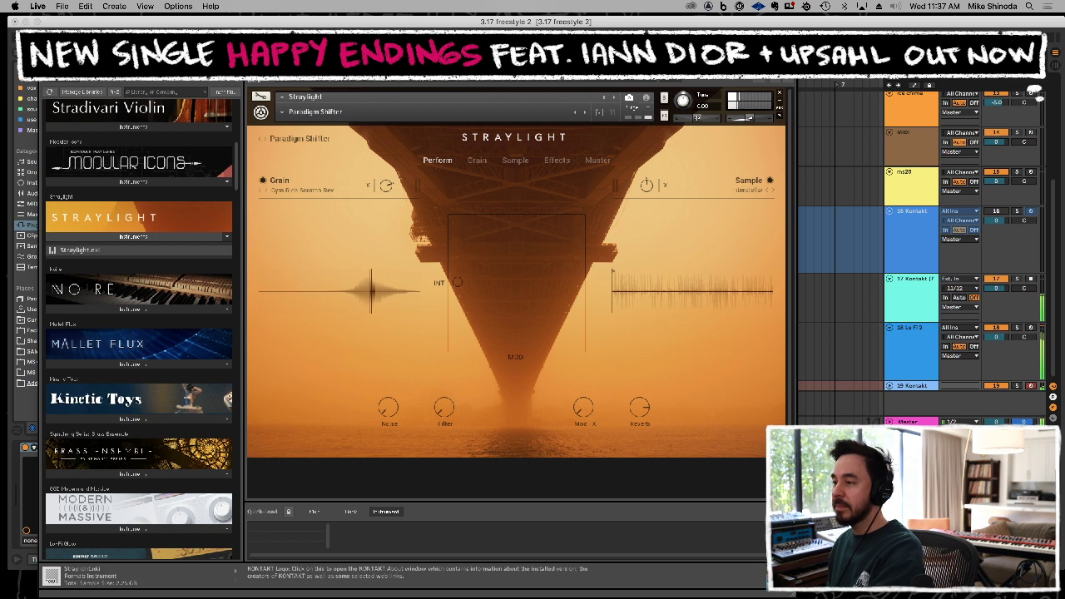
{"action": "left_click", "coordinate": [48, 38]}
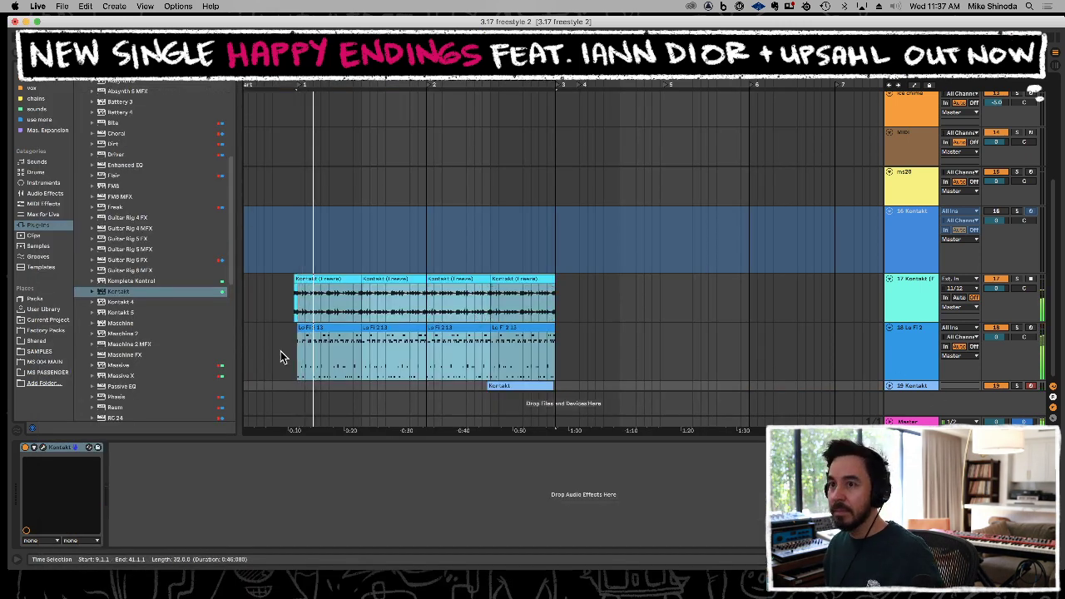
Add another Kontakt instrument track below the Straylight track, and check the notes of the recorded Straylight clip.
{"action": "left_click_drag", "start_coordinate": [108, 292], "coordinate": [481, 396]}
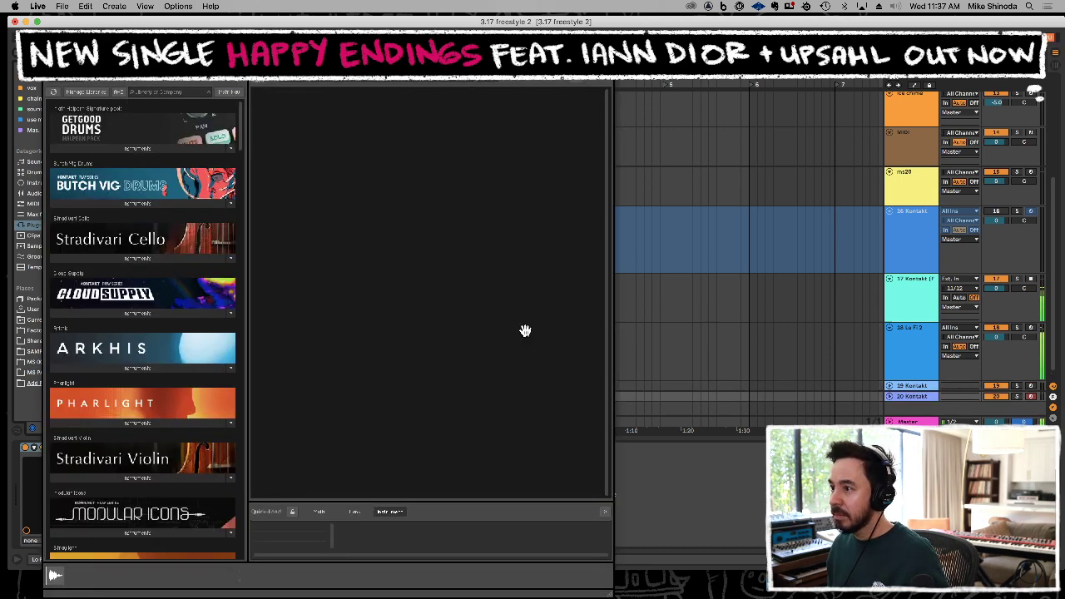
{"action": "key", "text": "super+alt+p"}
{"action": "double_click", "coordinate": [542, 387]}
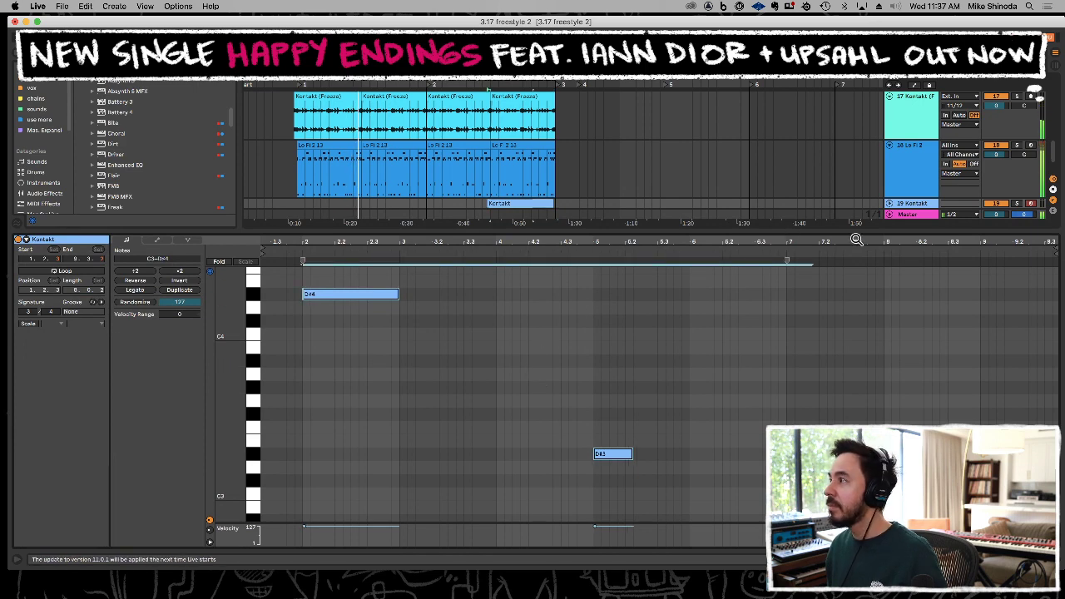
{"action": "key", "text": "super+alt+l"}
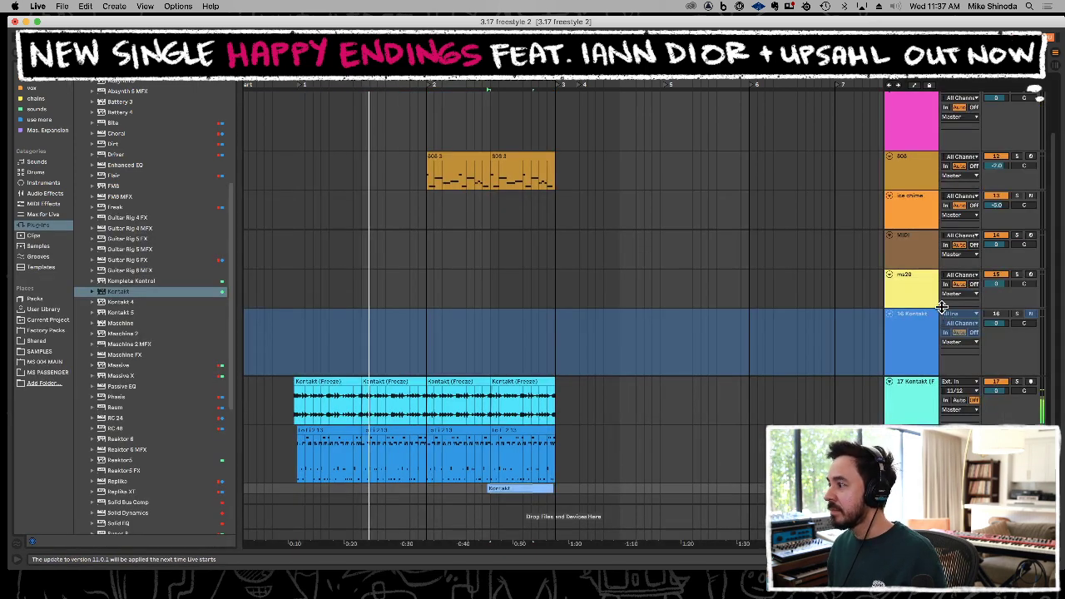
Load Stradivari Cello Multi Mic into the new Kontakt track, and record a part with it over the loop.
{"action": "double_click", "coordinate": [98, 292]}
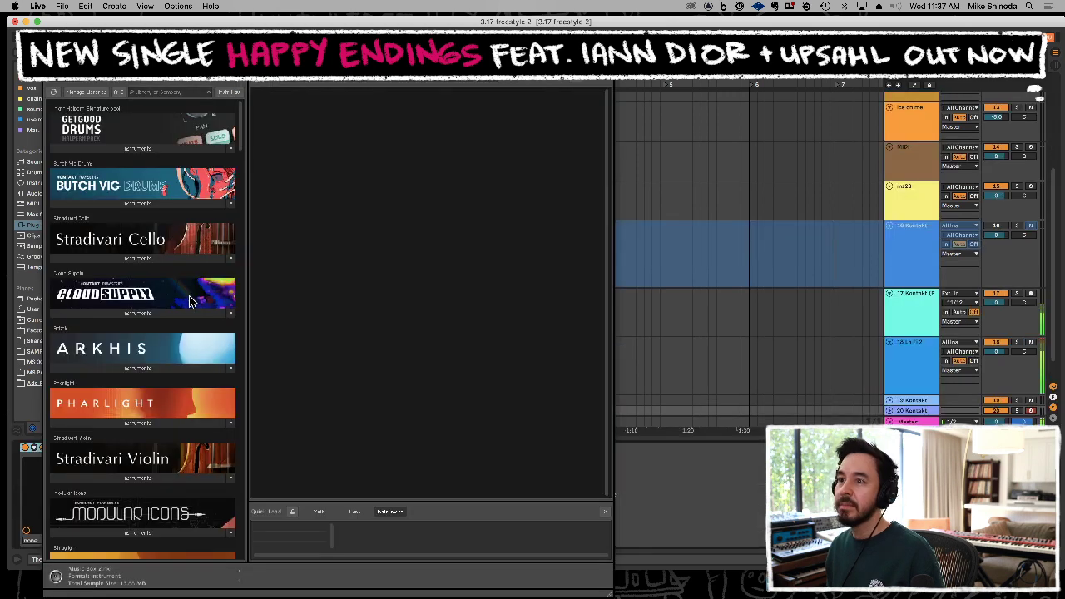
{"action": "left_click", "coordinate": [109, 258]}
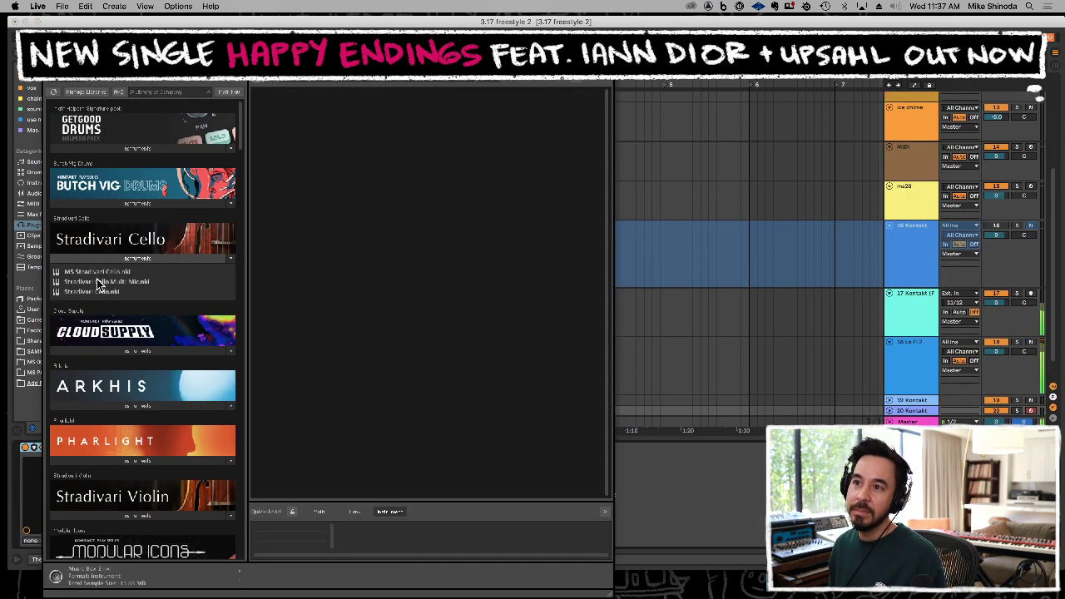
{"action": "left_click_drag", "start_coordinate": [96, 282], "coordinate": [374, 202]}
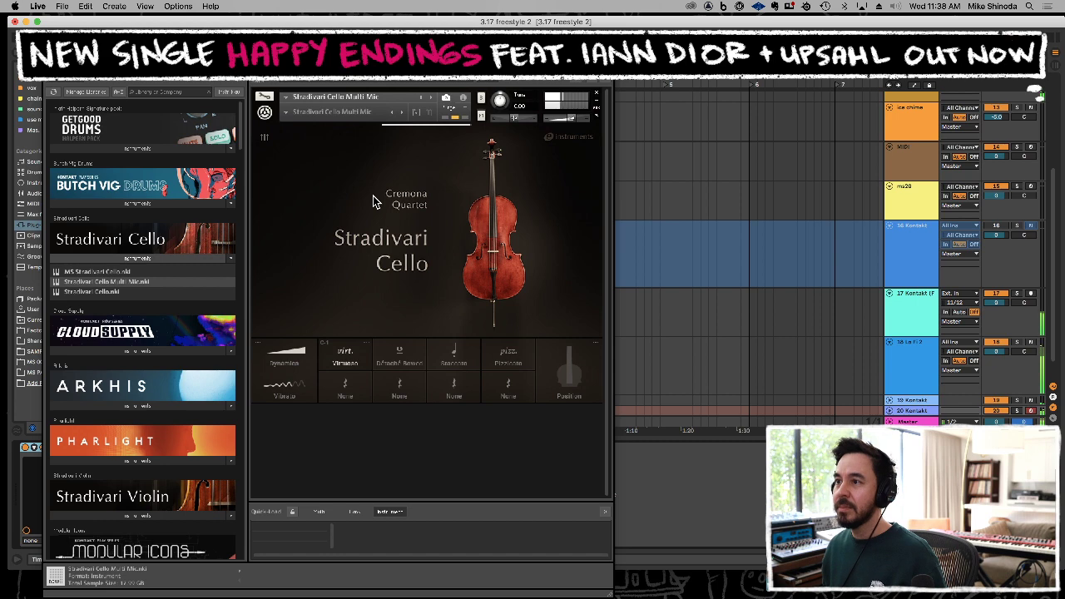
Stop recording the cello part, and make the cello track taller to show its notes.
{"action": "left_click", "coordinate": [52, 38]}
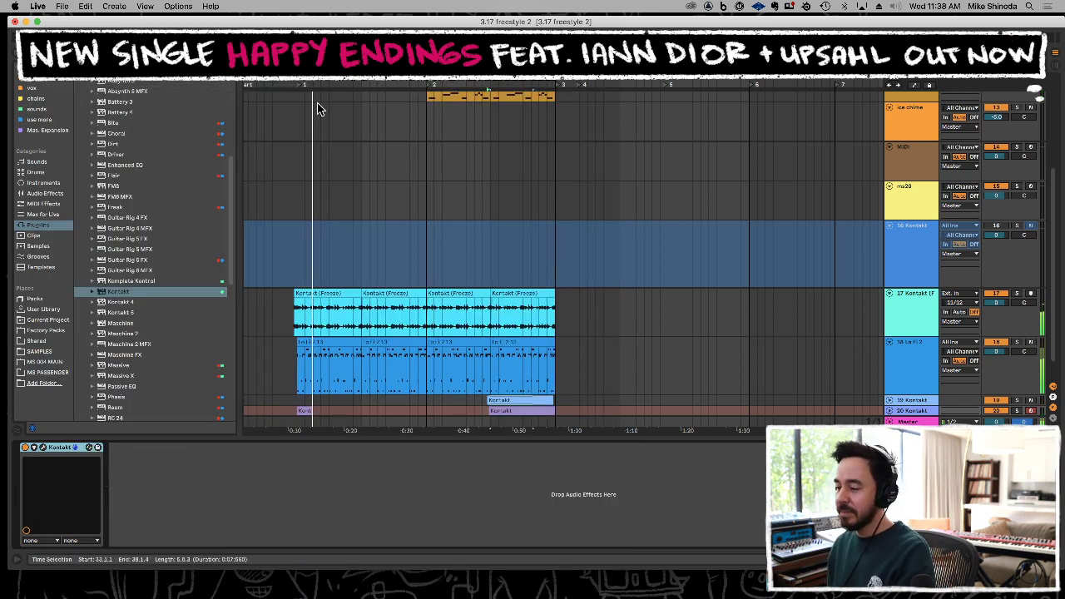
{"action": "key", "text": "F9"}
{"action": "scroll", "coordinate": [809, 355], "scroll_direction": "down", "scroll_amount": 1}
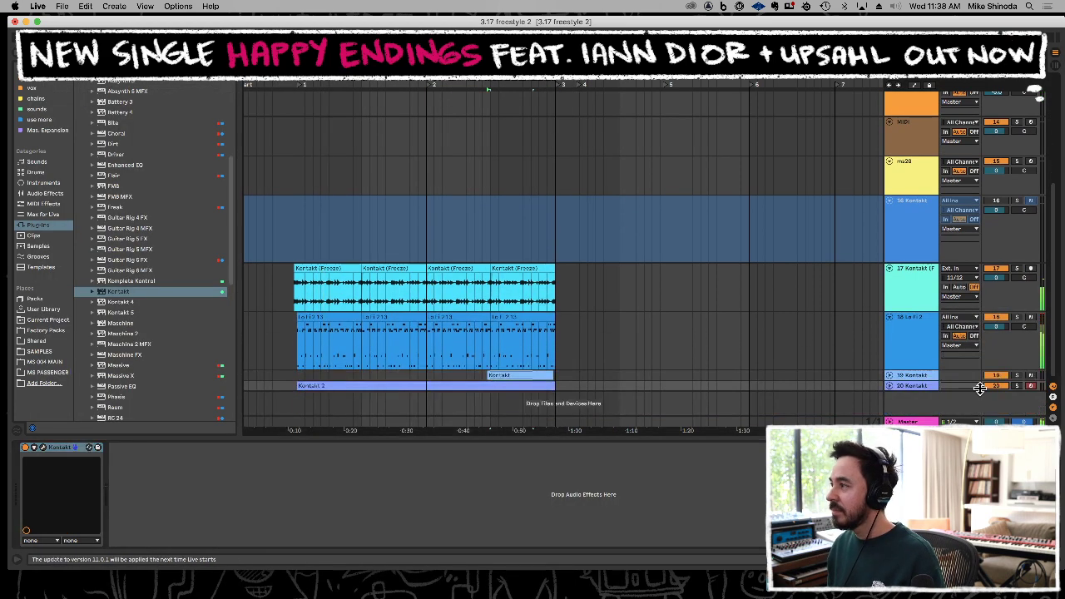
{"action": "left_click_drag", "start_coordinate": [916, 391], "coordinate": [910, 399]}
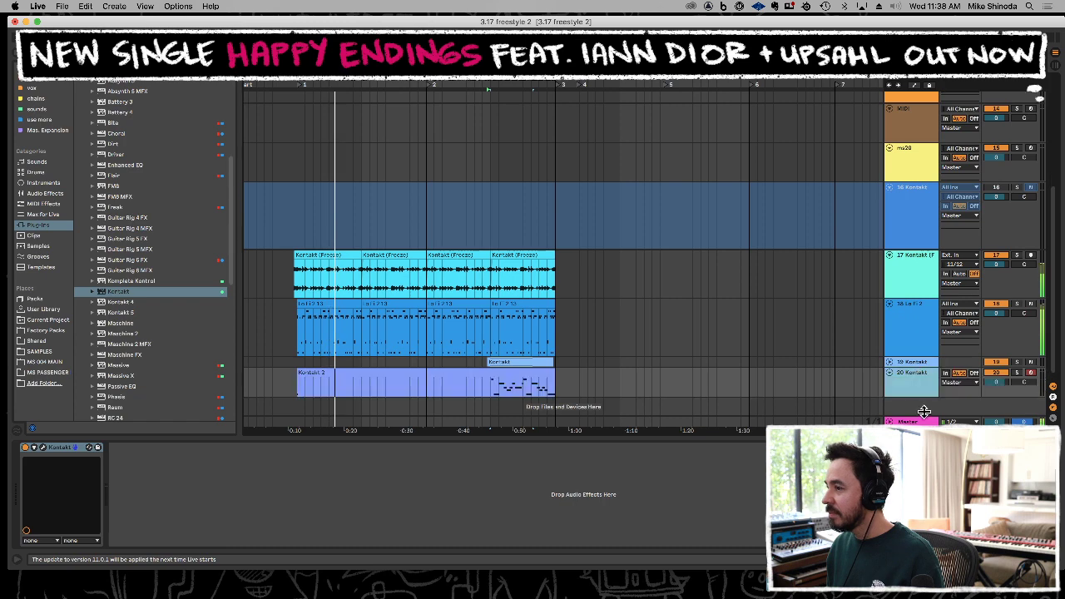
Lower the volume of the Stradivari Cello track to about -5 dB, and rename the track "cello".
{"action": "left_click_drag", "start_coordinate": [989, 372], "coordinate": [995, 376]}
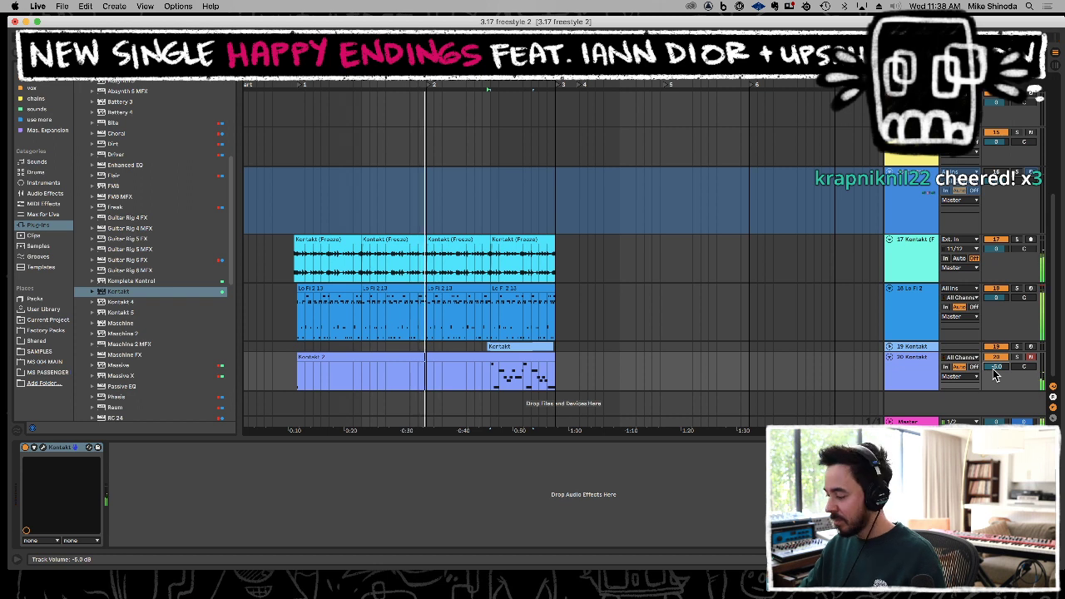
{"action": "left_click", "coordinate": [918, 363]}
{"action": "key", "text": "cmd+r"}
{"action": "type", "text": "cello"}
{"action": "key", "text": "Return"}
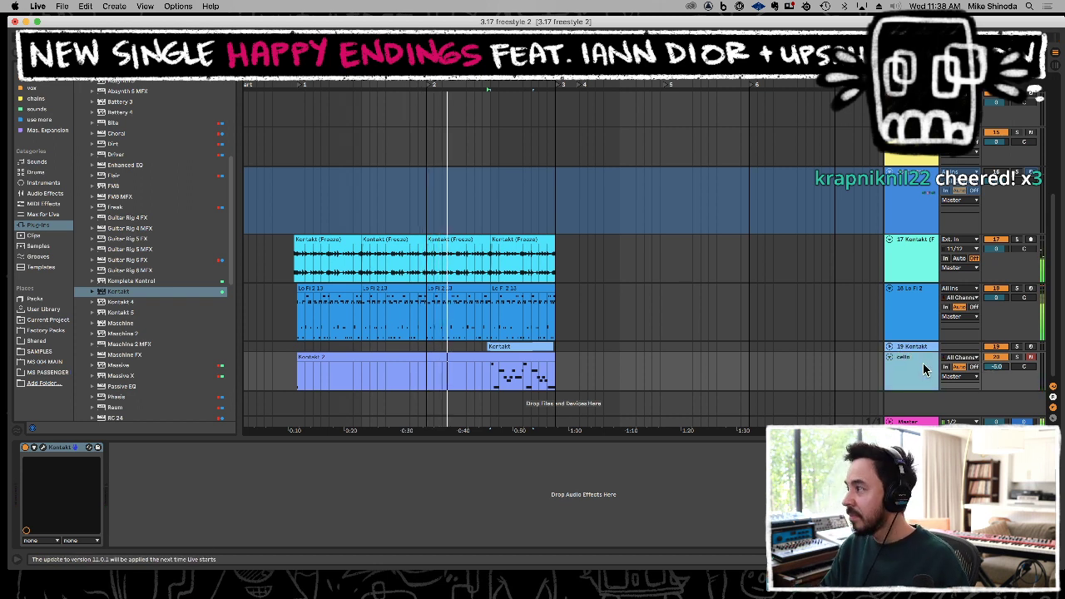
Add another Kontakt instrument track below the cello track.
{"action": "left_click_drag", "start_coordinate": [104, 295], "coordinate": [919, 414]}
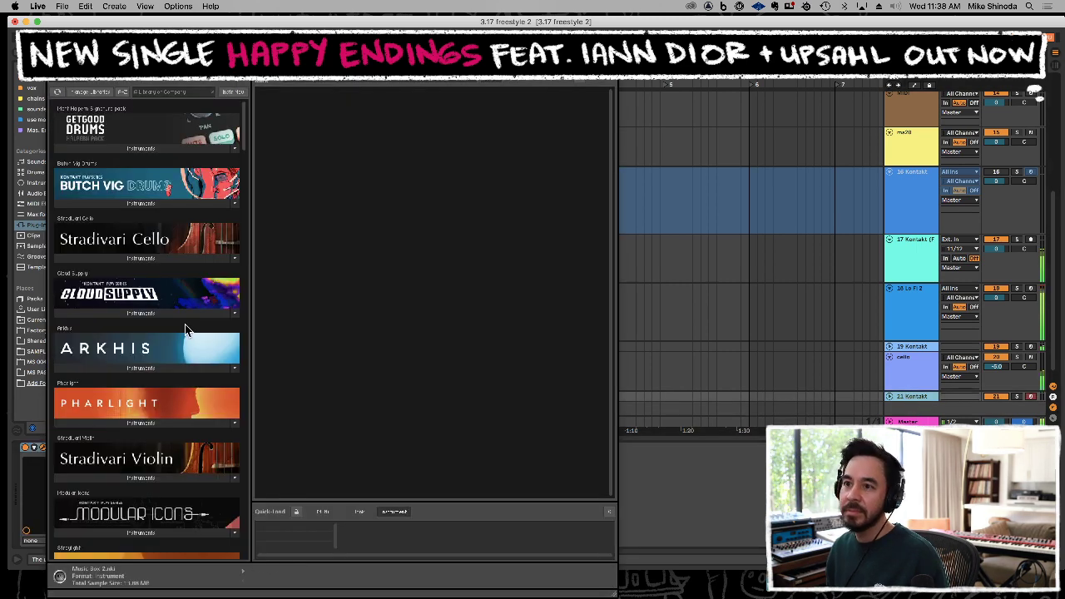
{"action": "scroll", "coordinate": [178, 350], "scroll_direction": "down", "scroll_amount": 3}
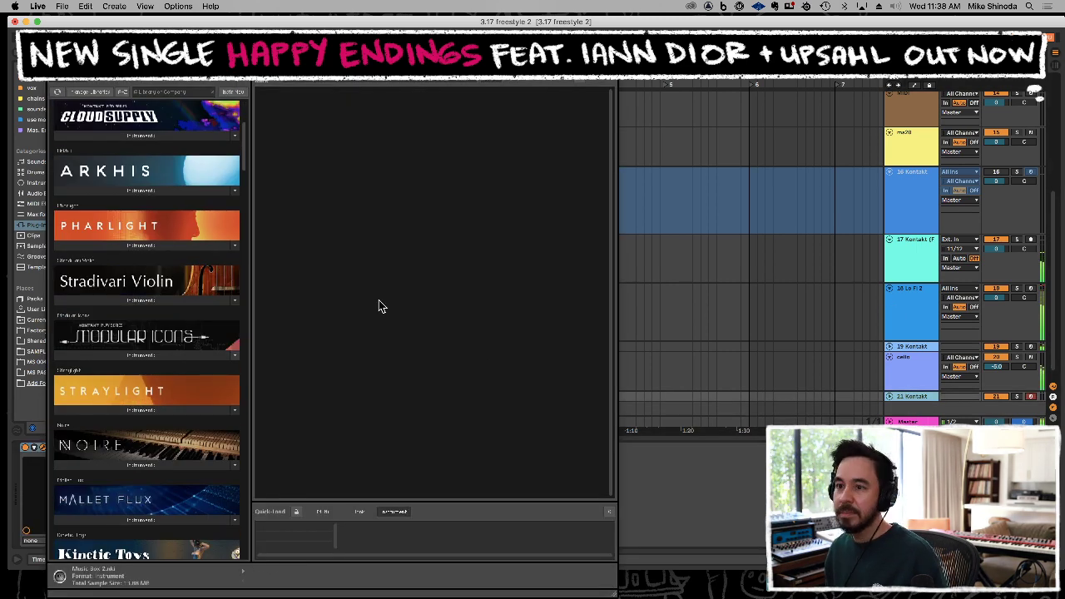
Move the recorded Straylight clip on track 19 earlier so it begins at the start of section 2.
{"action": "left_click", "coordinate": [708, 351]}
{"action": "left_click", "coordinate": [512, 348]}
{"action": "left_click_drag", "start_coordinate": [480, 347], "coordinate": [427, 346]}
{"action": "key", "text": "Delete"}
{"action": "left_click", "coordinate": [499, 346]}
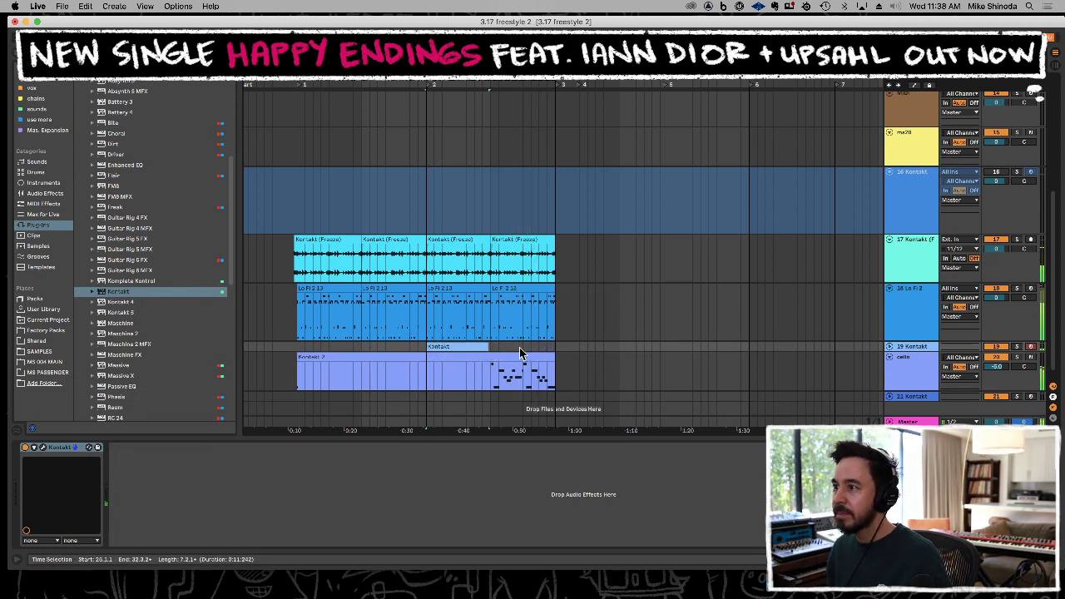
Make track 19 taller to show its notes, and set its volume to -5.1 dB.
{"action": "scroll", "coordinate": [516, 345], "scroll_direction": "down", "scroll_amount": 1}
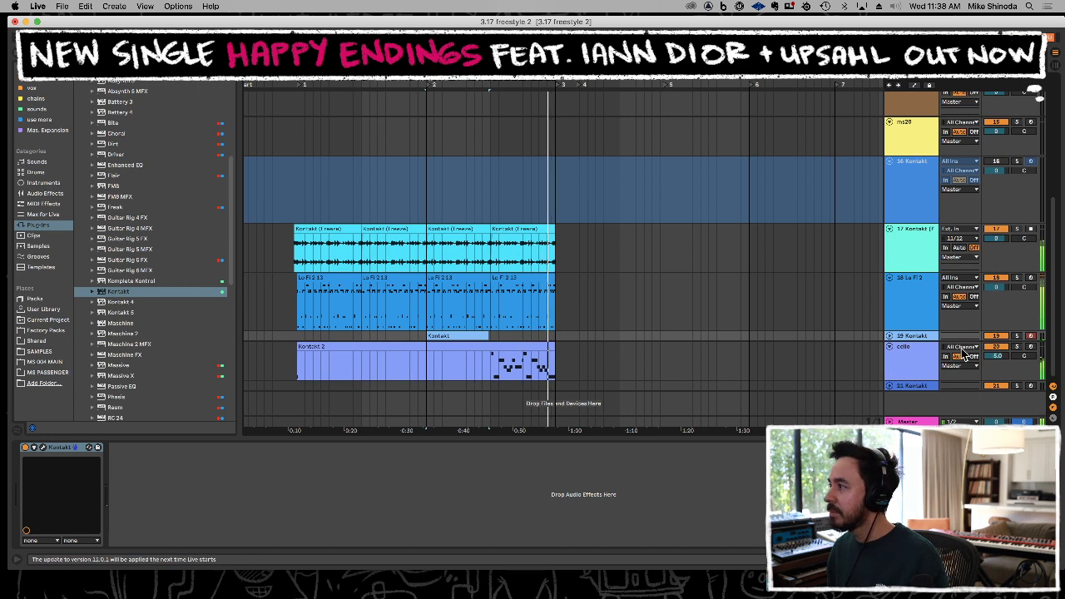
{"action": "left_click_drag", "start_coordinate": [922, 340], "coordinate": [939, 363]}
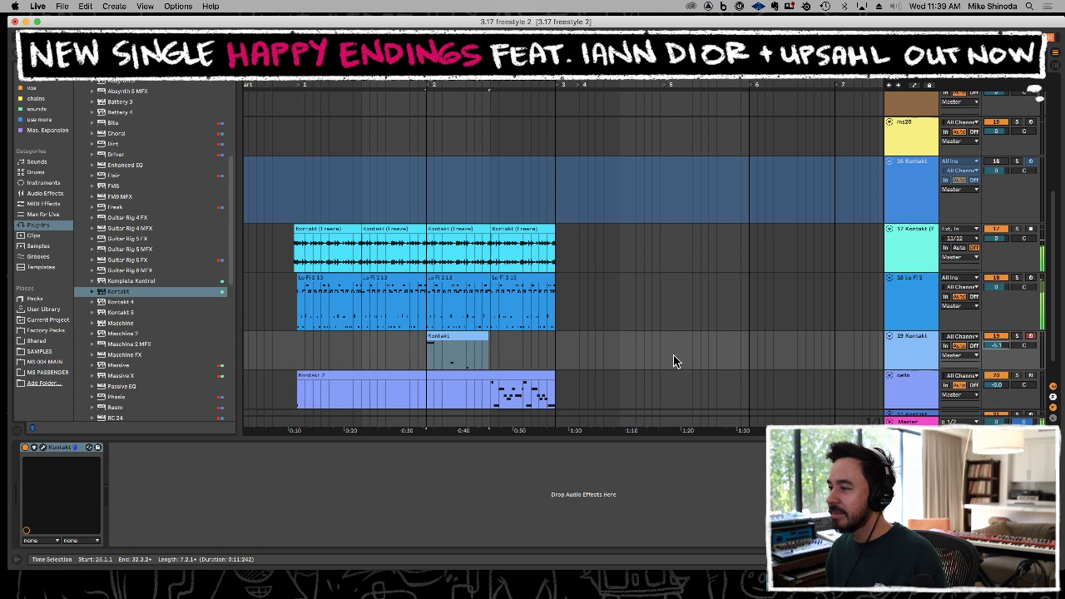
{"action": "scroll", "coordinate": [716, 371], "scroll_direction": "down", "scroll_amount": 3}
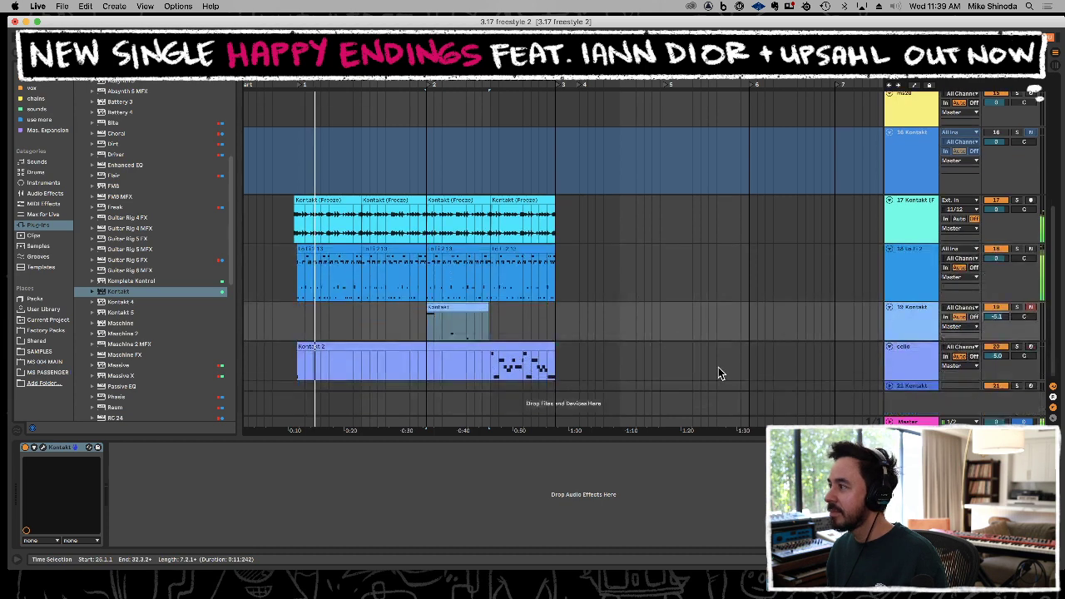
Make the empty Kontakt track 21 taller, and load the Straylight instrument into it.
{"action": "left_click", "coordinate": [903, 387]}
{"action": "scroll", "coordinate": [749, 367], "scroll_direction": "down", "scroll_amount": 3}
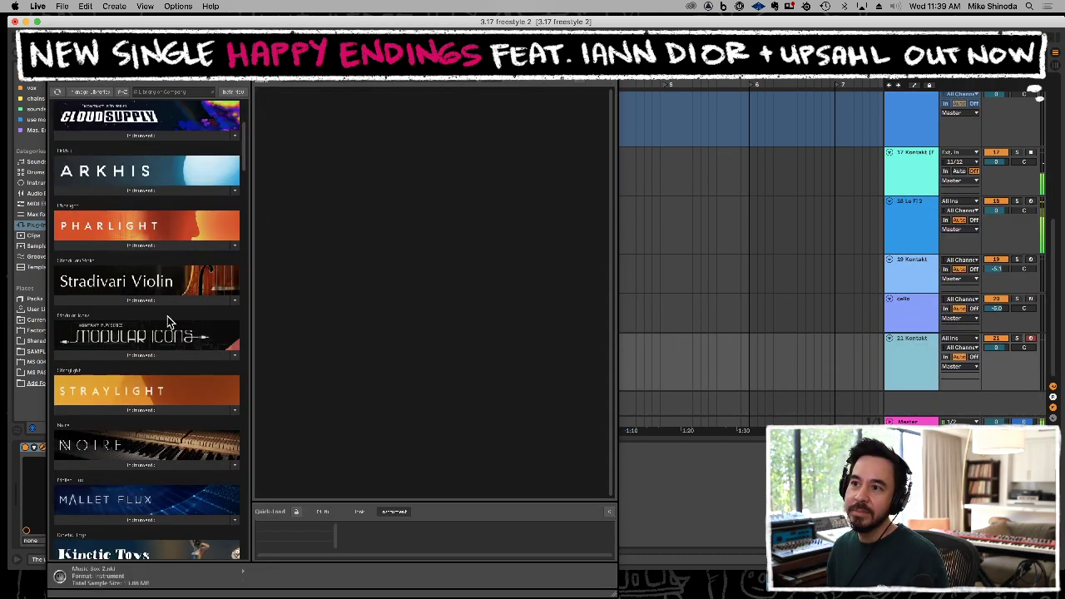
{"action": "scroll", "coordinate": [160, 318], "scroll_direction": "down", "scroll_amount": 5}
{"action": "scroll", "coordinate": [160, 318], "scroll_direction": "down", "scroll_amount": 3}
{"action": "scroll", "coordinate": [158, 304], "scroll_direction": "up", "scroll_amount": 8}
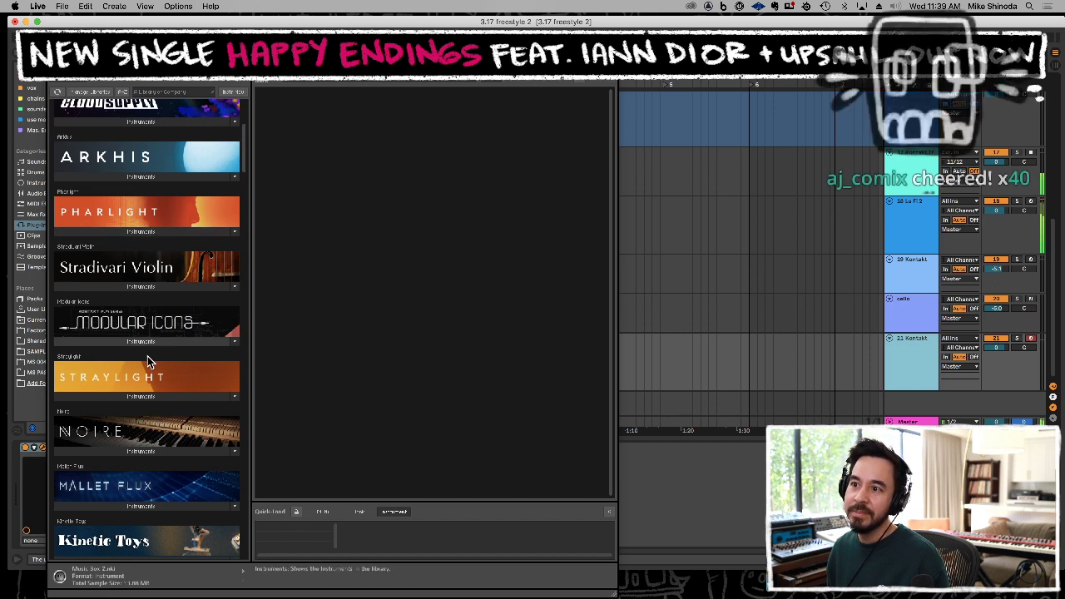
{"action": "left_click", "coordinate": [156, 396]}
{"action": "left_click_drag", "start_coordinate": [91, 409], "coordinate": [365, 293]}
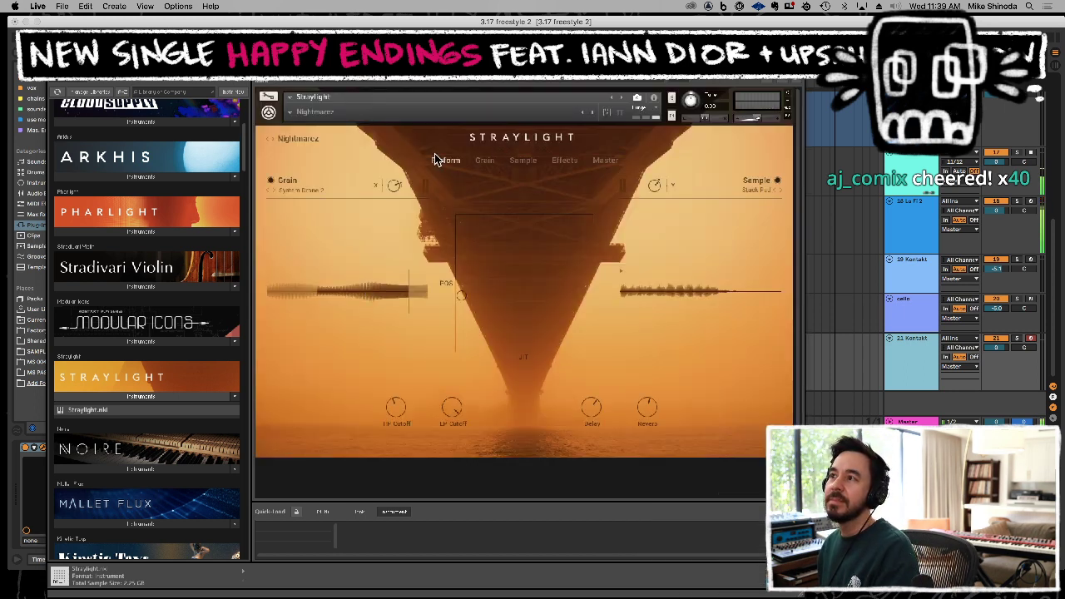
Switch the new Straylight instrument to the Post Traumatic preset, and record a part with it over the loop.
{"action": "left_click", "coordinate": [593, 111]}
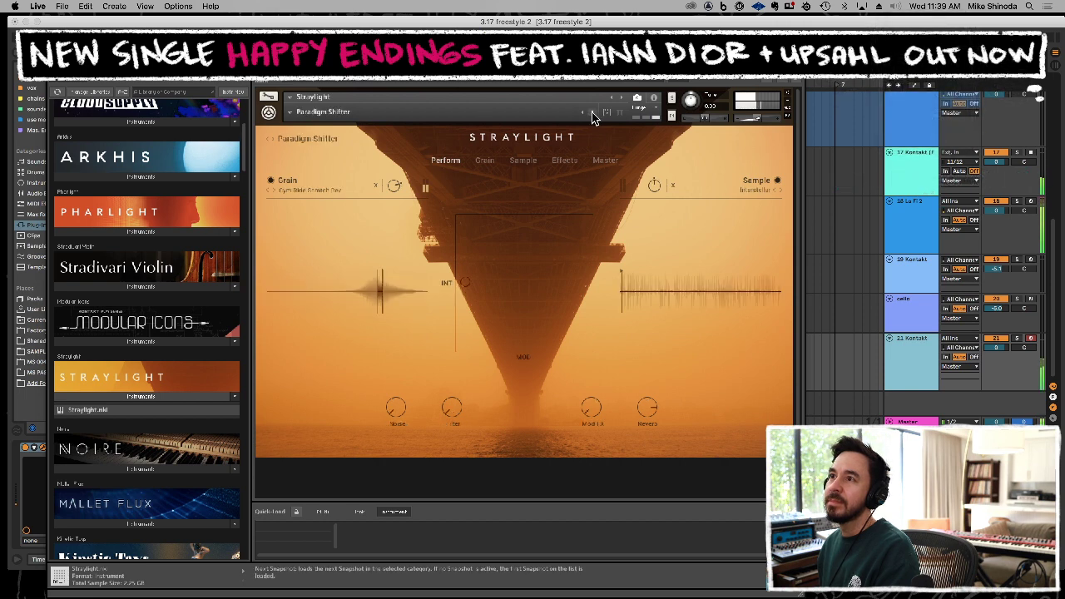
{"action": "left_click", "coordinate": [592, 111]}
{"action": "left_click", "coordinate": [593, 112]}
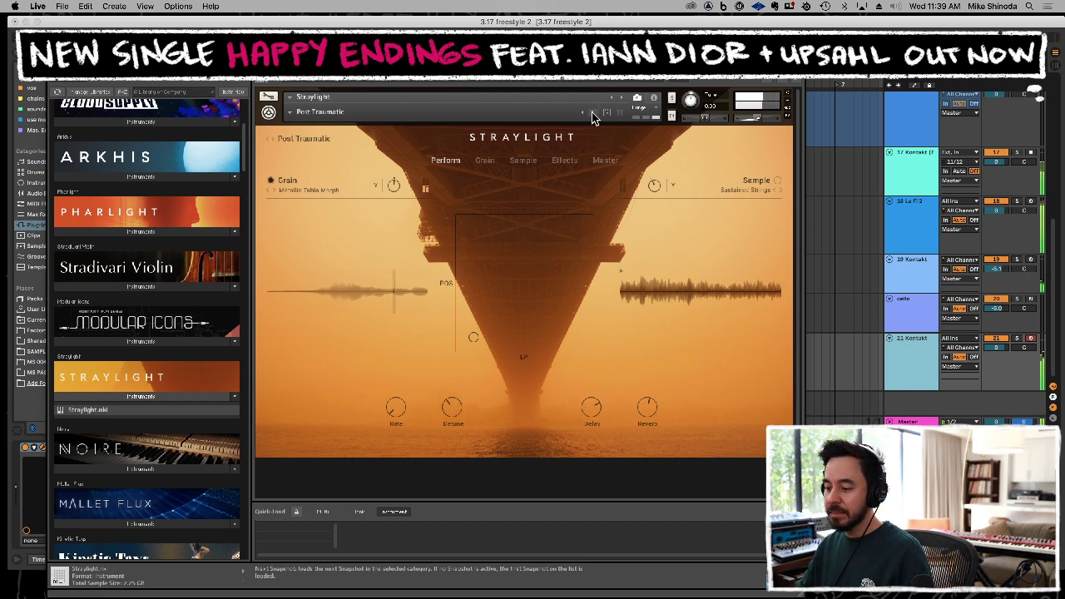
{"action": "key", "text": "F9"}
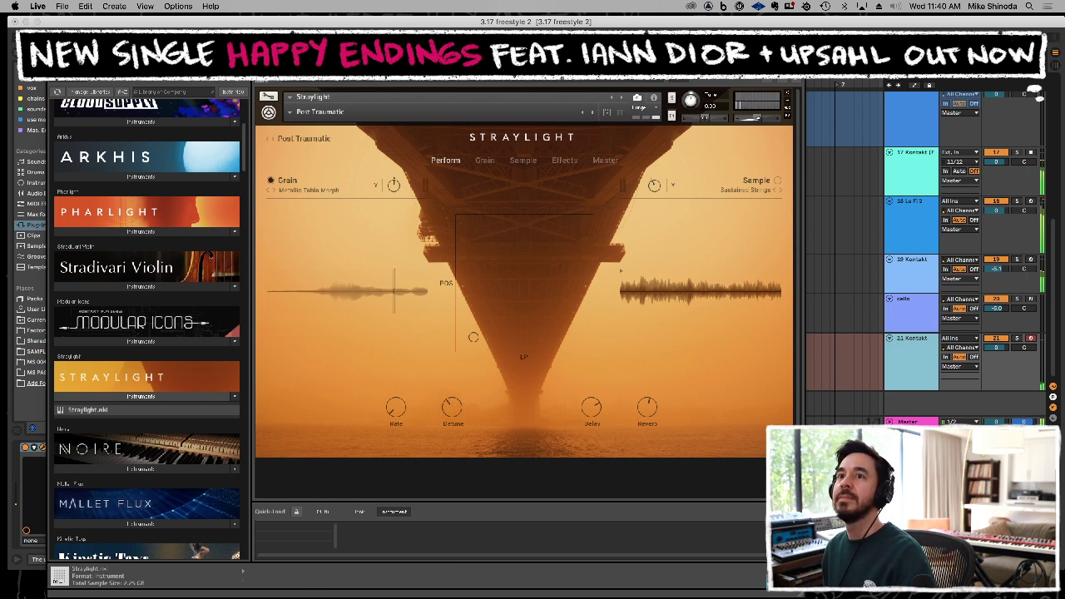
Stop recording the Post Traumatic part, and delete what was recorded on track 21 from bar 32 onward.
{"action": "left_click", "coordinate": [56, 80]}
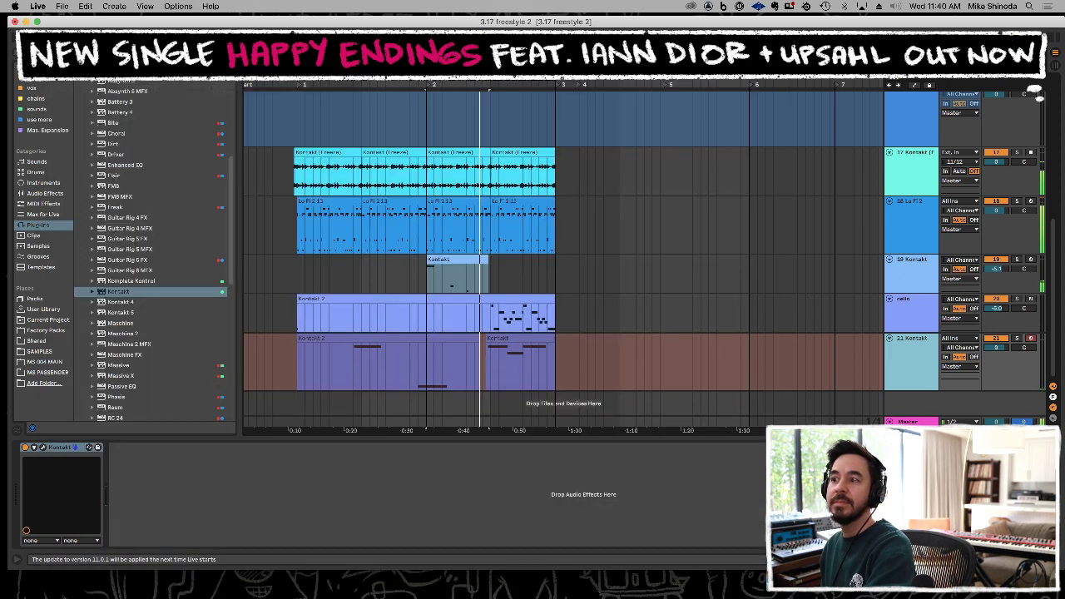
{"action": "left_click", "coordinate": [498, 363]}
{"action": "left_click_drag", "start_coordinate": [484, 364], "coordinate": [597, 364]}
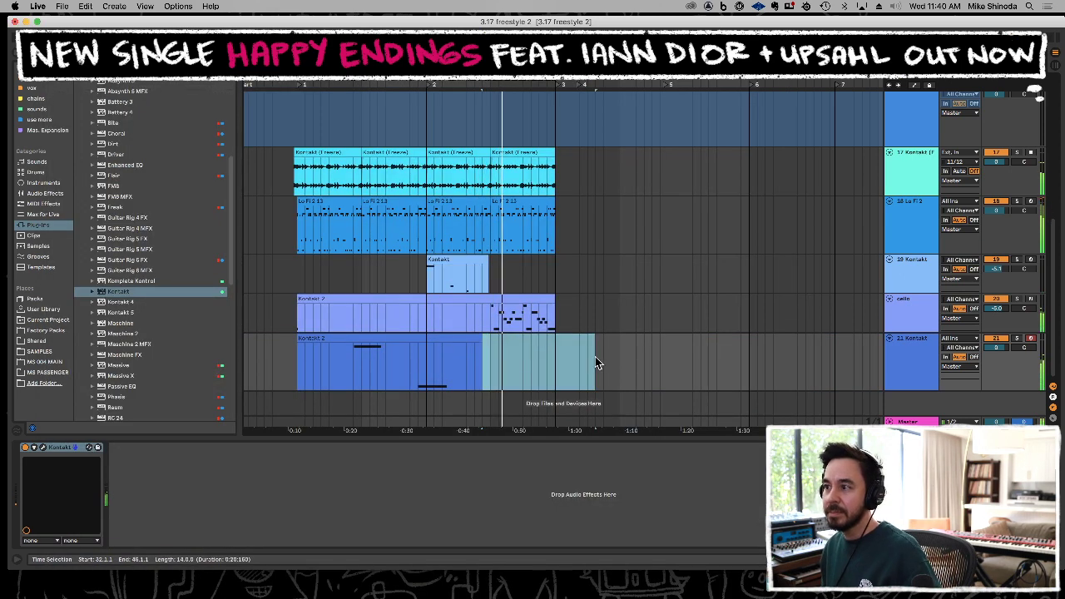
Rename track 21 as "ghost creep".
{"action": "left_click", "coordinate": [924, 358]}
{"action": "type", "text": "ghost creep"}
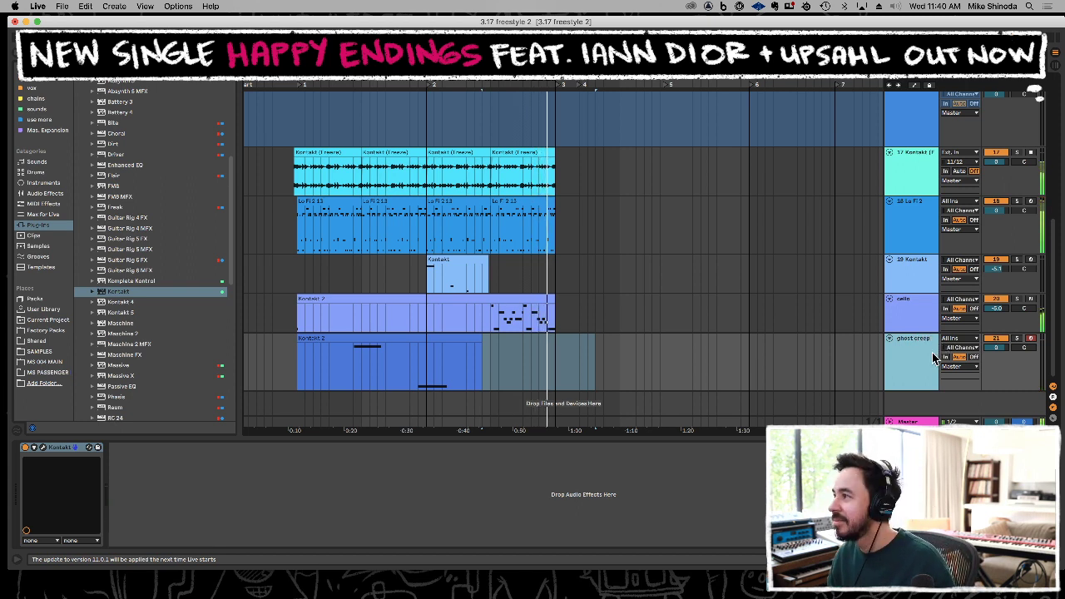
{"action": "key", "text": "Return"}
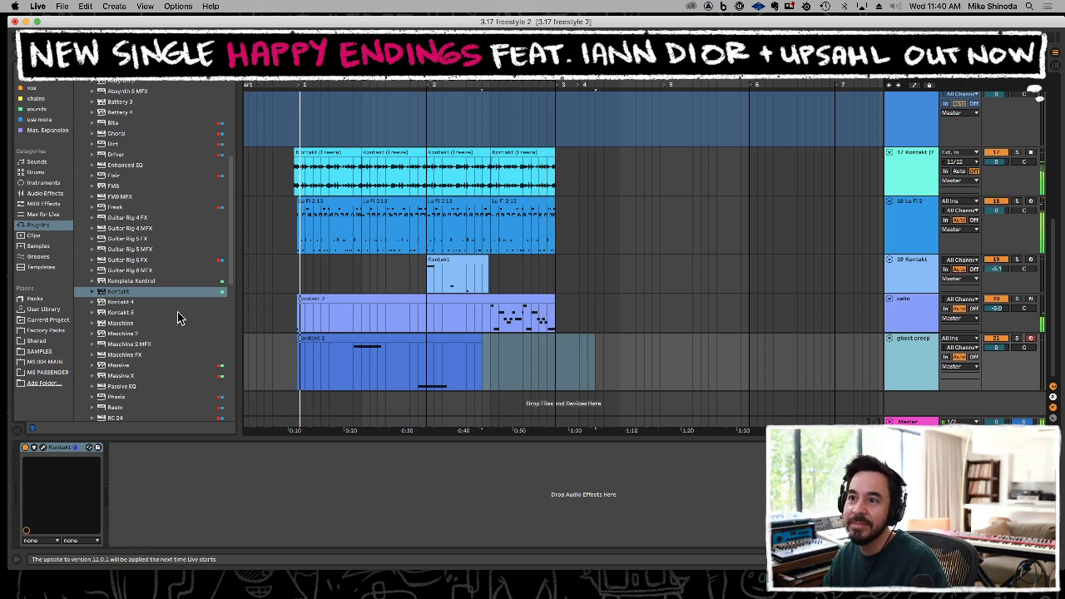
Add another Kontakt instrument track below the ghost creep track.
{"action": "scroll", "coordinate": [179, 315], "scroll_direction": "down", "scroll_amount": 3}
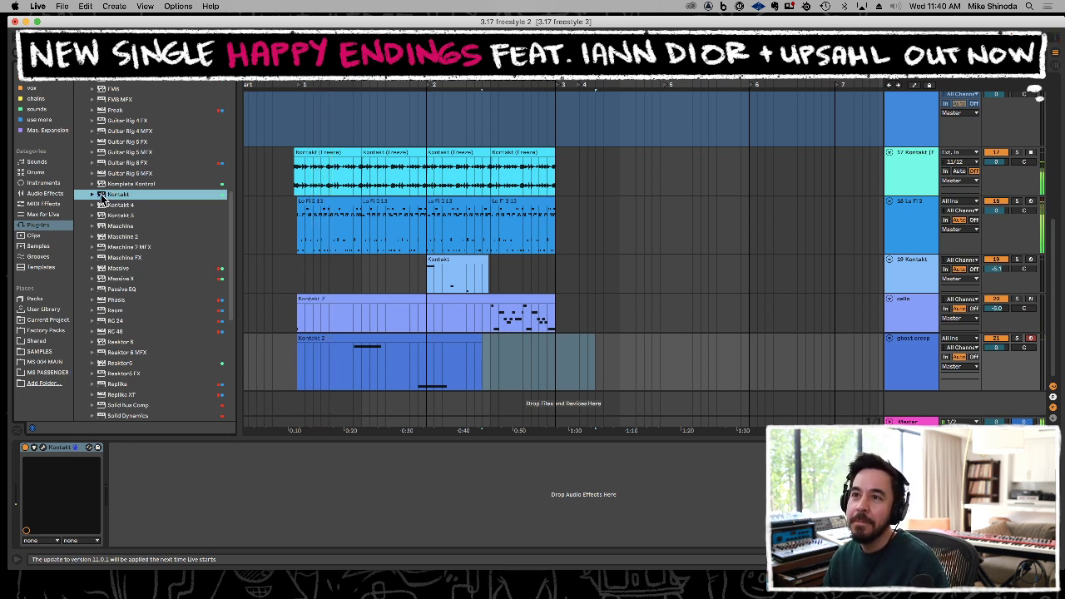
{"action": "left_click_drag", "start_coordinate": [111, 196], "coordinate": [908, 401]}
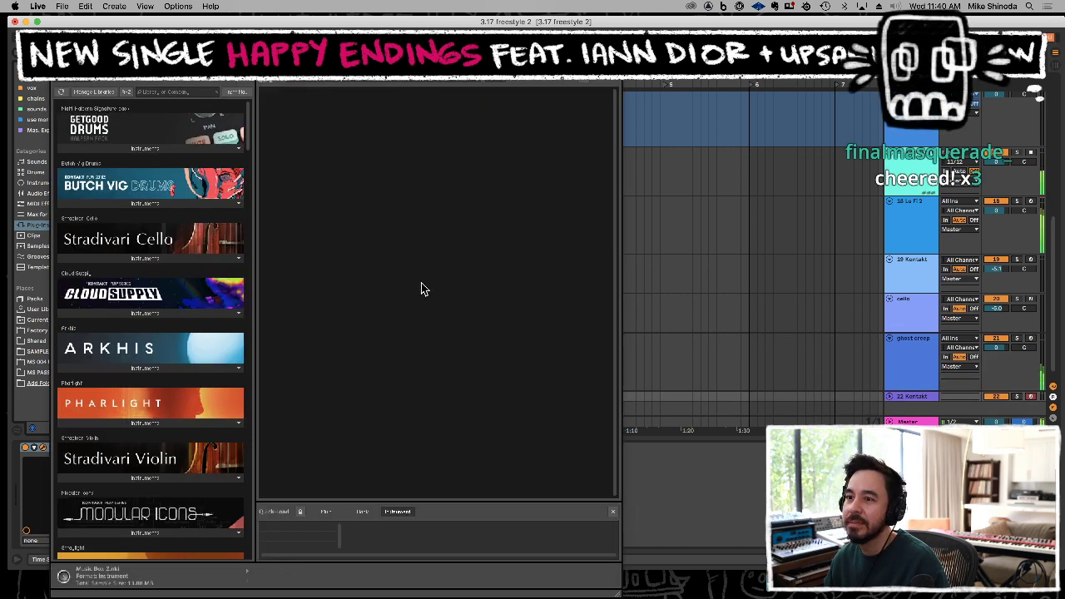
Load The Giant - Cinematic into the new Kontakt track 22, and record a part with it over the loop.
{"action": "scroll", "coordinate": [229, 362], "scroll_direction": "down", "scroll_amount": 5}
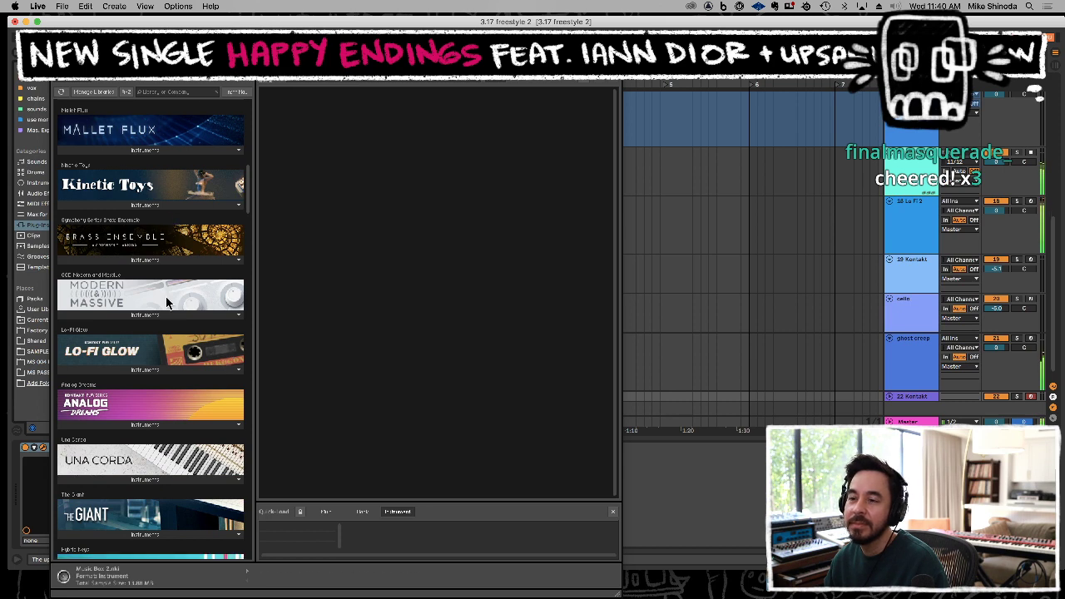
{"action": "scroll", "coordinate": [190, 354], "scroll_direction": "down", "scroll_amount": 2}
{"action": "scroll", "coordinate": [155, 363], "scroll_direction": "down", "scroll_amount": 1}
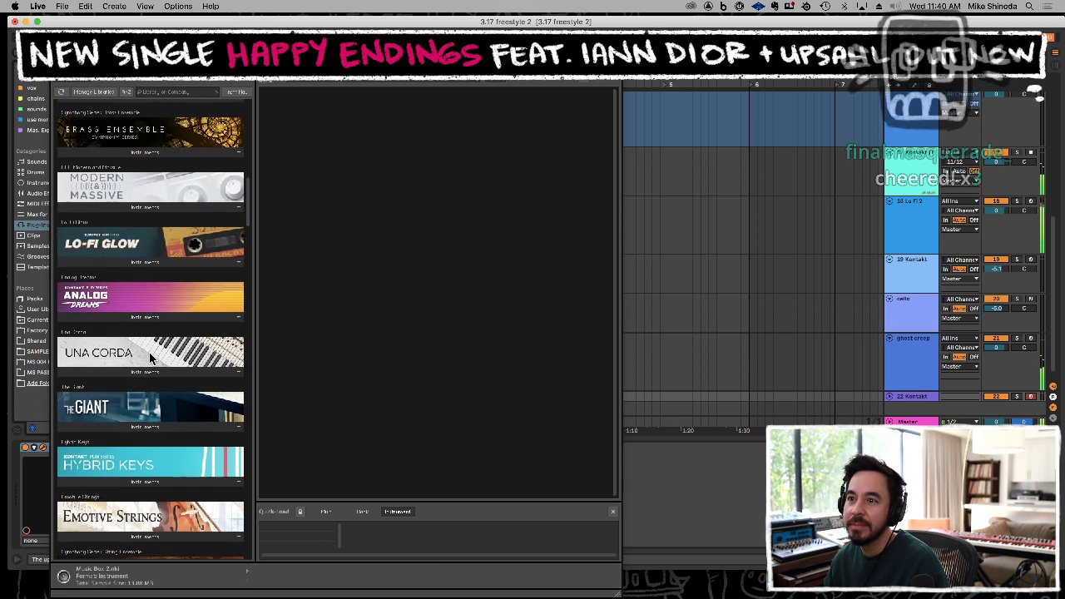
{"action": "scroll", "coordinate": [172, 439], "scroll_direction": "down", "scroll_amount": 8}
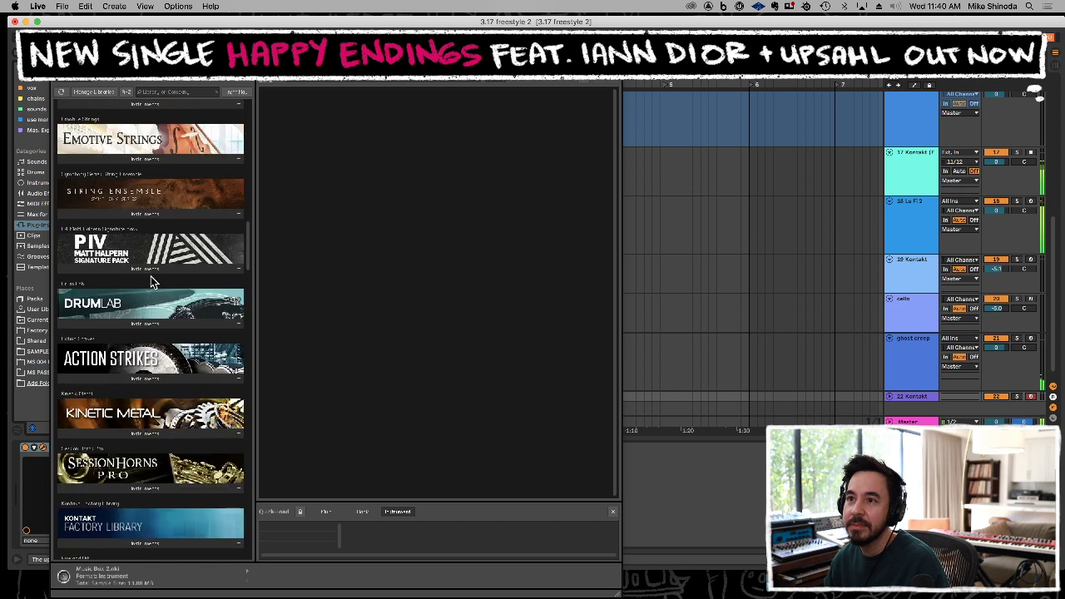
{"action": "scroll", "coordinate": [151, 276], "scroll_direction": "up", "scroll_amount": 9}
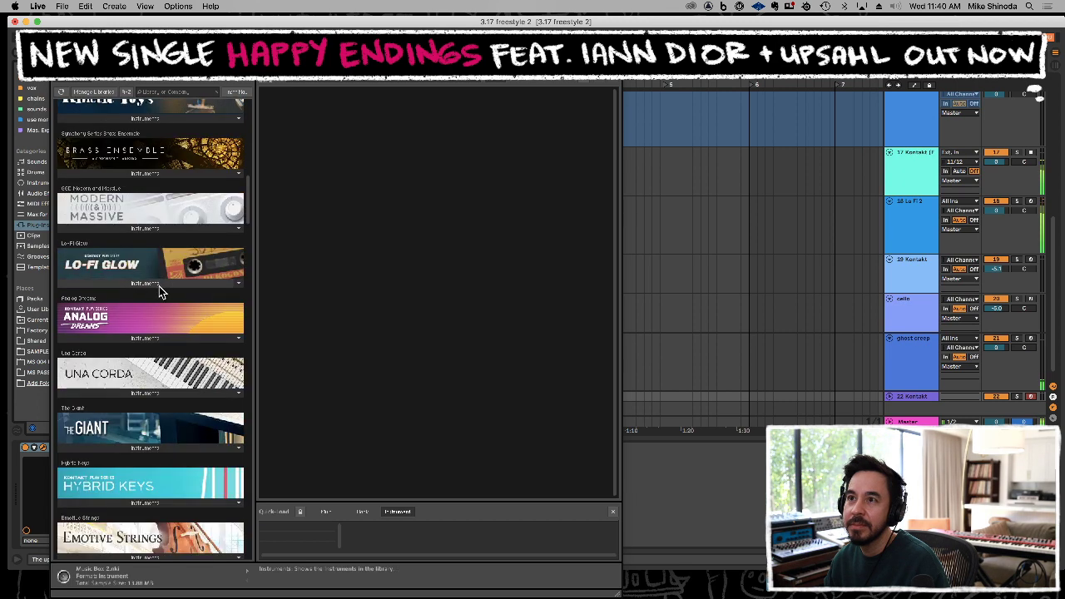
{"action": "left_click", "coordinate": [150, 450]}
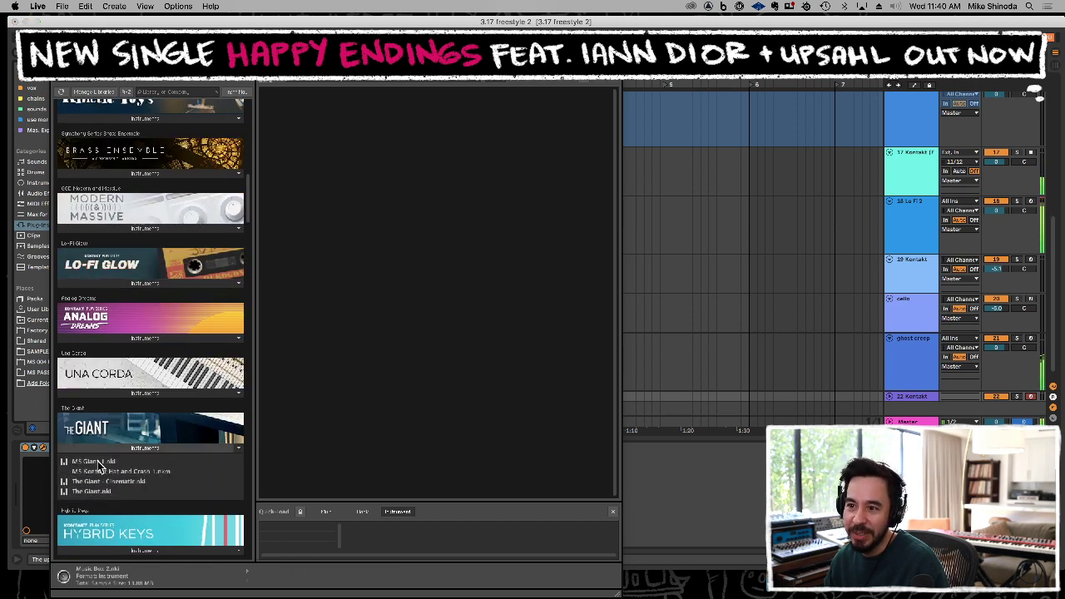
{"action": "left_click_drag", "start_coordinate": [98, 483], "coordinate": [390, 293]}
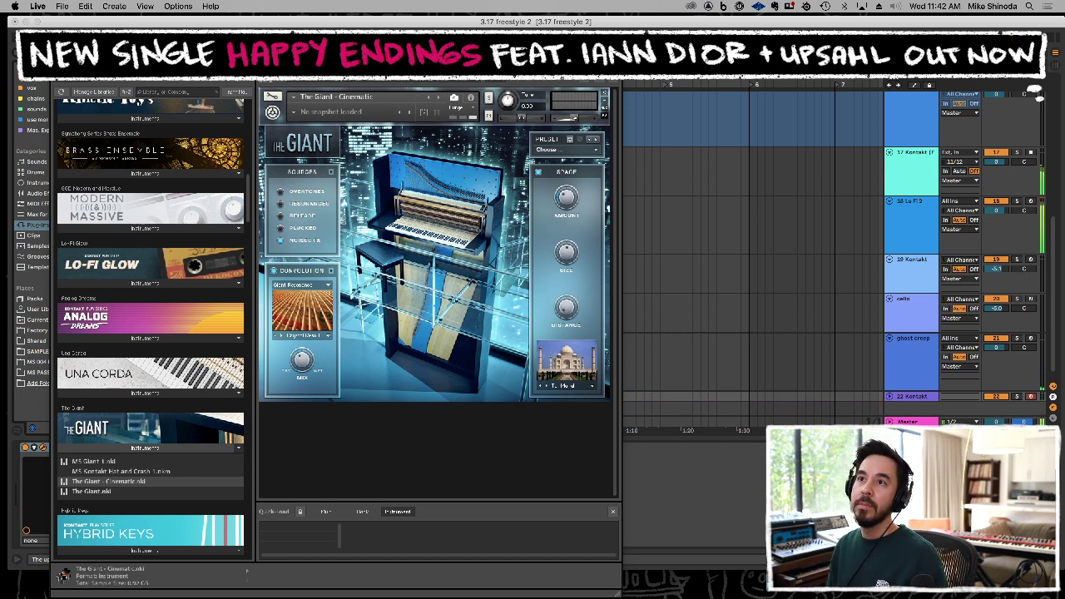
{"action": "key", "text": "alt+super+p"}
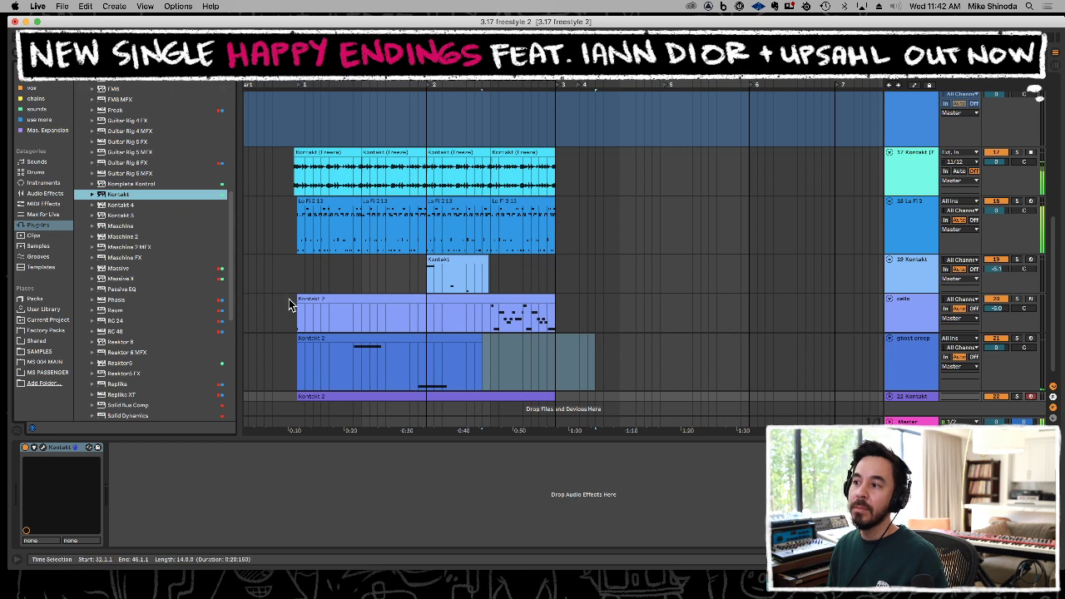
Check the notes of the recorded Giant clip on track 22 in the note editor.
{"action": "left_click", "coordinate": [371, 397]}
{"action": "double_click", "coordinate": [371, 397]}
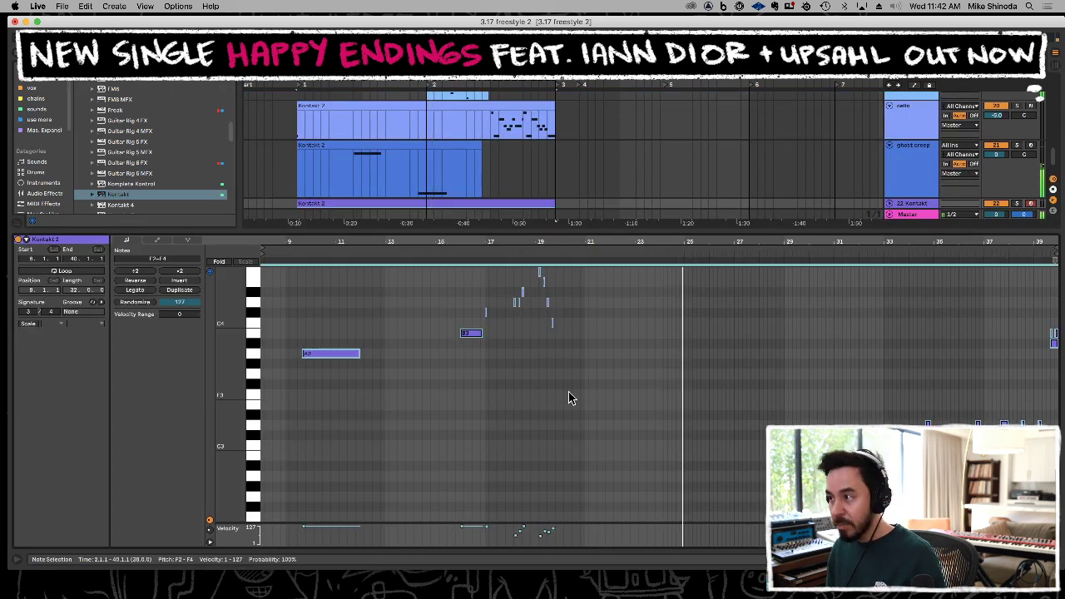
{"action": "left_click", "coordinate": [685, 372]}
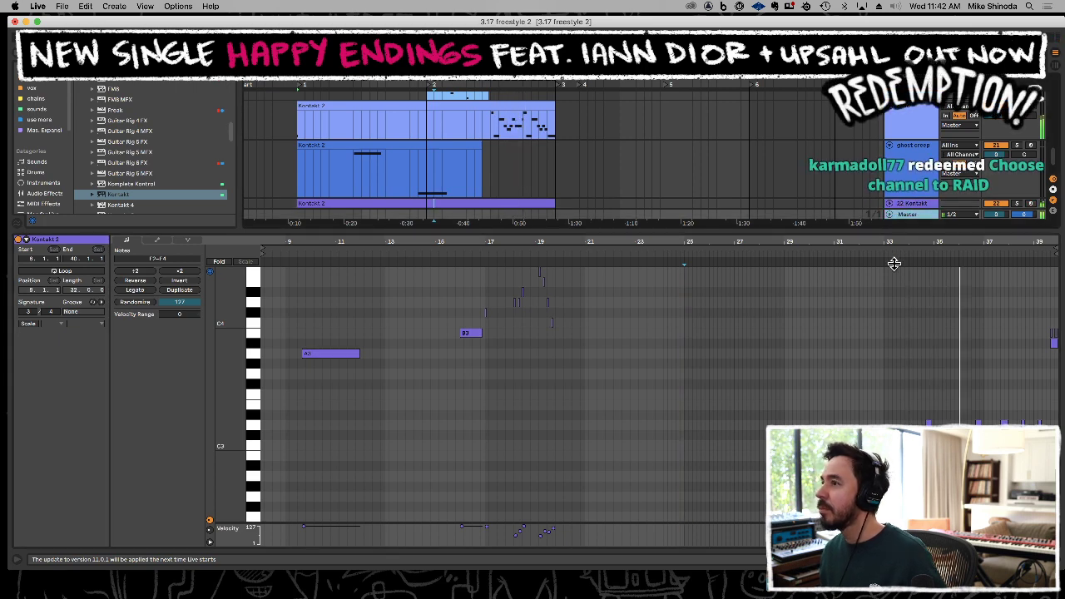
{"action": "key", "text": "super+alt+l"}
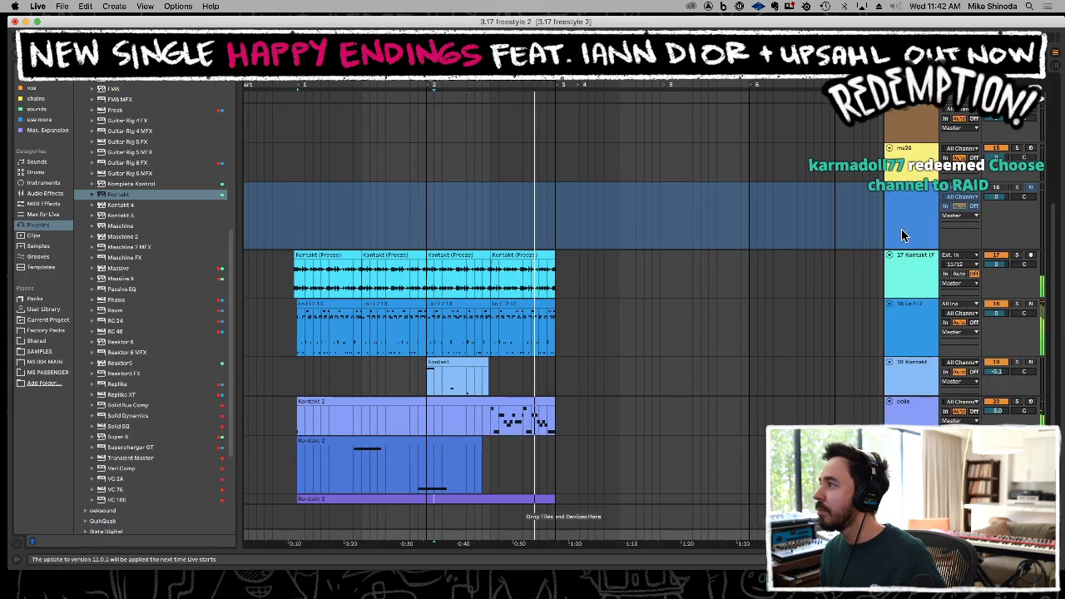
Make the Giant track taller so its notes show in the arrangement.
{"action": "key", "text": "u"}
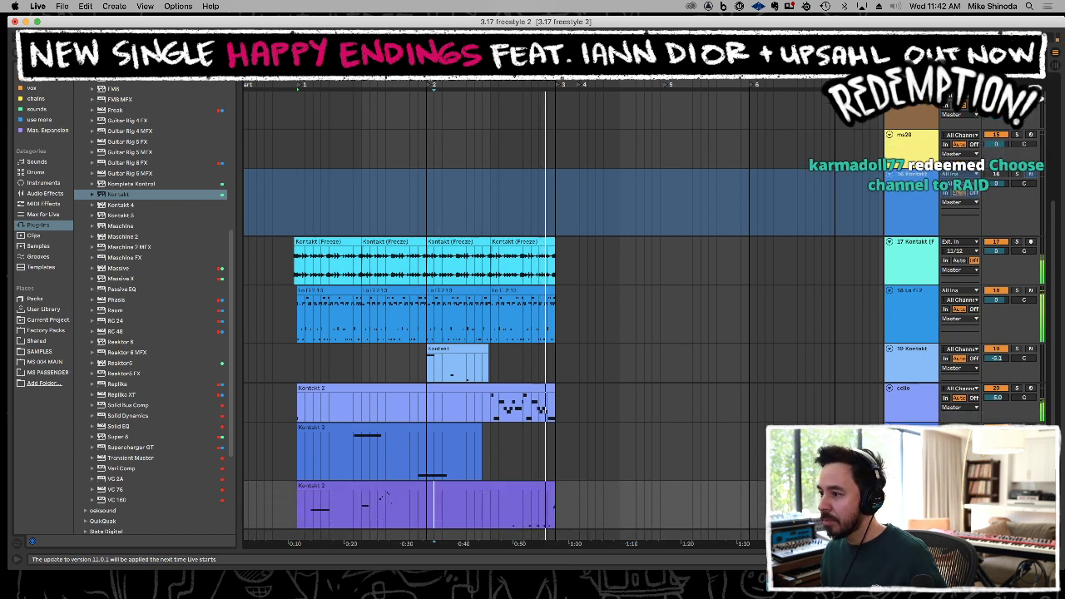
{"action": "scroll", "coordinate": [627, 402], "scroll_direction": "down", "scroll_amount": 1}
{"action": "scroll", "coordinate": [628, 402], "scroll_direction": "down", "scroll_amount": 1}
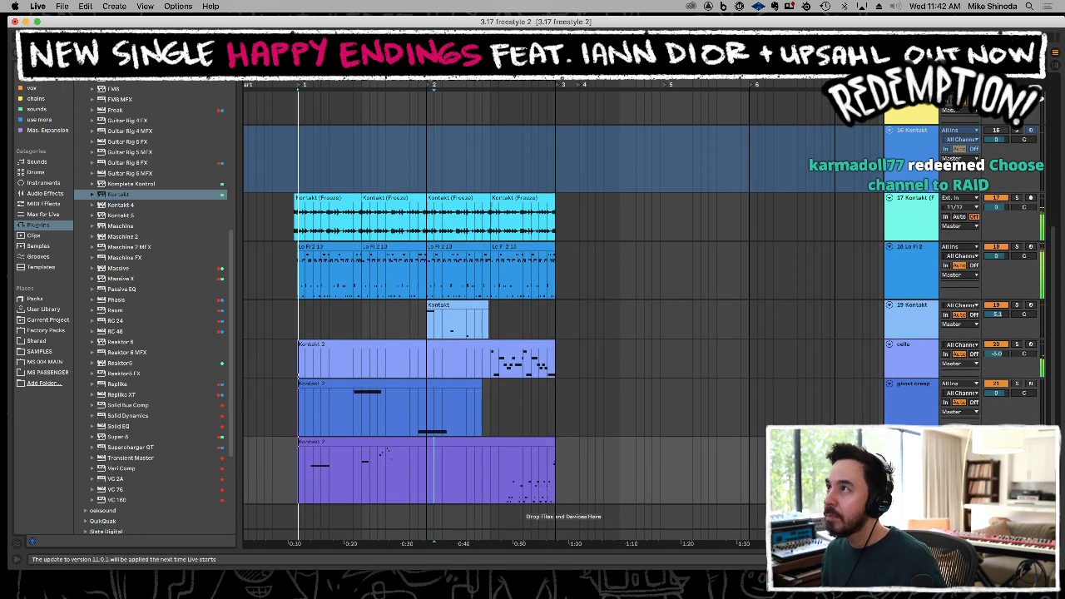
Copy the two-bar phrase starting at bar 37 on the Giant track and paste it at bar 33.
{"action": "left_click_drag", "start_coordinate": [499, 84], "coordinate": [499, 133]}
{"action": "left_click", "coordinate": [553, 478]}
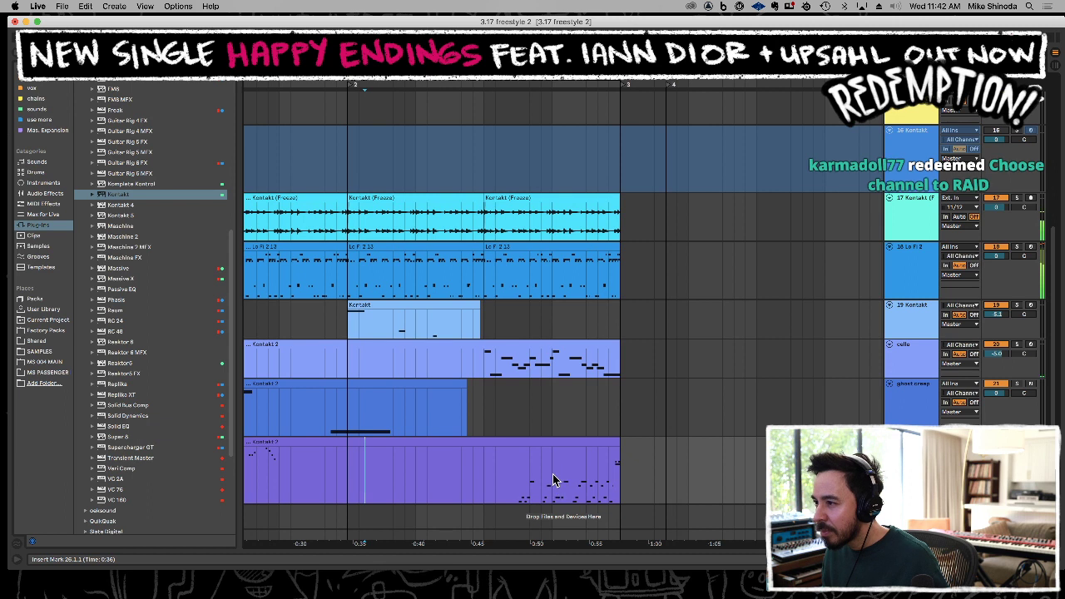
{"action": "left_click_drag", "start_coordinate": [521, 481], "coordinate": [584, 467]}
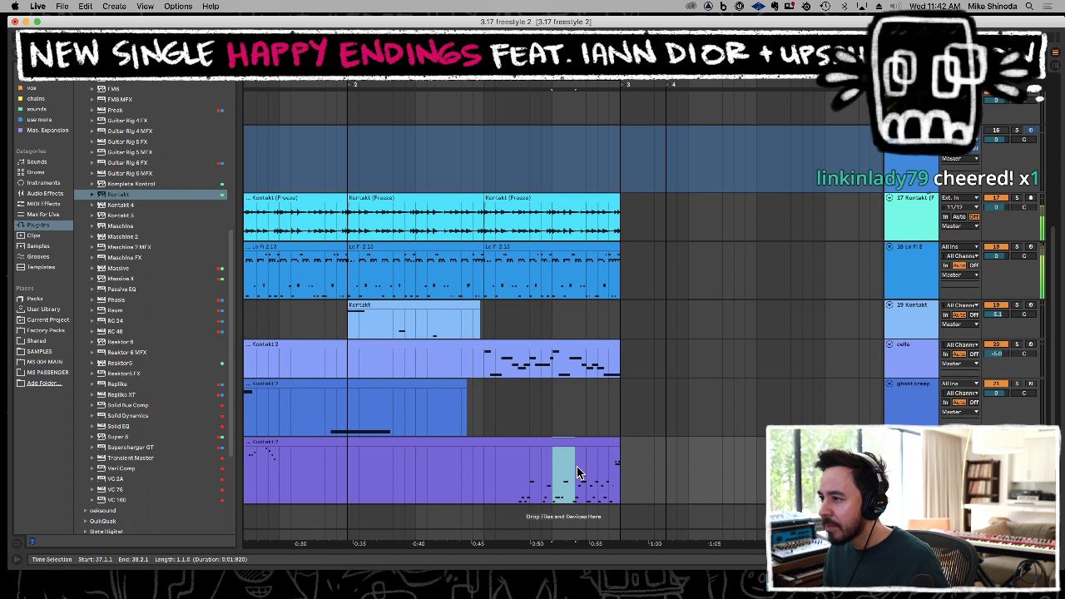
{"action": "left_click", "coordinate": [482, 488]}
Copy bars 33 to 37 of the Giant part, paste them twice from bar 25 to fill up to bar 33, and play the result.
{"action": "left_click_drag", "start_coordinate": [481, 488], "coordinate": [551, 479]}
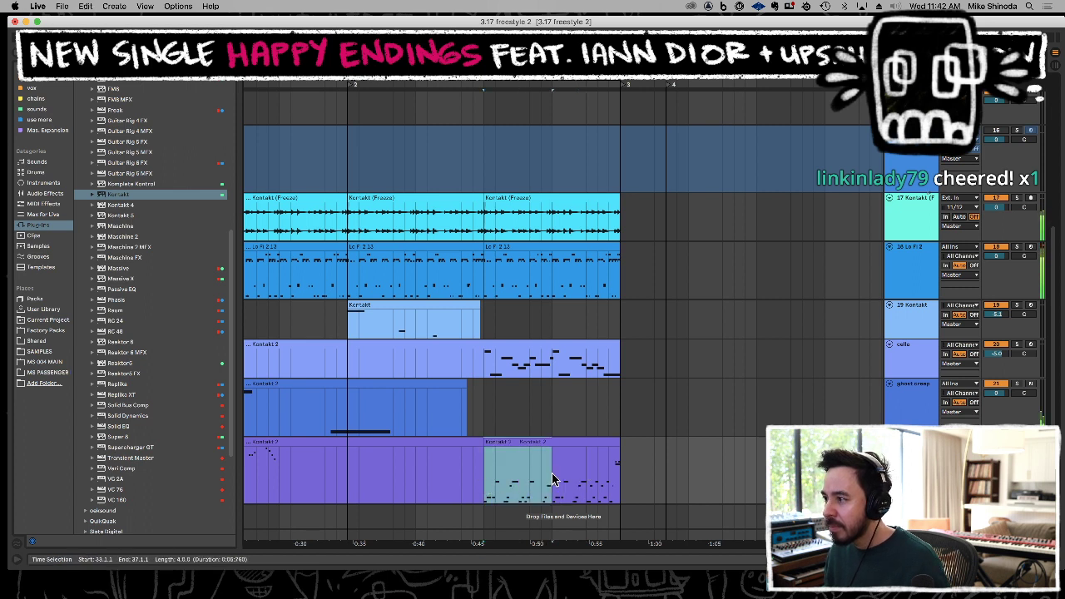
{"action": "left_click", "coordinate": [349, 477]}
{"action": "key", "text": "ctrl+v"}
{"action": "key", "text": "ctrl+v"}
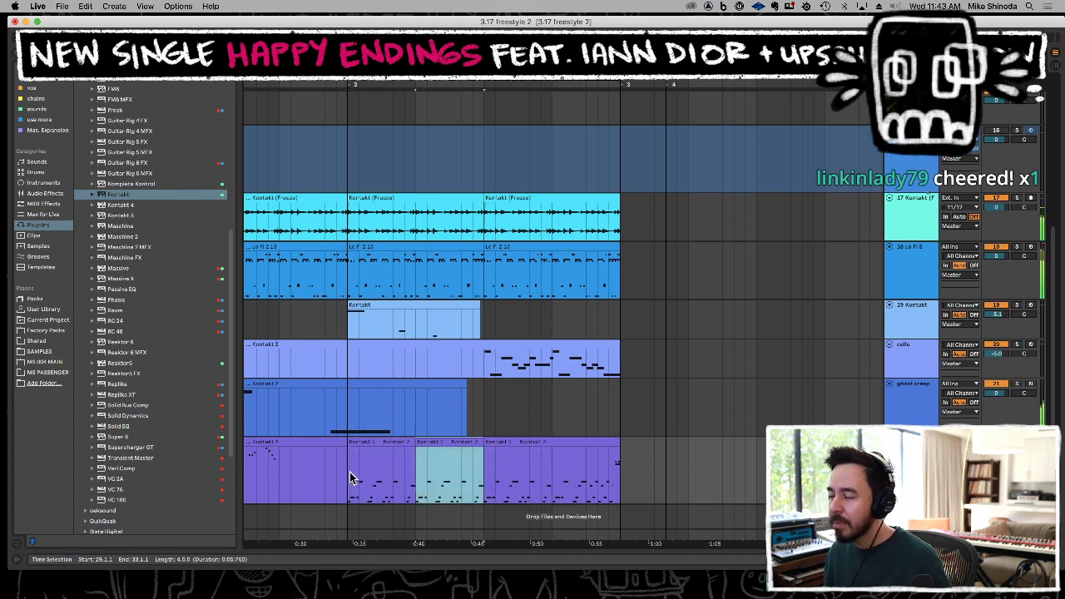
{"action": "left_click_drag", "start_coordinate": [505, 80], "coordinate": [696, 70]}
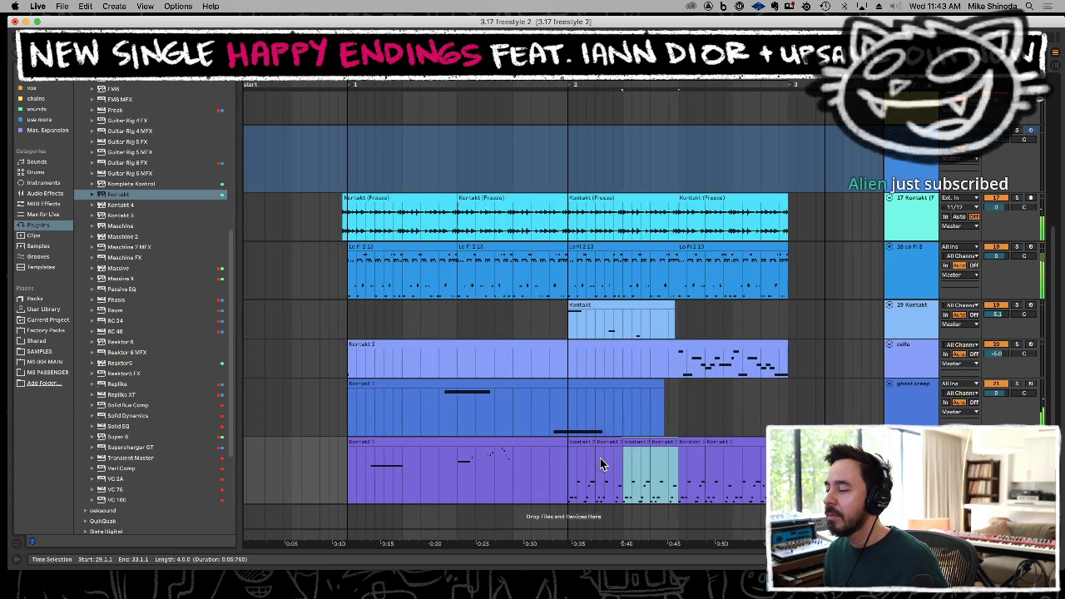
{"action": "key", "text": "space"}
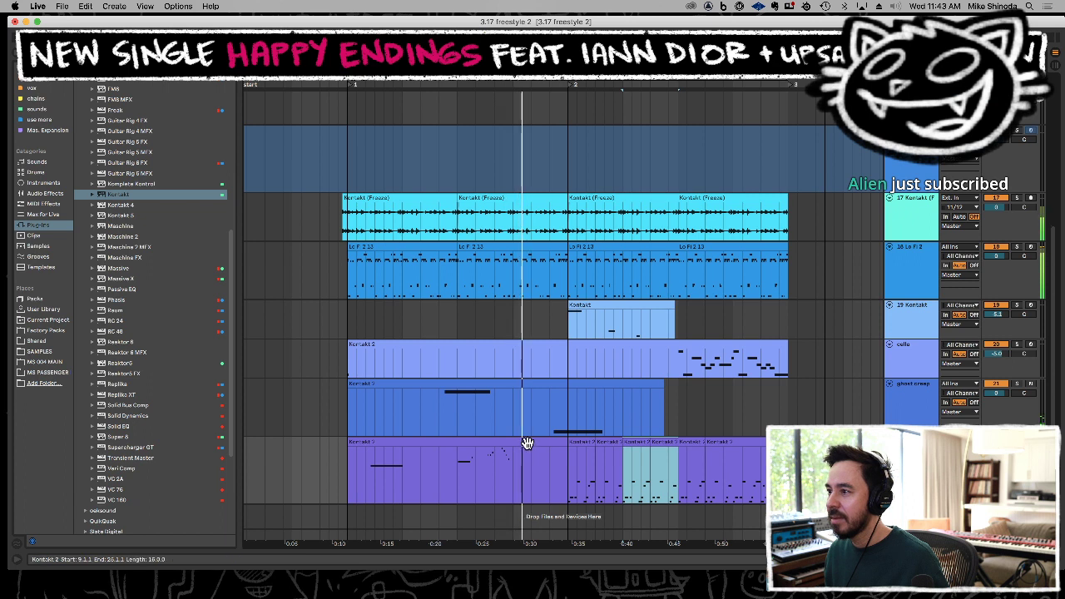
{"action": "key", "text": "space"}
{"action": "key", "text": "space"}
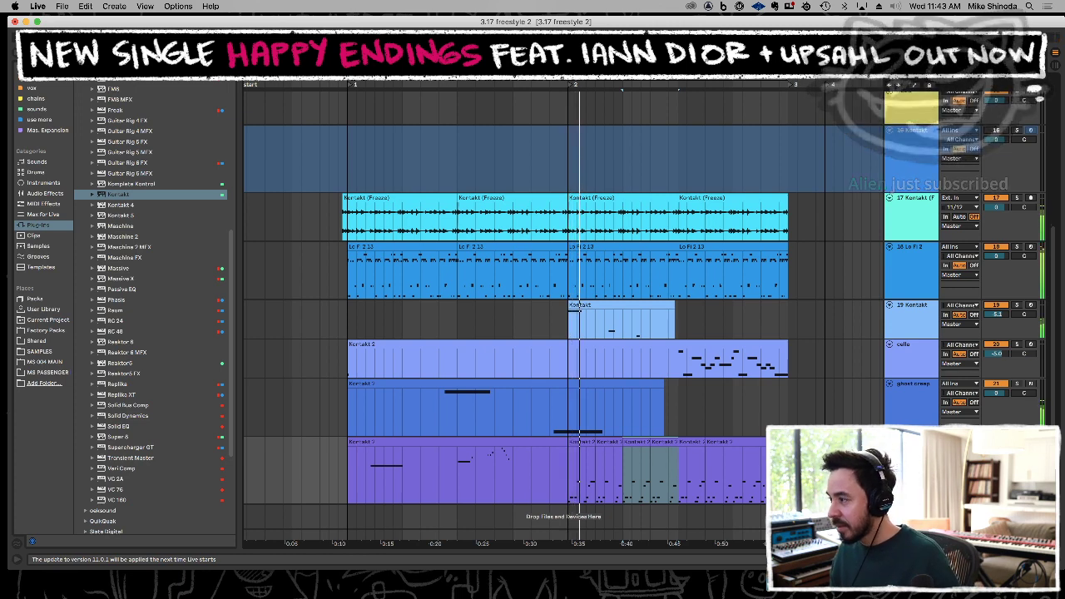
Name track 22 "piano noises", duplicate it, and delete all clips from the duplicate.
{"action": "key", "text": "super+z"}
{"action": "key", "text": "super+v"}
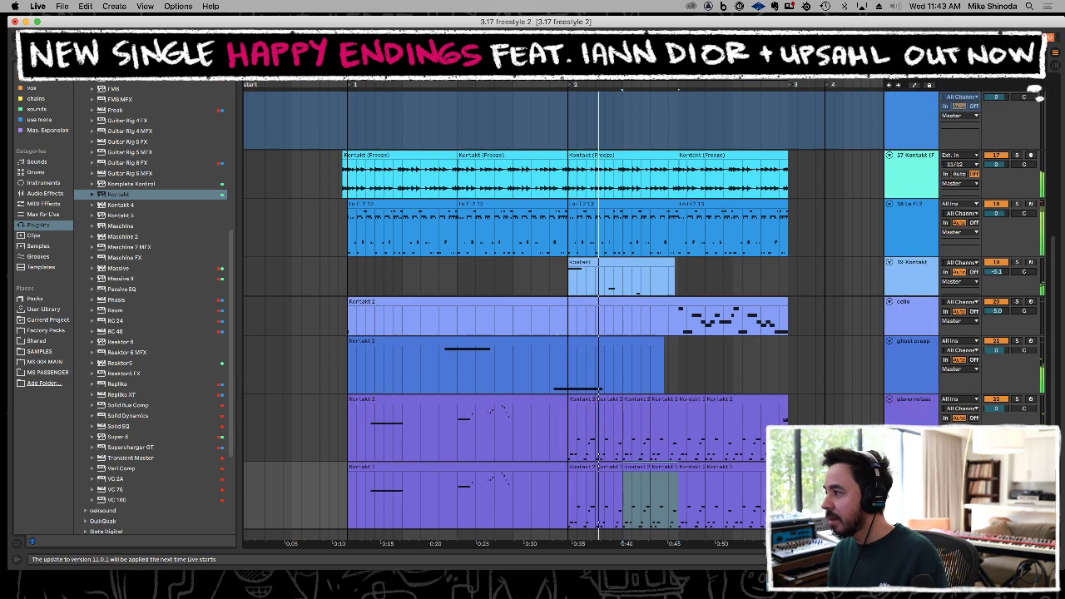
{"action": "left_click_drag", "start_coordinate": [834, 508], "coordinate": [319, 509]}
{"action": "key", "text": "Delete"}
{"action": "key", "text": "space"}
{"action": "key", "text": "Delete"}
Save the set and open the Kontakt instrument of the duplicated piano noises track.
{"action": "key", "text": "shift+Tab"}
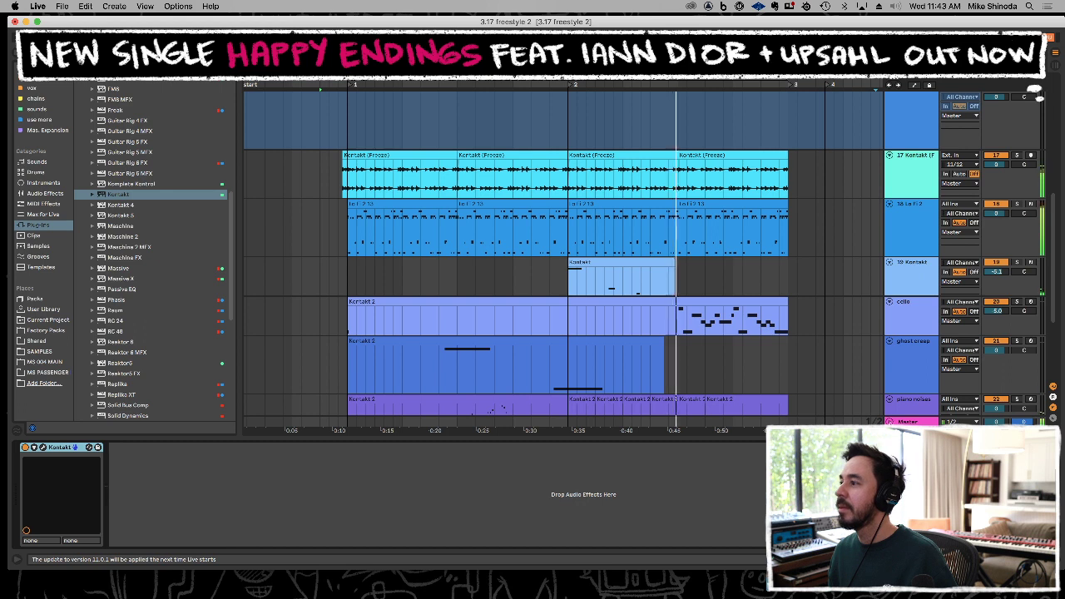
{"action": "key", "text": "super+s"}
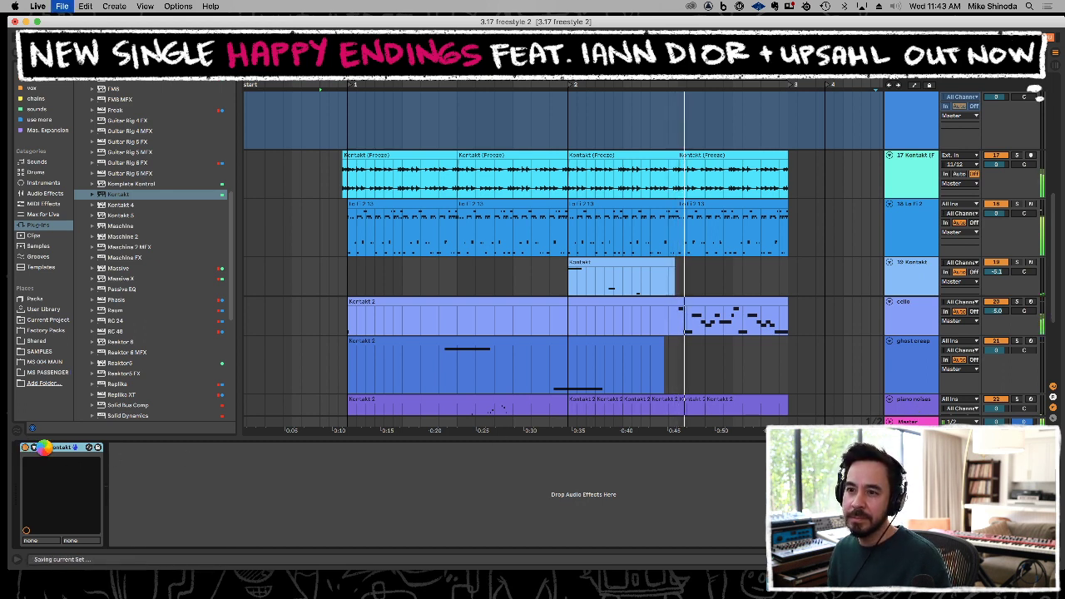
{"action": "left_click", "coordinate": [46, 448]}
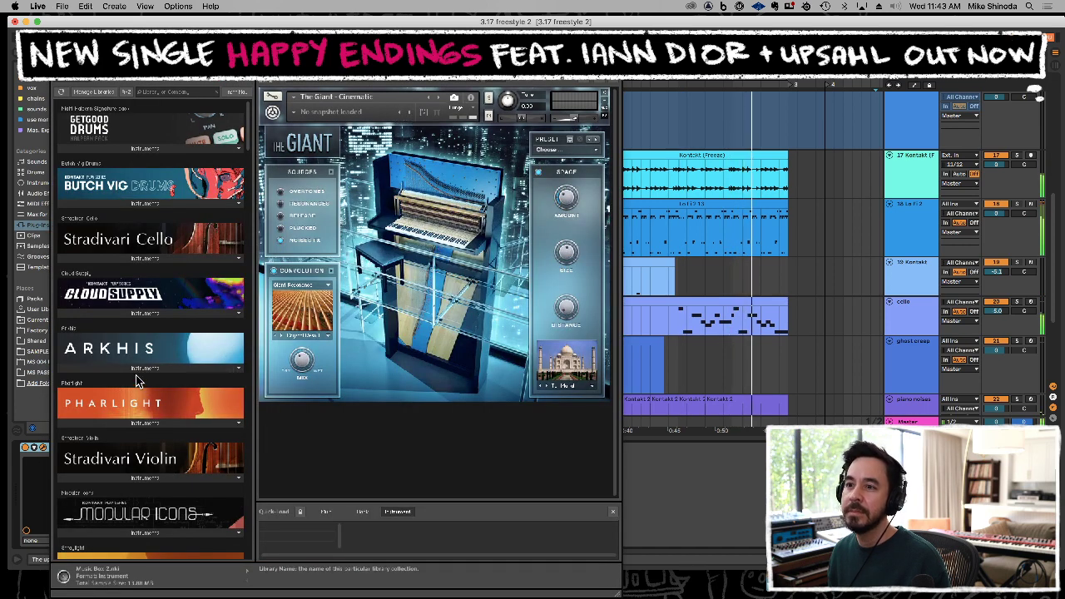
Switch from The Giant - Cinematic to the standard The Giant instrument and turn on its XXL option.
{"action": "left_click", "coordinate": [428, 97]}
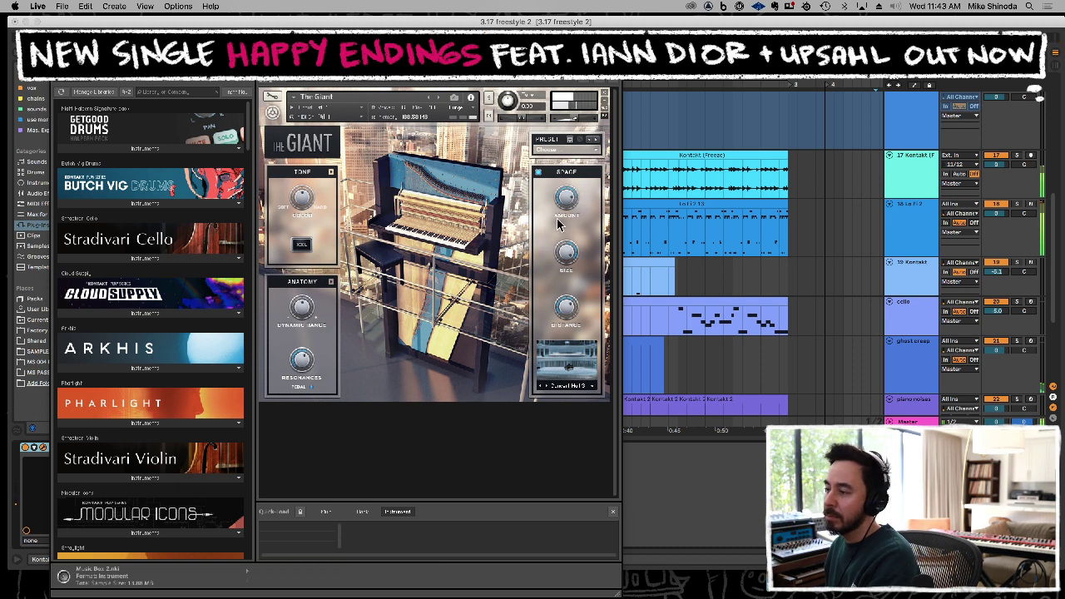
{"action": "left_click", "coordinate": [302, 245]}
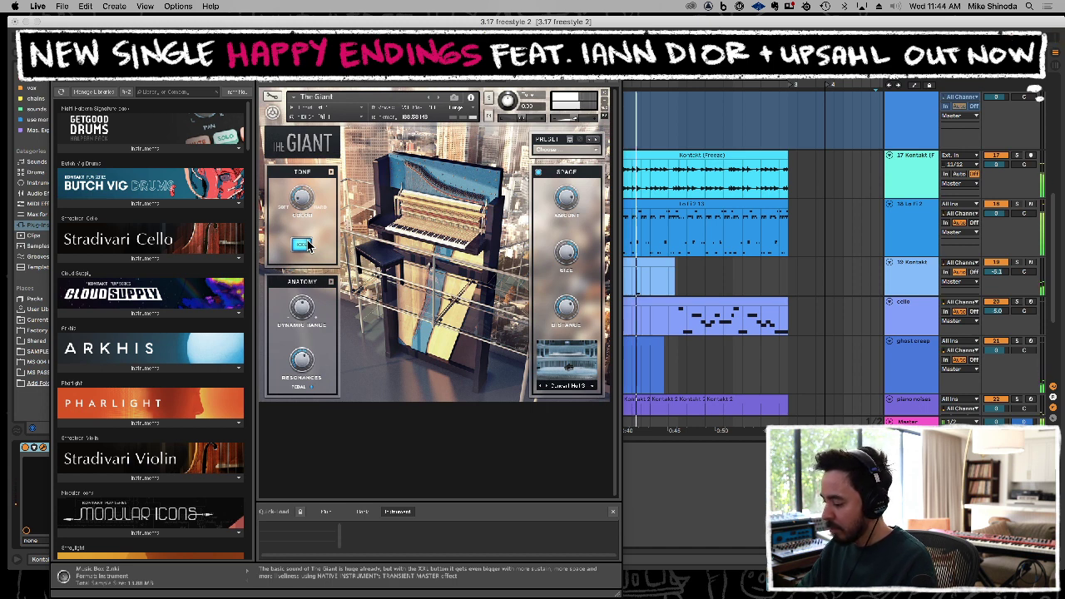
Replace The Giant with Arkhis in the duplicated track's Kontakt, and record a melody with it over the loop.
{"action": "left_click", "coordinate": [126, 368]}
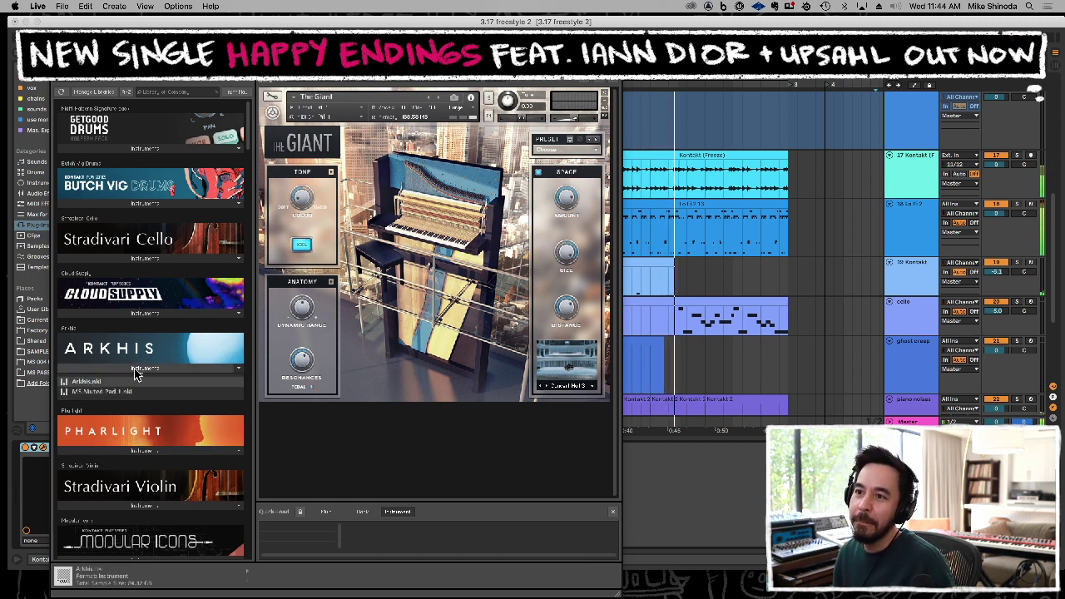
{"action": "left_click_drag", "start_coordinate": [423, 236], "coordinate": [423, 236]}
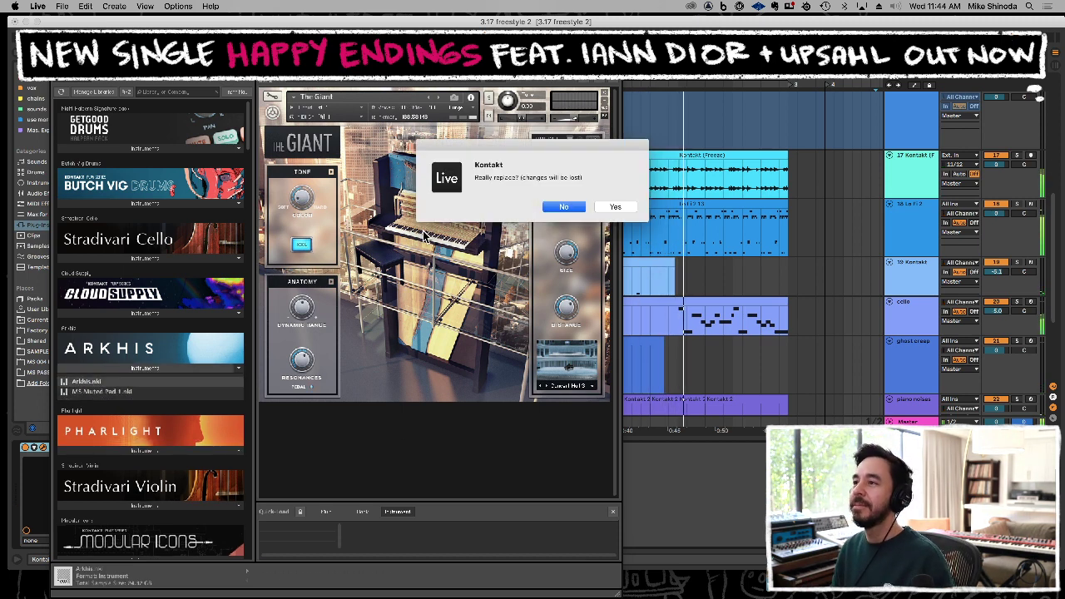
{"action": "left_click", "coordinate": [618, 207]}
{"action": "left_click", "coordinate": [616, 207]}
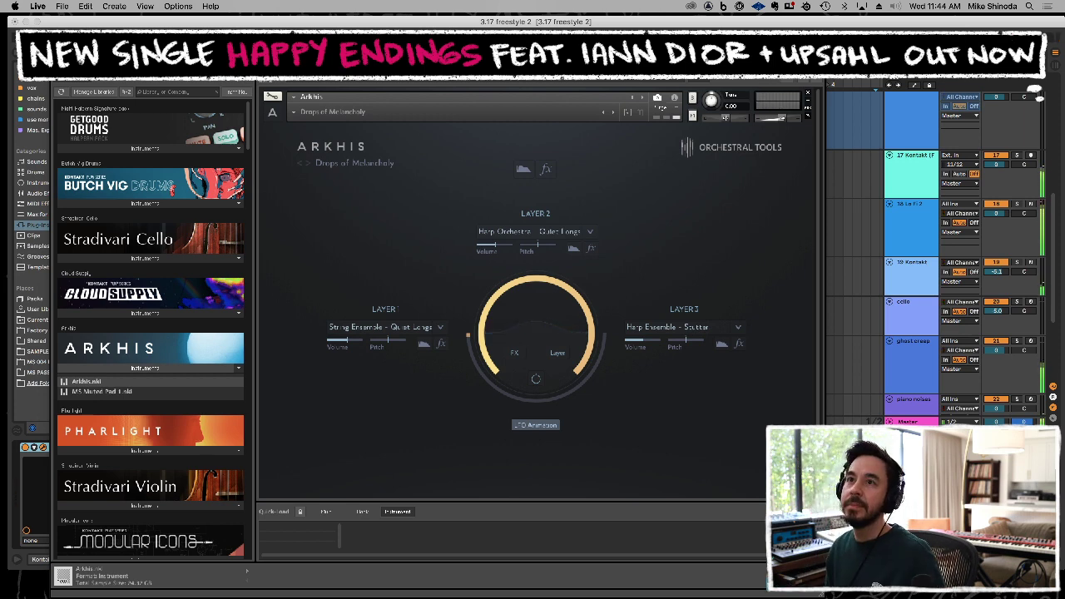
{"action": "left_click", "coordinate": [58, 35]}
Open the recorded Arkhis clip on track 23 in the note editor and quantize all its notes.
{"action": "scroll", "coordinate": [462, 304], "scroll_direction": "down", "scroll_amount": 4}
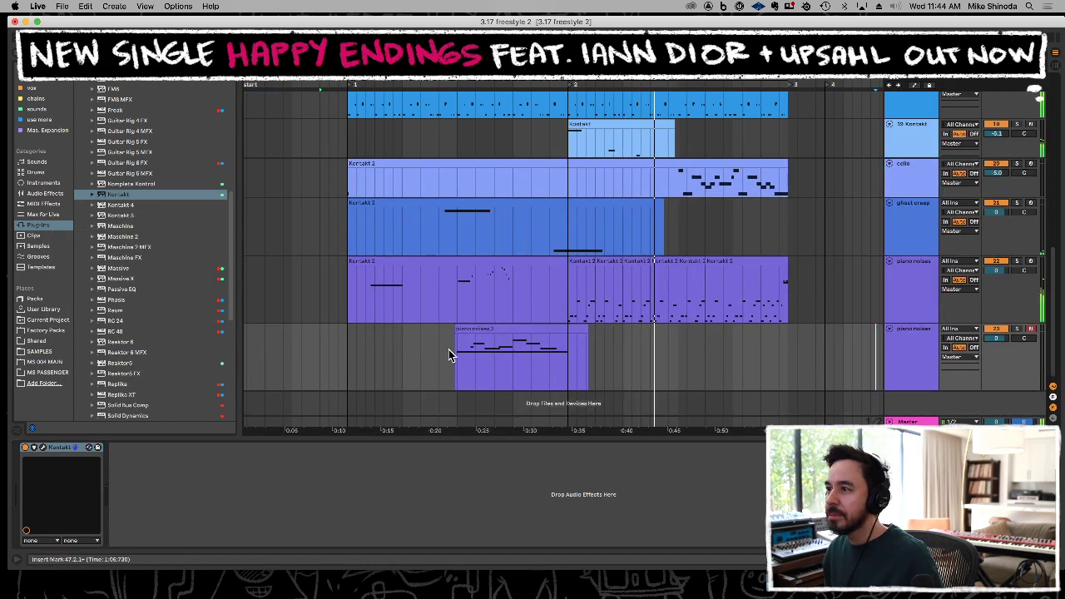
{"action": "left_click_drag", "start_coordinate": [448, 353], "coordinate": [461, 354]}
{"action": "double_click", "coordinate": [472, 327]}
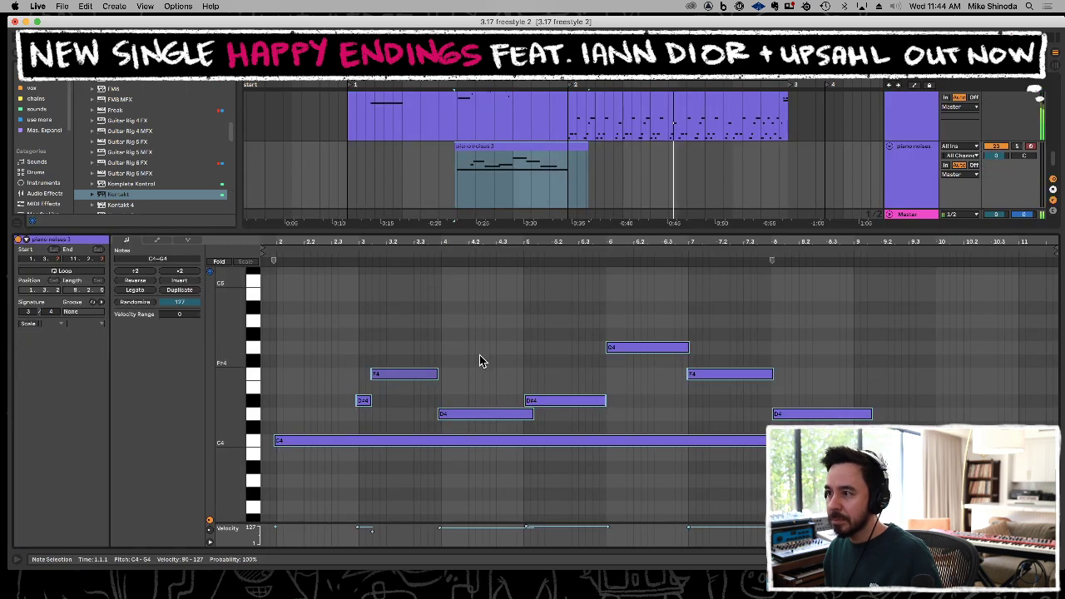
{"action": "left_click", "coordinate": [454, 352]}
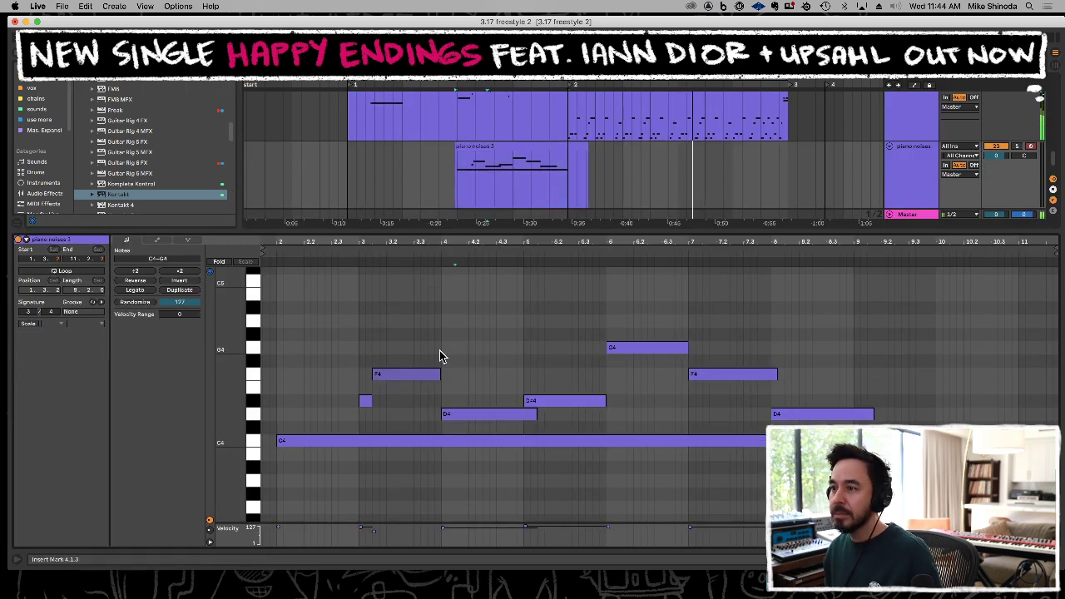
Rework the melody's opening: delete the short D#4, start the first F4 on bar 3, and place a G4 across bar 2.
{"action": "left_click", "coordinate": [367, 403]}
{"action": "key", "text": "Delete"}
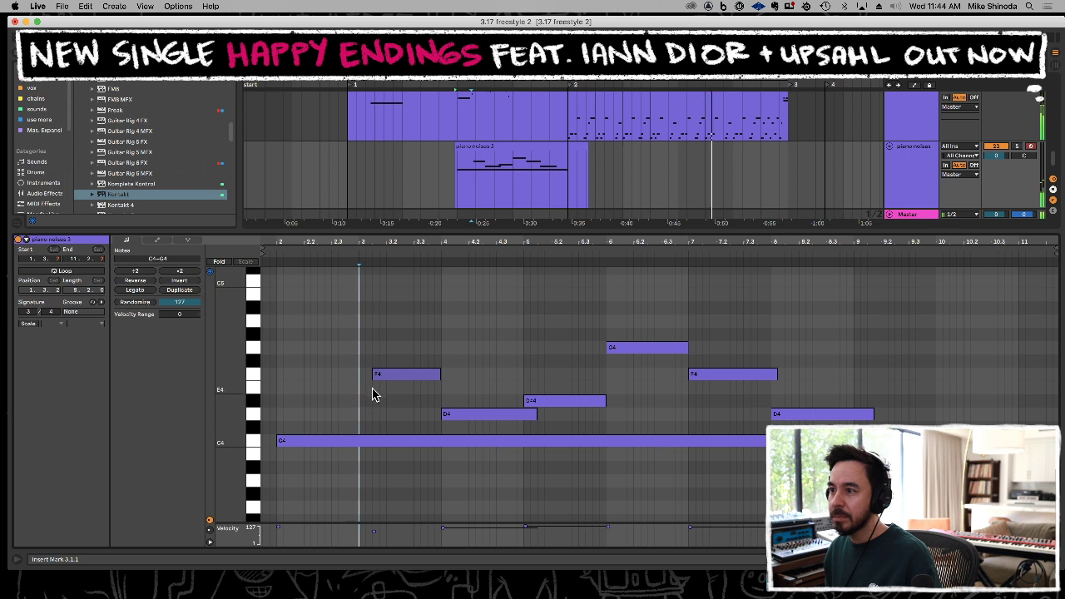
{"action": "left_click_drag", "start_coordinate": [374, 381], "coordinate": [292, 352]}
Trim the Arkhis clip to bars 17 to 25 and duplicate it twice to reach bar 41.
{"action": "left_click", "coordinate": [457, 190]}
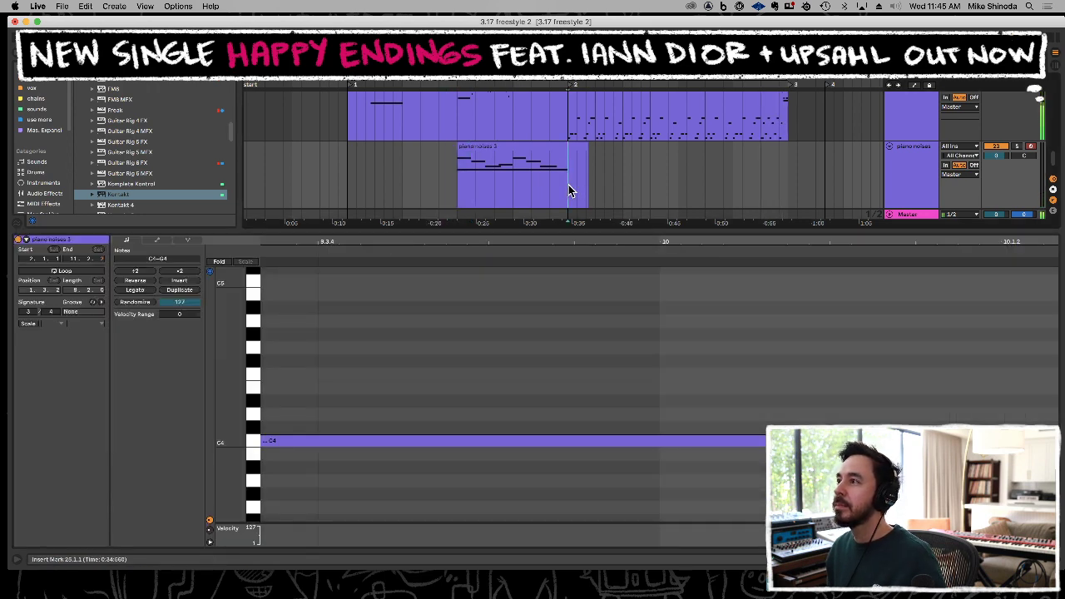
{"action": "left_click_drag", "start_coordinate": [571, 189], "coordinate": [630, 186]}
{"action": "left_click", "coordinate": [540, 148]}
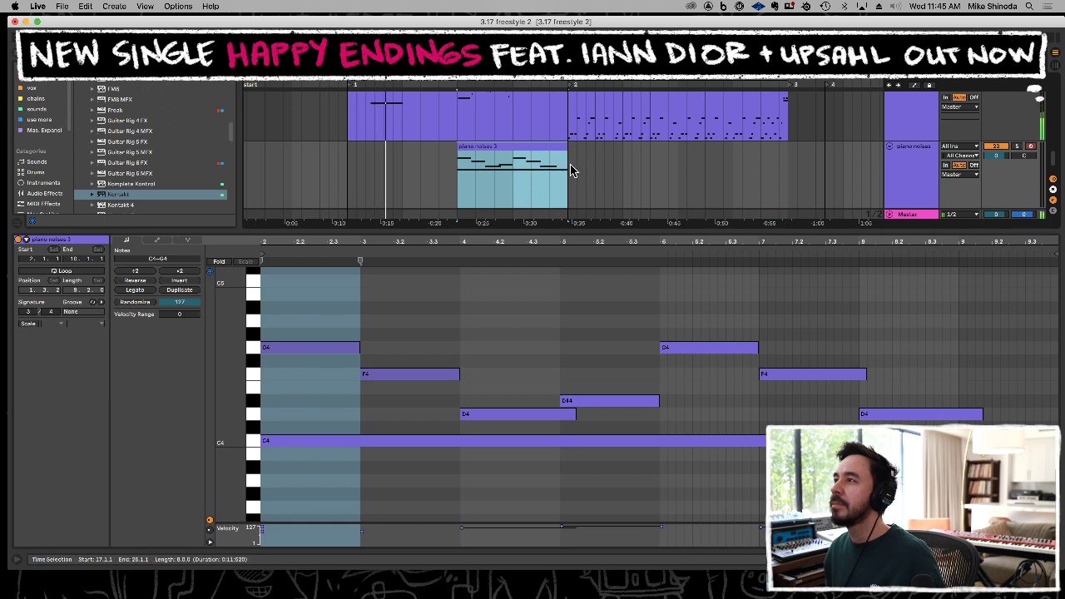
{"action": "key", "text": "super+d"}
{"action": "key", "text": "super+d"}
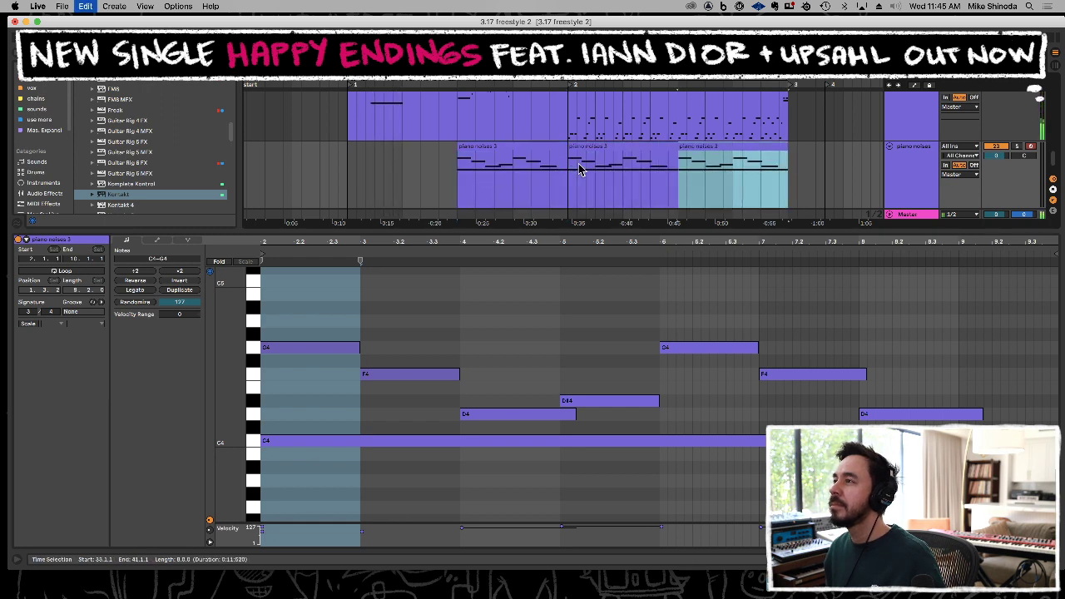
Close the note editor, save the set, and lower track 23's volume to -4.0 dB during playback.
{"action": "double_click", "coordinate": [588, 232]}
{"action": "key", "text": "super+s"}
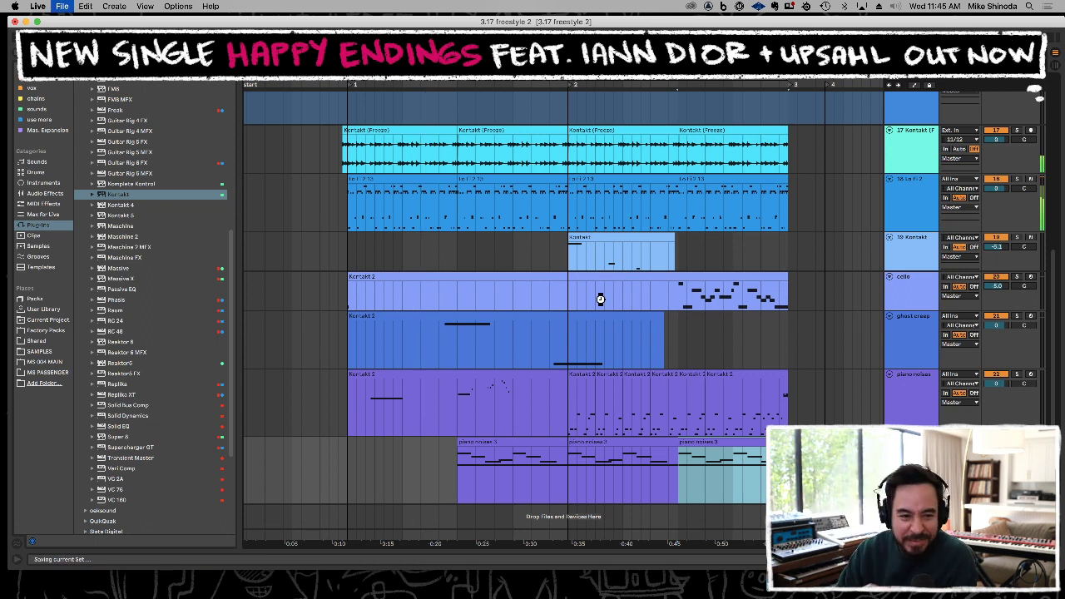
{"action": "key", "text": "space"}
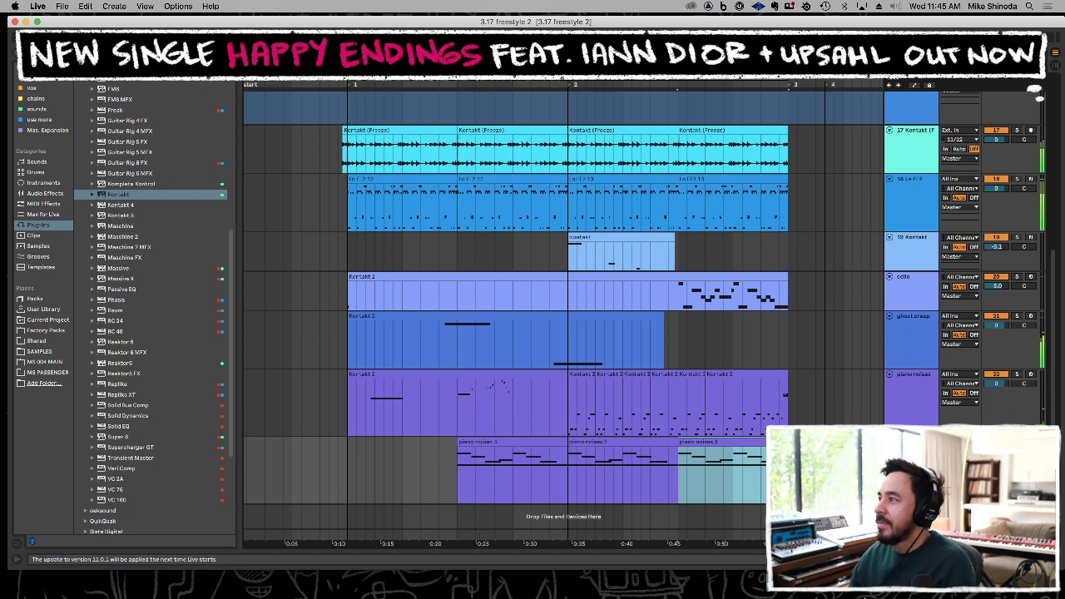
{"action": "left_click_drag", "start_coordinate": [997, 452], "coordinate": [996, 461]}
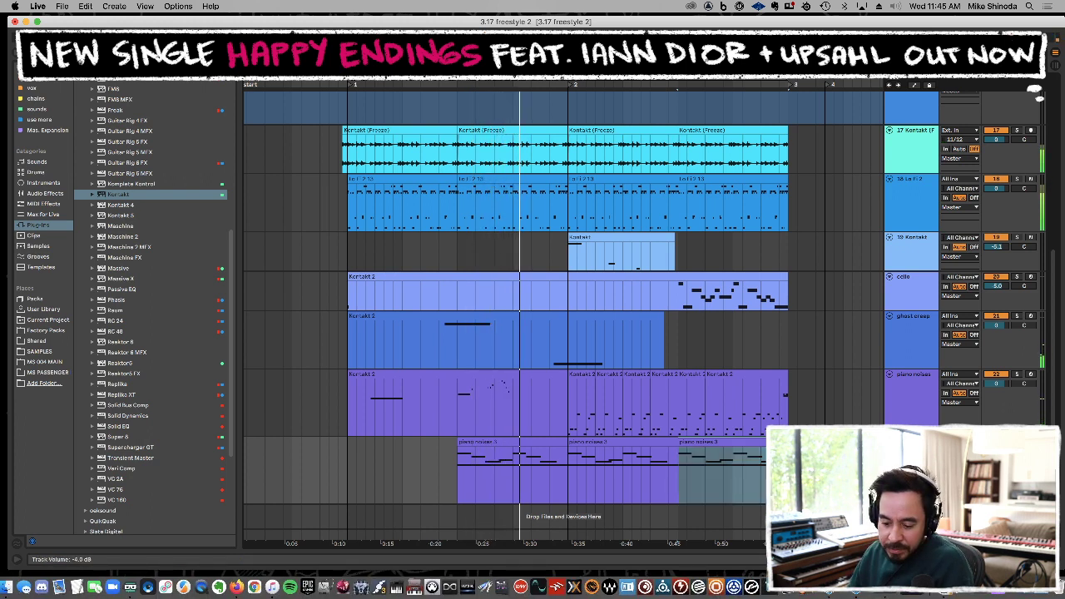
Listen to the section from bar 25 and examine the second half of the clip on track 19.
{"action": "left_click", "coordinate": [578, 356]}
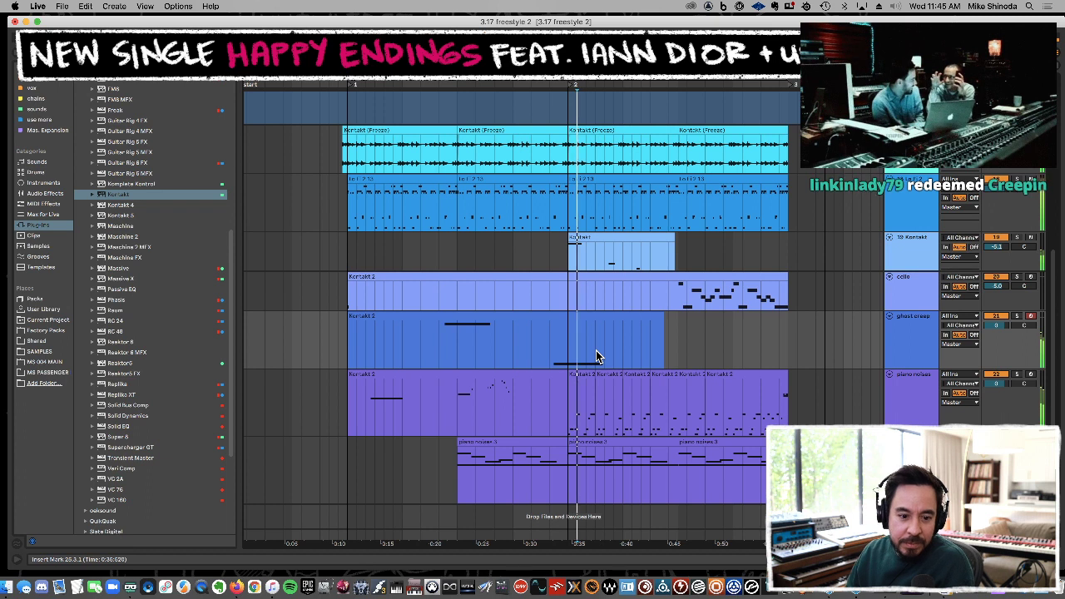
{"action": "key", "text": "space"}
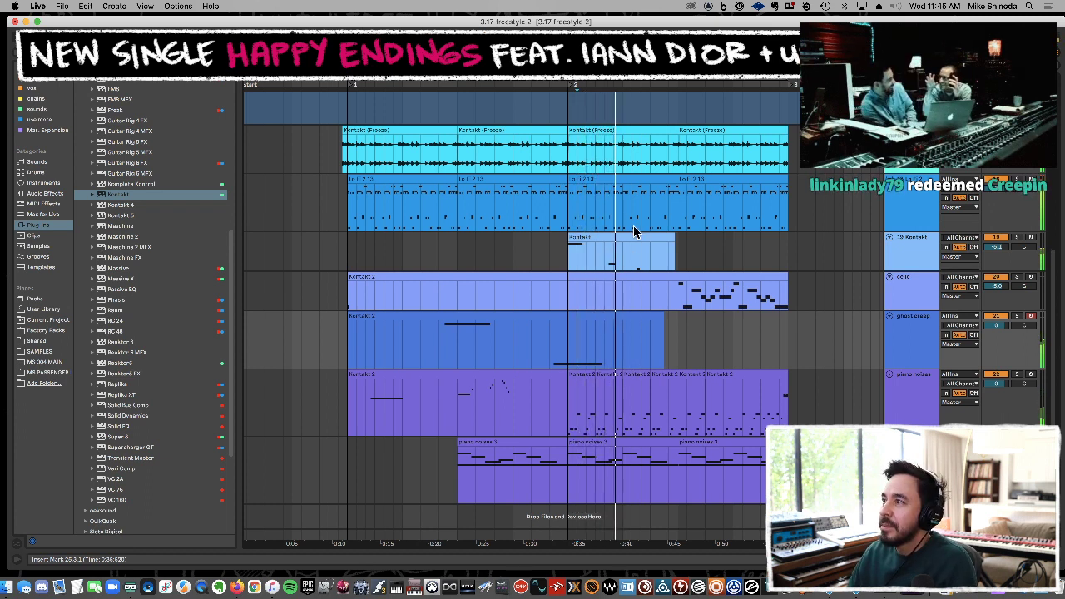
{"action": "key", "text": "space"}
{"action": "left_click_drag", "start_coordinate": [607, 258], "coordinate": [674, 255]}
{"action": "left_click", "coordinate": [674, 251]}
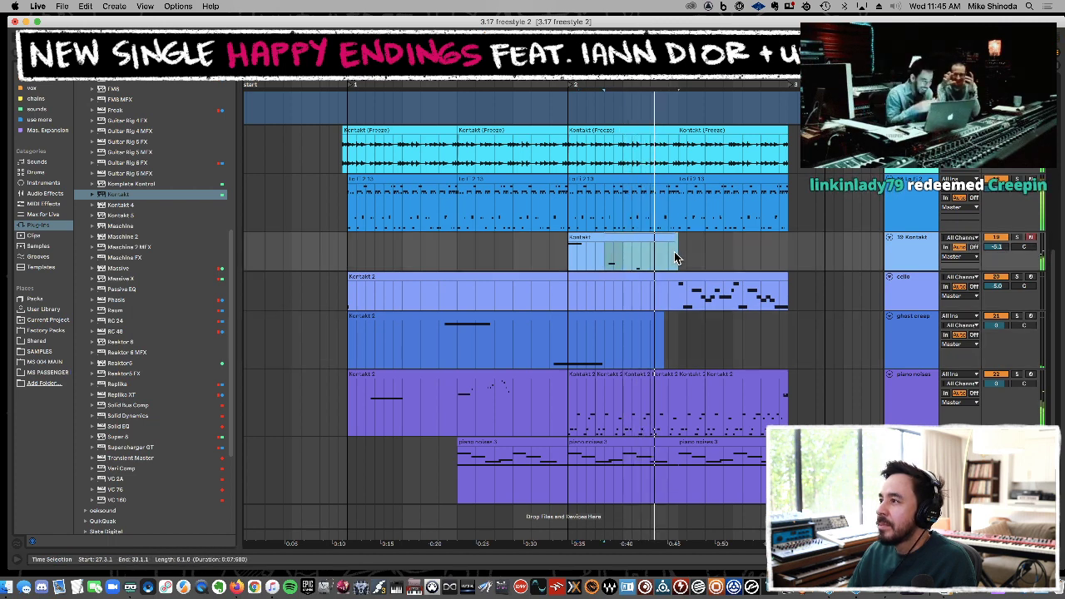
Delete the empty portion of the cello clip before bar 33.
{"action": "left_click", "coordinate": [676, 300]}
{"action": "key", "text": "space"}
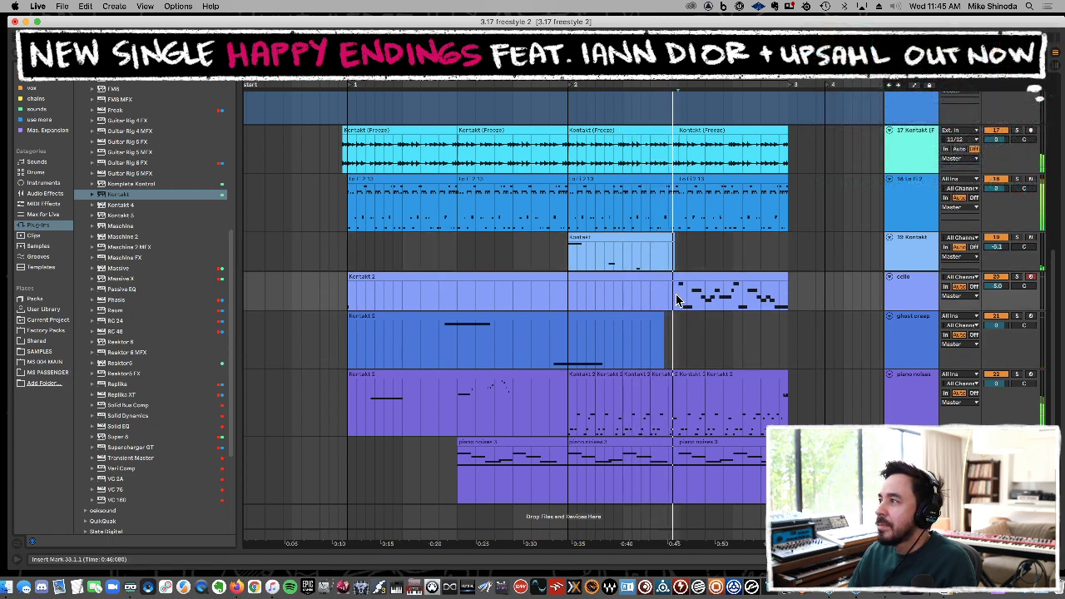
{"action": "left_click_drag", "start_coordinate": [676, 298], "coordinate": [312, 292]}
Copy the opening two bars of the clip on track 19 and paste them at bar 33.
{"action": "left_click_drag", "start_coordinate": [569, 249], "coordinate": [596, 253]}
{"action": "key", "text": "ctrl+c"}
{"action": "left_click", "coordinate": [676, 253]}
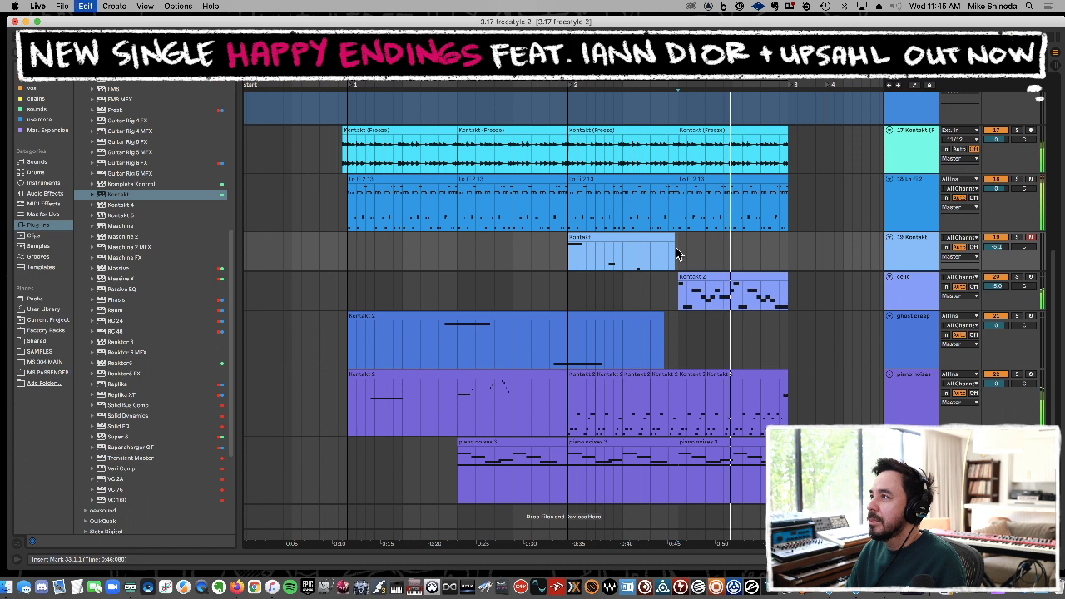
{"action": "key", "text": "ctrl+v"}
Play the arrangement with the clip pasted on track 19, select bars 9 to 41 there, and save the set.
{"action": "left_click", "coordinate": [781, 243]}
{"action": "key", "text": "space"}
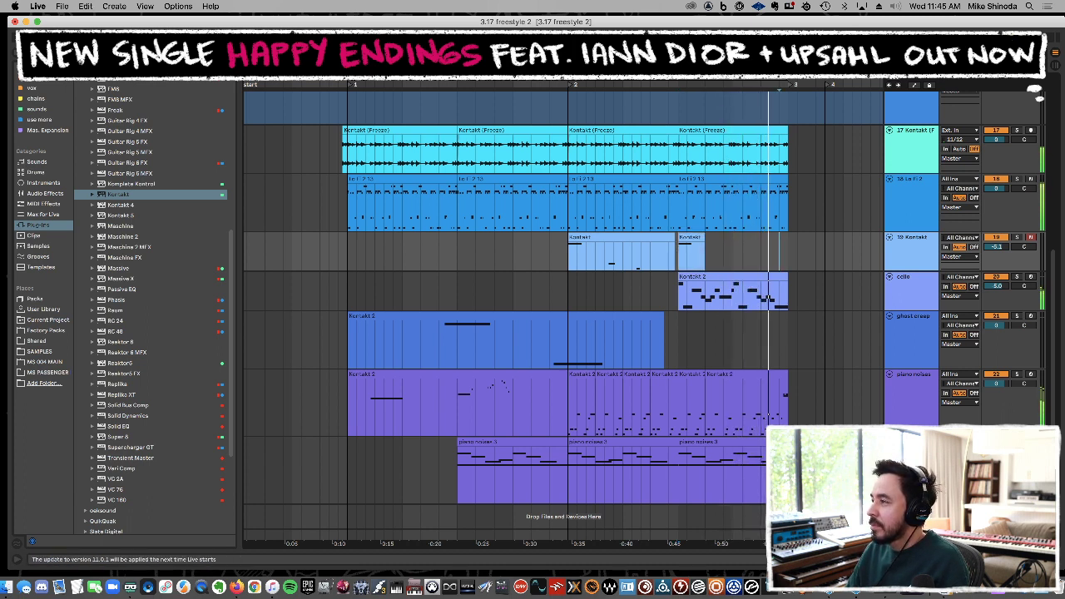
{"action": "key", "text": "space"}
{"action": "key", "text": "space"}
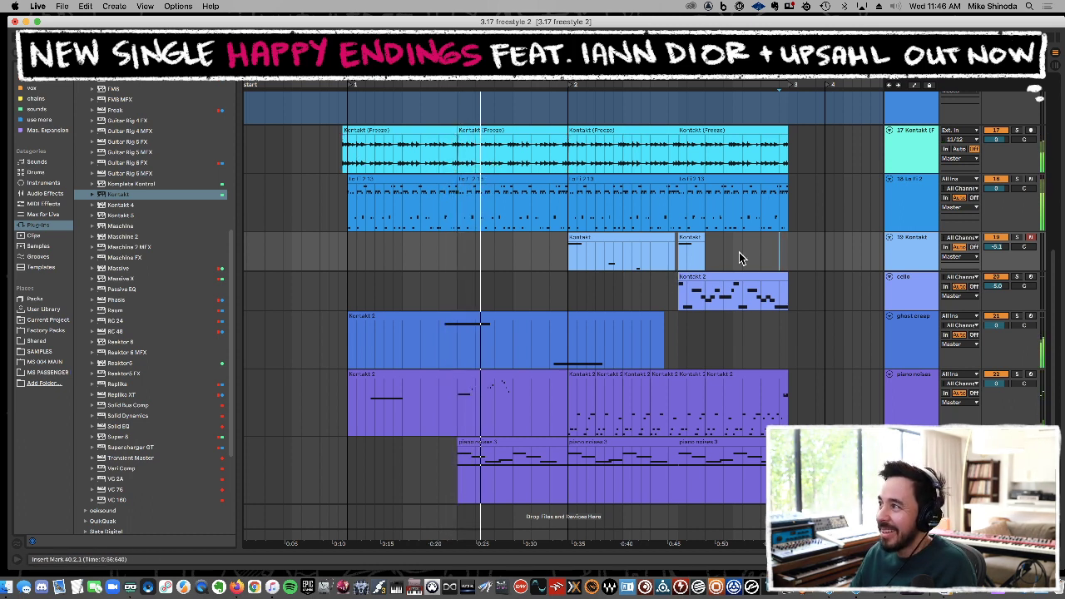
{"action": "left_click_drag", "start_coordinate": [790, 252], "coordinate": [351, 255]}
{"action": "key", "text": "super+s"}
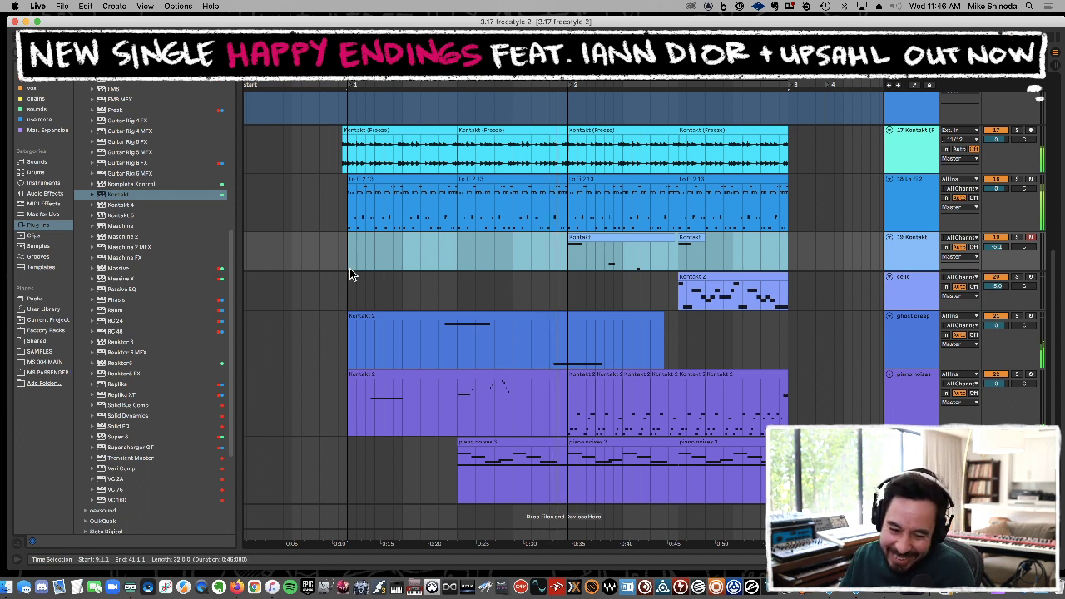
Play the arrangement from bar 9 to review how all the layered parts sound together.
{"action": "key", "text": "space"}
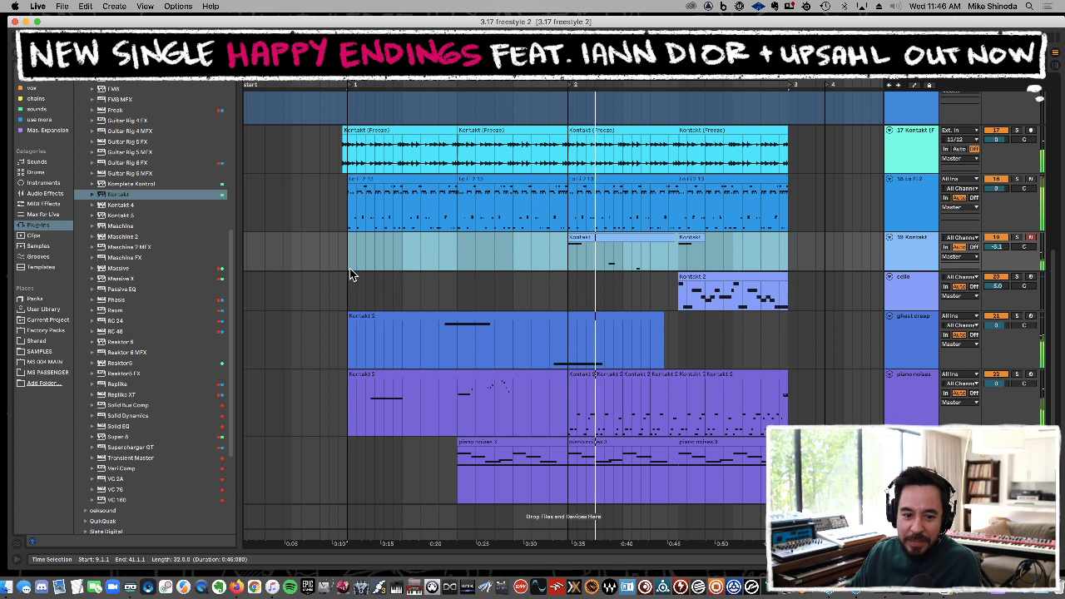
{"action": "key", "text": "space"}
{"action": "key", "text": "space"}
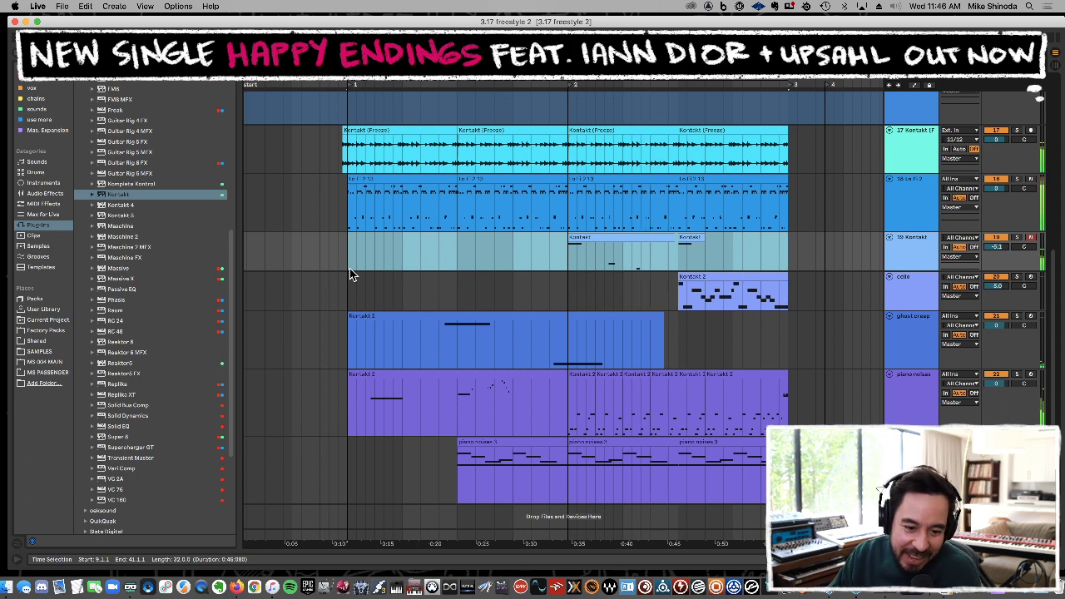
{"action": "key", "text": "space"}
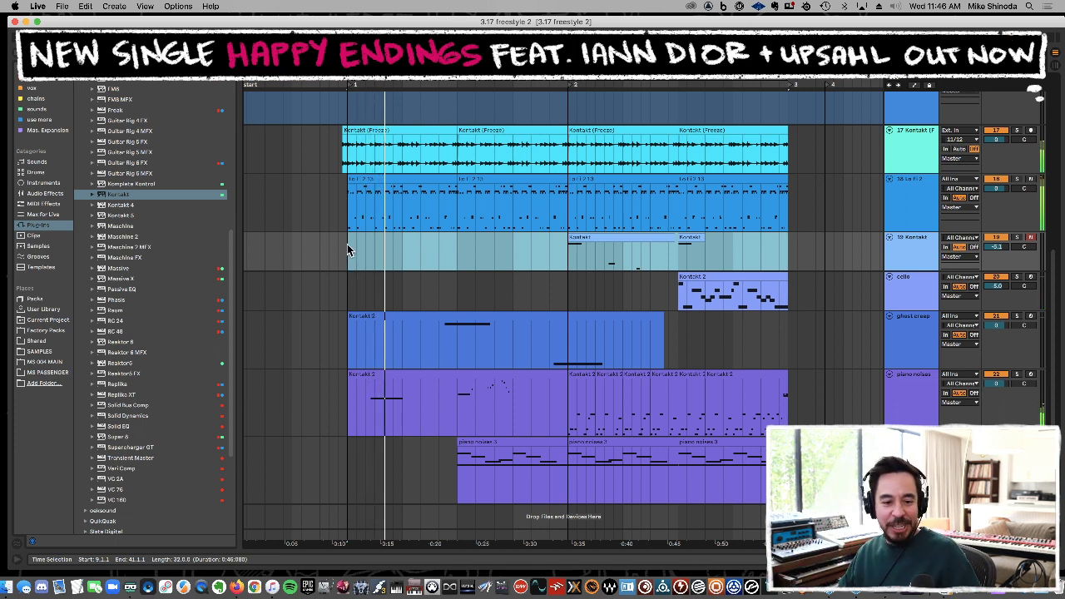
{"action": "left_click", "coordinate": [450, 258]}
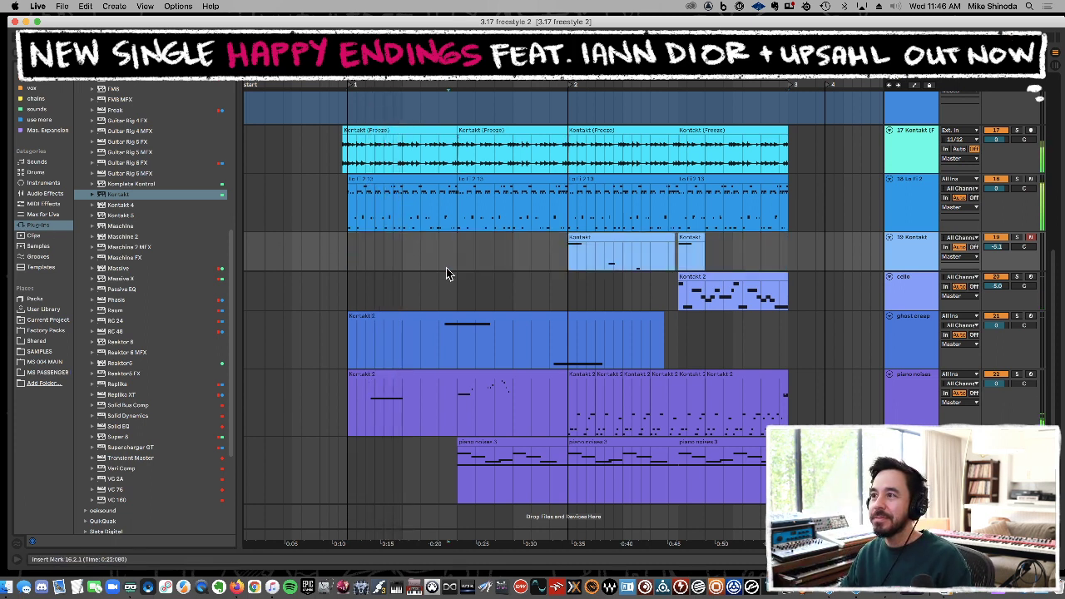